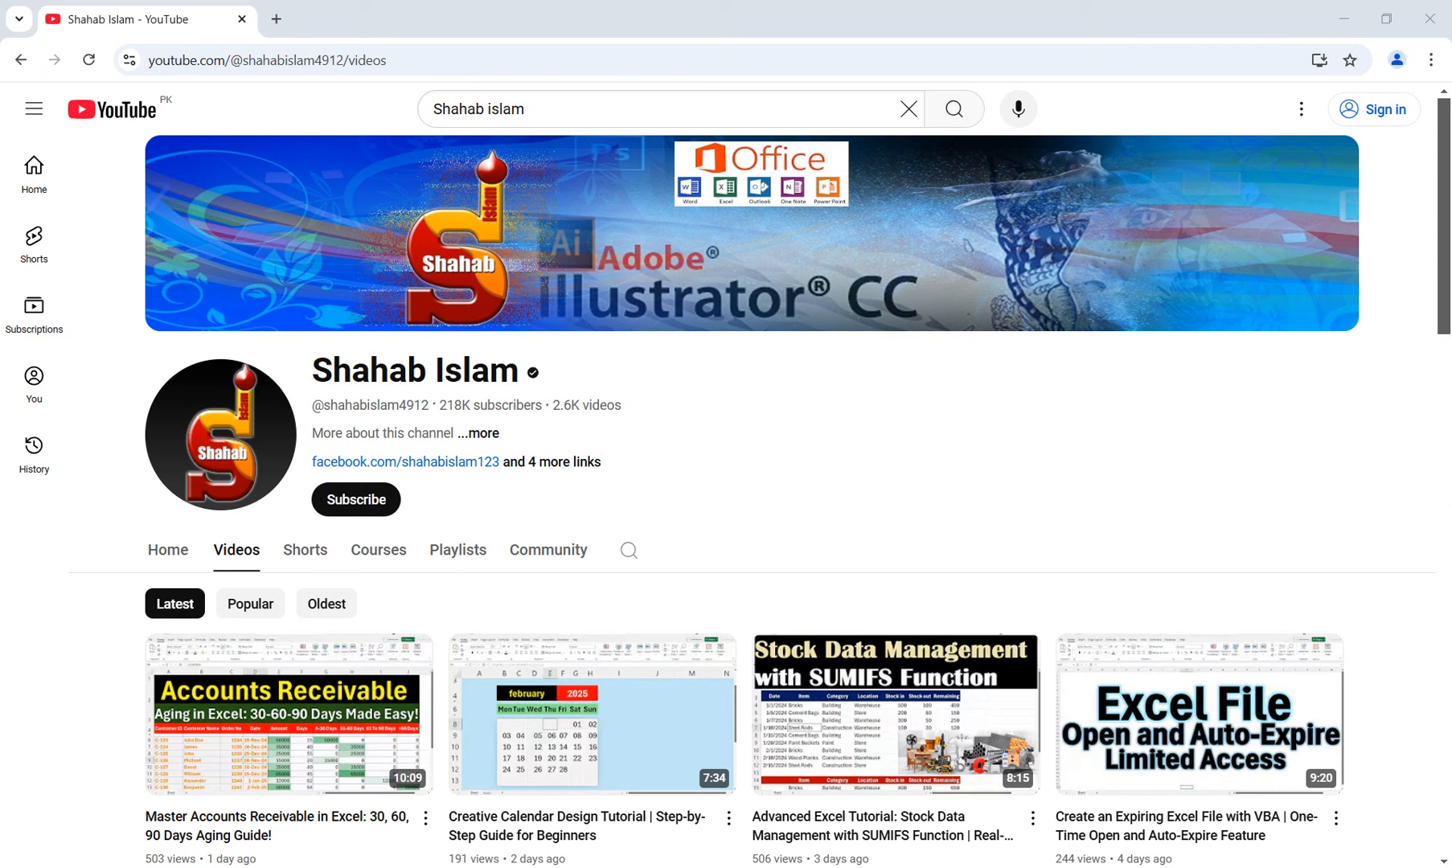
Open Excel and create a blank workbook
mouse_move(593, 716)
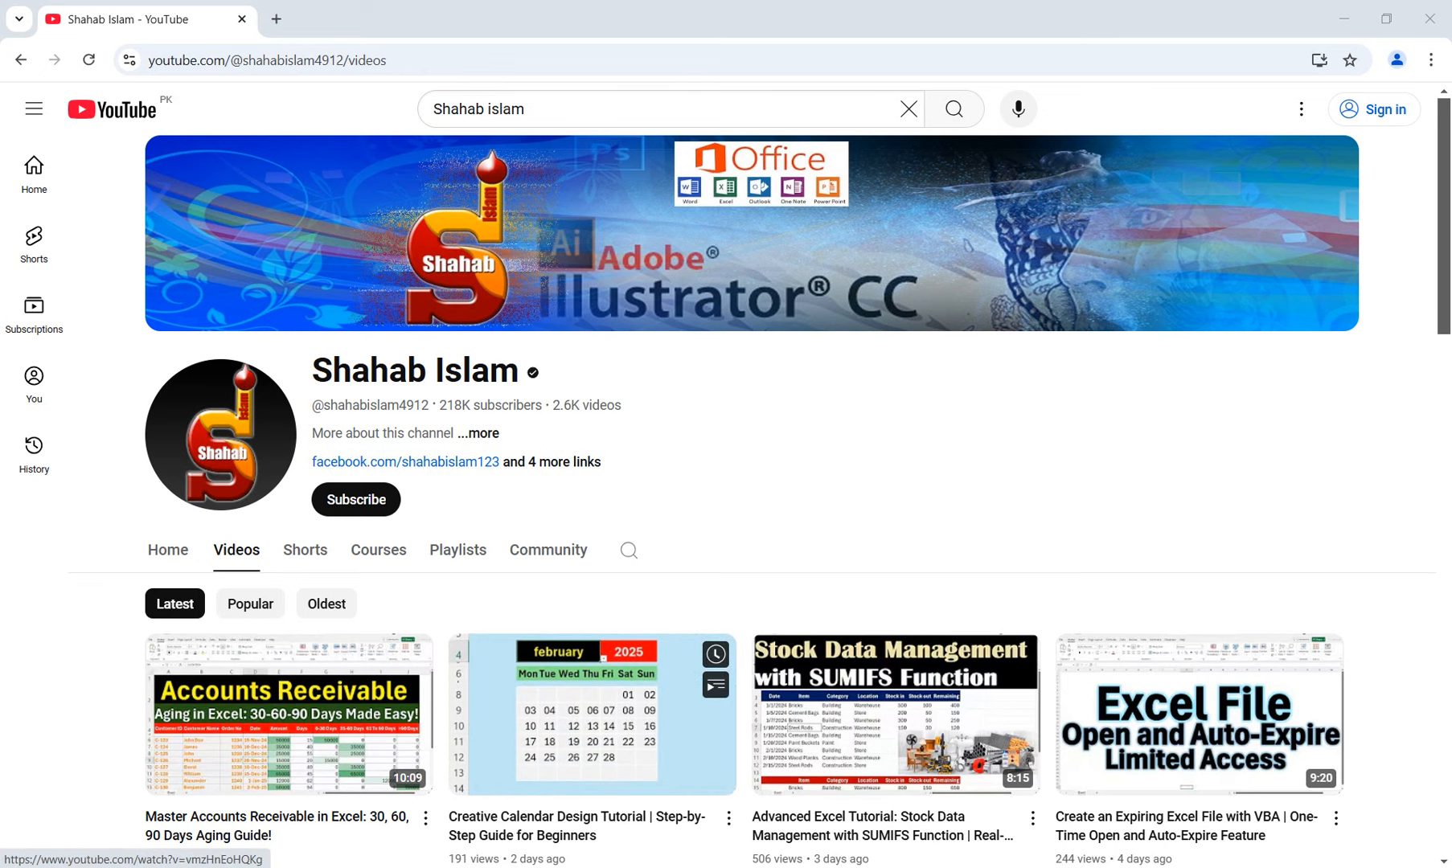
key(super+s)
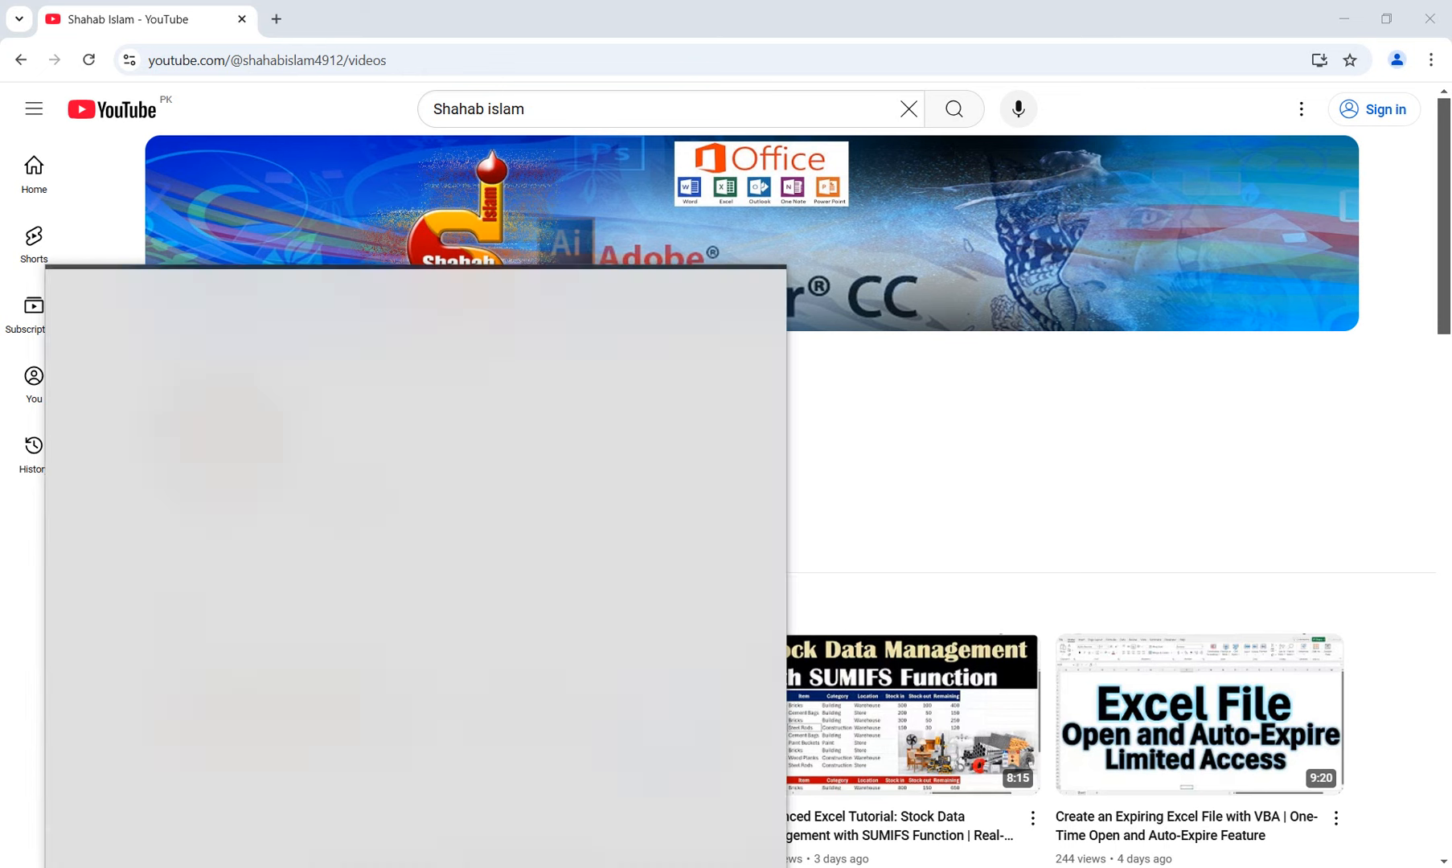
text(e)
key(Return)
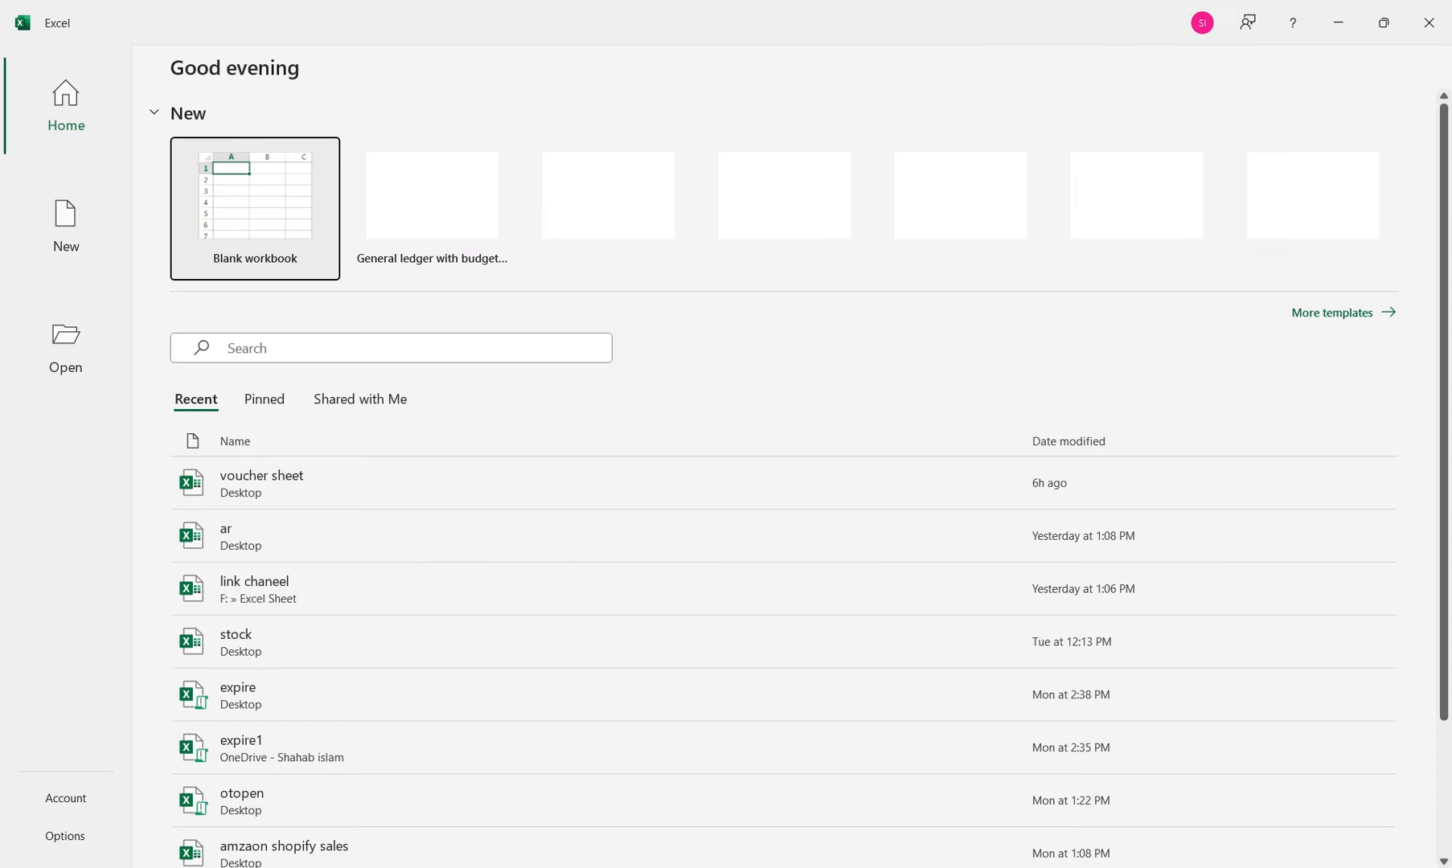
key(Return)
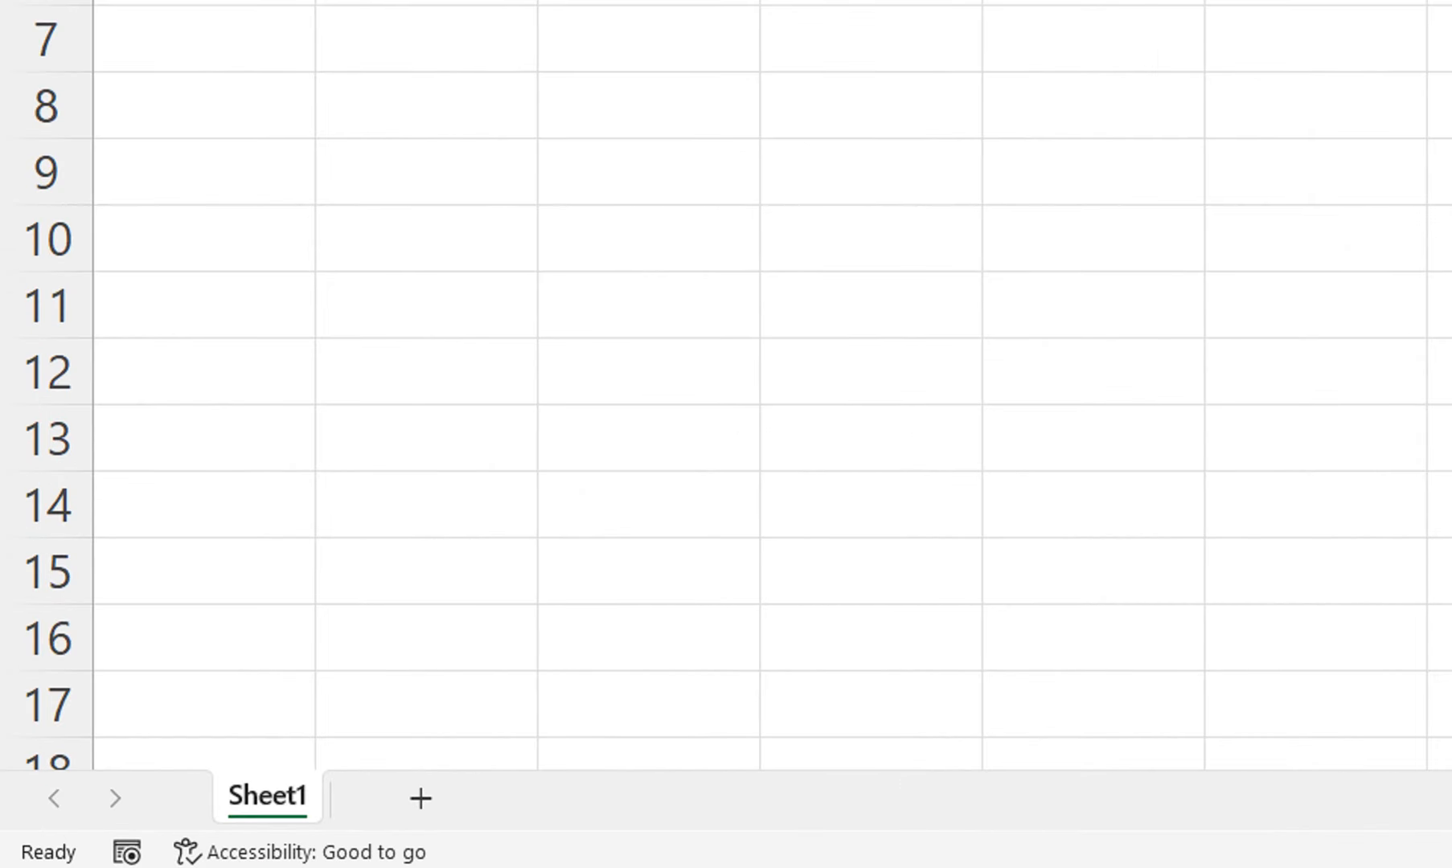
Add a second worksheet to the workbook and name it Voucher
click(420, 798)
double_click(406, 798)
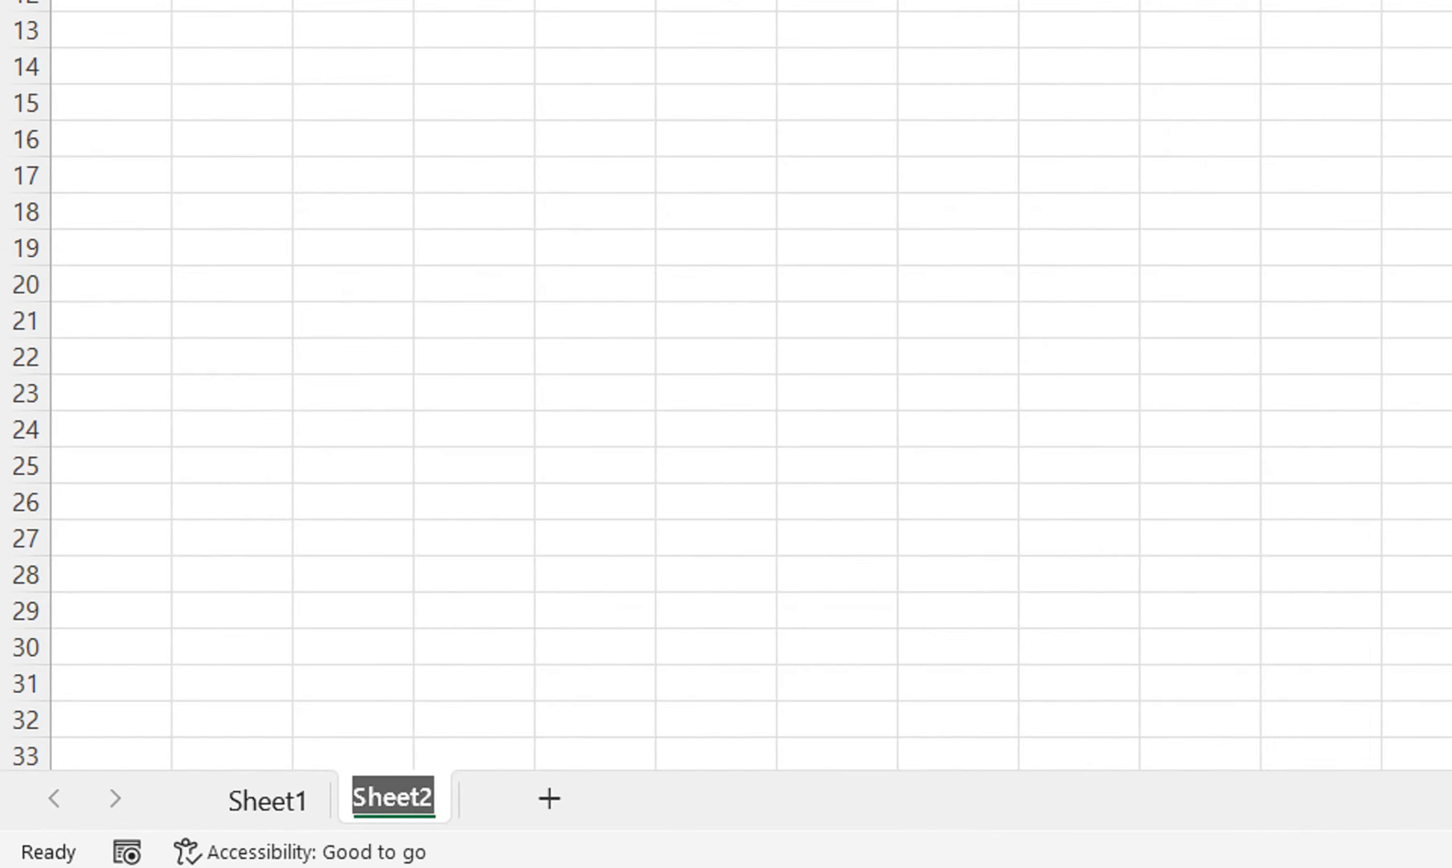
text(Voucher)
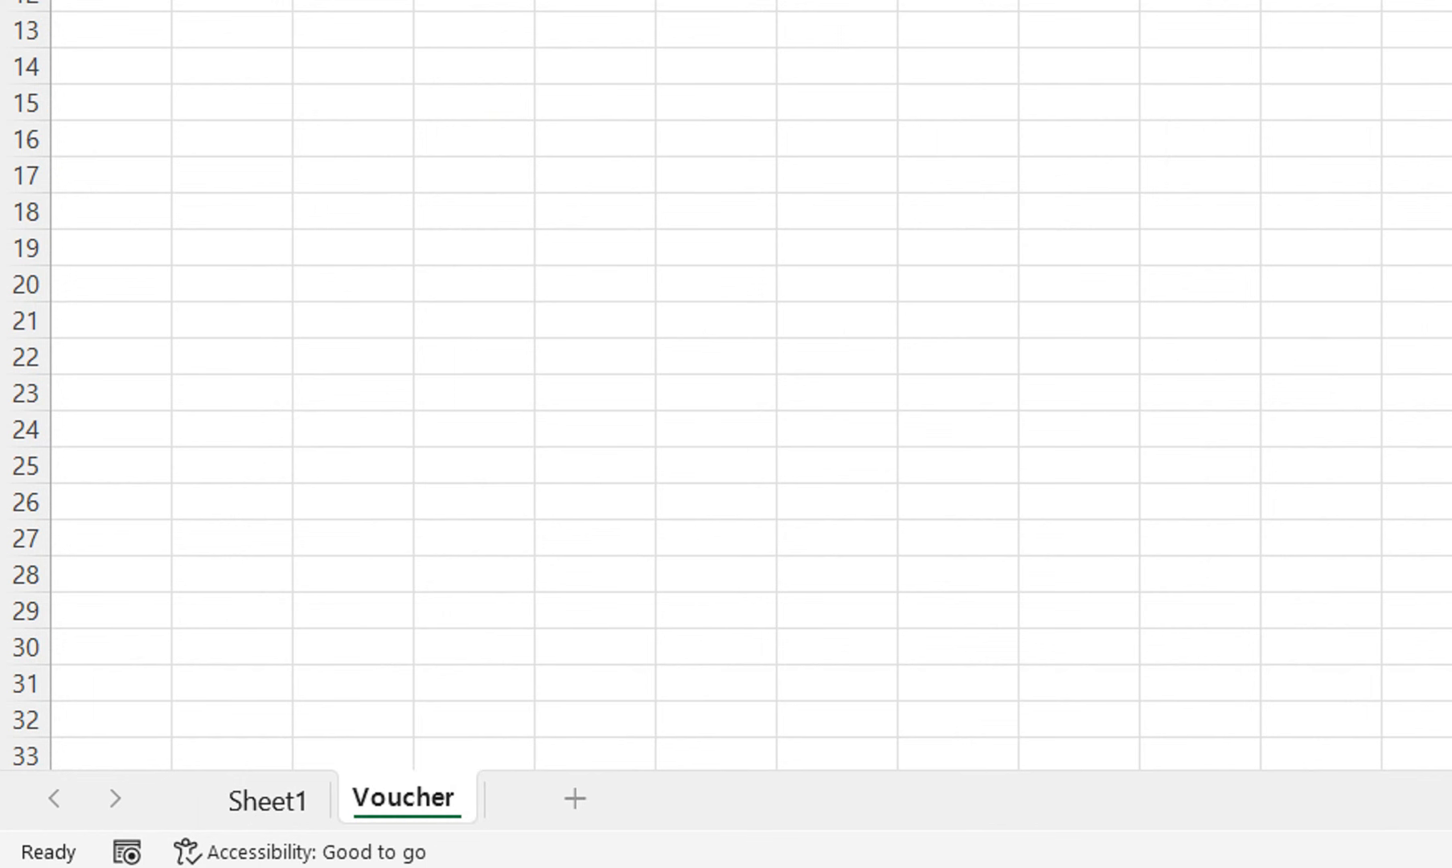
key(Return)
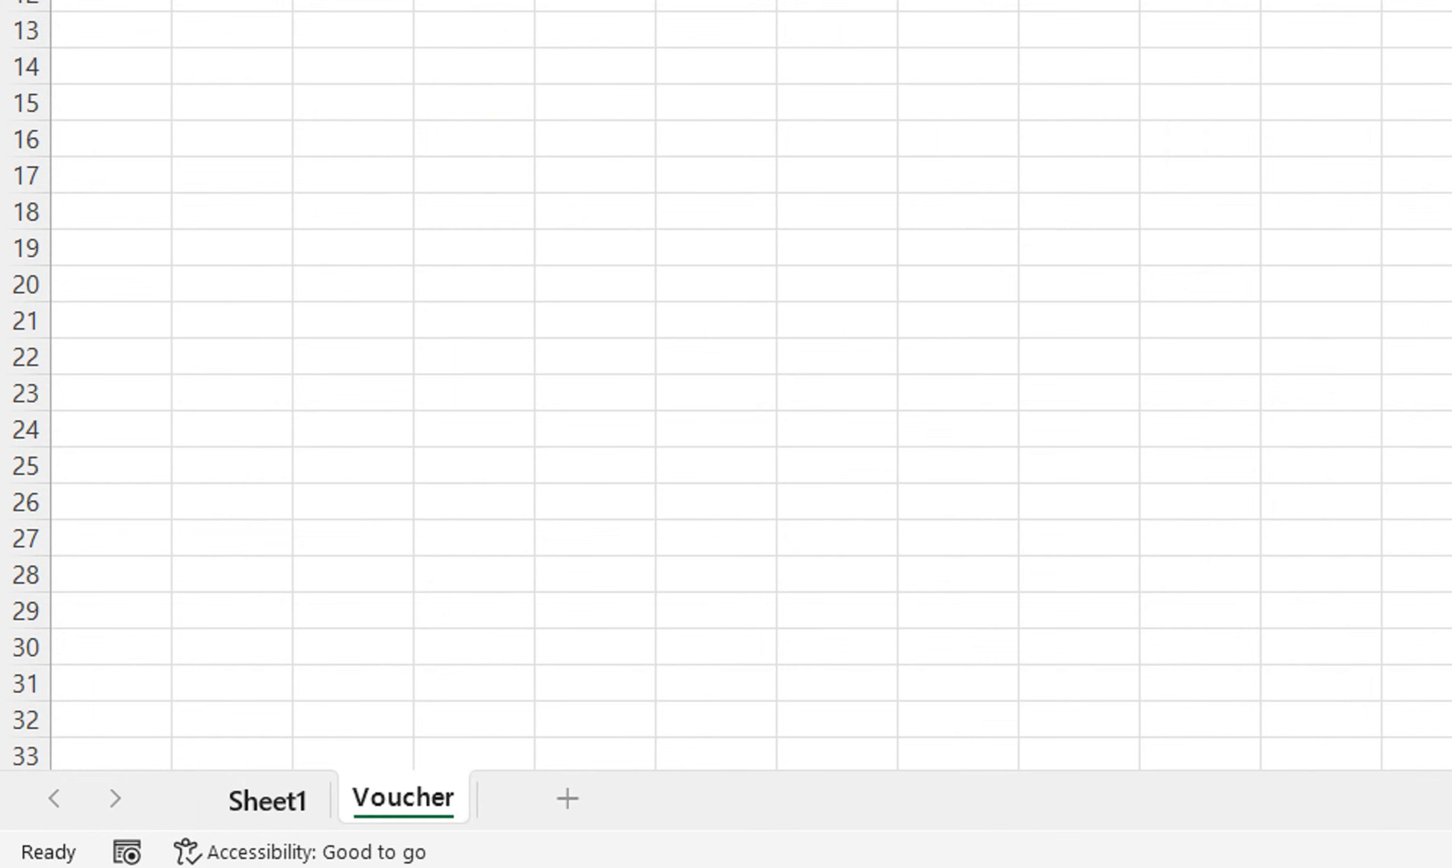
Rename Sheet1 as Previousdues
click(267, 800)
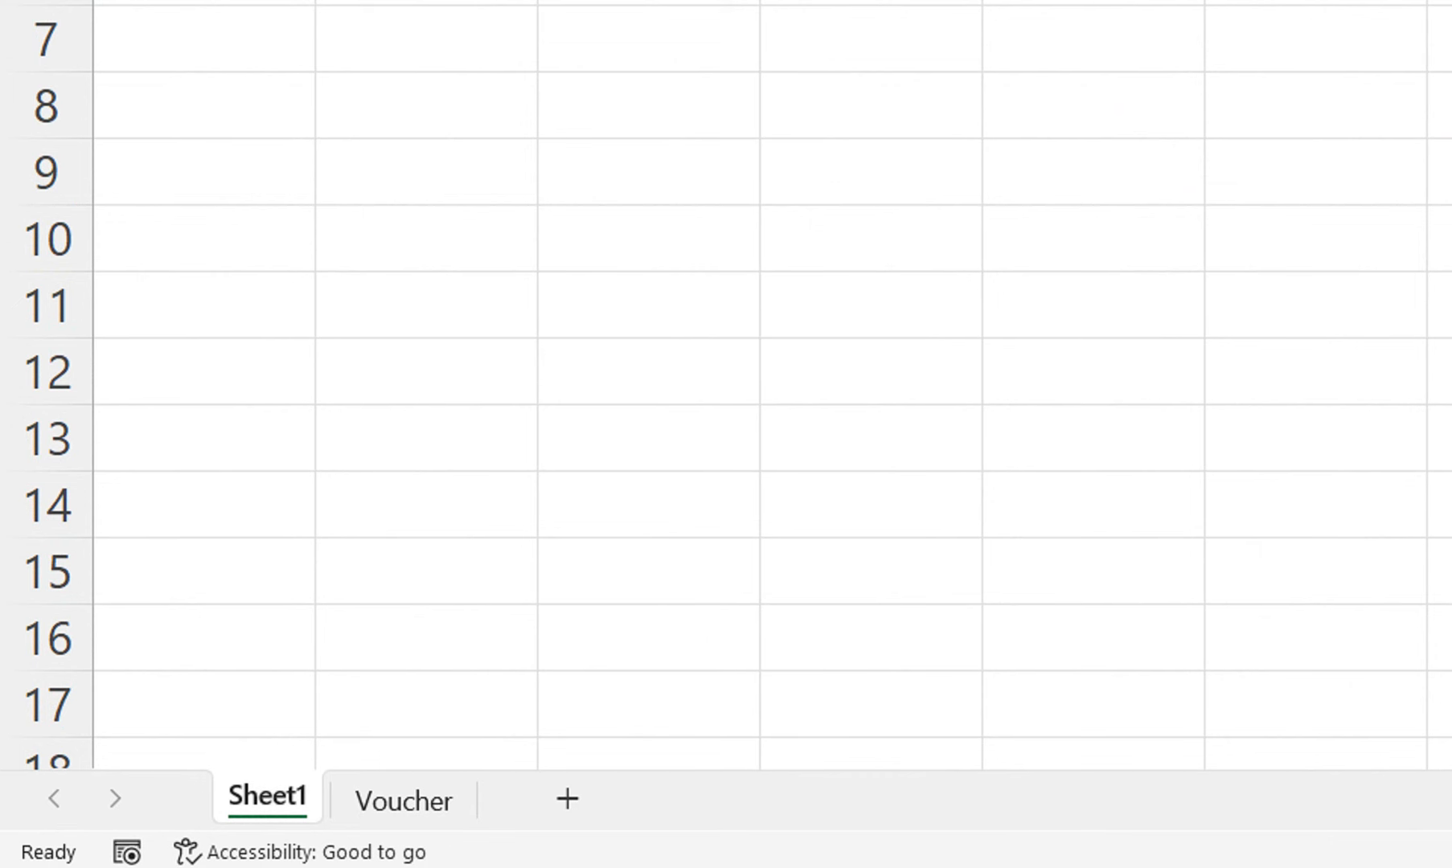
double_click(267, 797)
text(Pr)
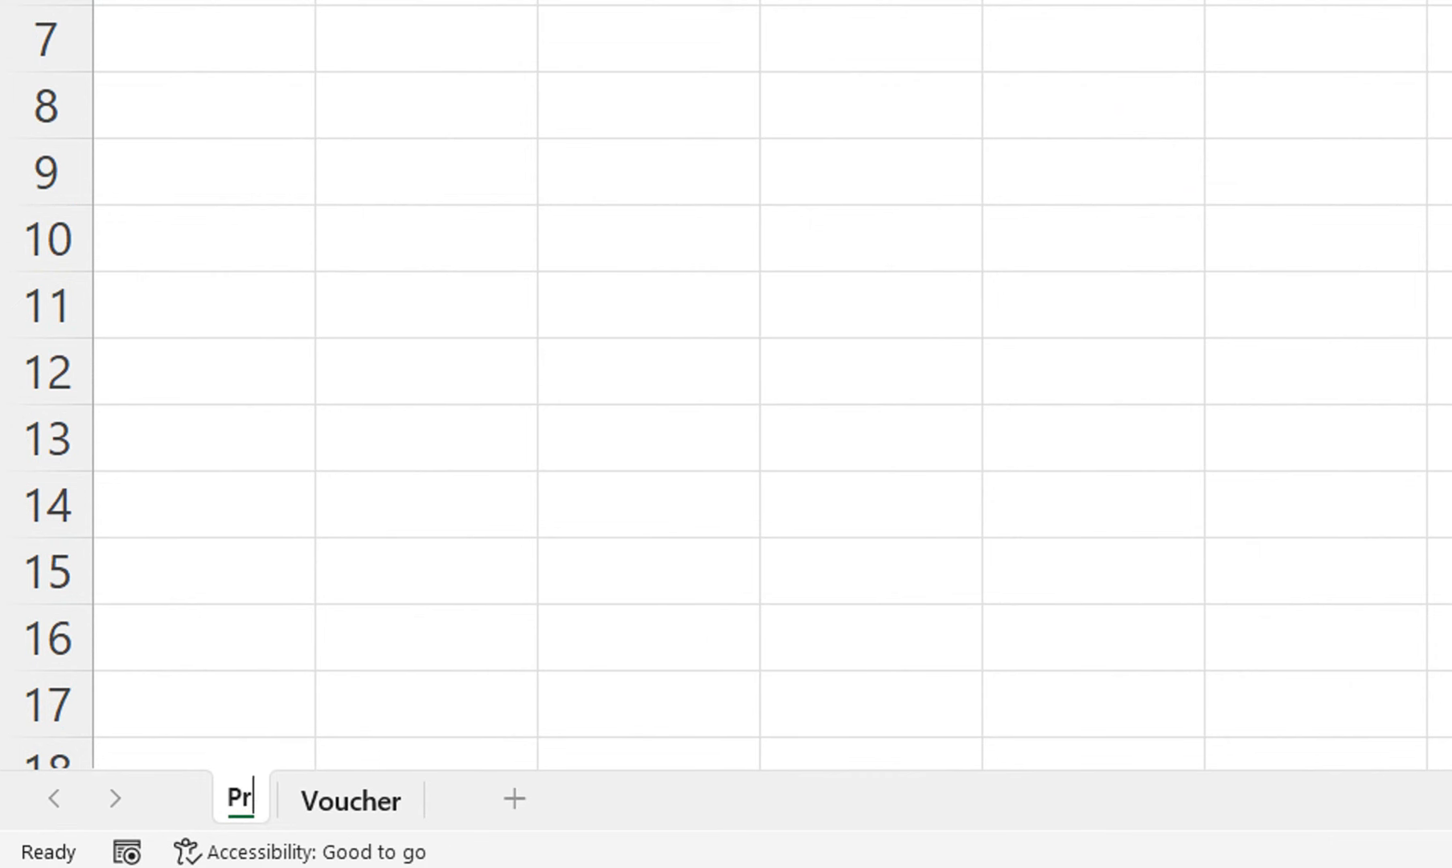
text(evioudues)
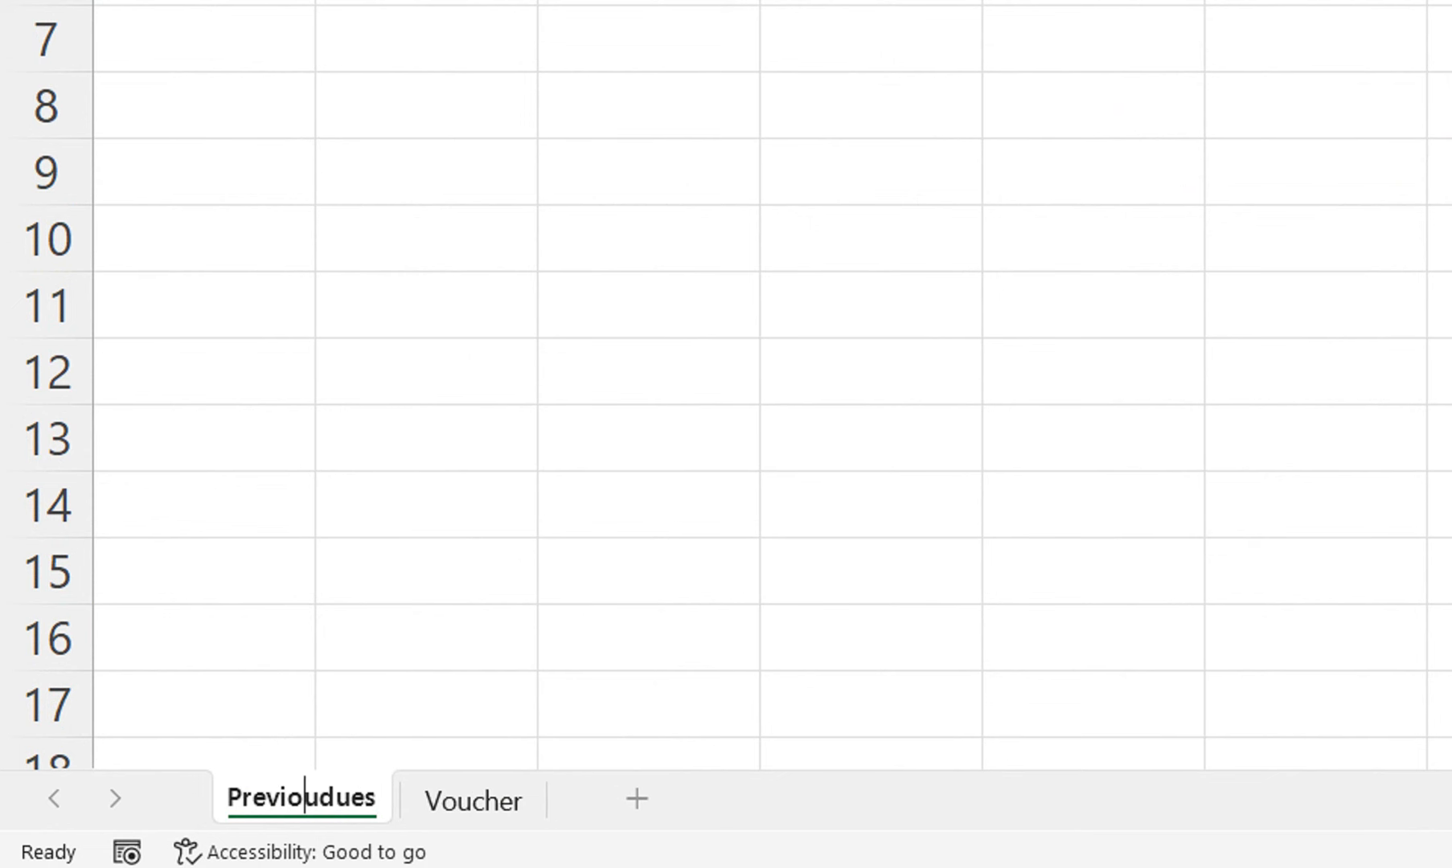
text(s)
click(426, 704)
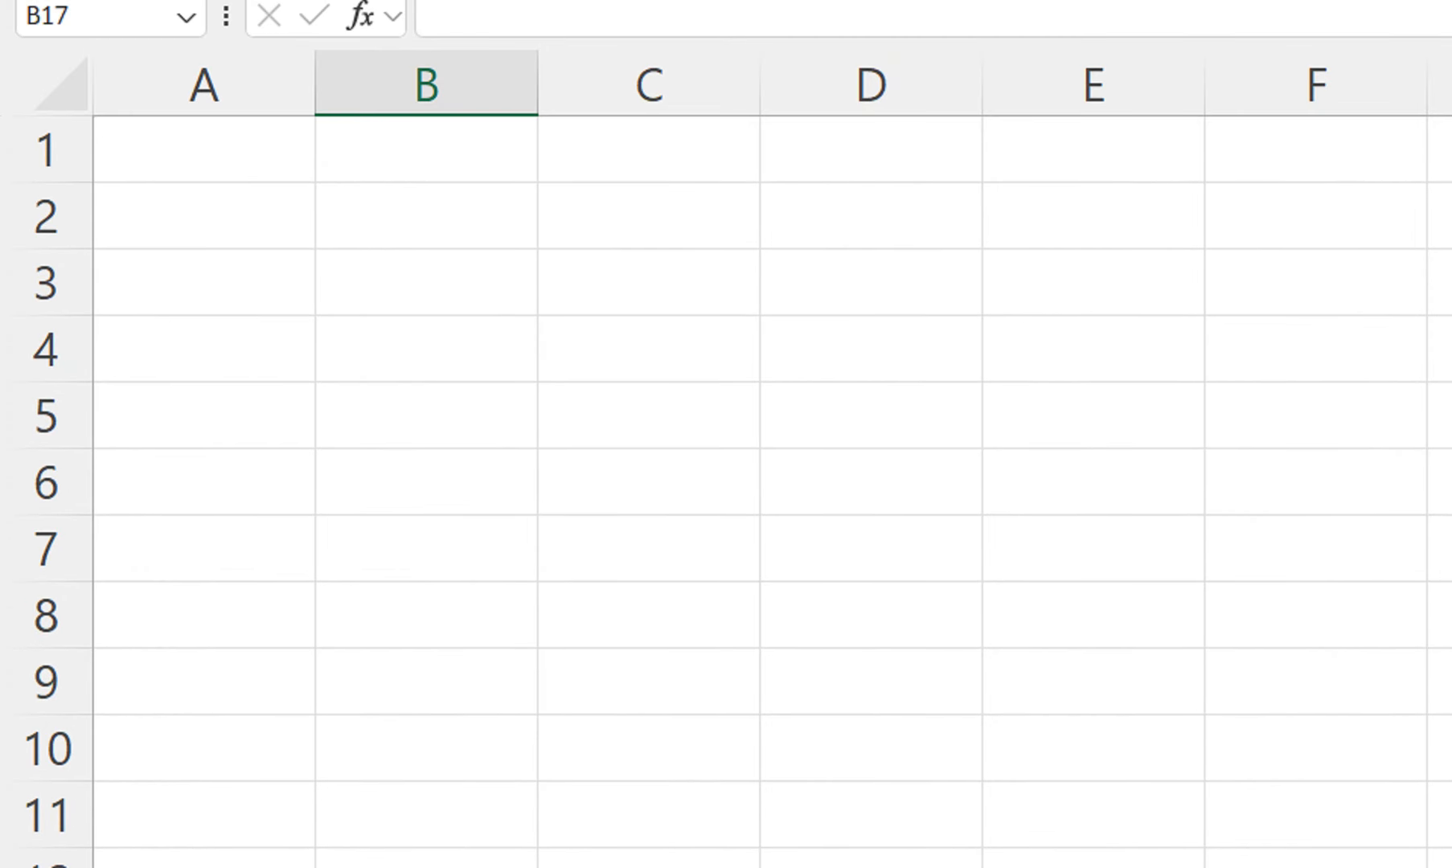
Enter the headers Name in A1 and Voucher No in B1, and autofit column B to its text
key(ctrl+Home)
text(Name)
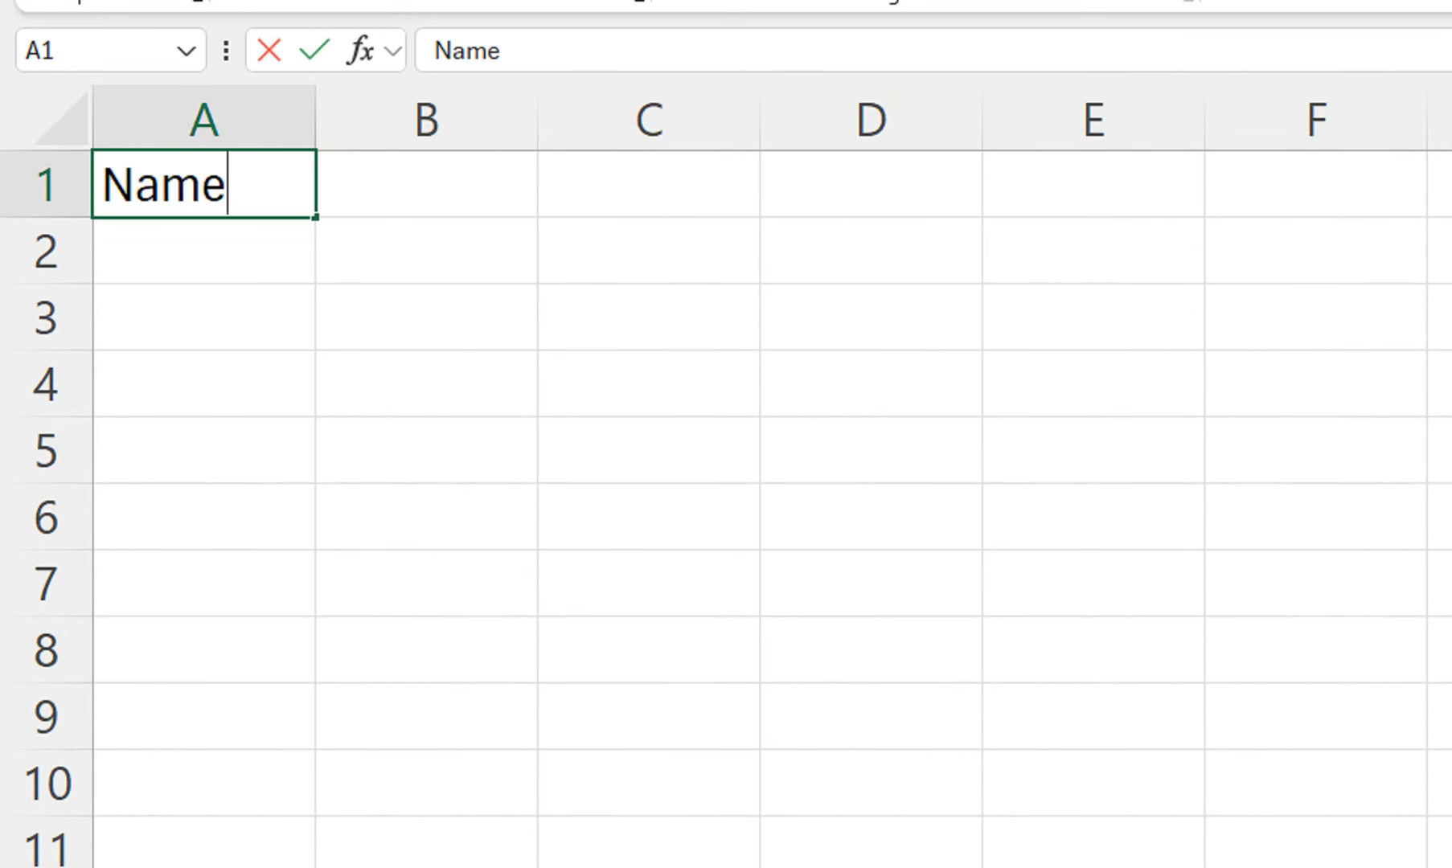
key(Tab)
text(Voucher No)
key(Tab)
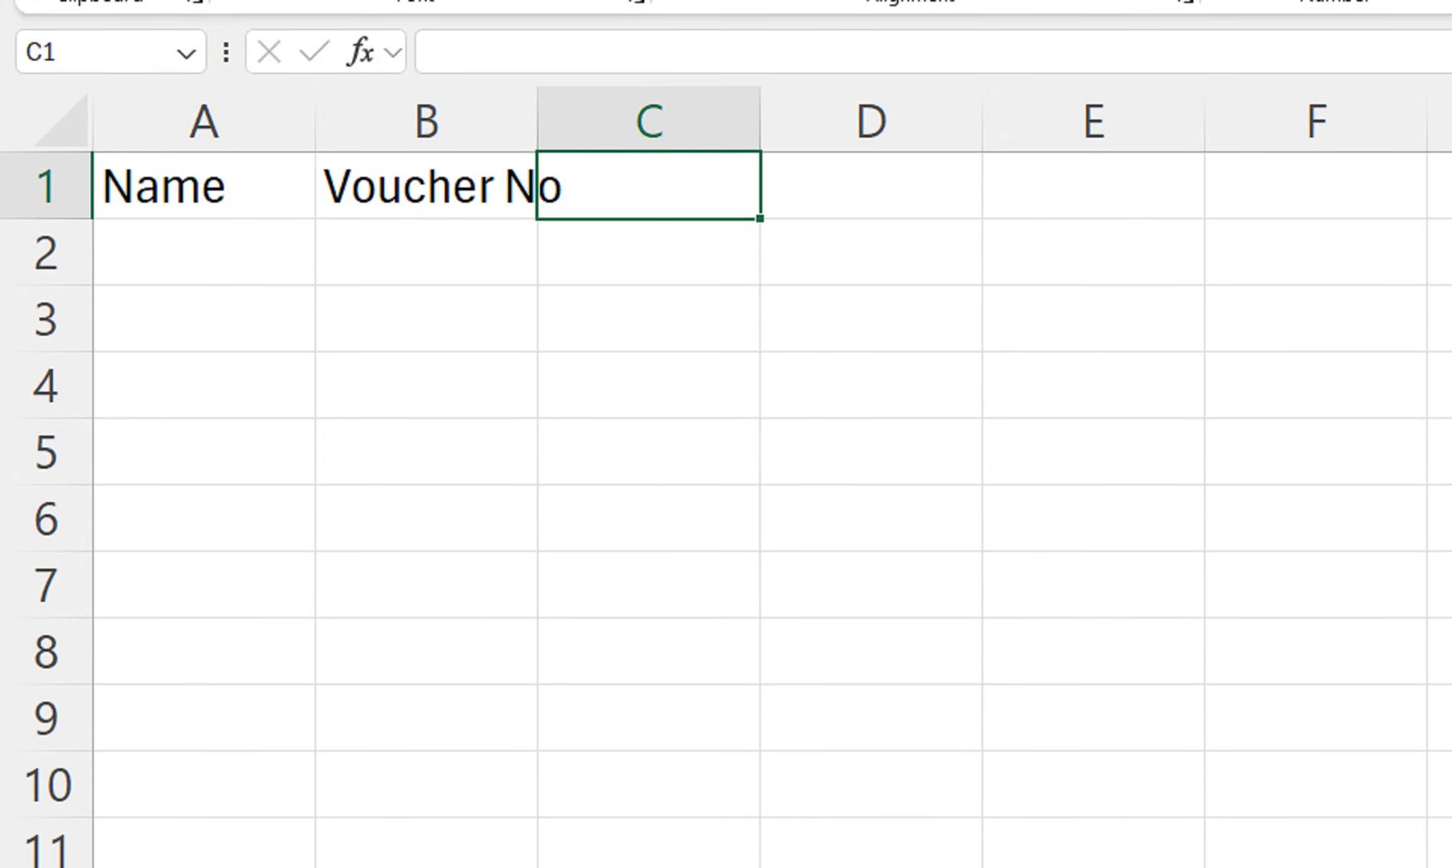
double_click(537, 120)
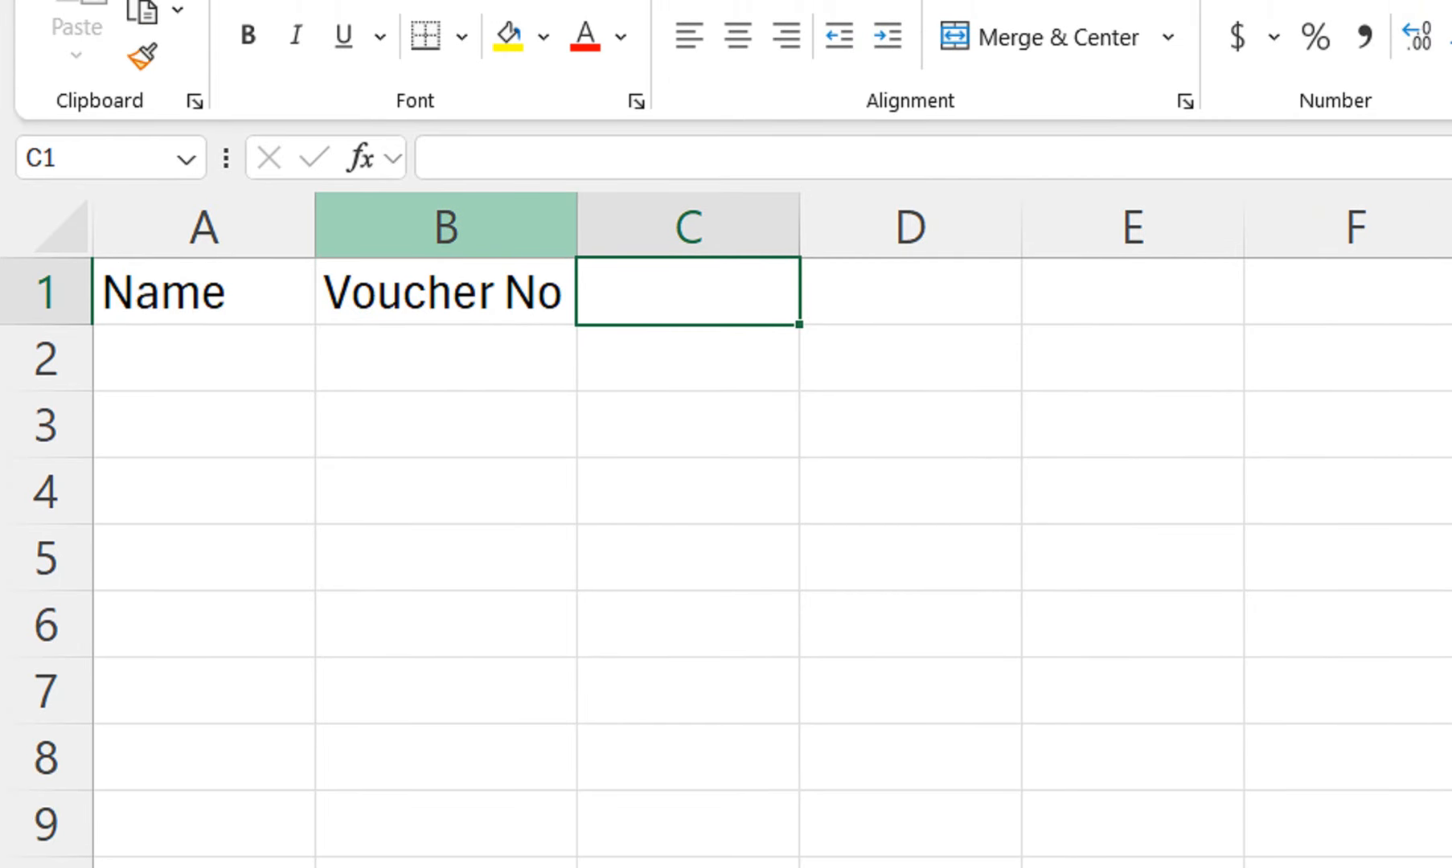
Enter jan in C1 and fill the month series across row 1 to N1 for all twelve months
text(jan)
key(Return)
key(Return)
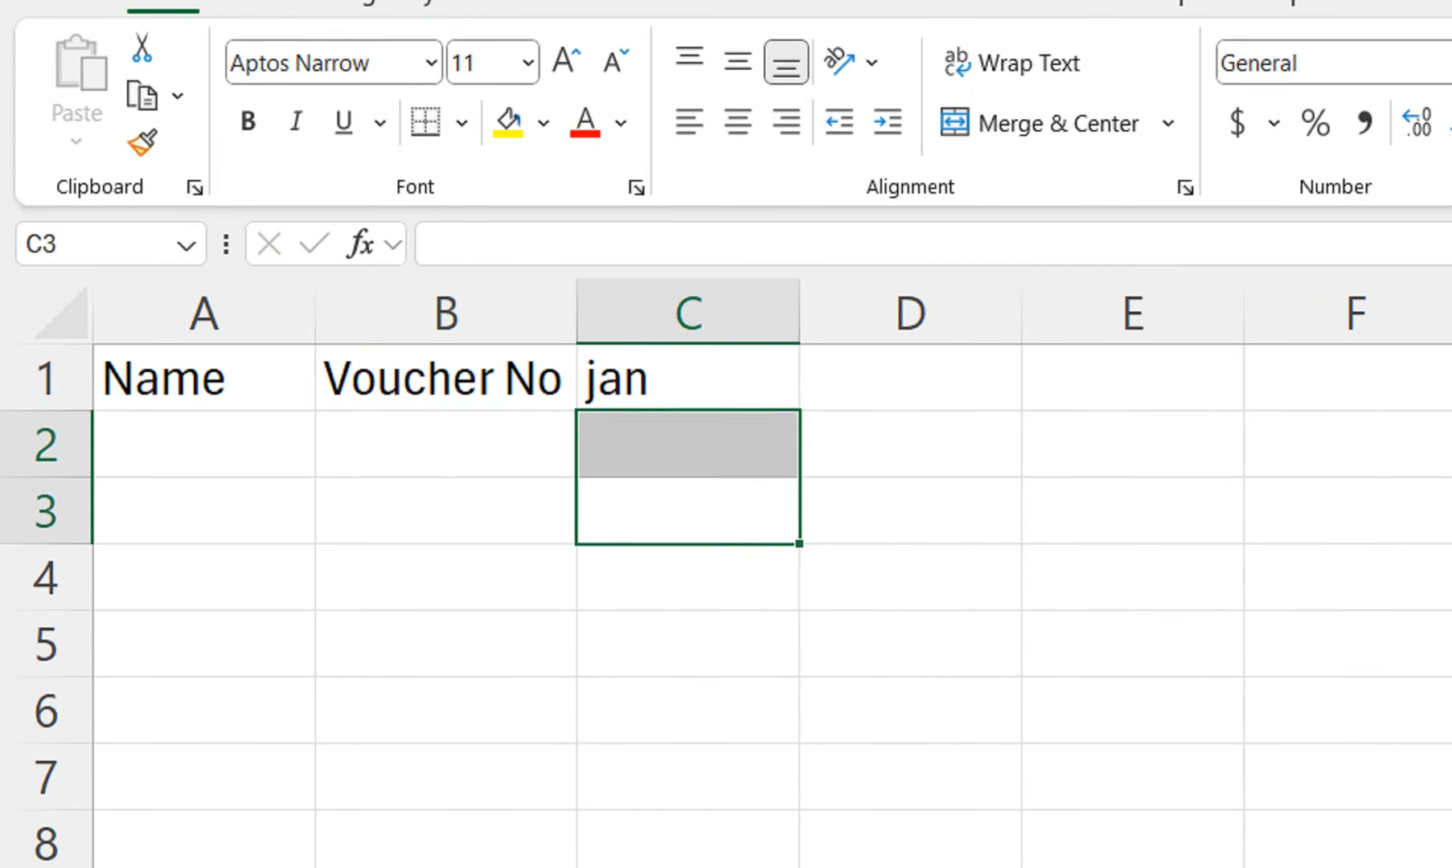
click(689, 379)
drag(800, 411, 1451, 401)
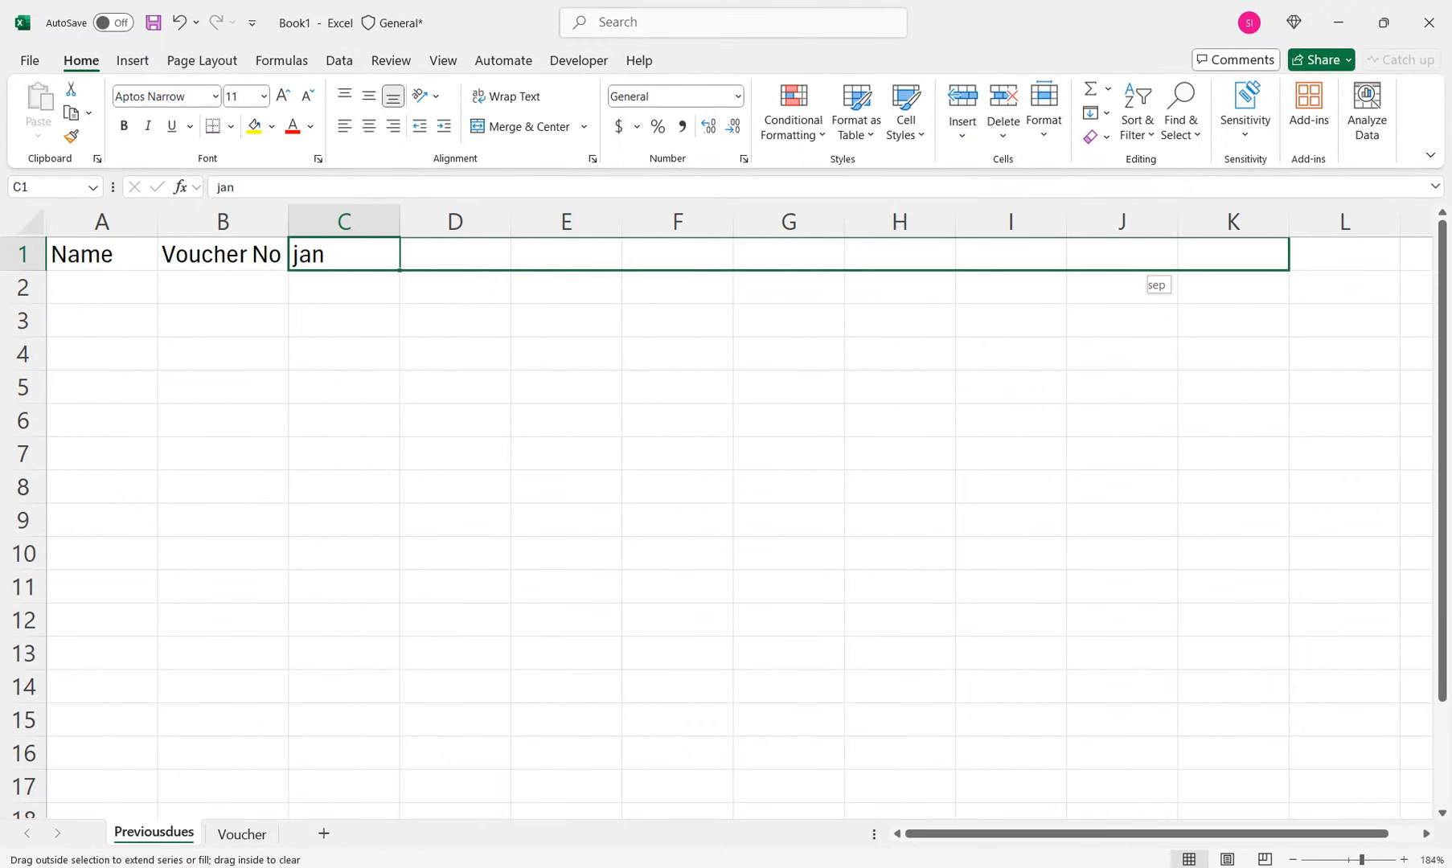
drag(1179, 265, 611, 265)
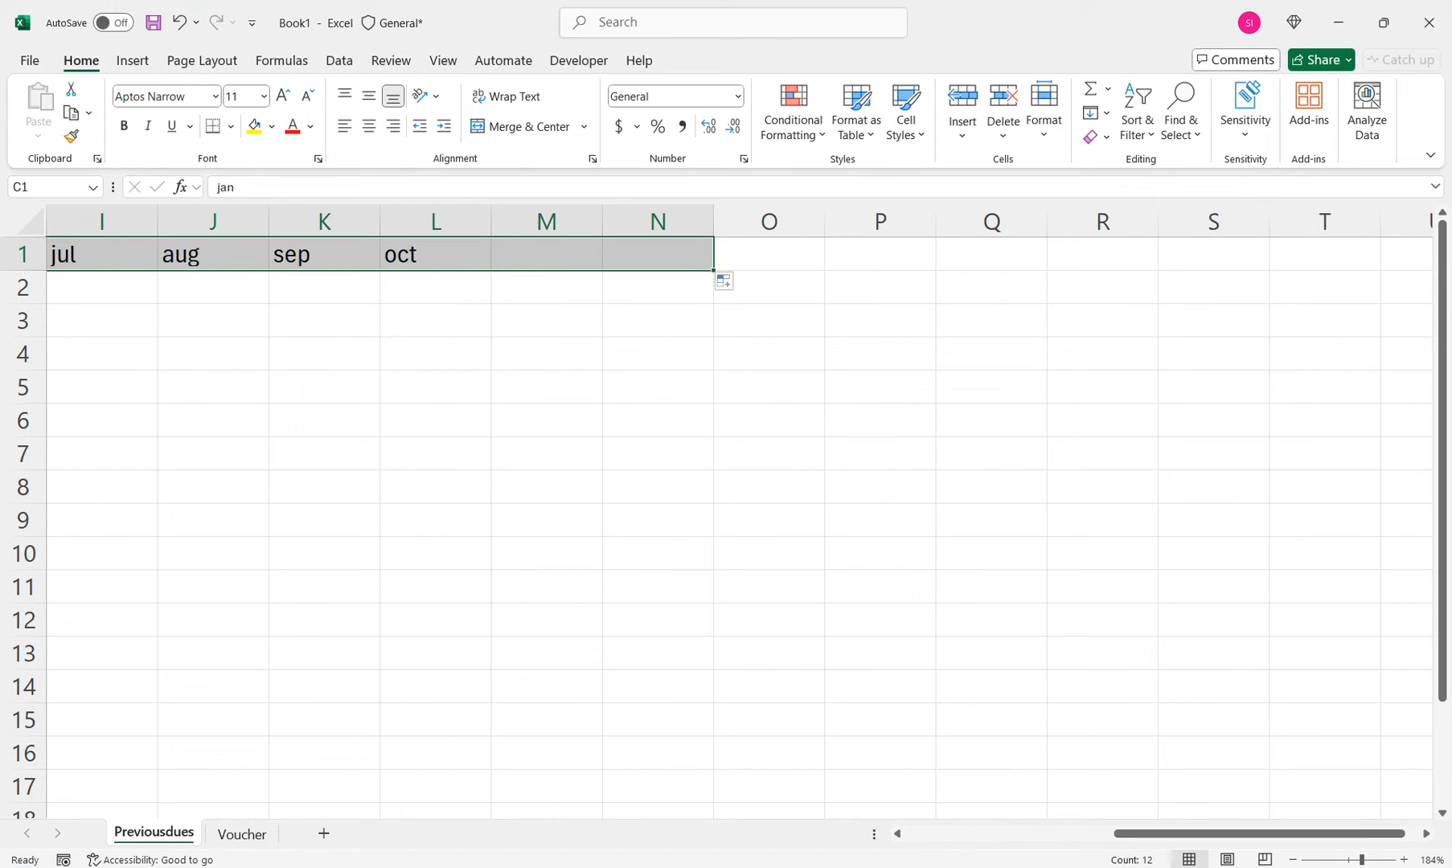
drag(1259, 834, 1049, 834)
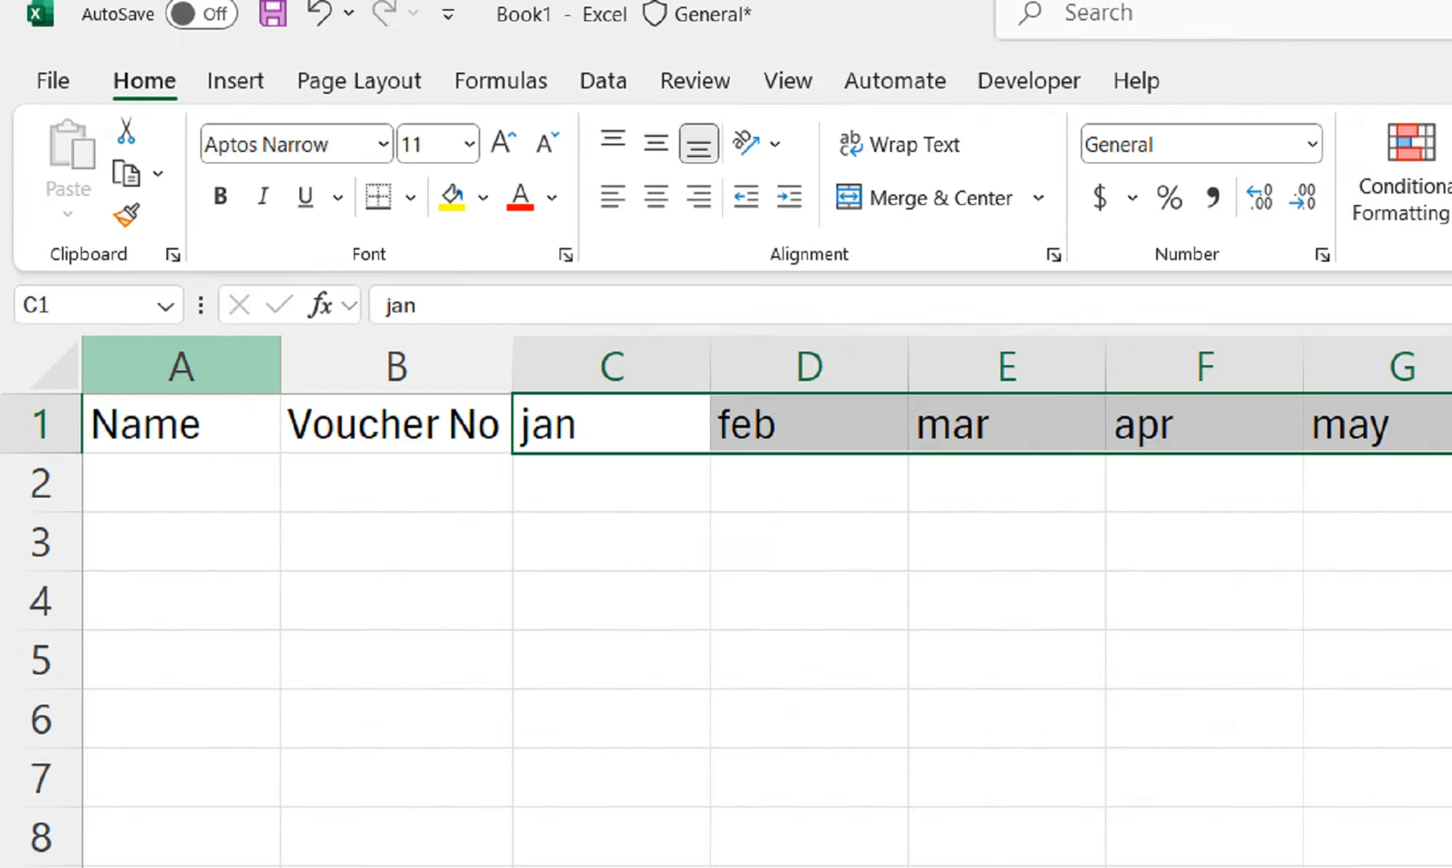
Autofit all columns of the sheet to their contents and widen column A slightly
click(62, 418)
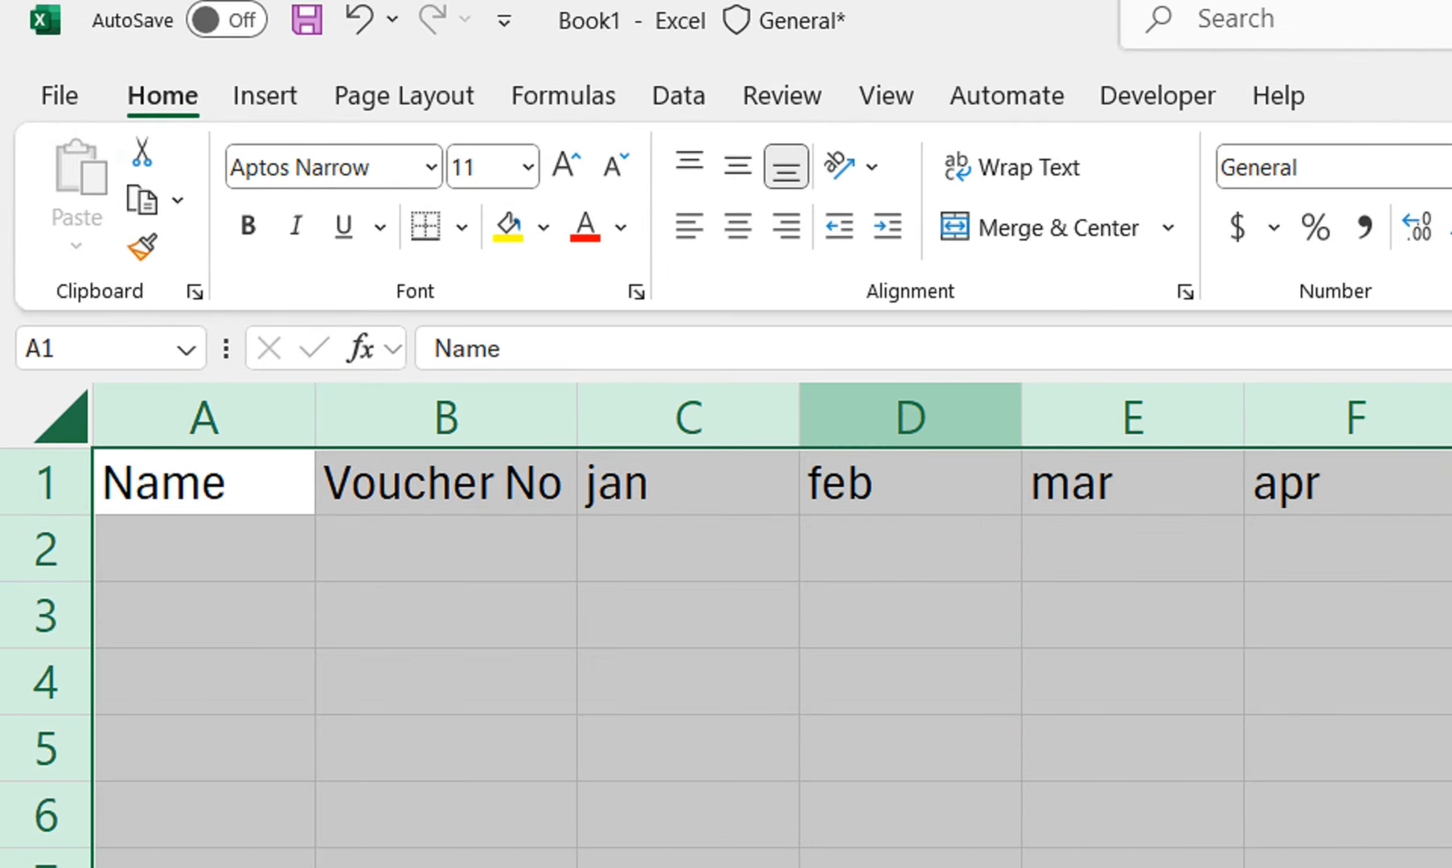
double_click(799, 418)
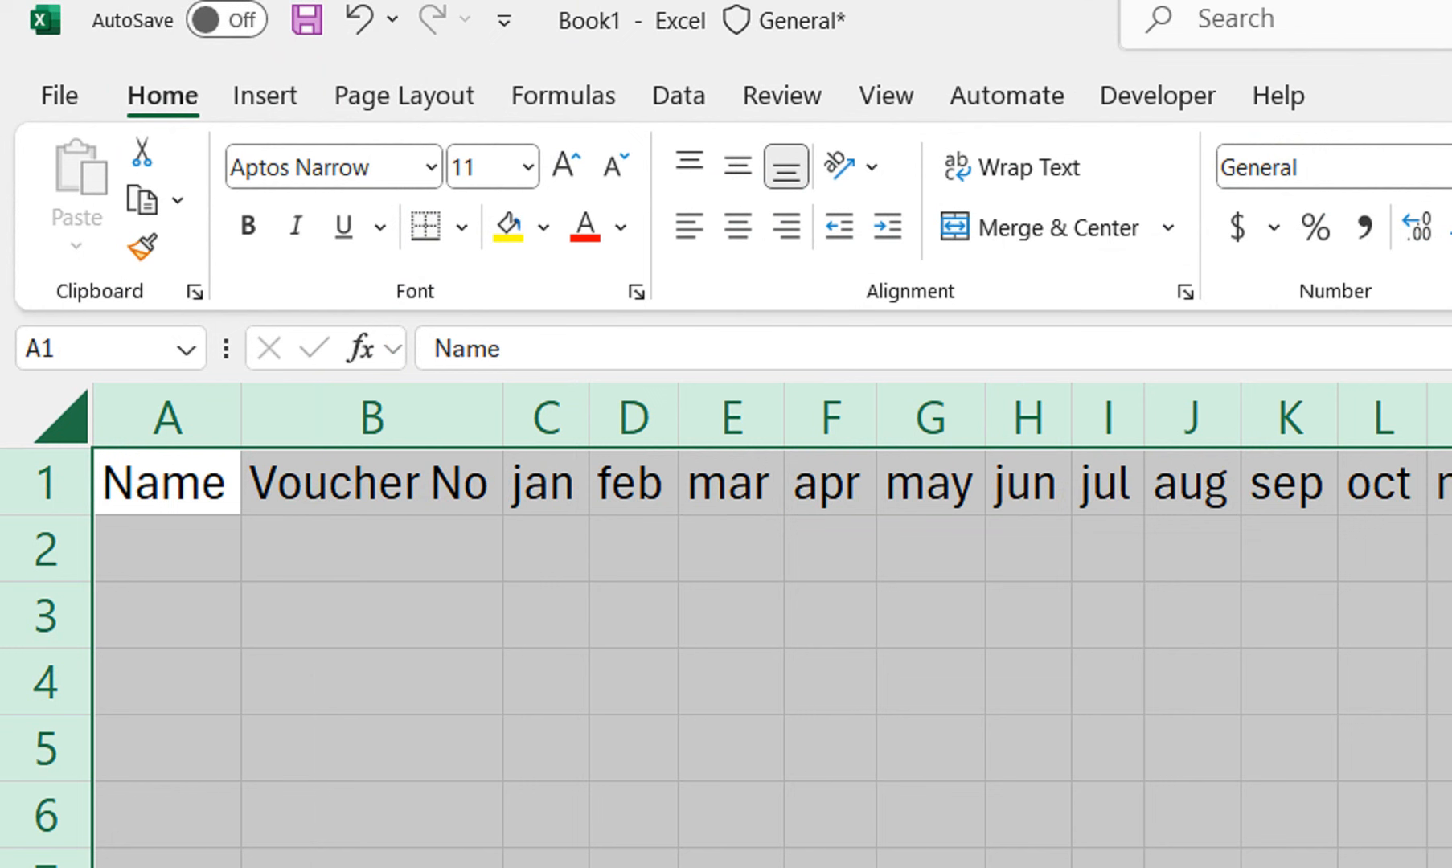
click(167, 549)
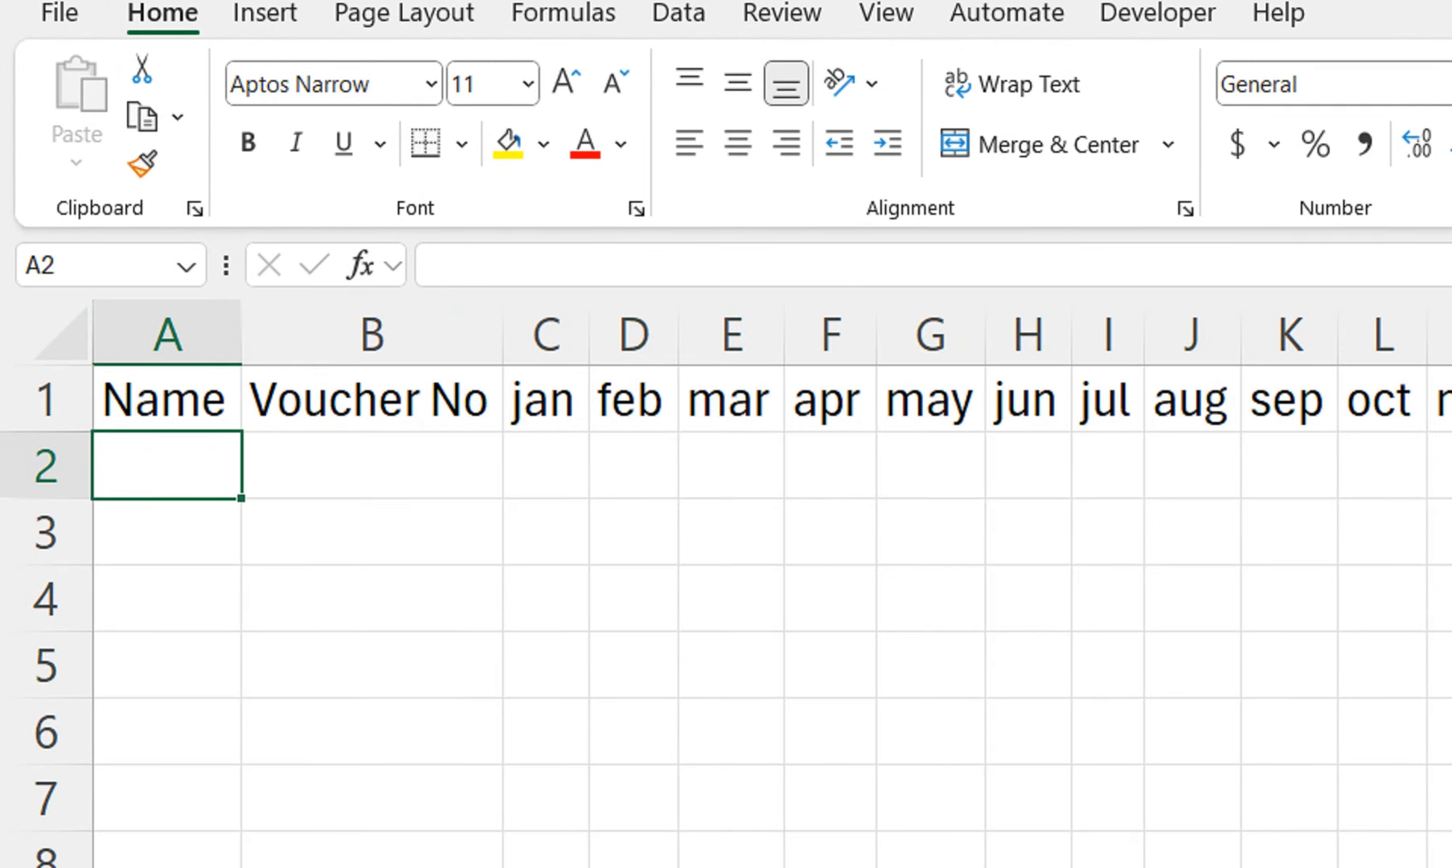
drag(241, 334, 274, 334)
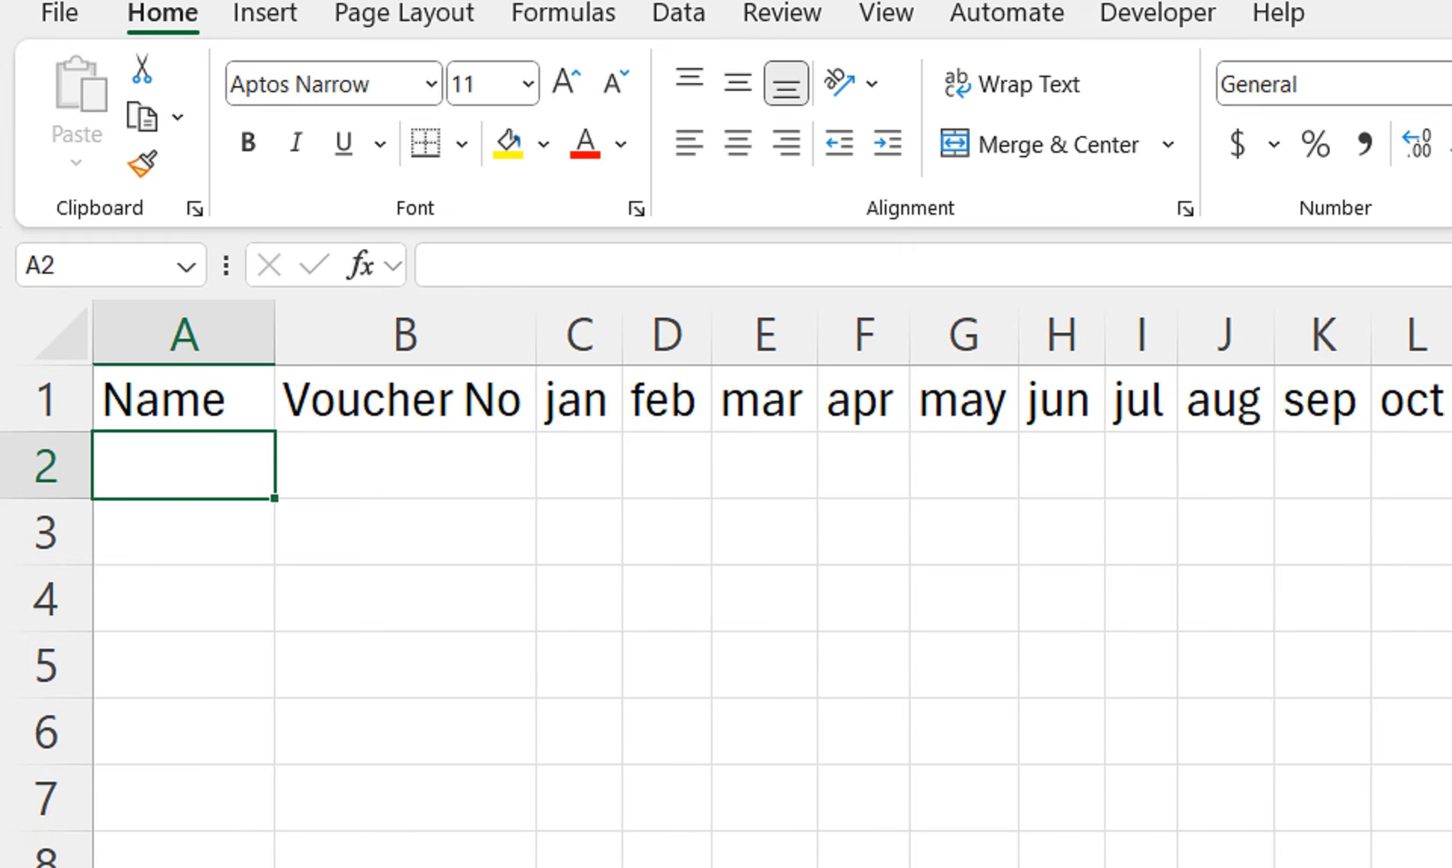
Enter the first person's full name in A2, fill the name list down column A, and autofit the column
text(john doe)
drag(274, 499, 279, 867)
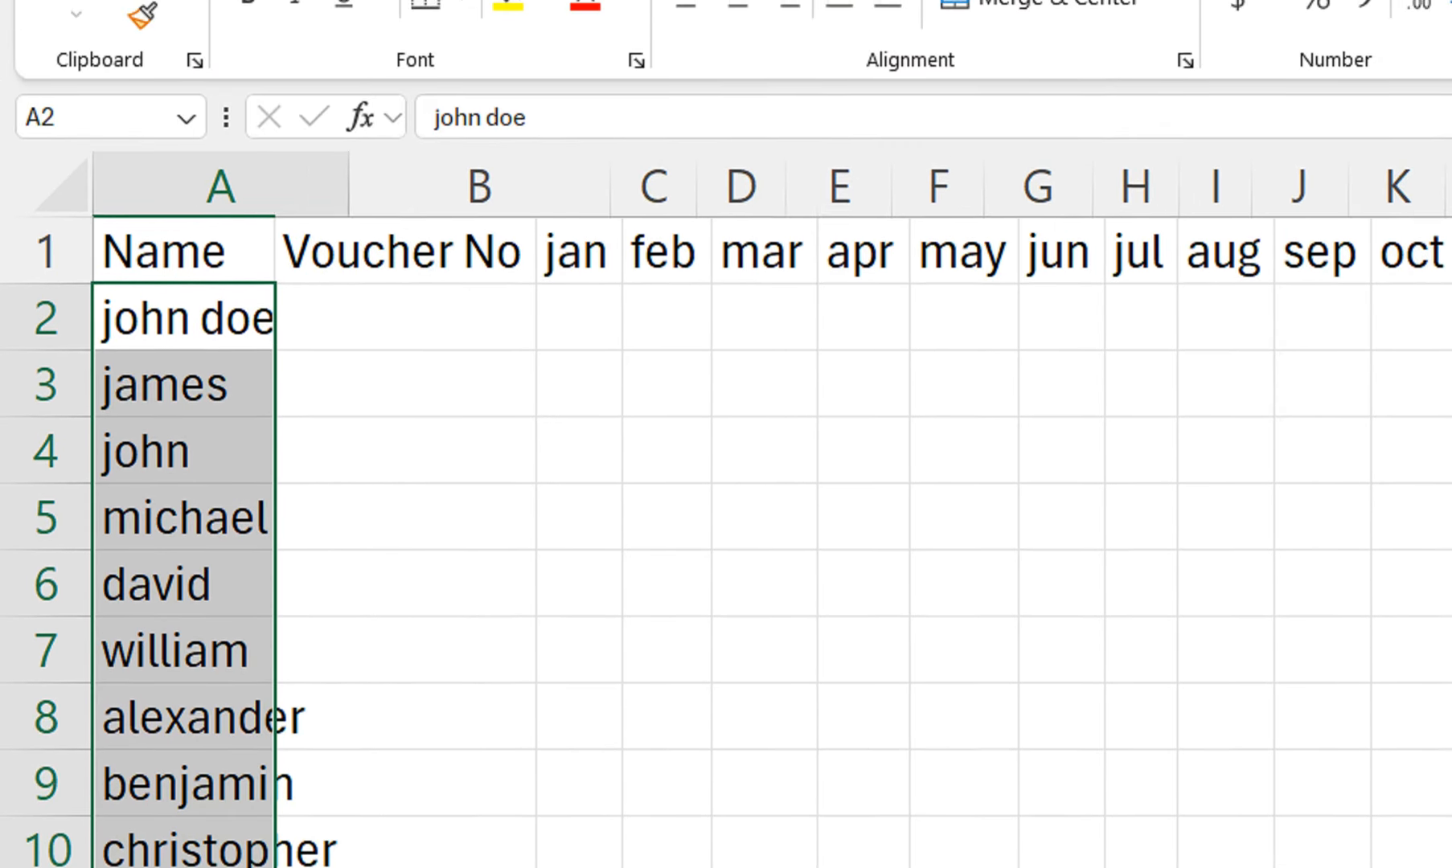
double_click(274, 126)
Start an IF formula in B2 that returns an empty text when A2 is blank: =IF(A2="","",
click(467, 257)
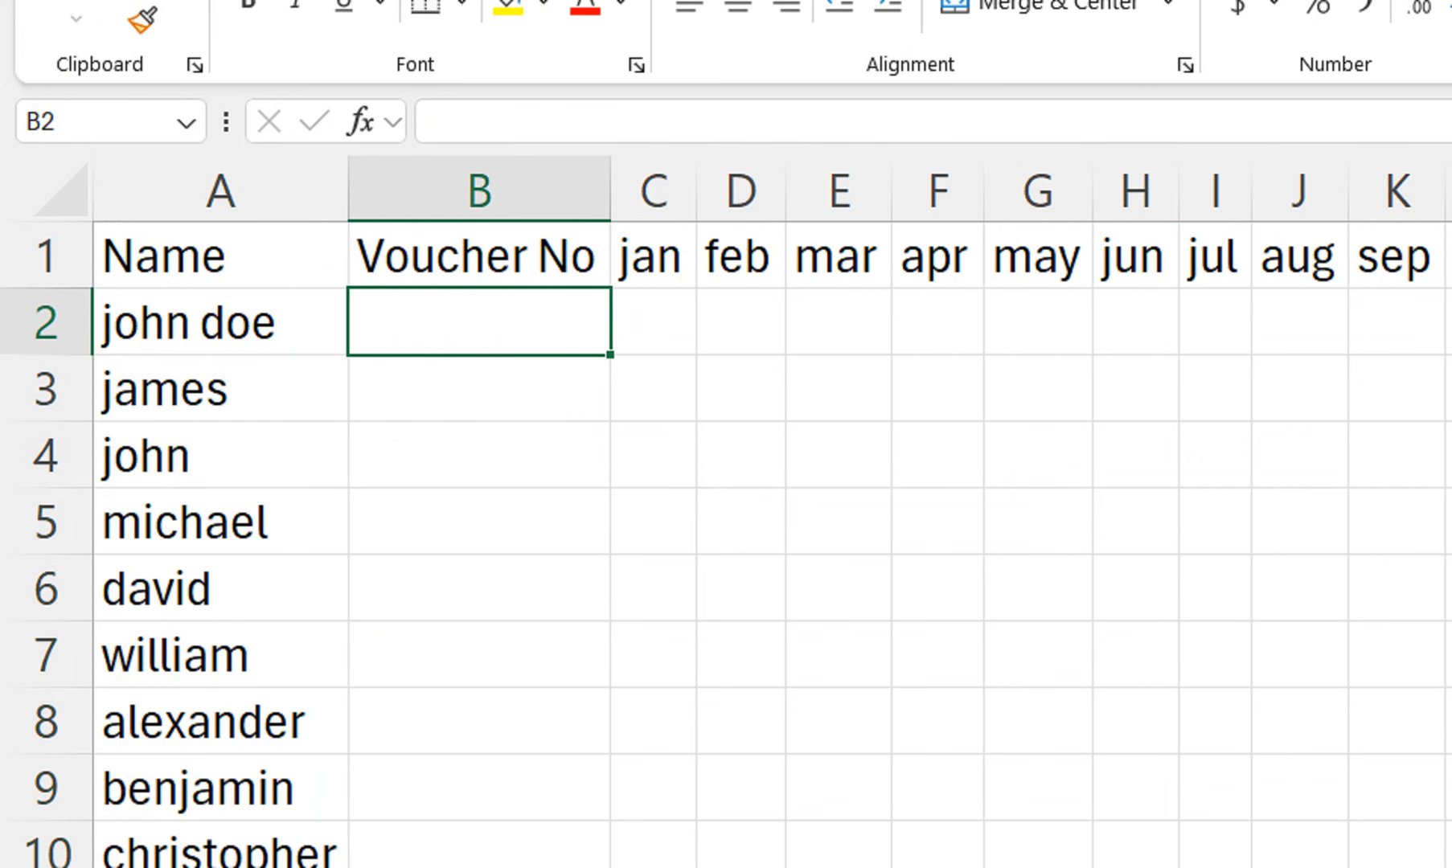
text(=IF()
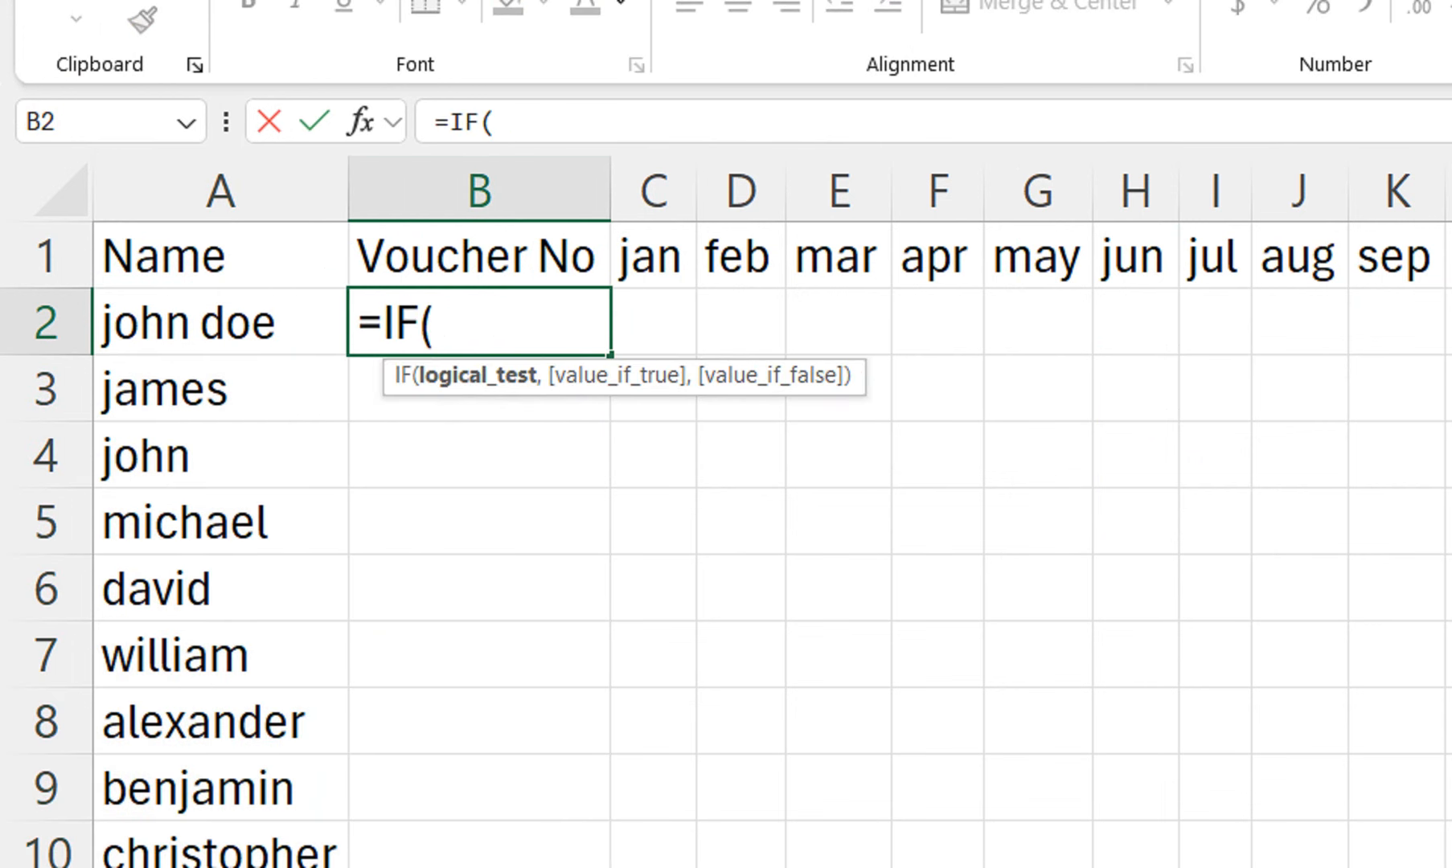
key(Left)
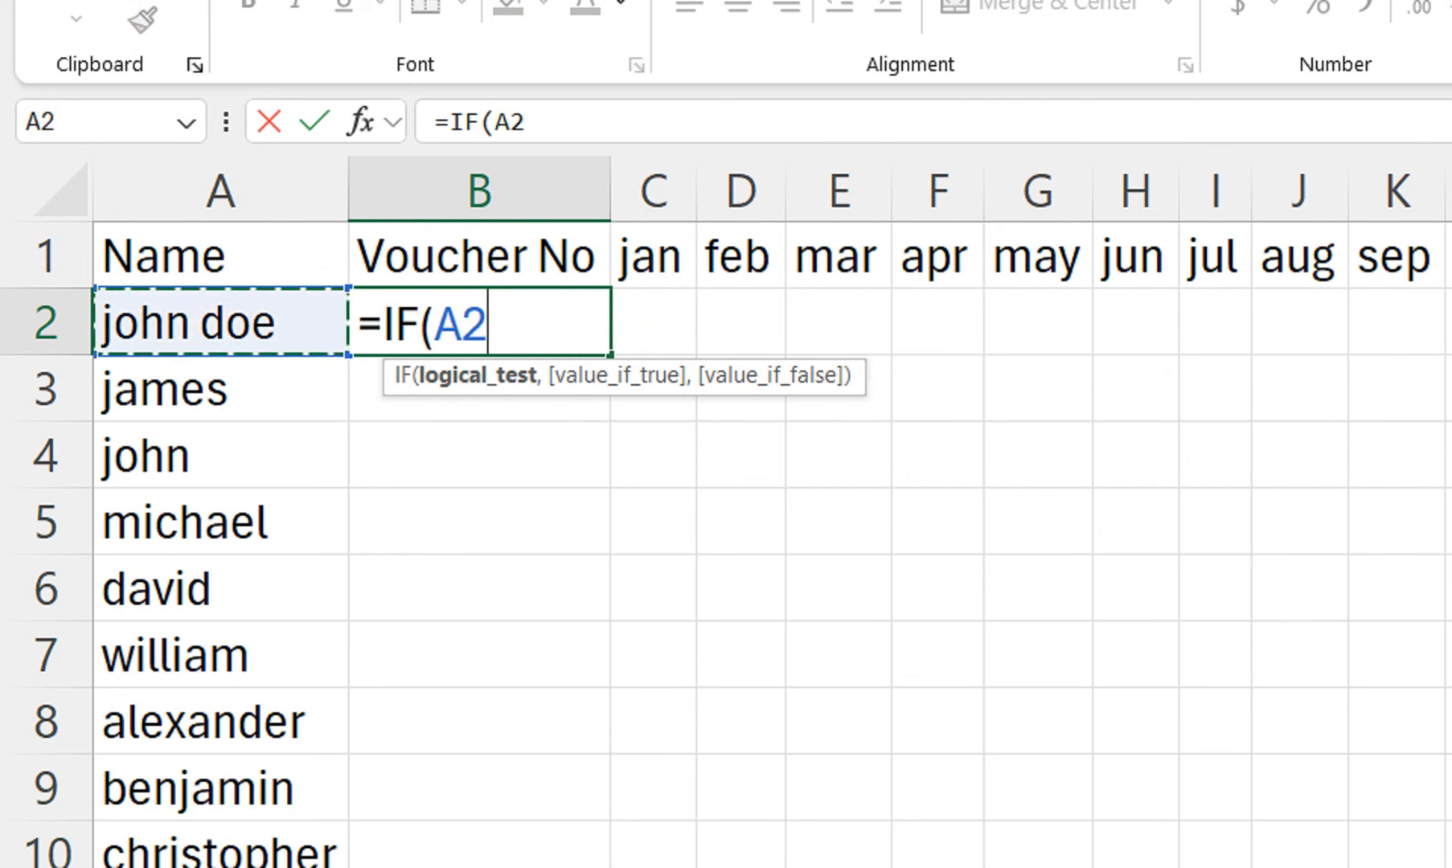
text(="")
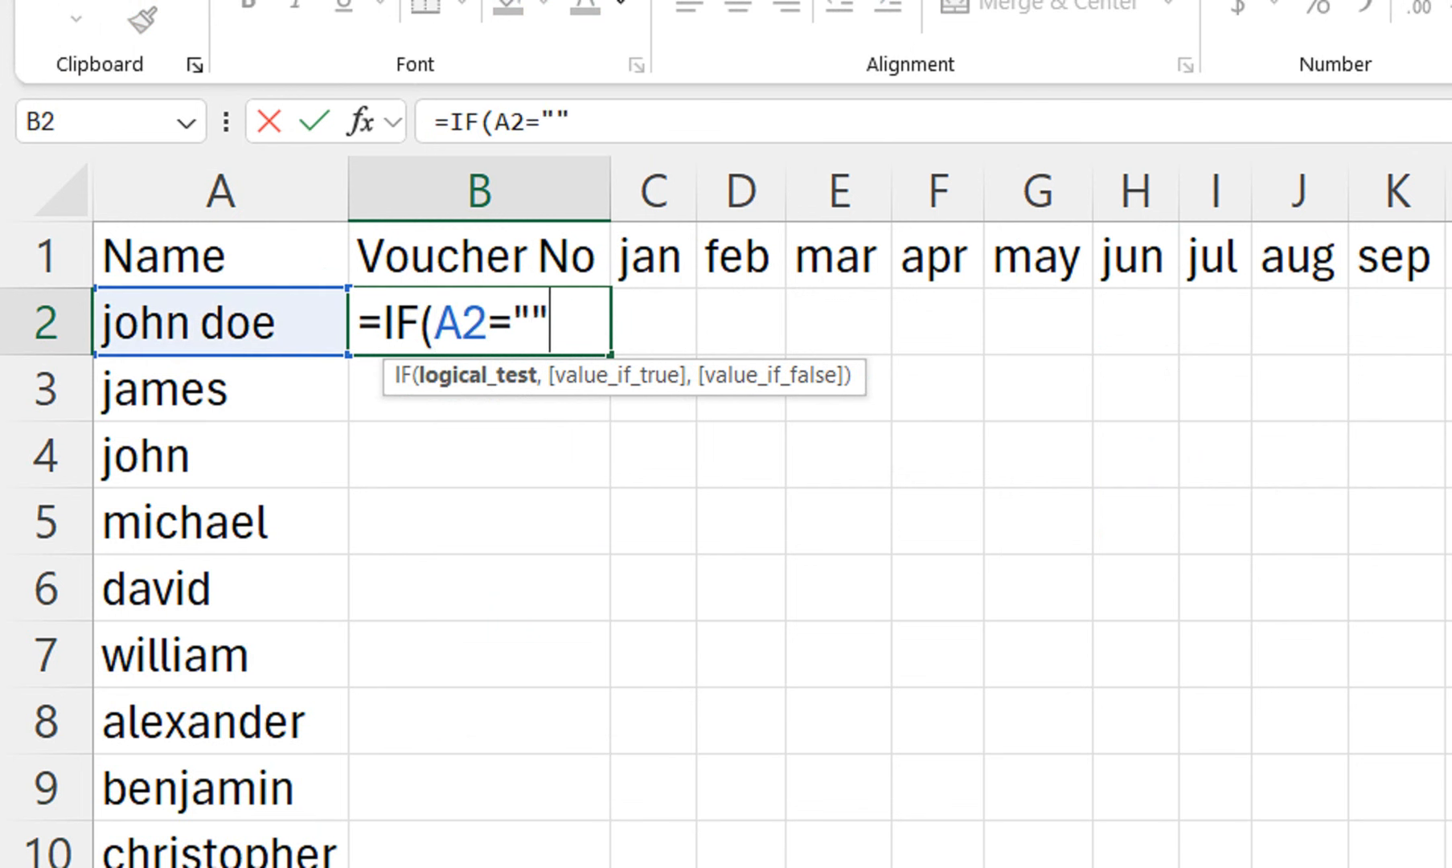
text(,"",)
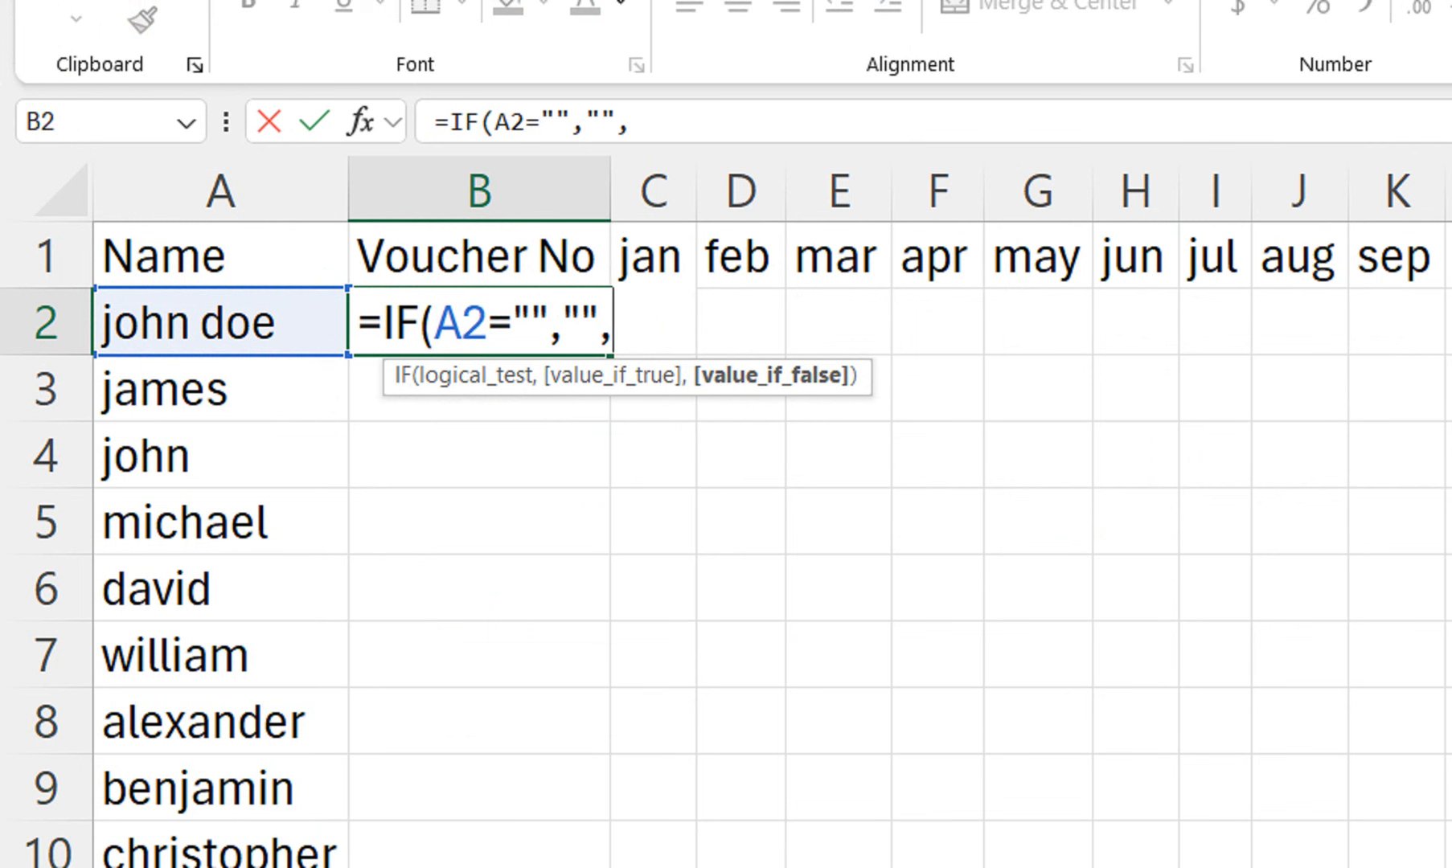
Continue the B2 formula with the text V- joined to today's date formatted as year and month: "V-"&TEXT(TODAY(),"yyyy-mm")
text("V)
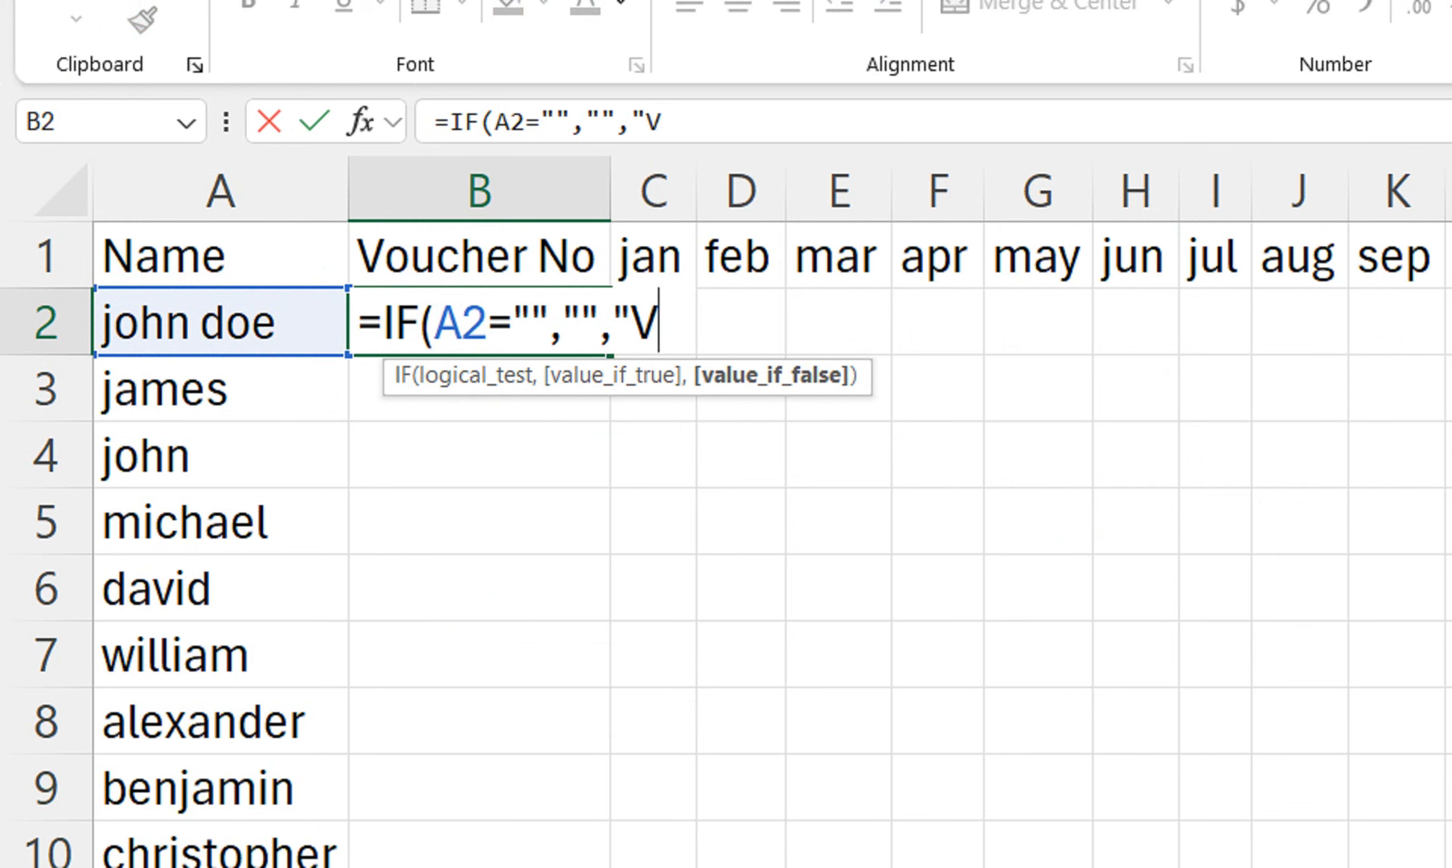
text(-"&)
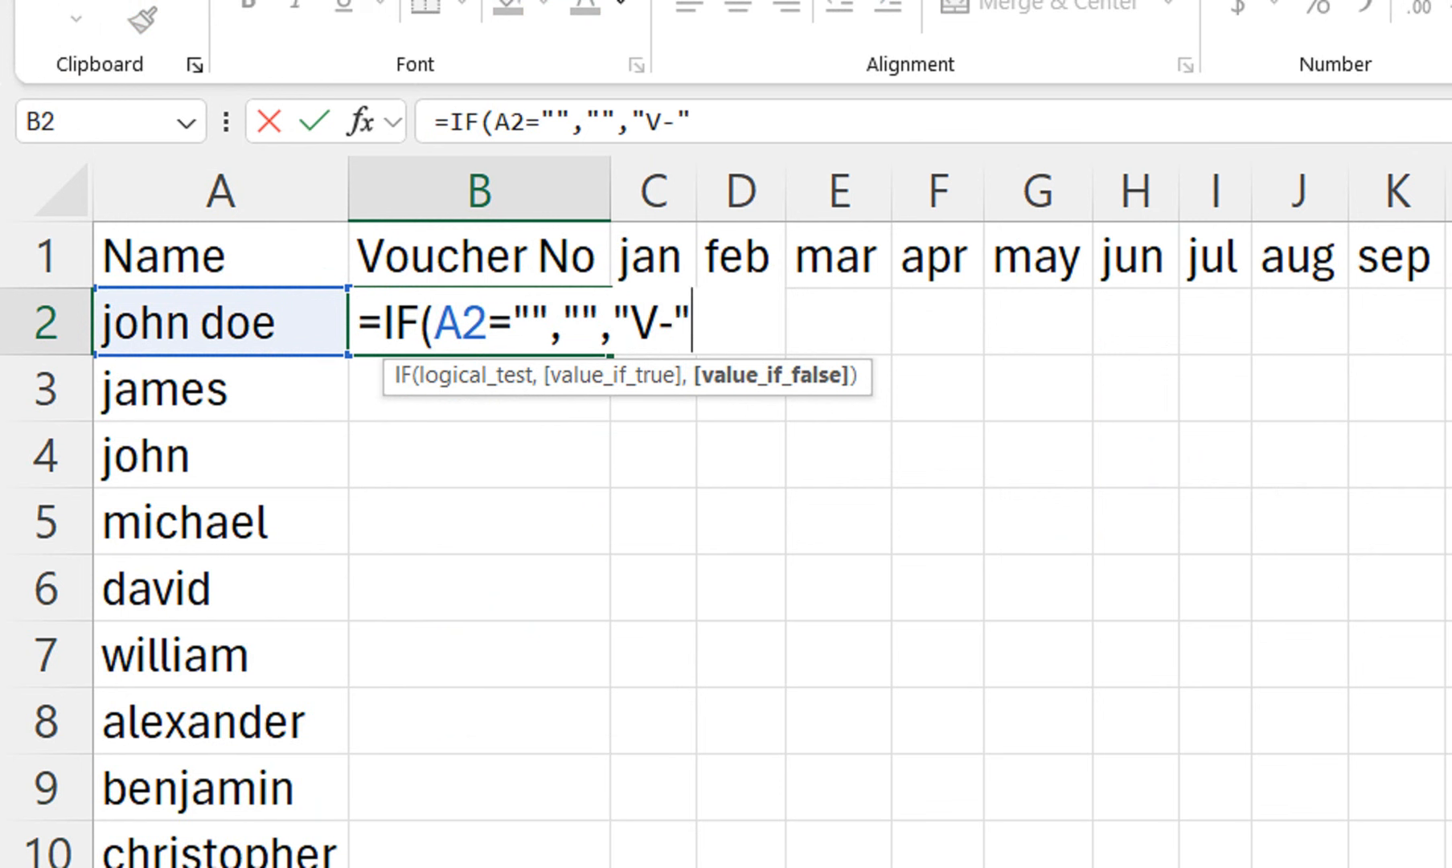
text(text)
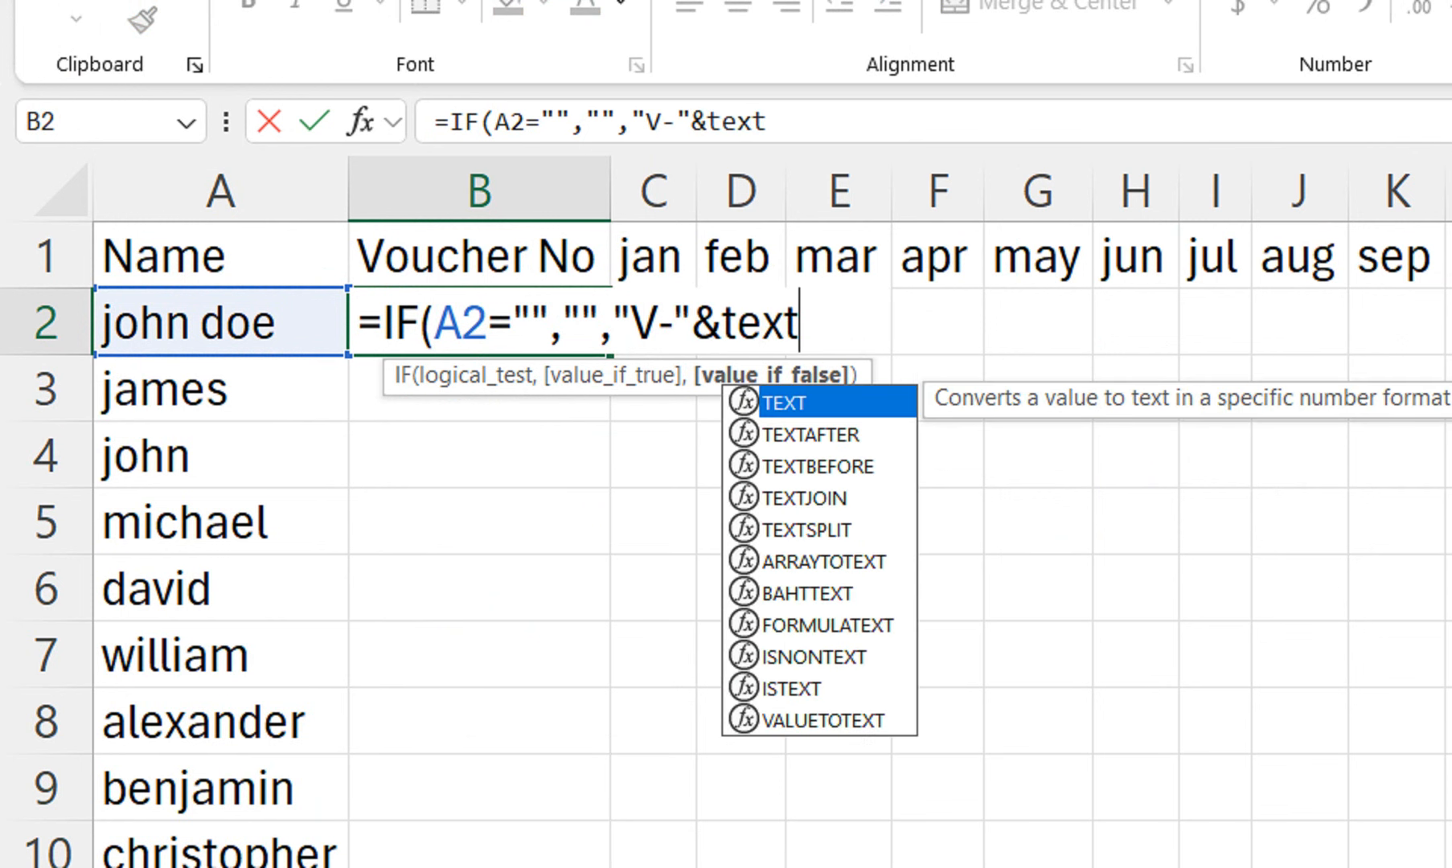
key(Tab)
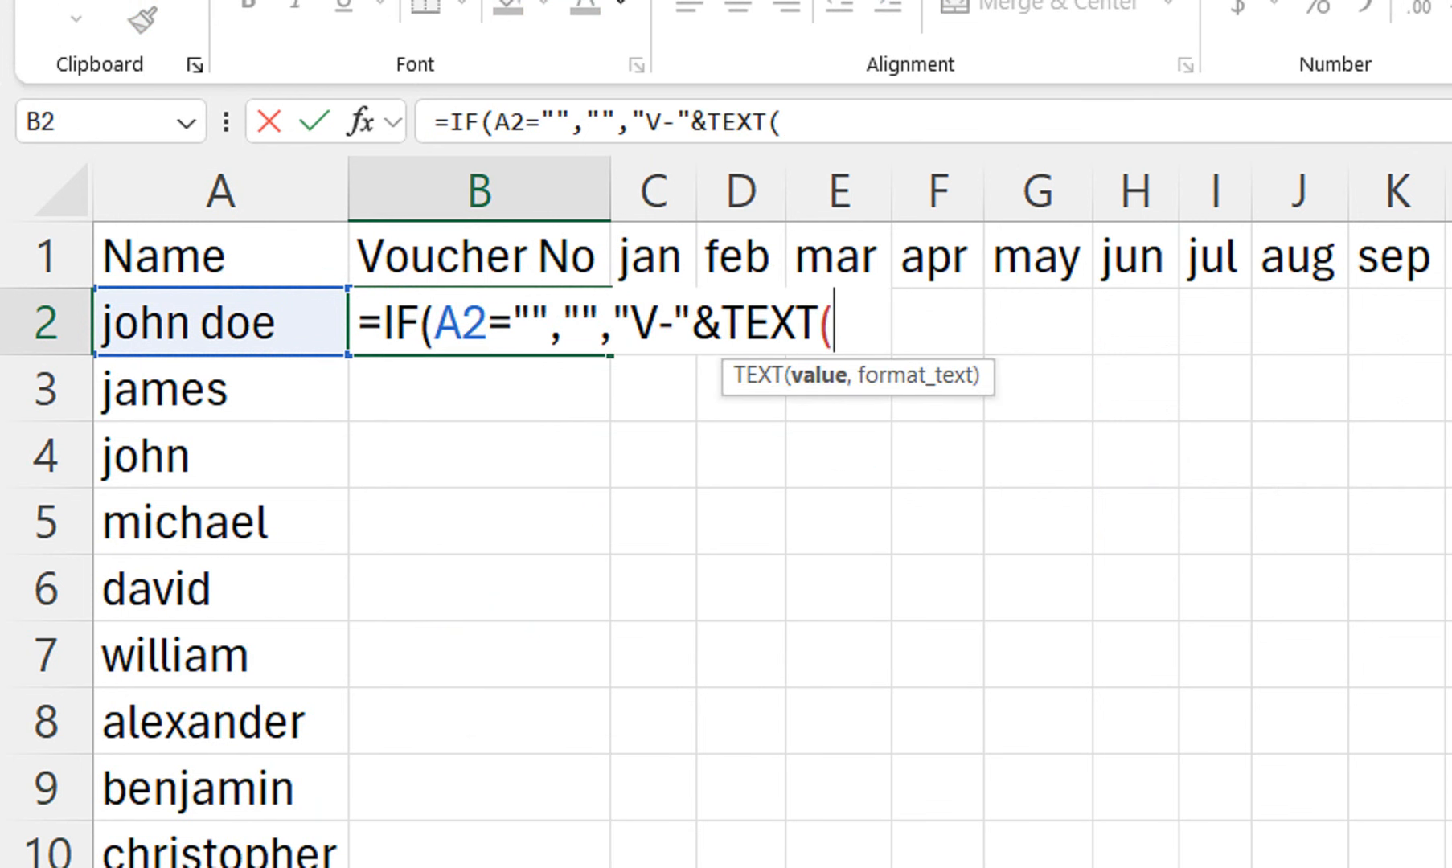
text(today())
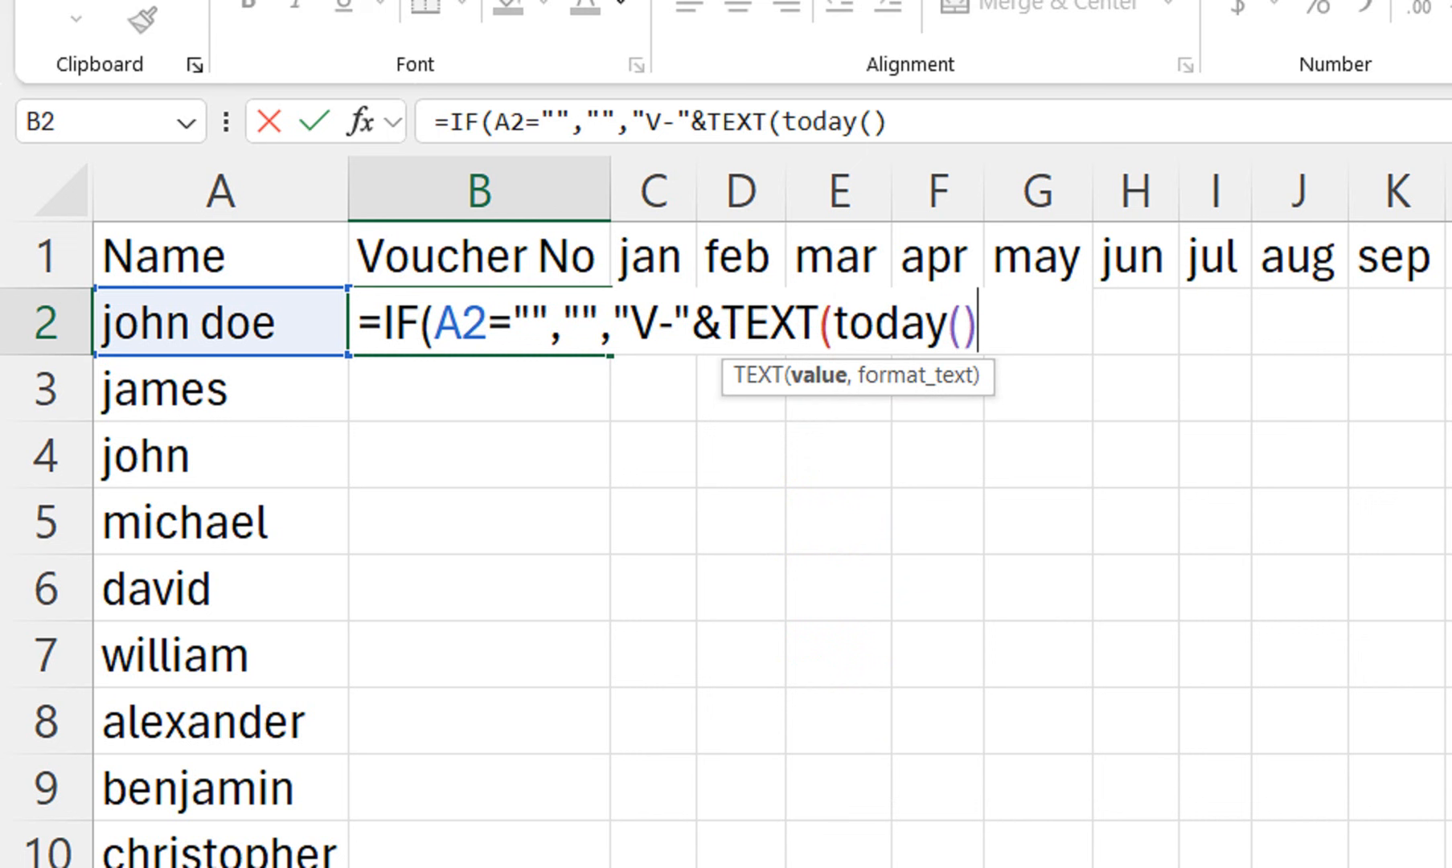
text(,)
text("yyy)
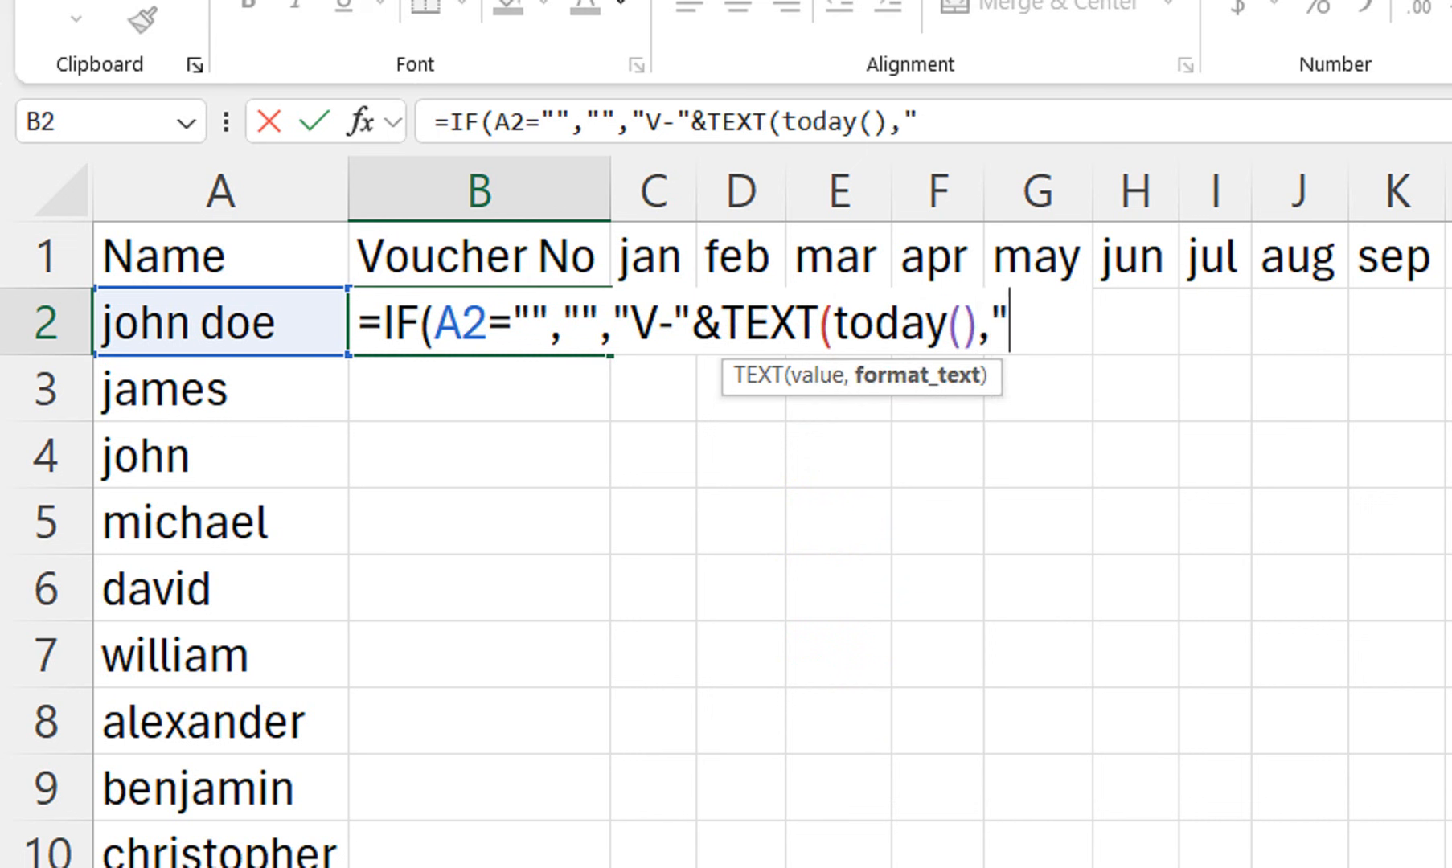
text(y)
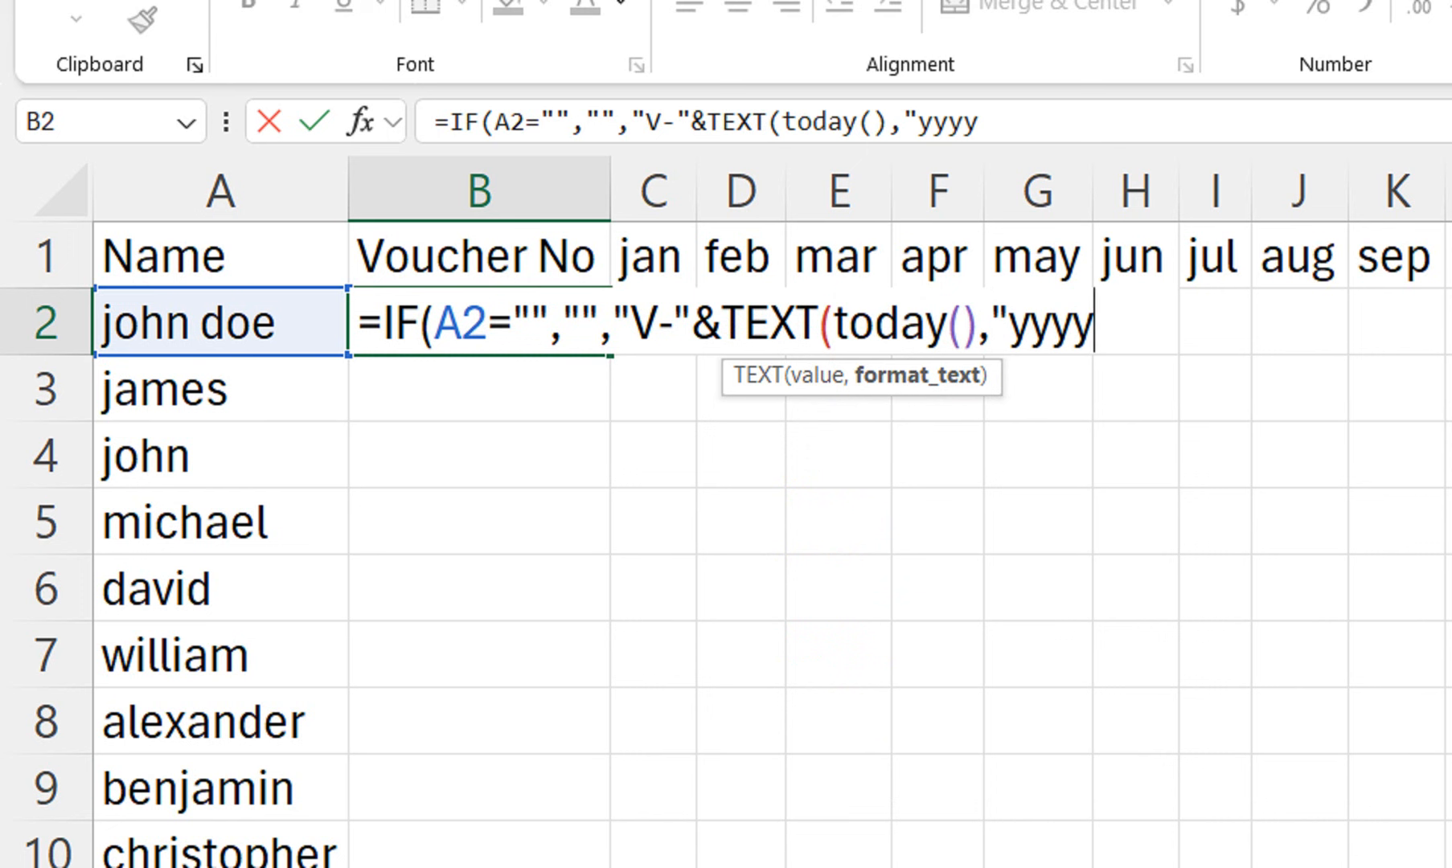
text(-mm)
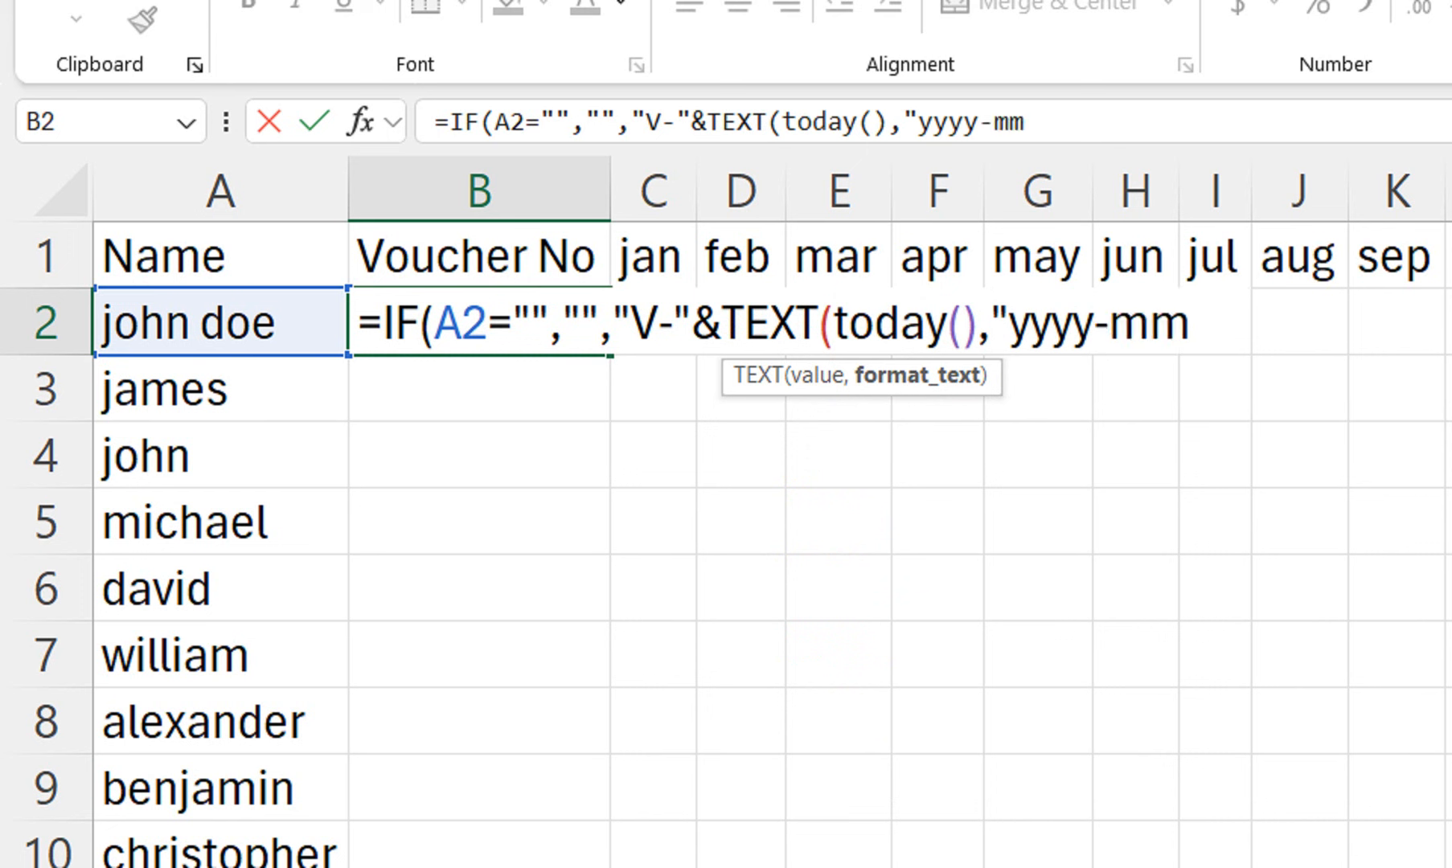
text("))
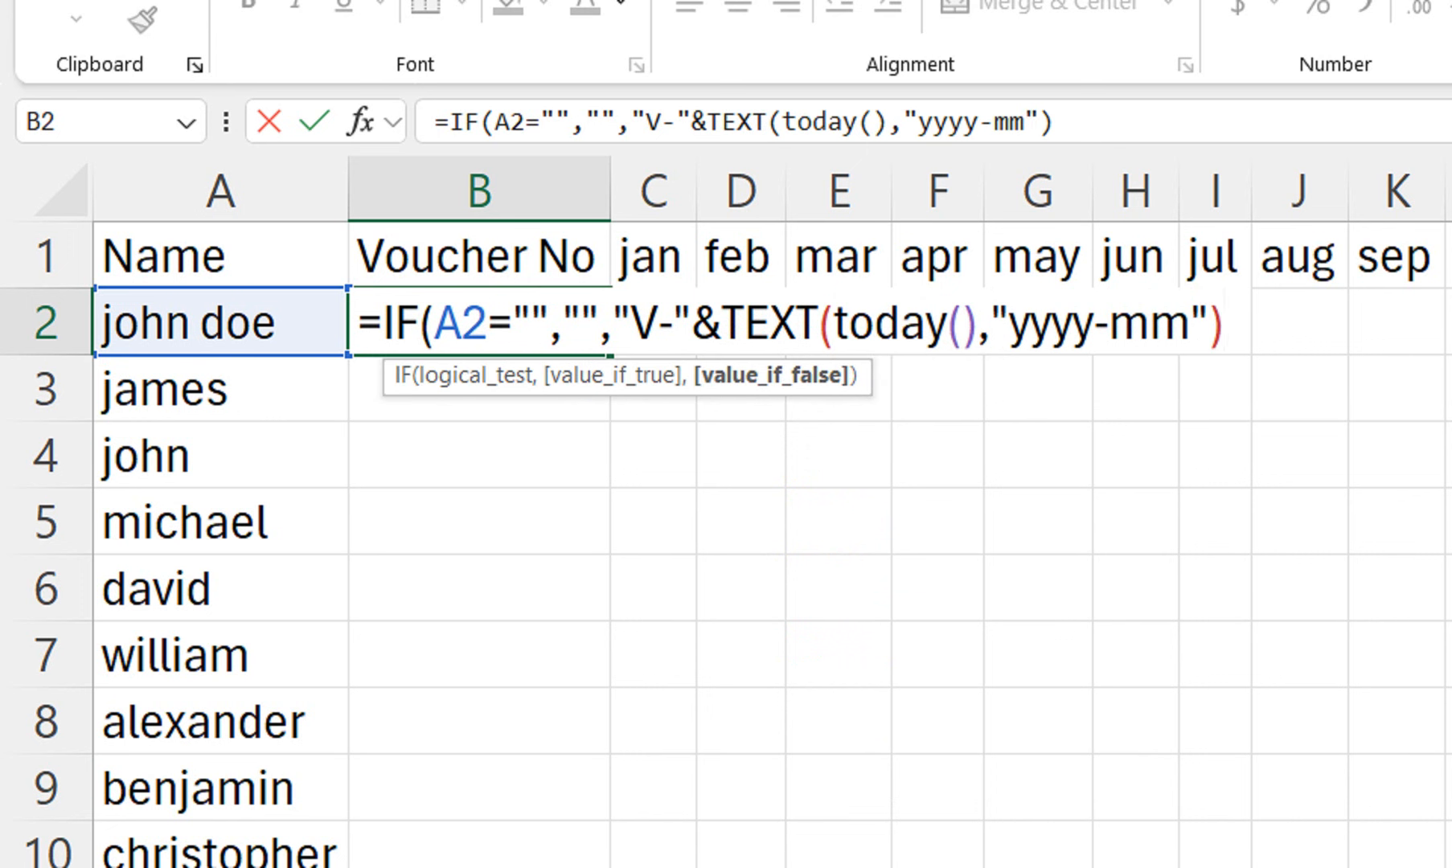
Complete the B2 formula by appending a hyphen and the row number, &"-"&ROW(A2)), and enter it
text(&"-")
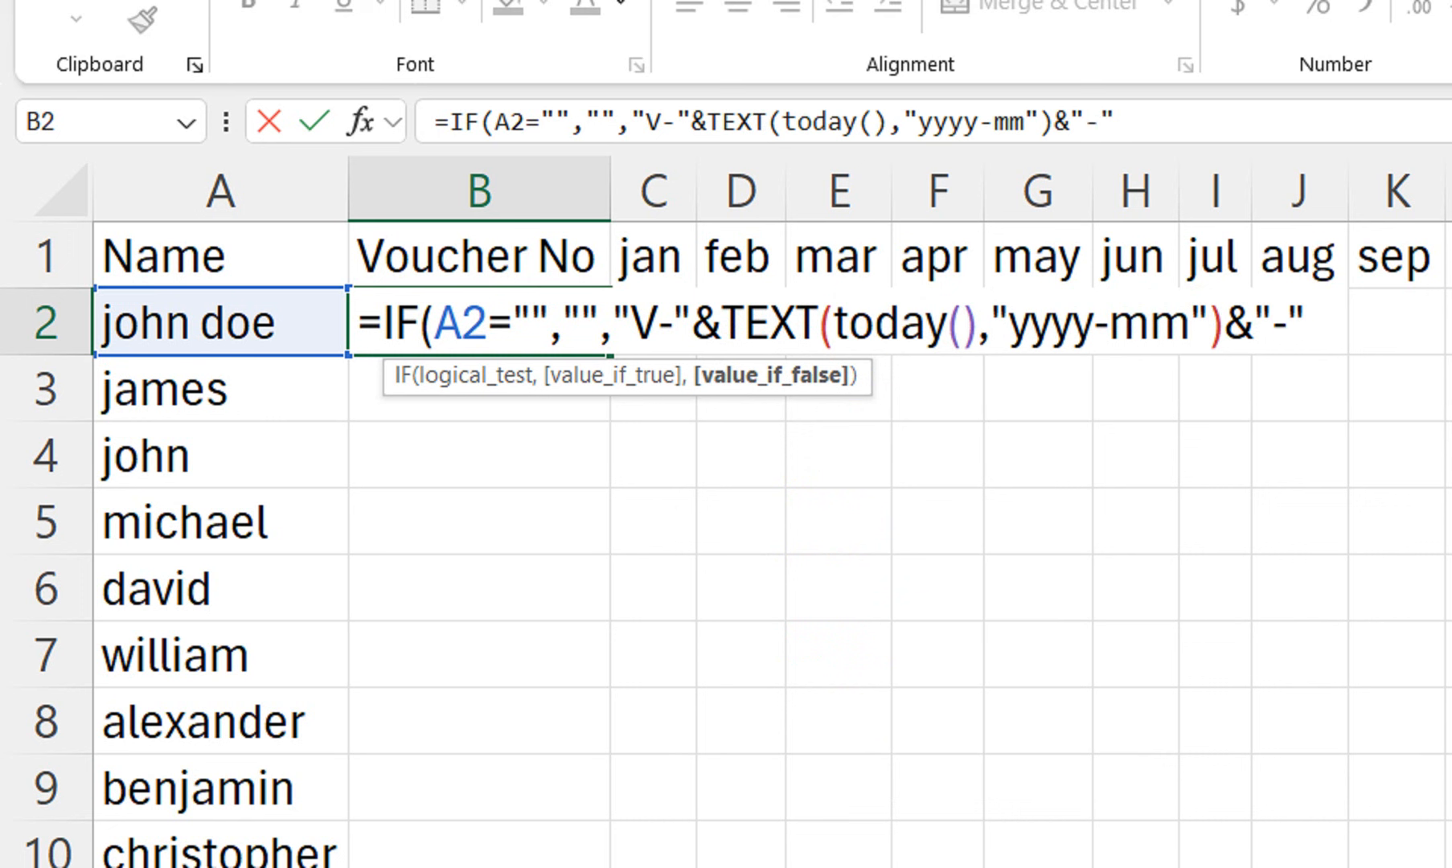
text(&row)
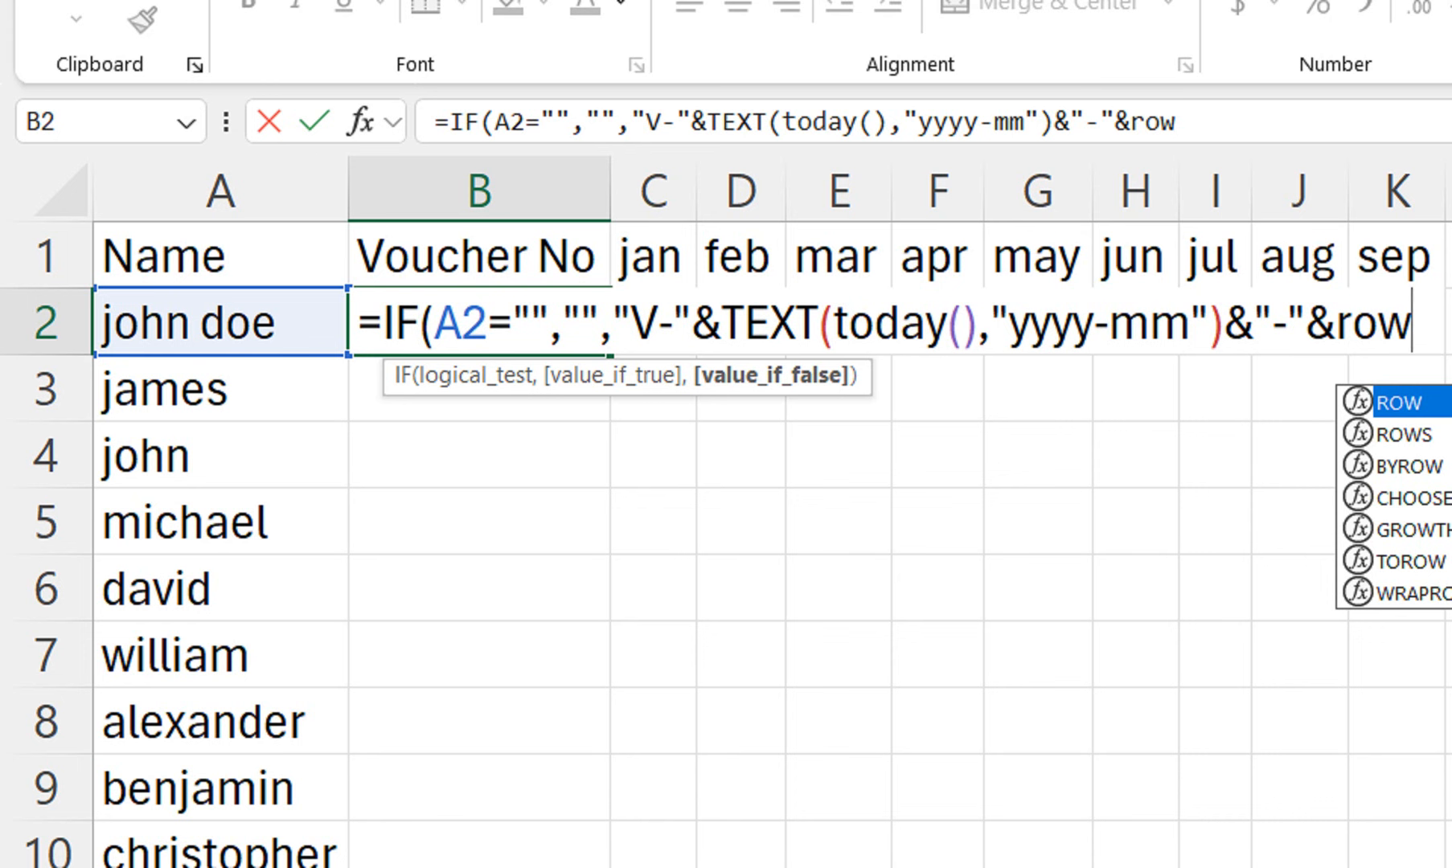
key(Return)
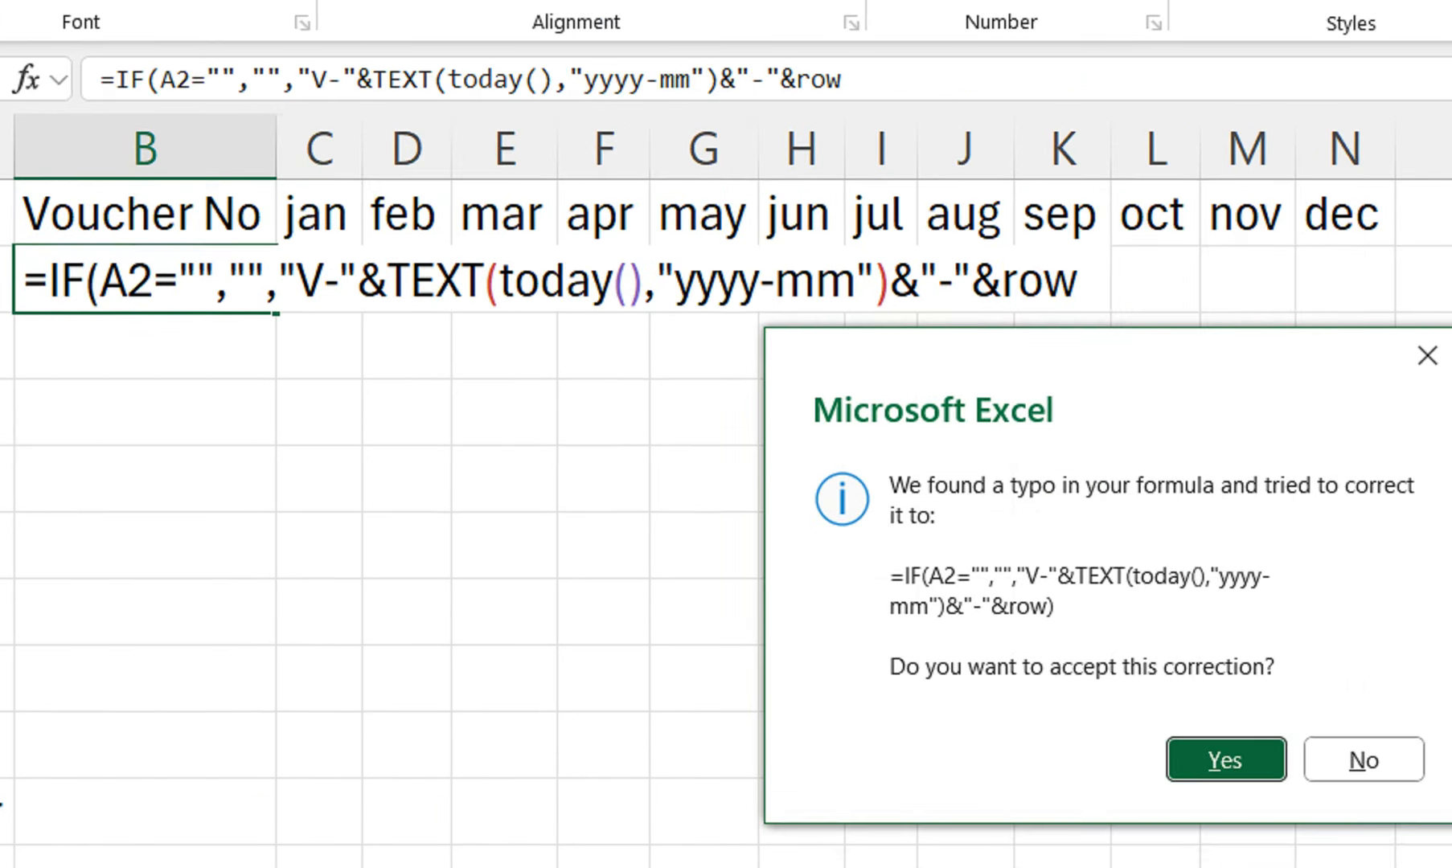
click(1210, 681)
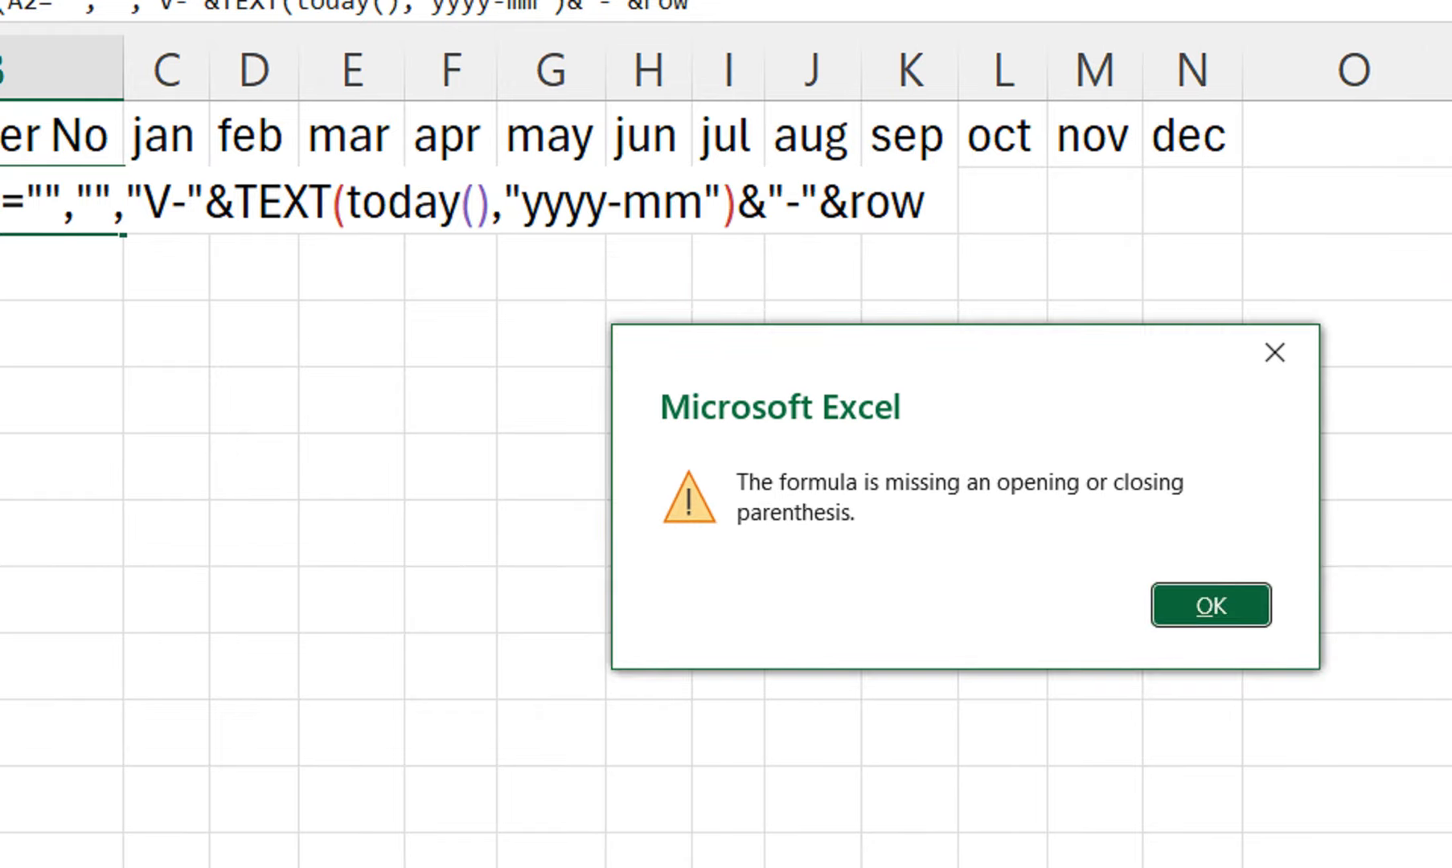
key(Return)
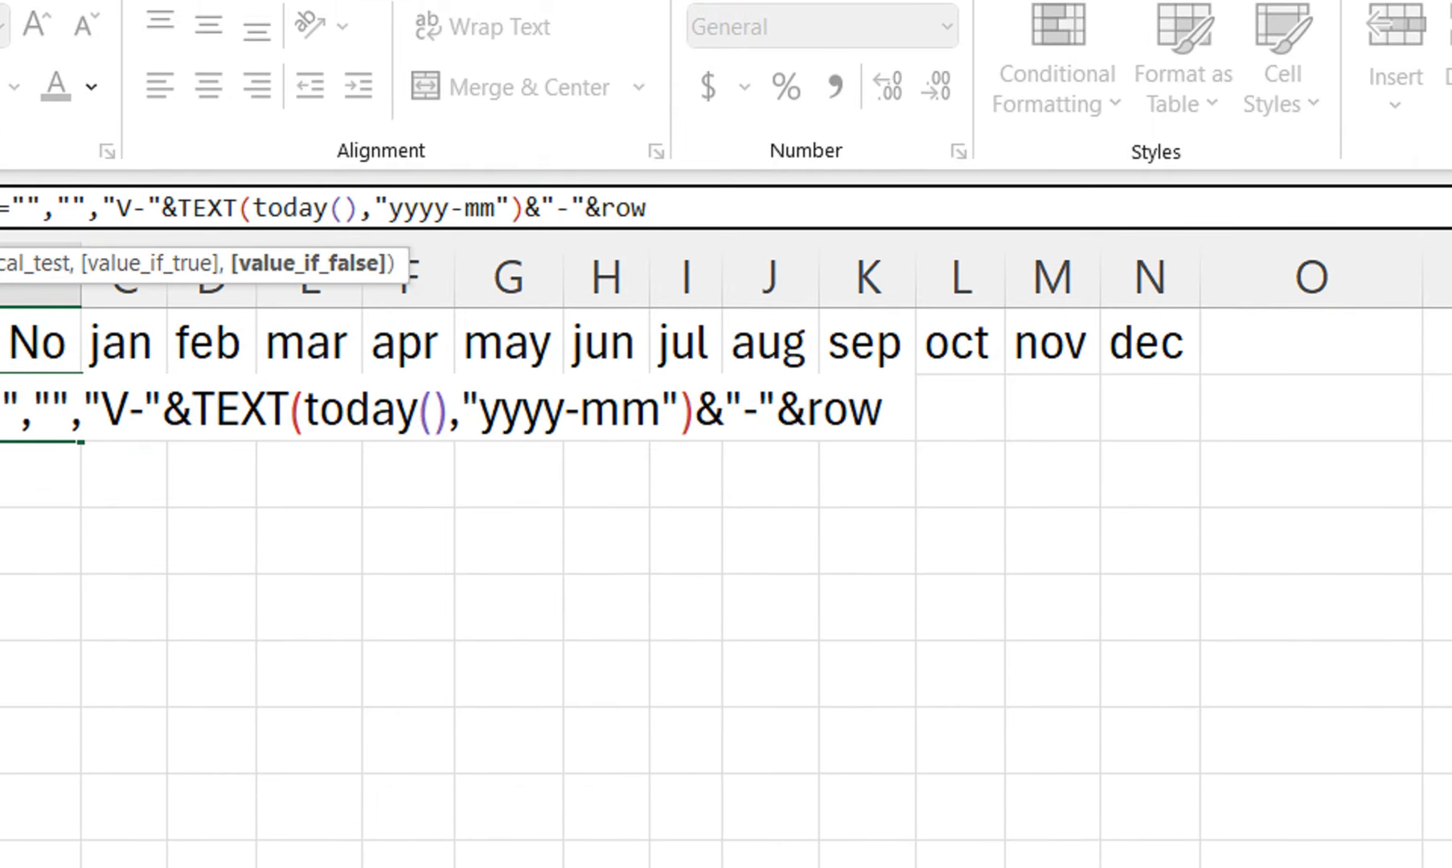
text(()
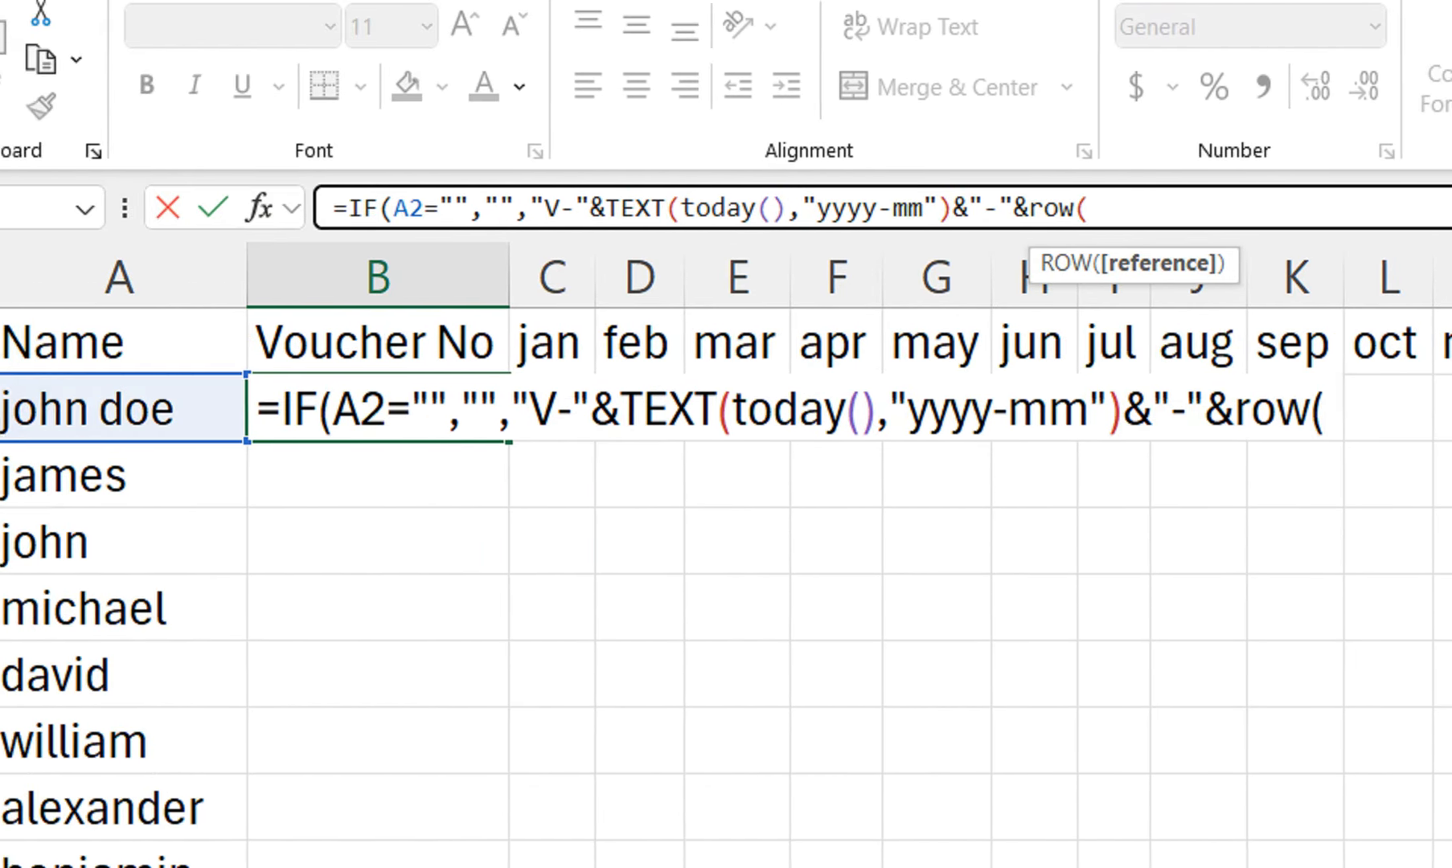
click(173, 408)
text())
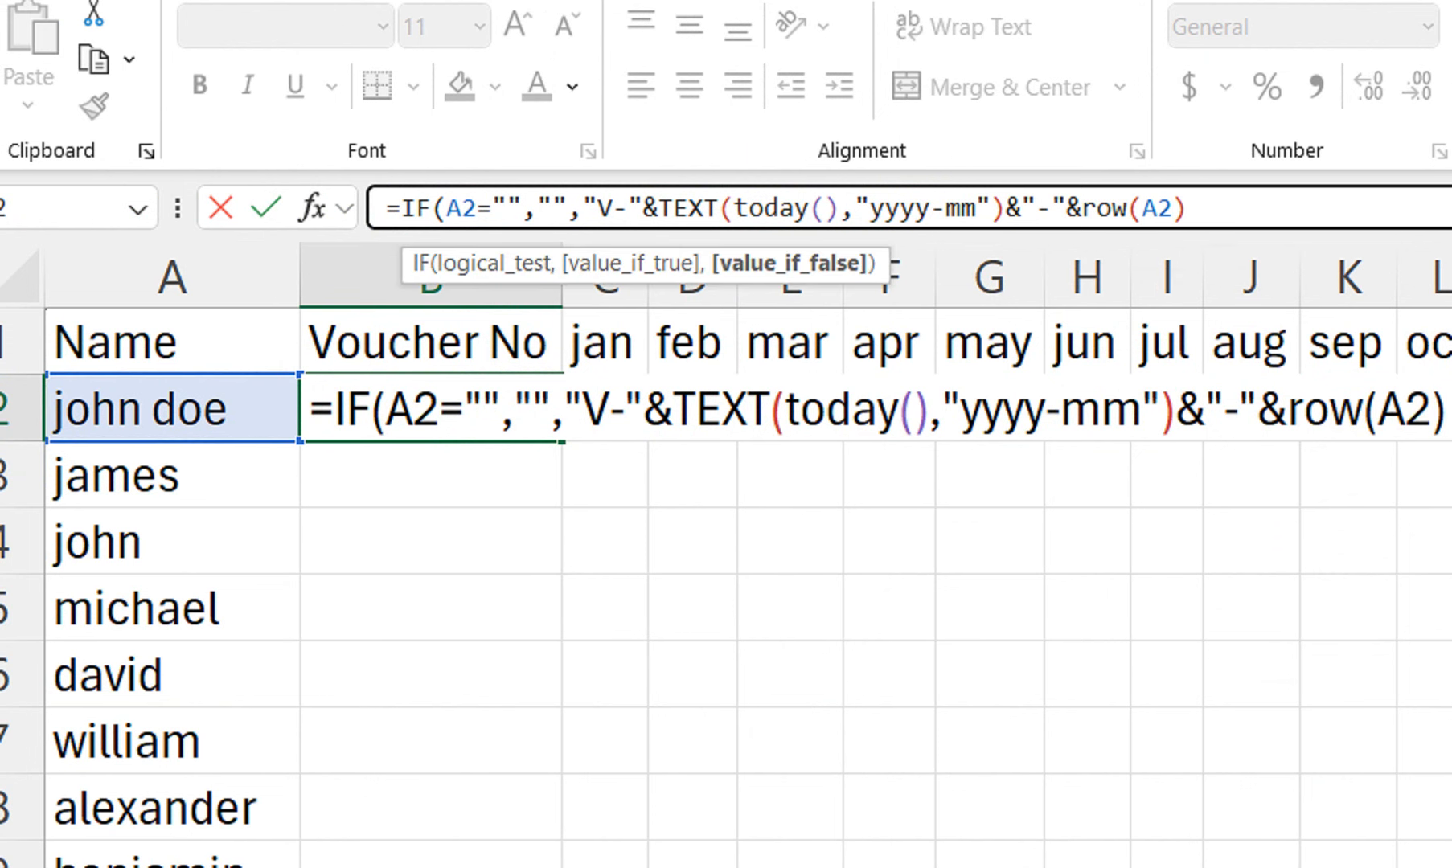
text())
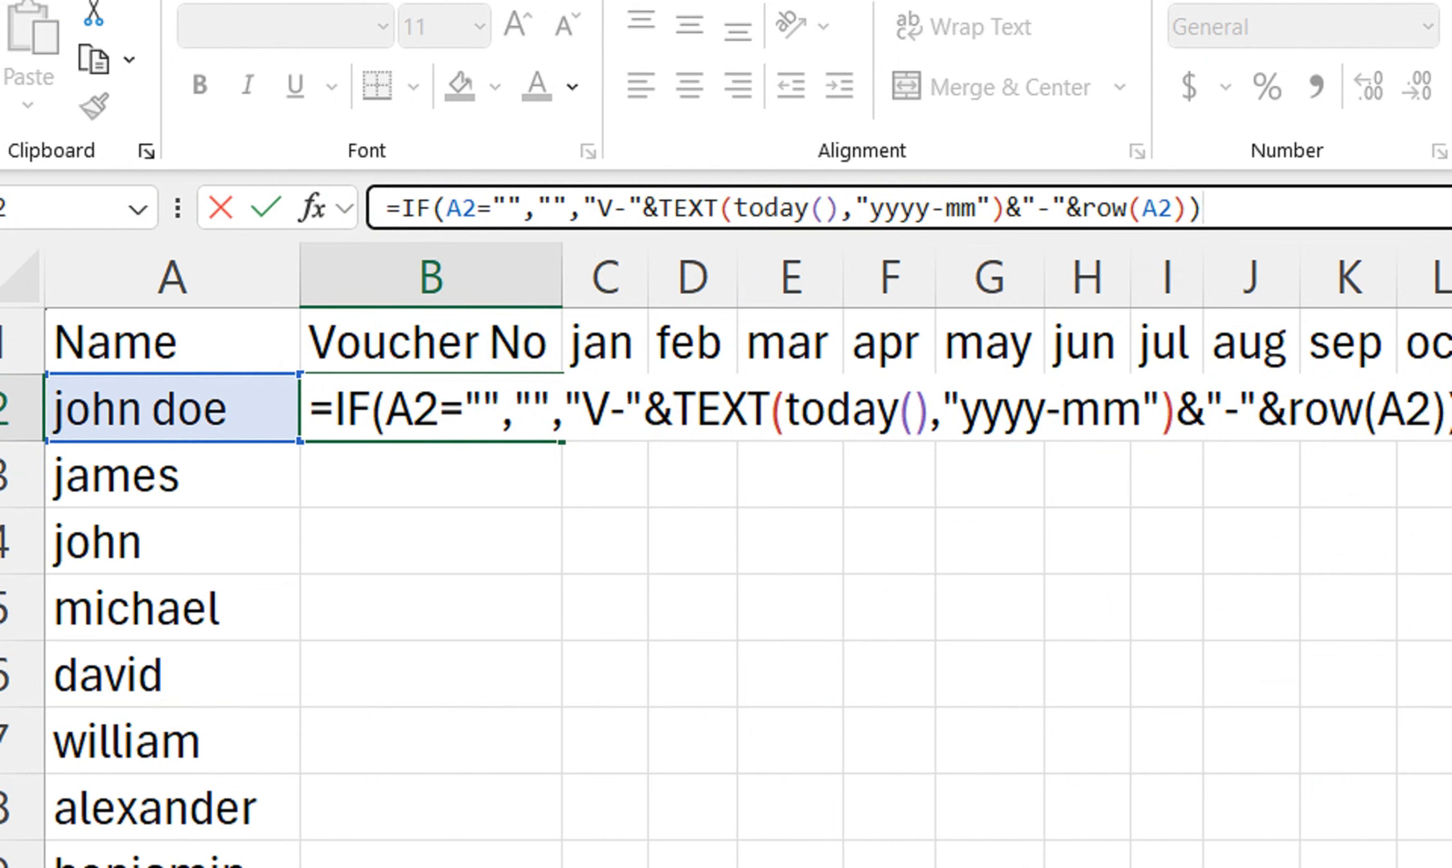
key(Return)
Fill the voucher number formula from B2 down to B11 and autofit column B
click(431, 408)
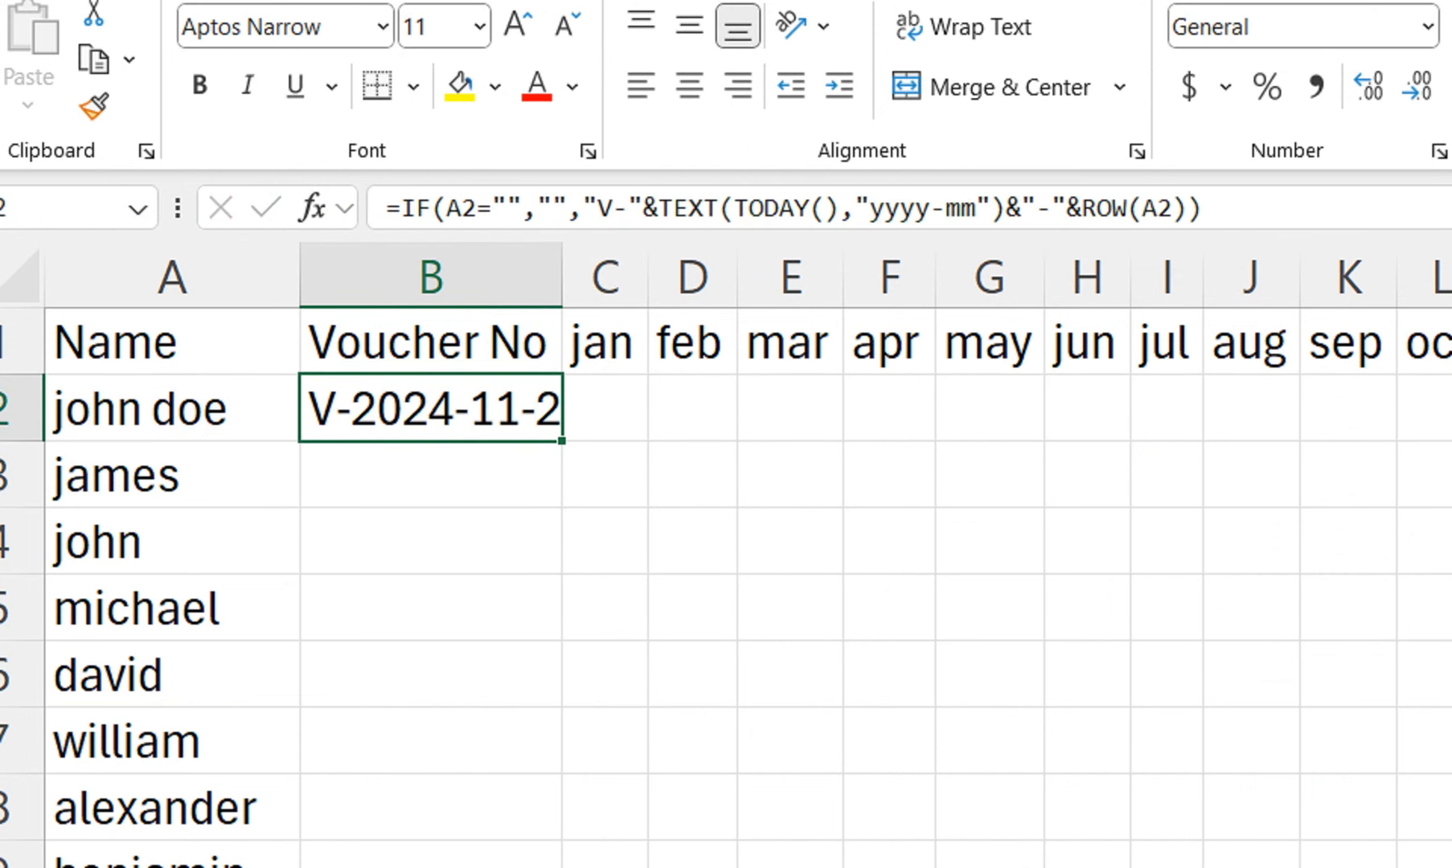
drag(562, 441, 562, 659)
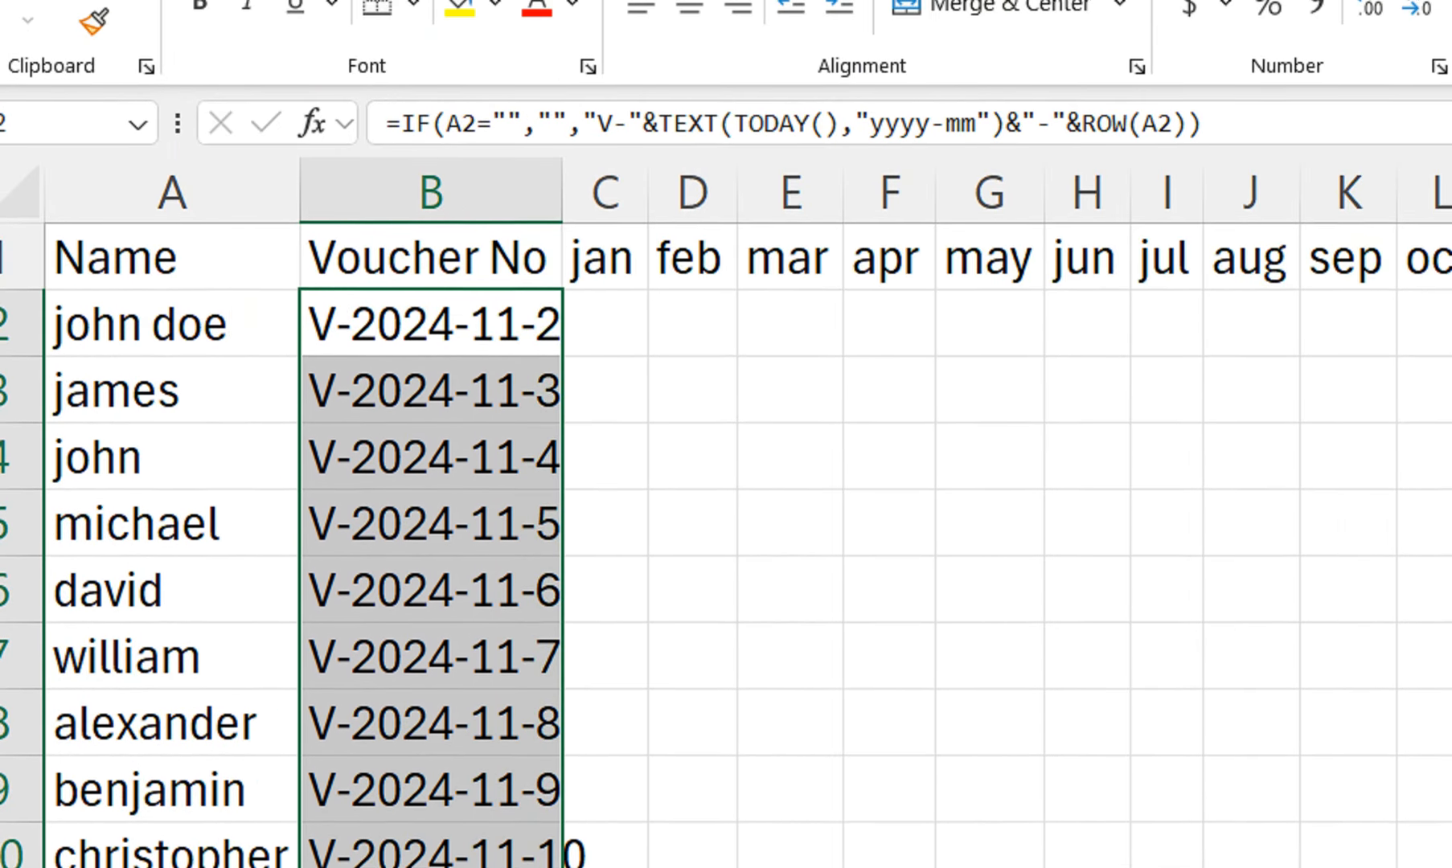
double_click(562, 197)
Insert checkboxes in every month cell of C2:N11 and tick the jan checkbox in C2
mouse_move(647, 345)
mouse_down()
mouse_move(647, 377)
mouse_move(647, 346)
mouse_up()
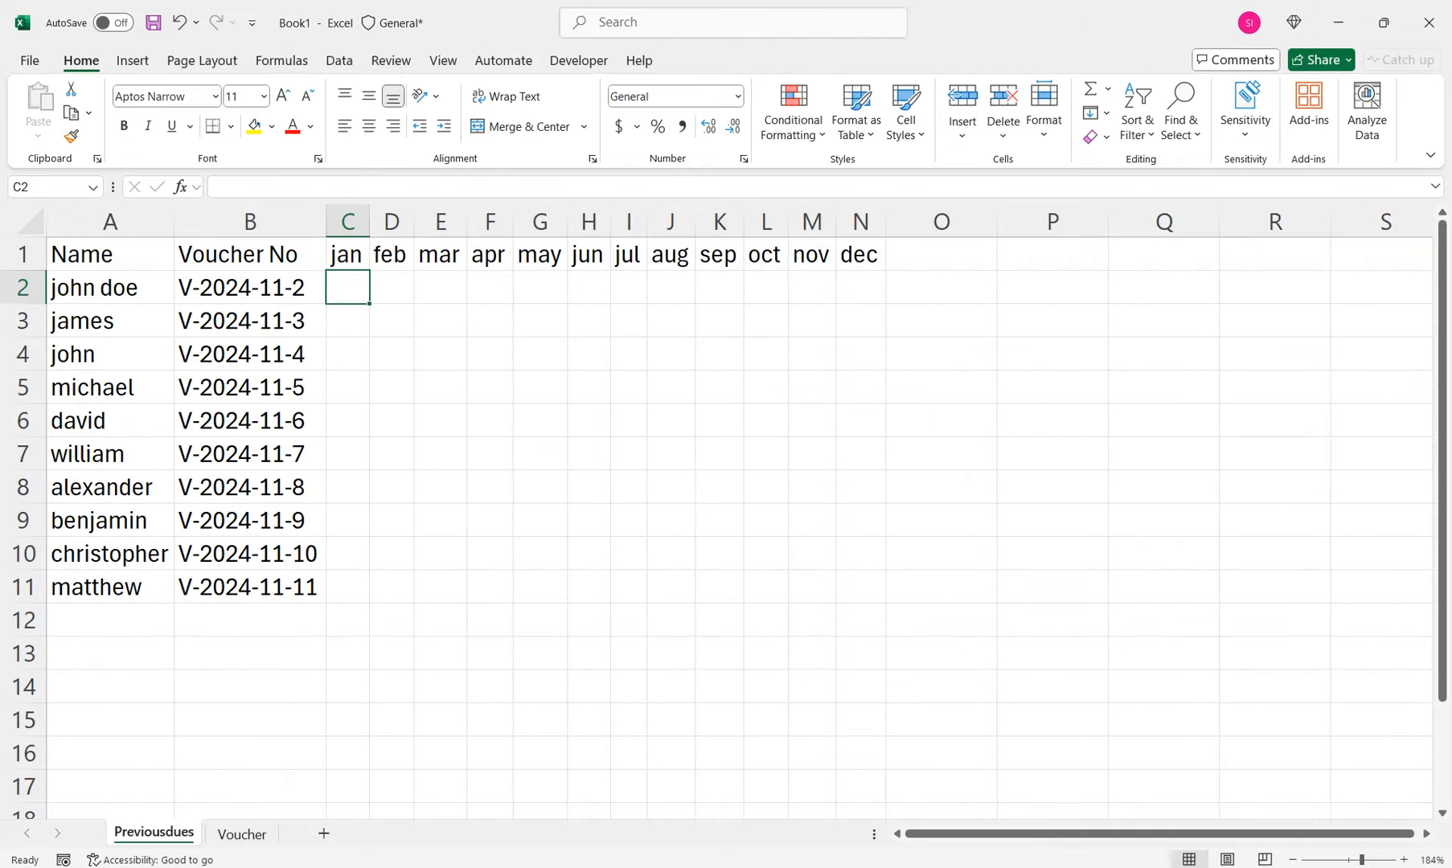
drag(647, 346, 1451, 867)
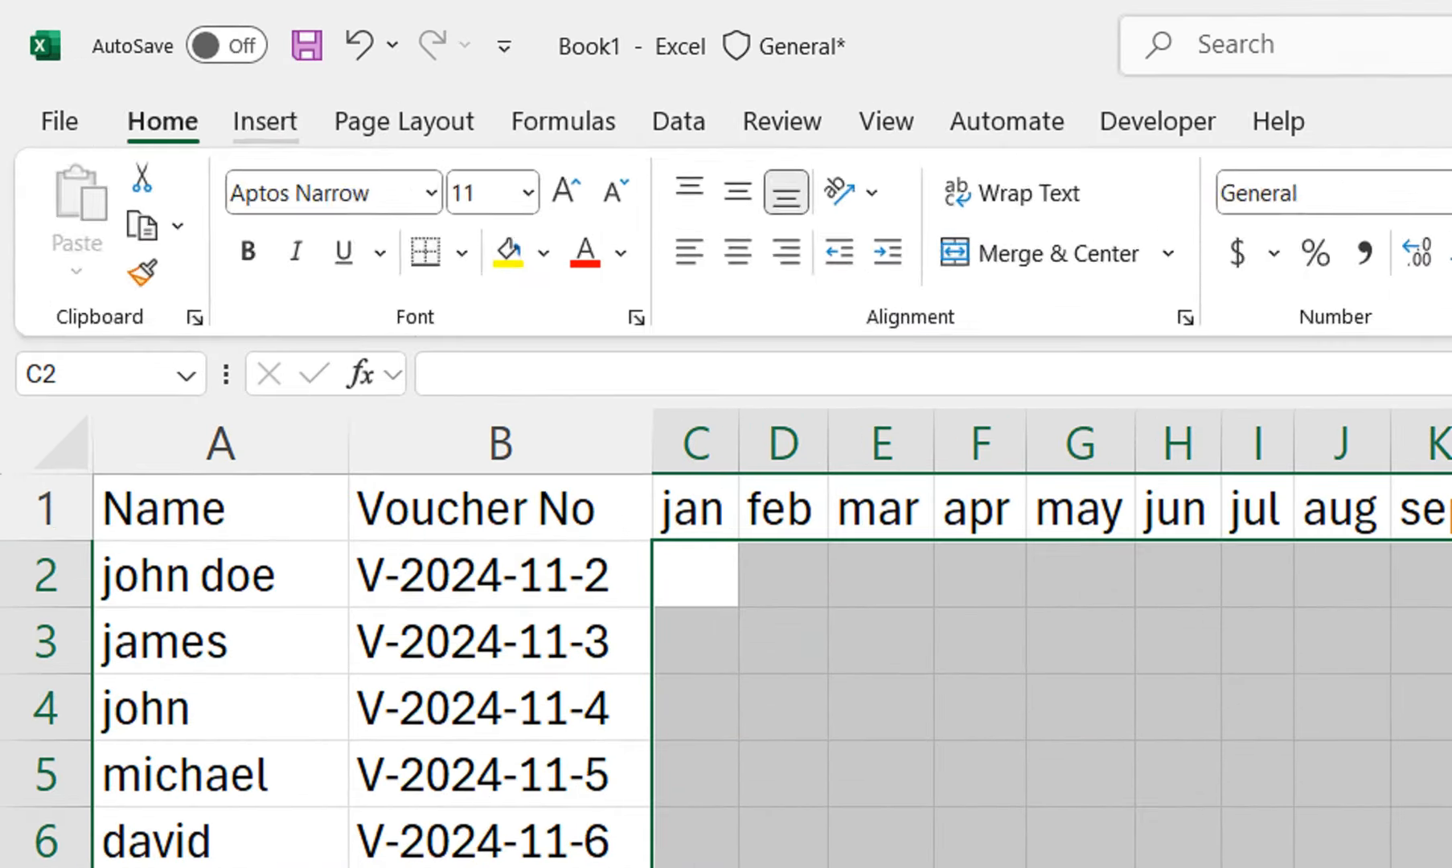
click(132, 61)
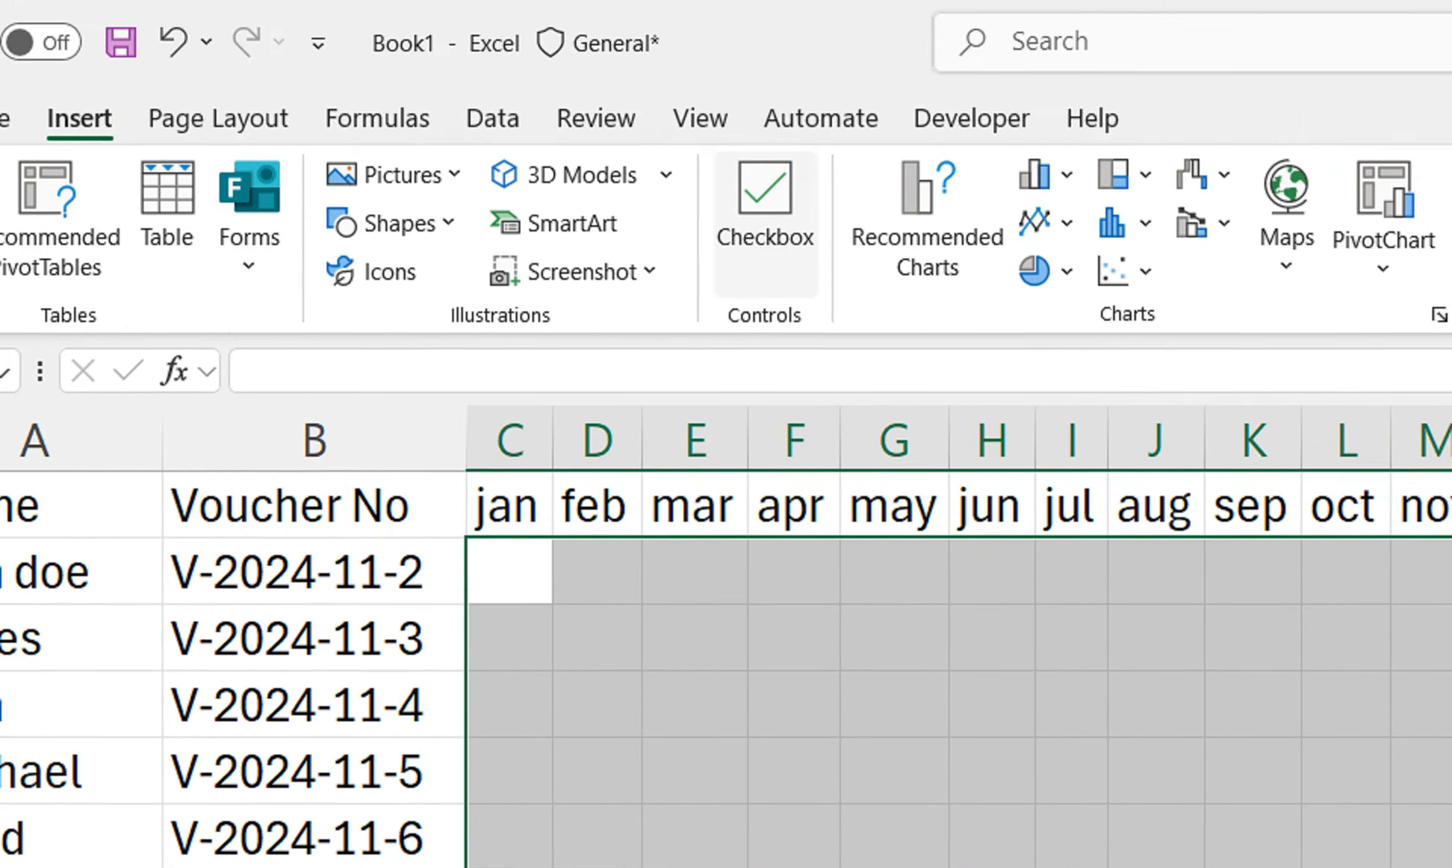
click(764, 209)
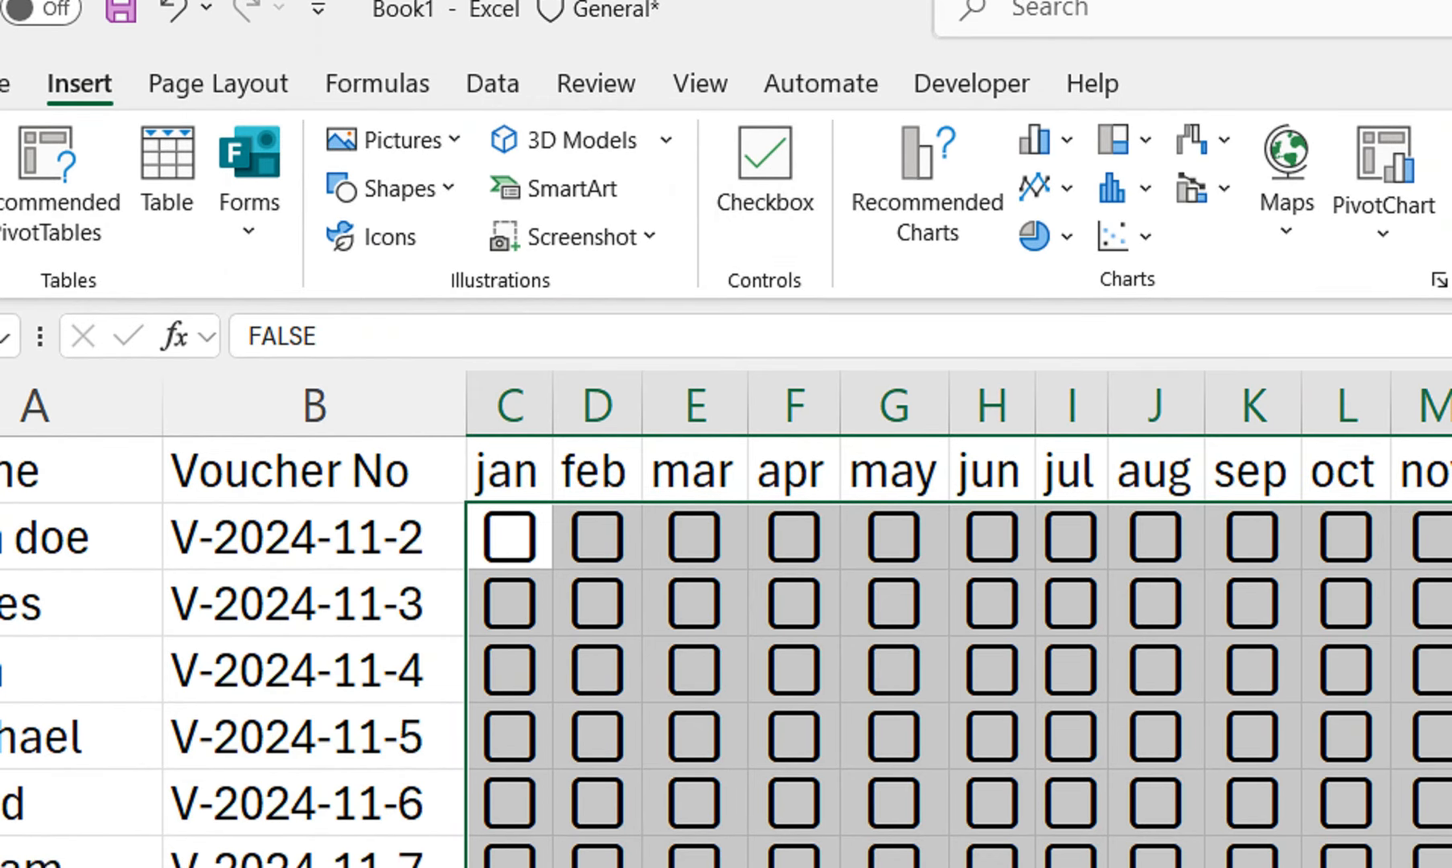
click(510, 537)
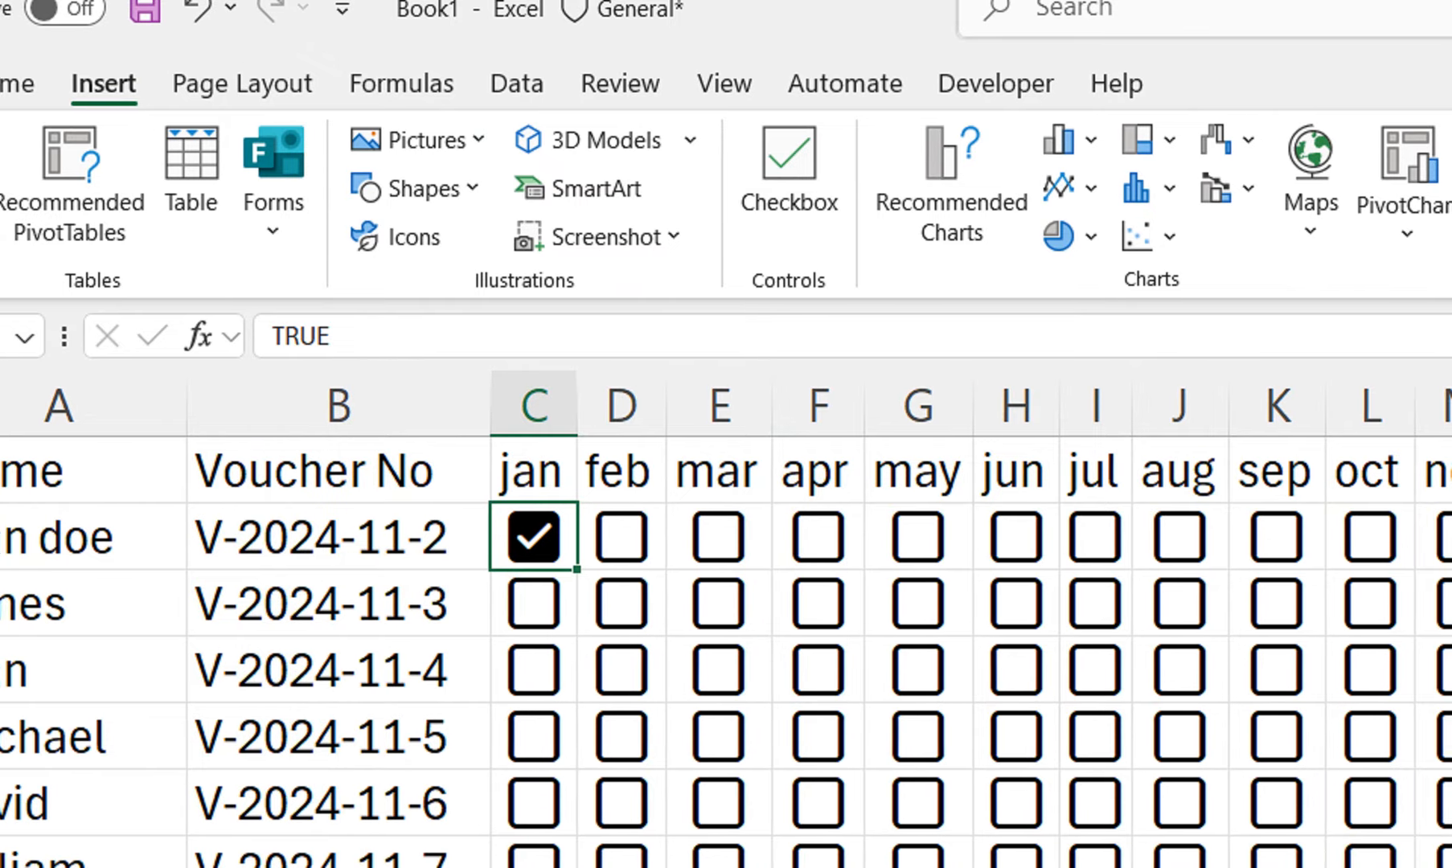
click(596, 537)
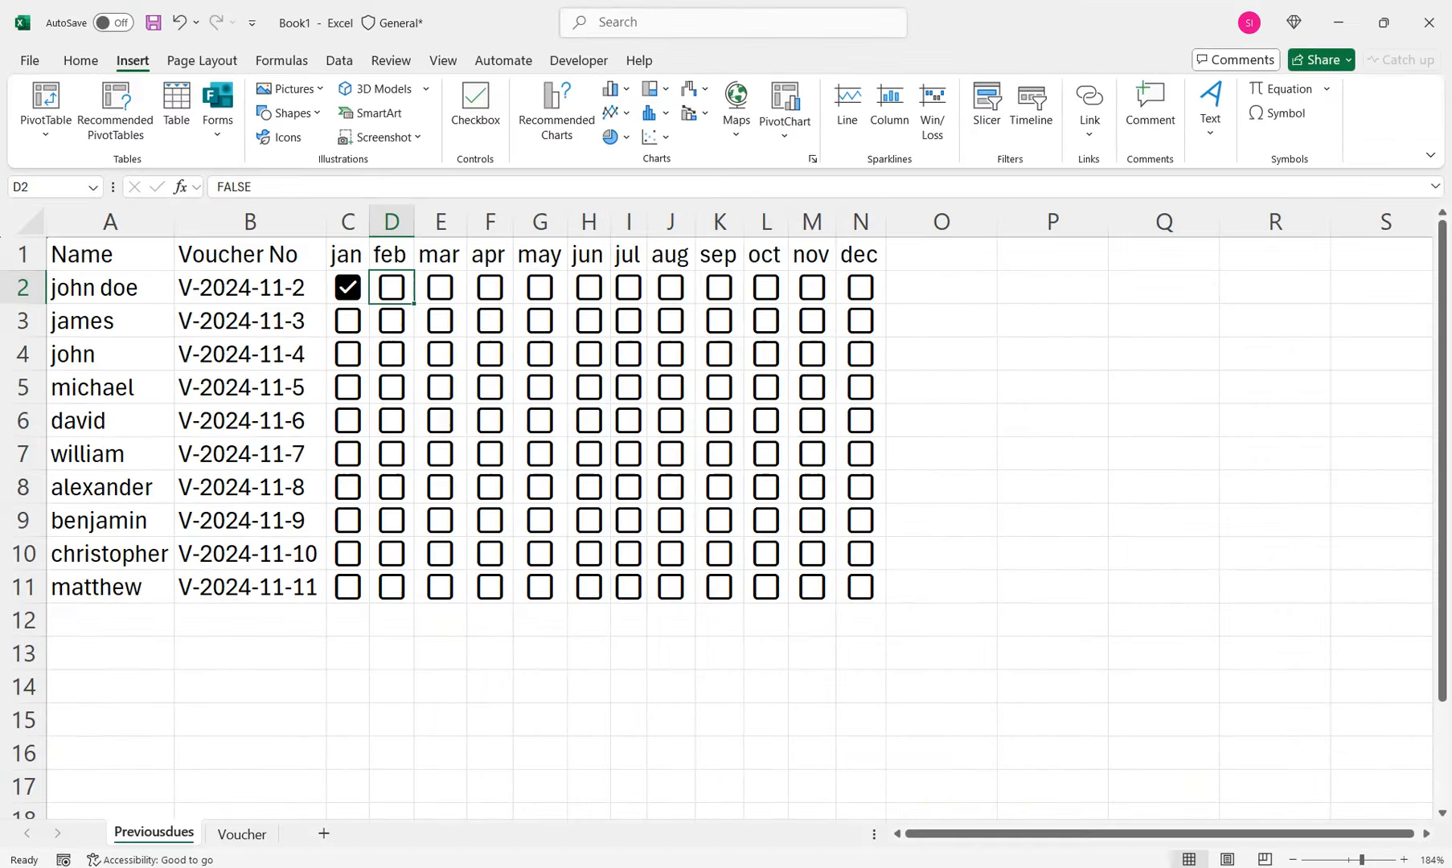
Format the header row A1:N1 with a dark blue fill and bold white text
drag(858, 254, 110, 254)
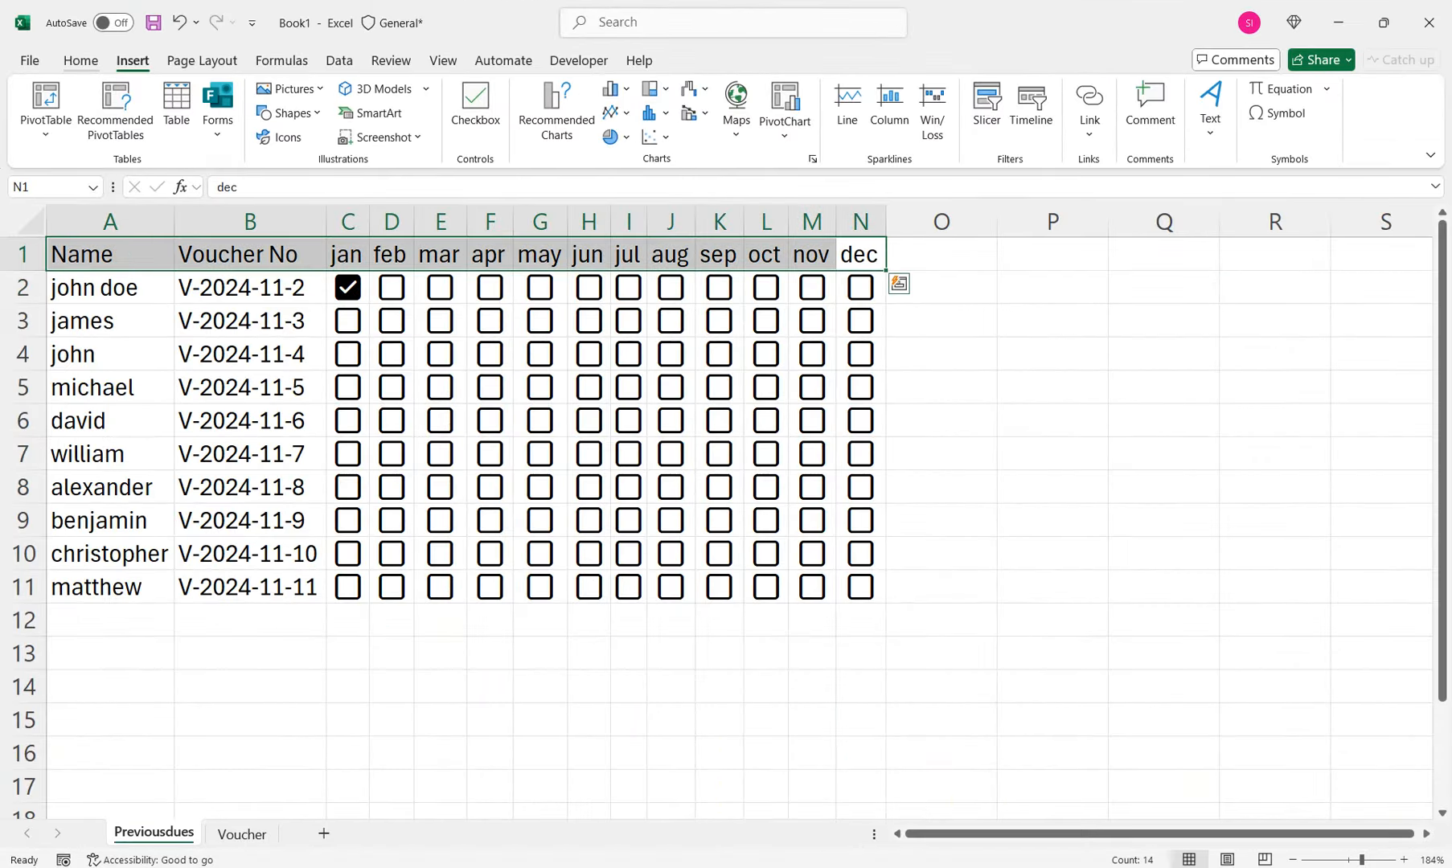
click(80, 60)
click(271, 127)
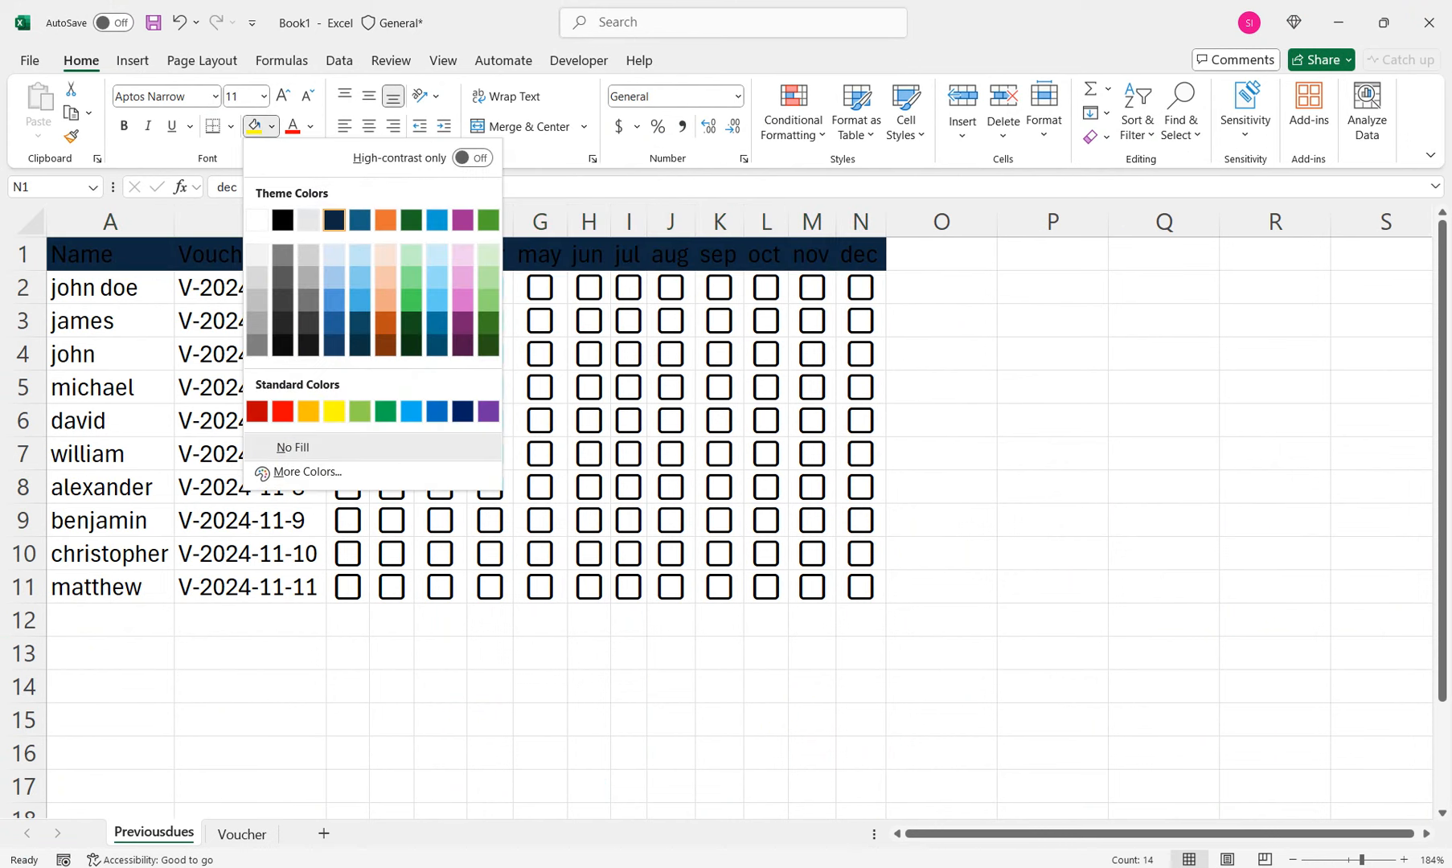
click(359, 221)
click(310, 126)
click(296, 248)
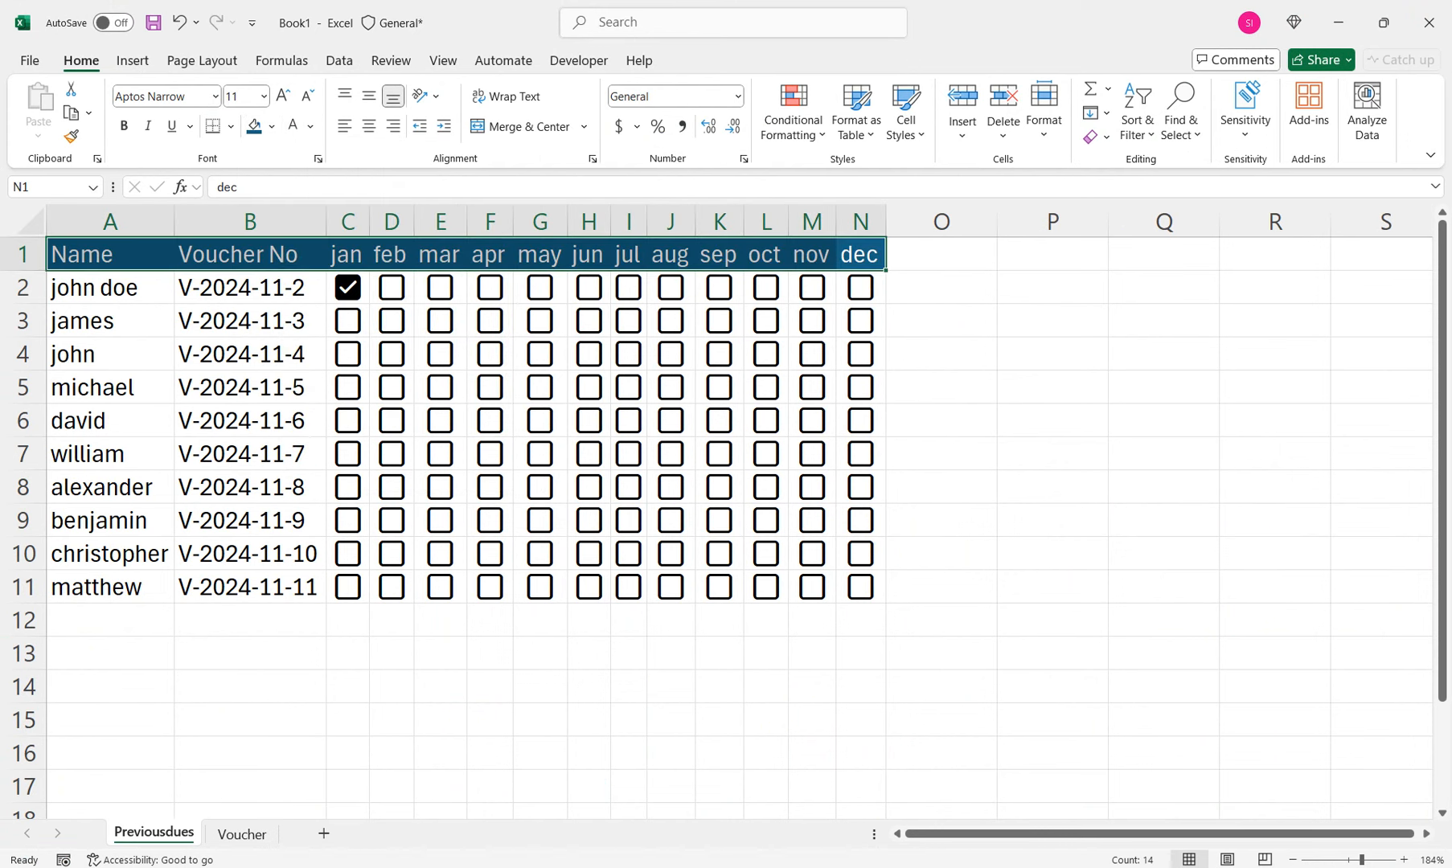
key(ctrl+b)
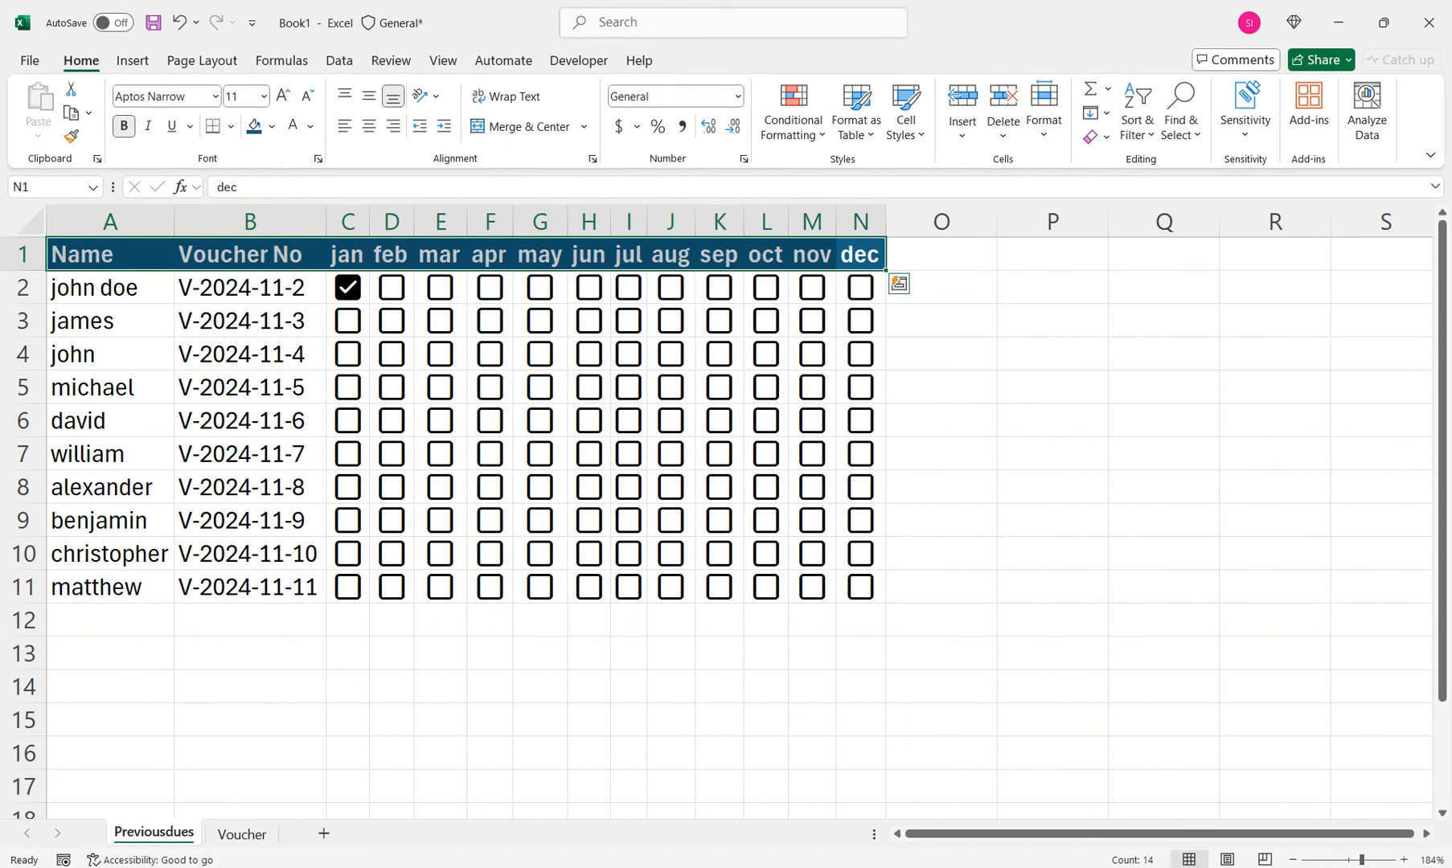
Add the column header Current Month in O1
click(942, 254)
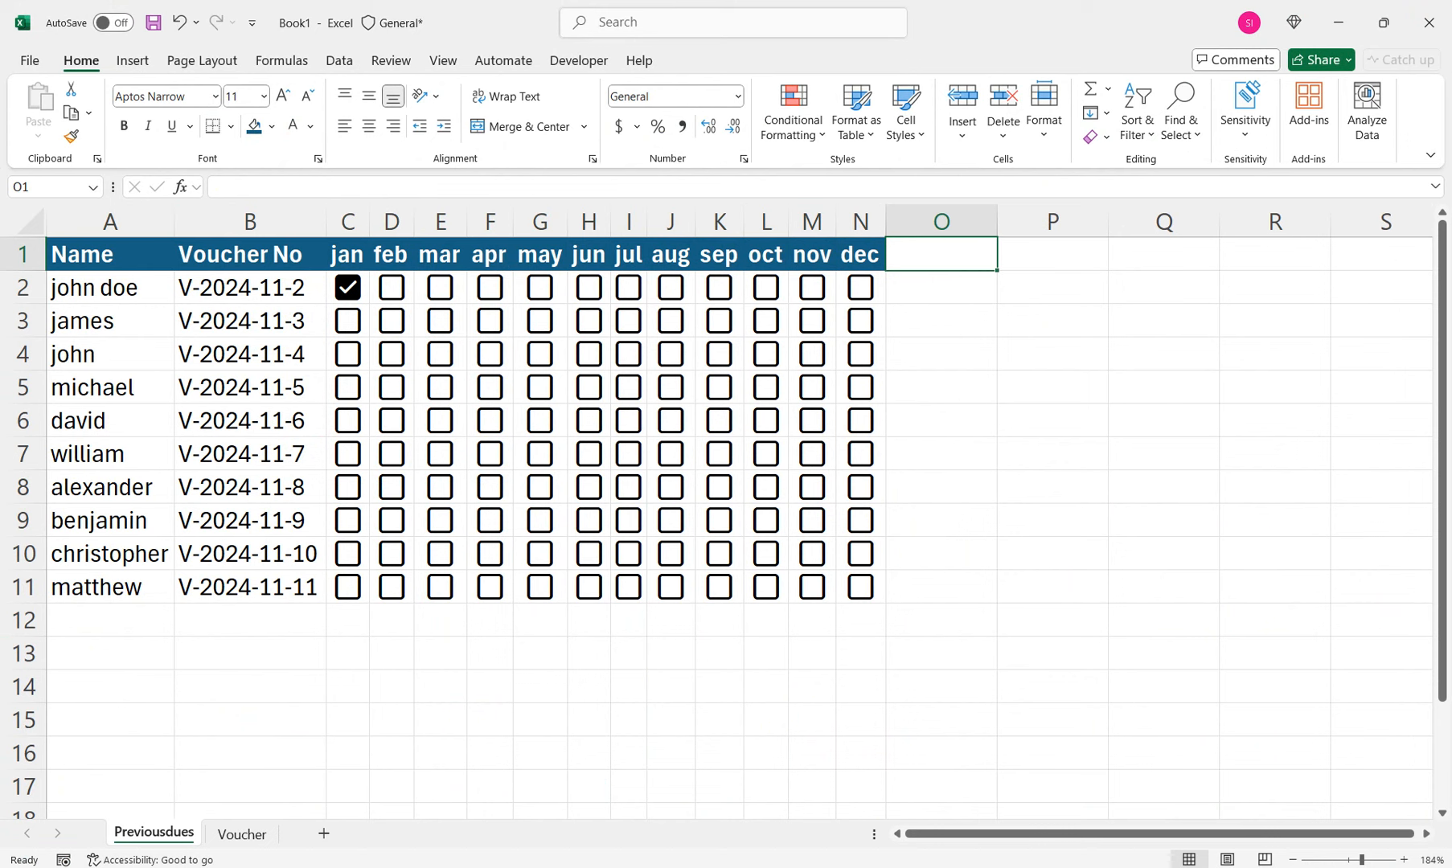
text(Curren)
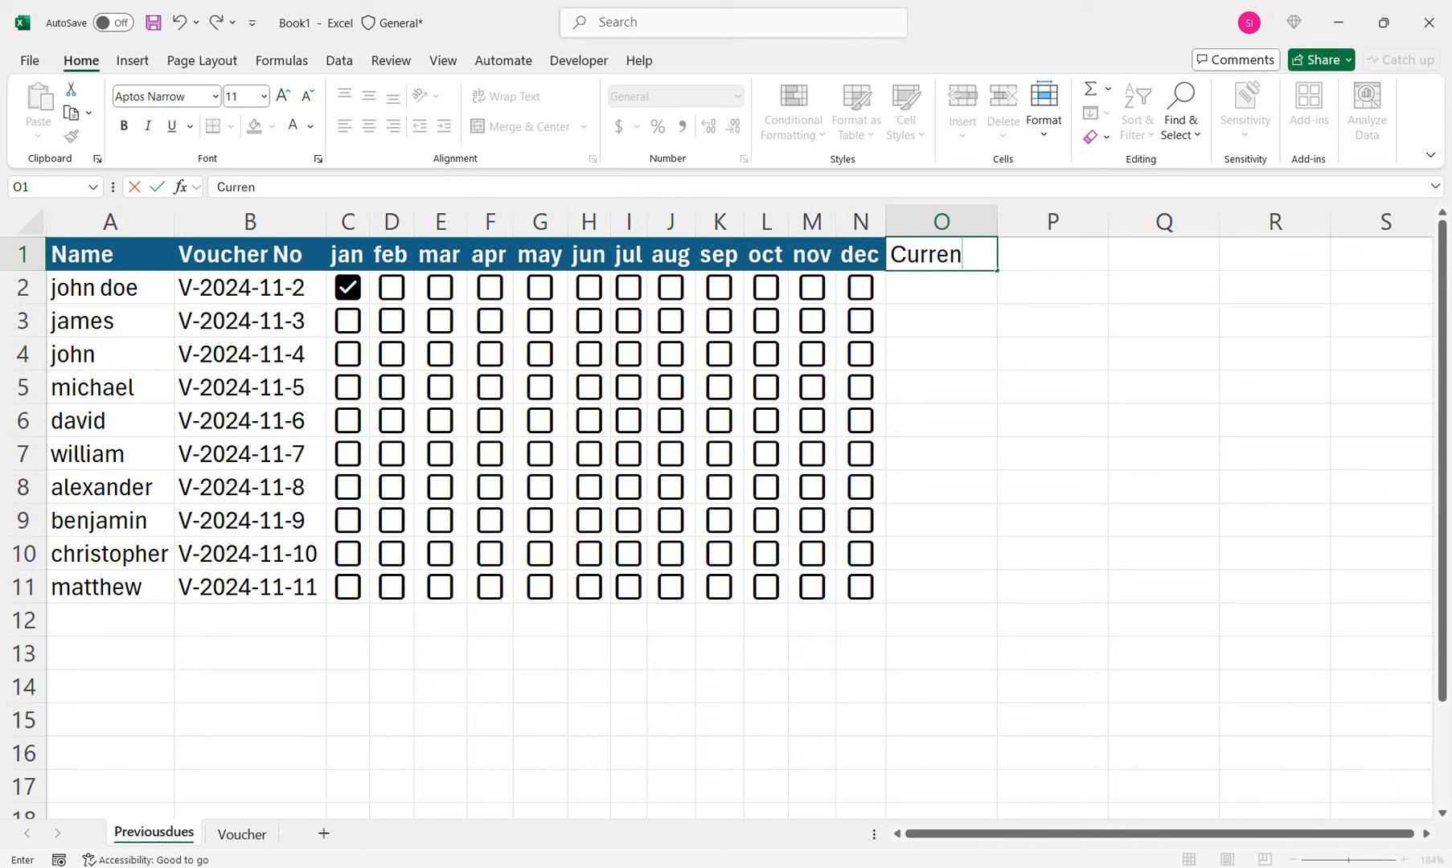
text(t Month)
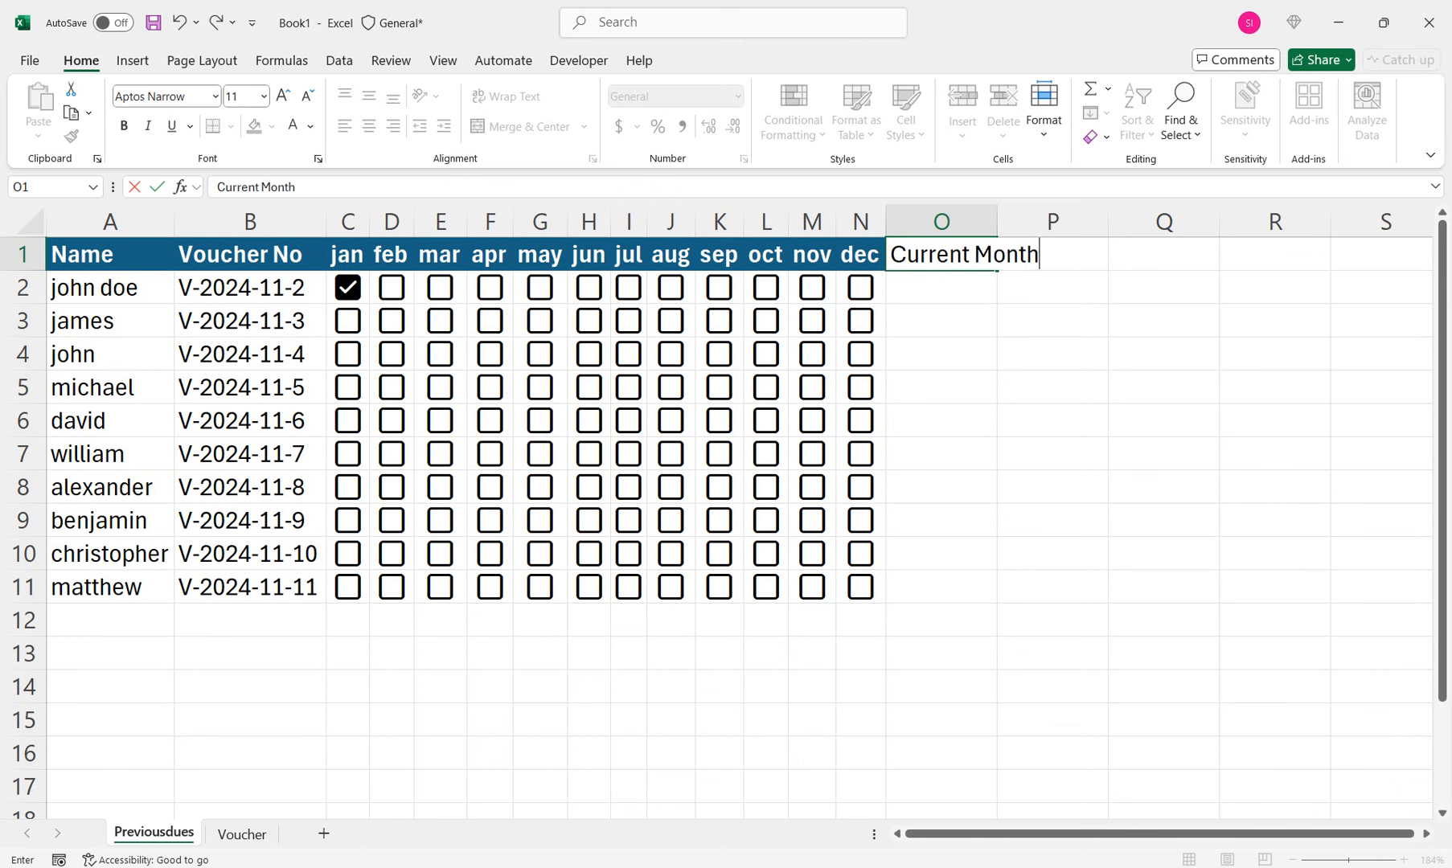
key(Return)
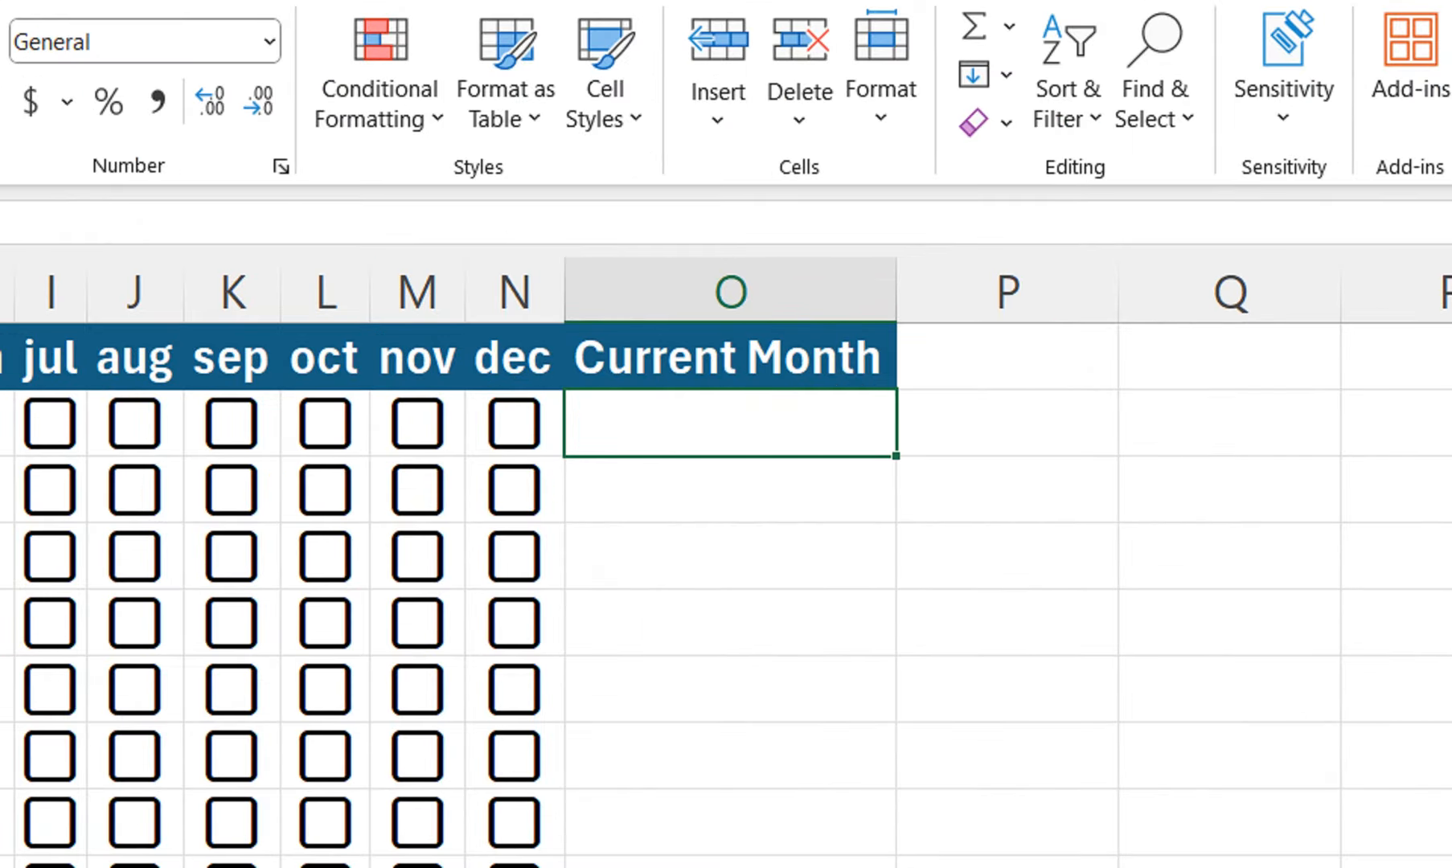
Start a formula in O2 with a MATCH whose lookup value is a TEXT function on today()-DAY(today())
text(=mat)
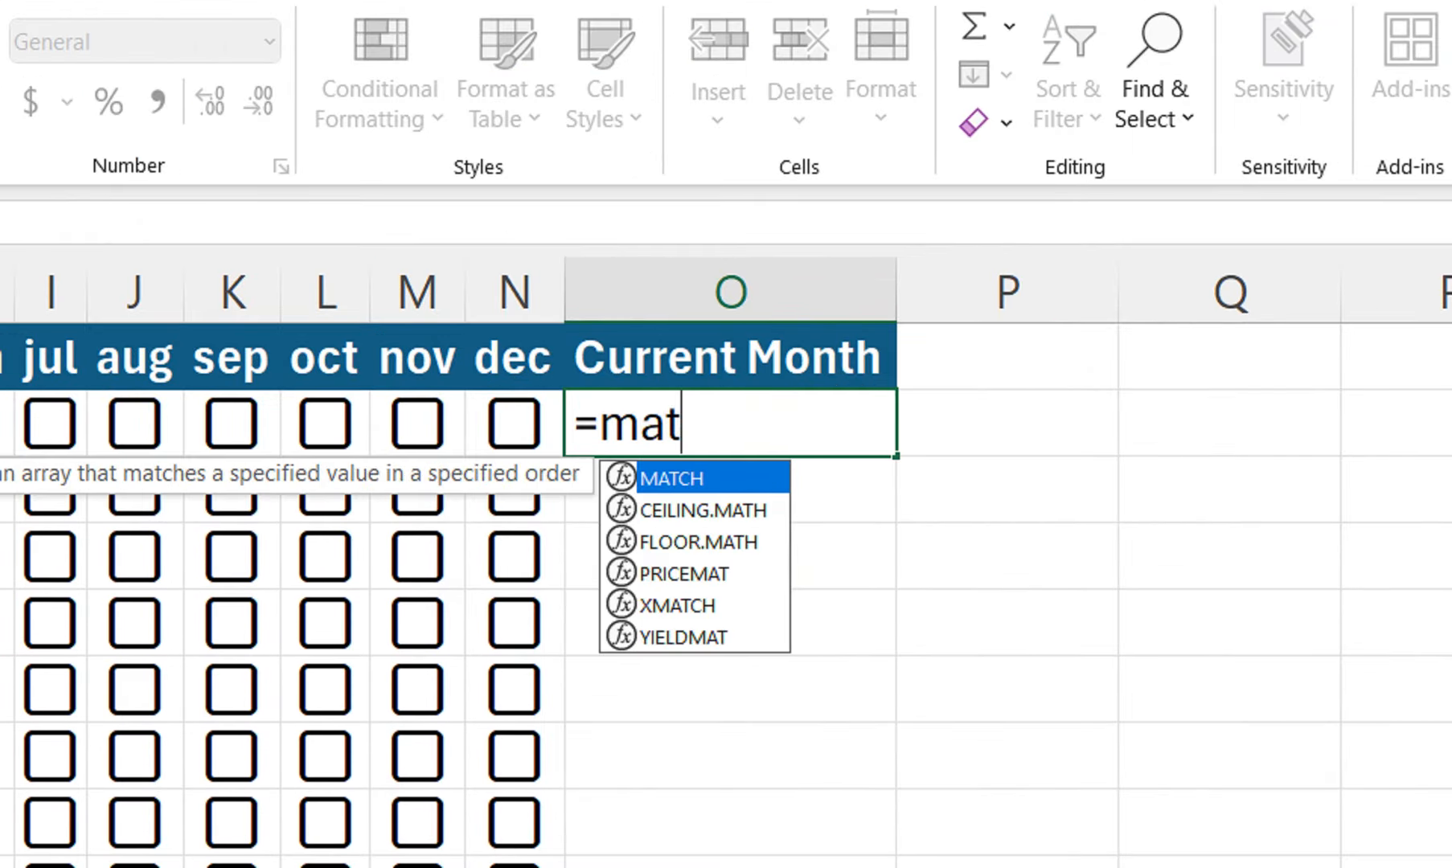
key(Tab)
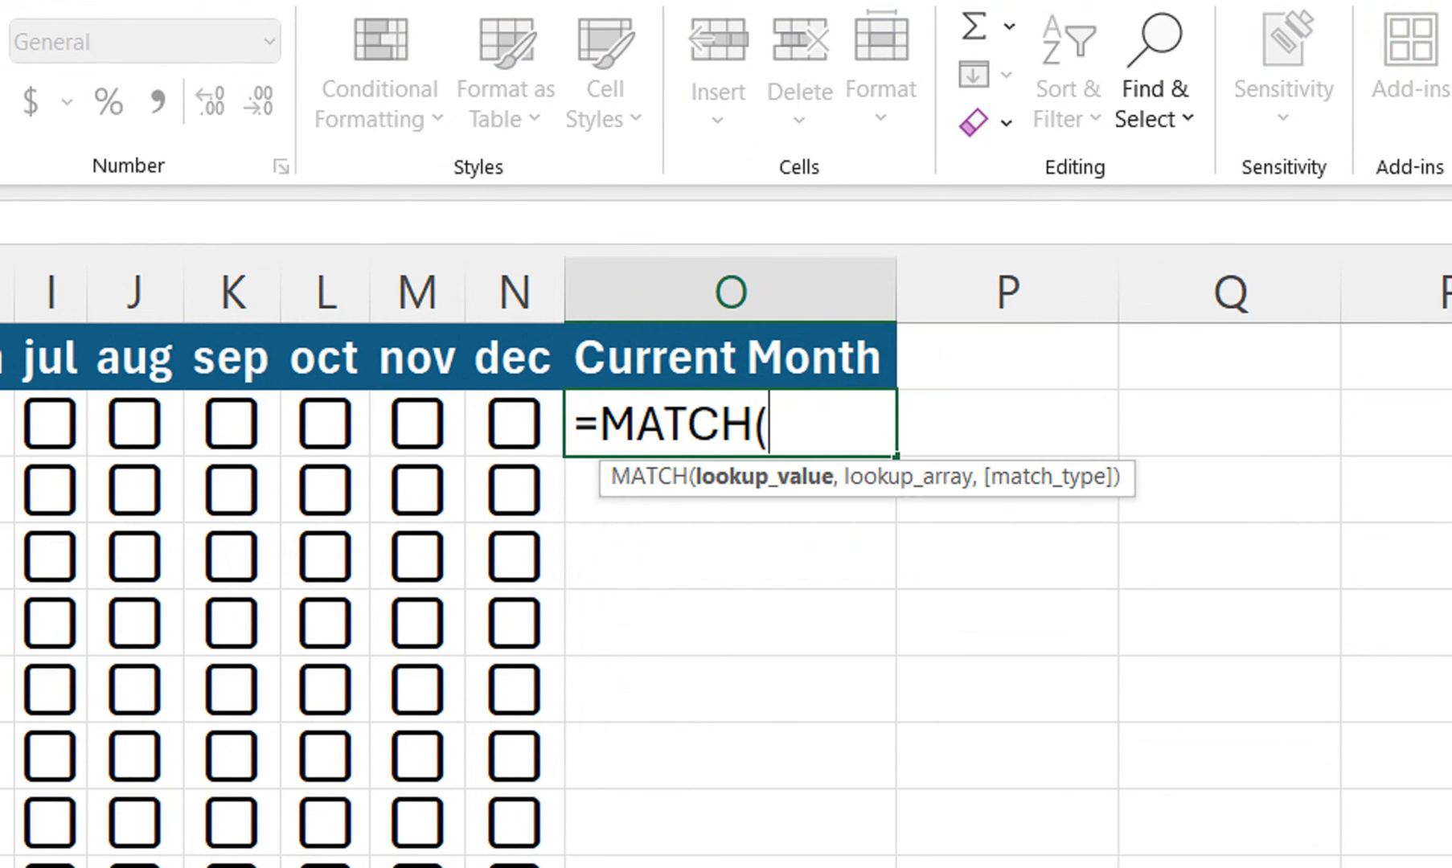
text(text)
key(Tab)
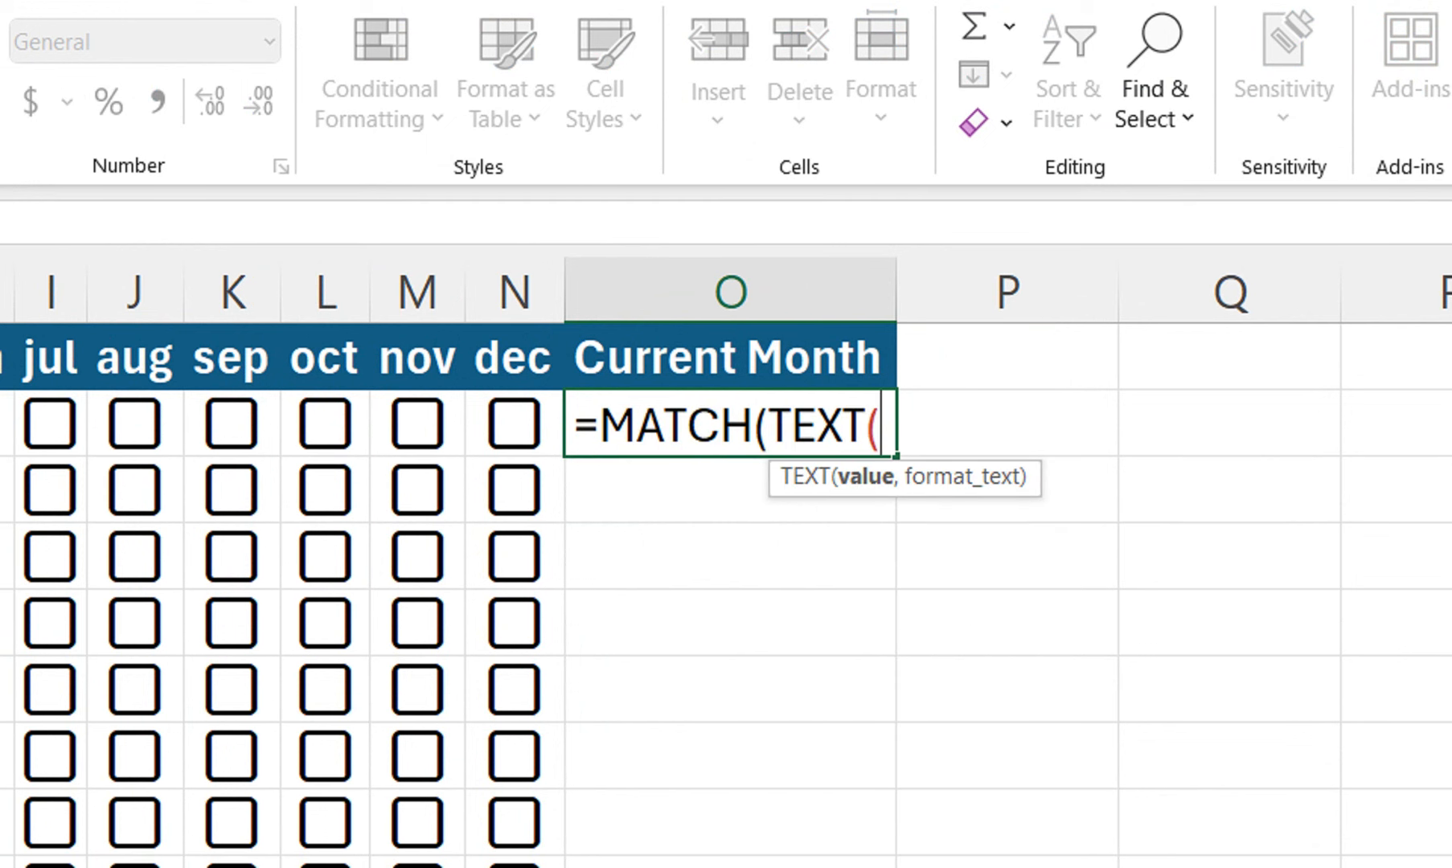
text(to)
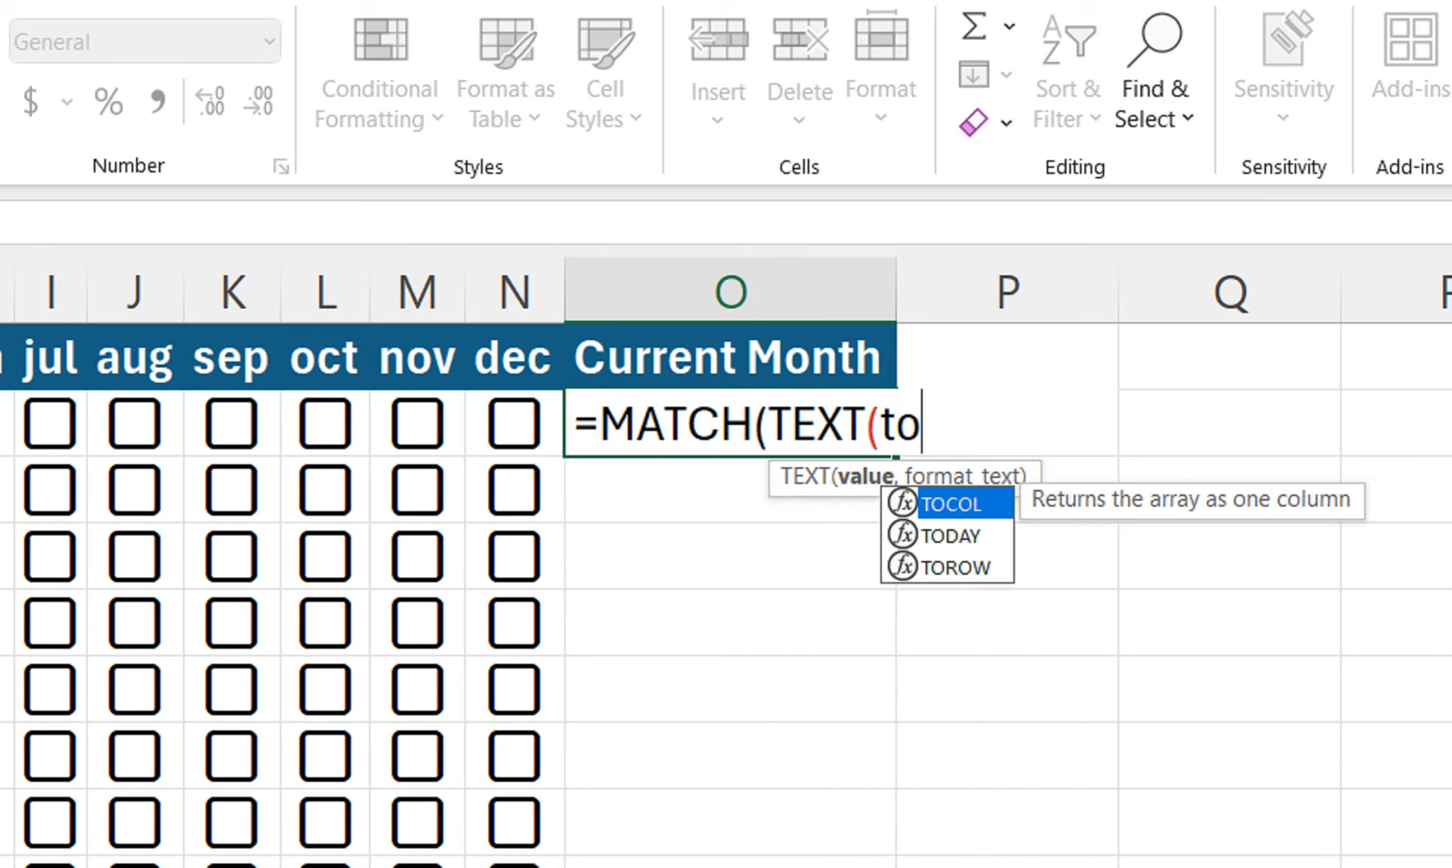
text(day())
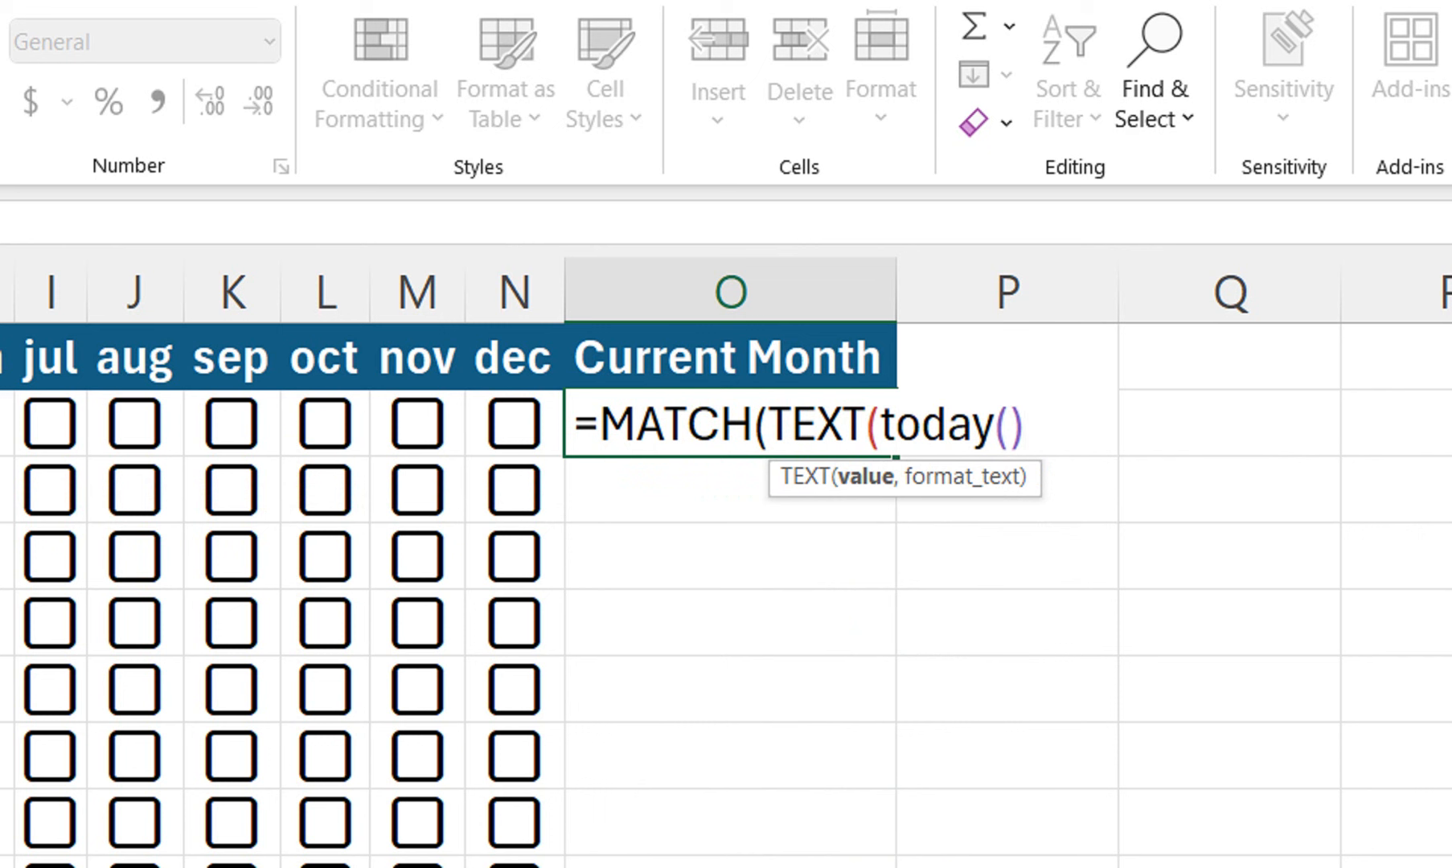
text(-day)
key(Tab)
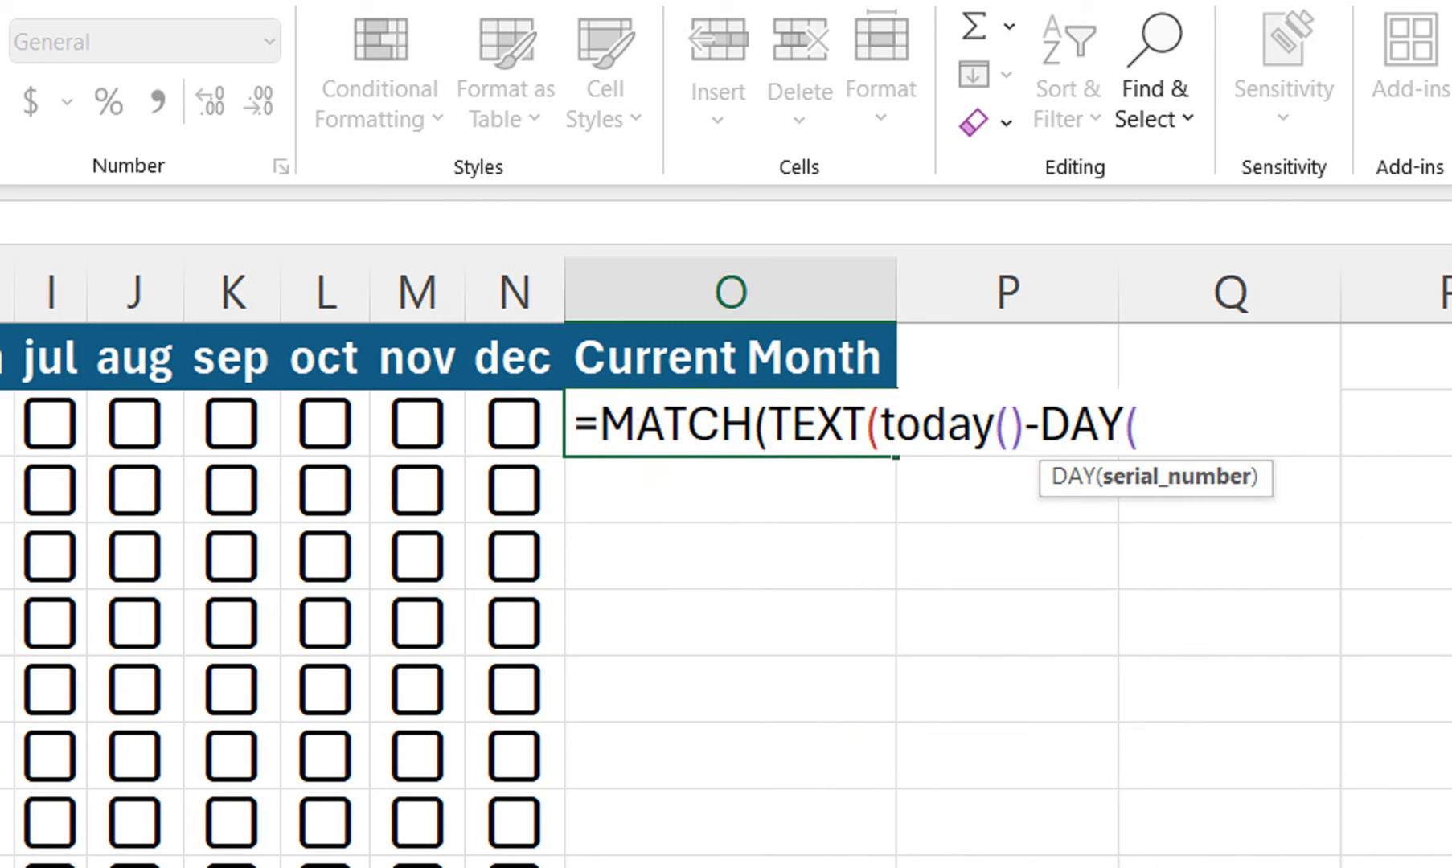
text(todayu)
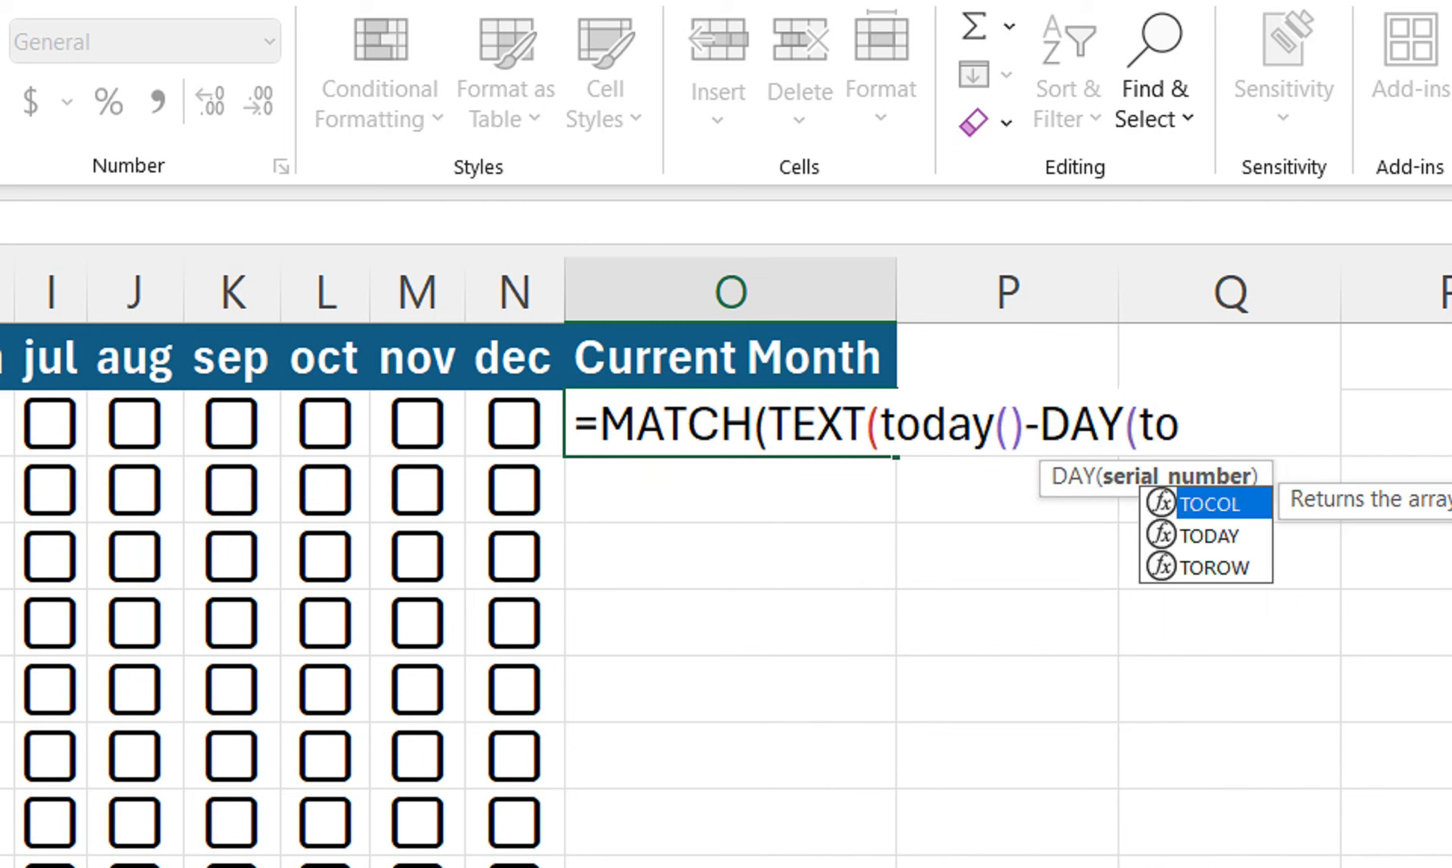
key(BackSpace)
key(BackSpace)
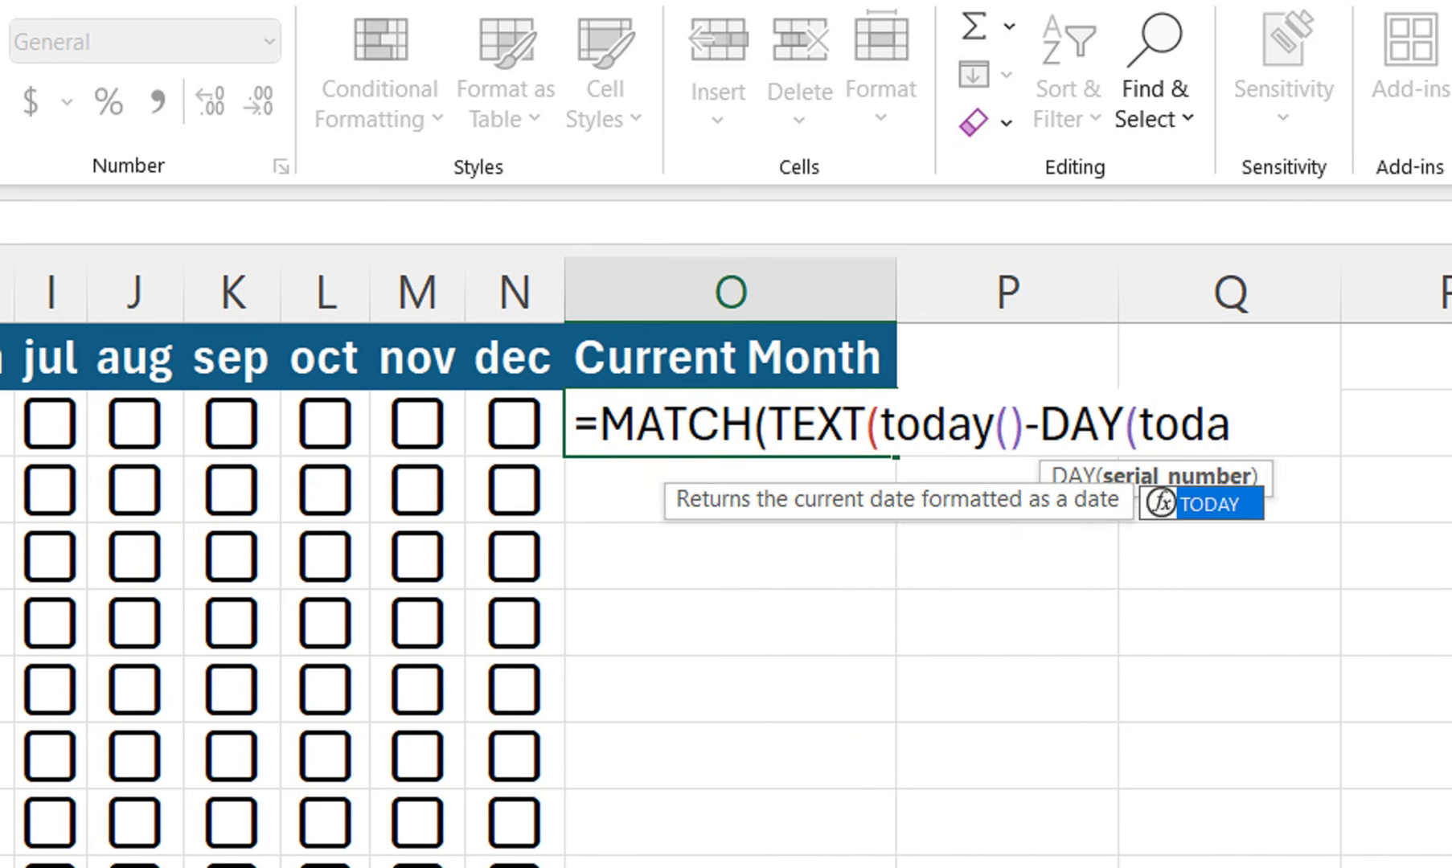
text(y())
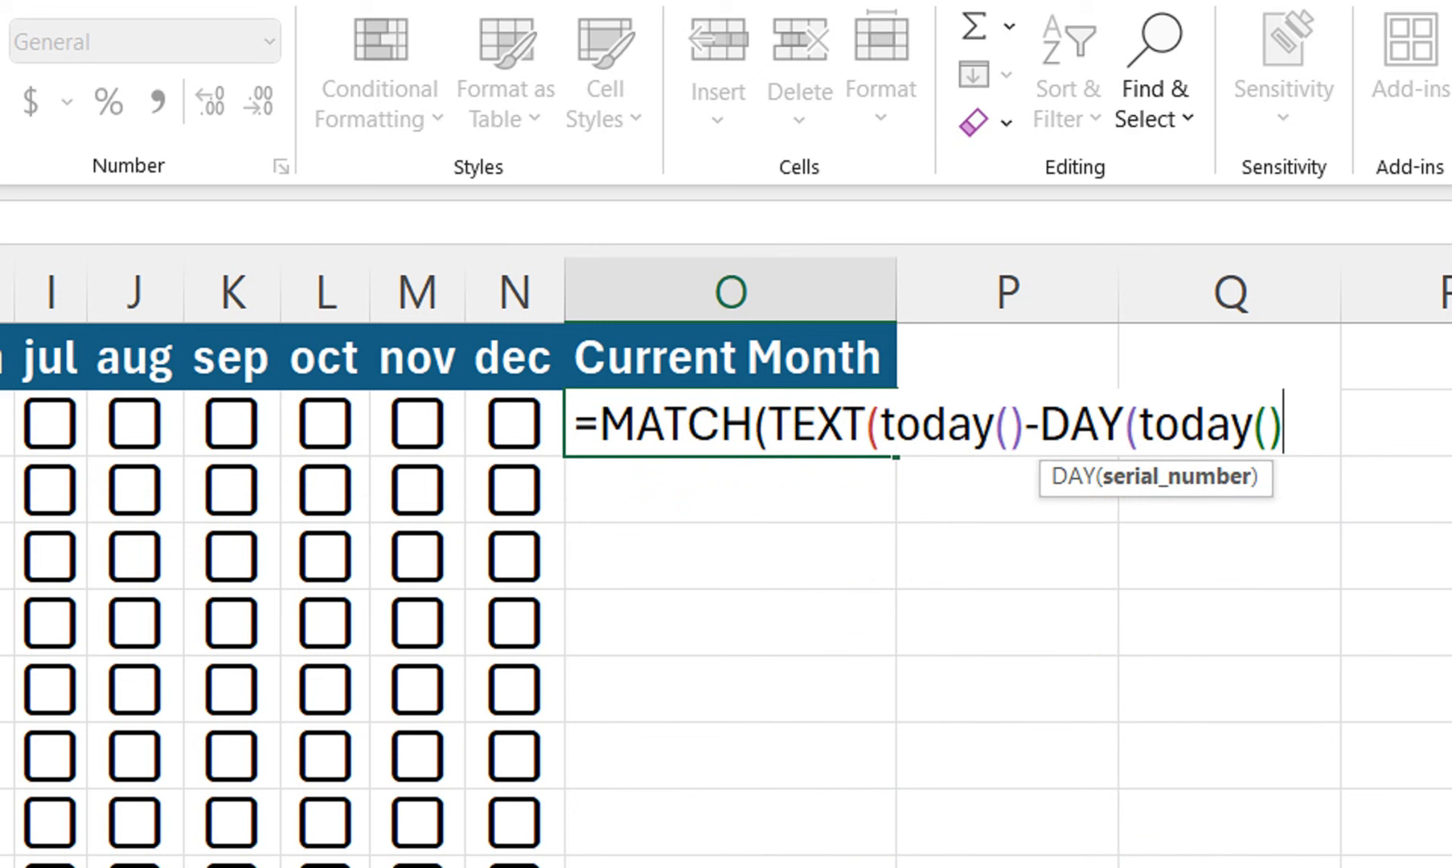
Complete the lookup value as TEXT(today()-DAY(today()),"mmm"), closing the DAY parenthesis, and preview its result
text(,"mm)
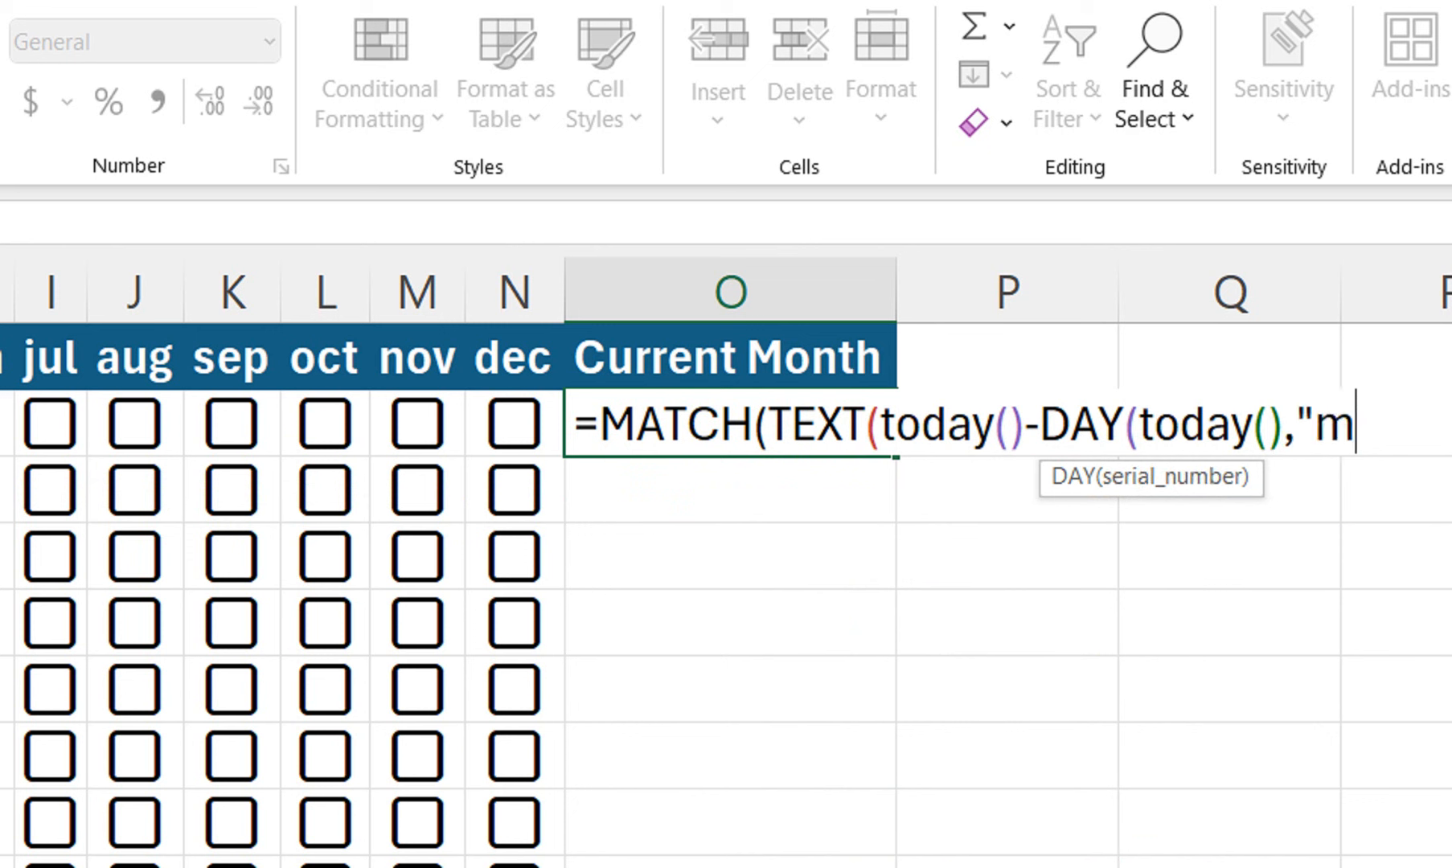
text(m)
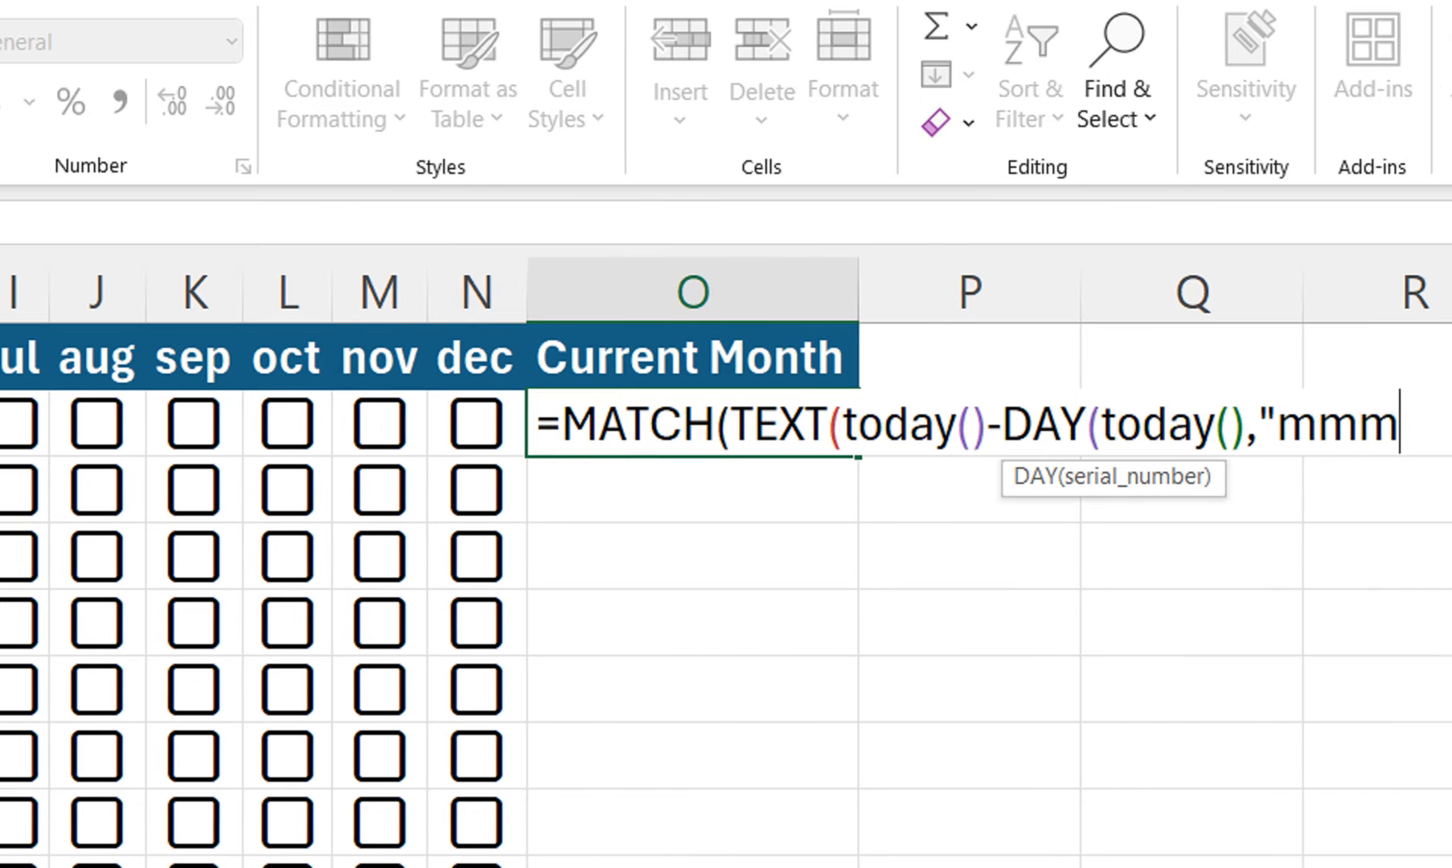
text(")
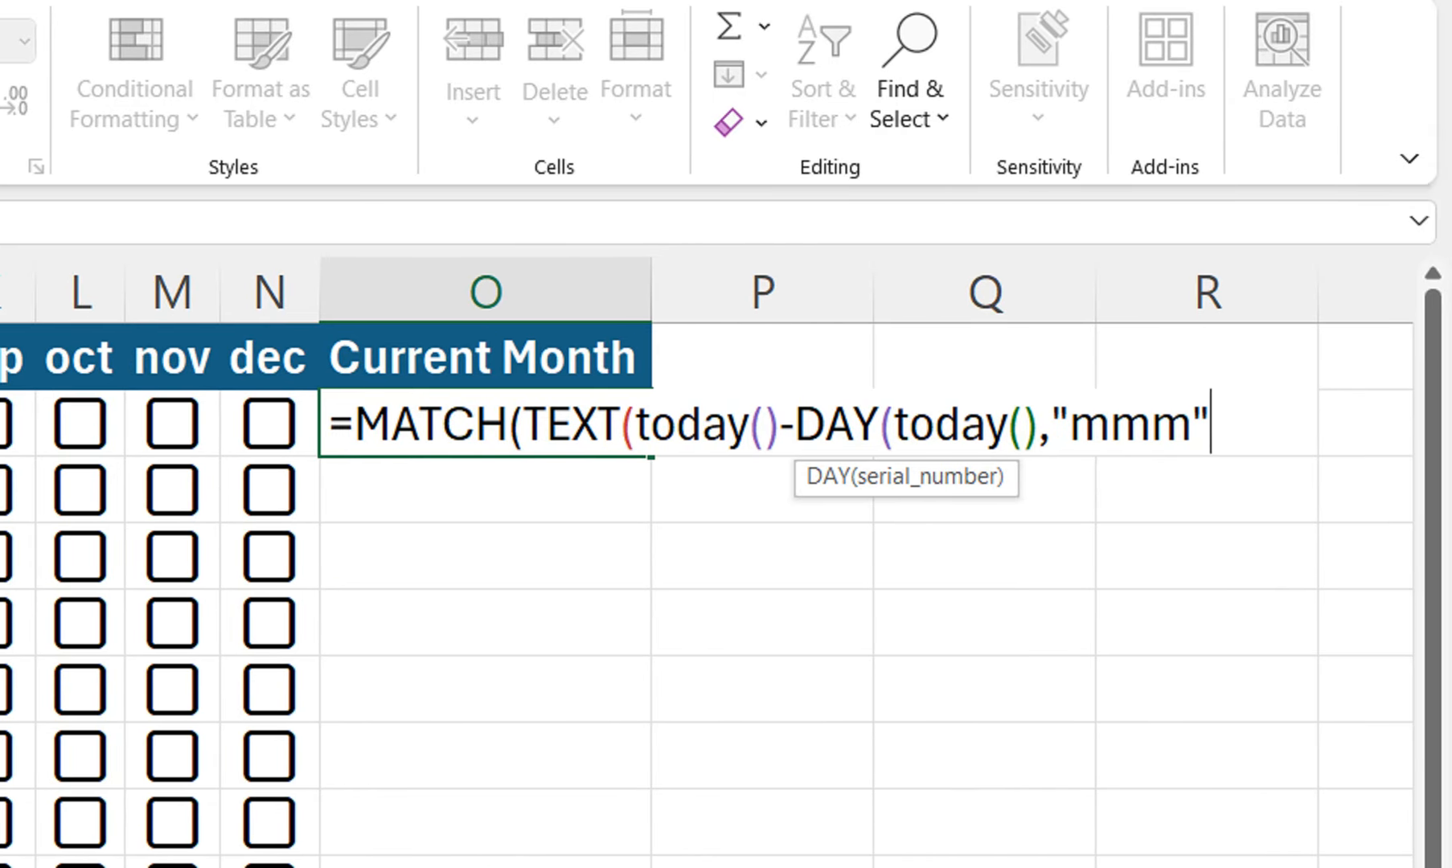
text(),)
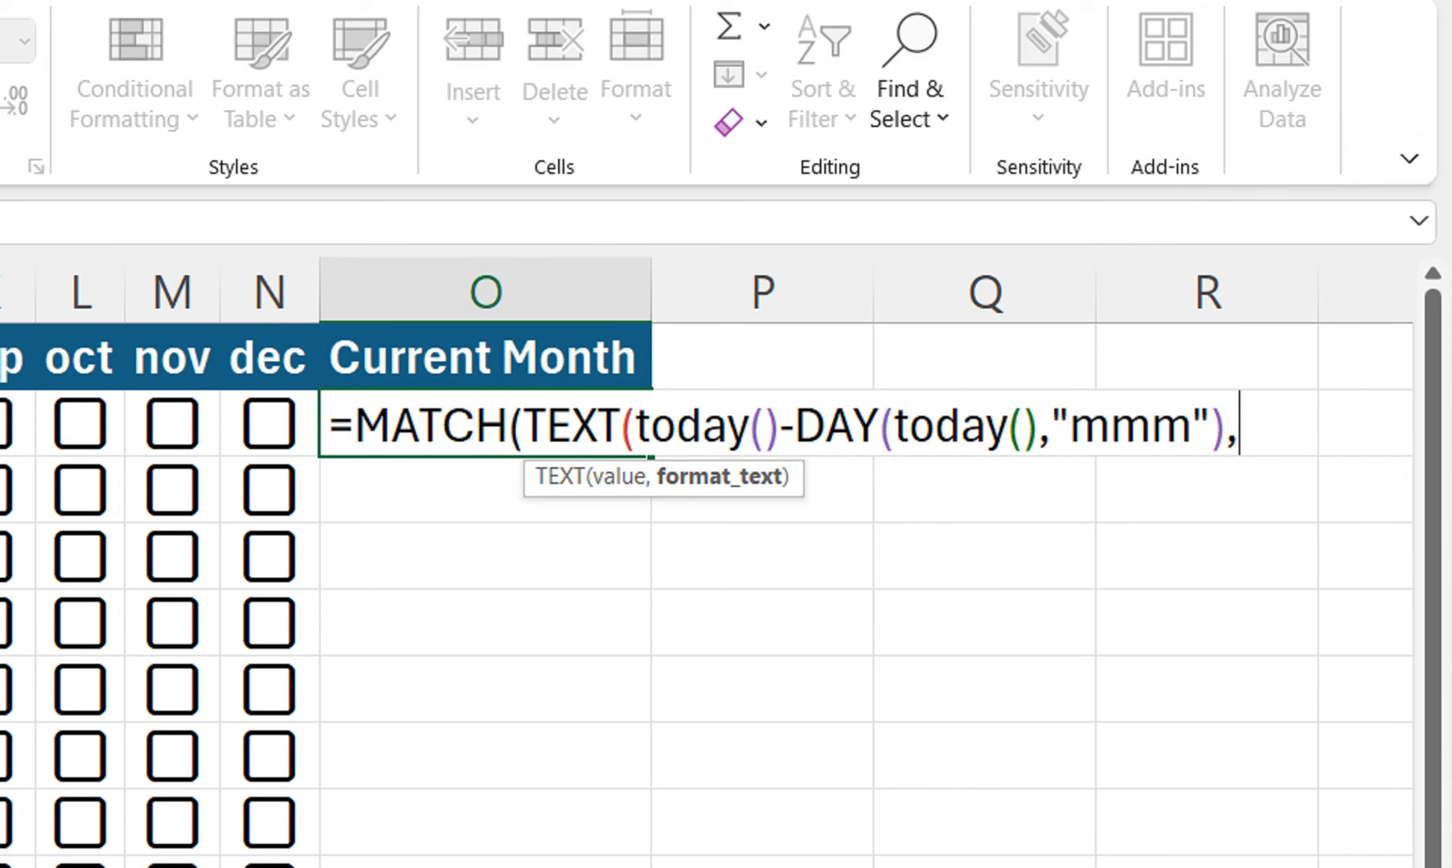
click(1052, 424)
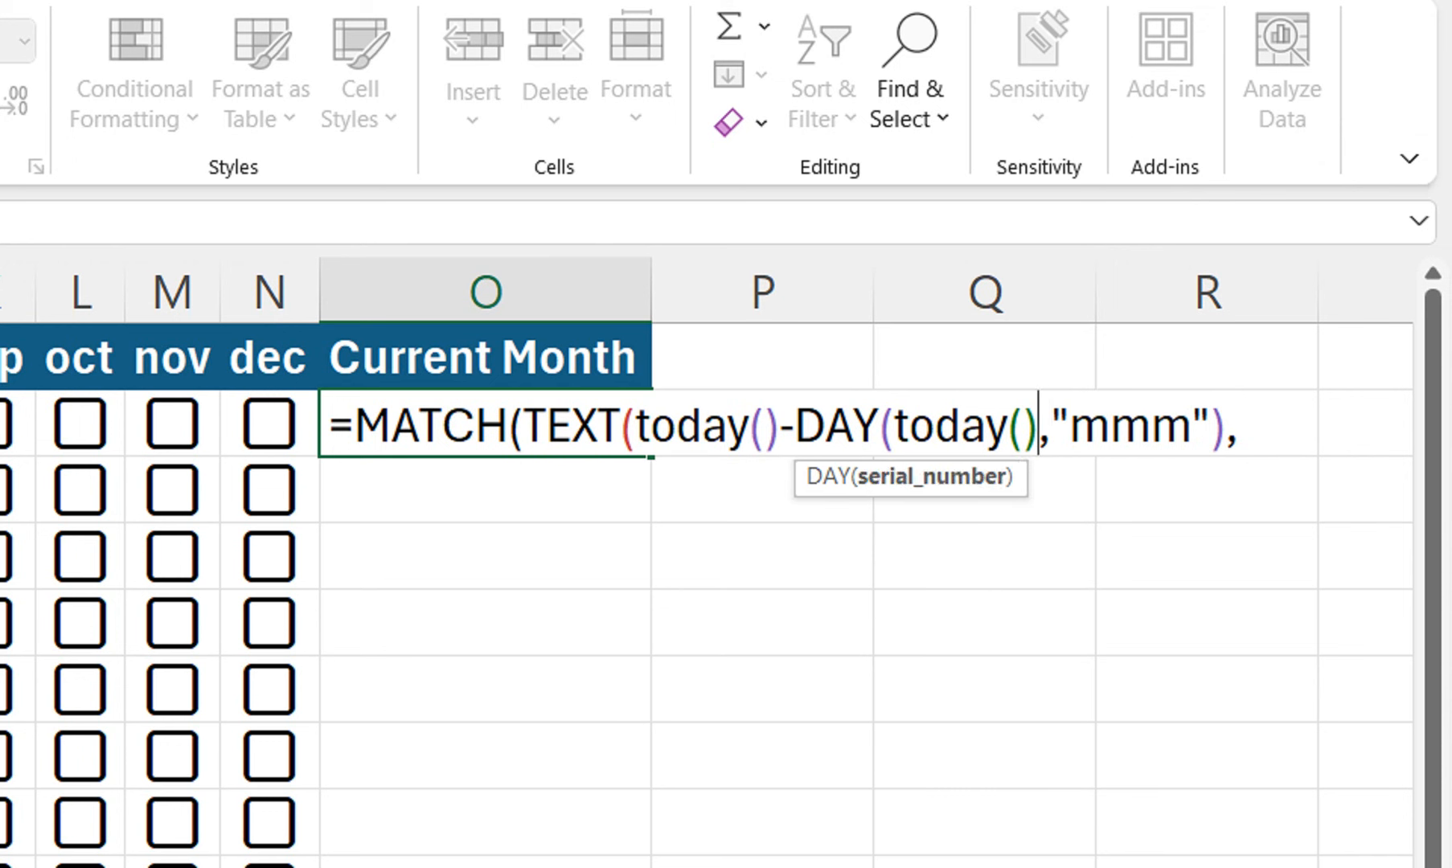
text())
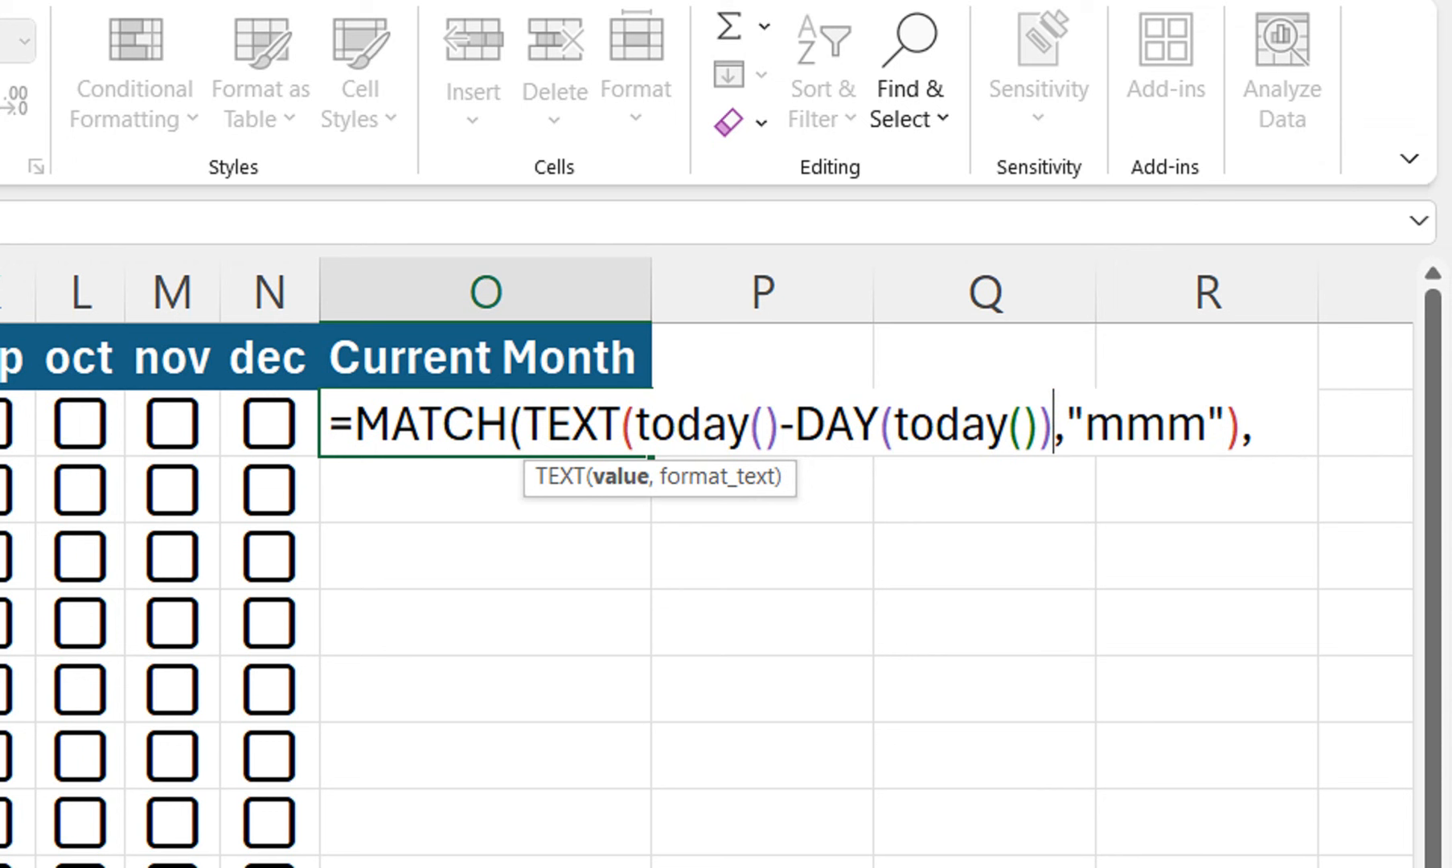
click(1255, 425)
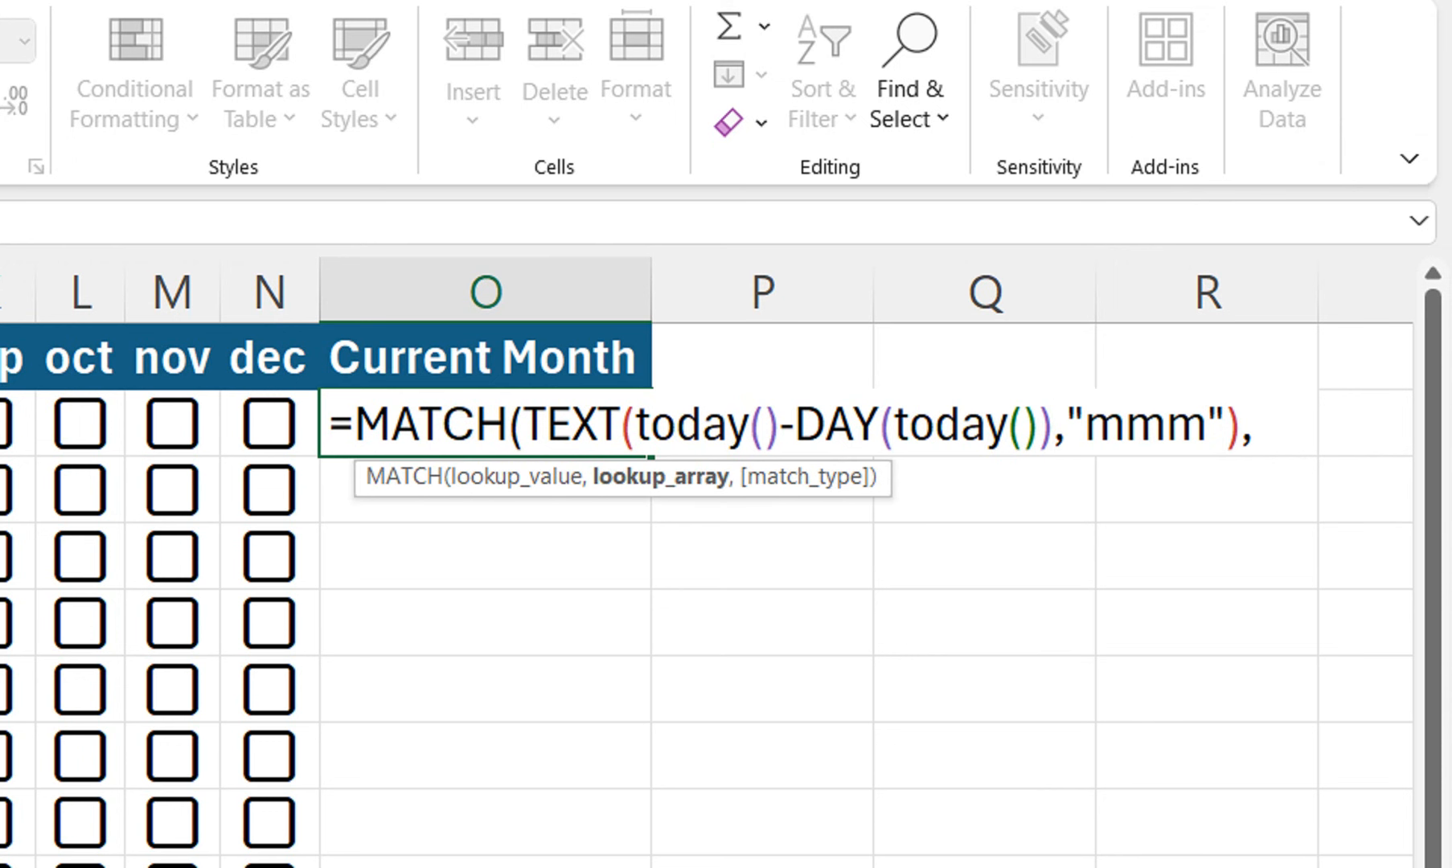
drag(524, 425, 1241, 424)
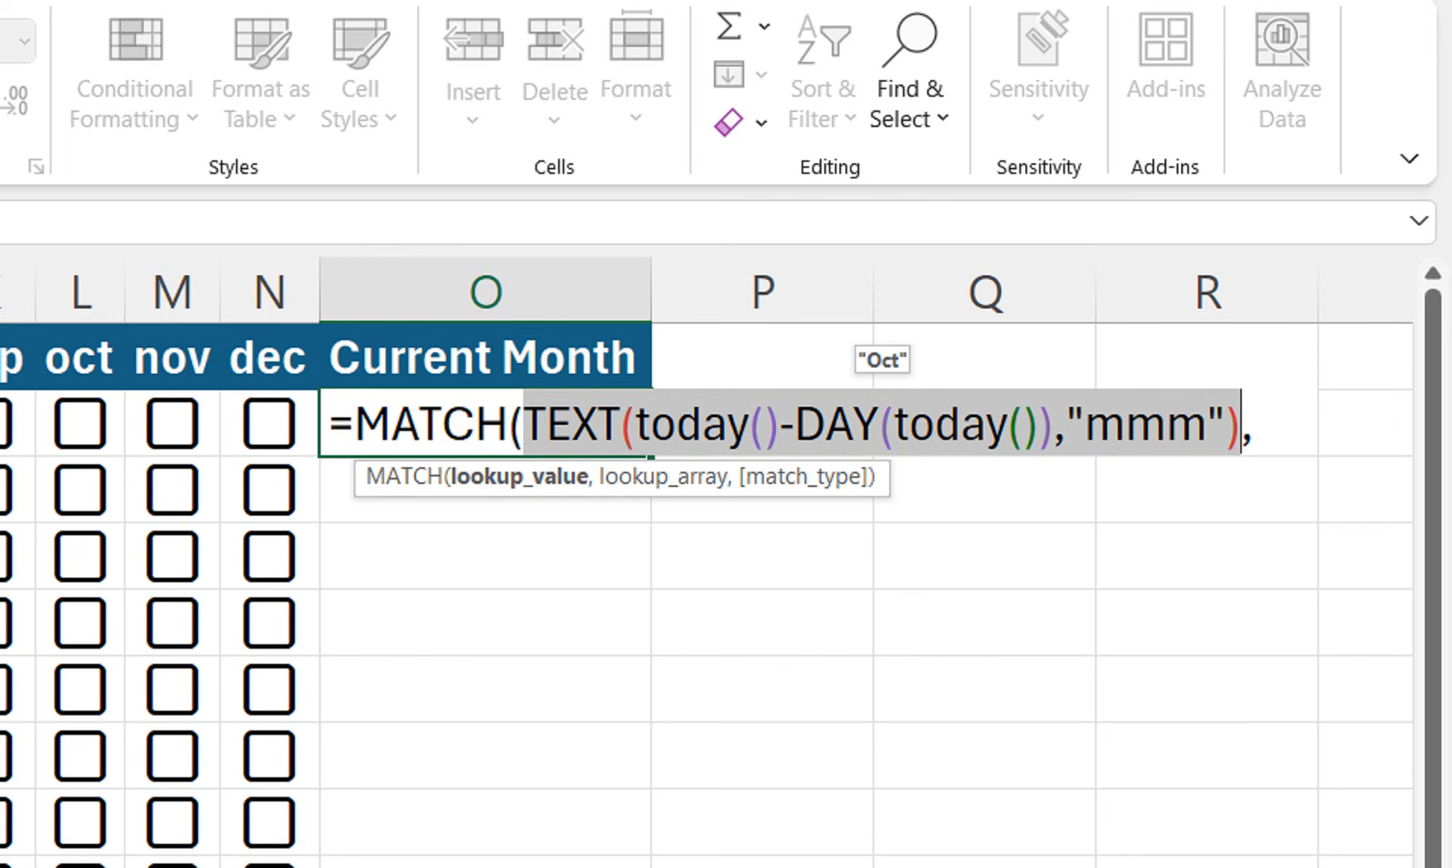
click(1254, 424)
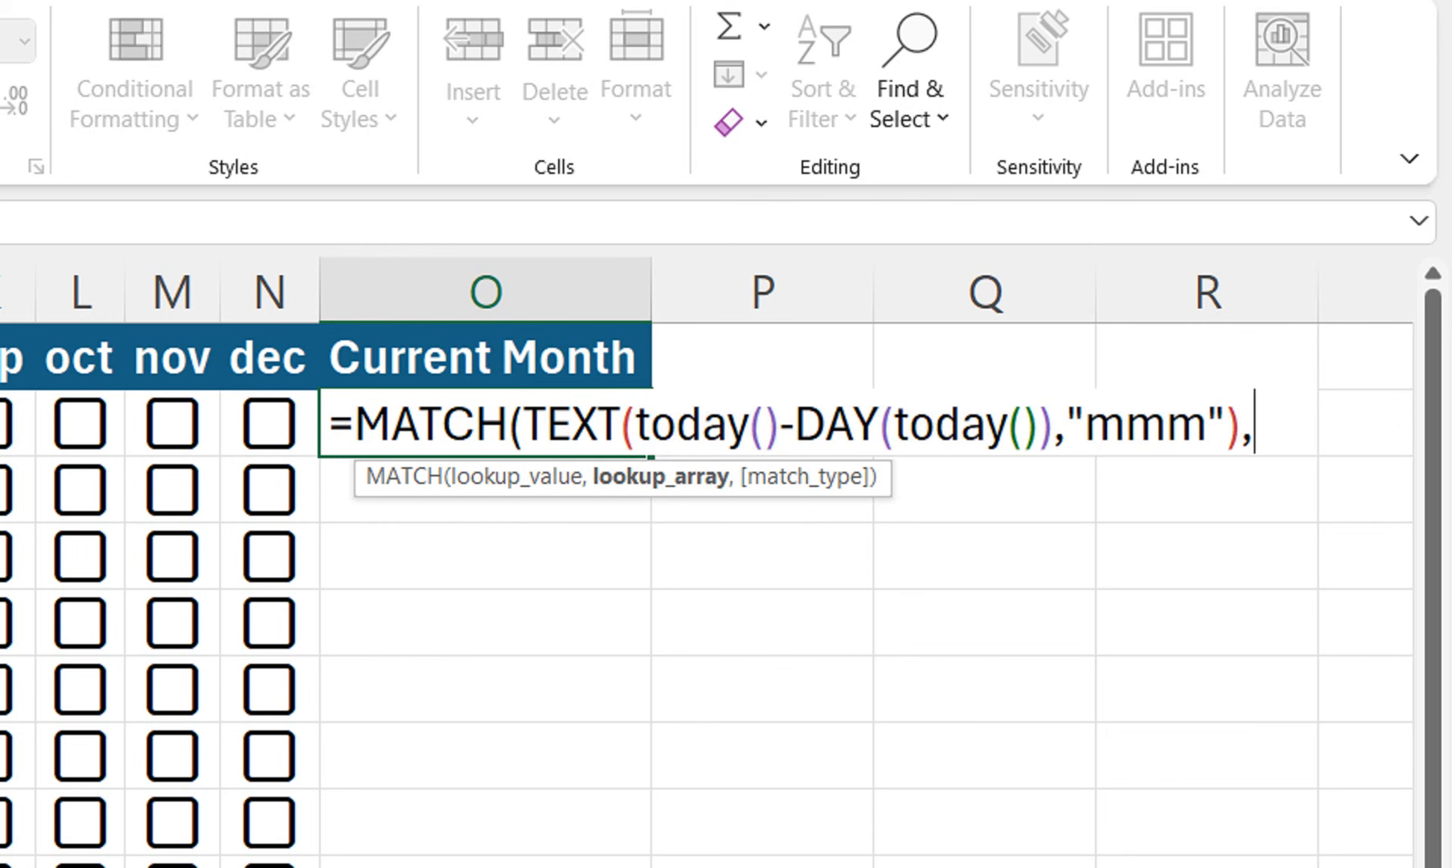
Set the MATCH lookup array to the month headers $C$1:$N$1 with exact match 0 and close the function
drag(268, 356, 141, 358)
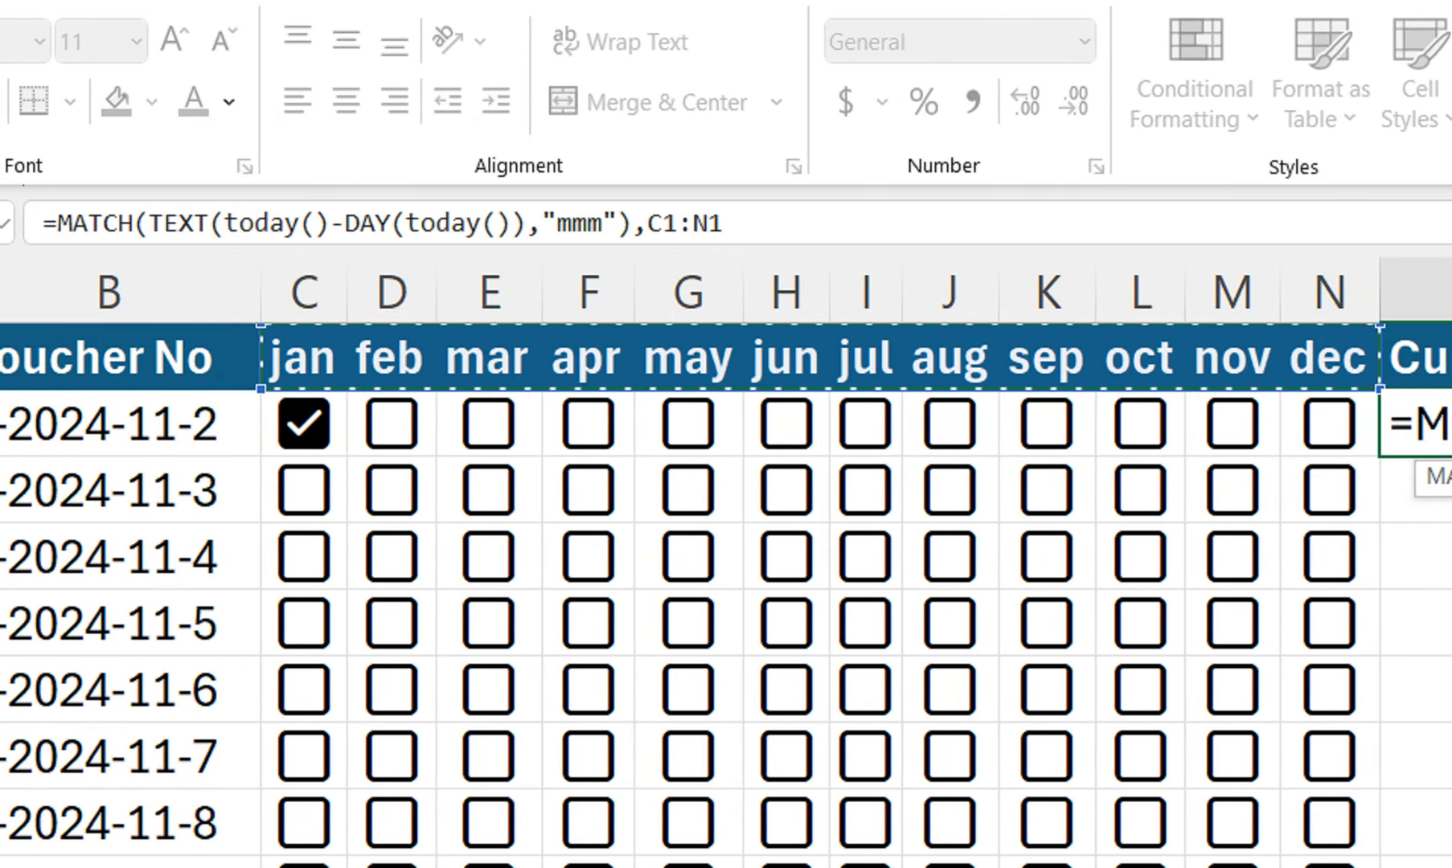
key(F4)
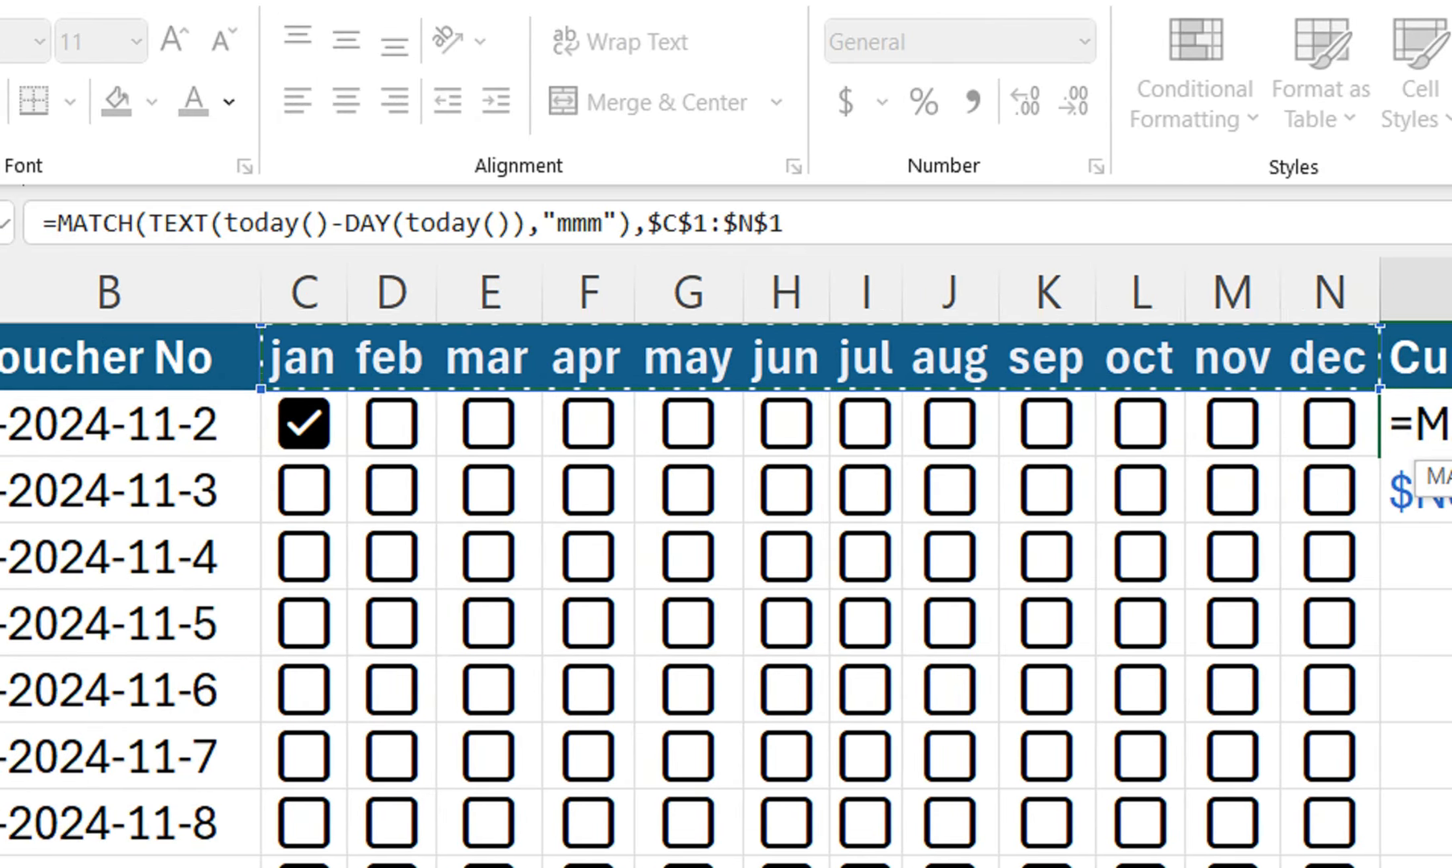
text(,"mmm"),$C$1:$N$1,)
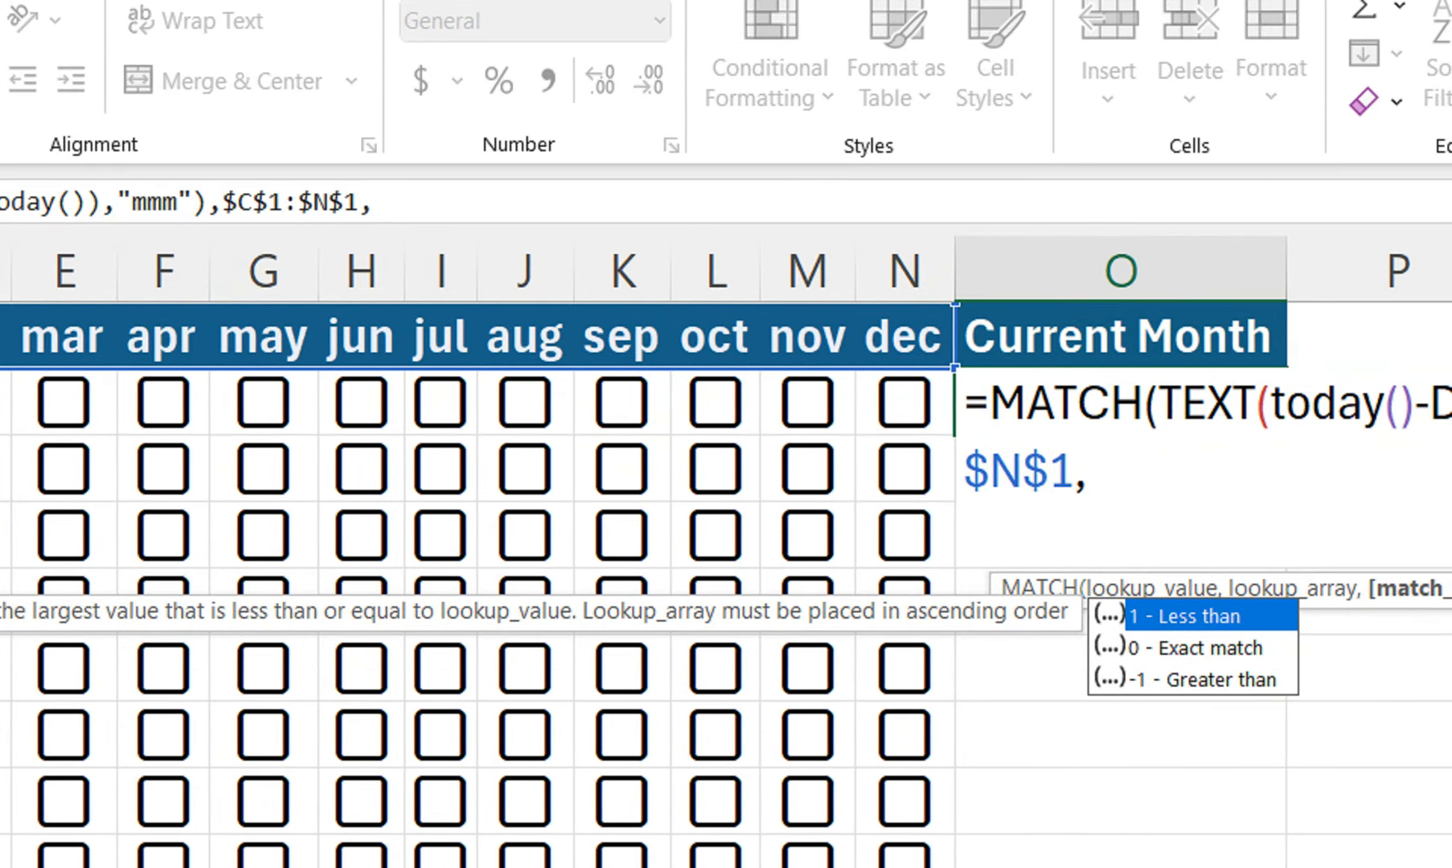
key(Down)
key(Tab)
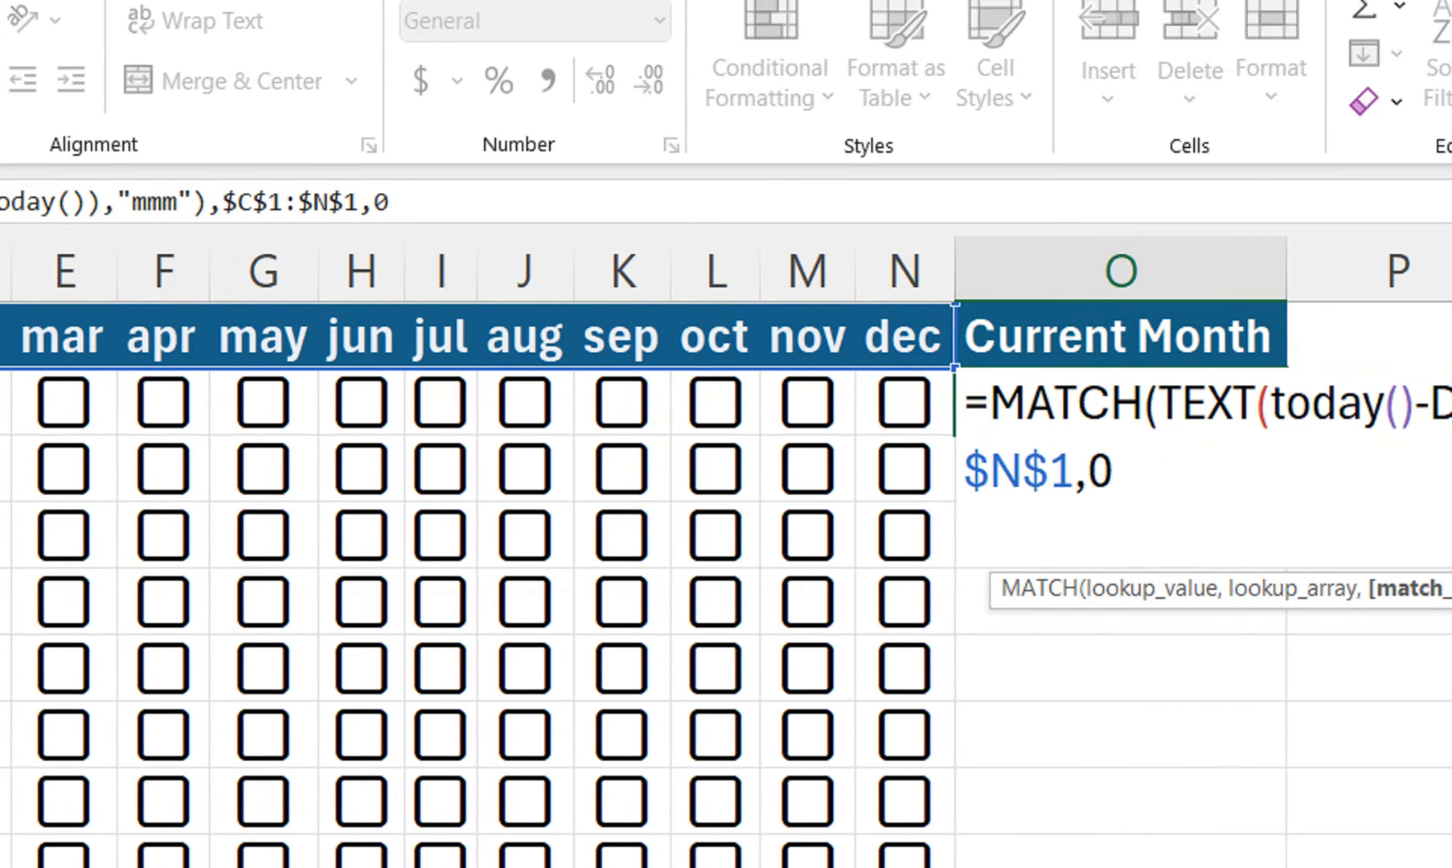
text())
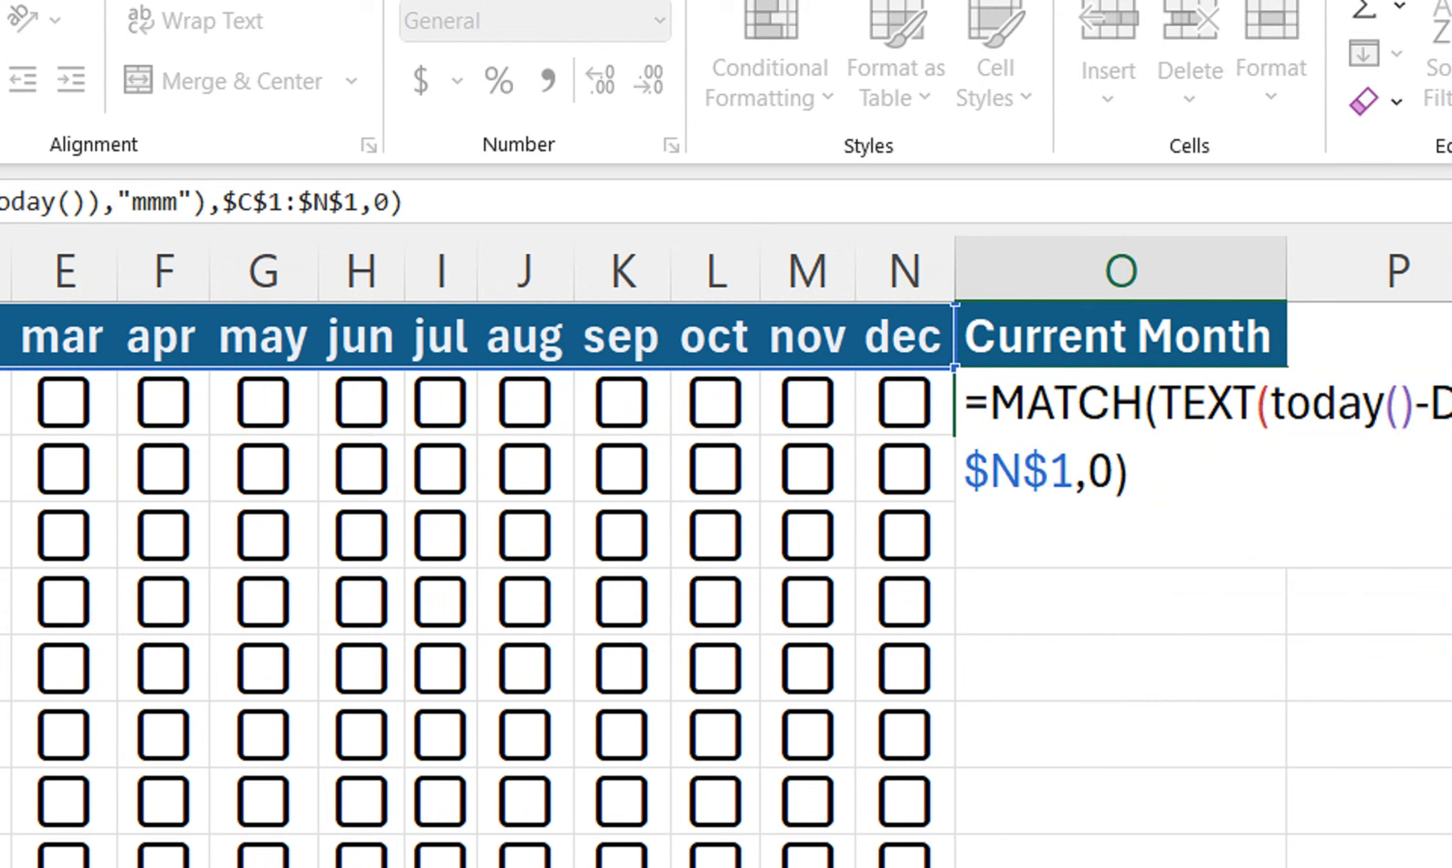
Subtract COUNTIF(C2:N2,TRUE) from the MATCH in O2 and commit the formula, copying its TEXT expression
text(-c)
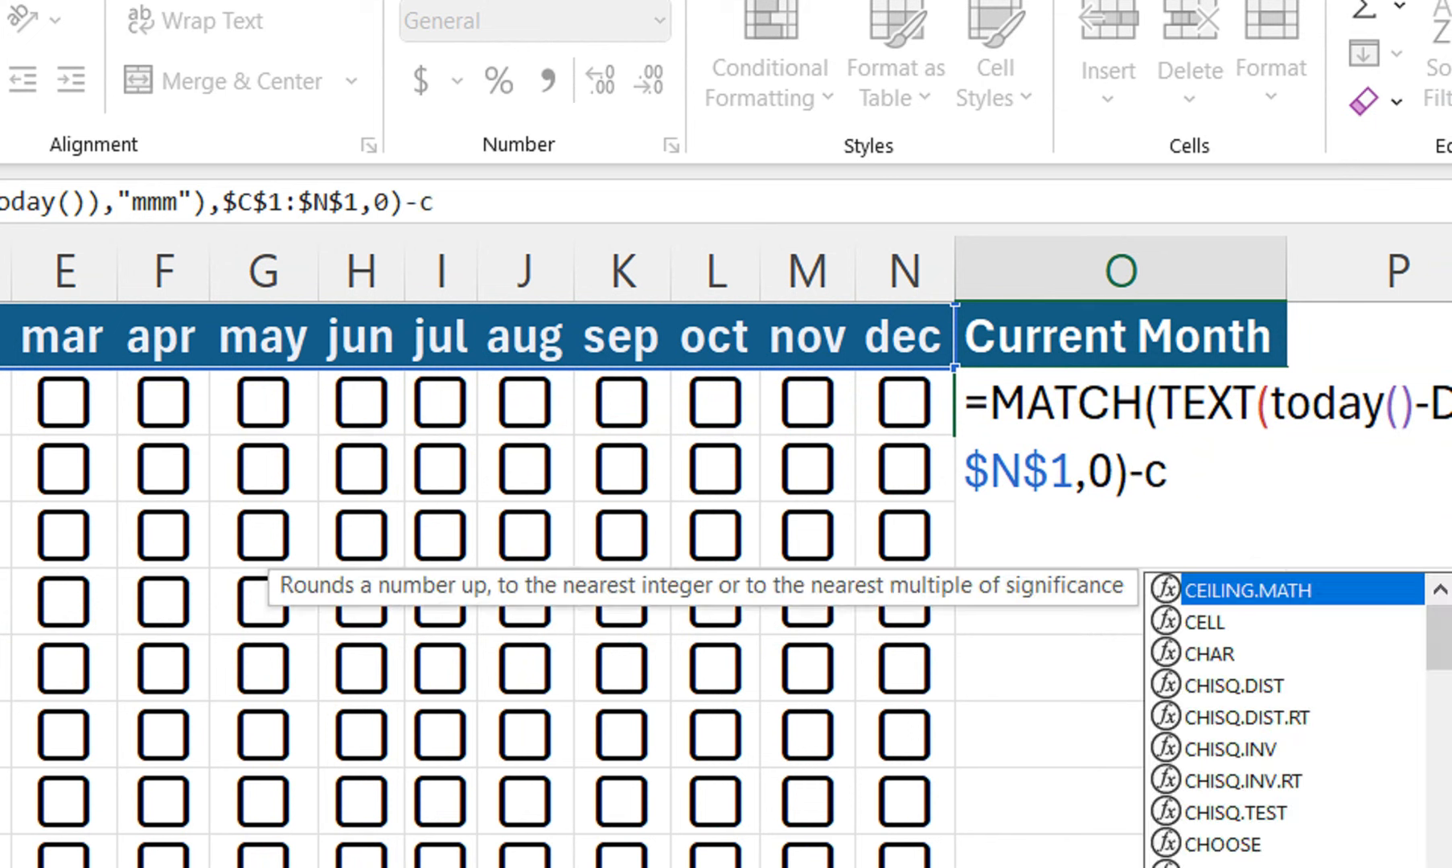
text(ountif)
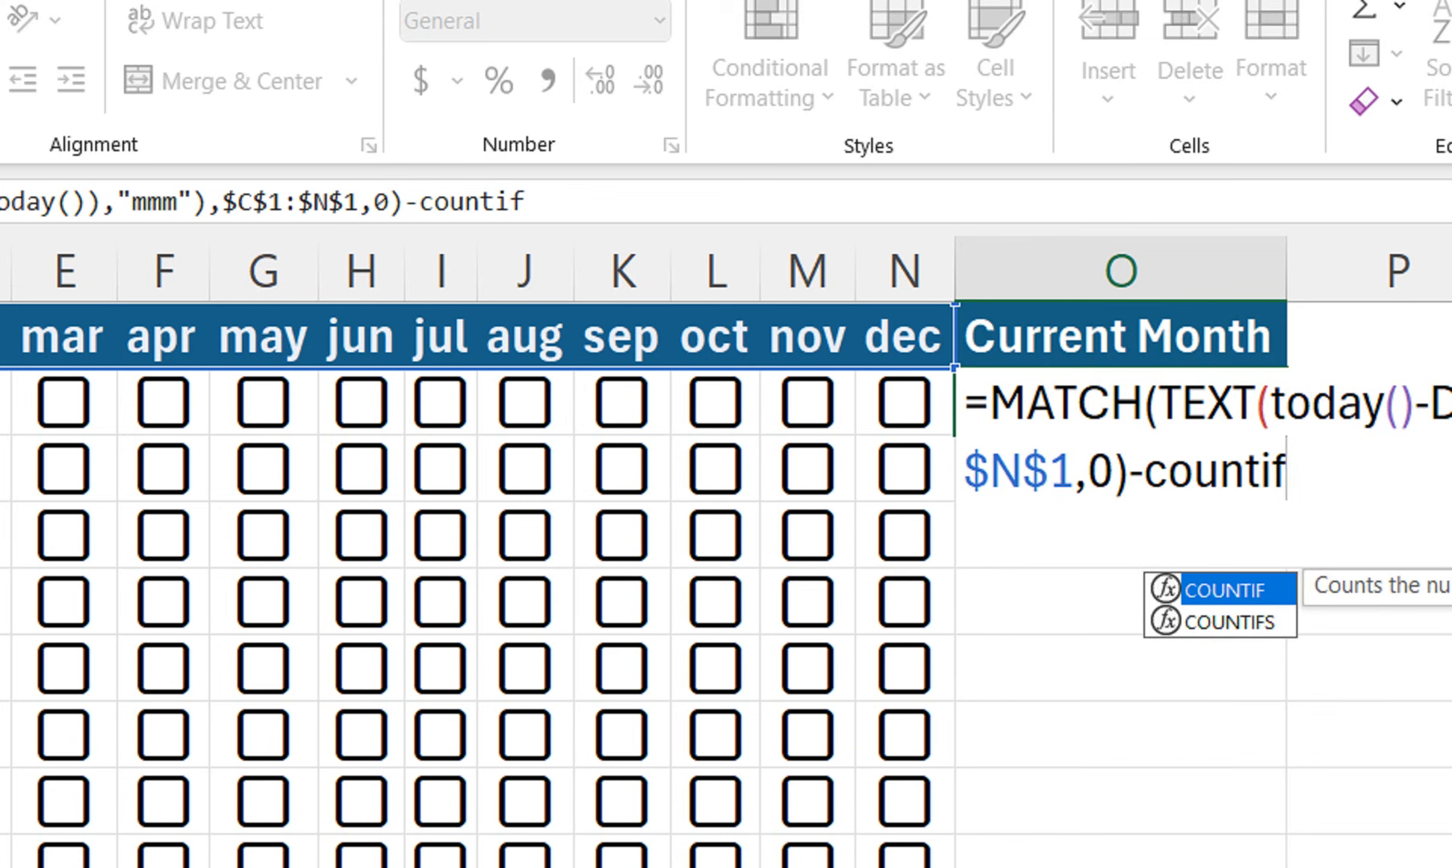
key(Tab)
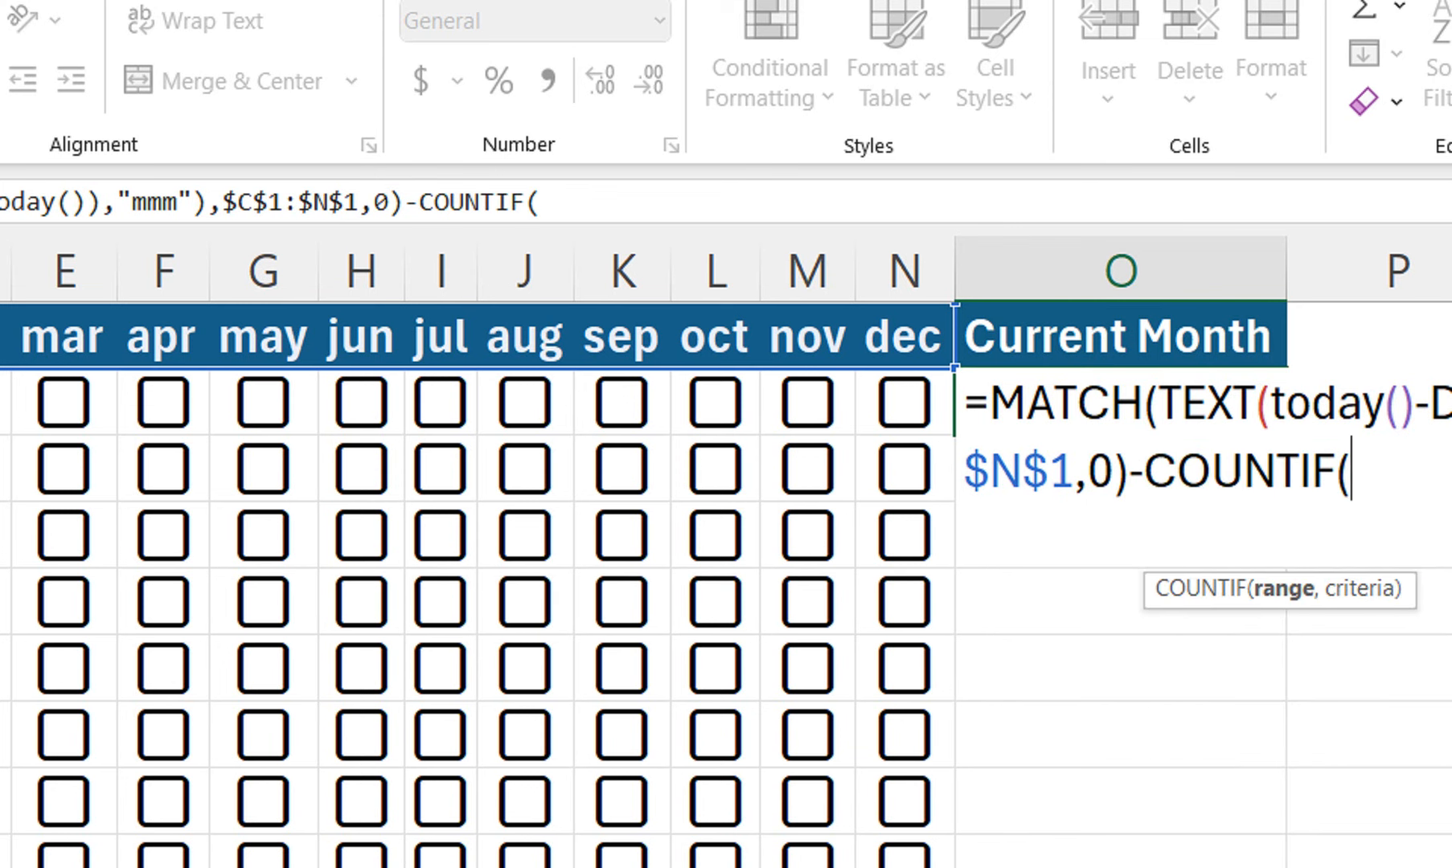
drag(904, 402, 162, 402)
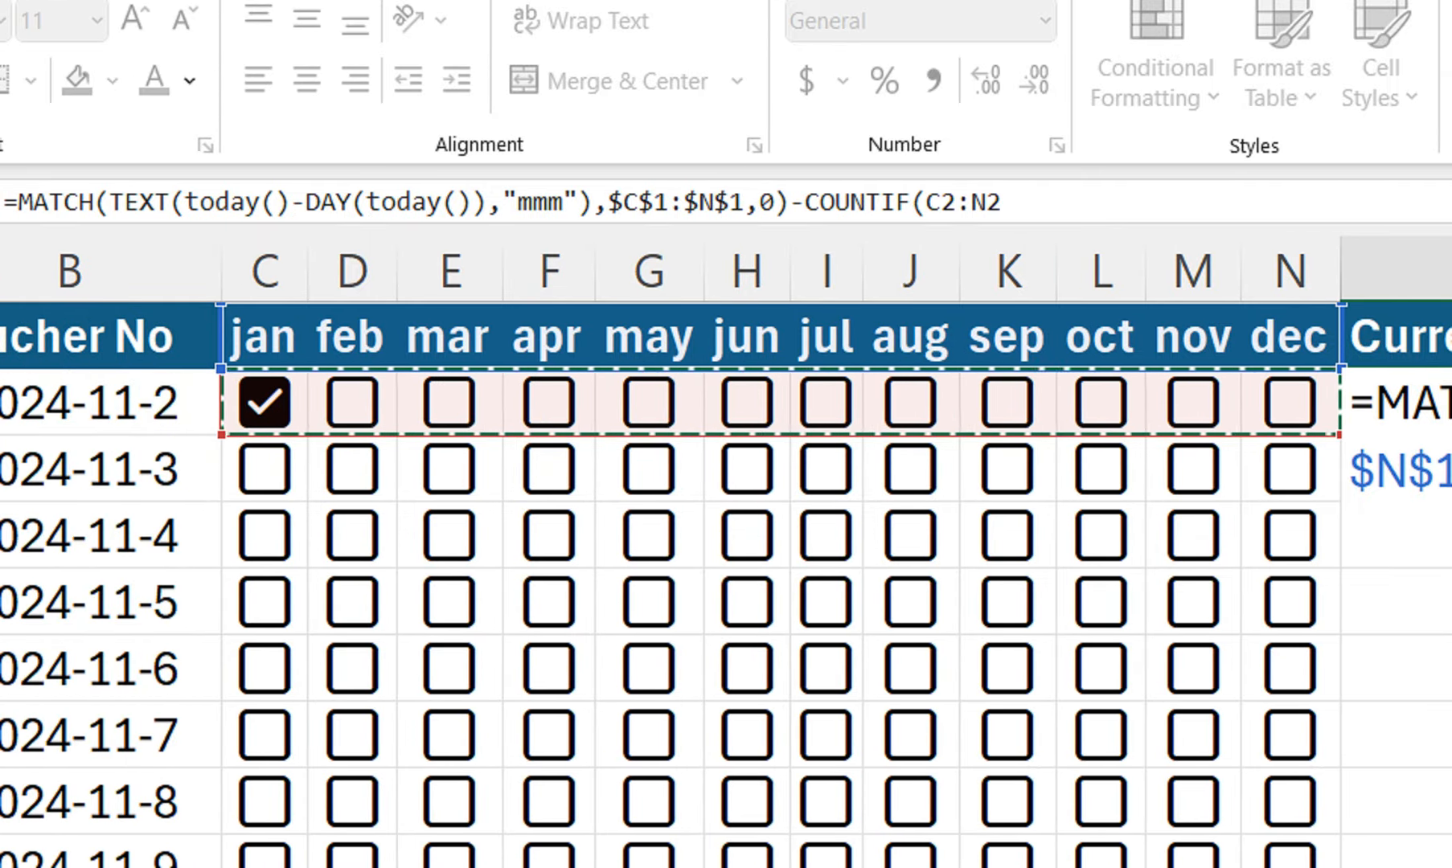
text(,tru)
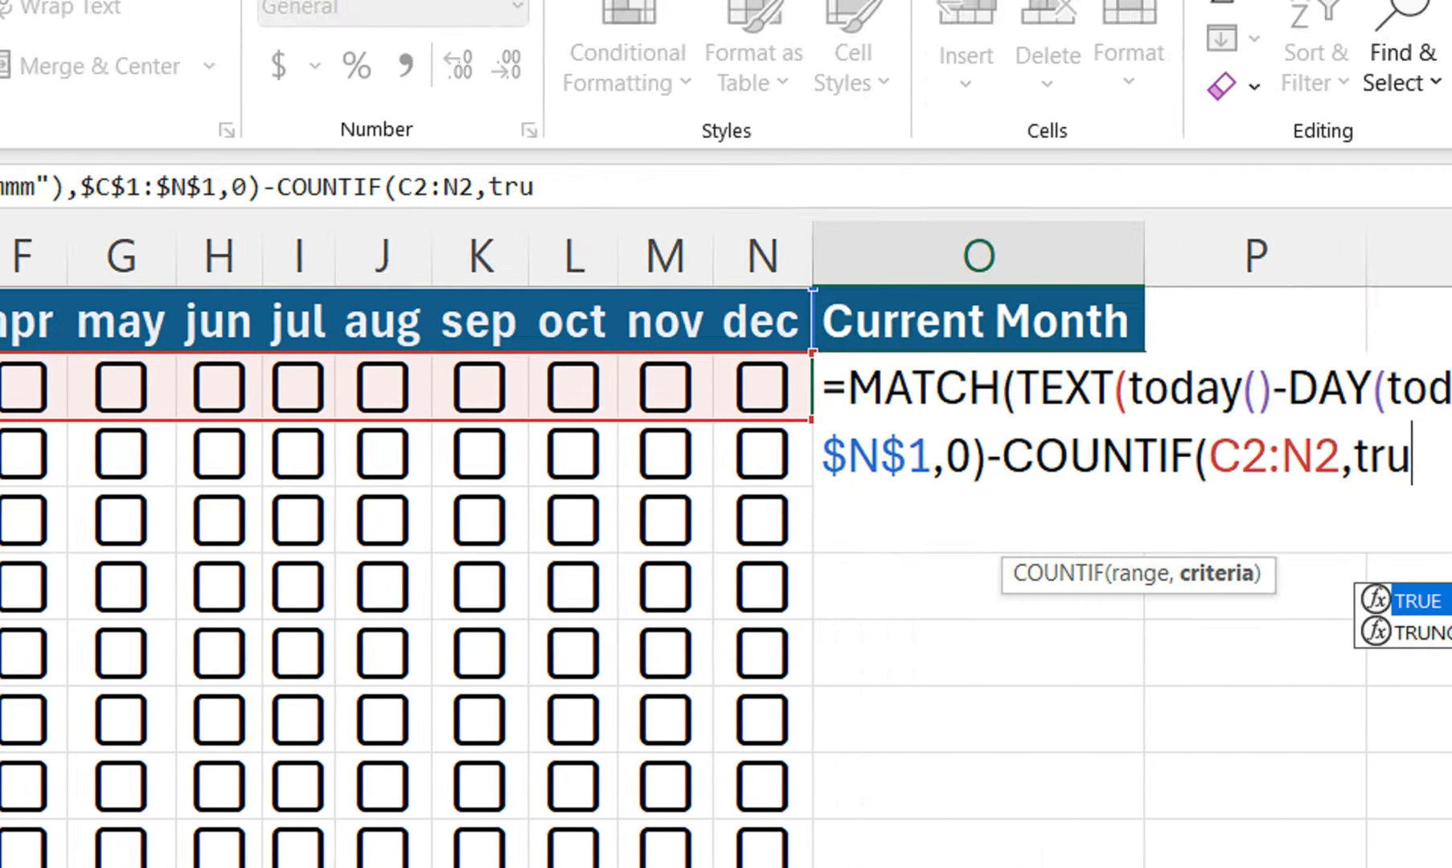
key(Tab)
text())
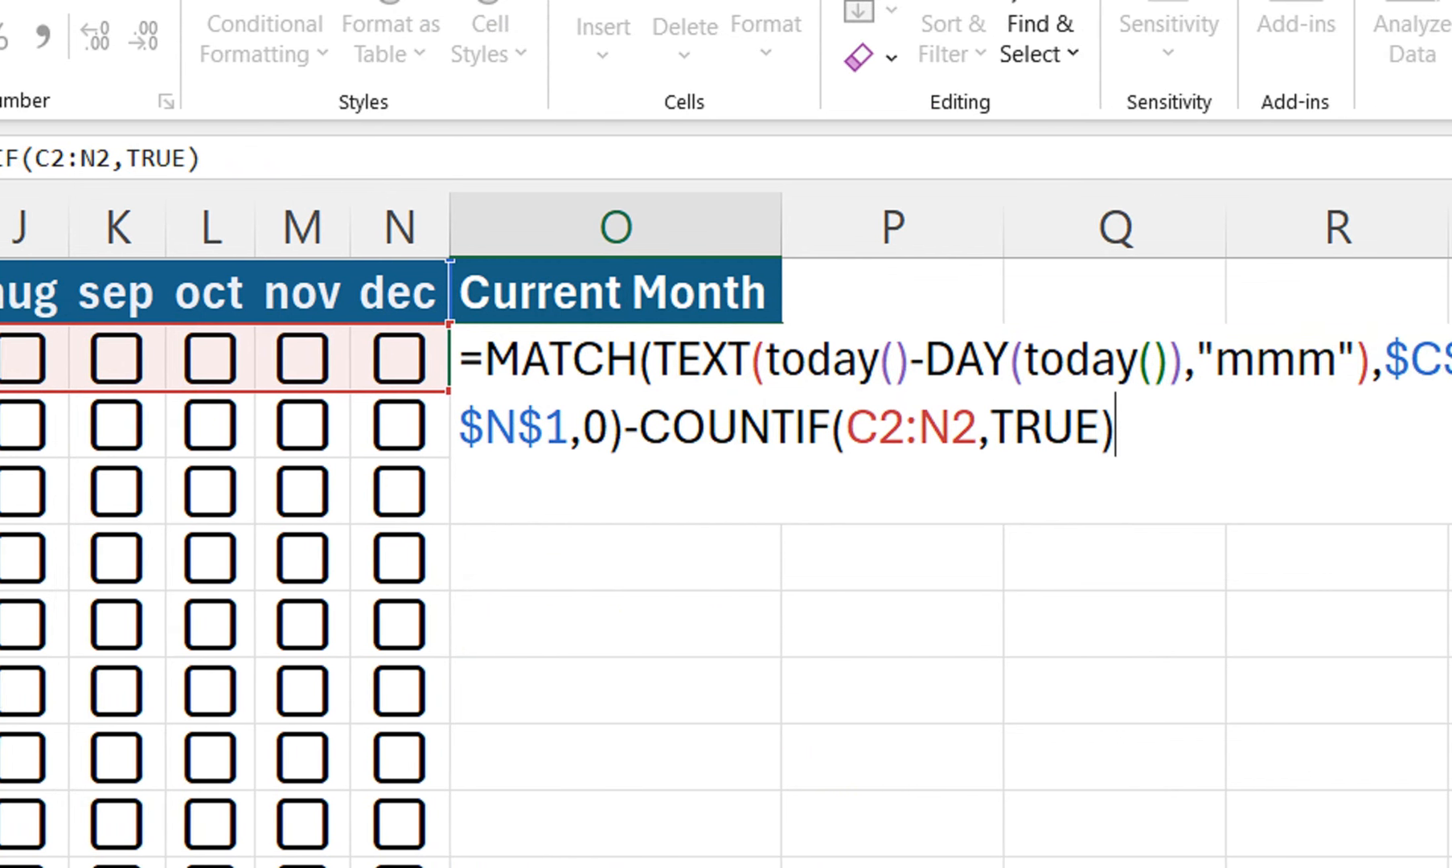
drag(1240, 360, 524, 359)
key(ctrl+c)
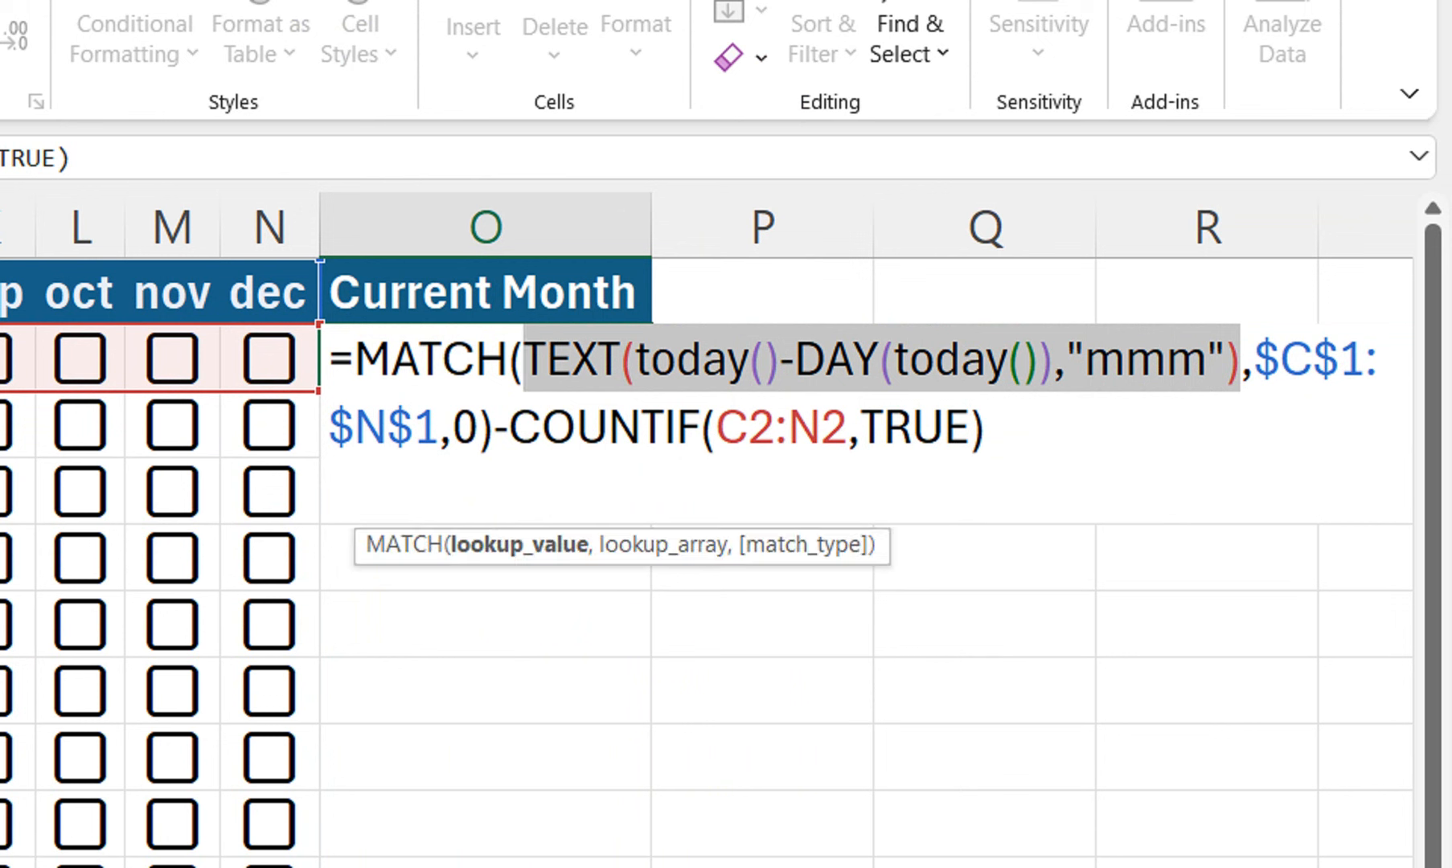
key(Return)
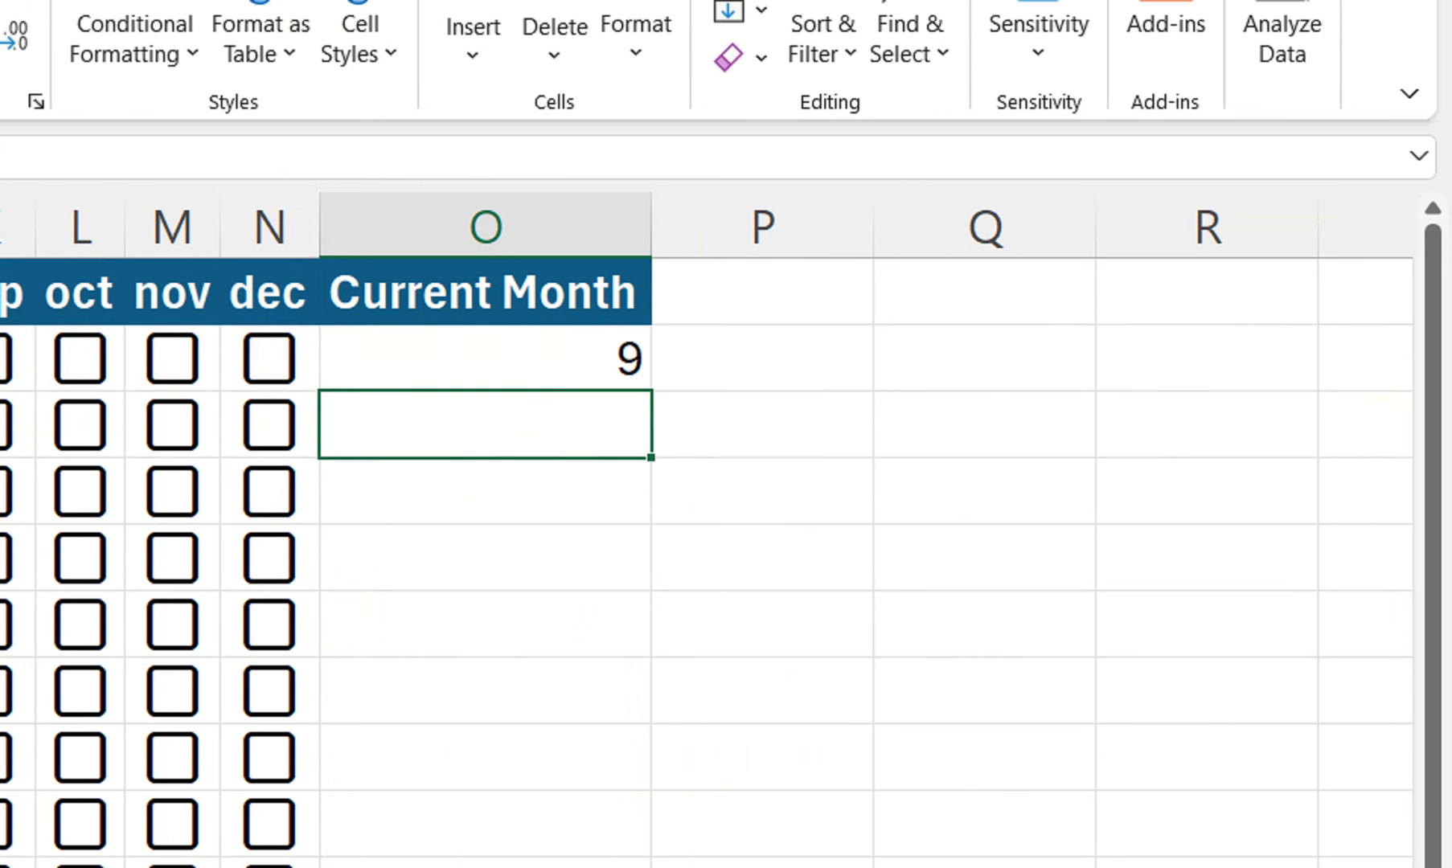
Test the copied TEXT expression as a separate formula in P5 and clear that cell
click(763, 558)
text(=)
key(ctrl+v)
key(Return)
key(Up)
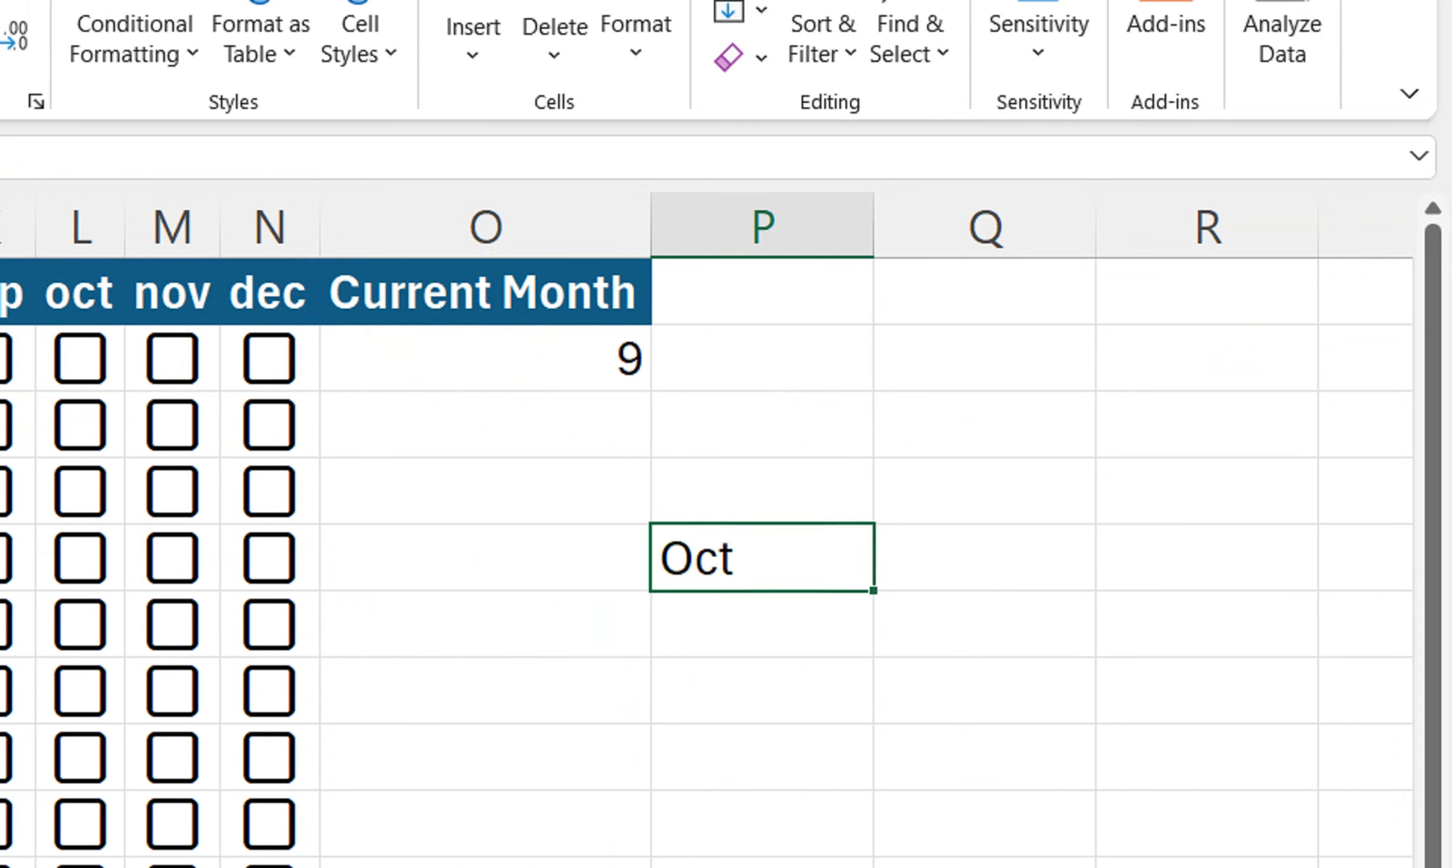
key(Delete)
Review the TEXT lookup value inside the O2 formula, close it unchanged, and select the Current Month header
double_click(622, 359)
drag(524, 359, 1297, 359)
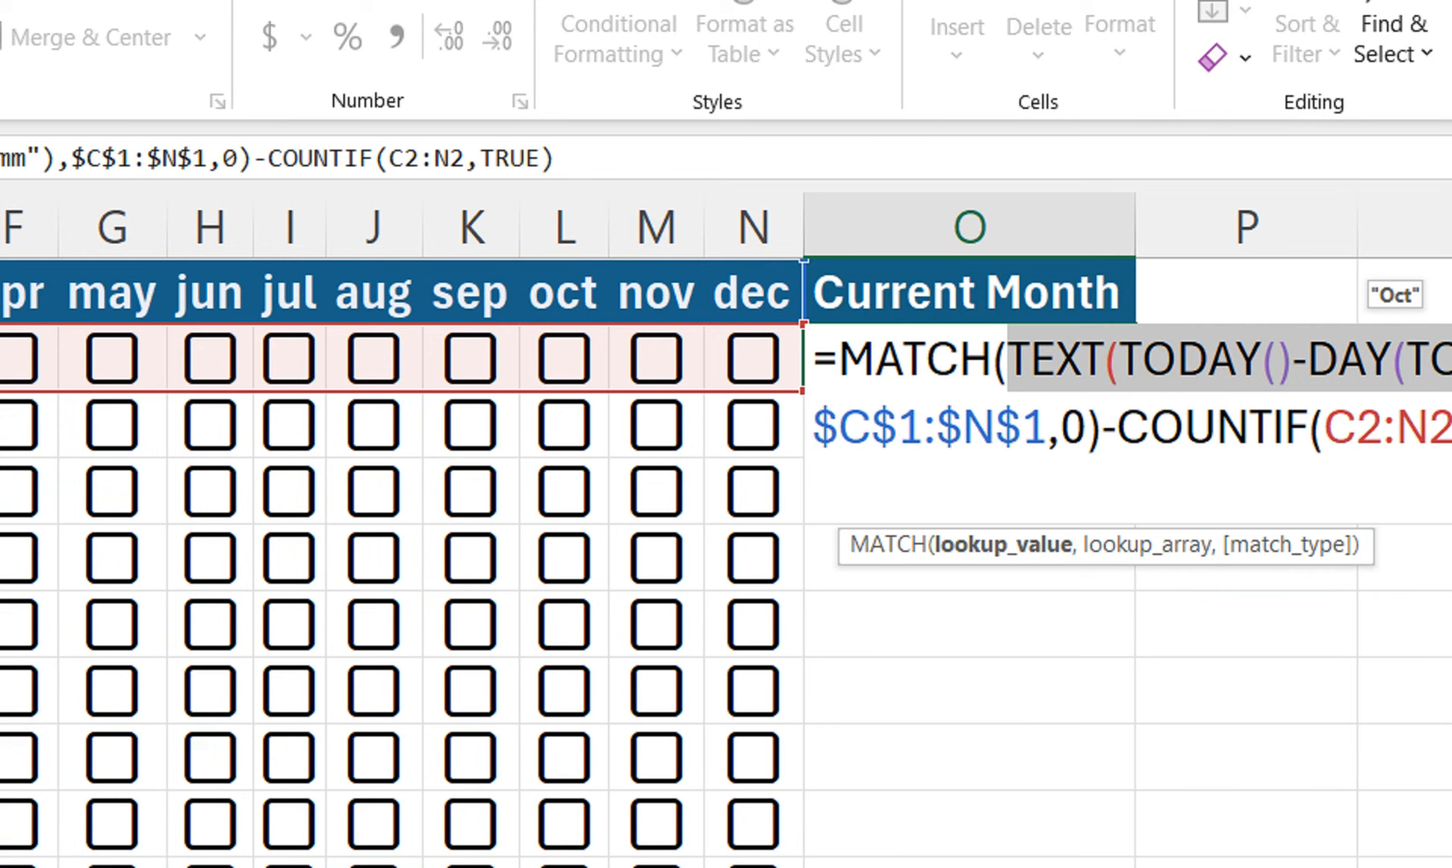
key(Return)
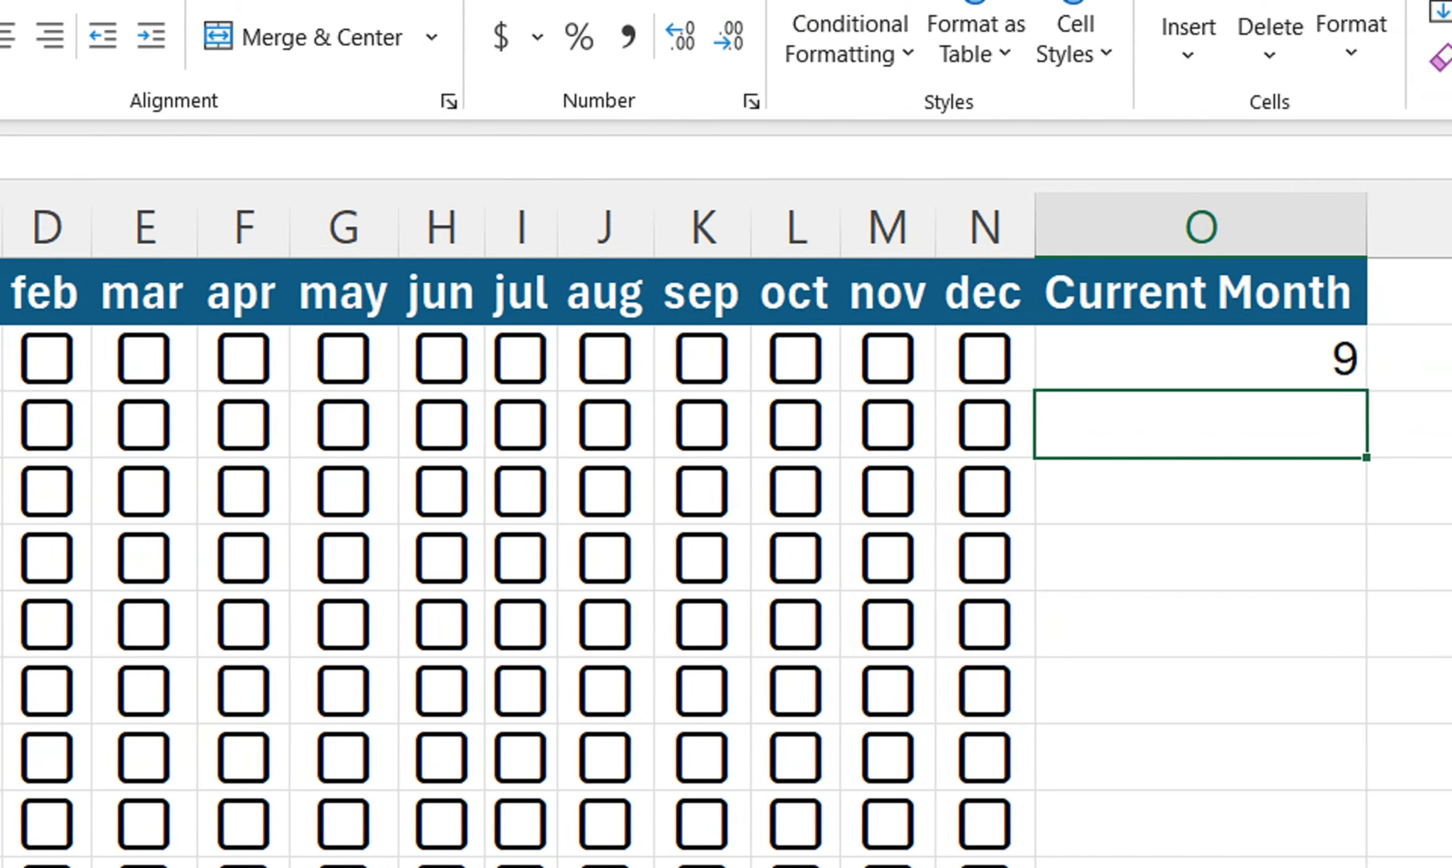
click(1199, 292)
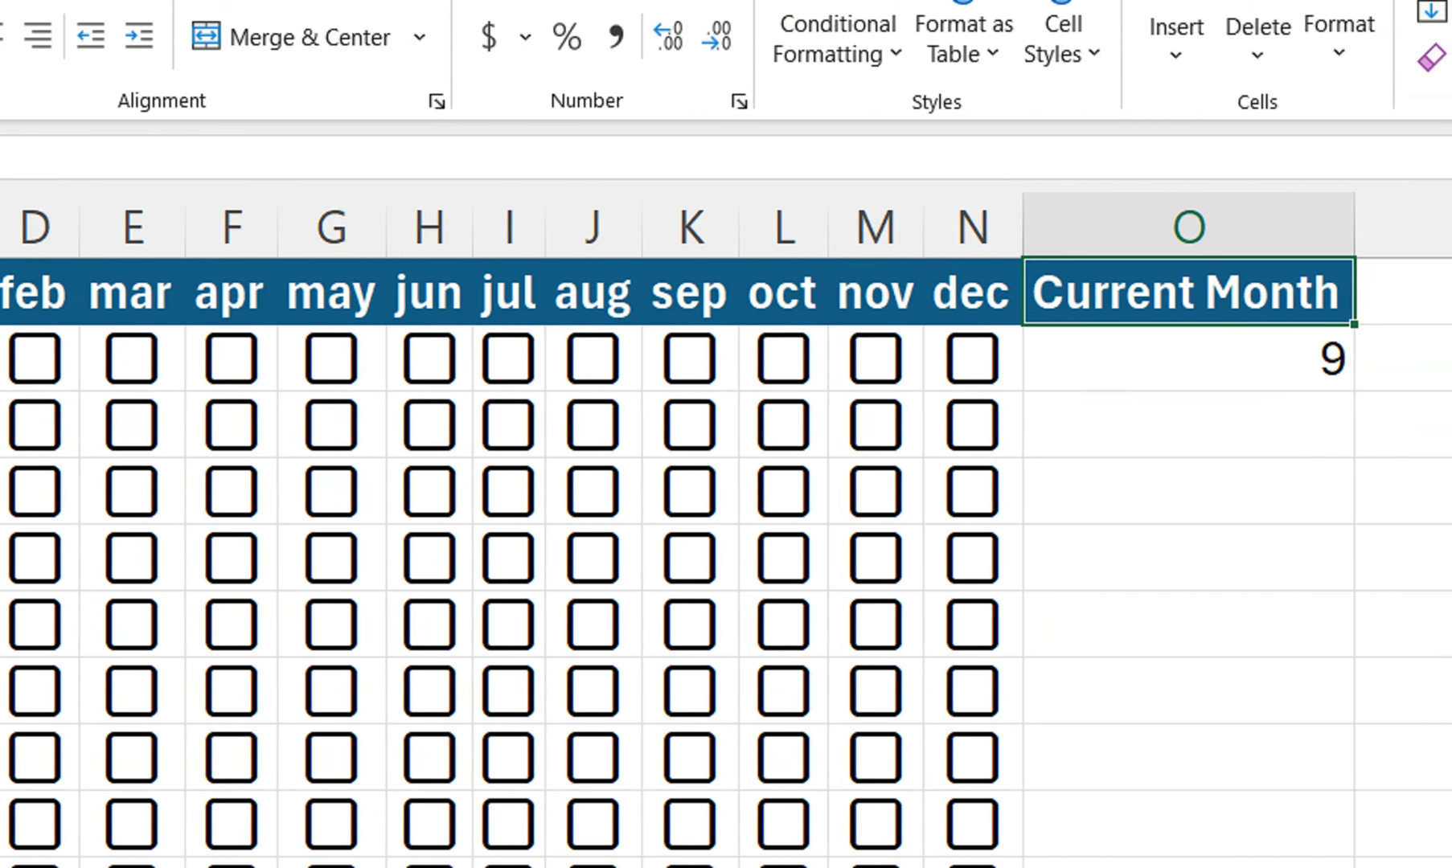
Replace the header text in O1 with Dues Pending
text(Dues P)
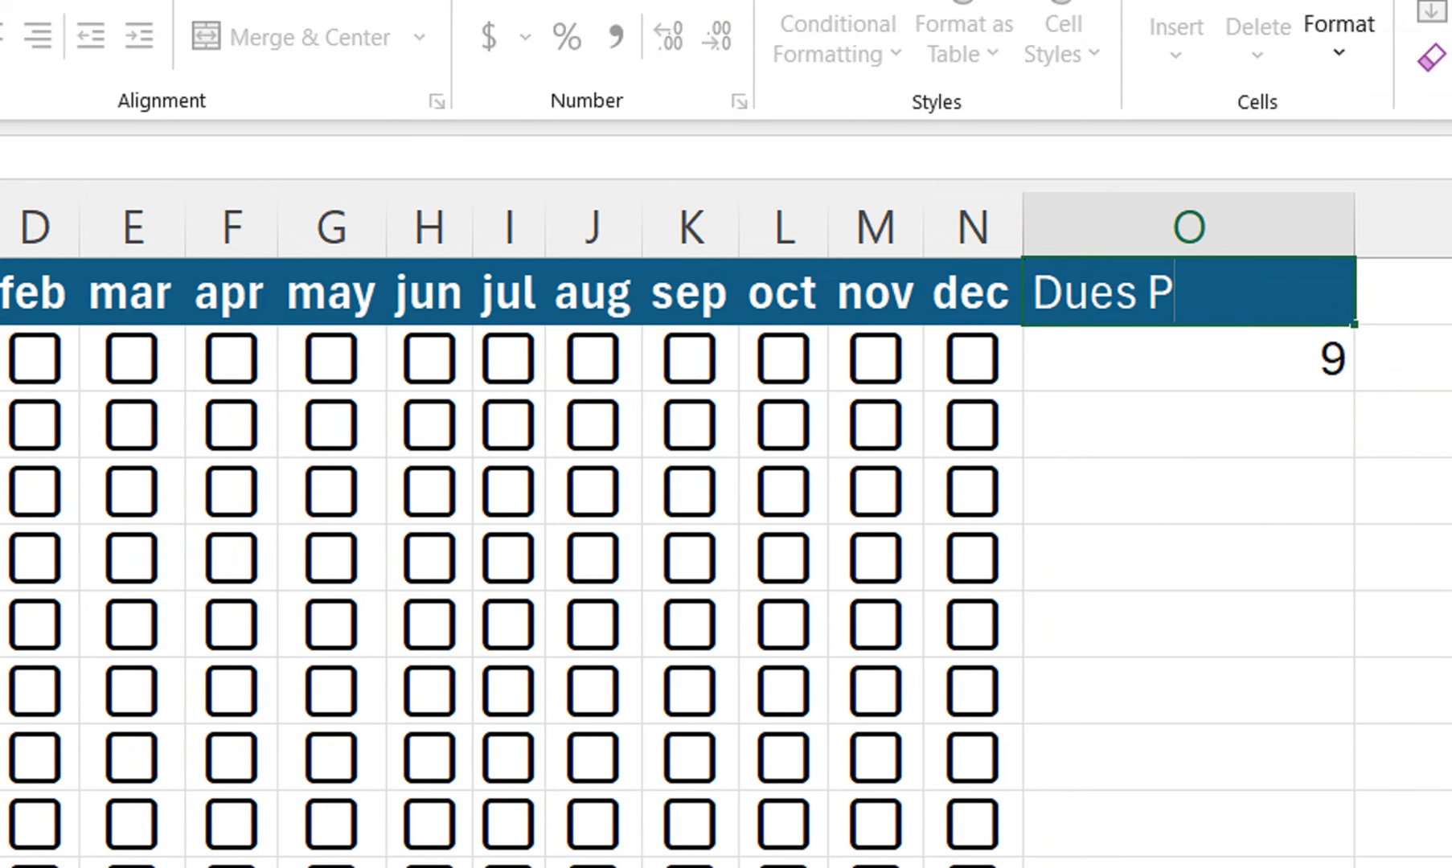
text(ending)
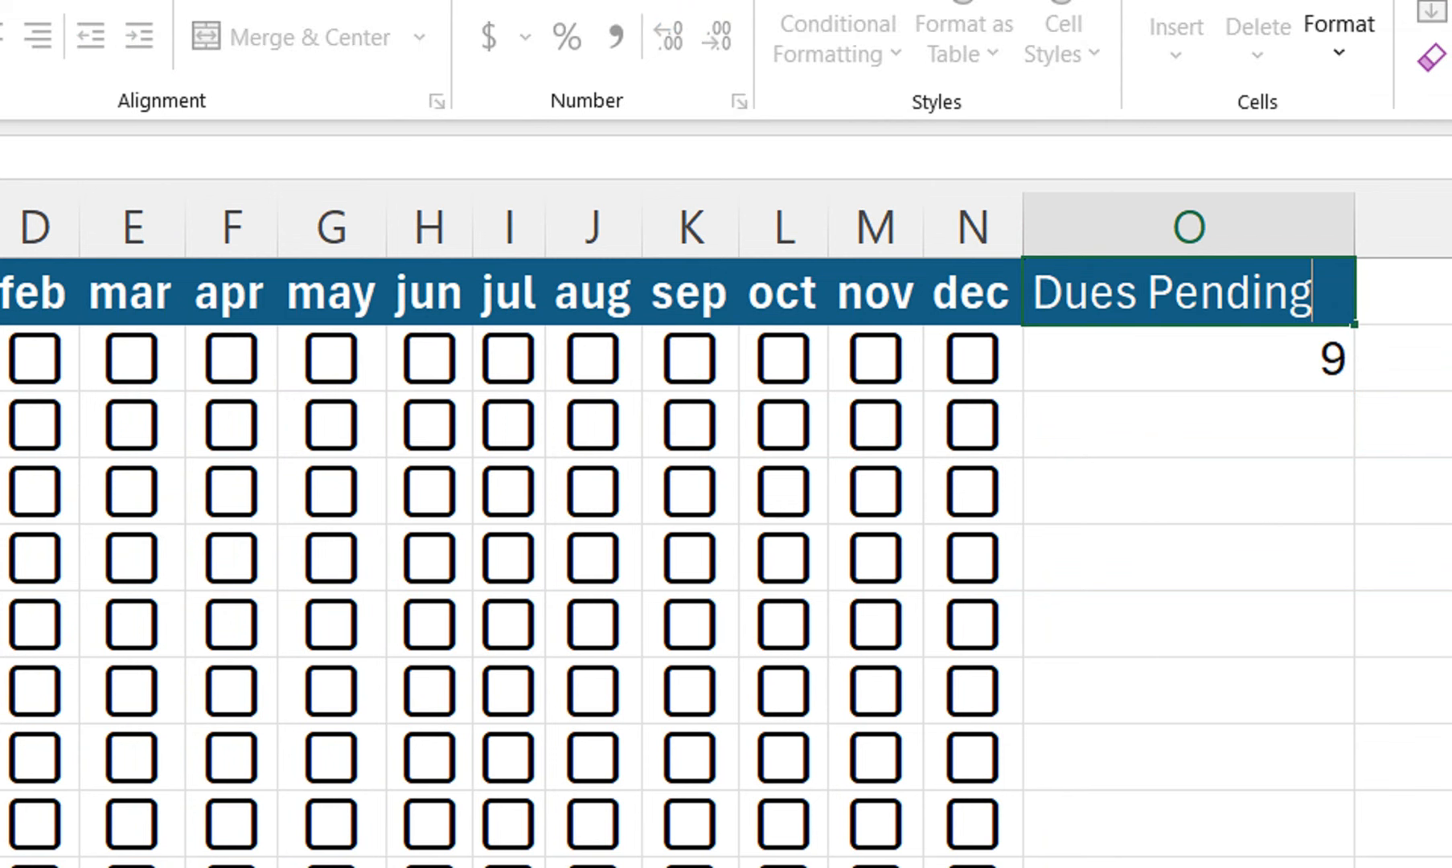
key(Return)
key(Up)
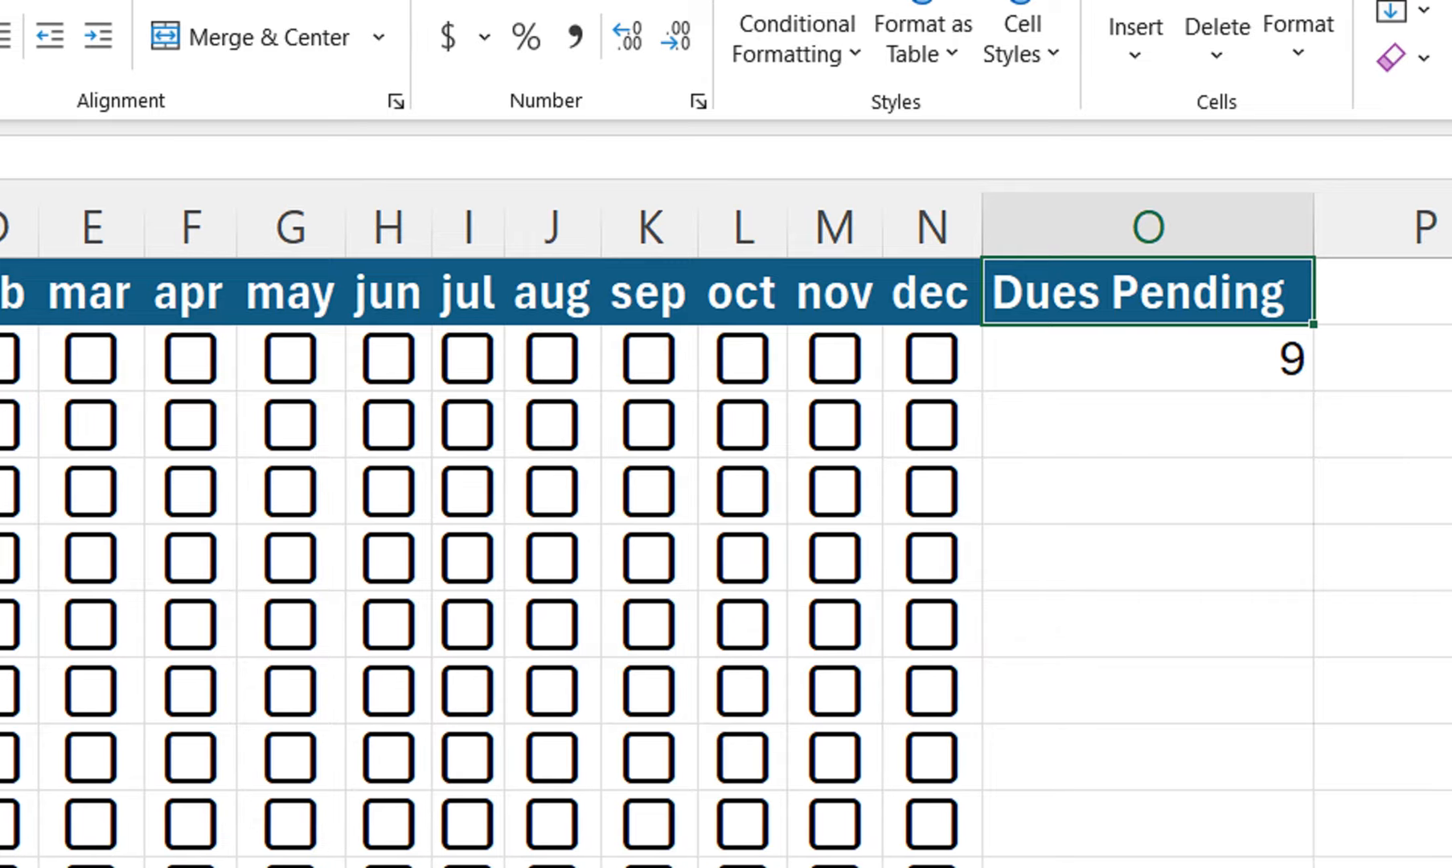
Fill the O2 formula down through row 11 and clear the extra copies below the listed records
key(Down)
double_click(1148, 392)
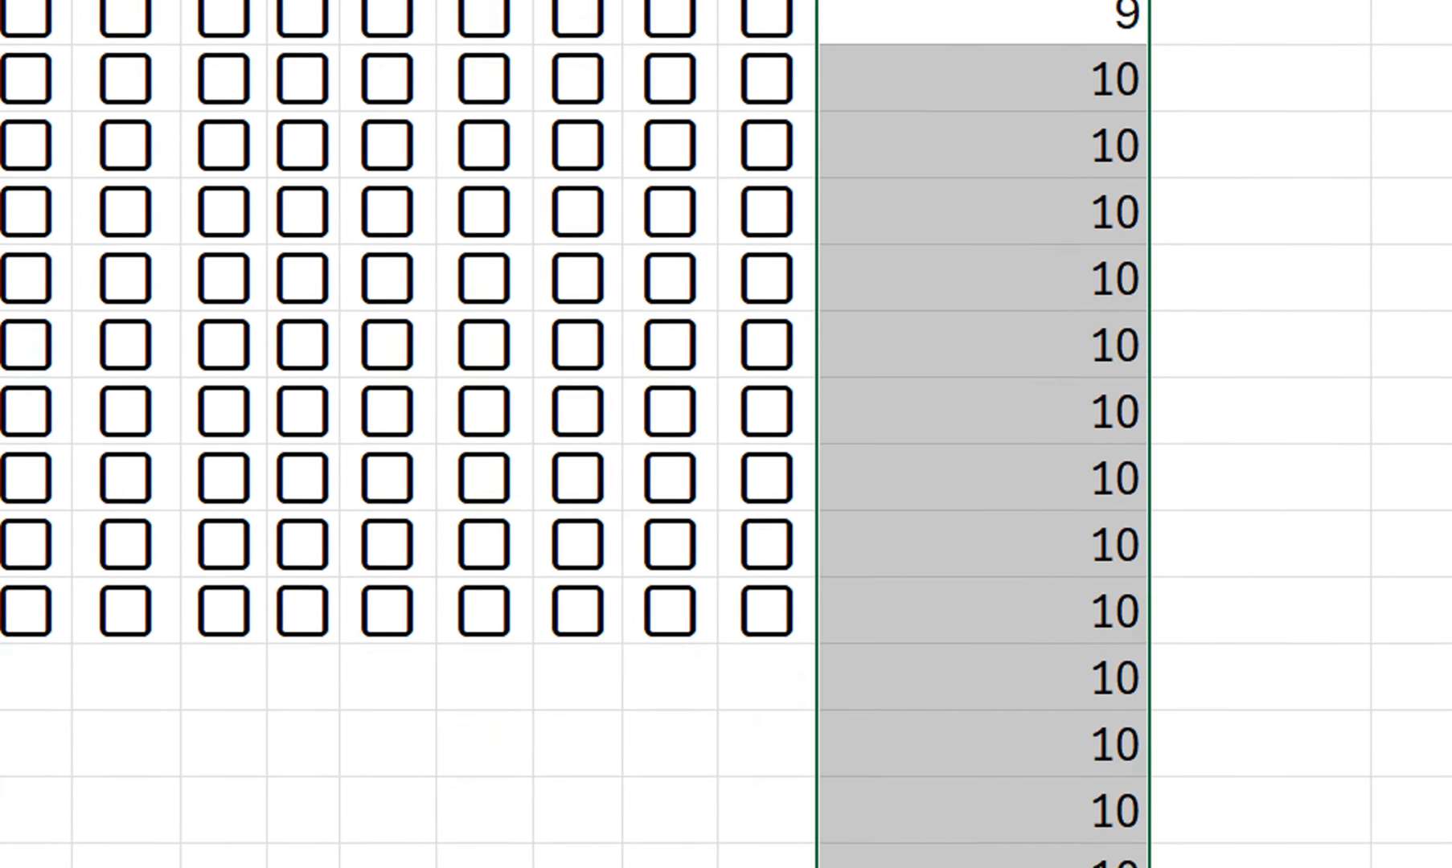
drag(983, 531, 983, 730)
key(Delete)
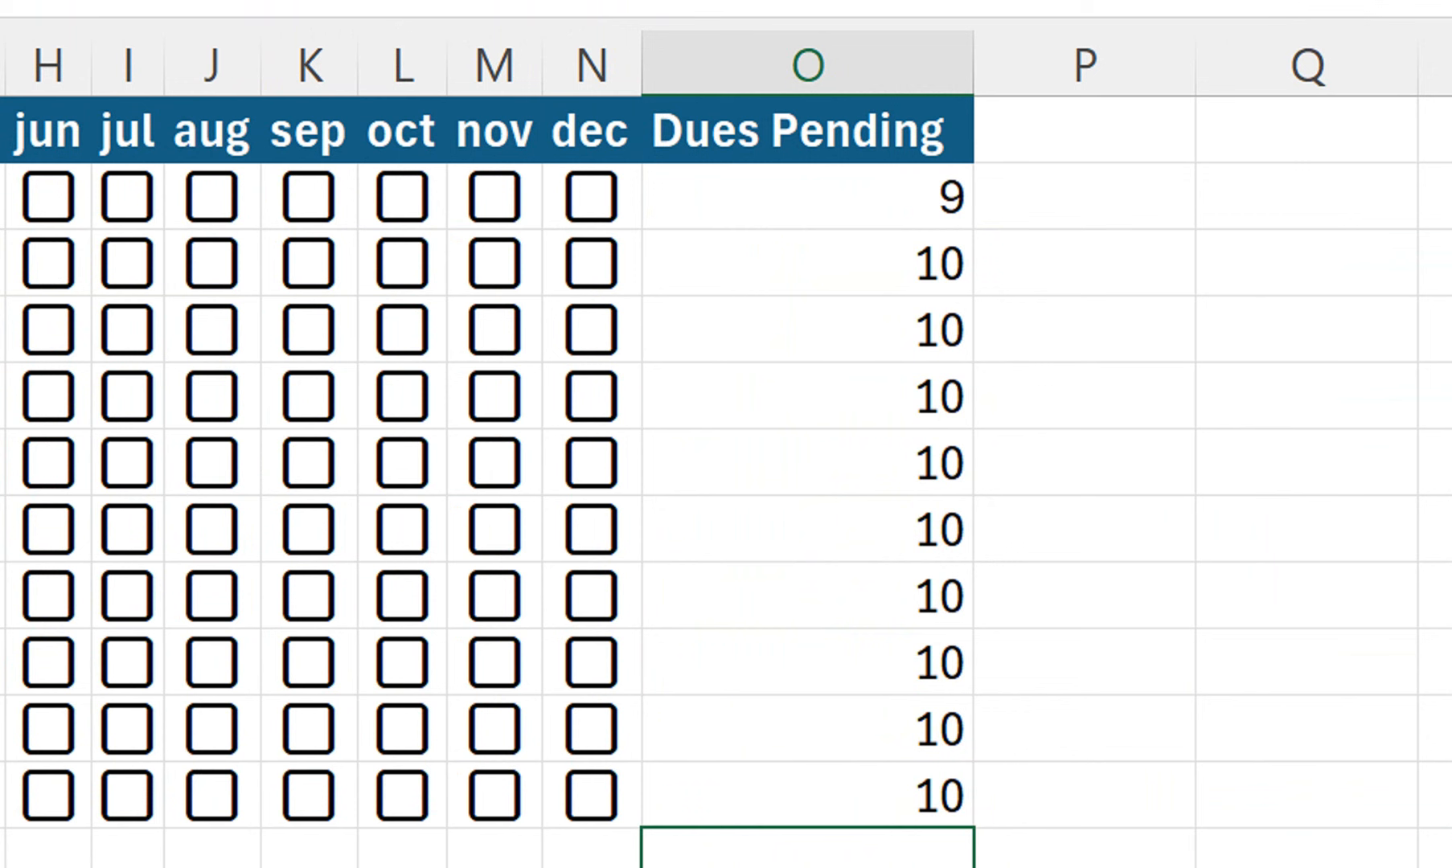
Check the feb through jun payment boxes in row 2
key(Right)
key(space)
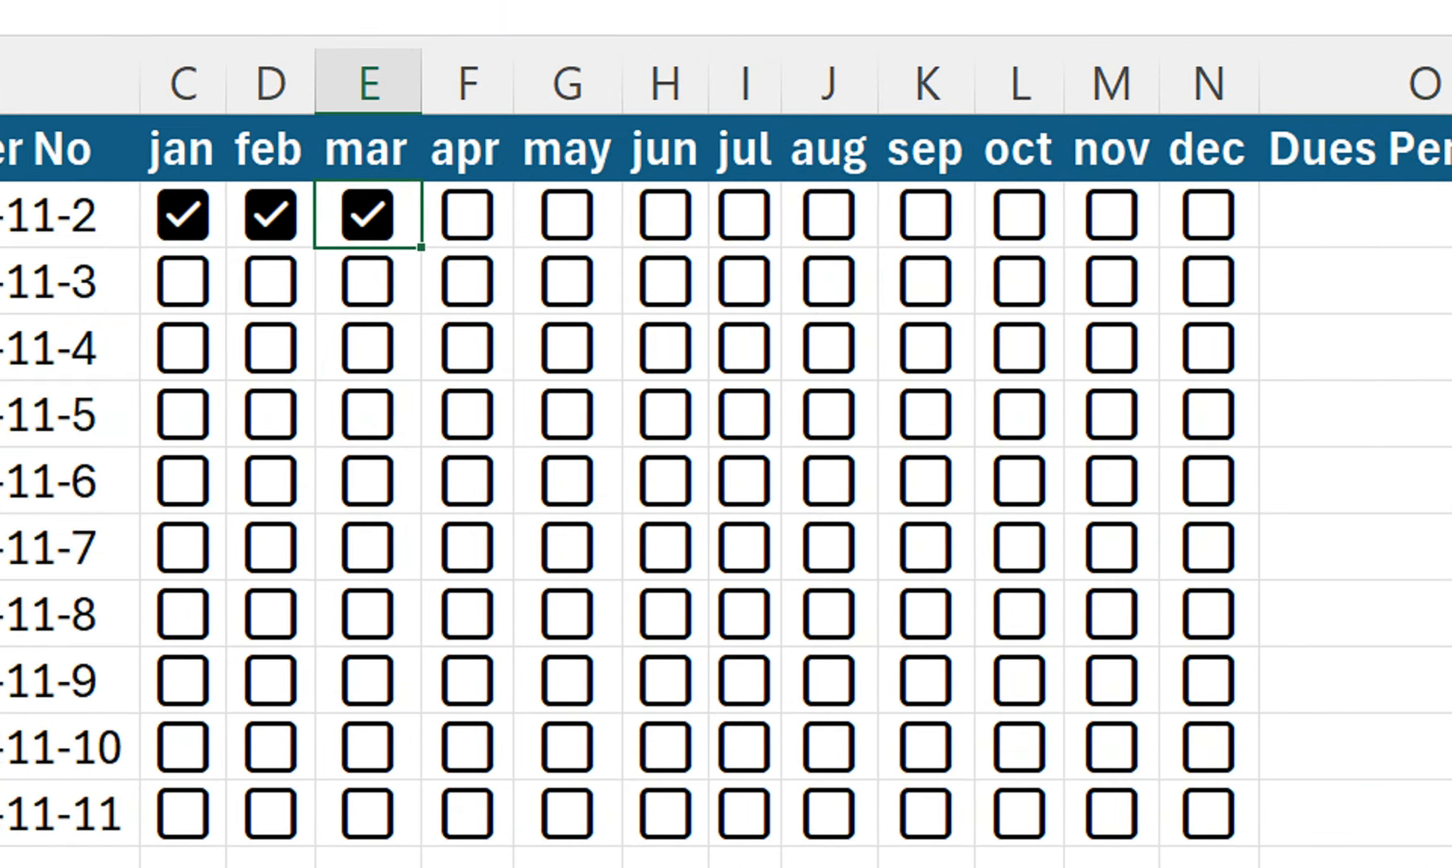
key(Right)
key(space)
key(Right)
key(space)
key(Right)
key(space)
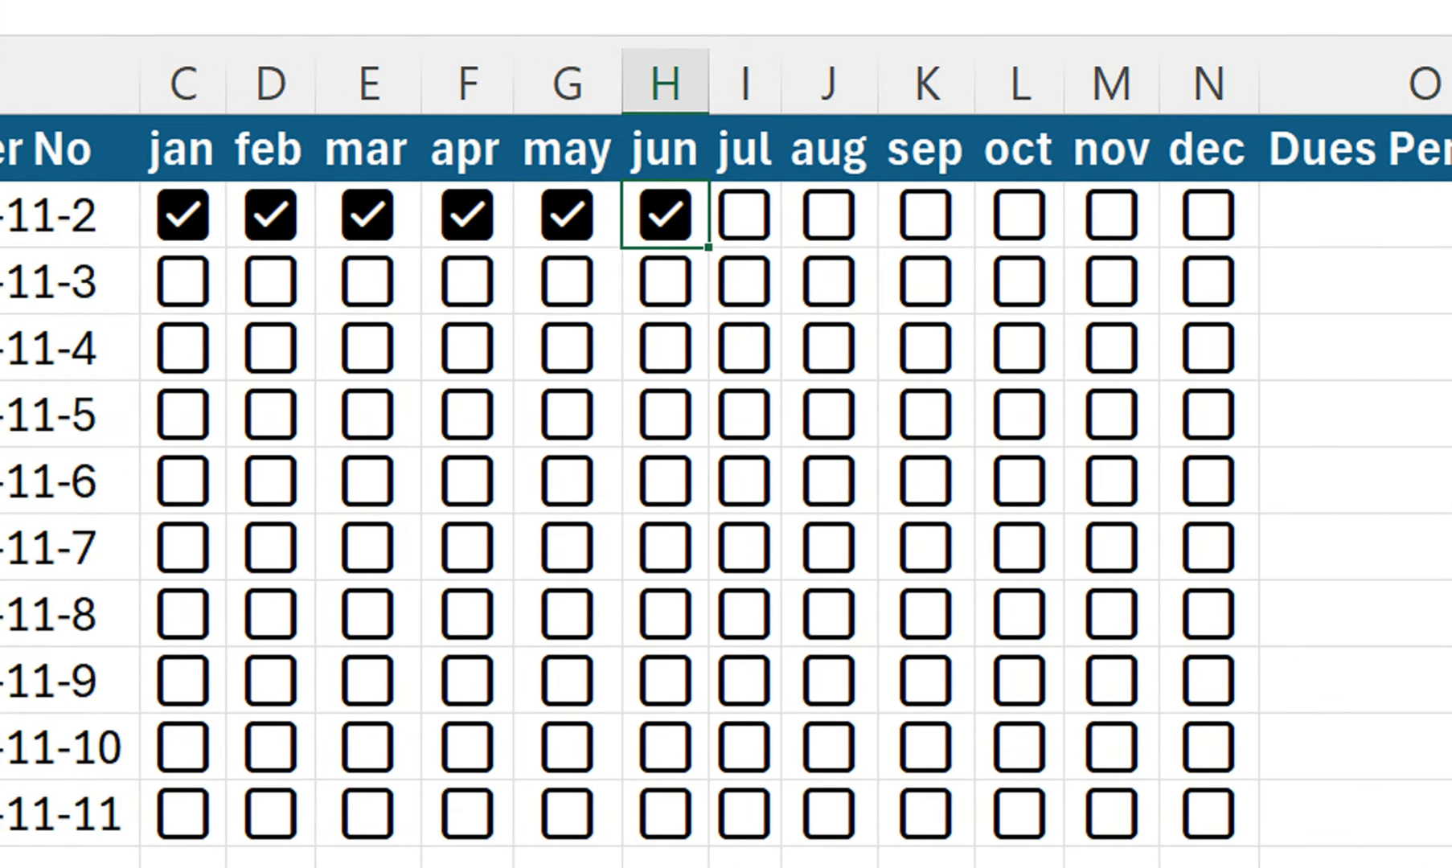
Check the jan through jun payment boxes in row 3
key(Down)
key(space)
key(Left)
key(space)
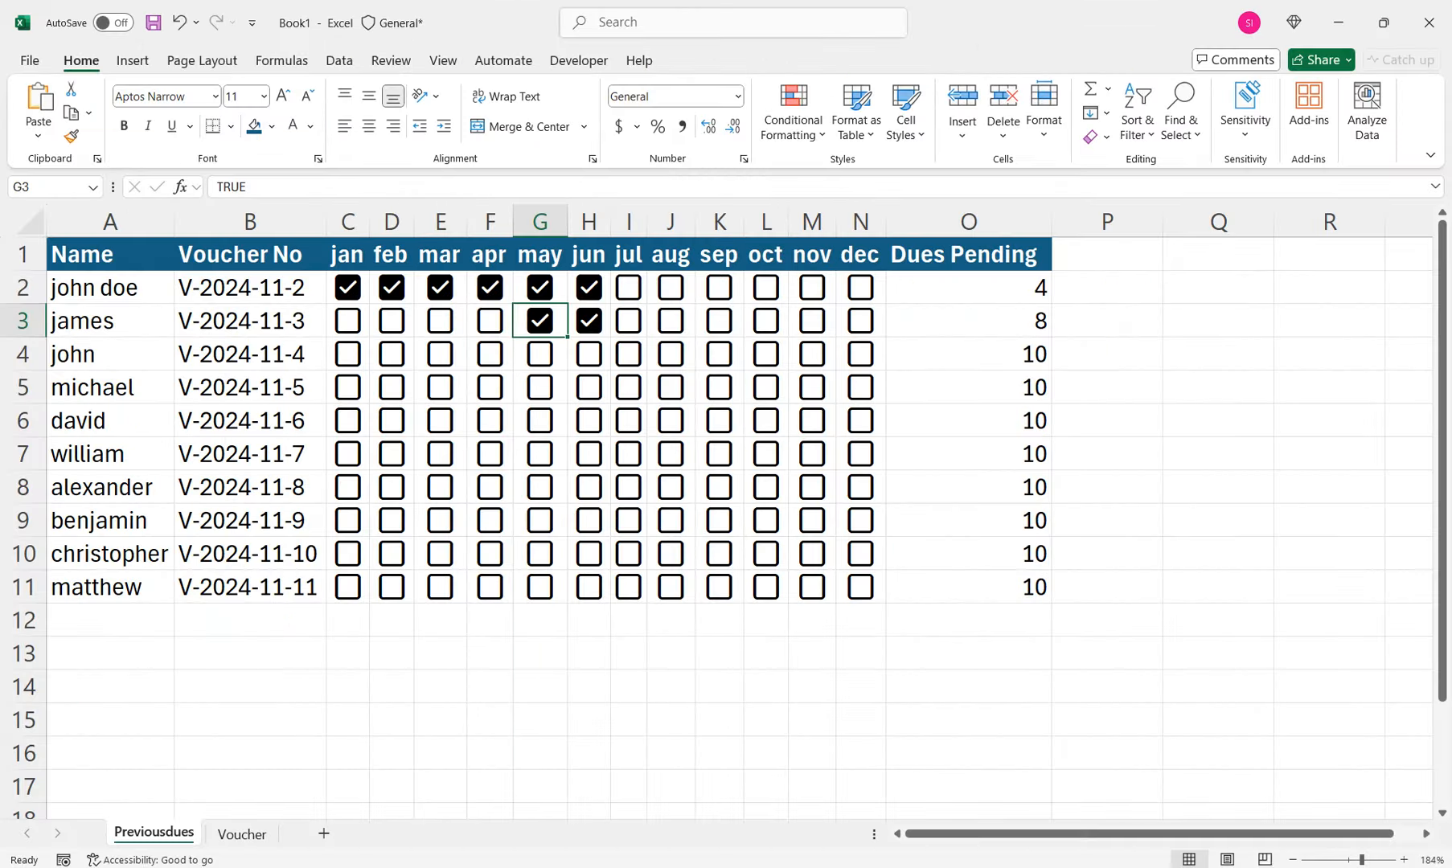
key(Left)
key(space)
key(Left)
key(space)
key(Left)
key(space)
key(Left)
key(space)
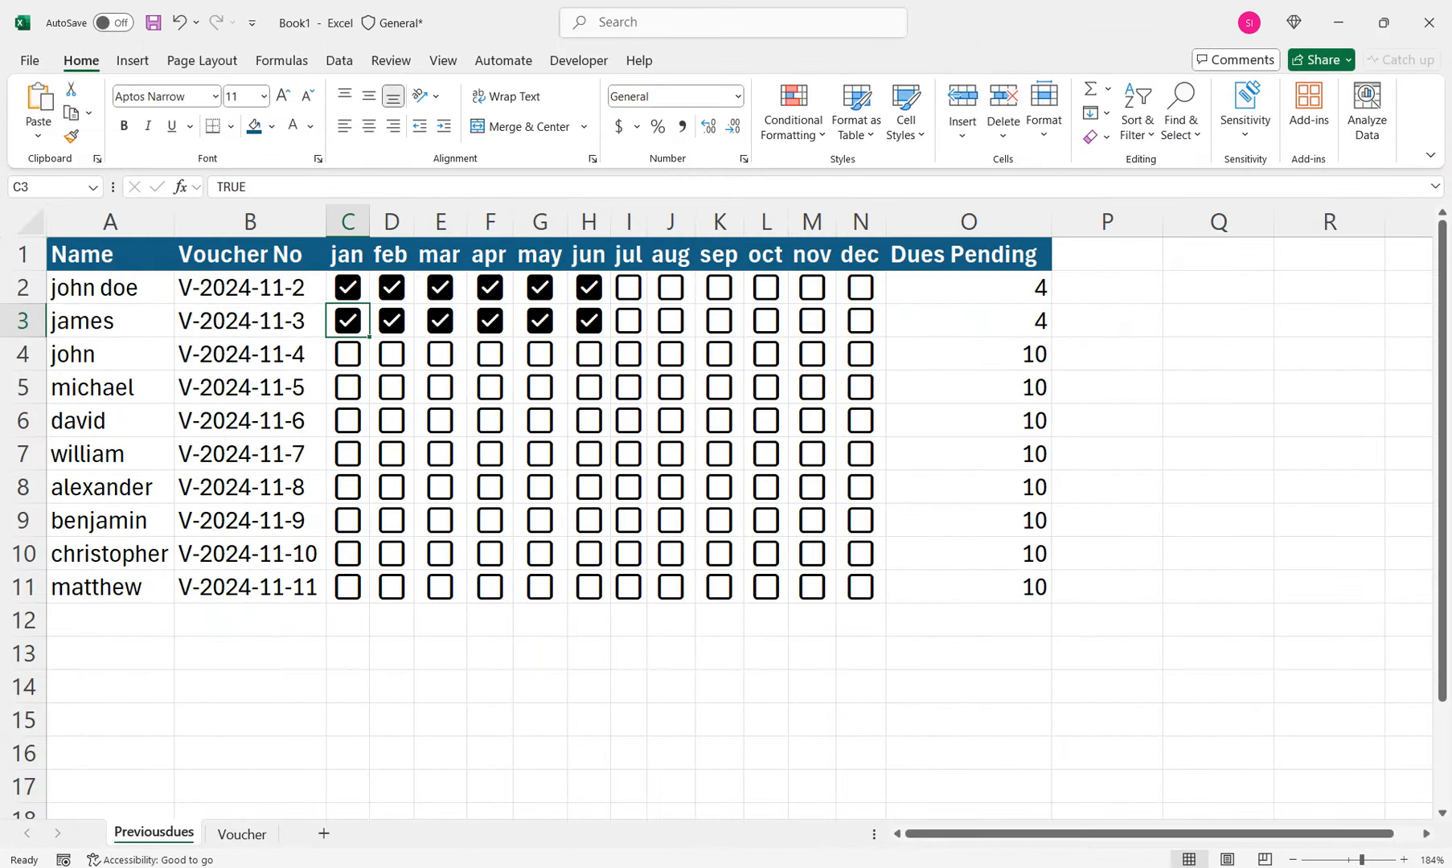
Check the jan box in row 4 and the jan through apr boxes in row 5
key(Down)
key(space)
key(Down)
key(Right)
key(space)
key(Right)
key(space)
key(Right)
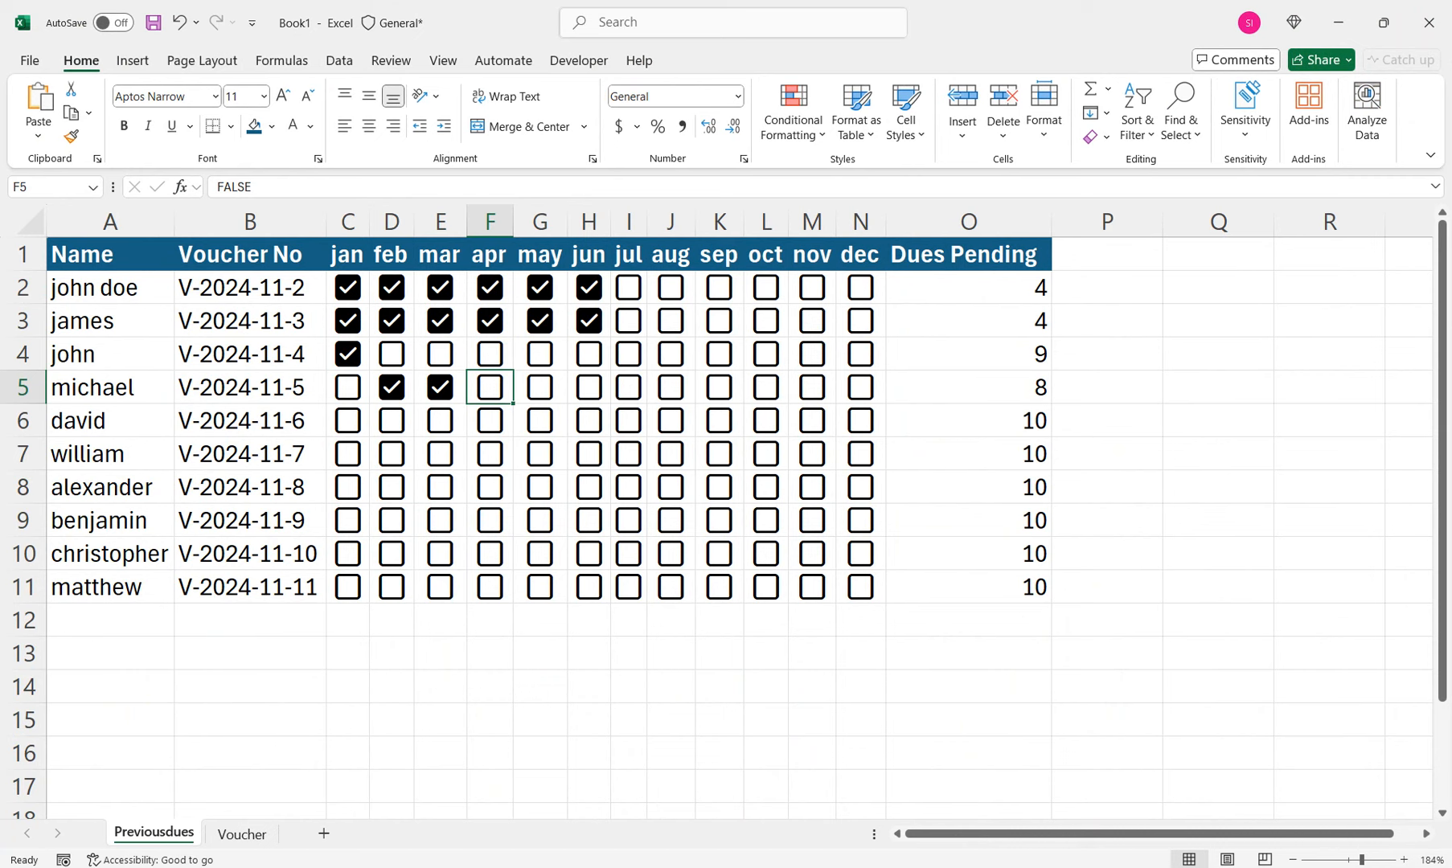
key(space)
key(Left)
key(Left)
key(Left)
key(space)
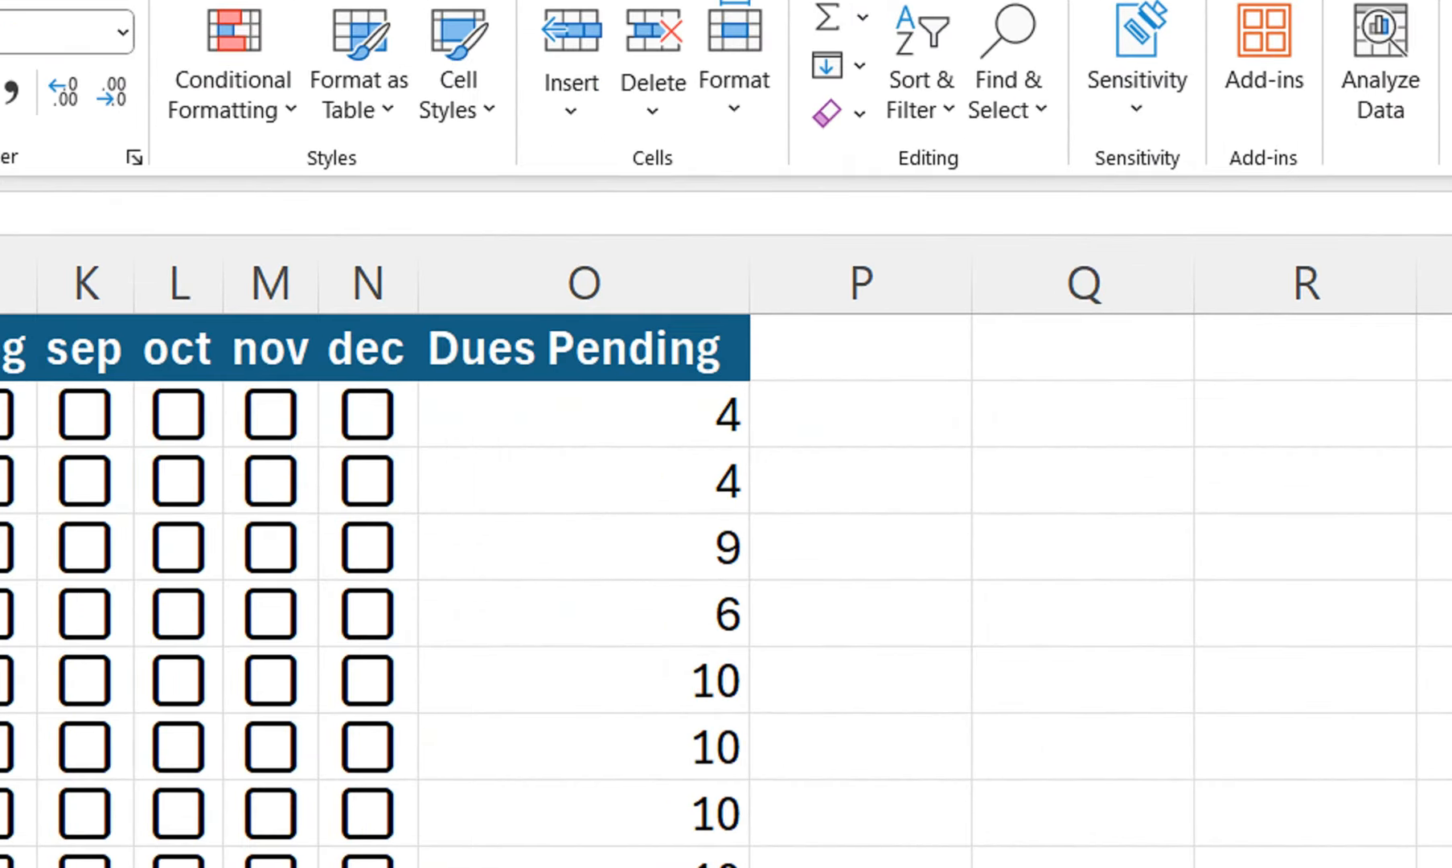
Center the contents of the Dues Pending column and check the jul through oct boxes in row 2
click(584, 283)
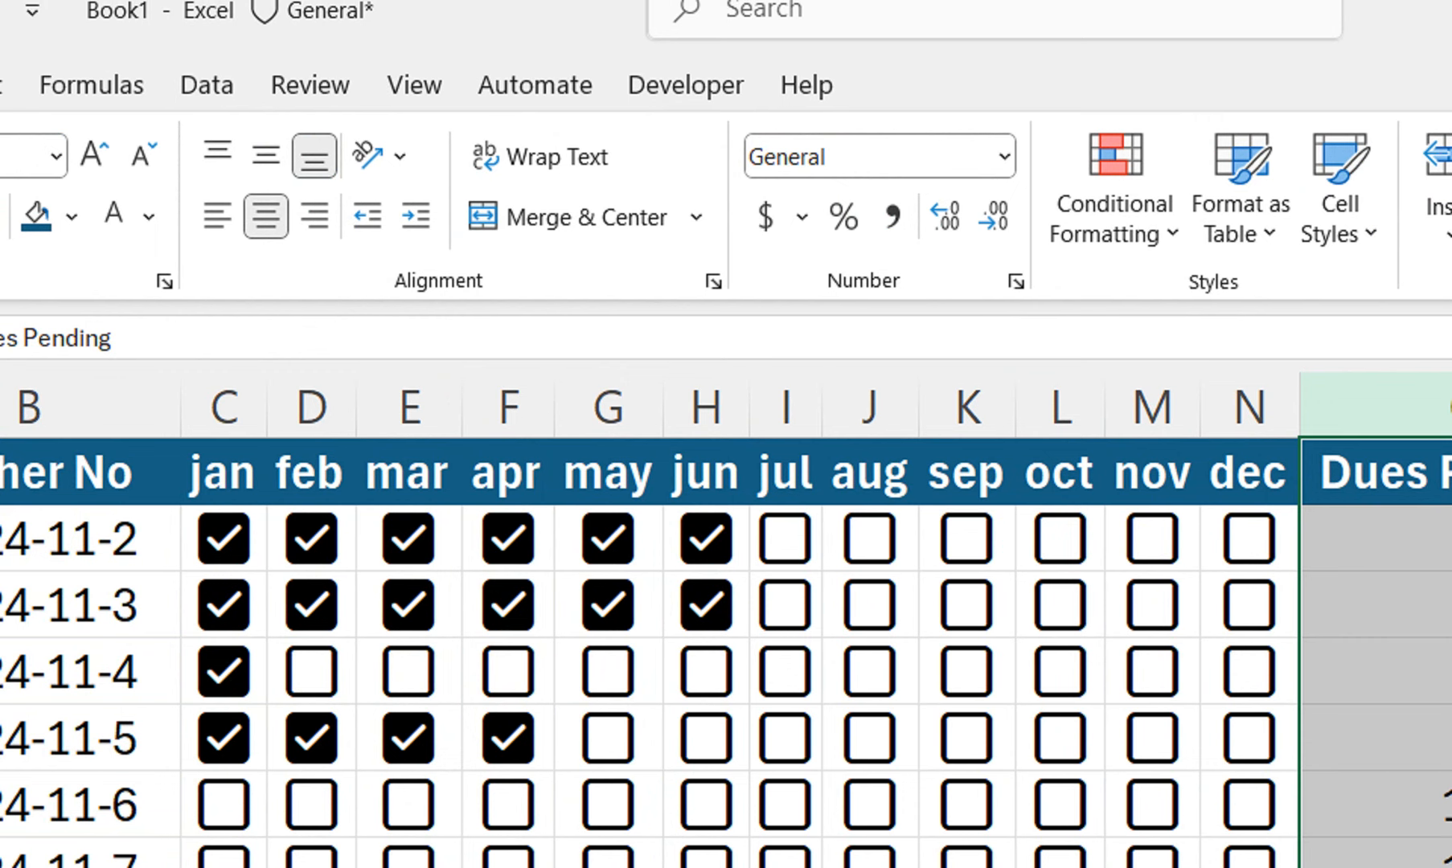
key(space)
key(Right)
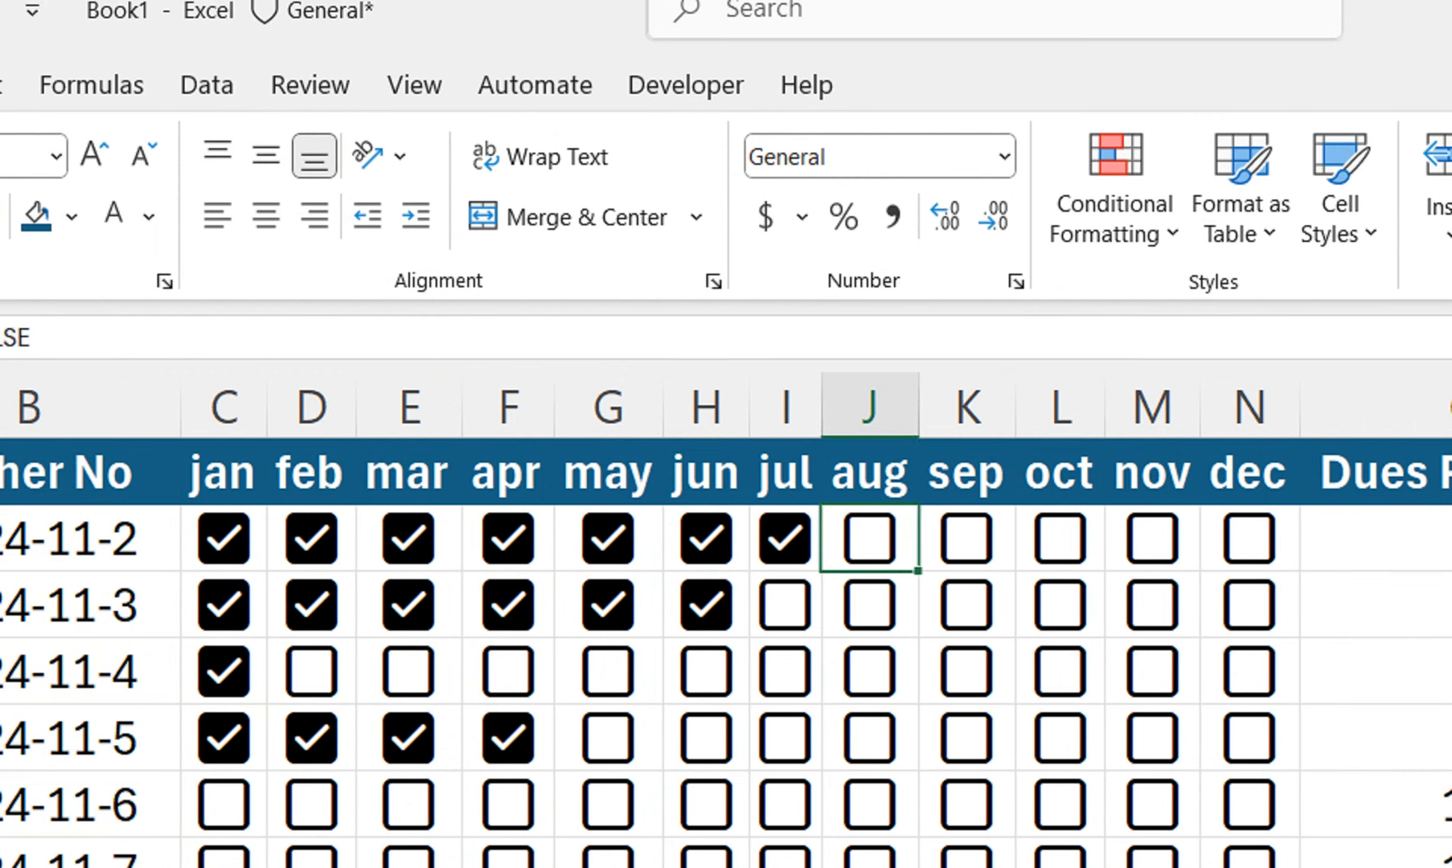
key(space)
key(Right)
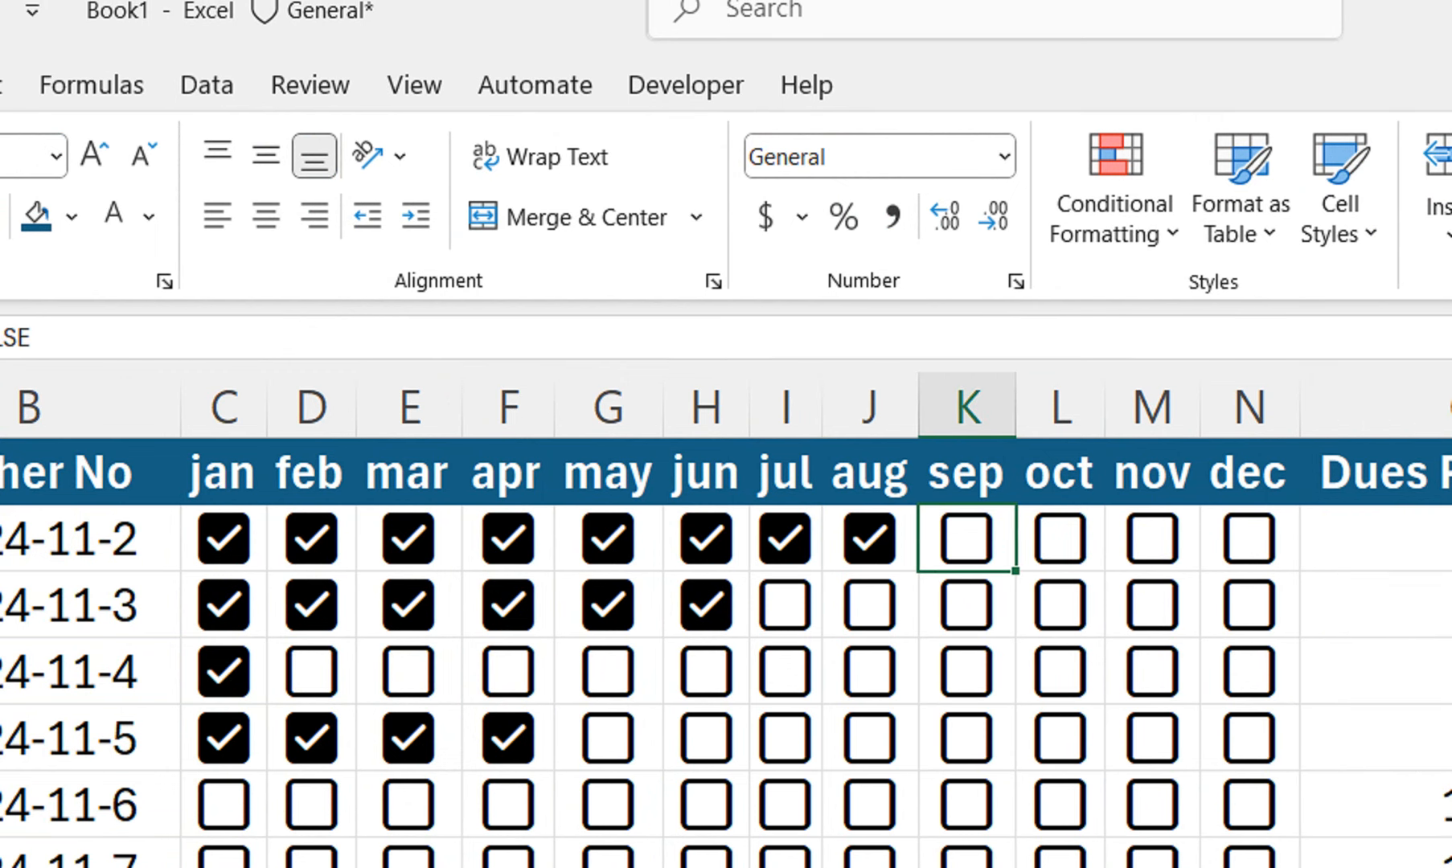
key(space)
key(Right)
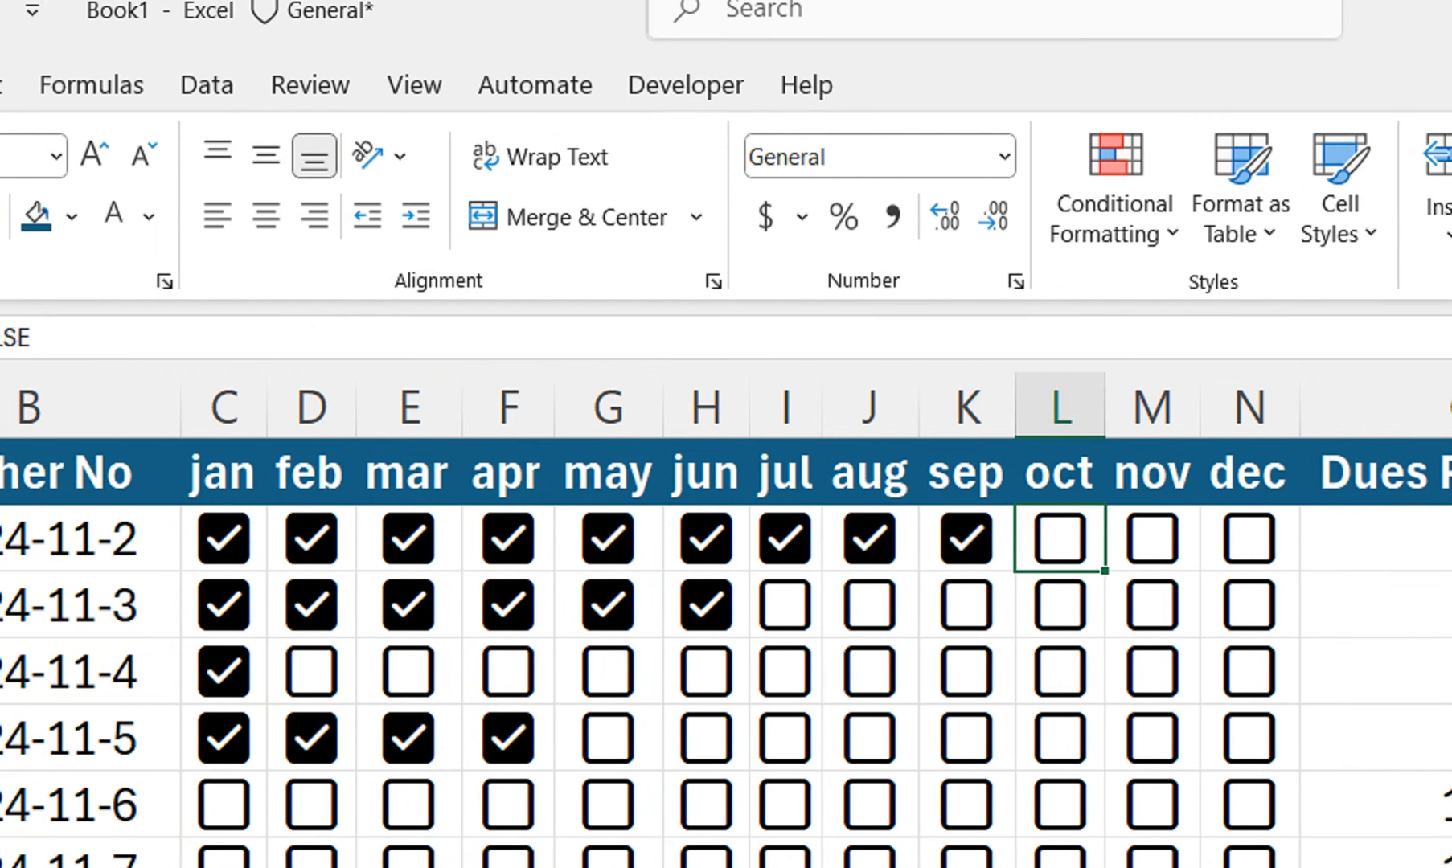
key(space)
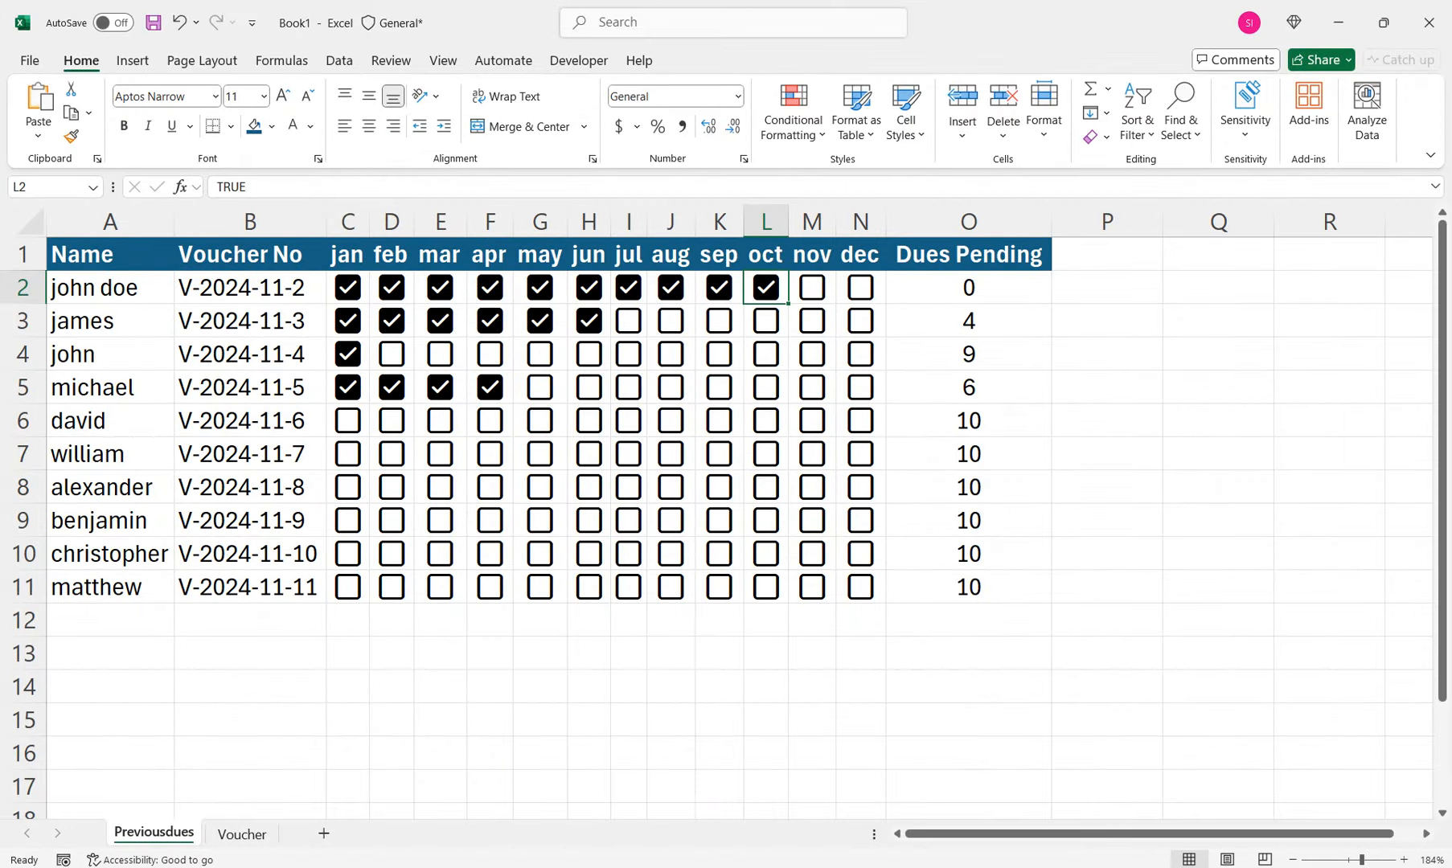
Check the jan through apr payment boxes in row 6
click(489, 420)
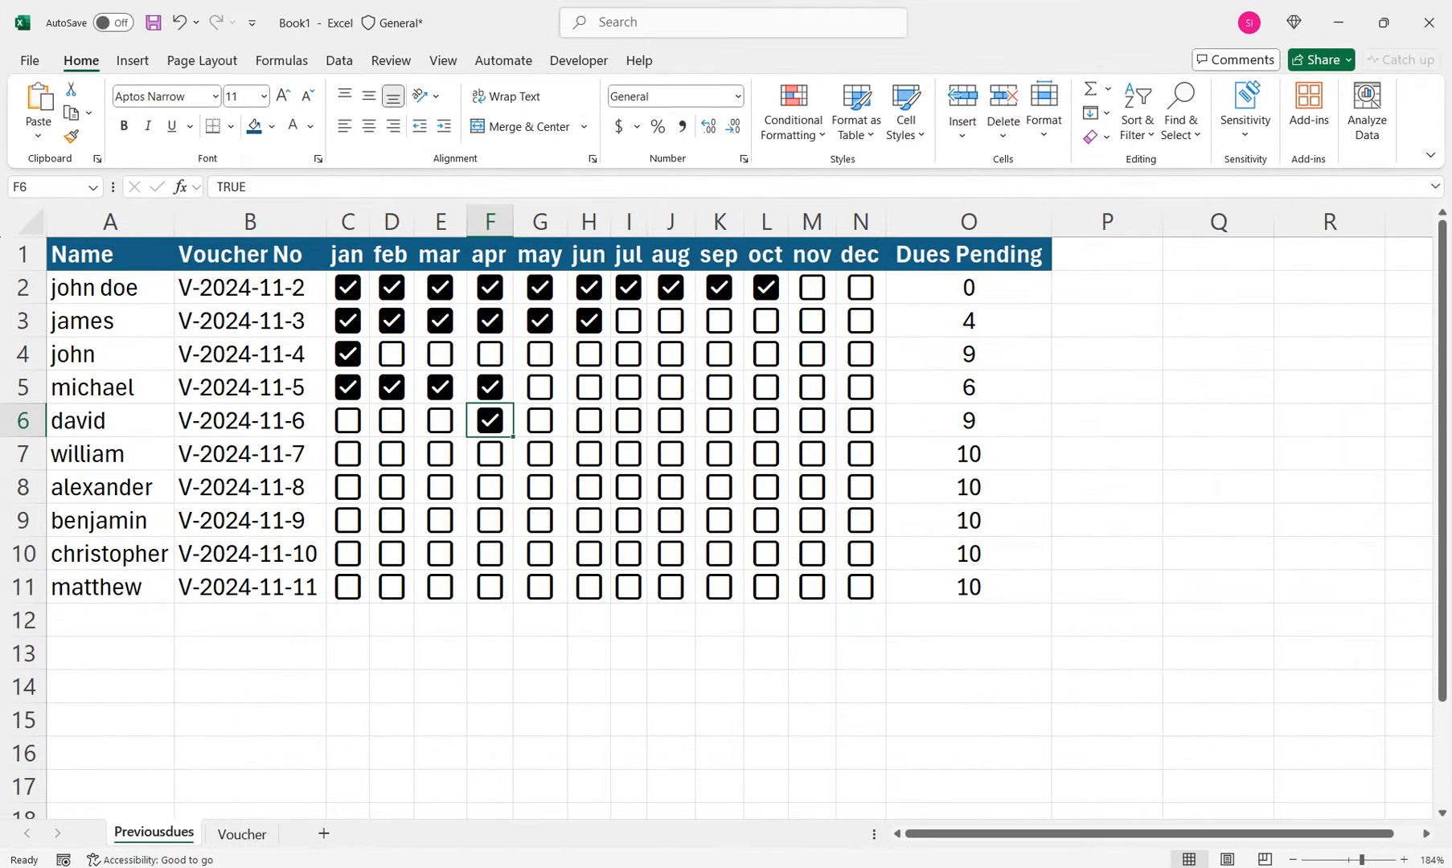
key(Left)
key(space)
key(Left)
key(space)
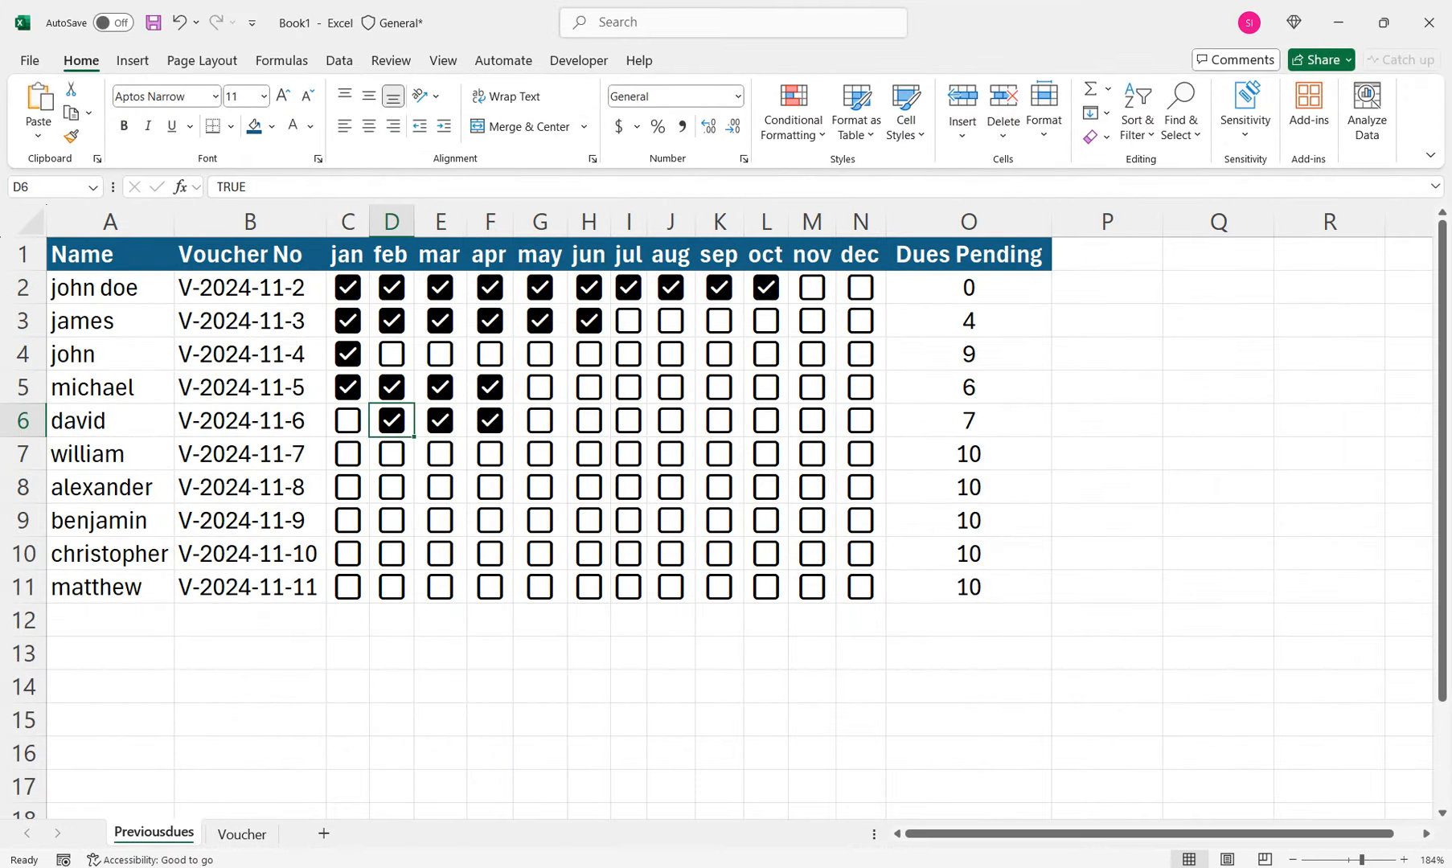
key(Left)
key(space)
Check the jan through jun payment boxes in row 7
key(Down)
key(space)
key(Right)
key(space)
key(Right)
key(space)
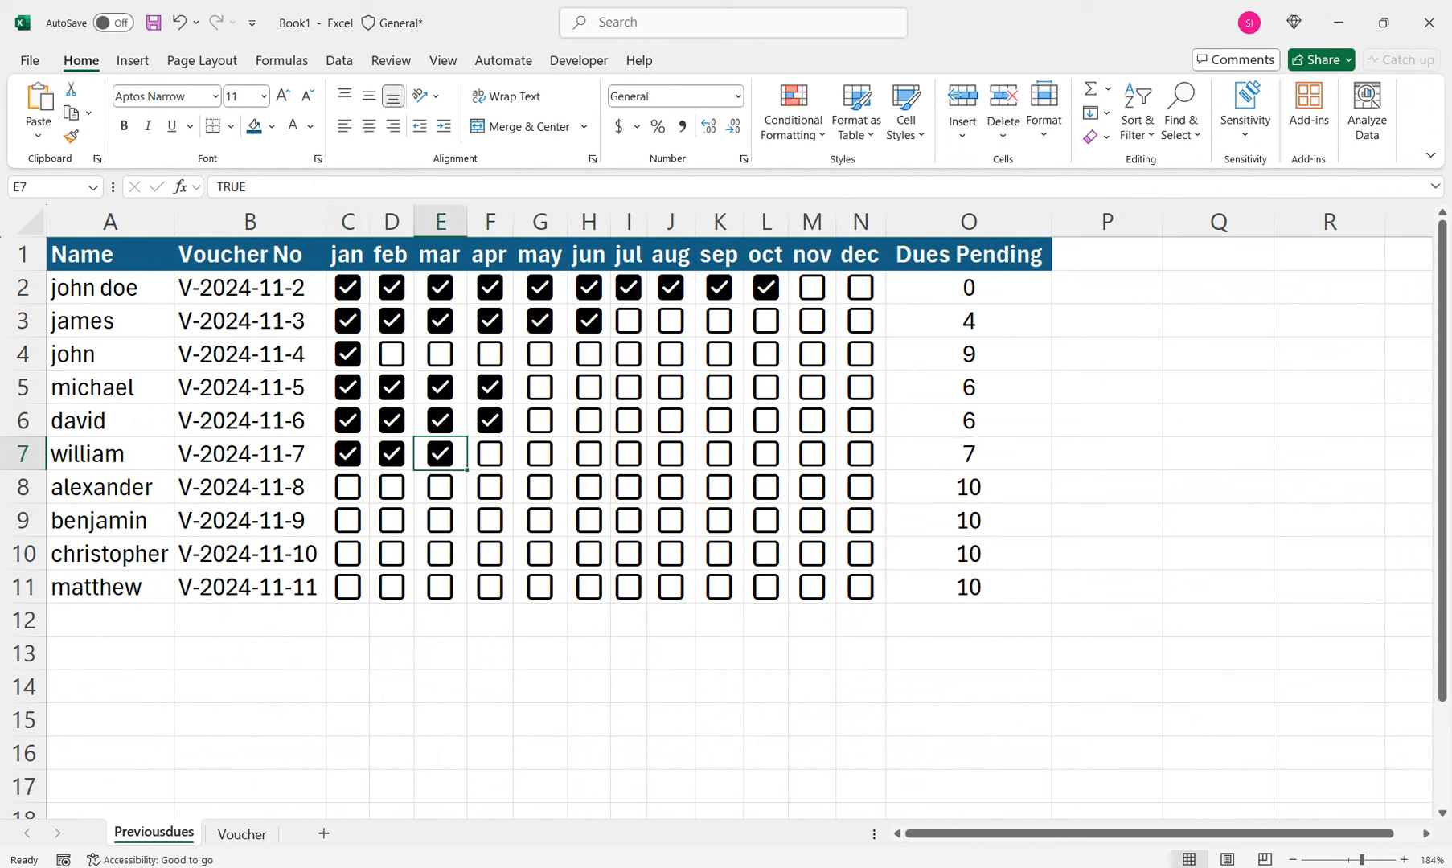
key(Right)
key(Right)
key(Right)
key(space)
key(Left)
key(space)
key(Left)
key(space)
Check the jan through jun payment boxes in row 8
key(Down)
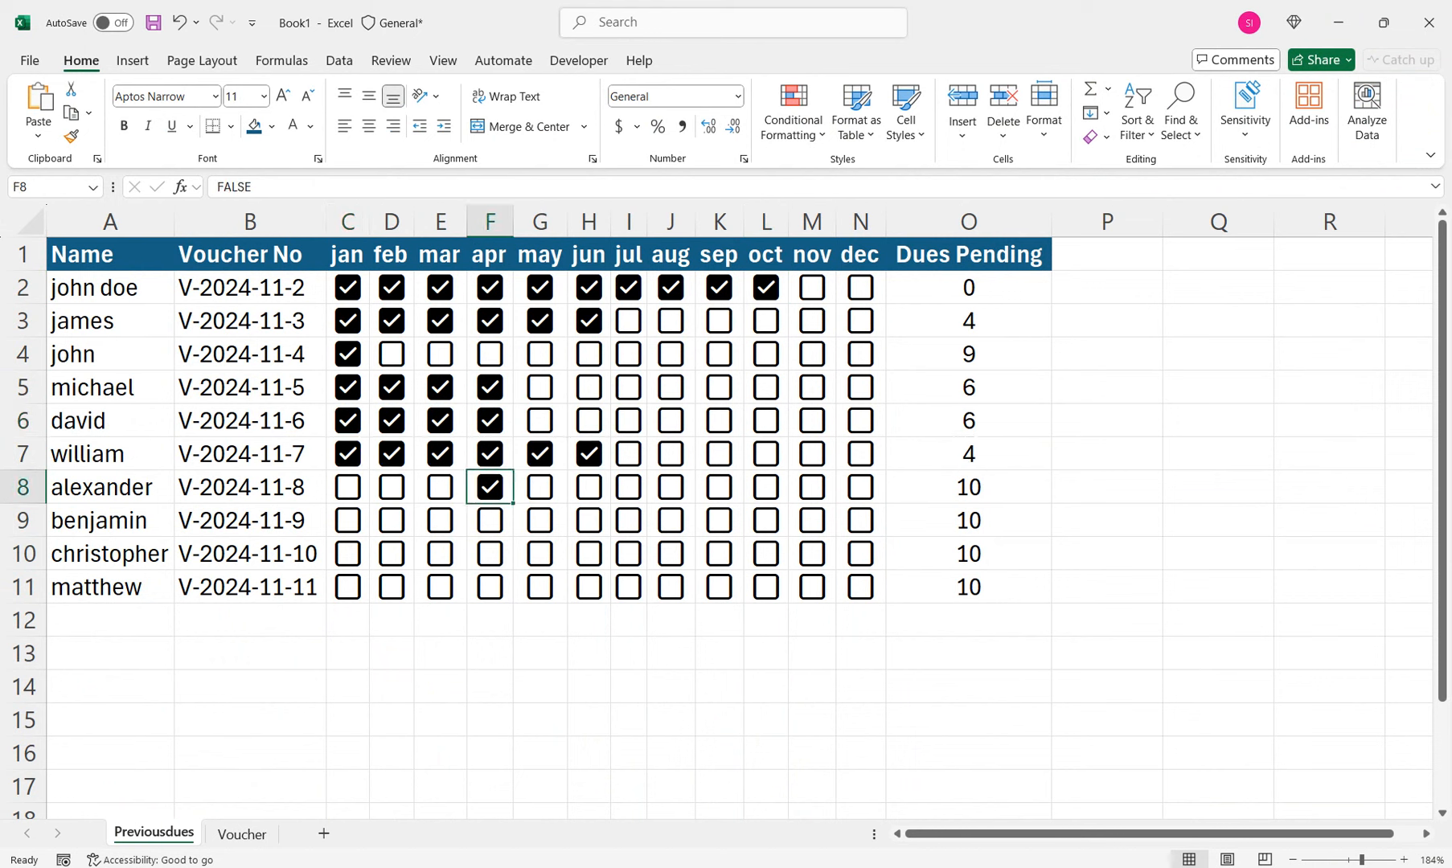
key(space)
key(Left)
key(space)
key(Left)
key(Left)
key(space)
key(Right)
key(space)
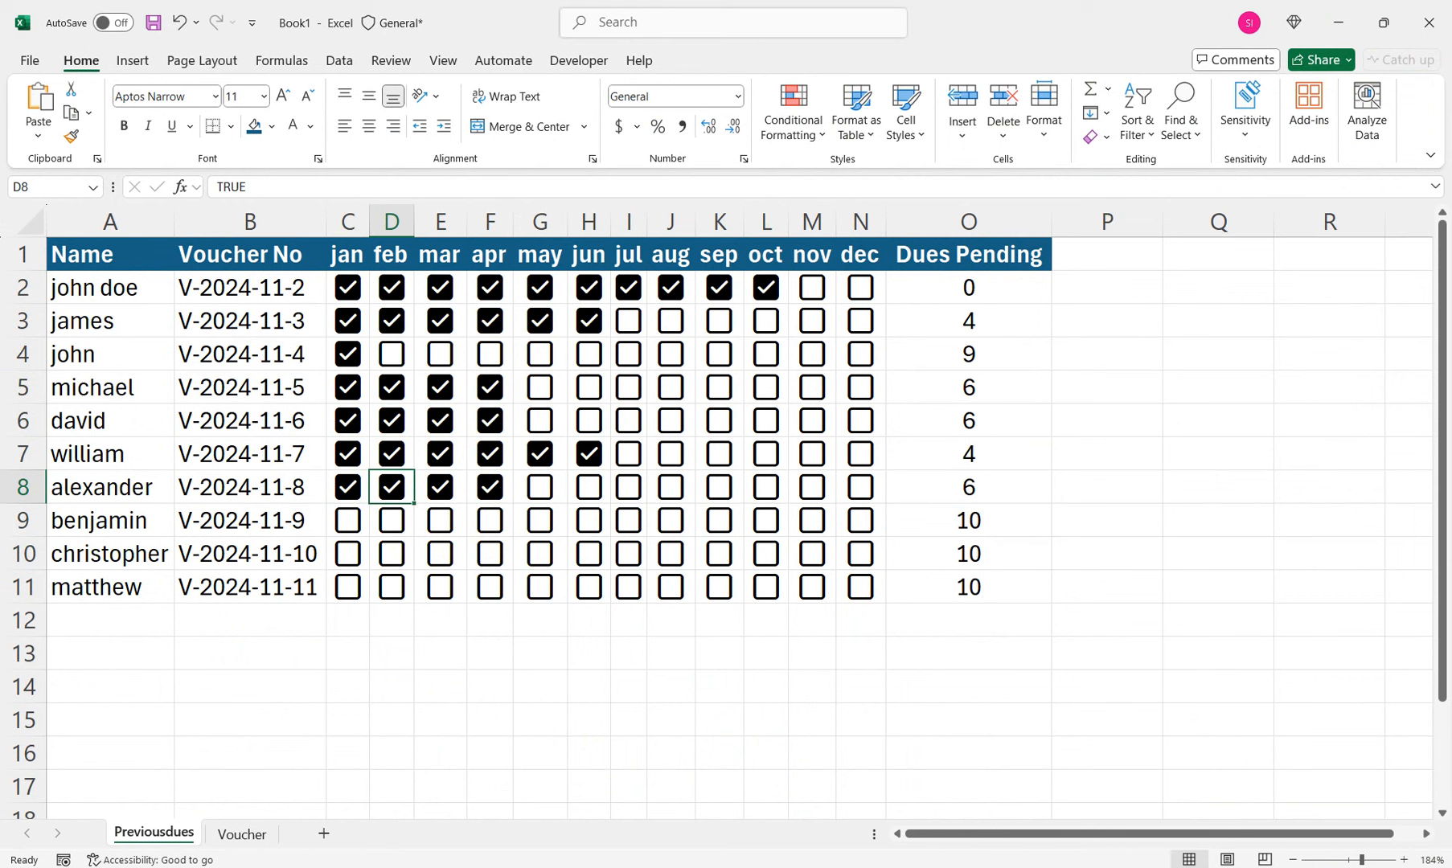
key(Right)
key(Right)
key(Right)
key(Right)
key(space)
key(Left)
key(space)
Check the jan through may payment boxes in row 9
key(Down)
key(space)
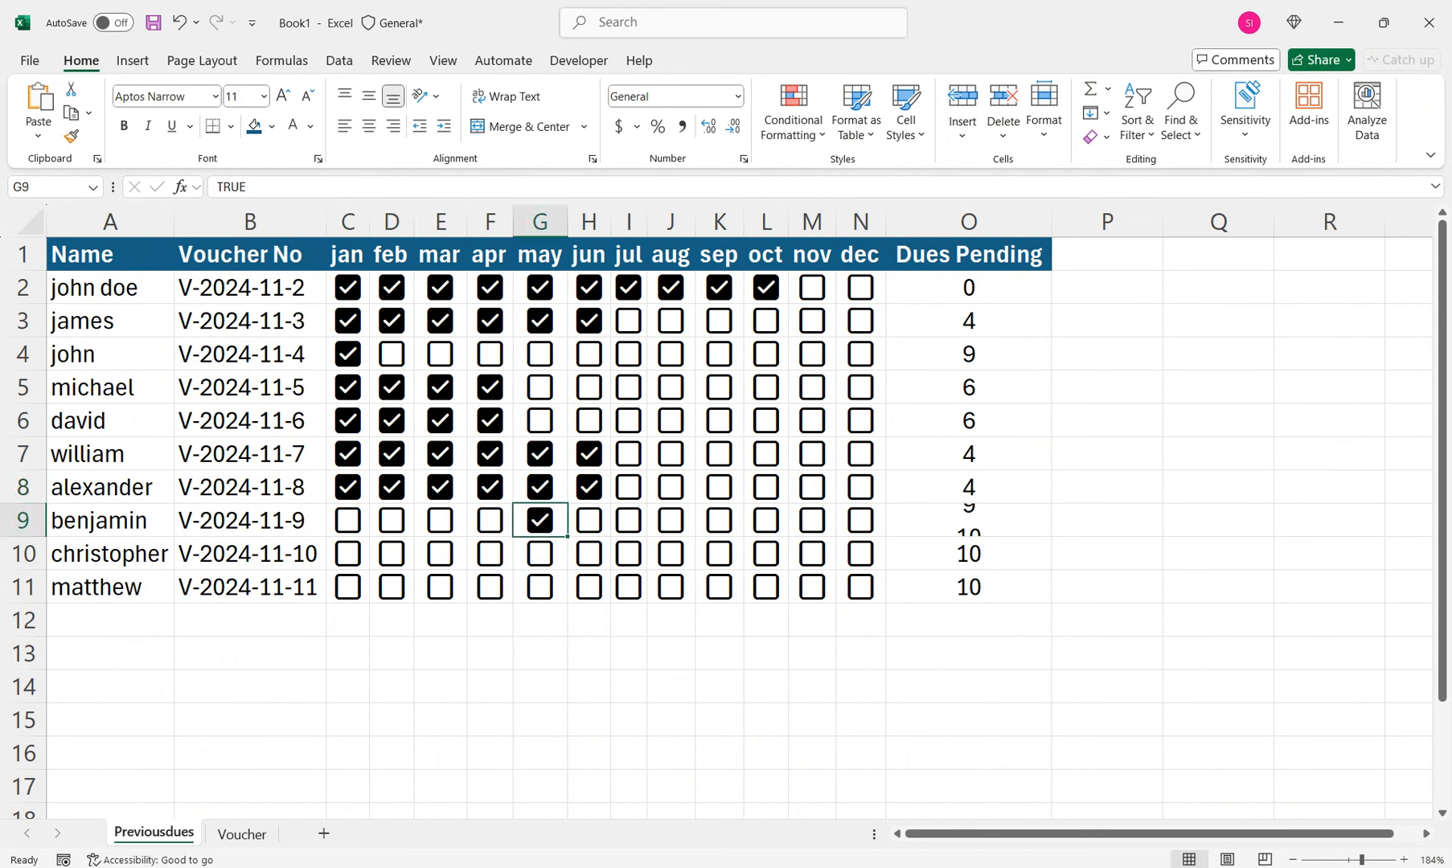
key(Left)
key(Left)
key(Right)
key(space)
key(Left)
key(space)
key(Left)
key(space)
key(Left)
key(space)
Check the jan through jul payment boxes in row 10
key(Down)
key(space)
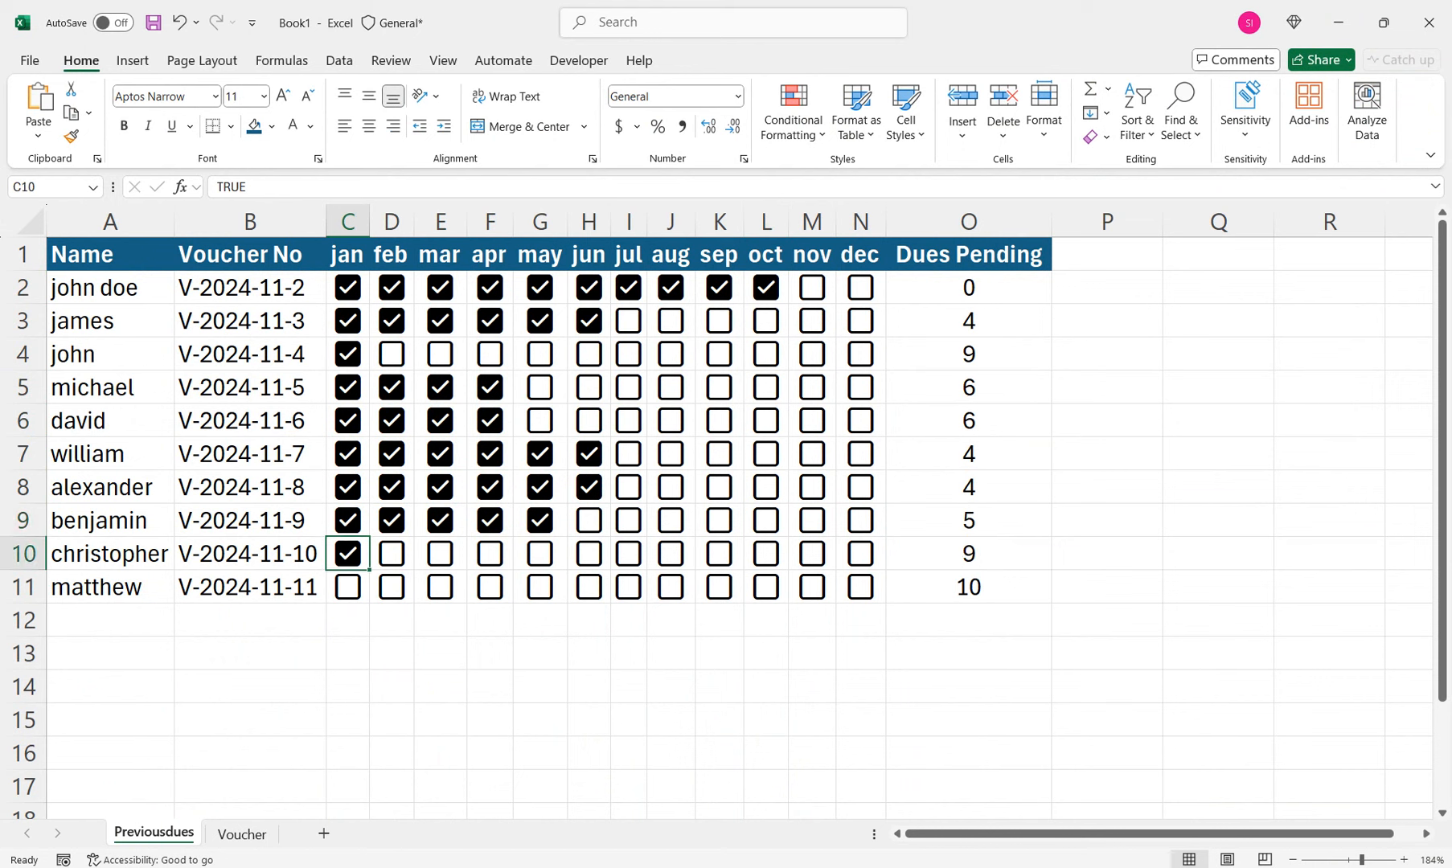
key(Right)
key(space)
key(Right)
key(space)
key(Right)
key(space)
key(Right)
key(space)
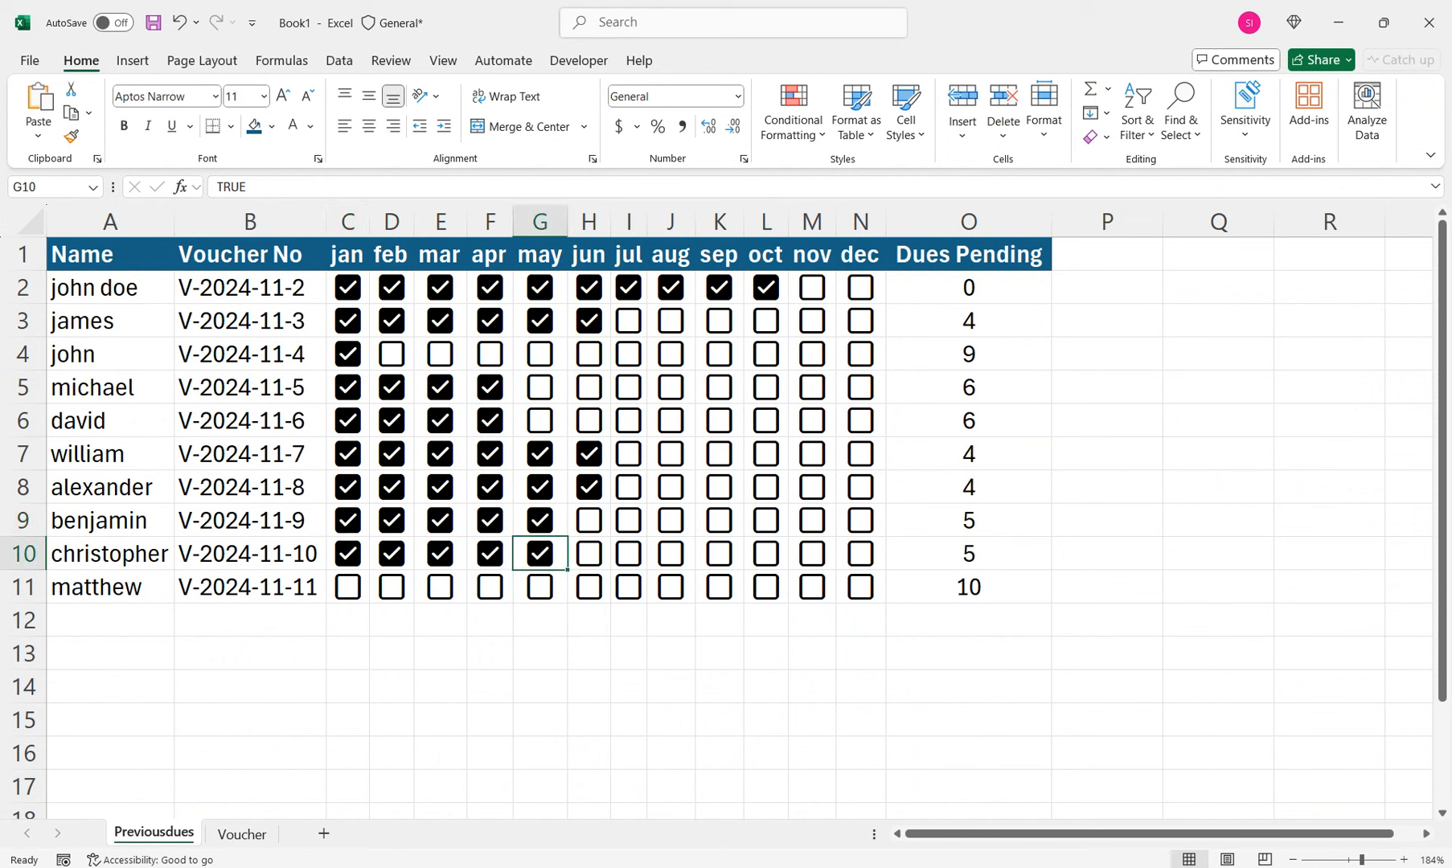
key(Right)
key(space)
key(Right)
key(space)
Check the jul box in row 9 and the aug boxes in rows 8 through 10
key(Up)
key(space)
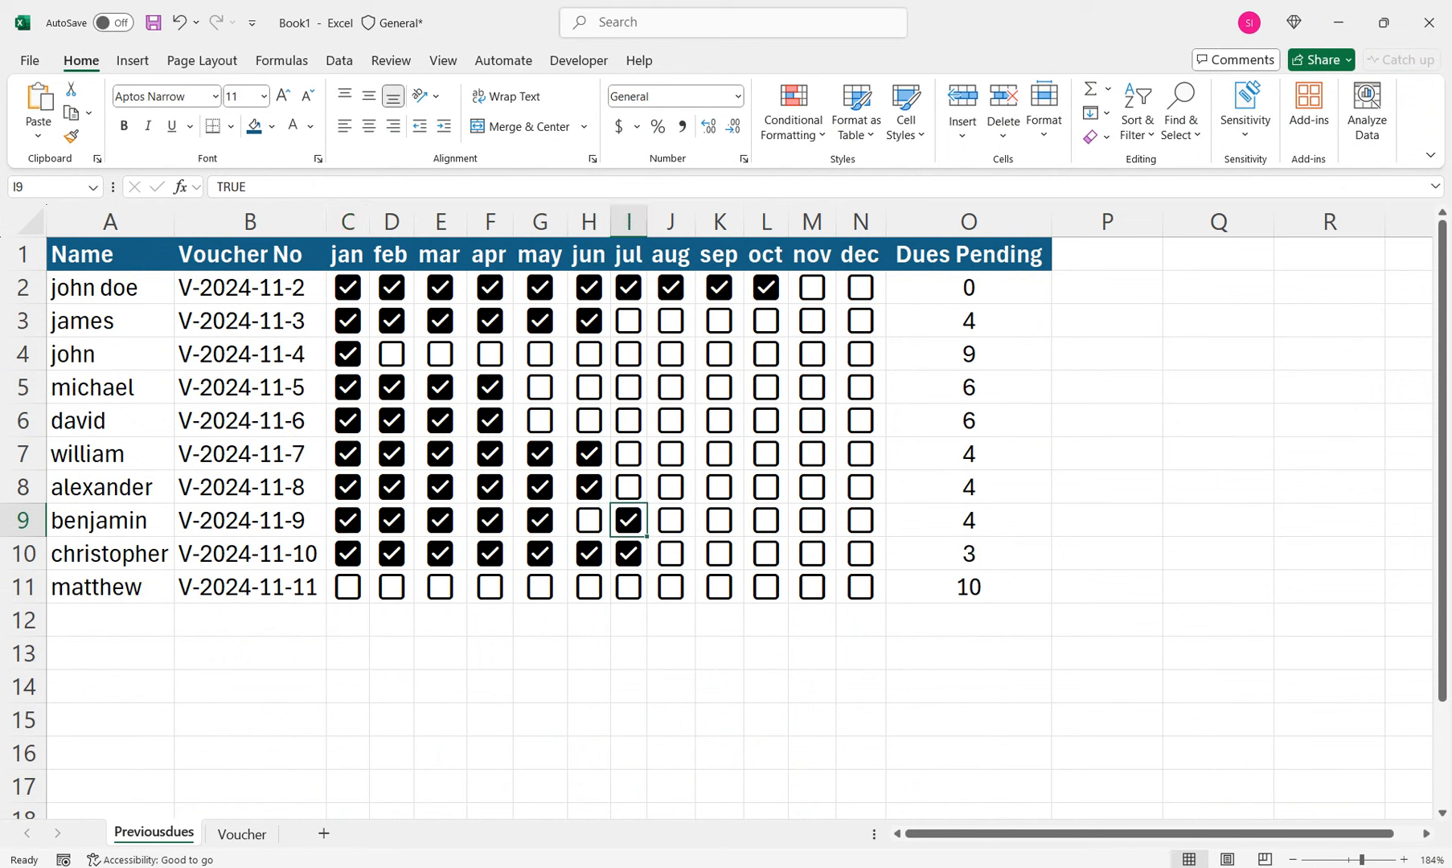
key(Right)
key(space)
key(Up)
key(space)
key(Down)
key(Down)
key(space)
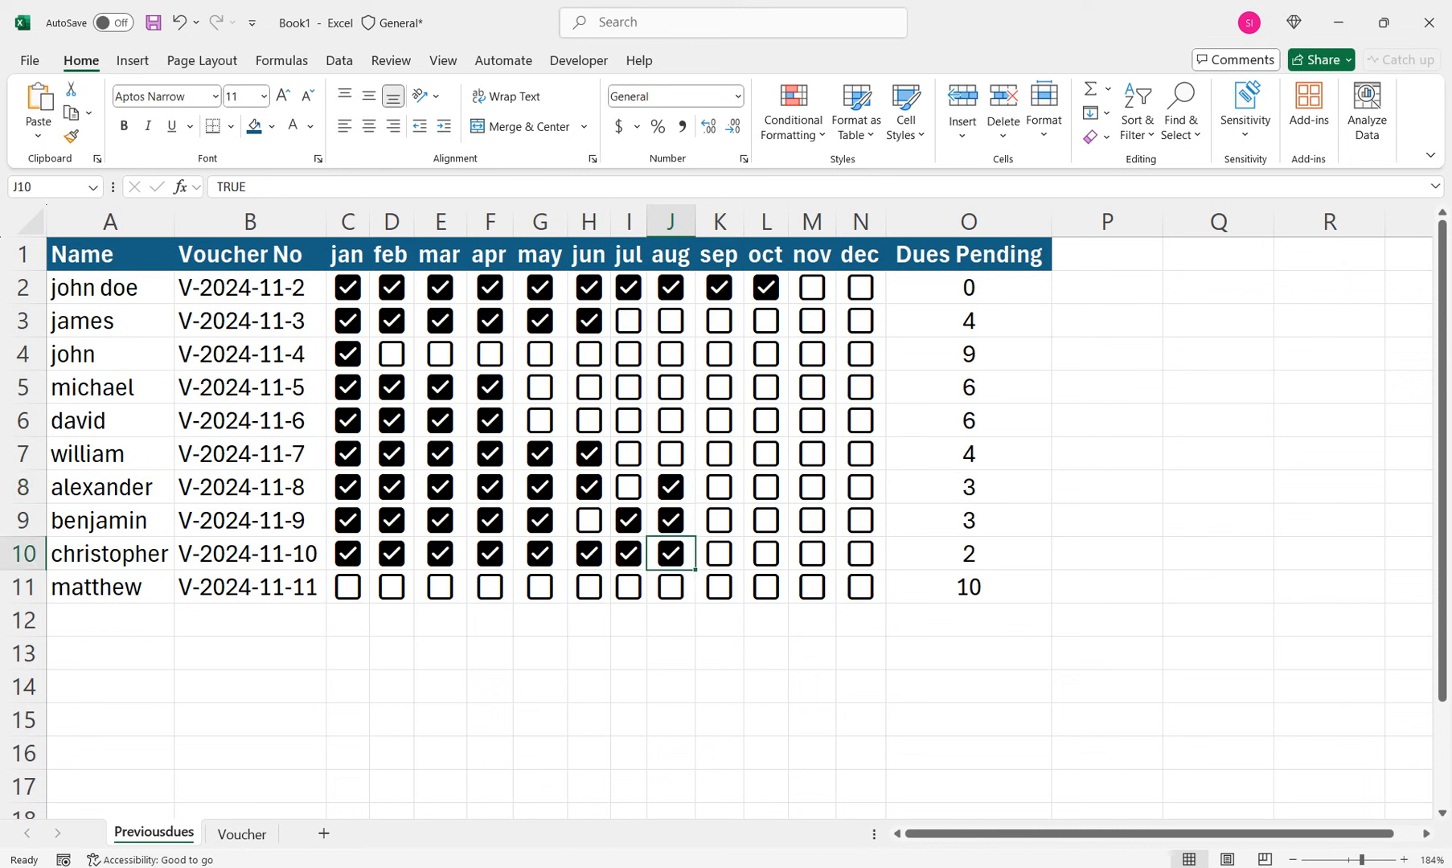
Check the sep payment boxes in rows 8 through 10
key(Right)
key(space)
key(Up)
key(space)
key(Up)
key(space)
Check the oct payment boxes in rows 8 through 11
key(Right)
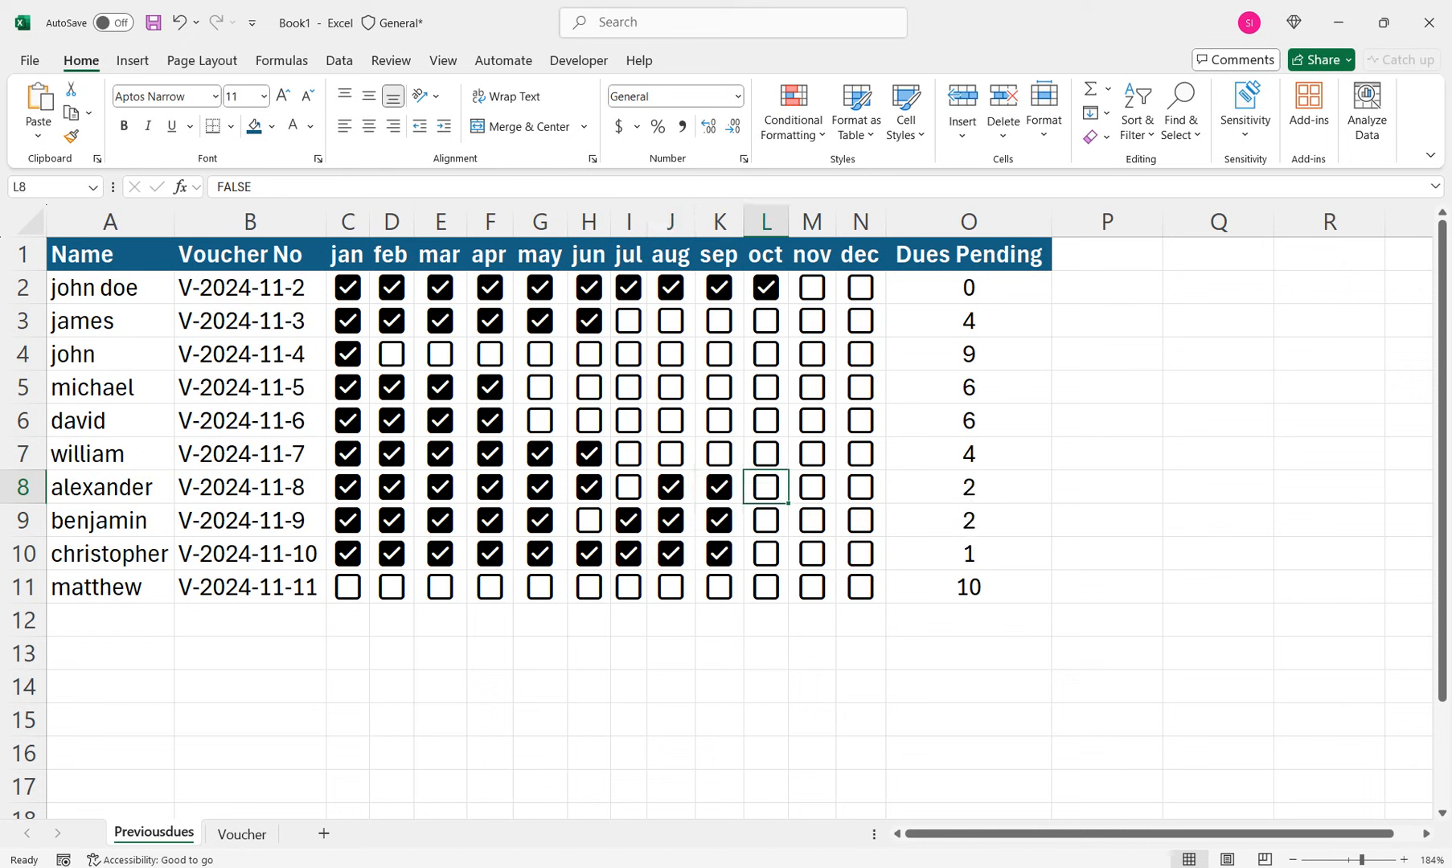
key(space)
key(Down)
key(space)
key(Down)
key(space)
key(Down)
key(space)
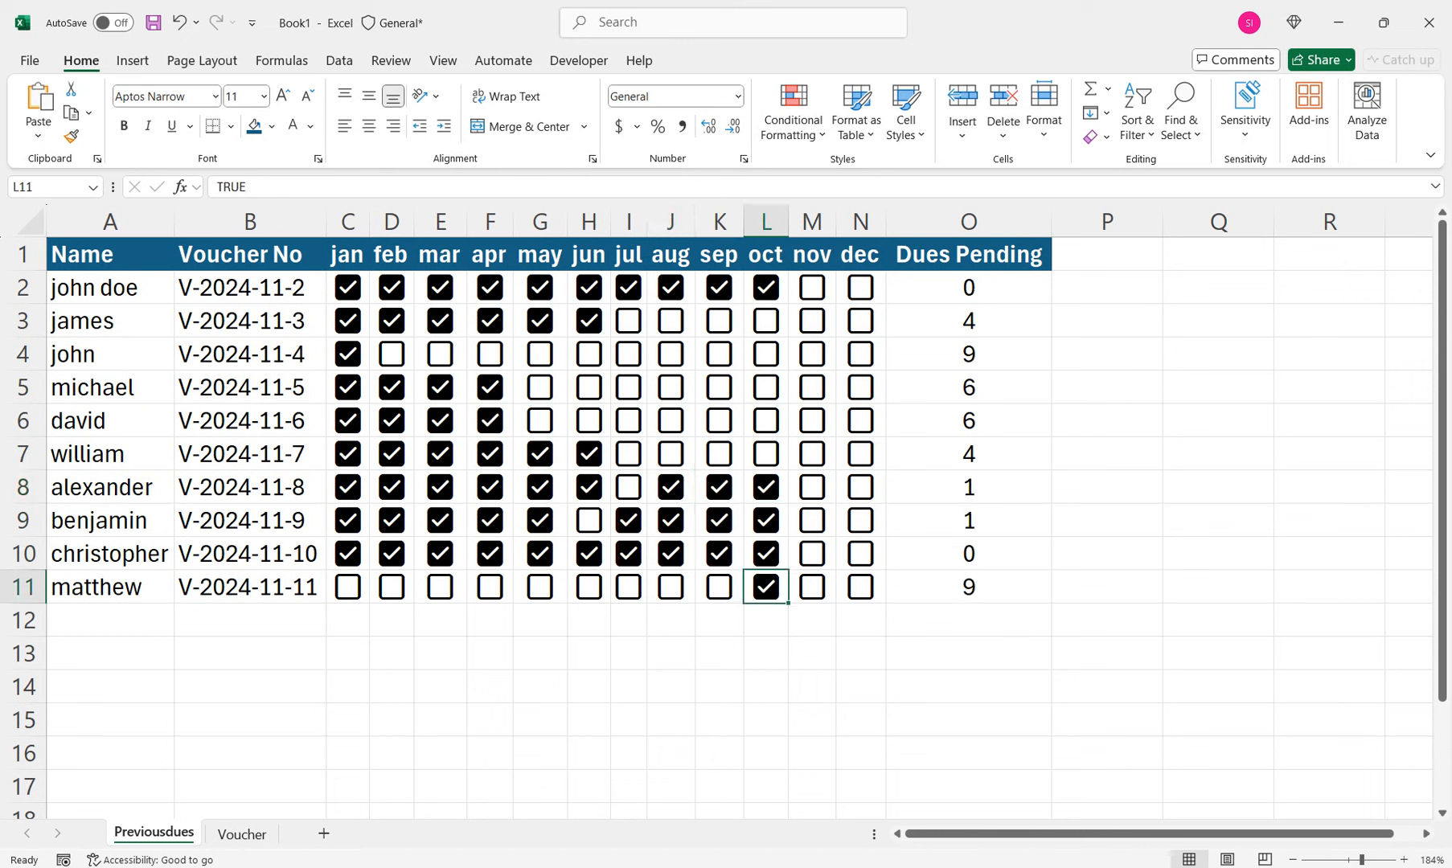
Check the apr through sep payment boxes in row 11
key(Left)
key(space)
key(Left)
key(Left)
key(Right)
key(space)
key(Left)
key(space)
key(Left)
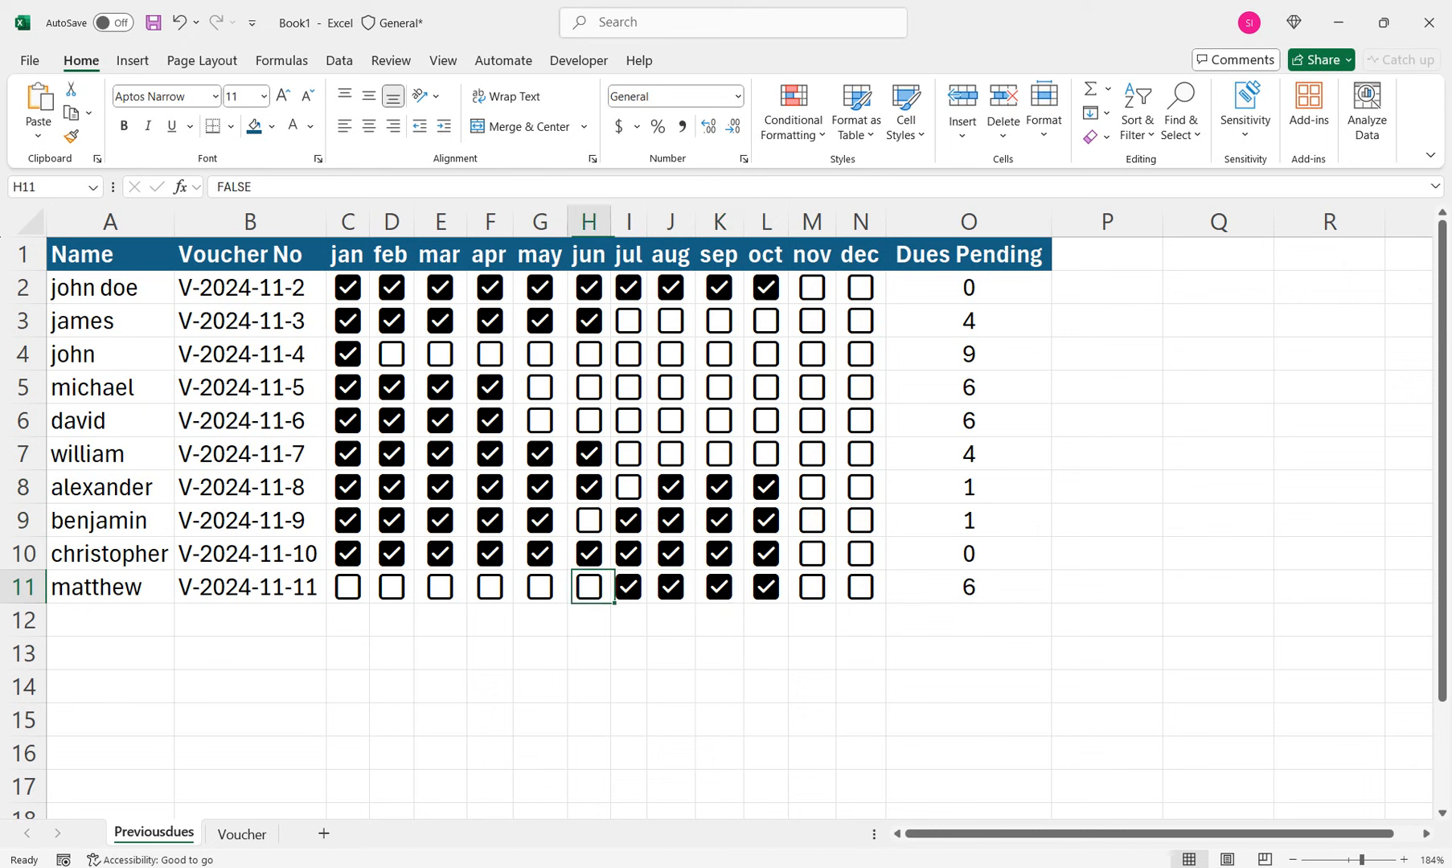
key(space)
key(Left)
key(Left)
key(space)
key(Right)
key(space)
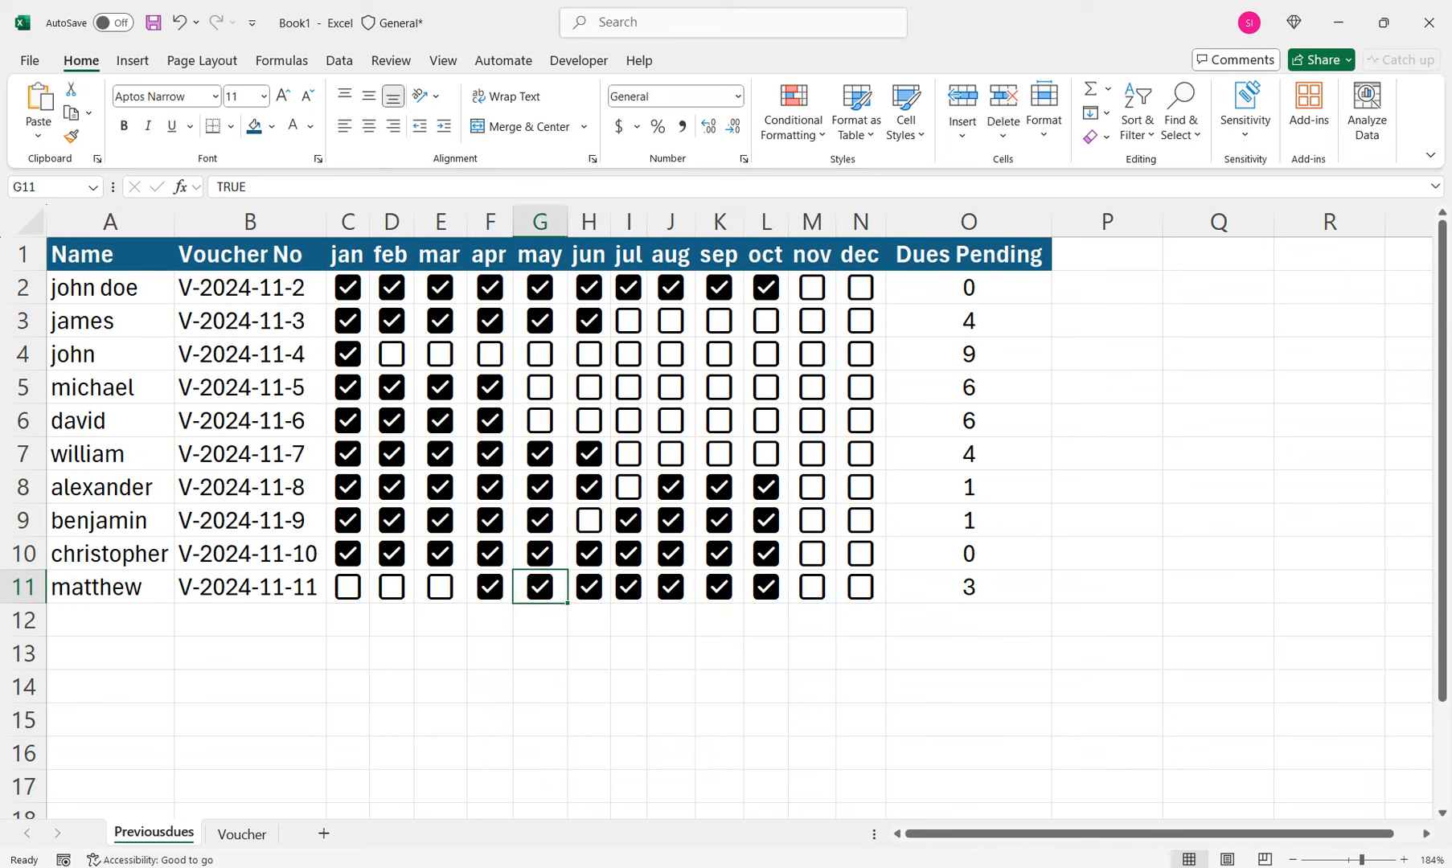
Check the mar, feb and jan payment boxes in row 11
key(Left)
key(Left)
key(space)
key(Left)
key(space)
key(Left)
key(space)
Check the feb through jun payment boxes in row 4
click(490, 355)
click(540, 355)
click(589, 355)
click(440, 354)
key(space)
key(Left)
key(space)
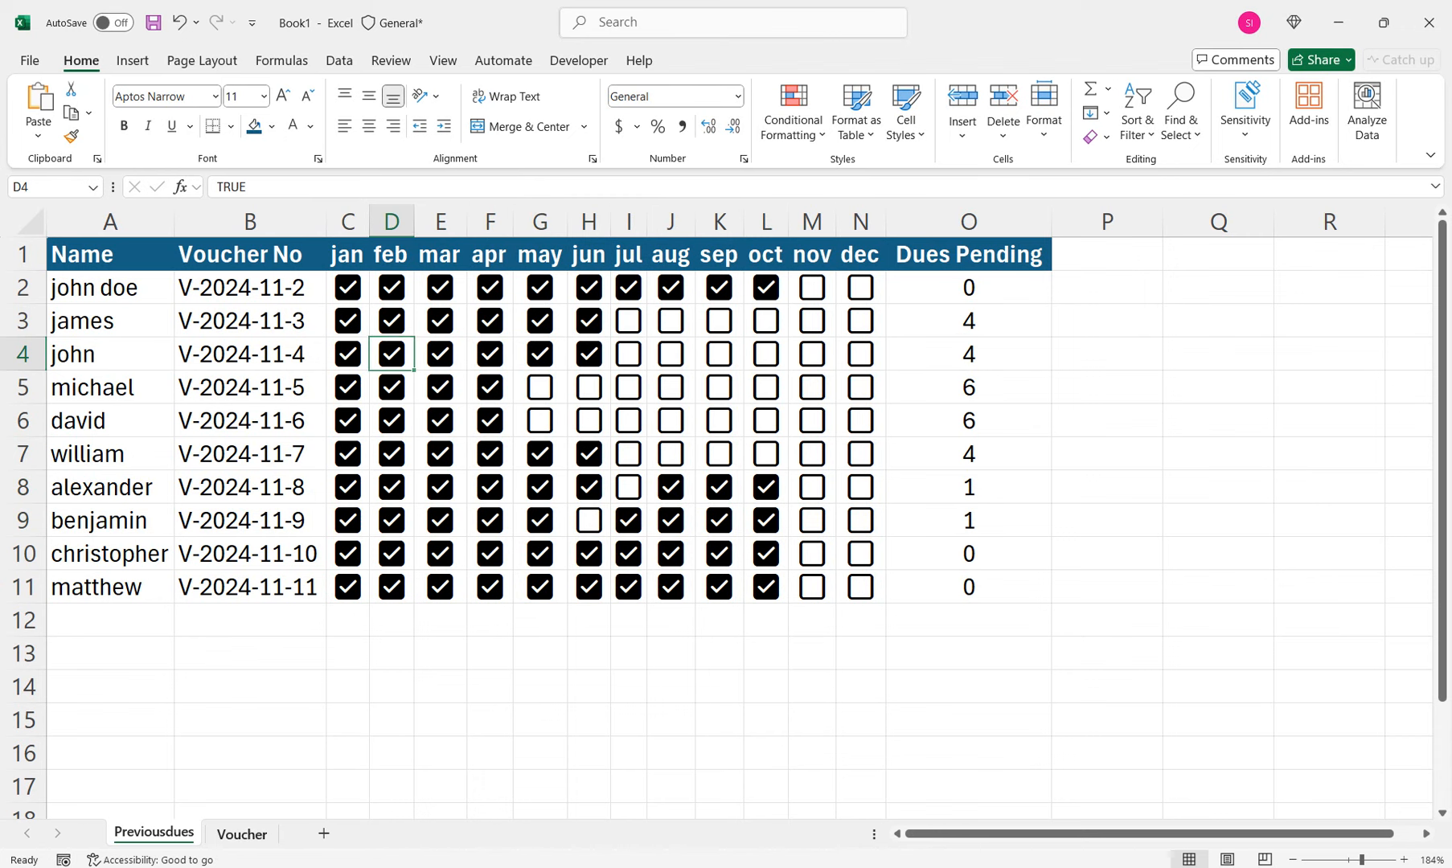
On the Voucher sheet, enter the title "Payment Receipt Voucher" in A1
click(241, 834)
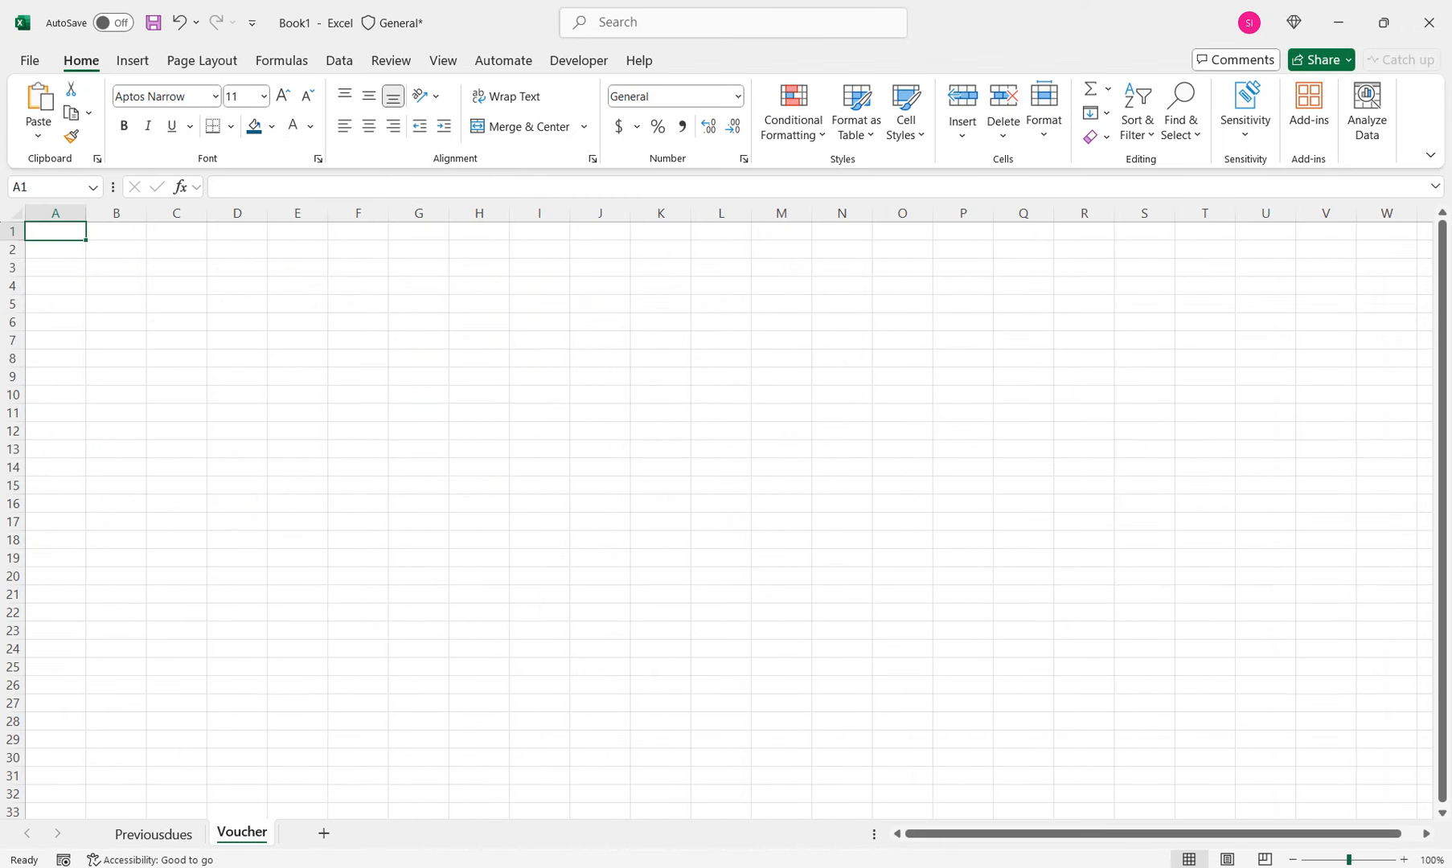
drag(1350, 861, 1366, 860)
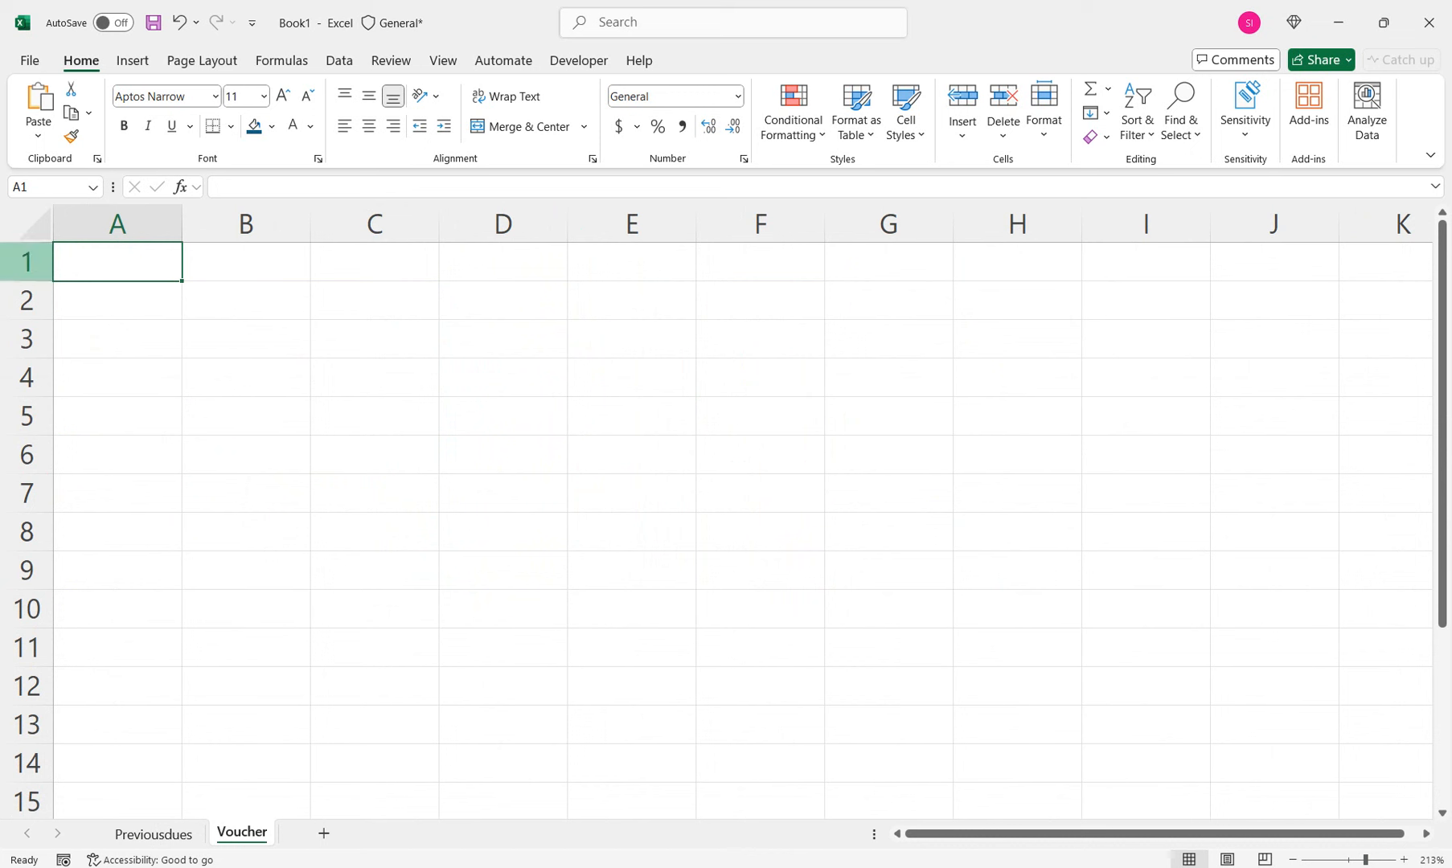
text(Payment Receipt Voucher)
key(Down)
key(Down)
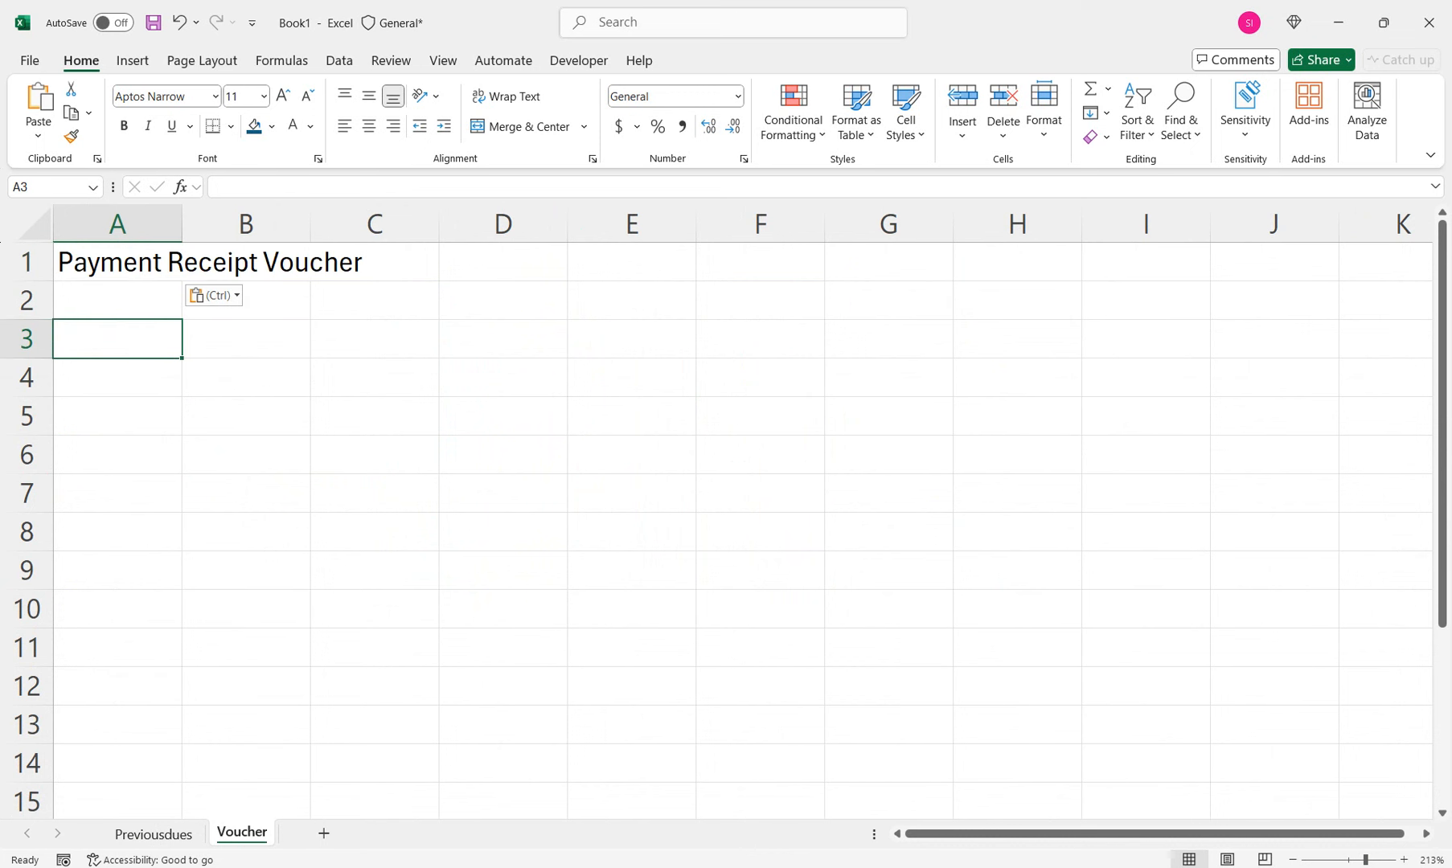
Enter the labels "Current Month" in A3 and "Voucher No" in A4
text(C)
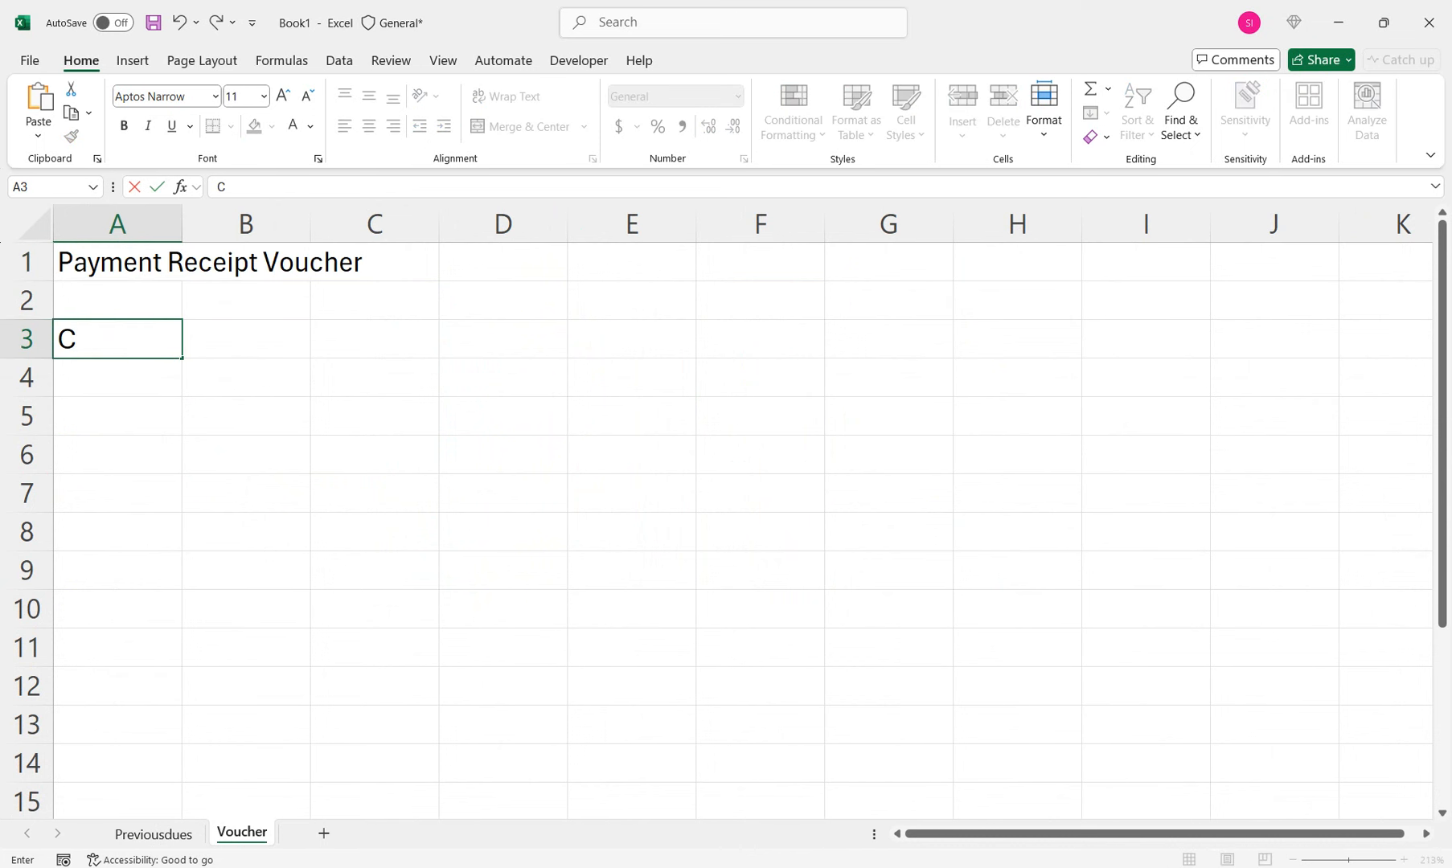
text(urrent onth)
key(BackSpace)
key(BackSpace)
key(BackSpace)
key(BackSpace)
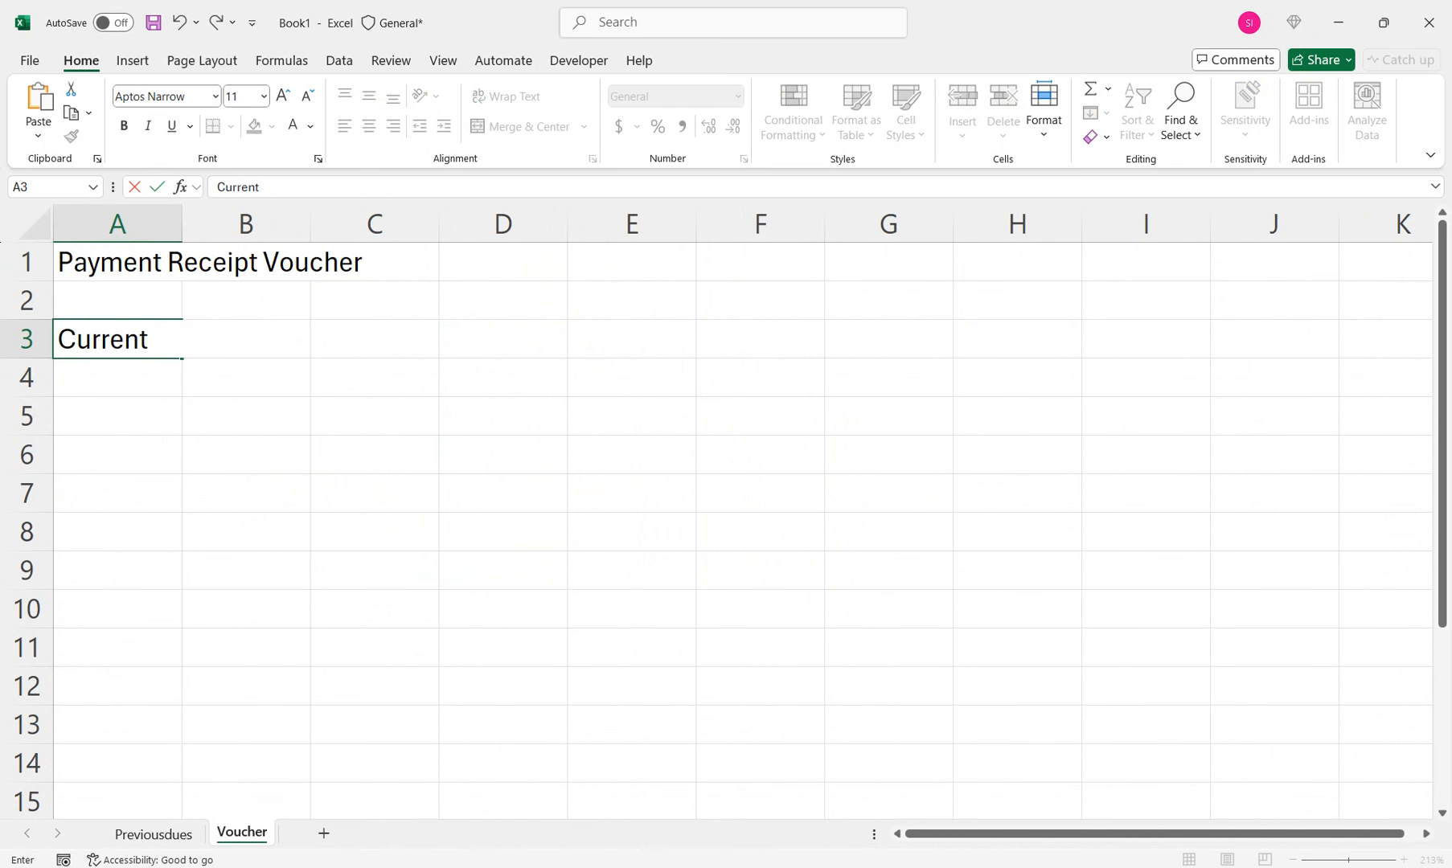
text(Month)
key(Return)
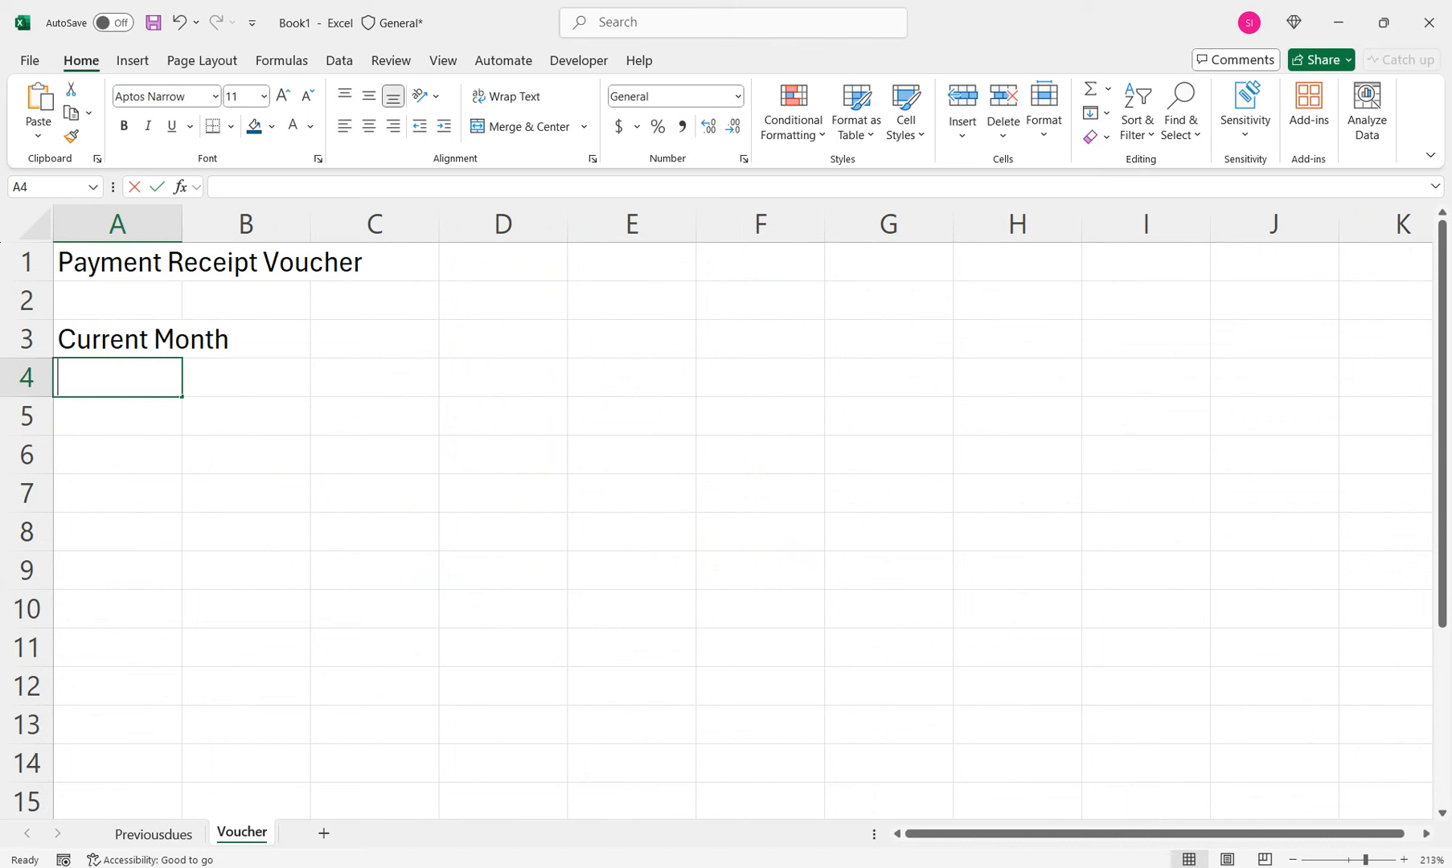
text(Voucher No)
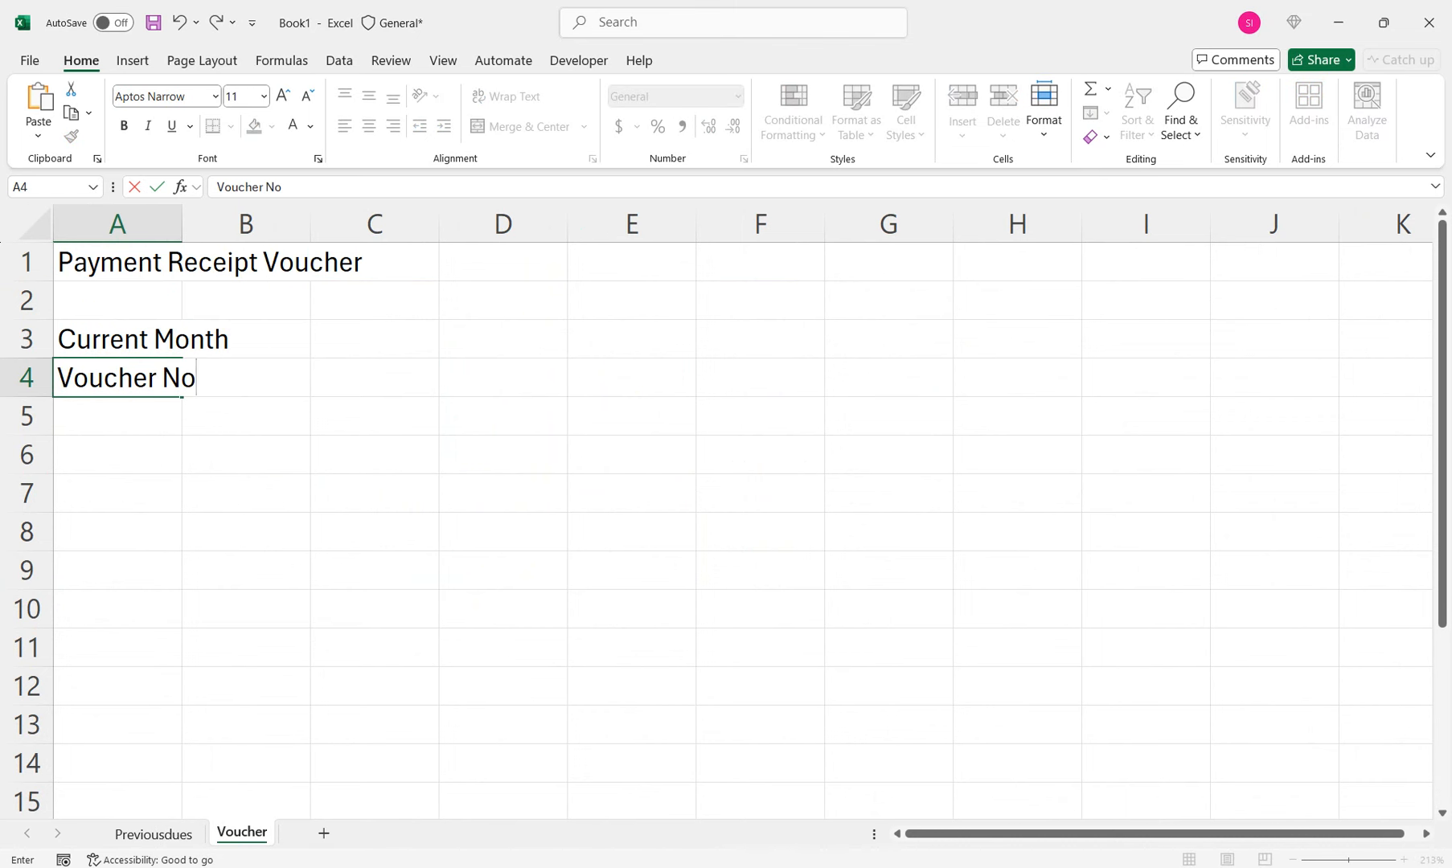
key(Return)
Add the Student Name, Class, Contact Number and Email Address lines in A6:A9 and widen column A to fit "Current Month"
key(Return)
key(Return)
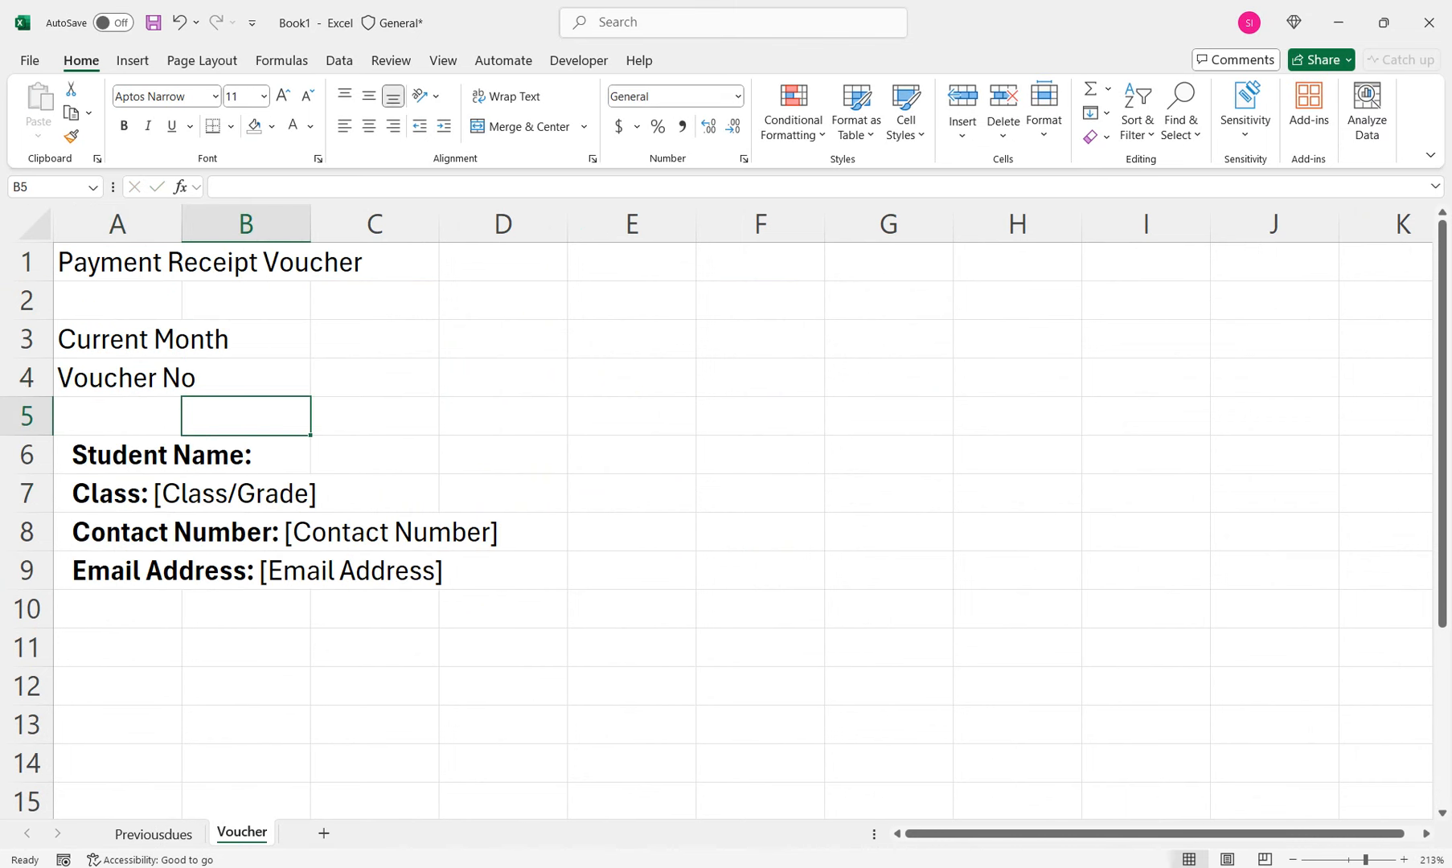
drag(181, 225, 230, 224)
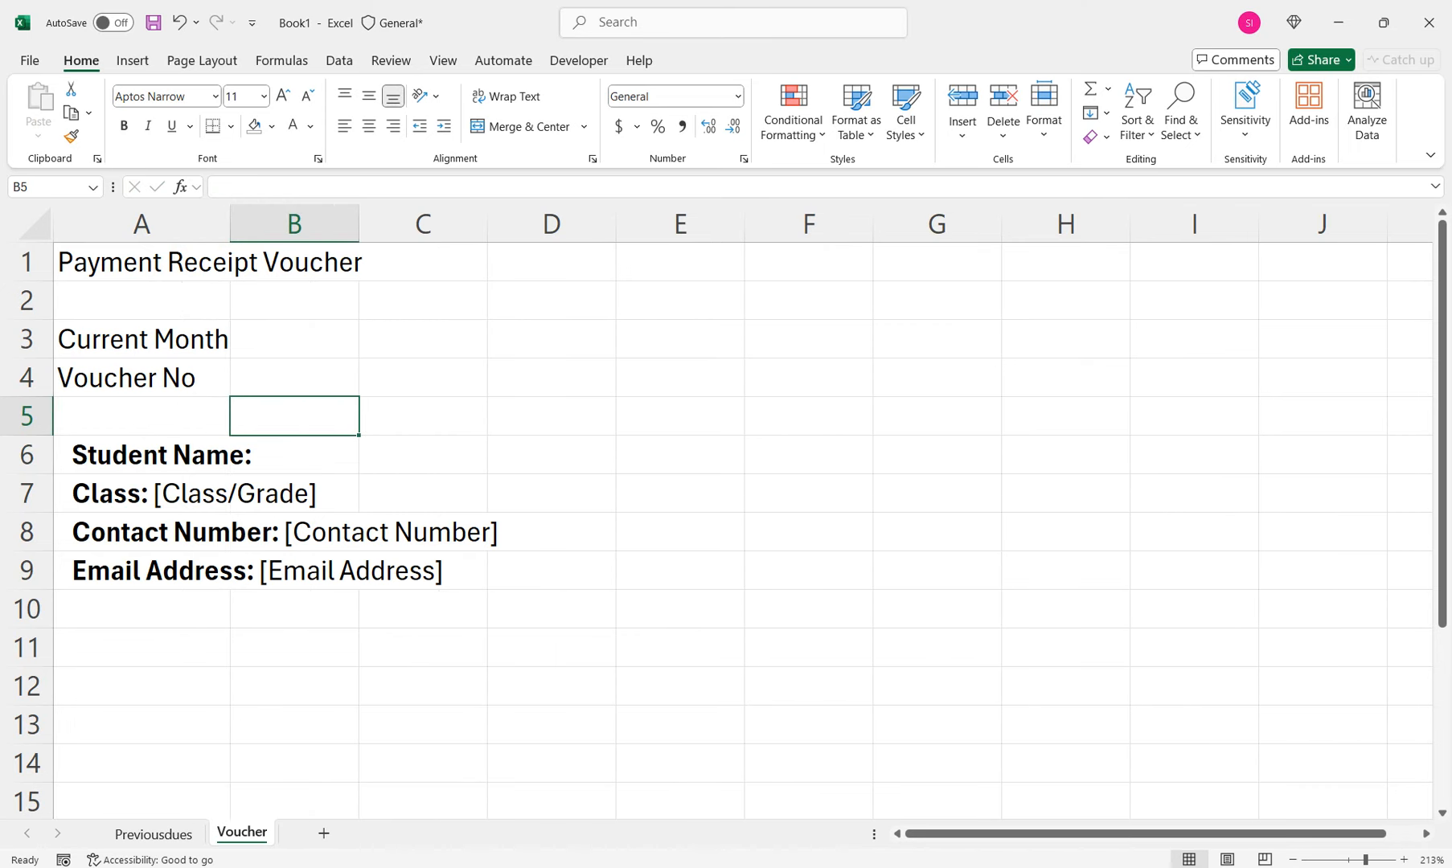
Make the Current Month and Voucher No labels in A3:A4 bold
drag(142, 339, 141, 378)
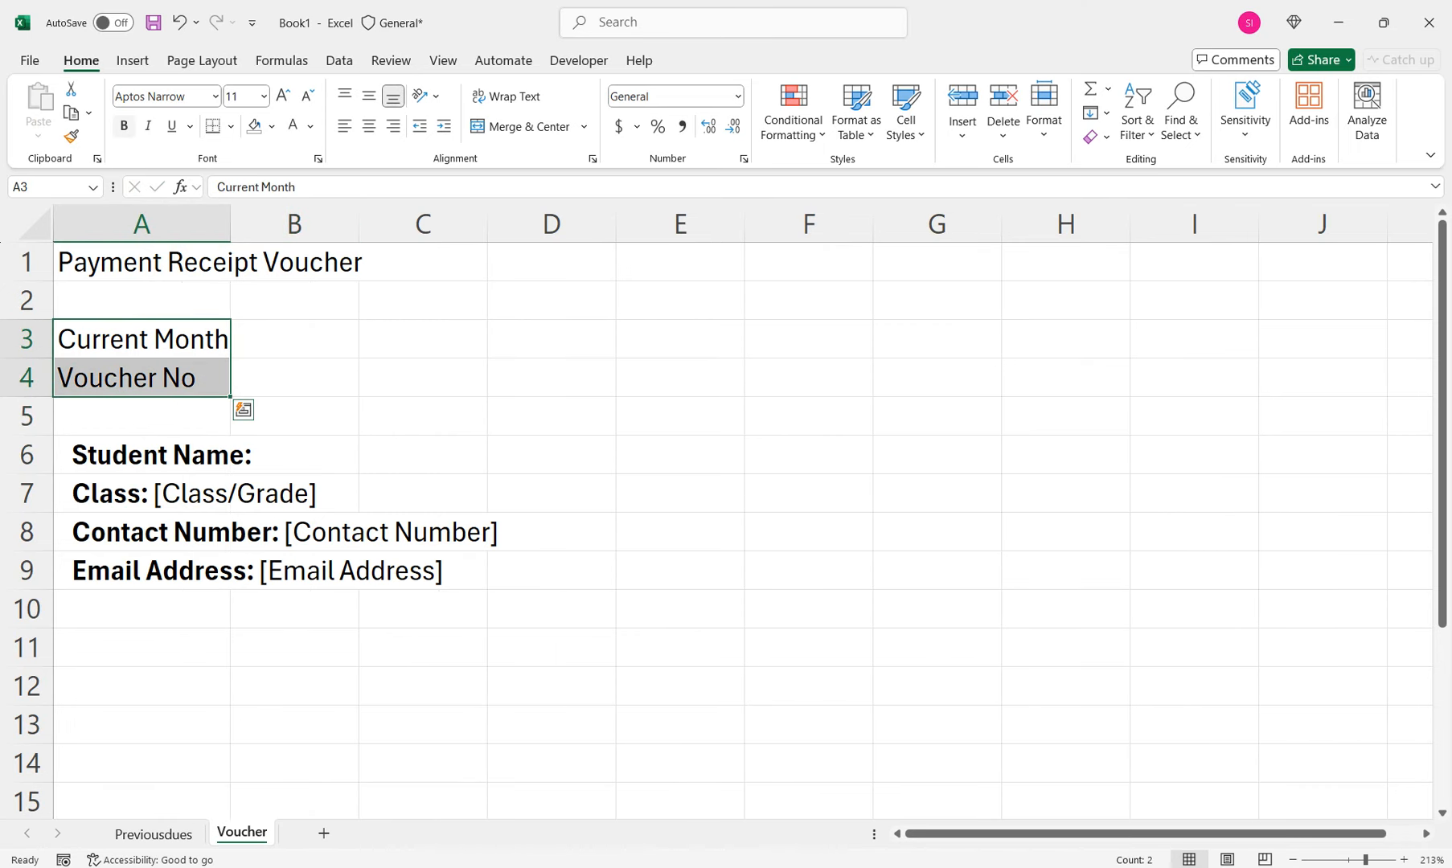
click(124, 126)
click(423, 417)
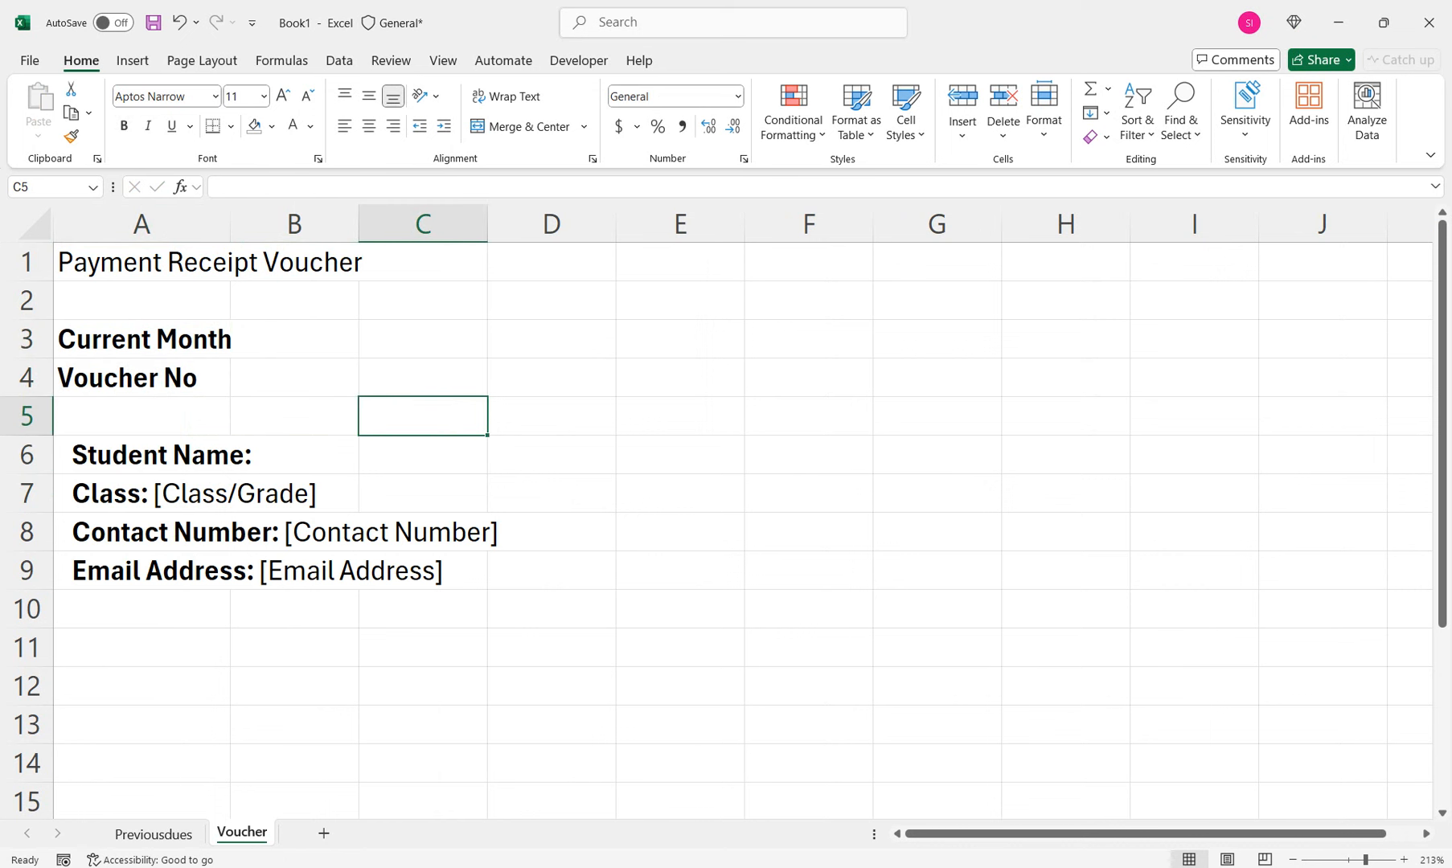
Merge and center A10:C10 and enter "Missing Month" in the merged cell
drag(142, 608, 423, 609)
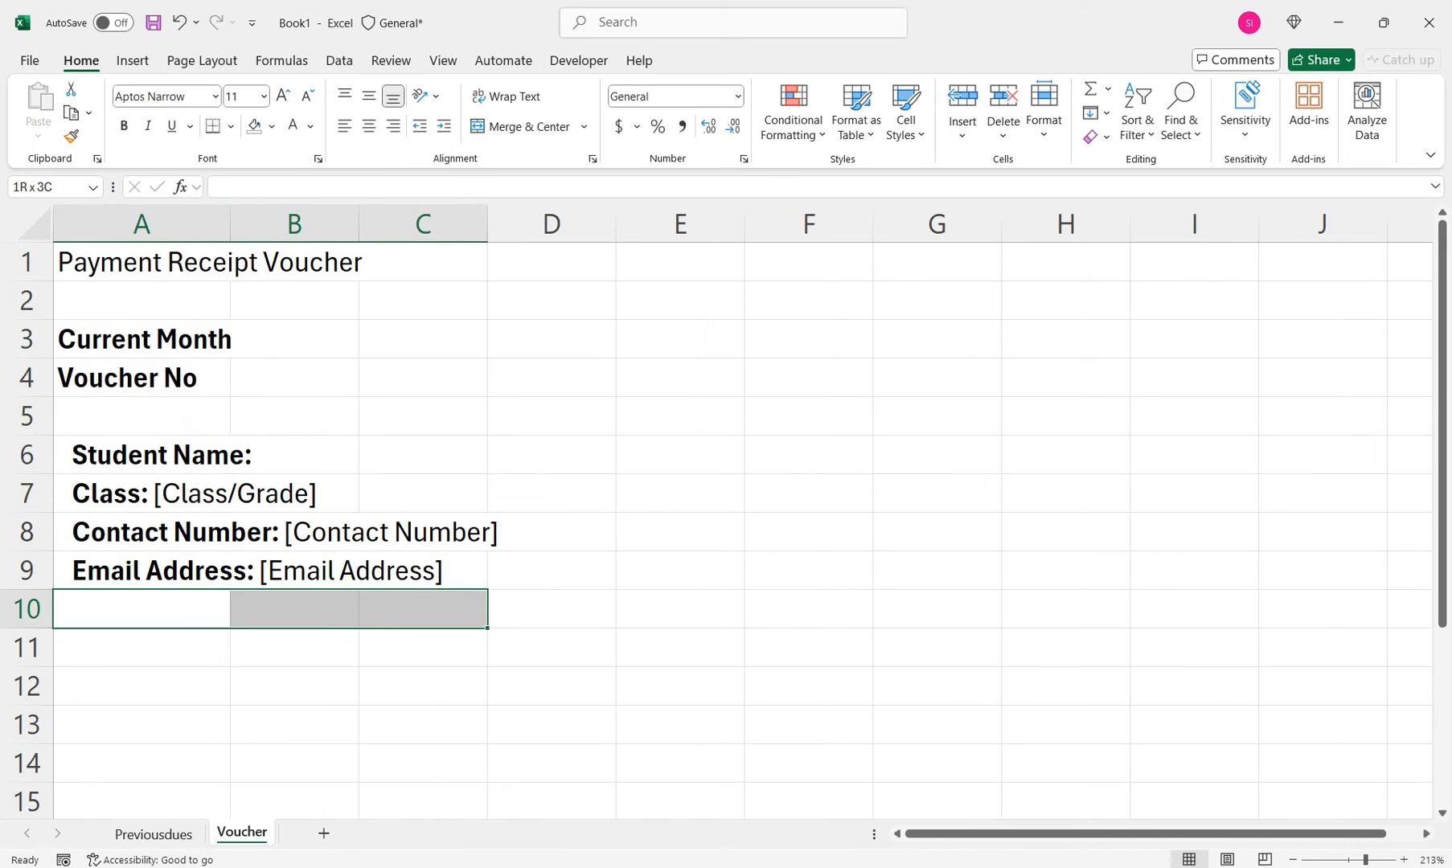
click(522, 126)
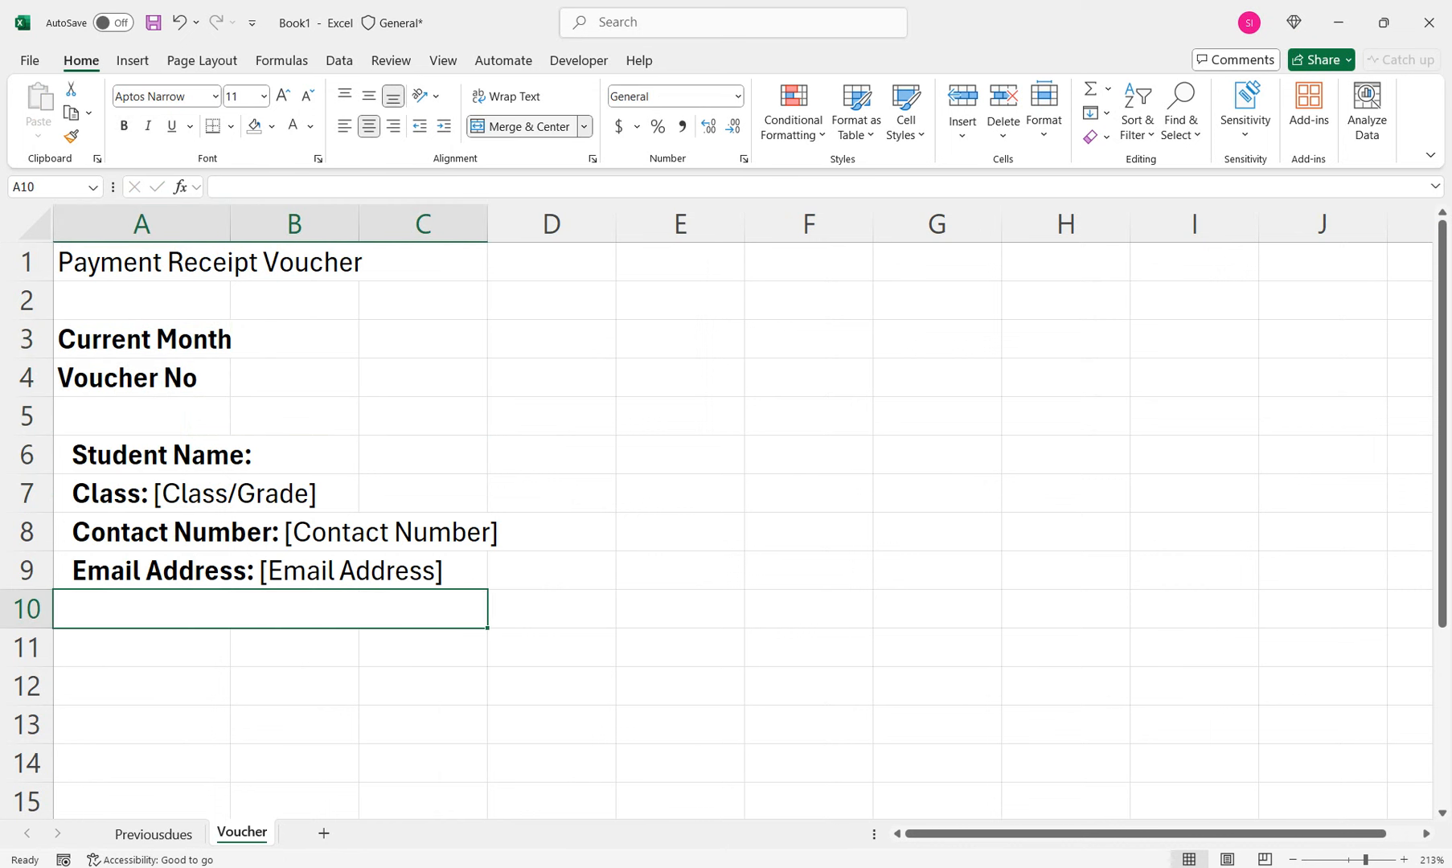
text(Missing)
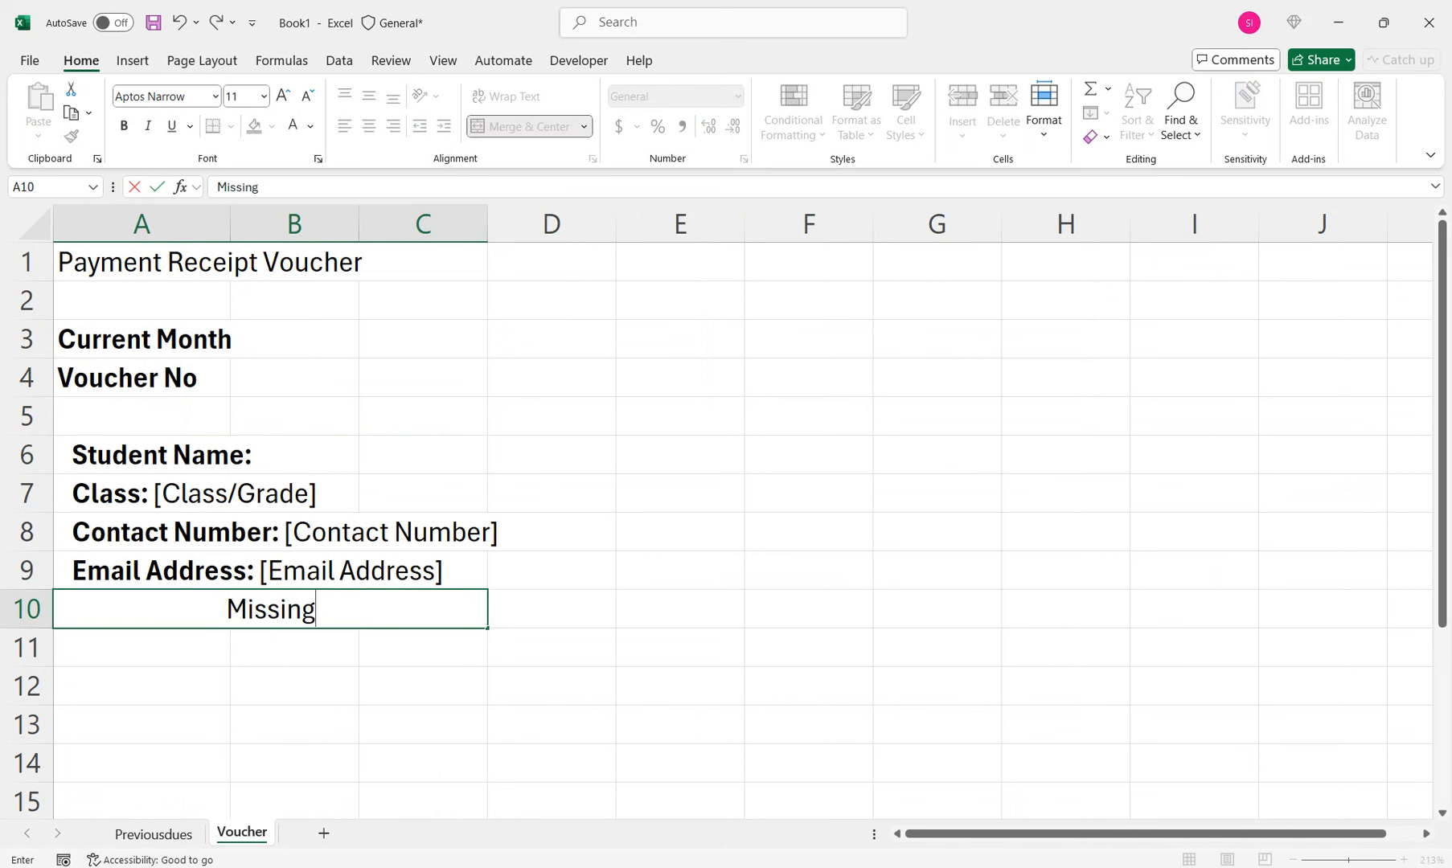
text( Month')
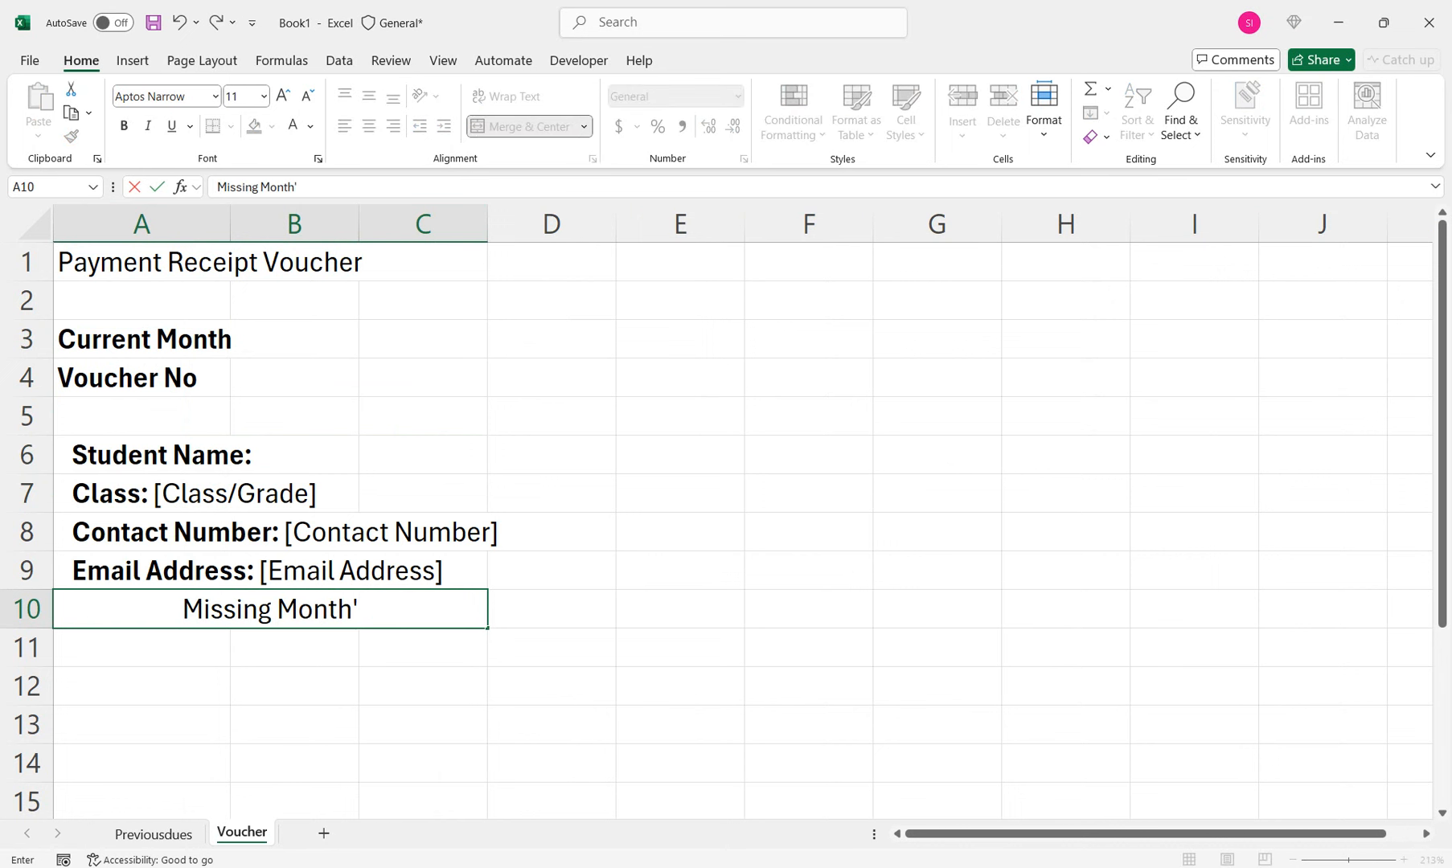
key(BackSpace)
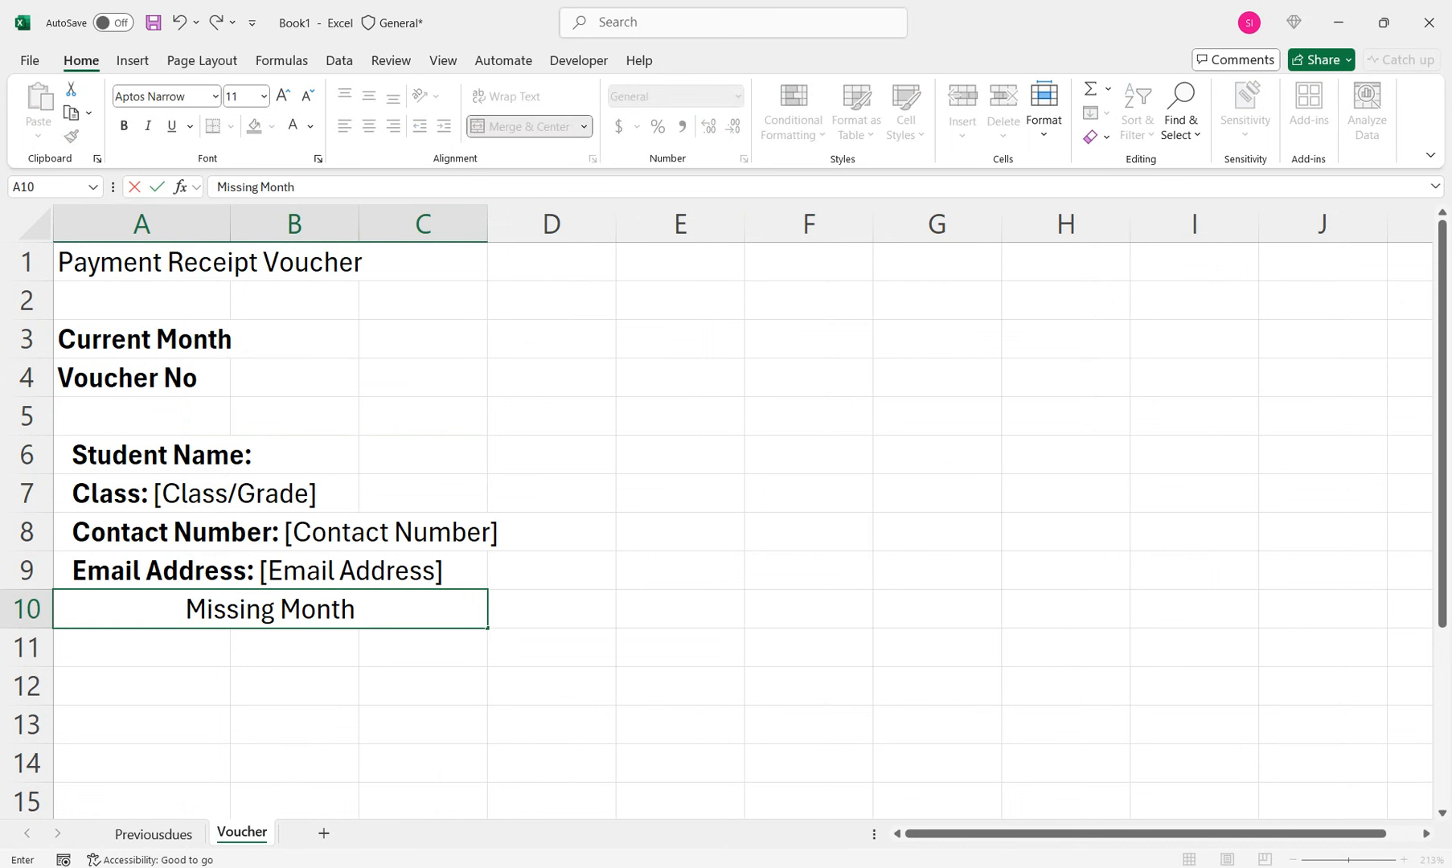
Make the merged Missing Month cell bold and apply All Borders to it
click(423, 686)
click(270, 616)
click(123, 126)
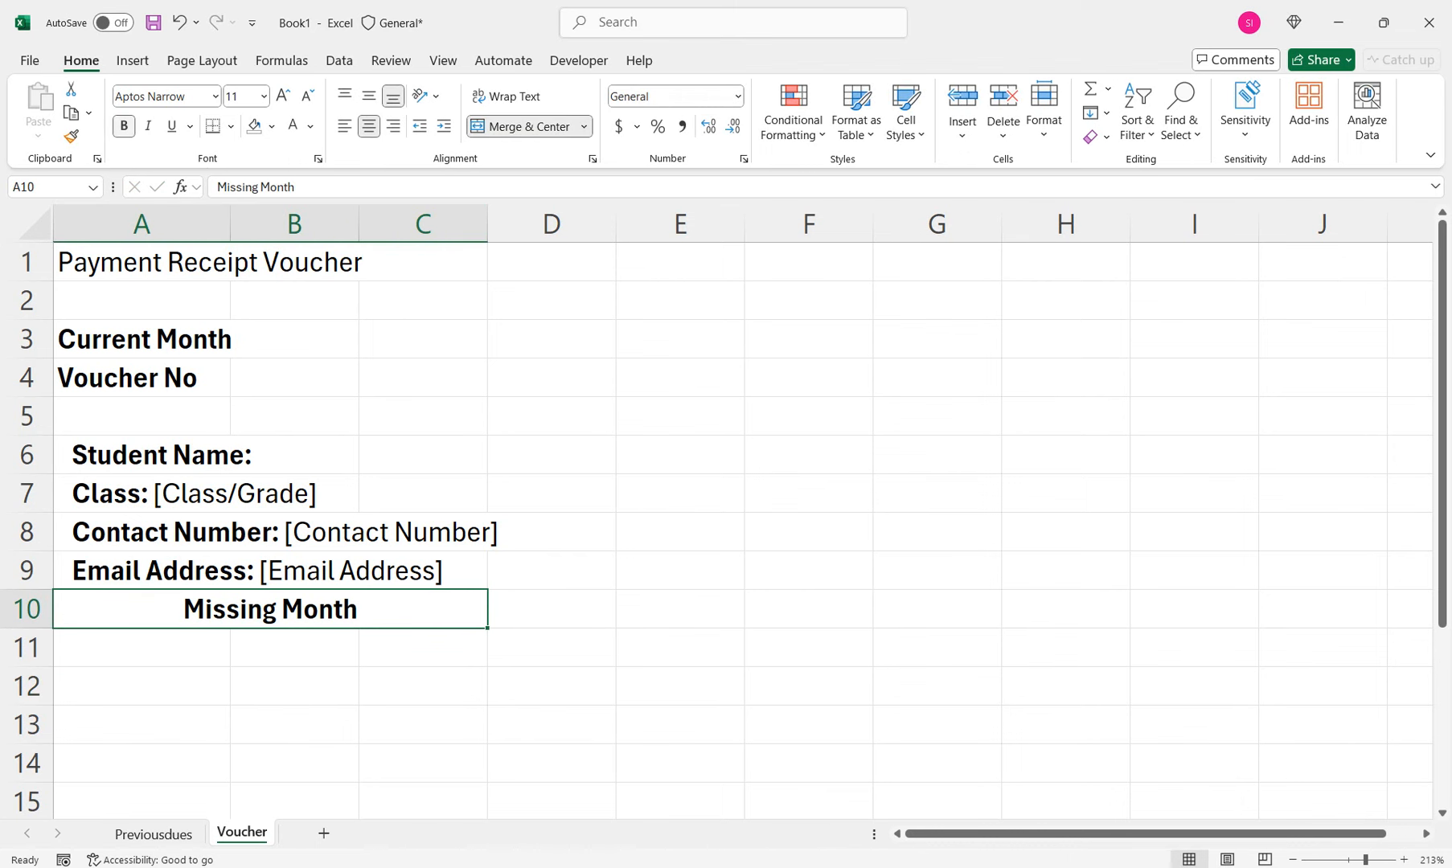
click(231, 126)
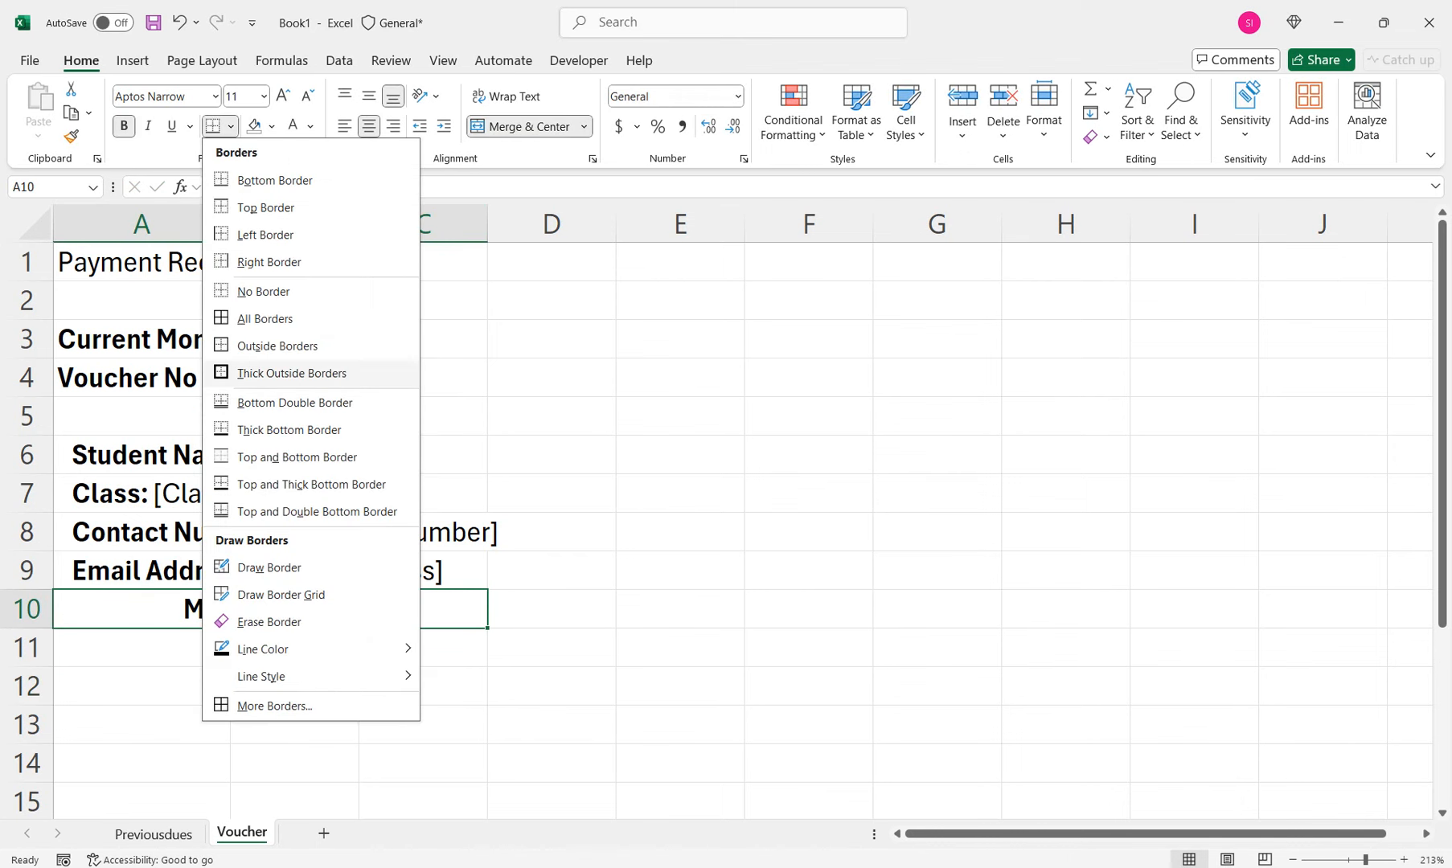
click(265, 319)
click(552, 610)
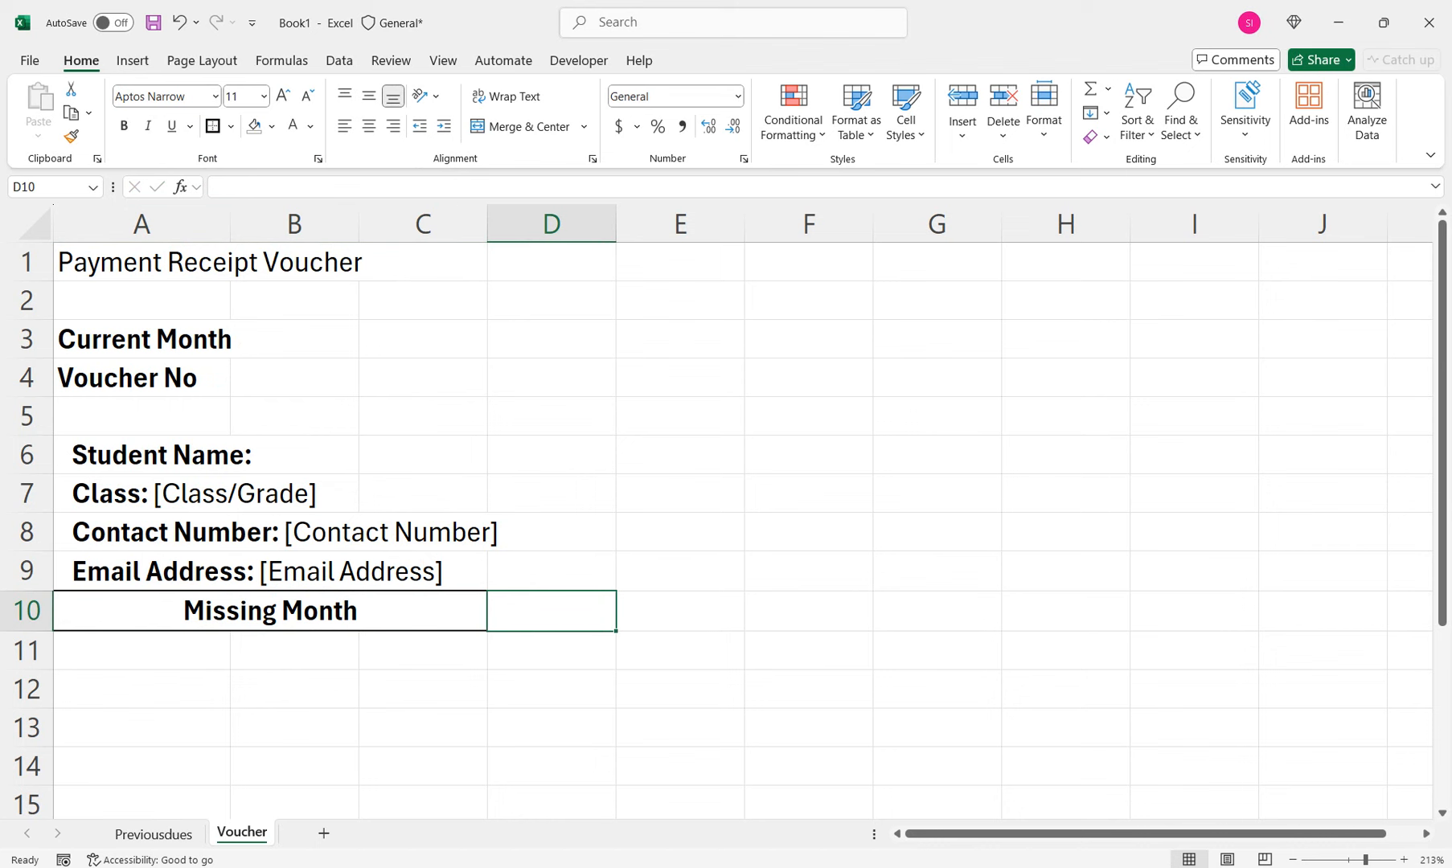
Widen column A to fit "Student Name:" and add a List data validation to B6 with source =Previousdues!$A$2:$A$11
click(294, 455)
drag(230, 224, 262, 223)
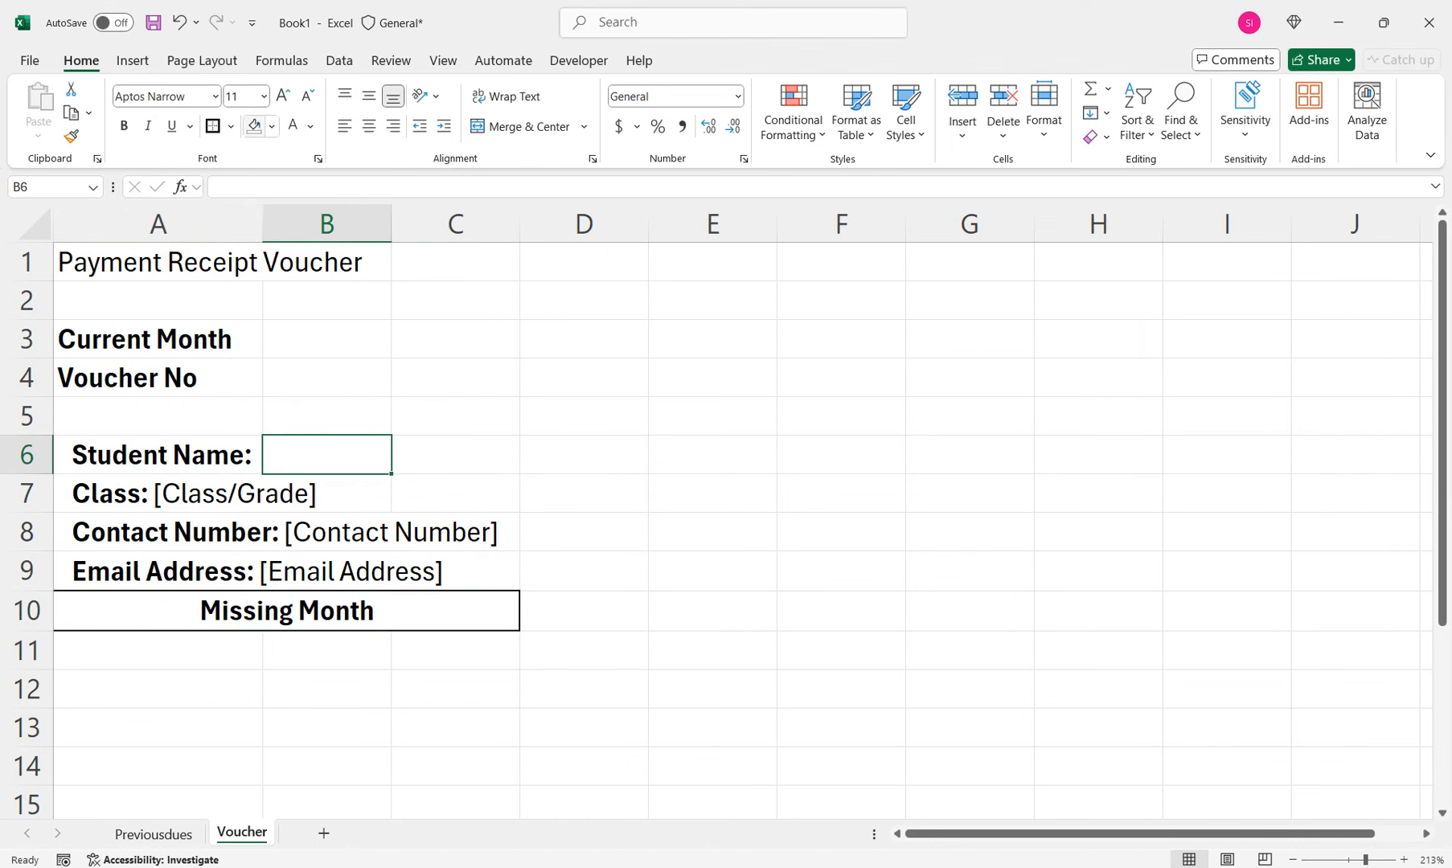
click(338, 60)
click(1007, 137)
click(1056, 162)
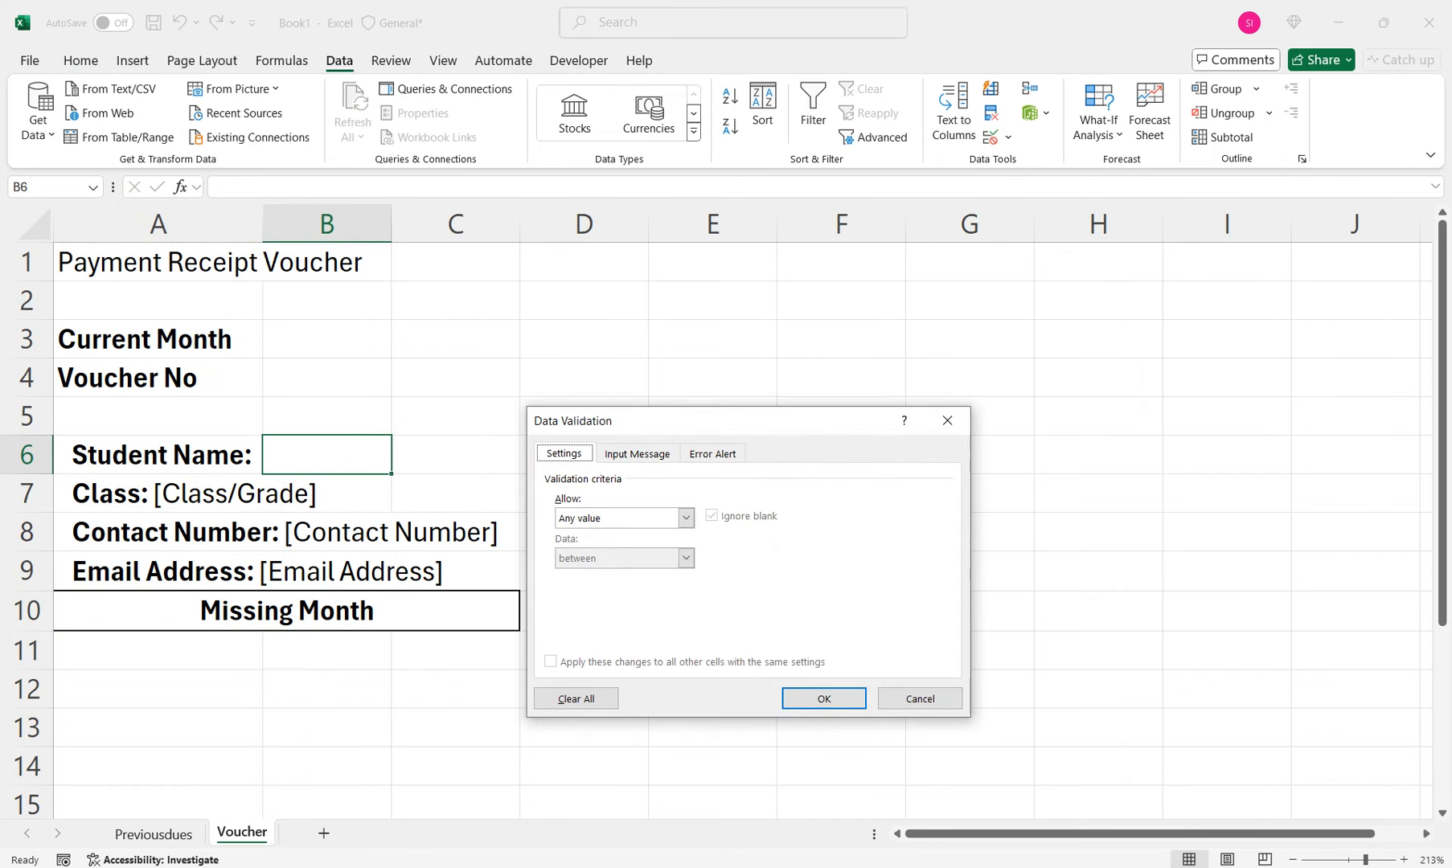
click(686, 519)
click(613, 574)
click(687, 597)
click(153, 834)
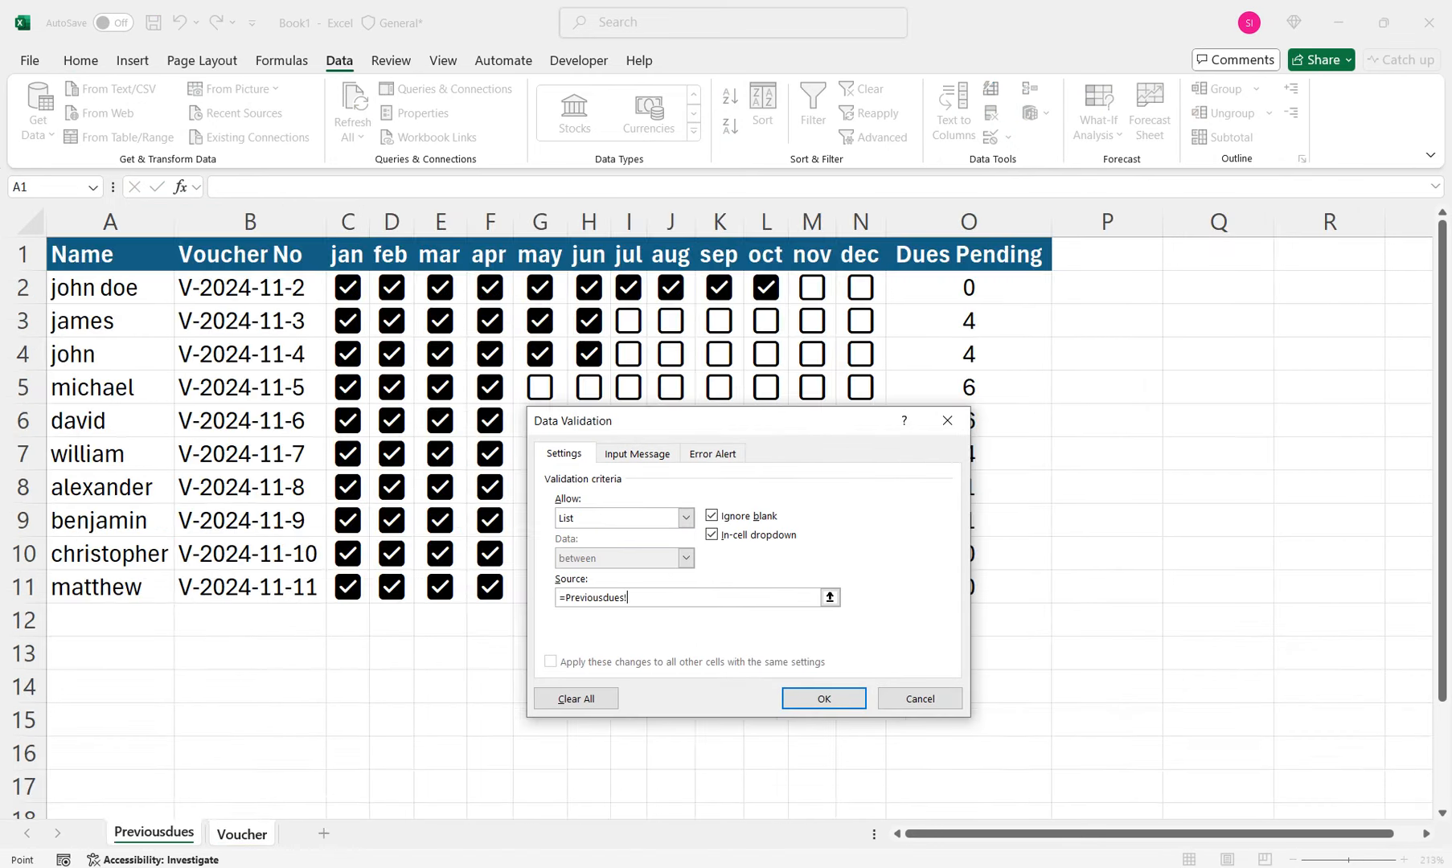
drag(110, 287, 165, 591)
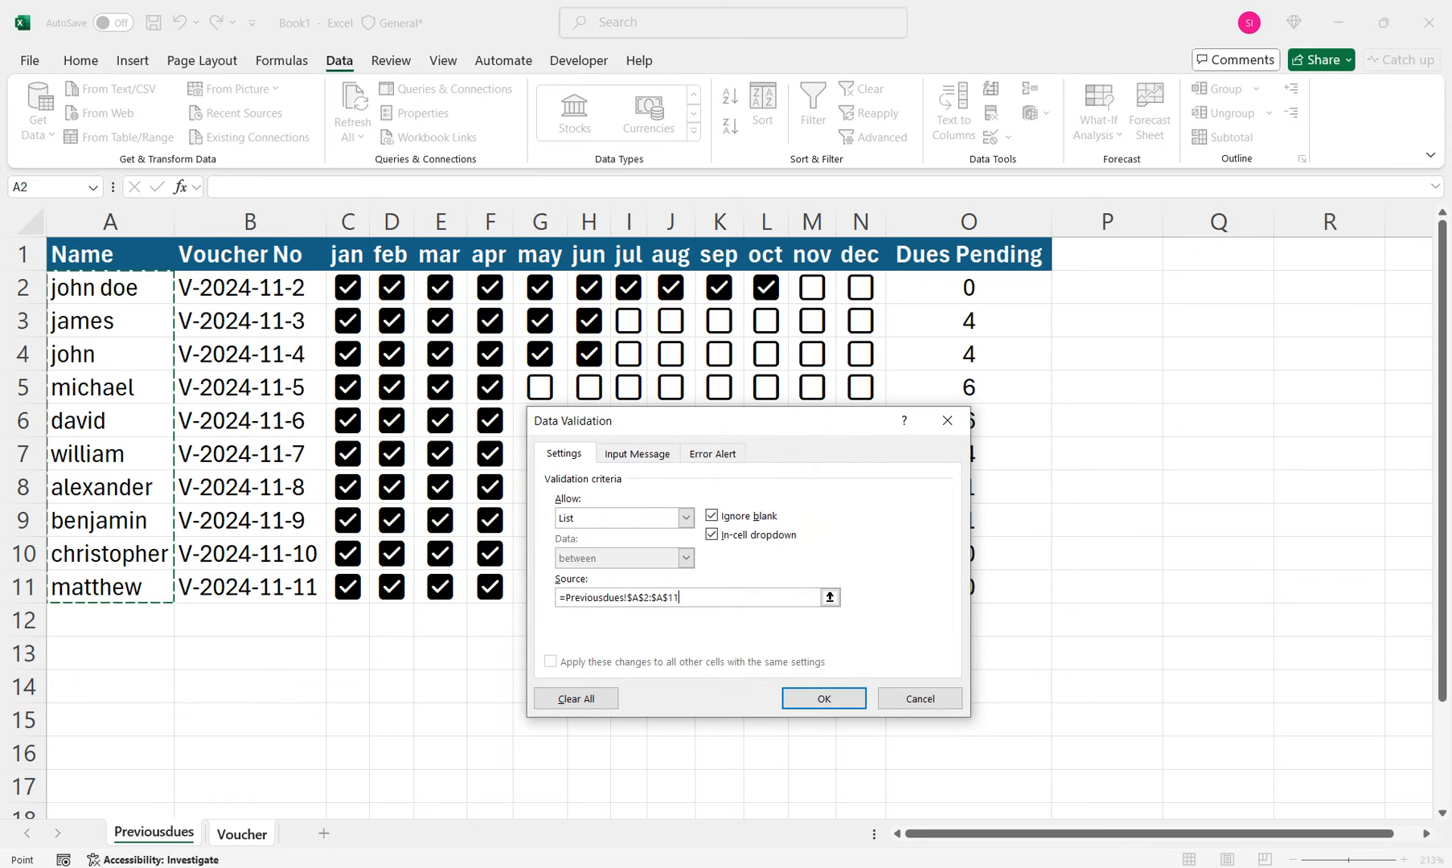
key(Return)
Select the second student in the list as the Student Name in B6
key(alt+Down)
key(Down)
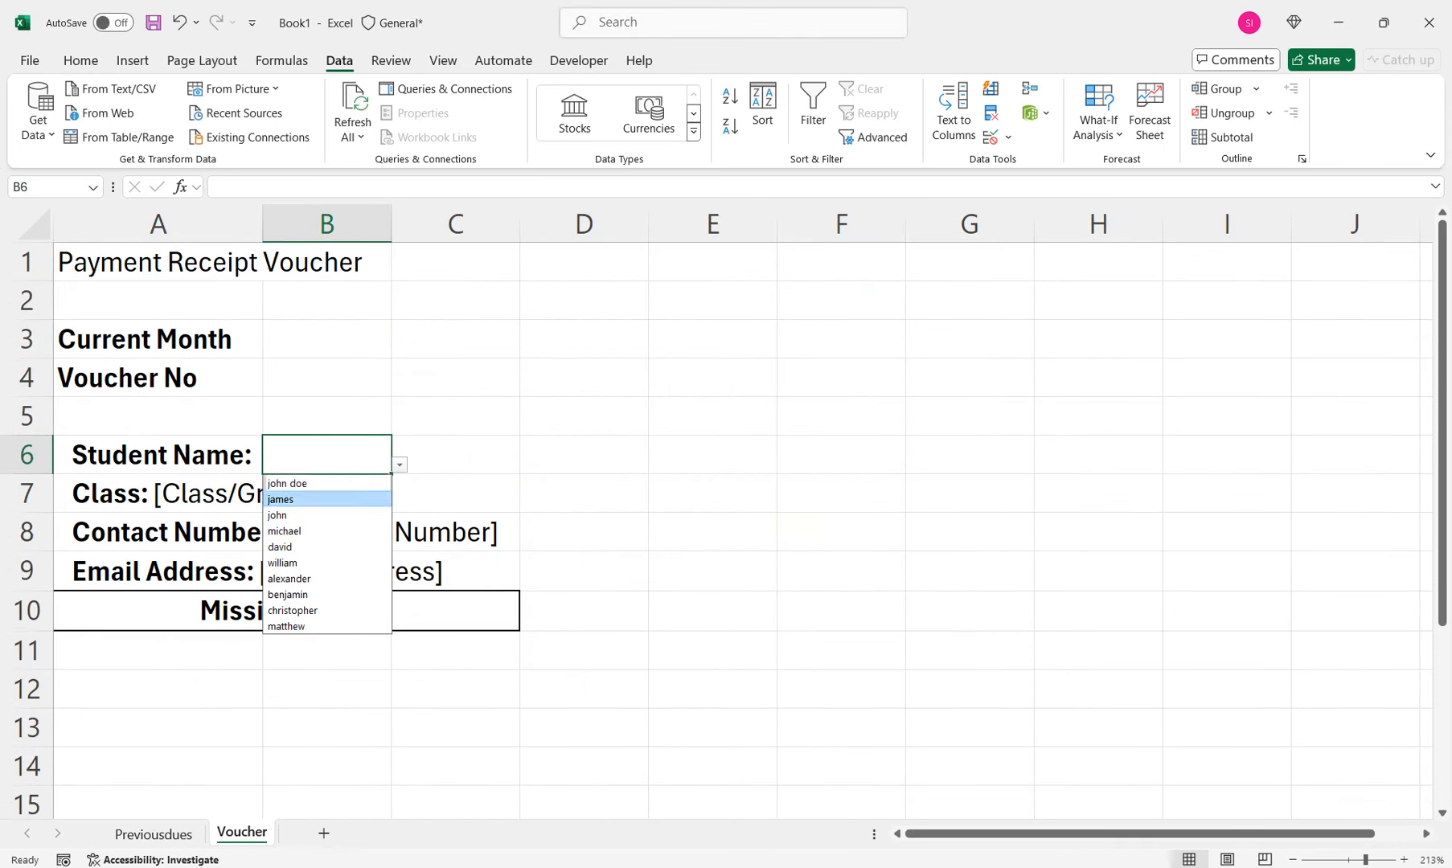
key(Return)
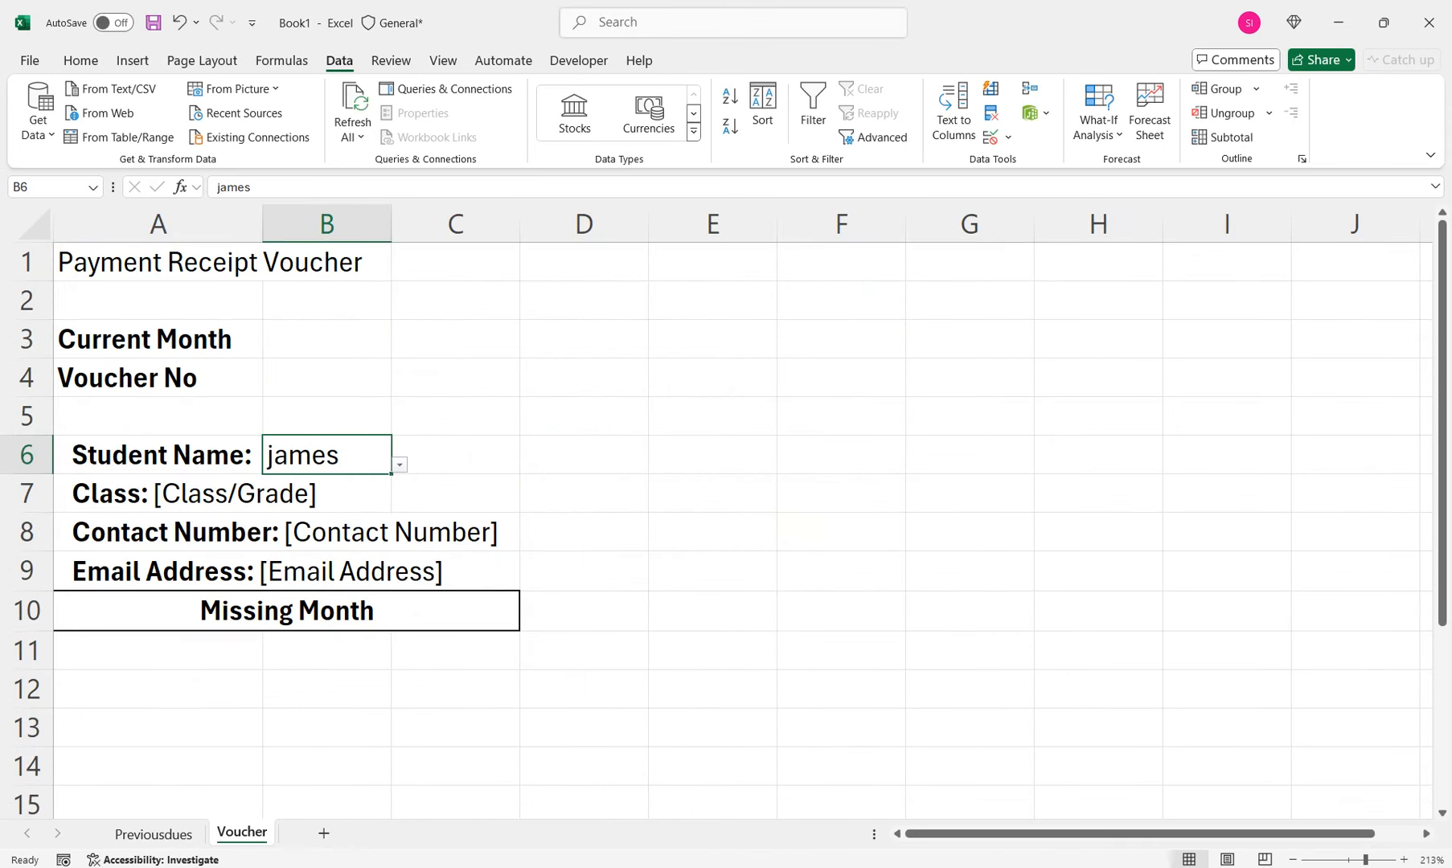
Start a VLOOKUP formula in D10 with B6 as lookup value and Previousdues!A1:O11 as table array
click(584, 571)
click(583, 611)
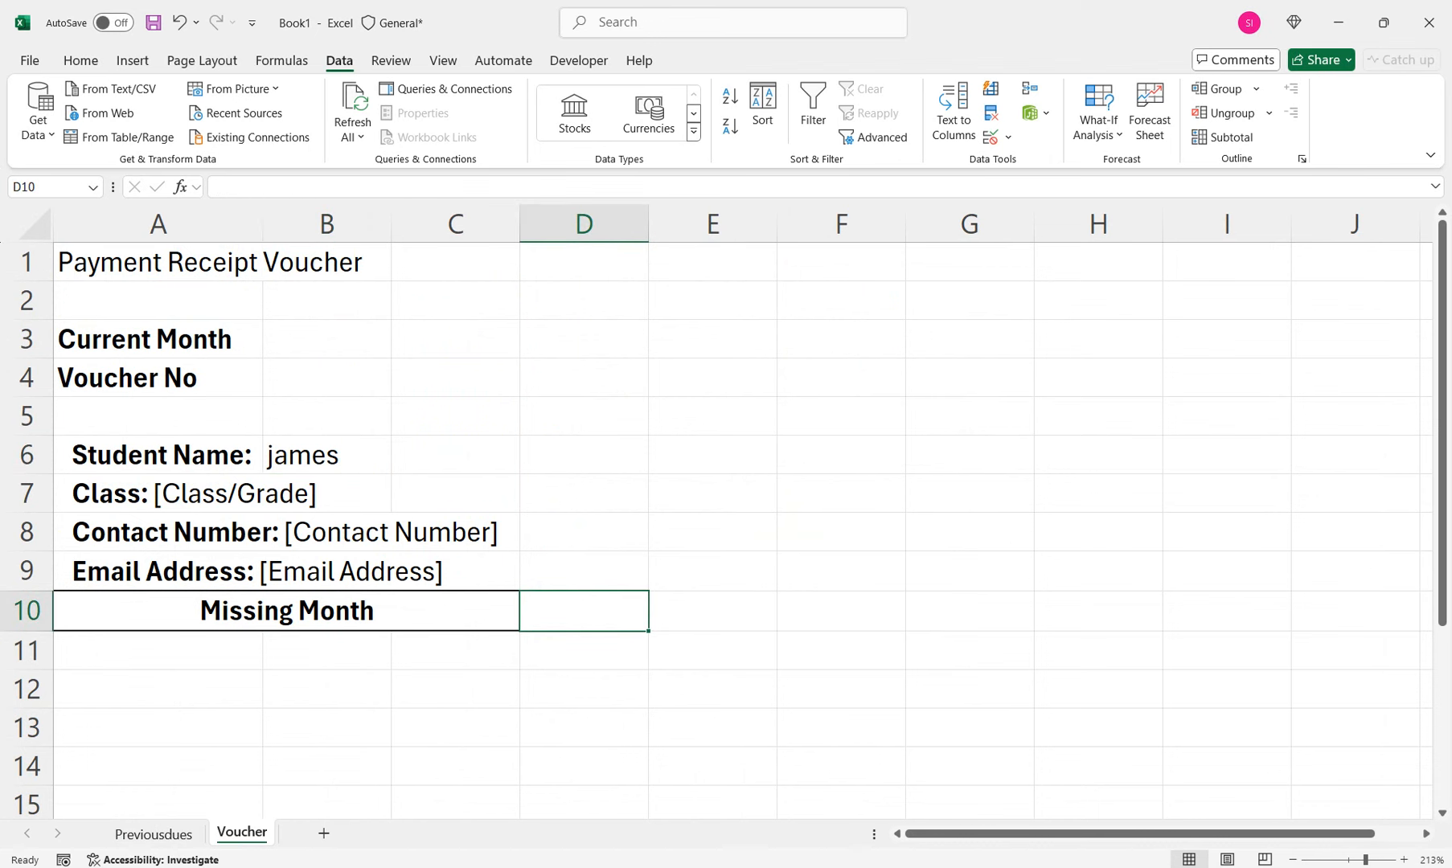
text(=vl)
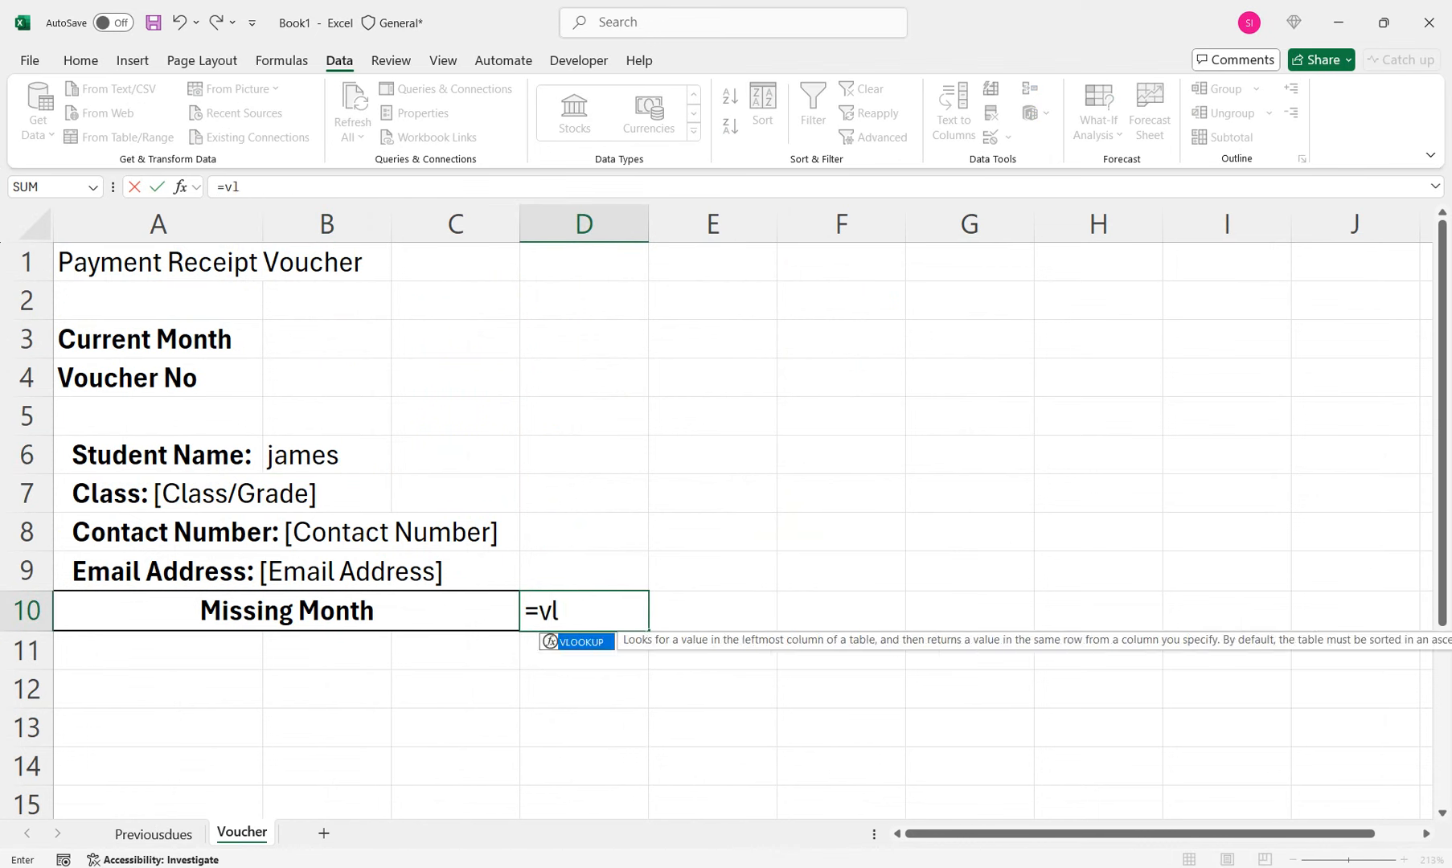
key(Tab)
click(327, 455)
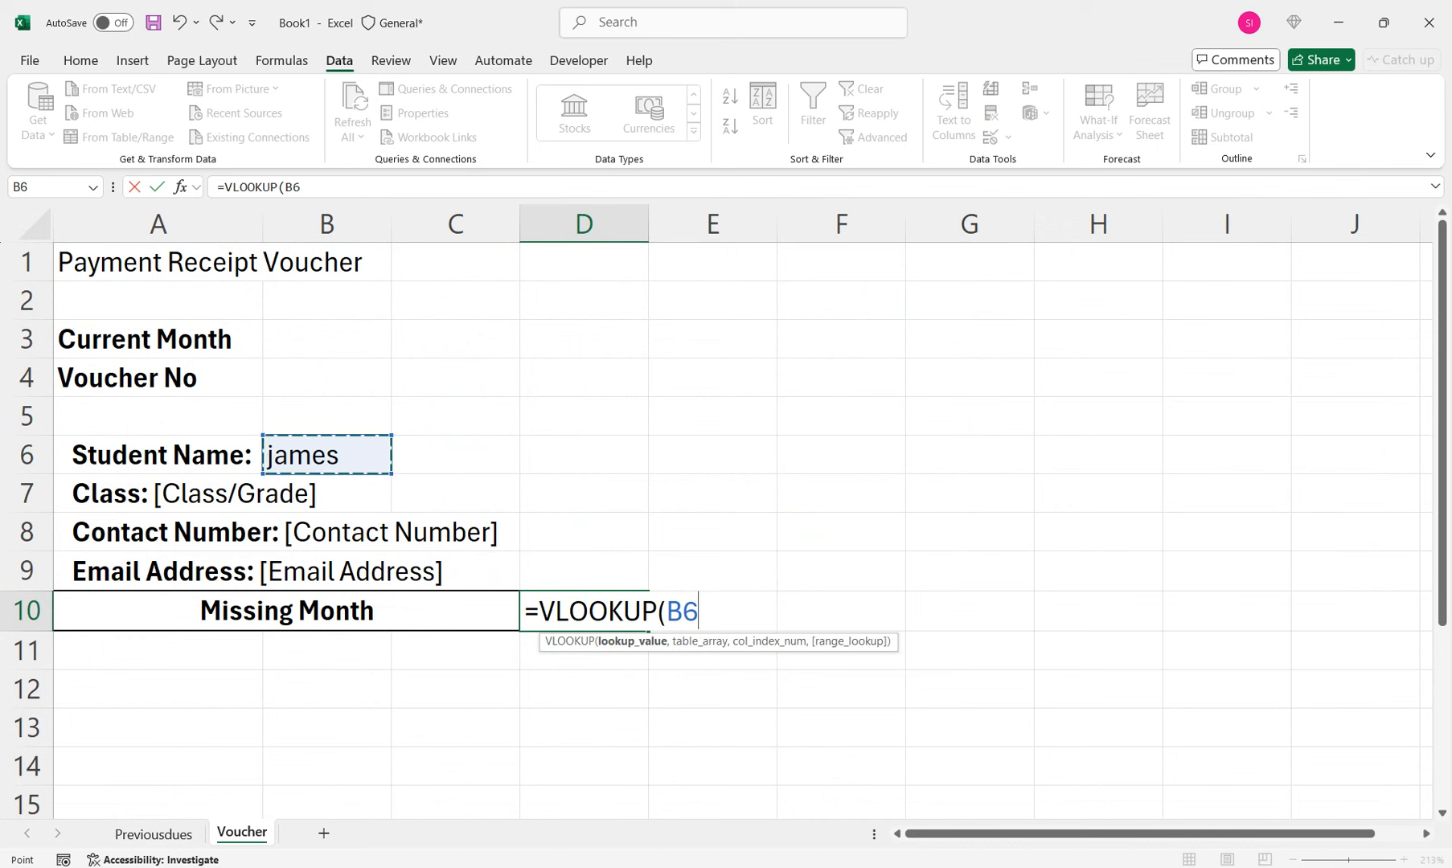
text(,)
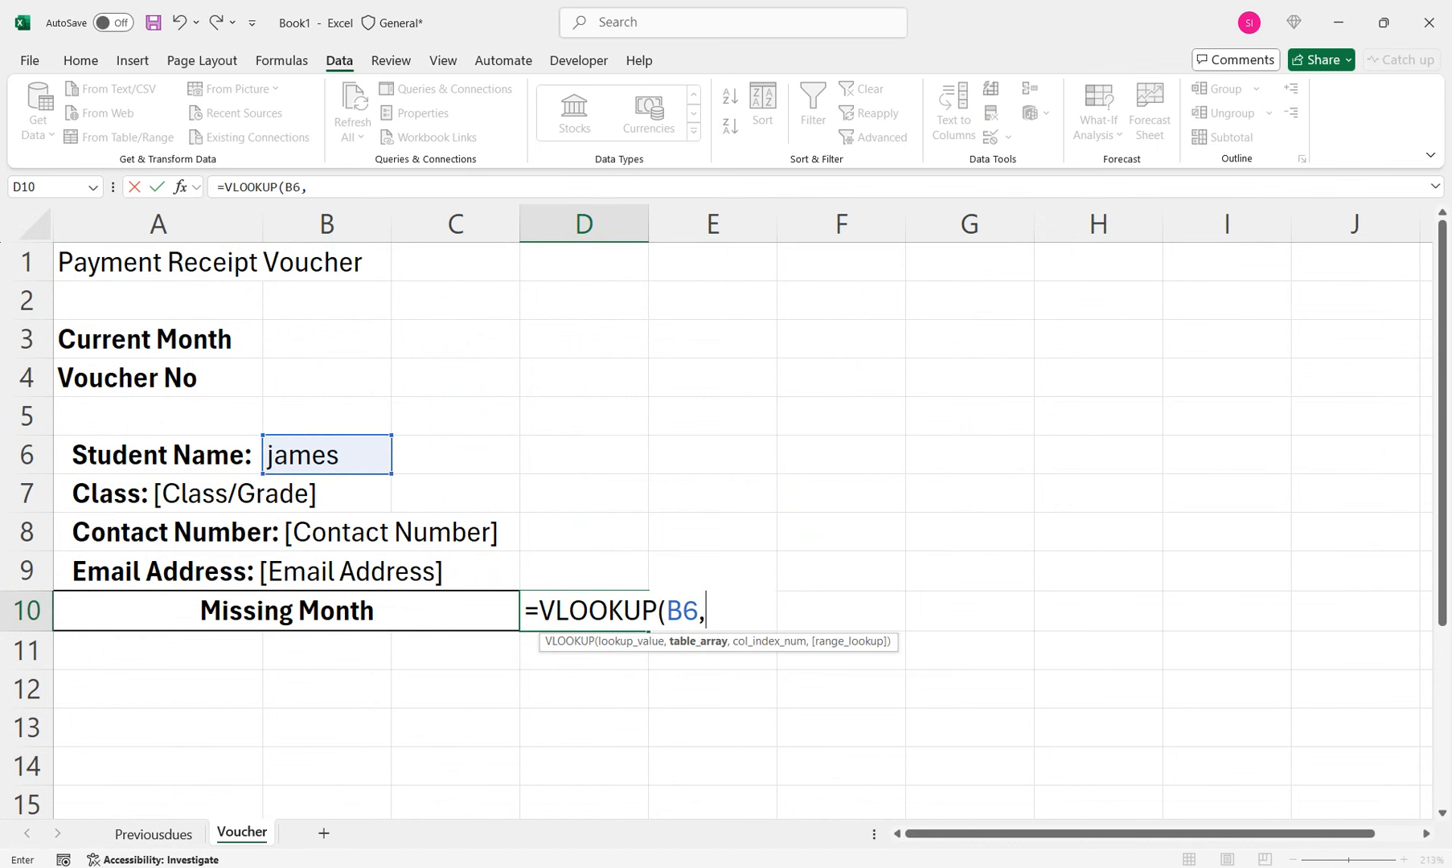
click(153, 834)
drag(81, 254, 1050, 601)
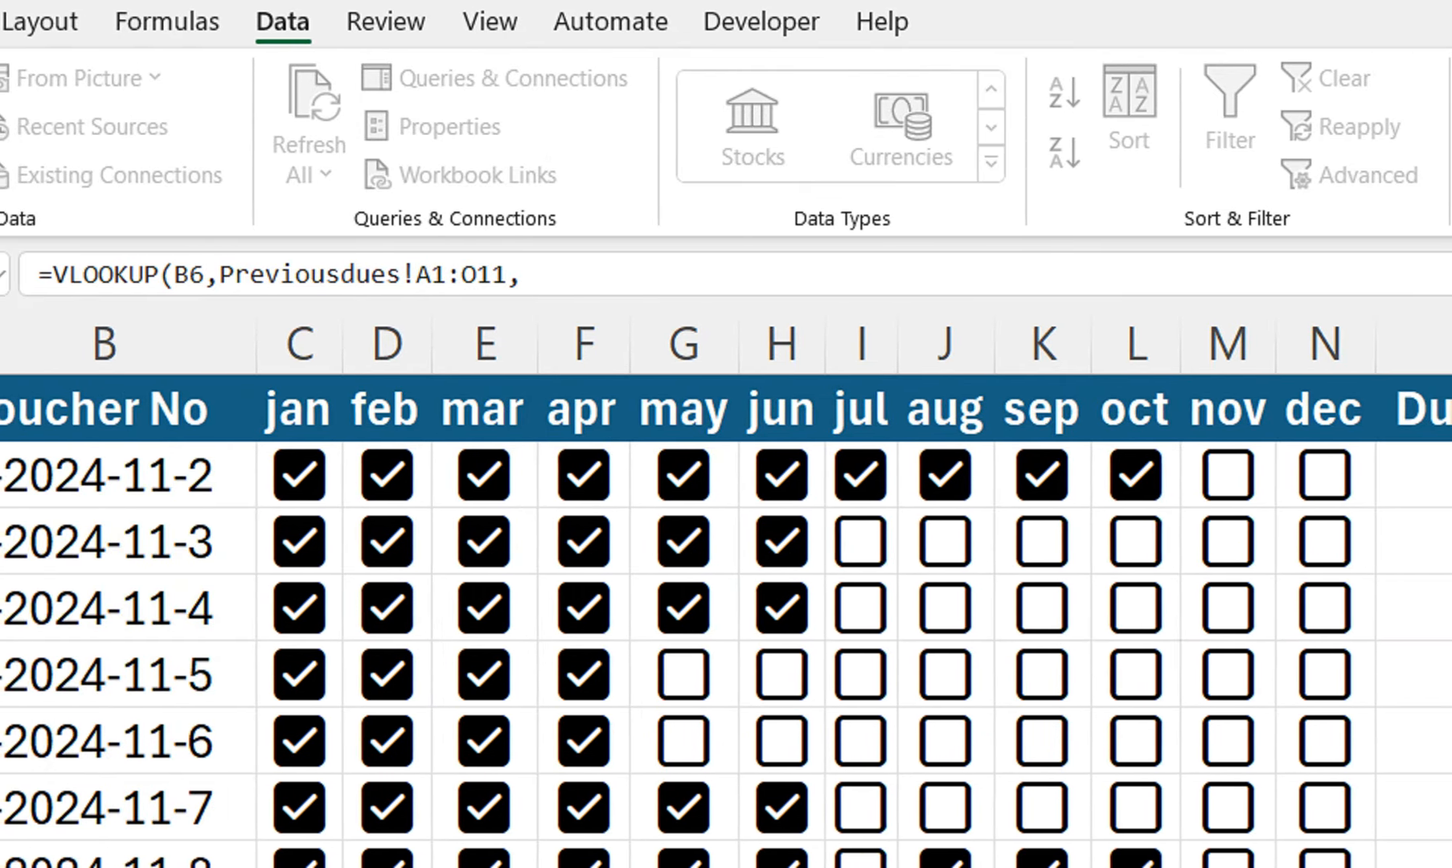
Complete the D10 VLOOKUP with COUNTA(Previousdues!A1:O1) as column index and FALSE for exact match, and center the cell
text(count)
key(Down)
key(Tab)
drag(121, 410, 1400, 412)
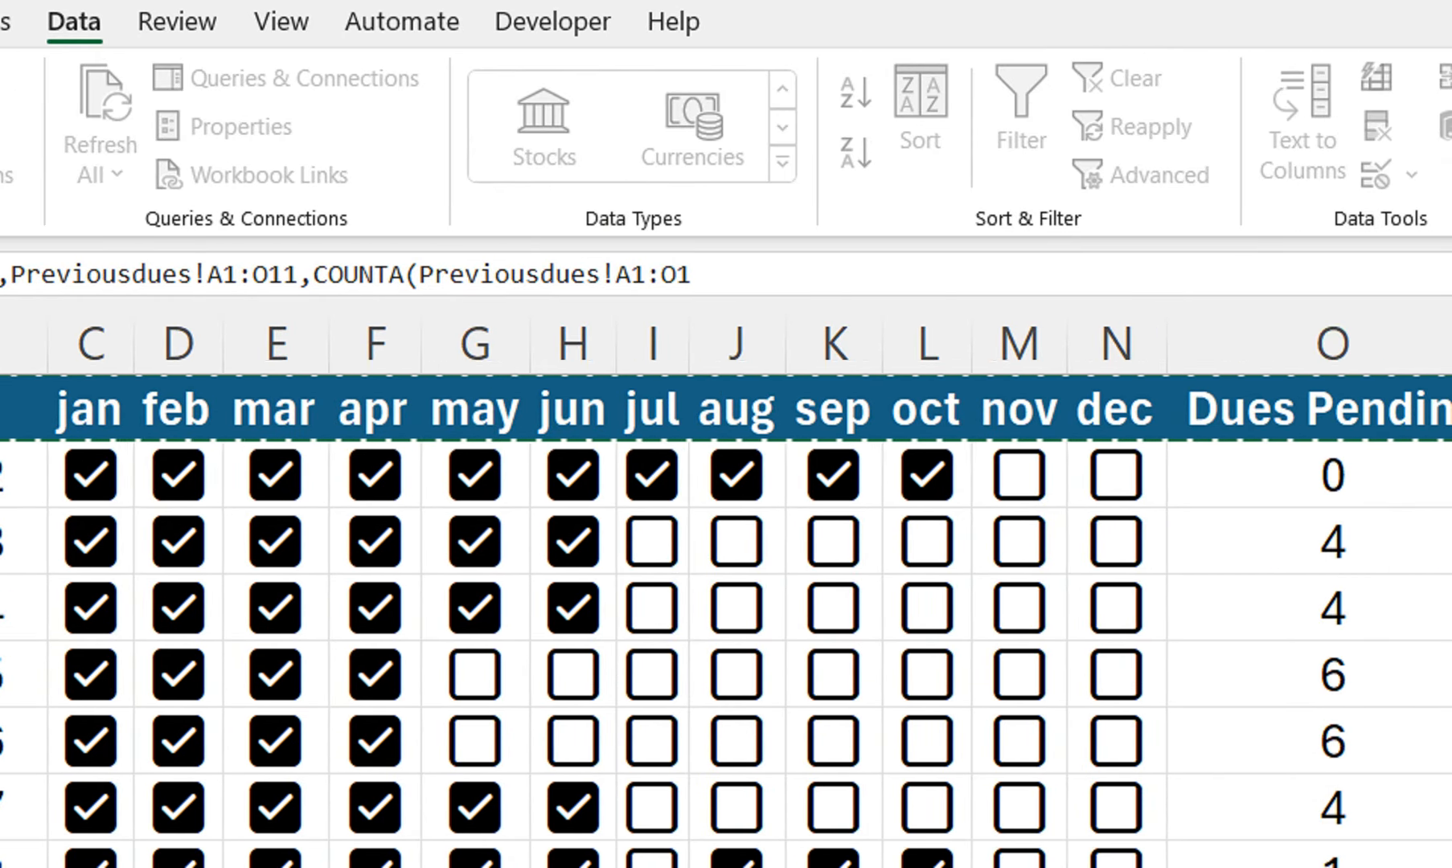
click(314, 275)
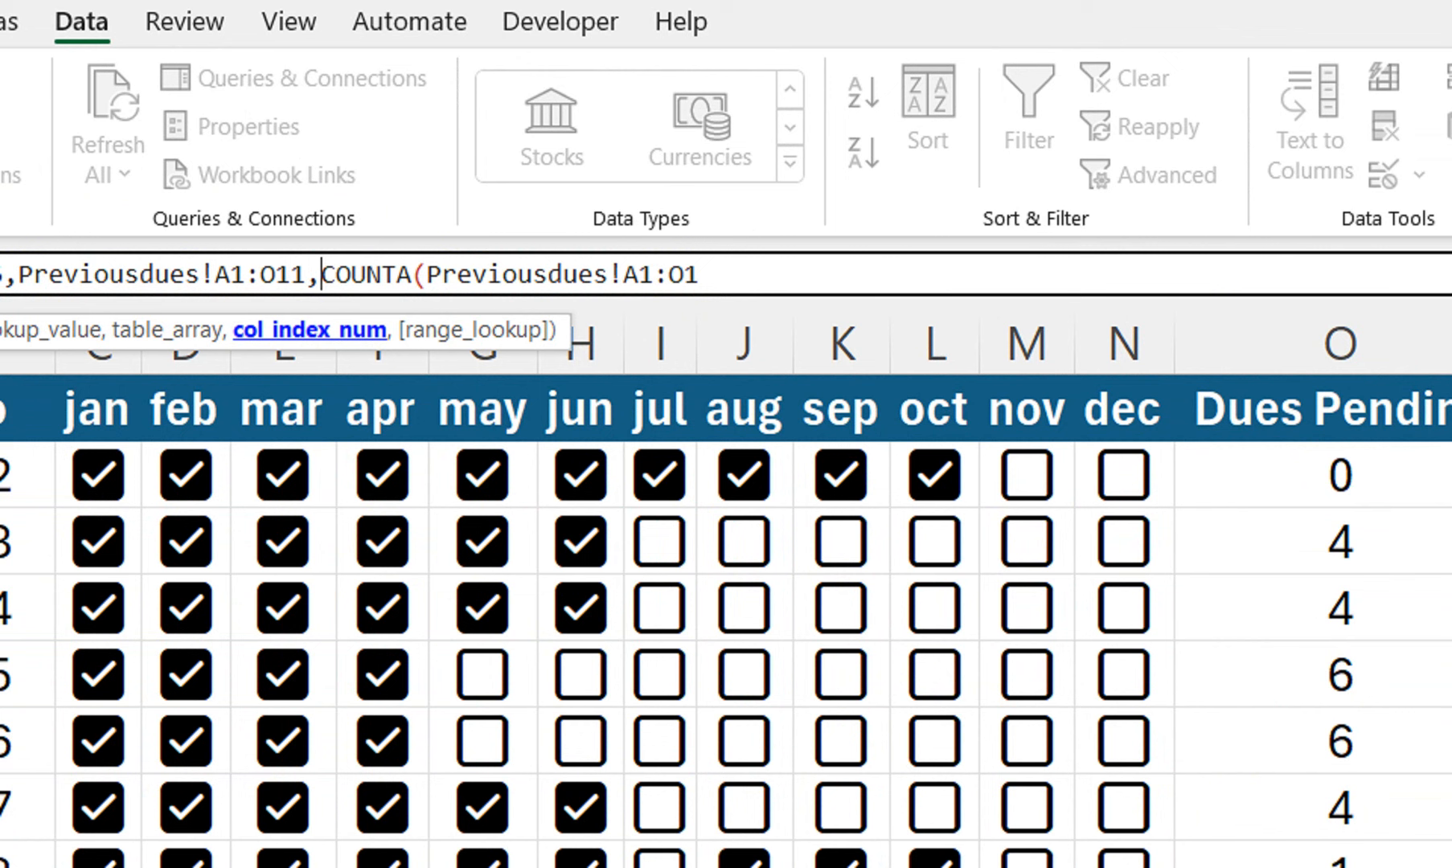
click(703, 275)
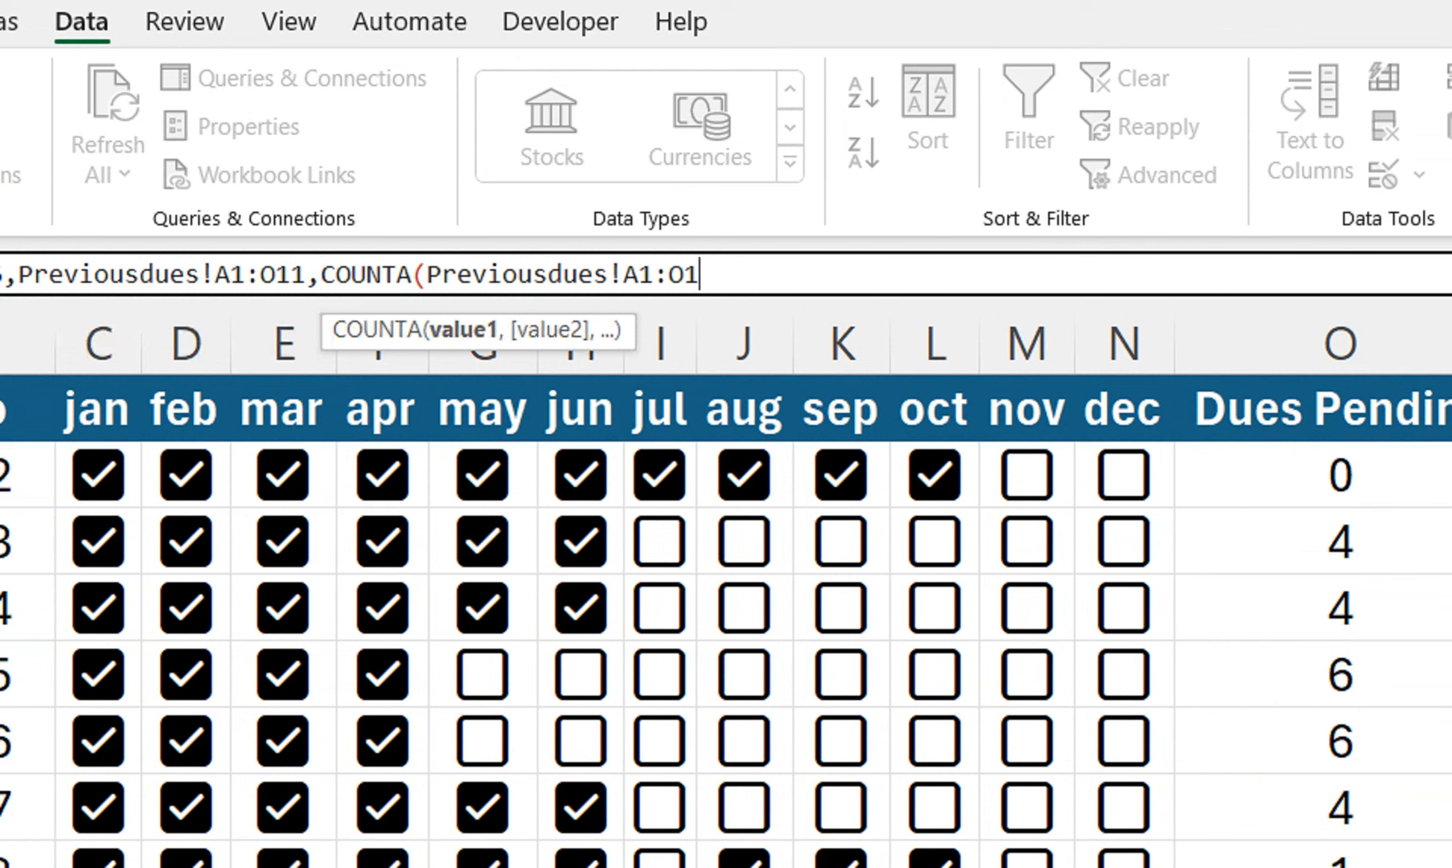
text(),)
key(Down)
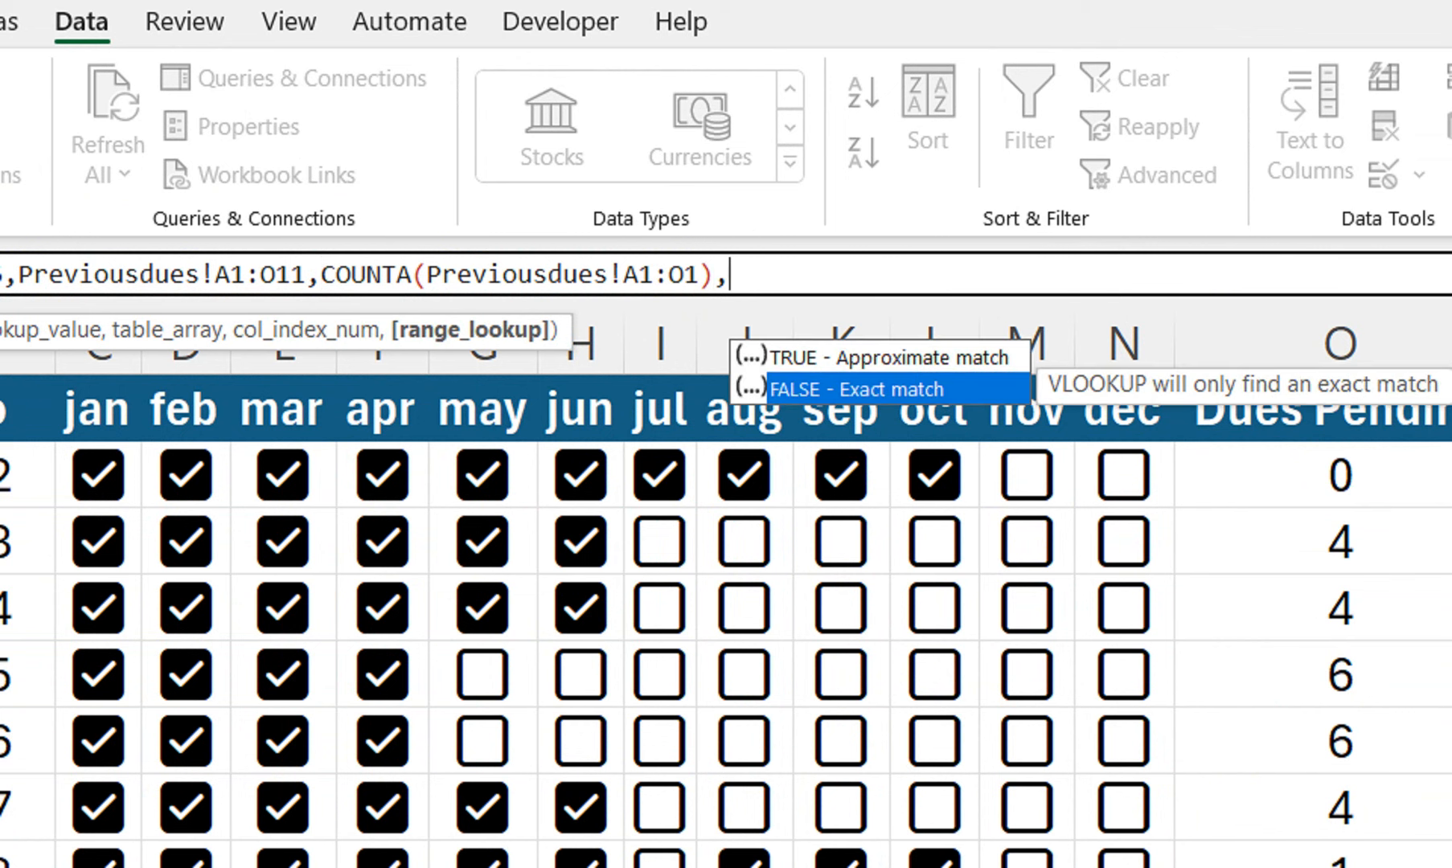
key(Tab)
text())
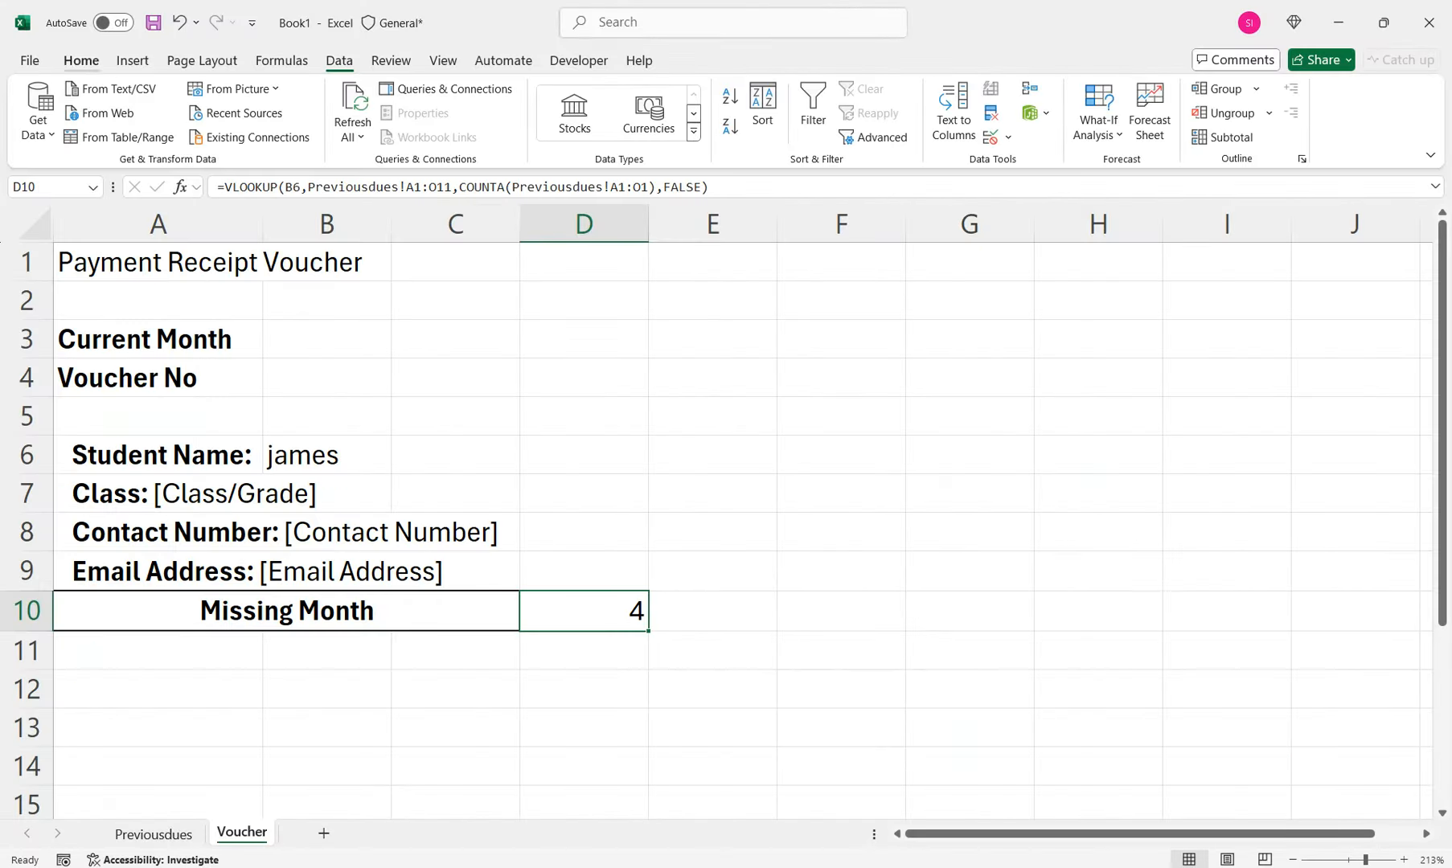
click(45, 27)
click(368, 126)
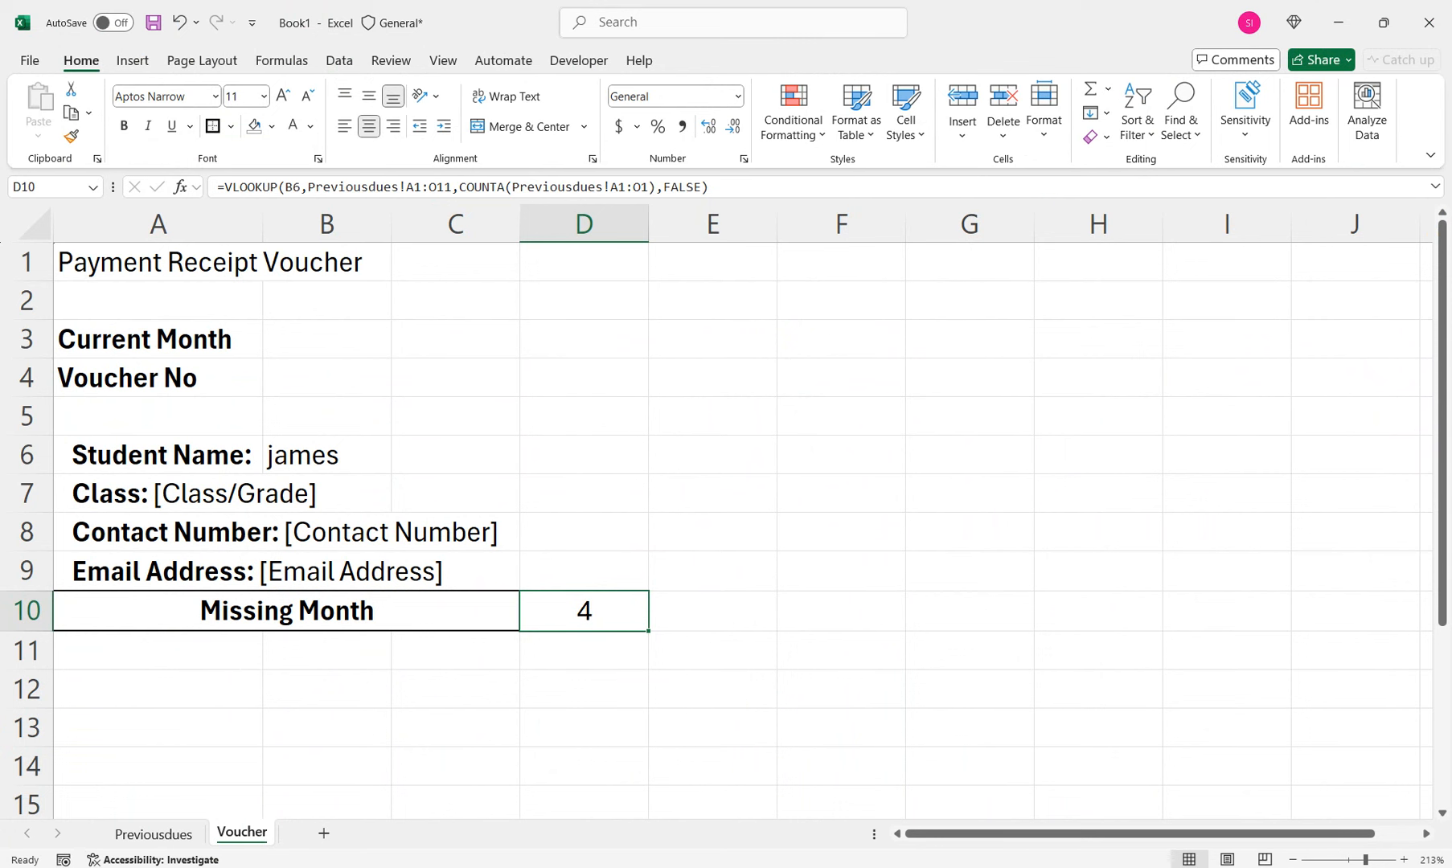
Test the Missing Month lookup by choosing the first, second and fourth students in turn as the Student Name in B6
click(327, 378)
click(327, 456)
click(399, 464)
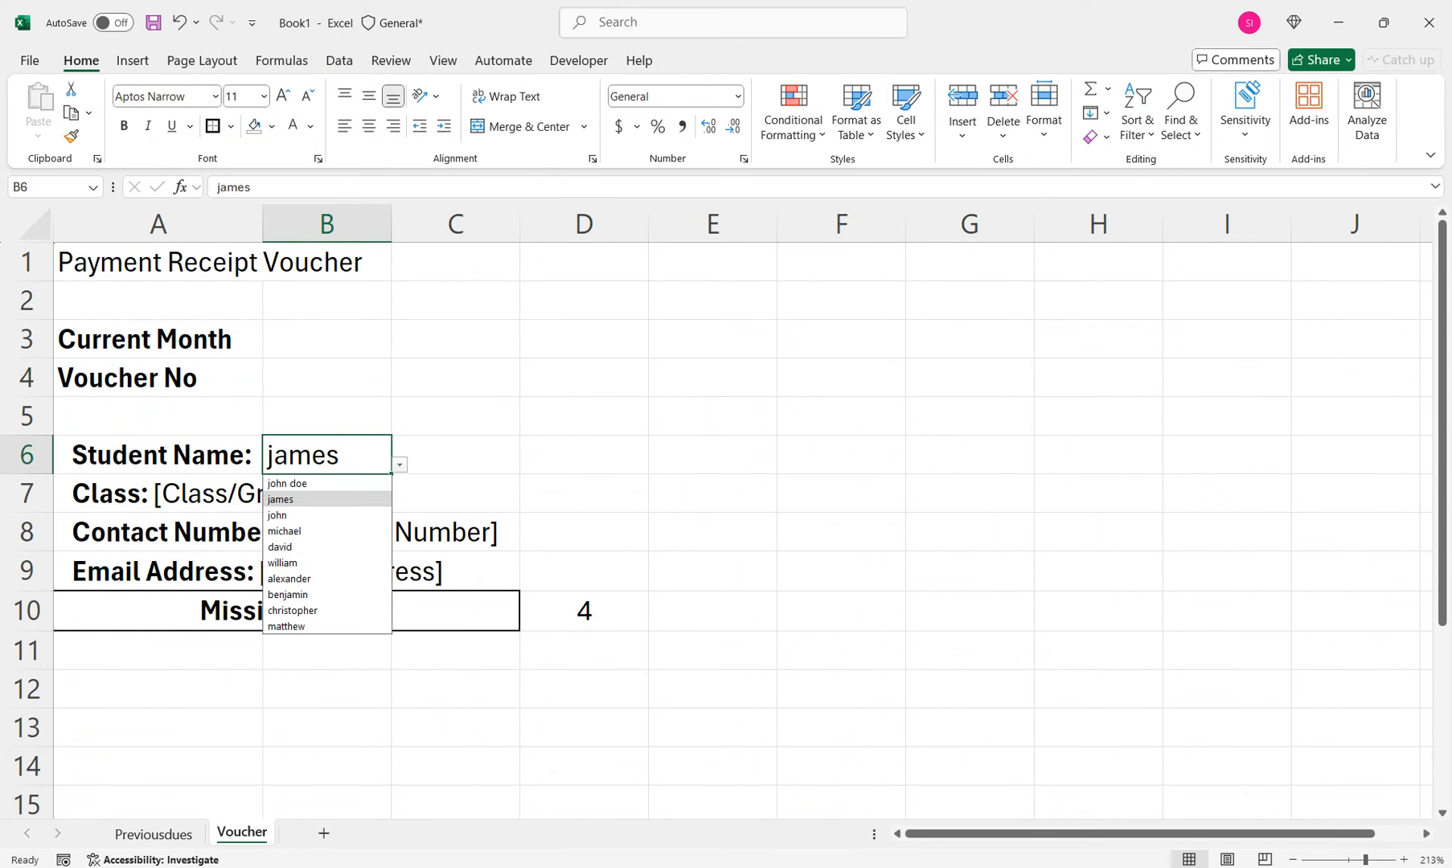
click(338, 498)
click(399, 465)
click(322, 484)
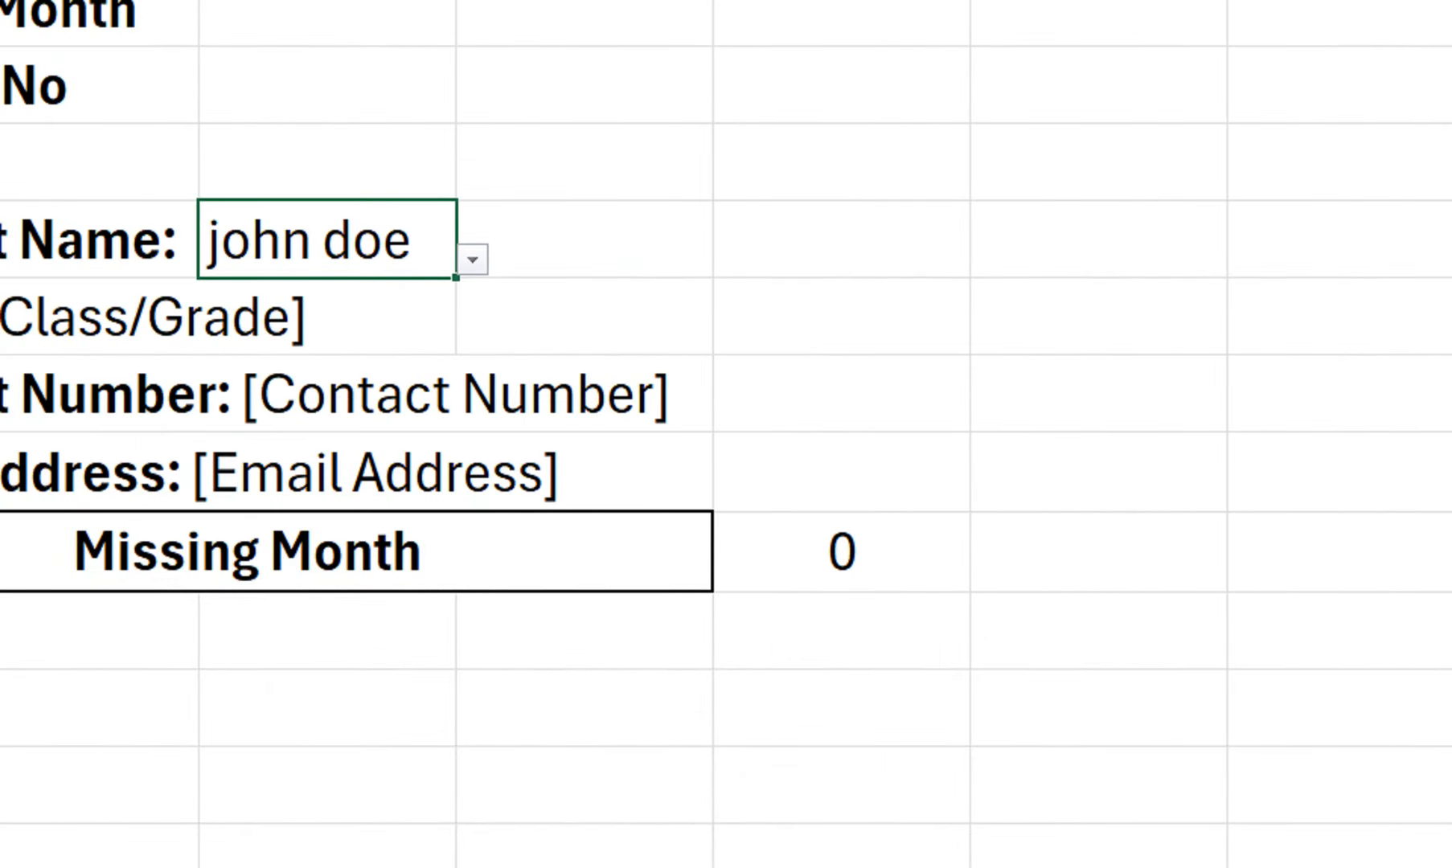
click(473, 259)
click(321, 329)
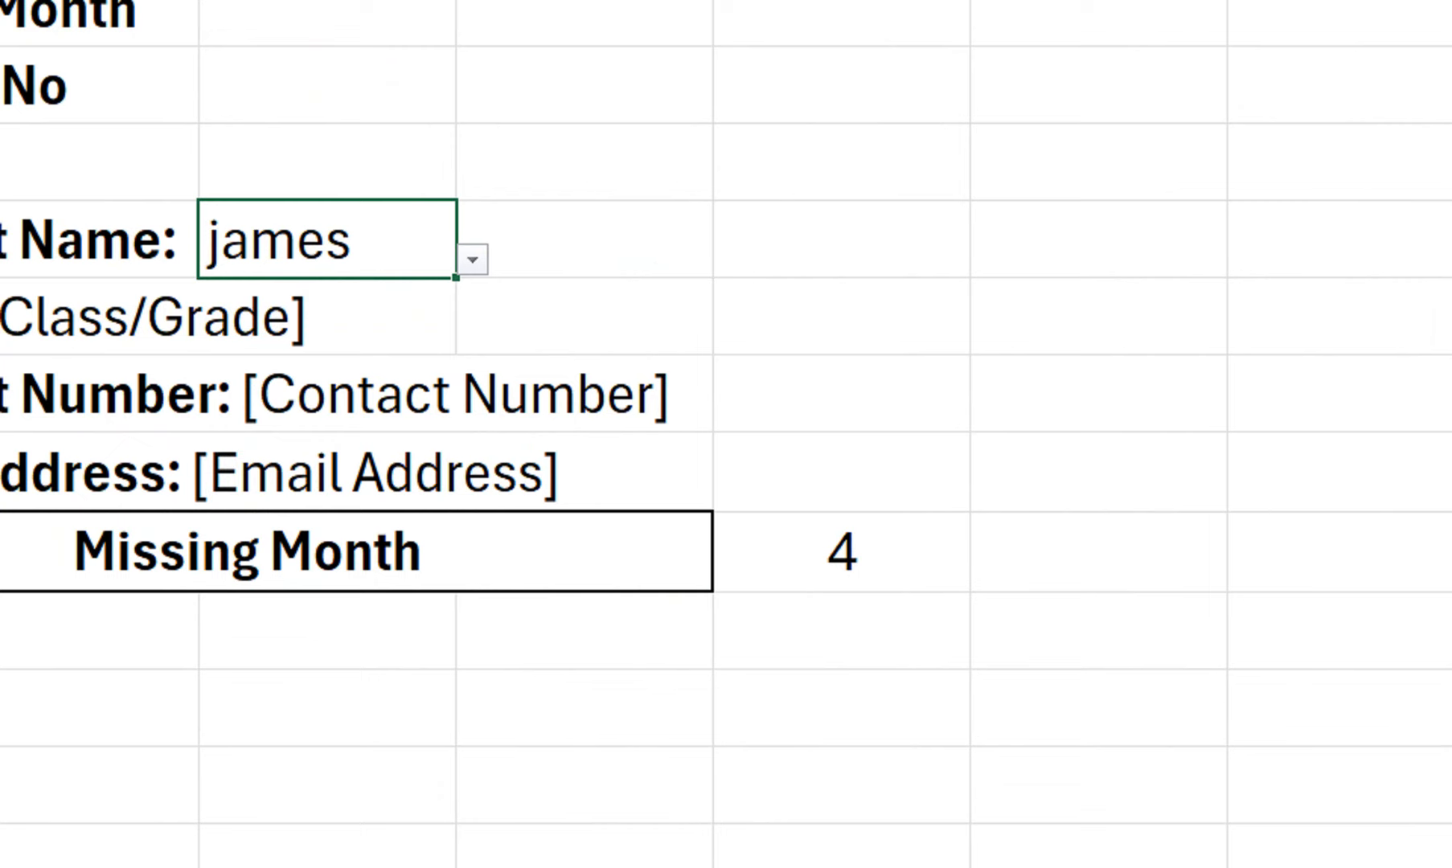
click(473, 260)
click(321, 389)
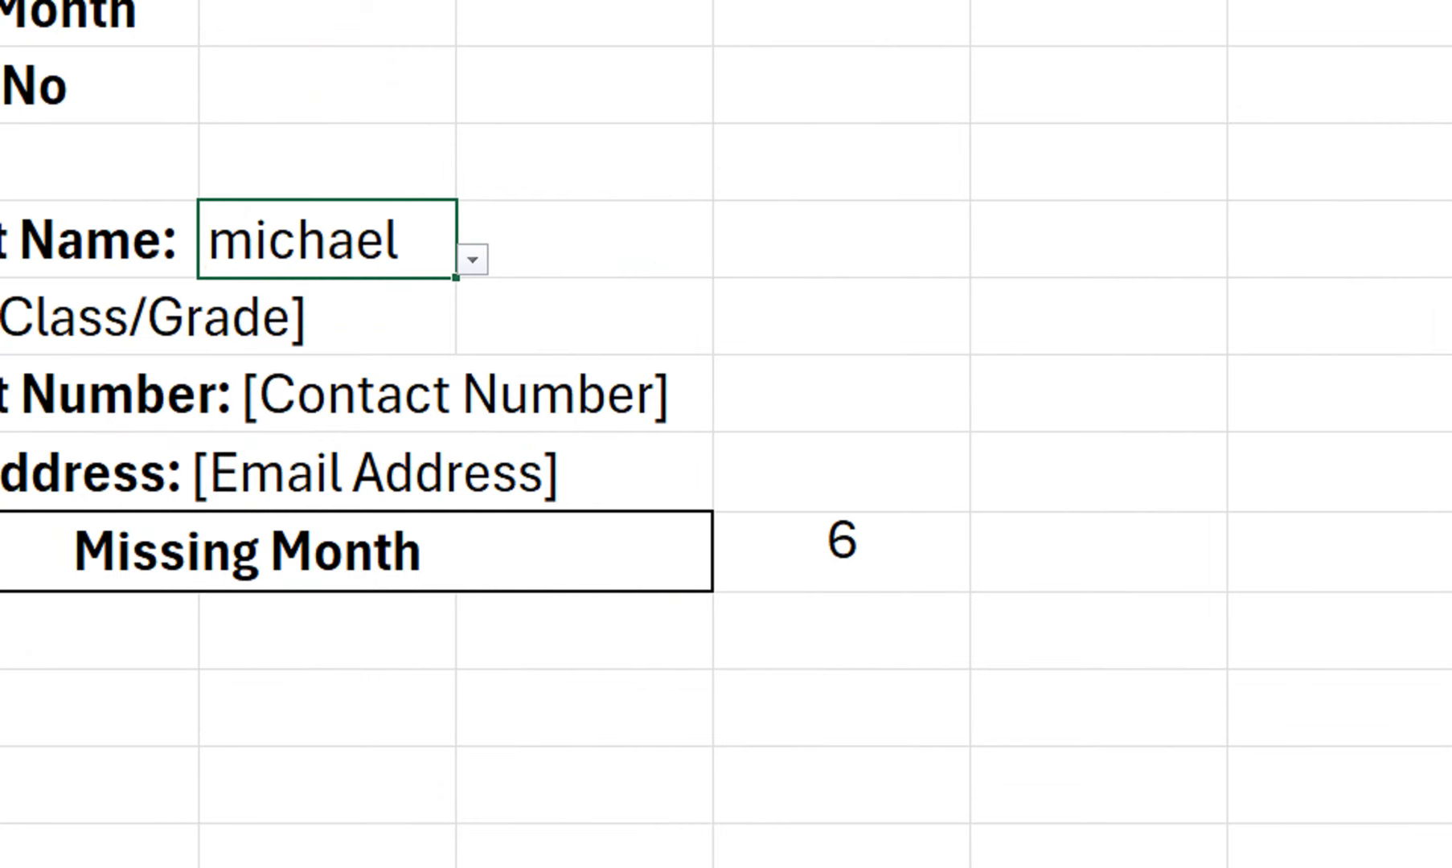
click(842, 552)
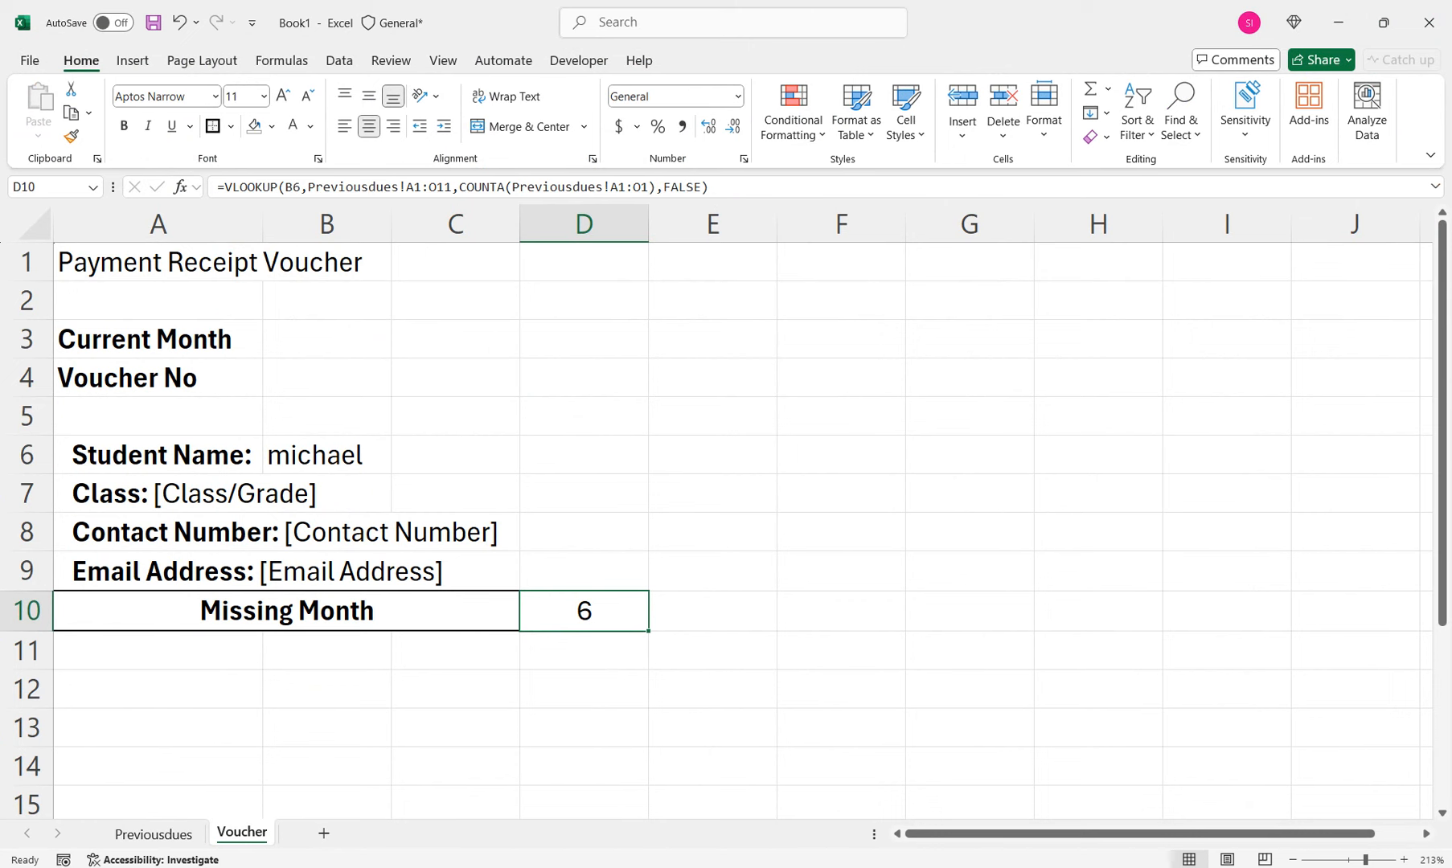
click(158, 690)
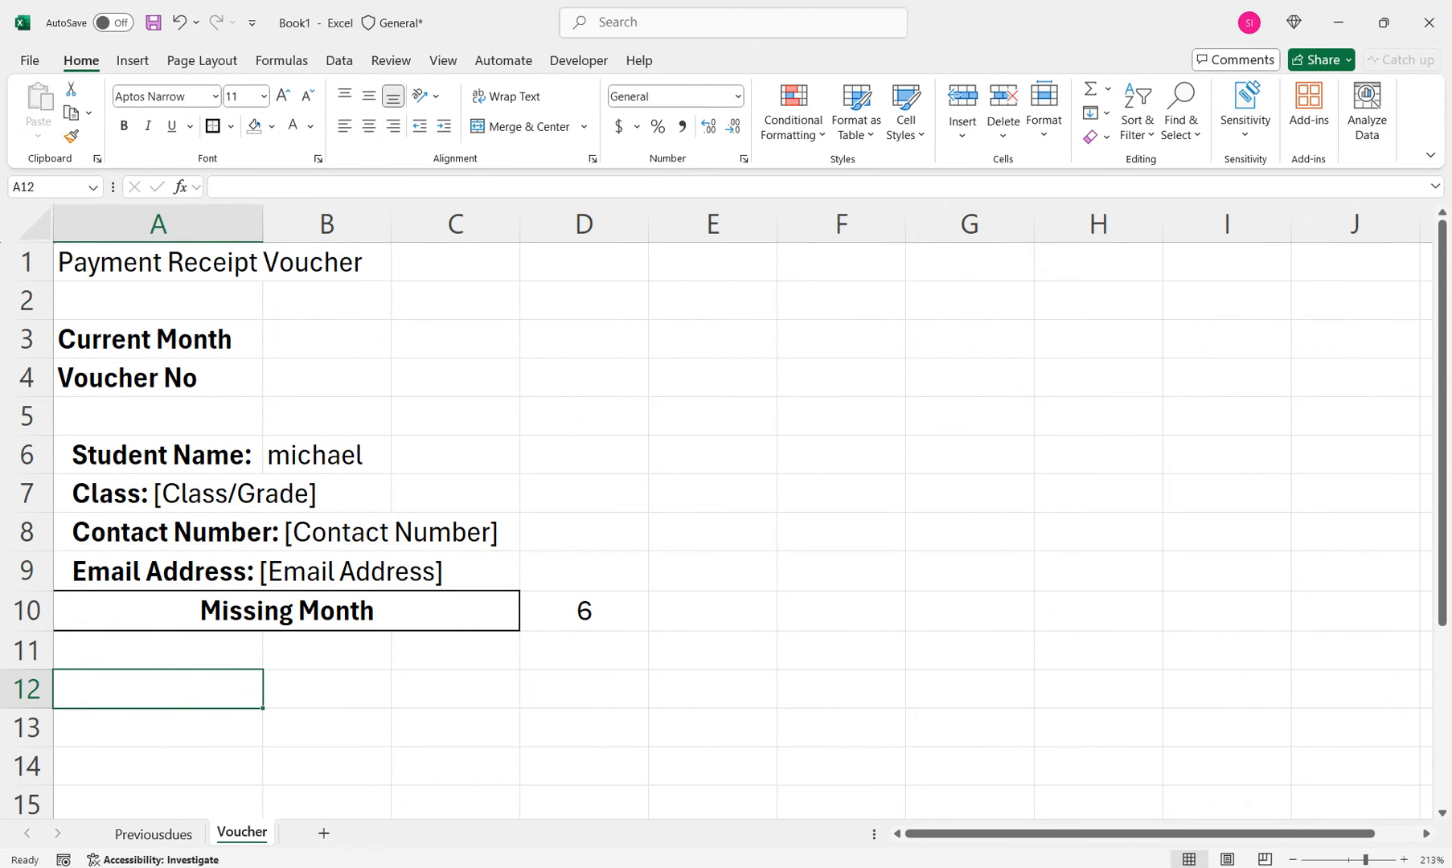
Enter =TEXT(TODAY()-DAY(TODAY()),"MMM") as the Current Month in B3 and make it bold
click(328, 339)
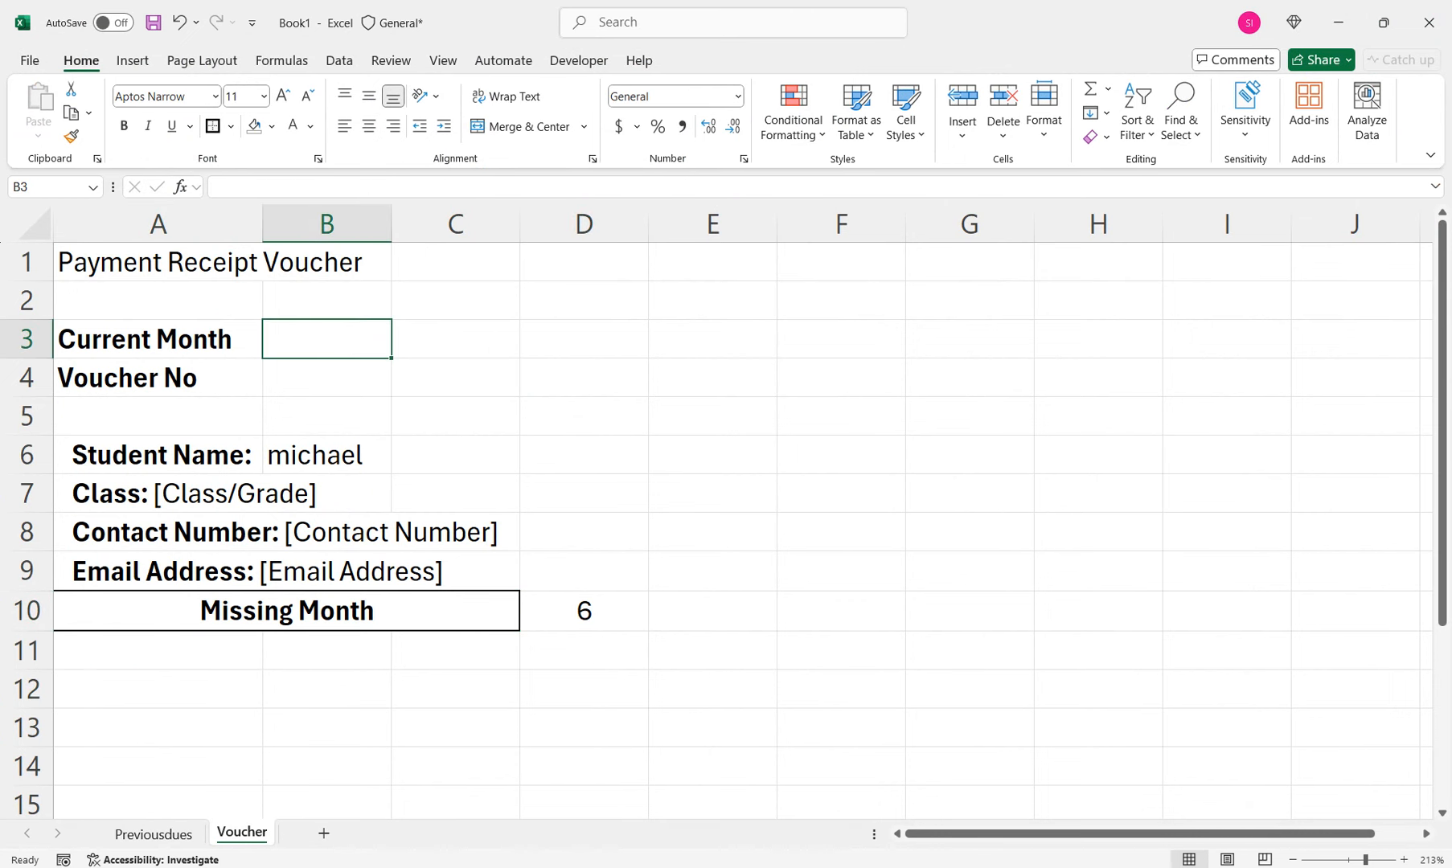
text(=text)
key(Tab)
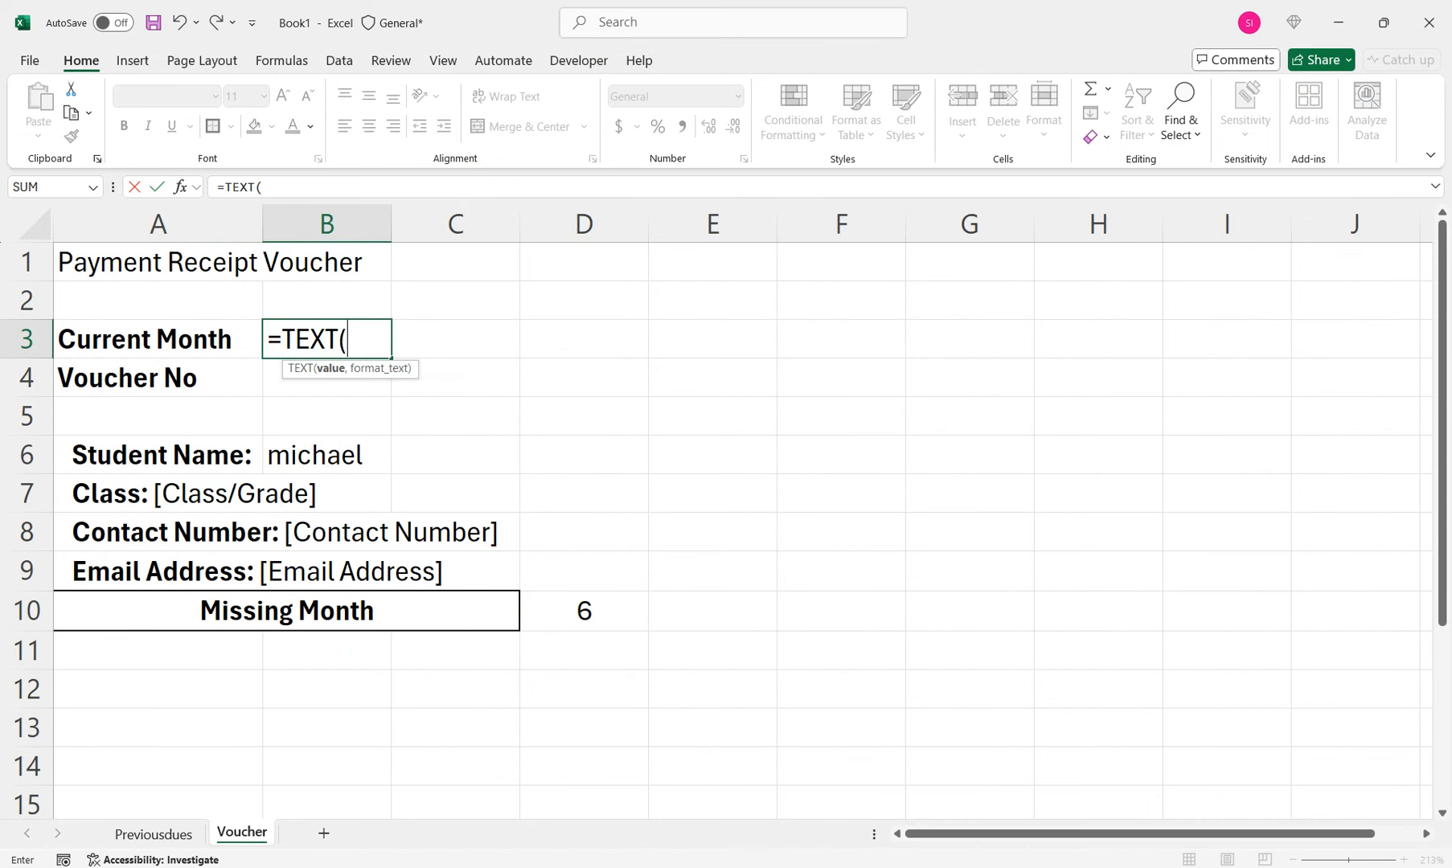
text(today())
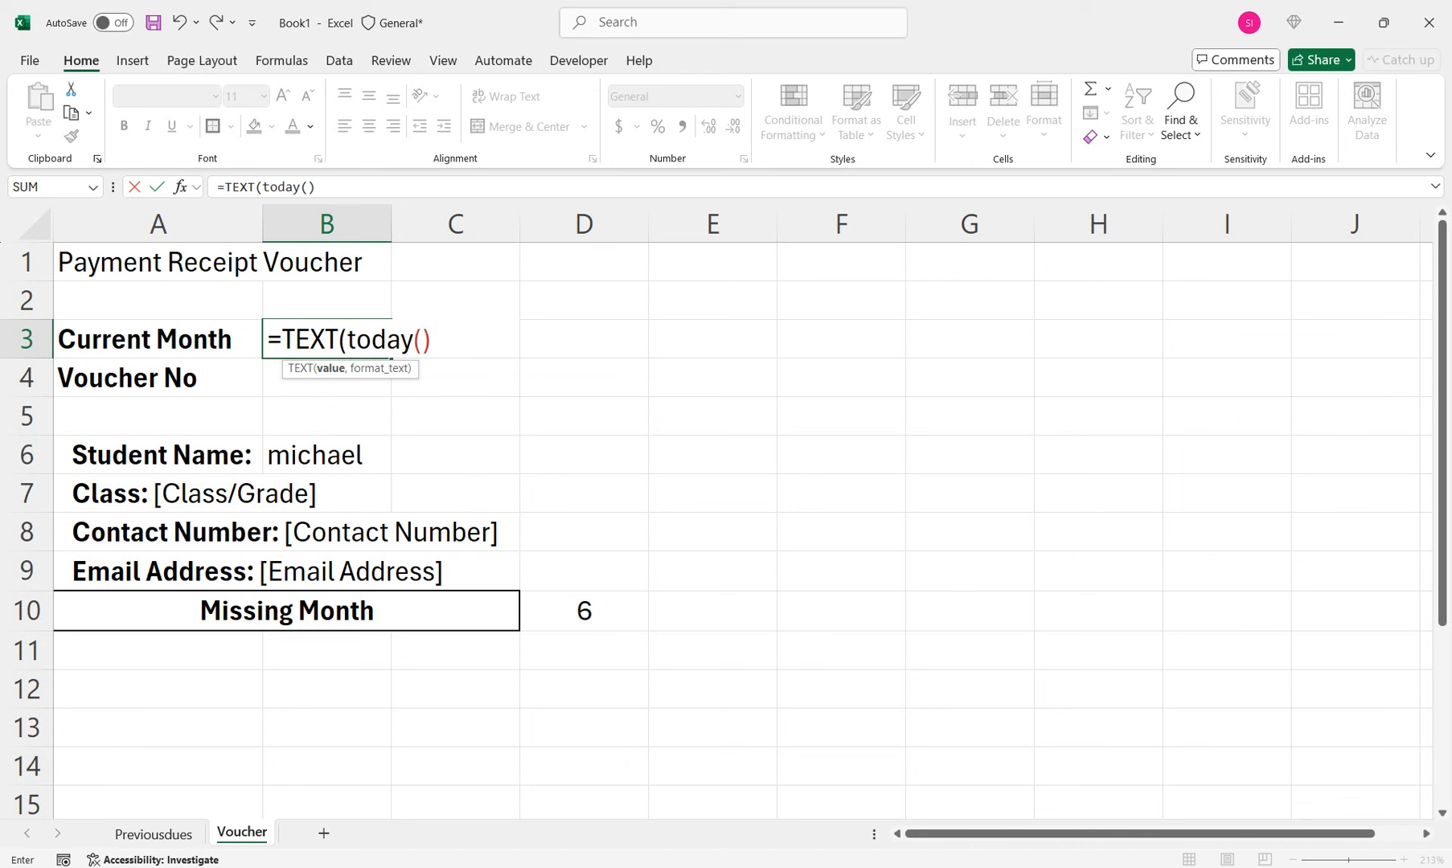
text(-da)
key(Tab)
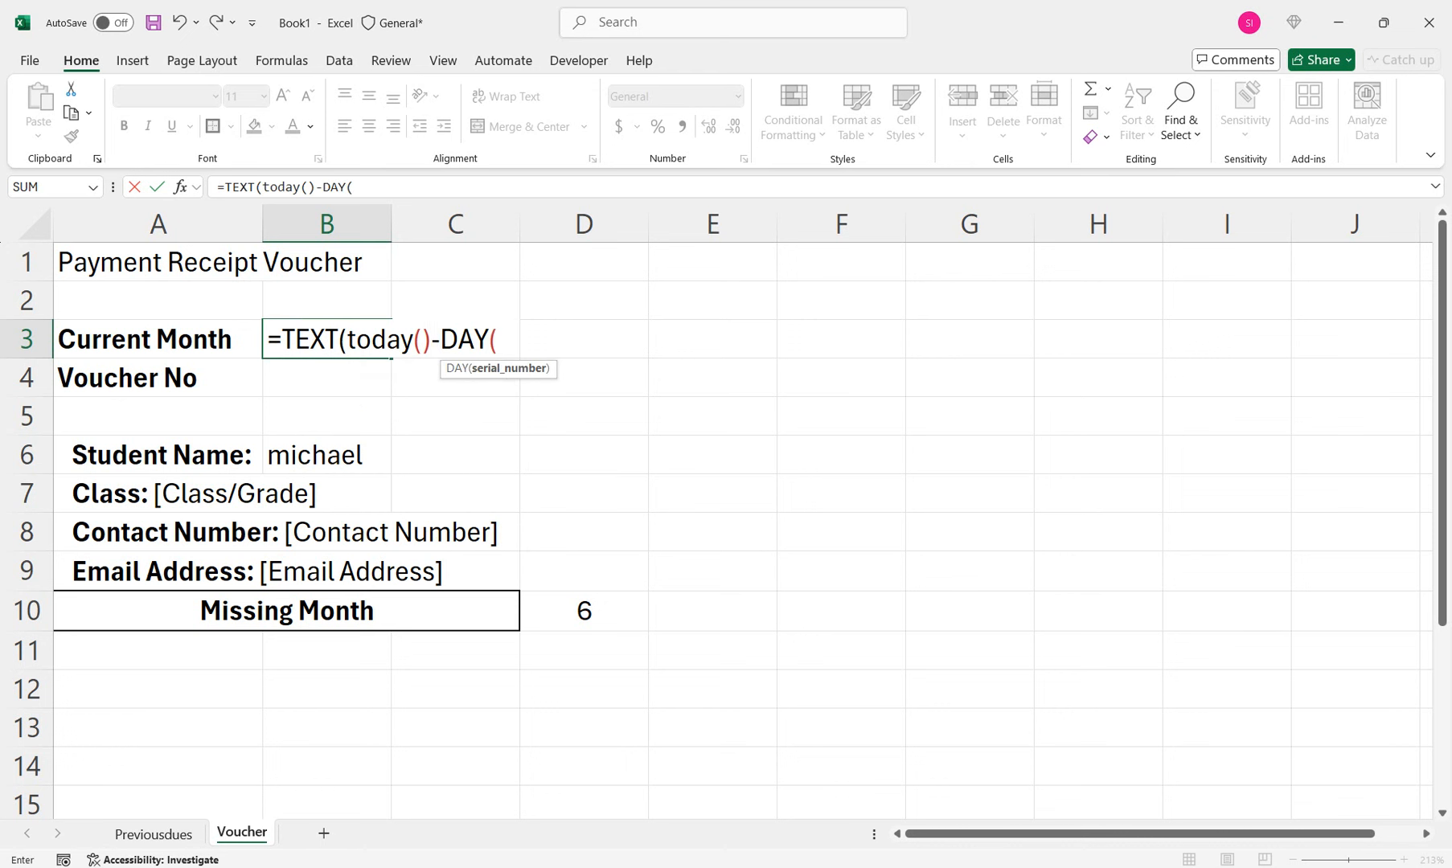
text(today)
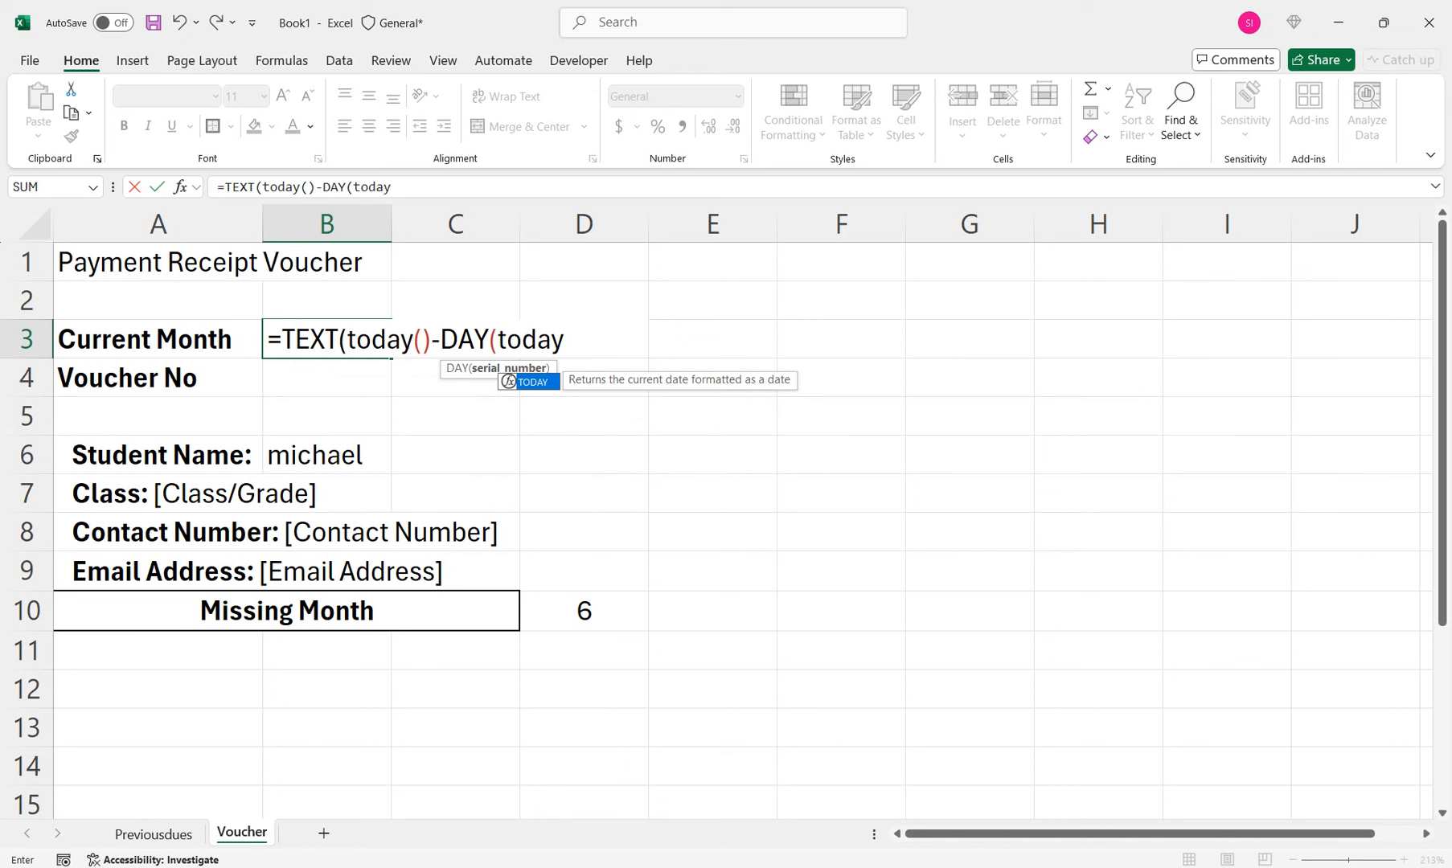
text(()))
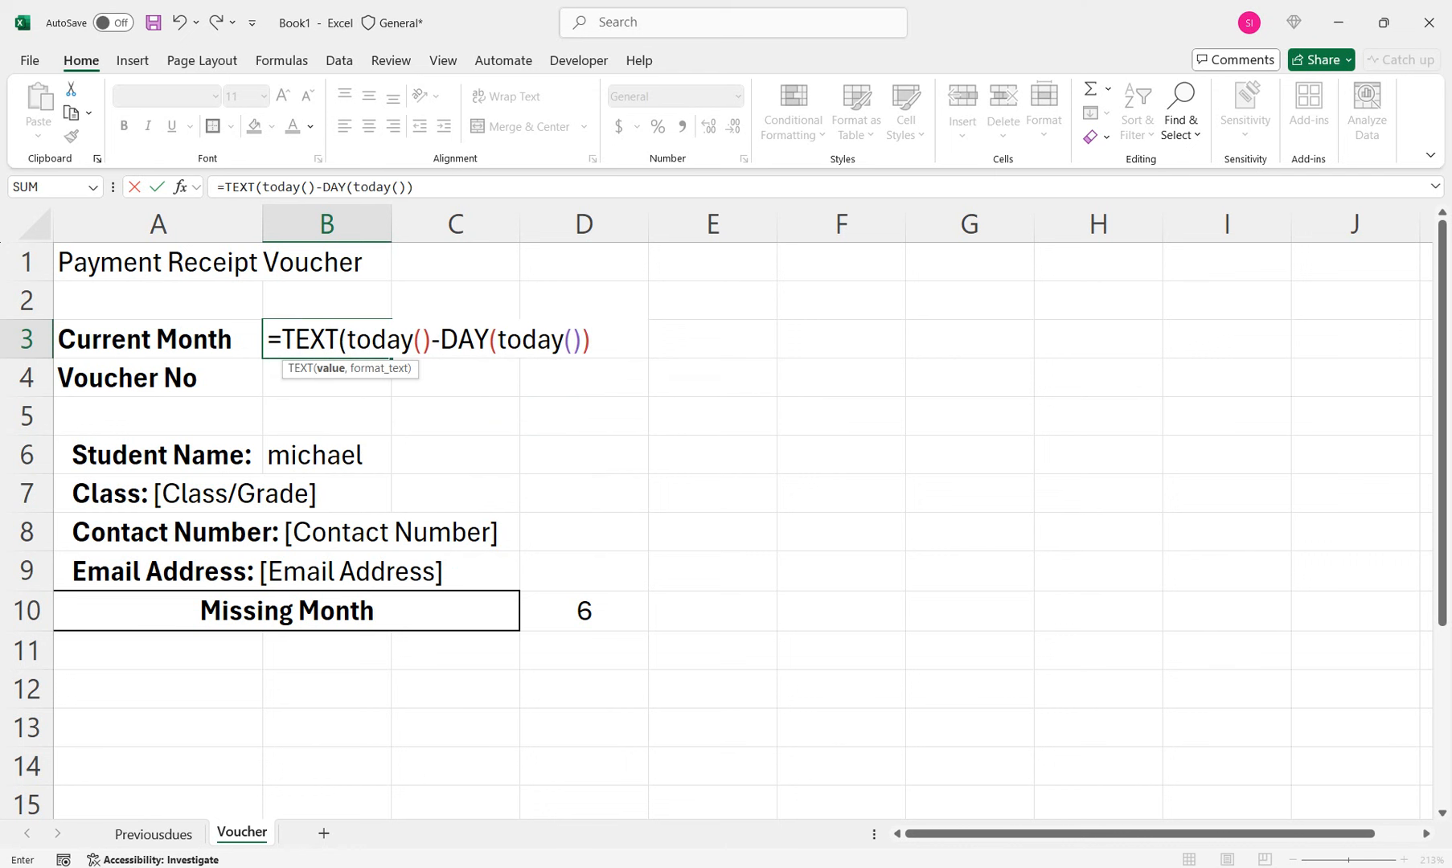
text(,"MMM)
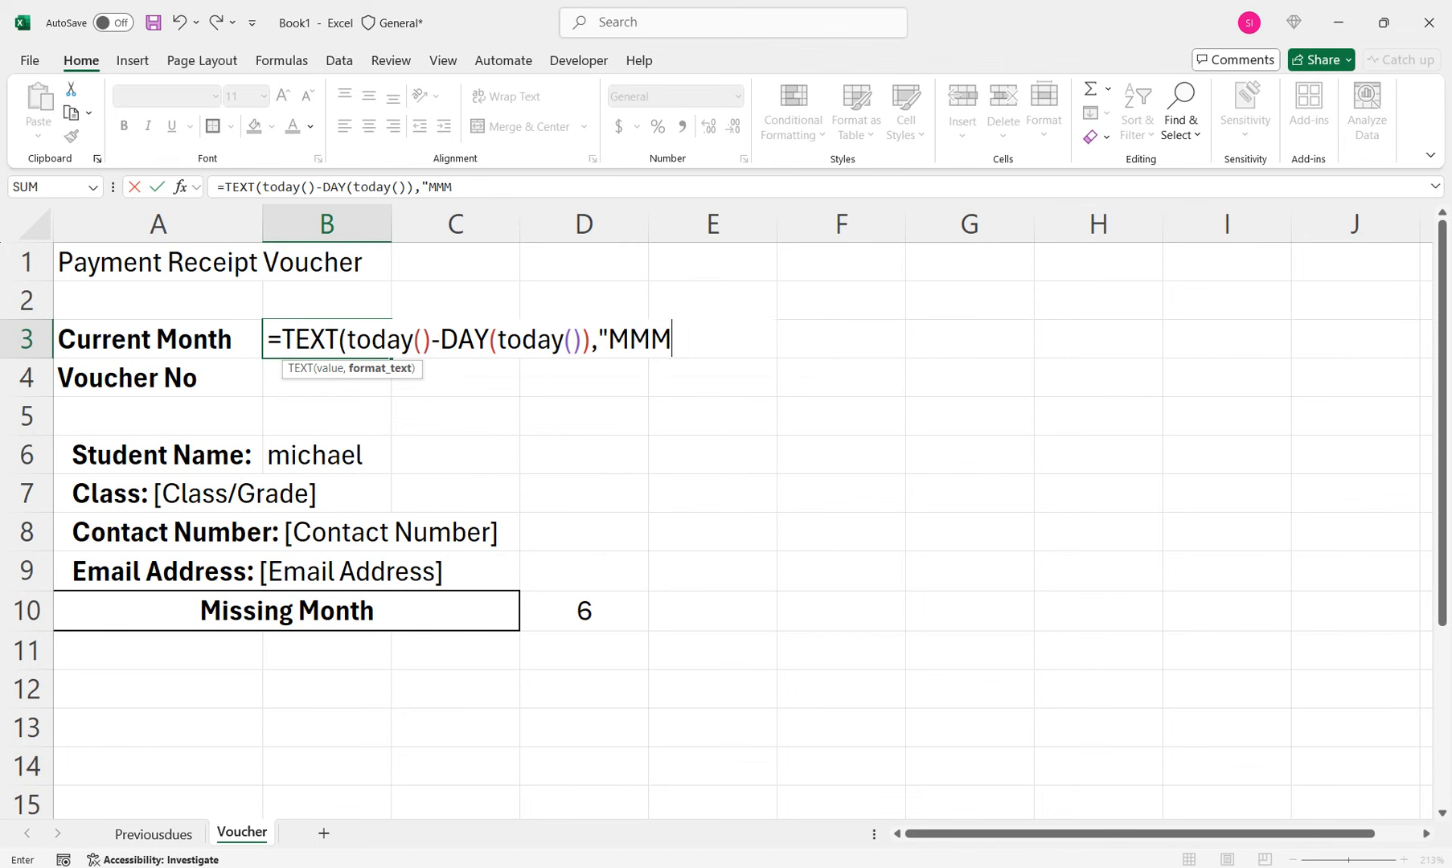
text("))
key(Return)
key(Up)
key(ctrl+b)
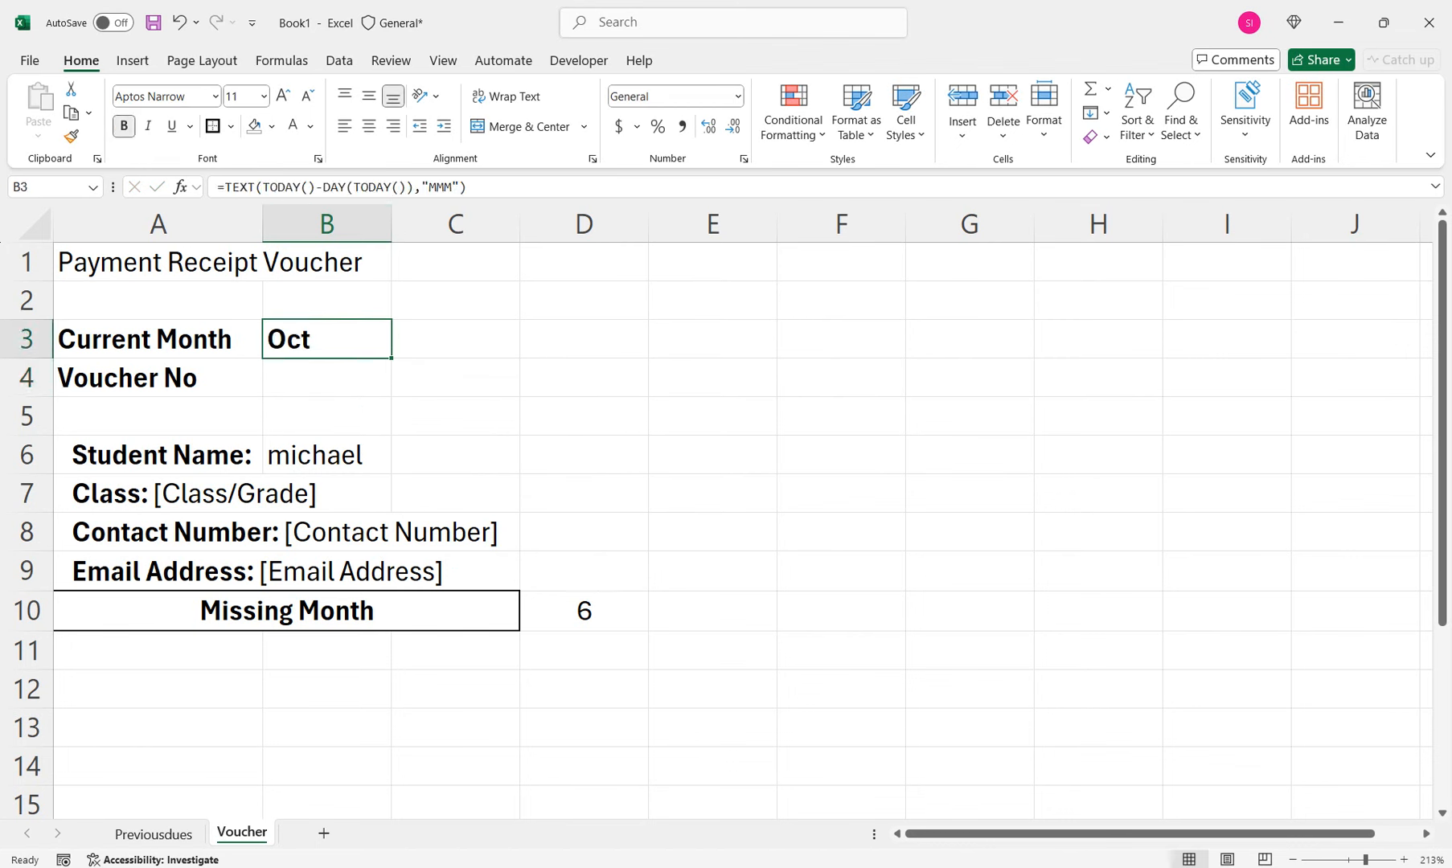
Enter =VLOOKUP(B6,Previousdues!A1:B11,2,FALSE) as the Voucher No in B4 and autofit column B
click(327, 378)
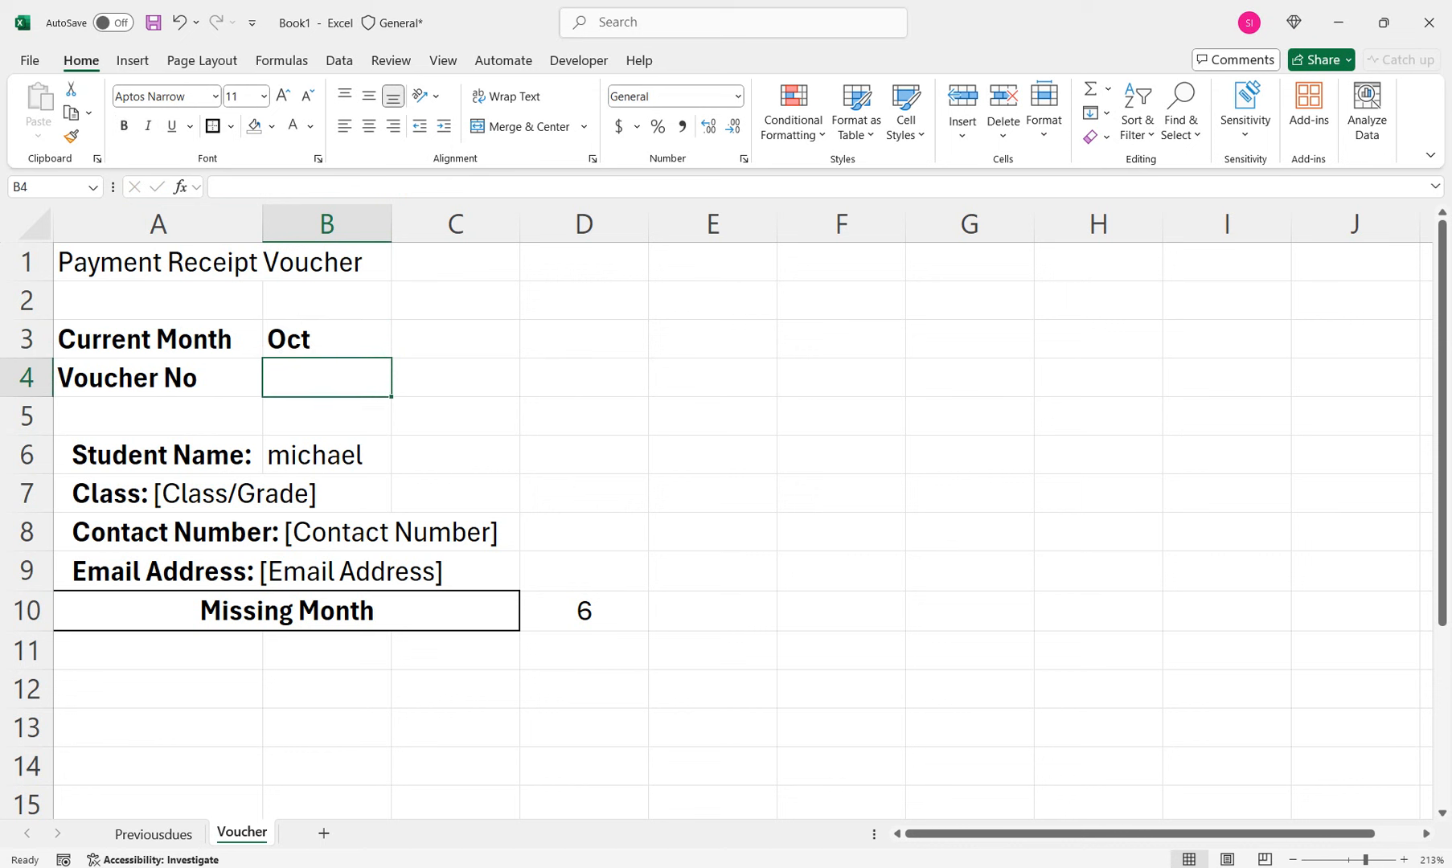
text(=vlo)
key(Tab)
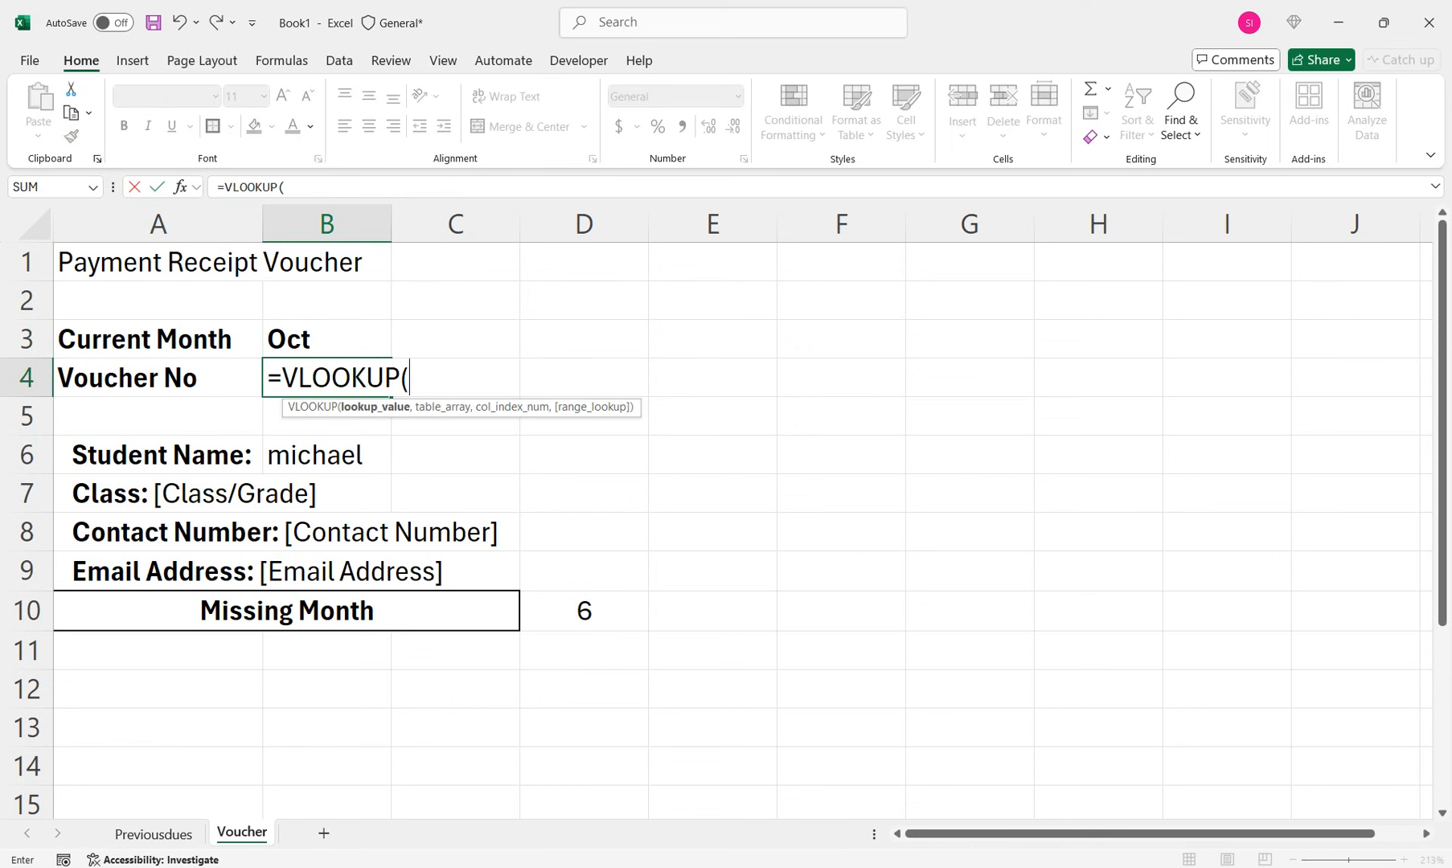
click(327, 456)
text(,)
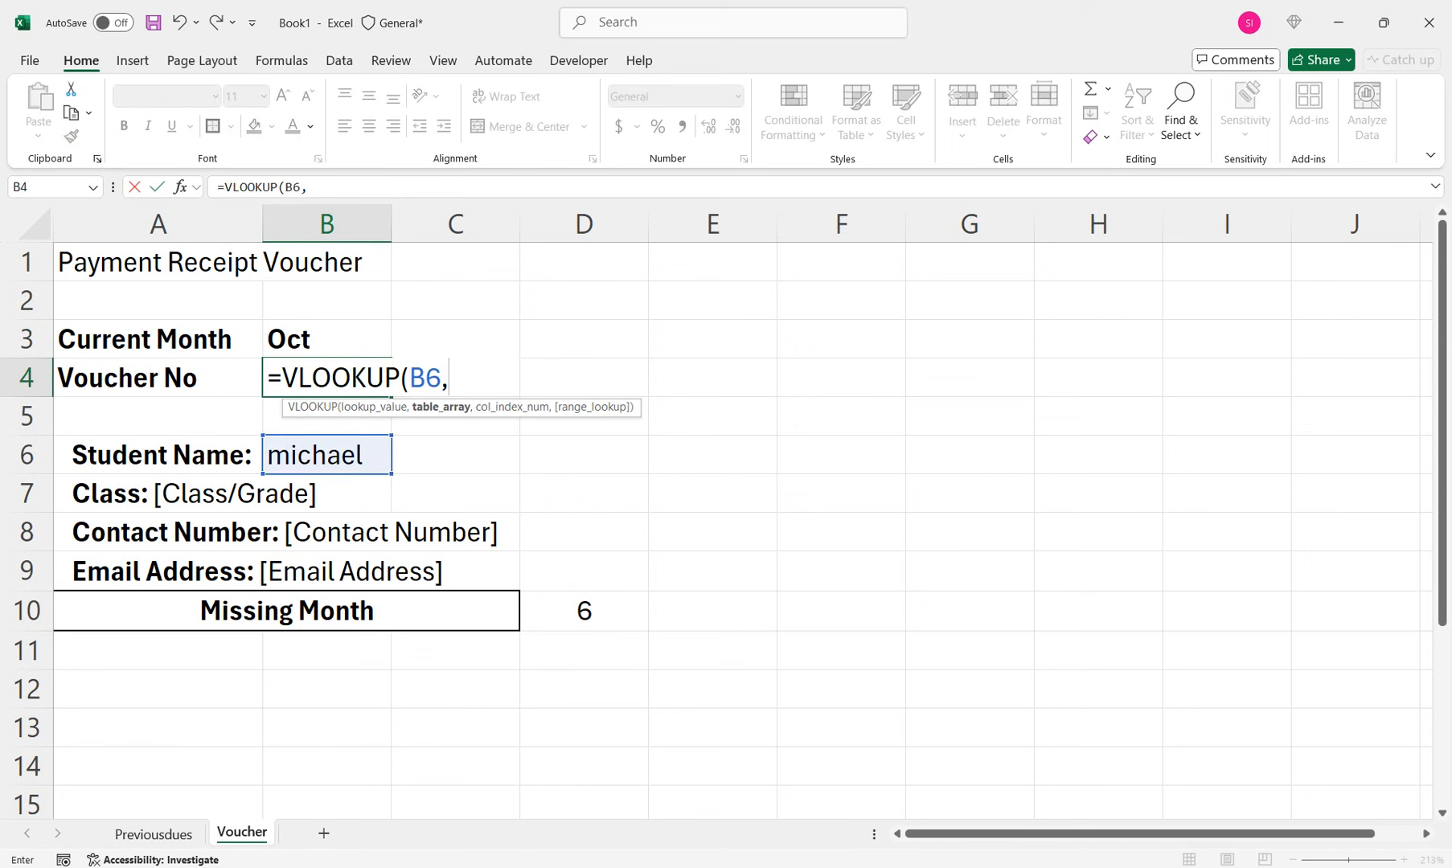
key(ctrl+Page_Up)
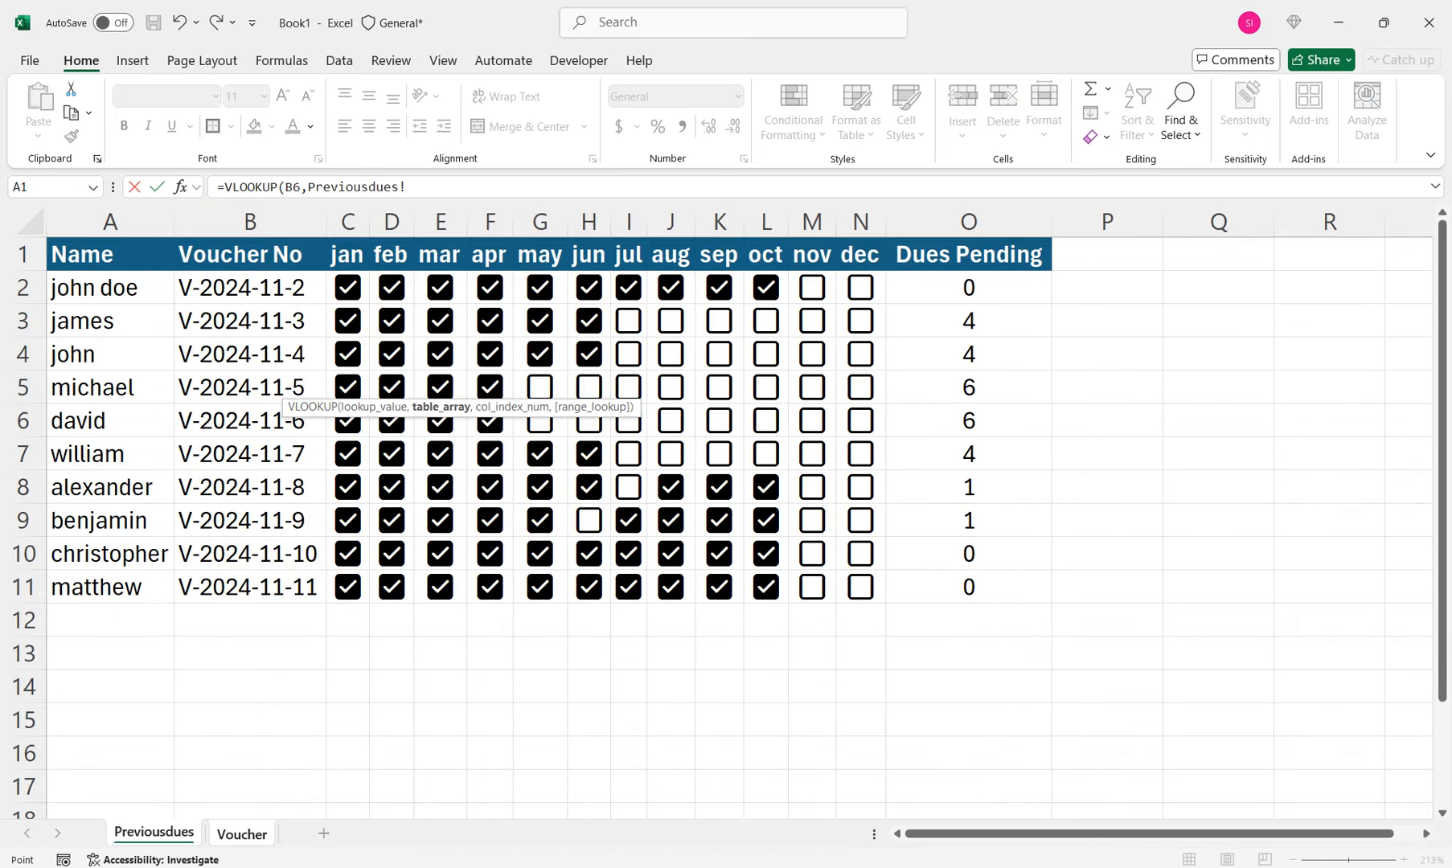
drag(89, 254, 322, 599)
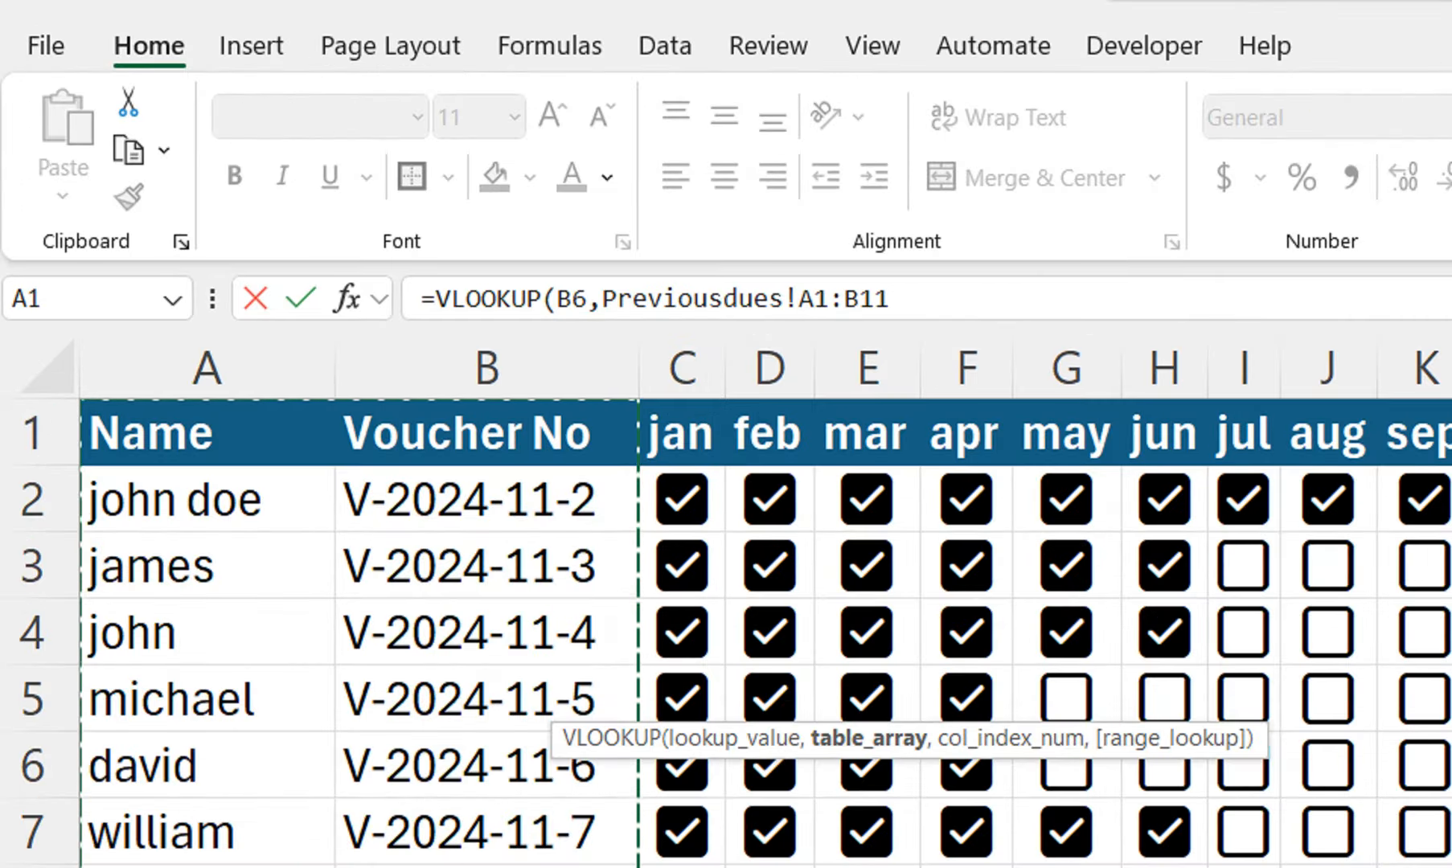
text(,2,)
key(Down)
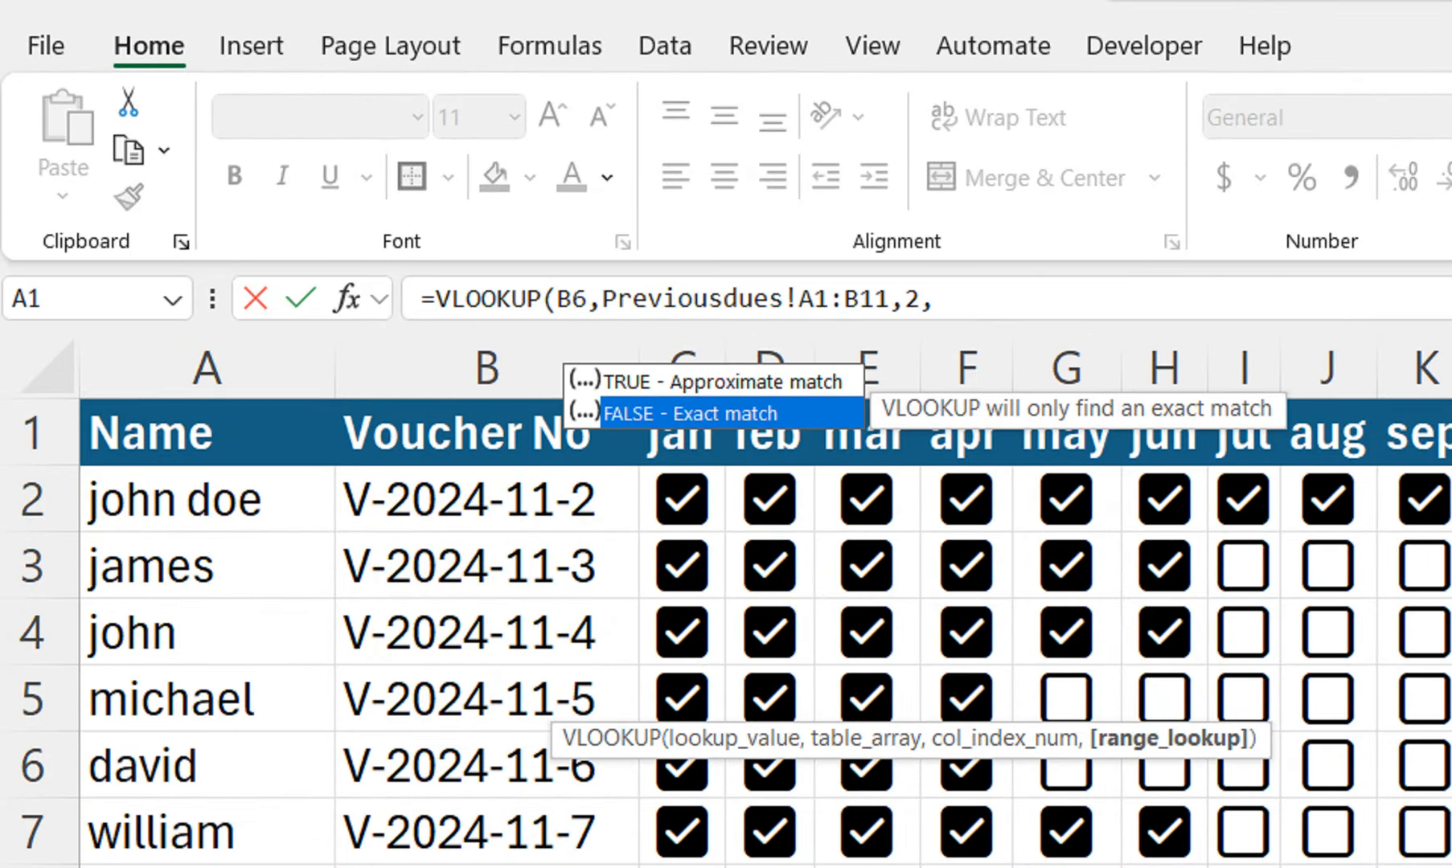
key(Tab)
text())
key(Return)
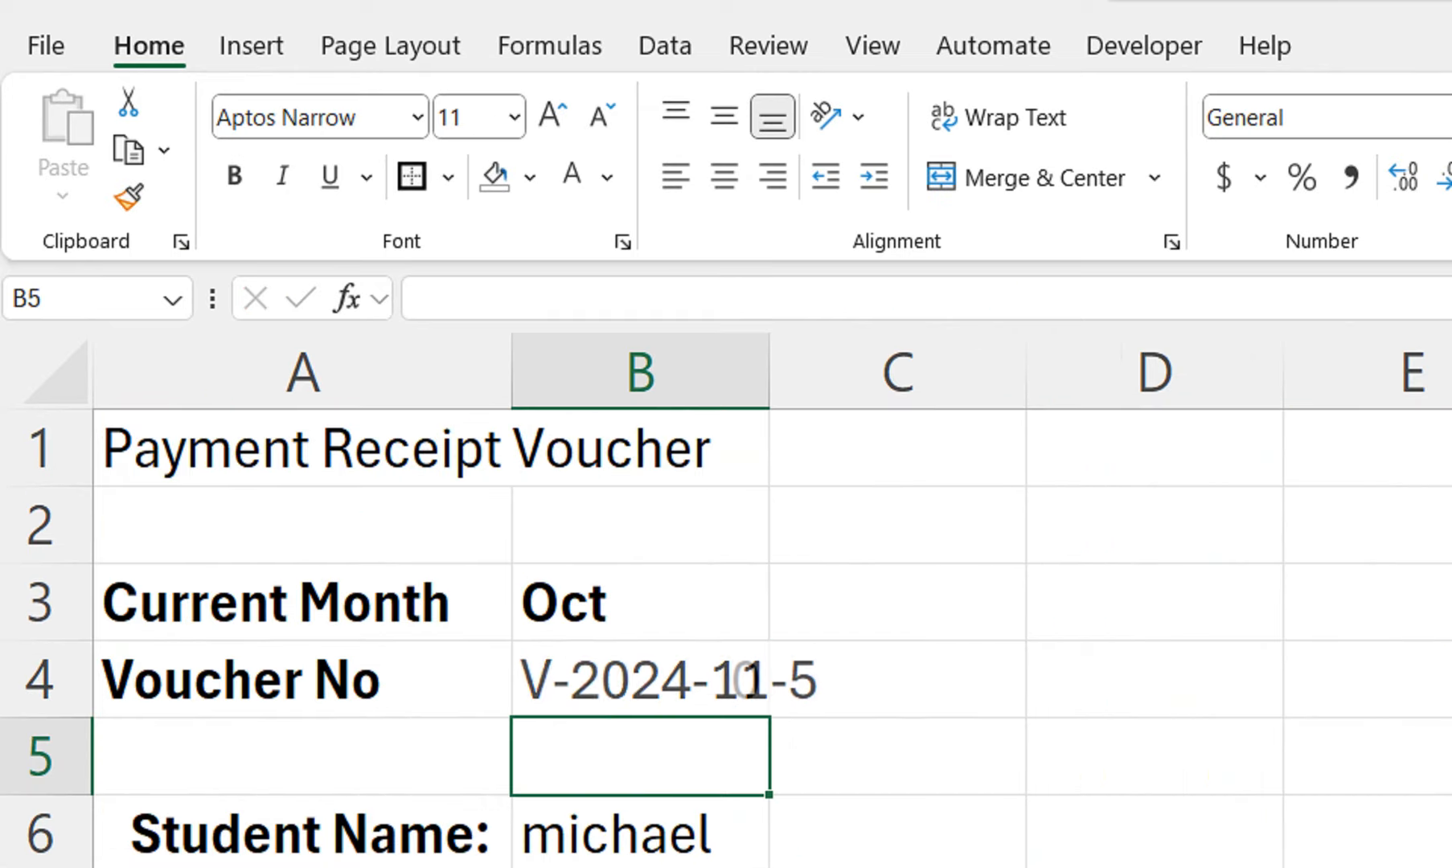
double_click(769, 373)
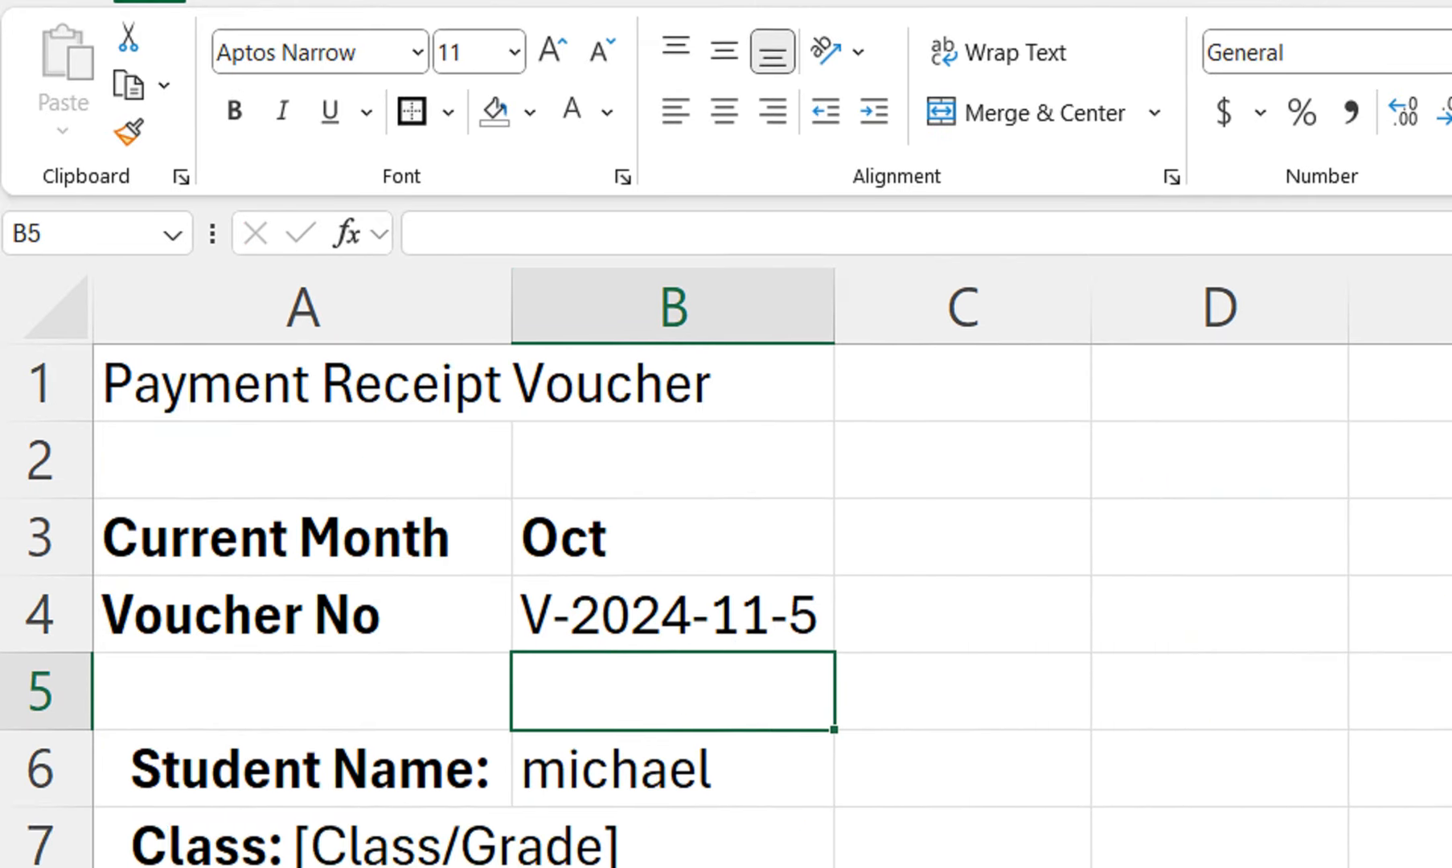
Select the sixth student in the list as the Student Name in B6 and compare the lookups with the Previousdues sheet
click(641, 834)
click(868, 688)
click(780, 635)
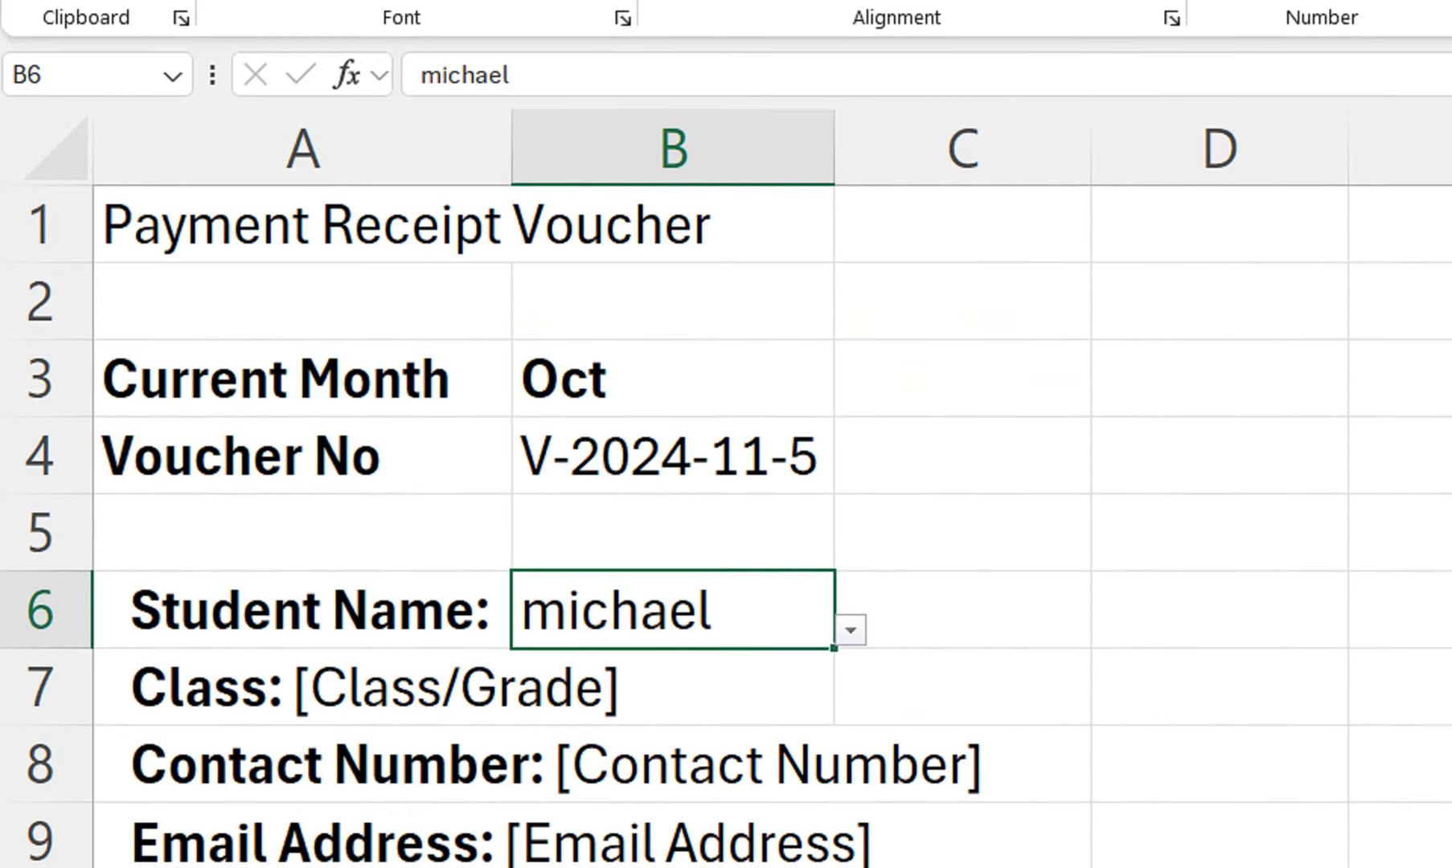
click(850, 650)
click(552, 758)
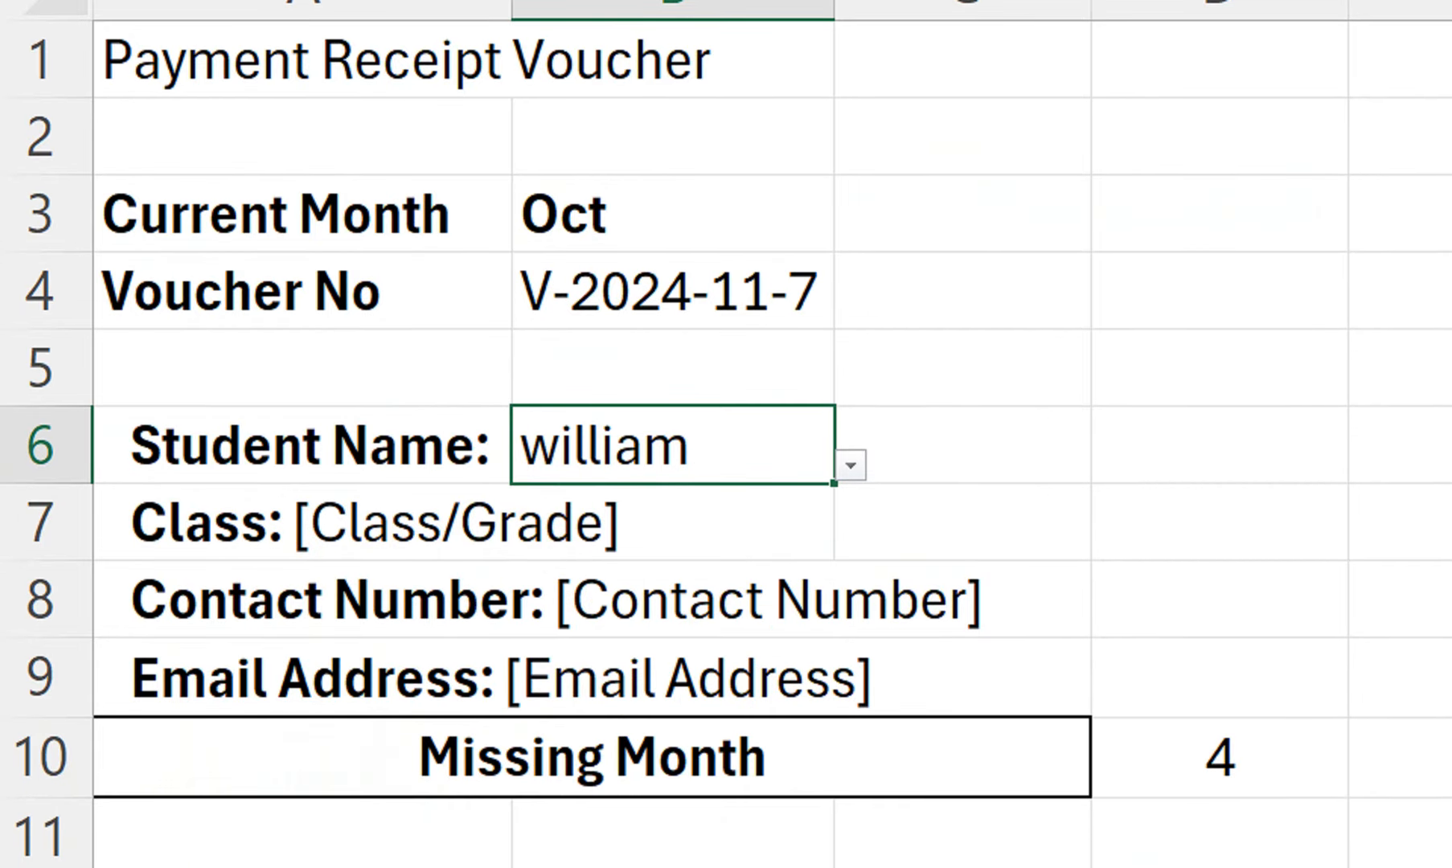
click(672, 387)
click(1220, 740)
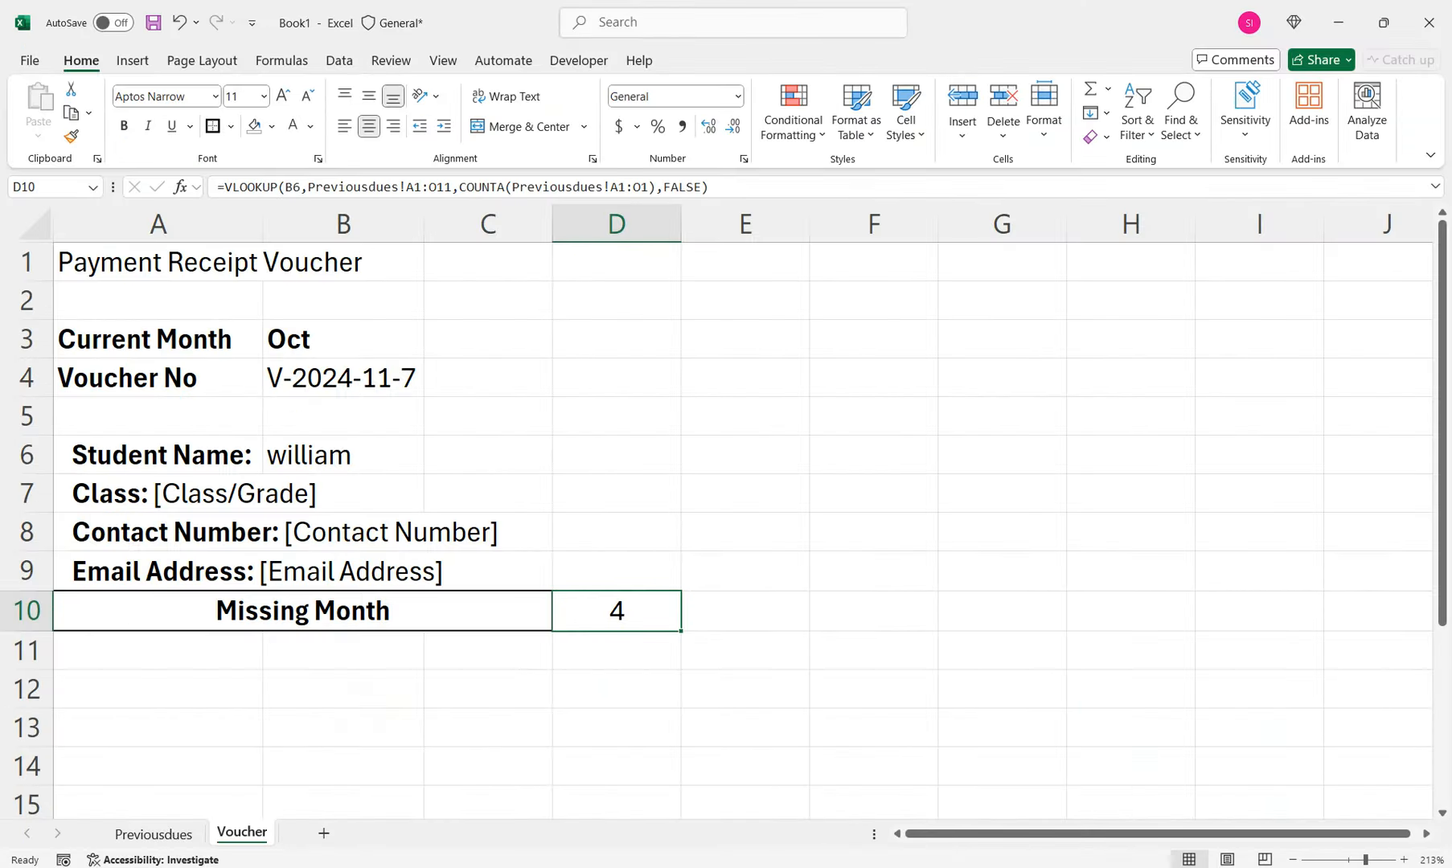
click(152, 834)
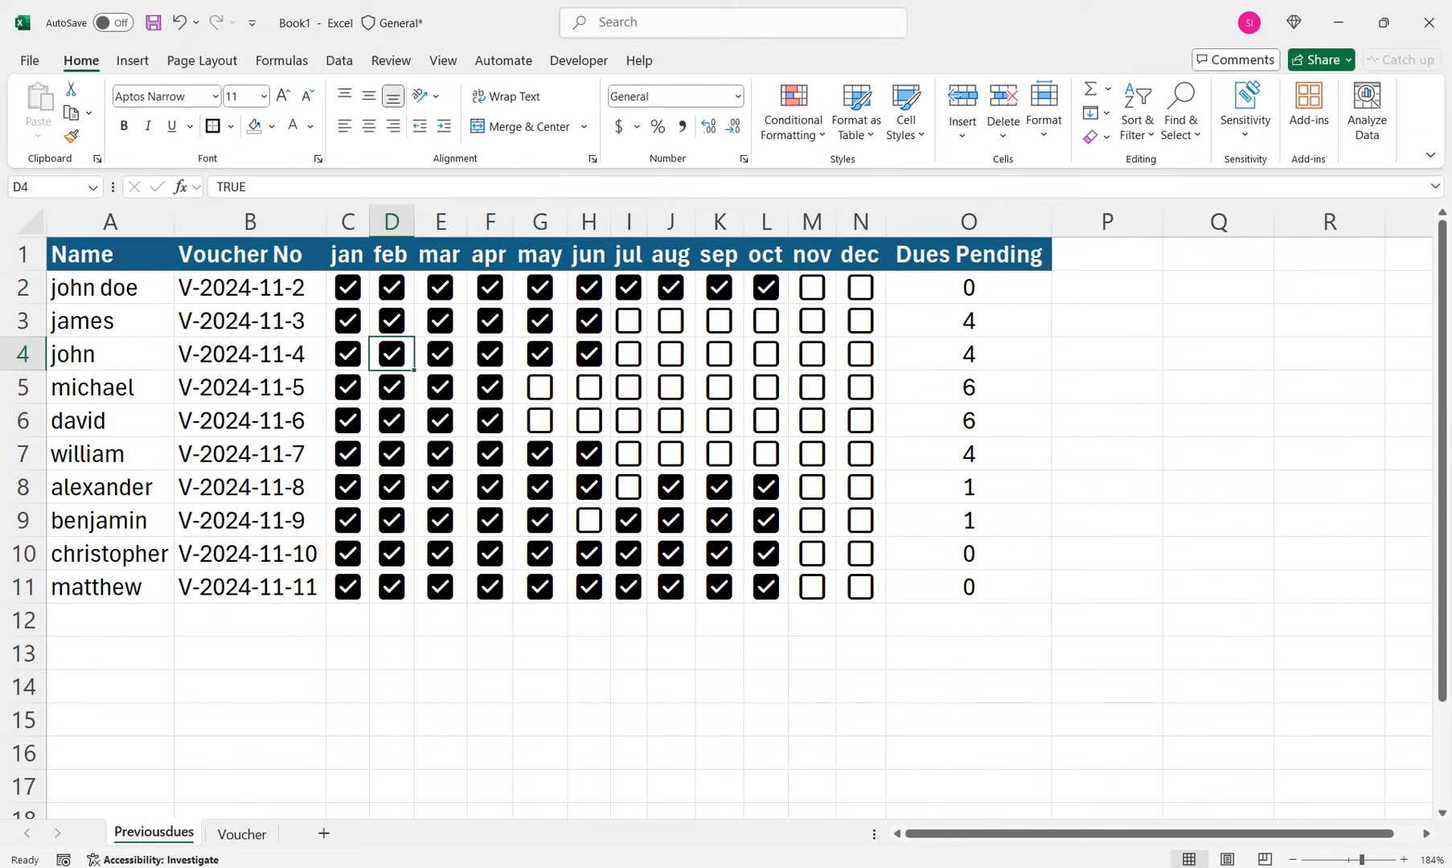
click(242, 834)
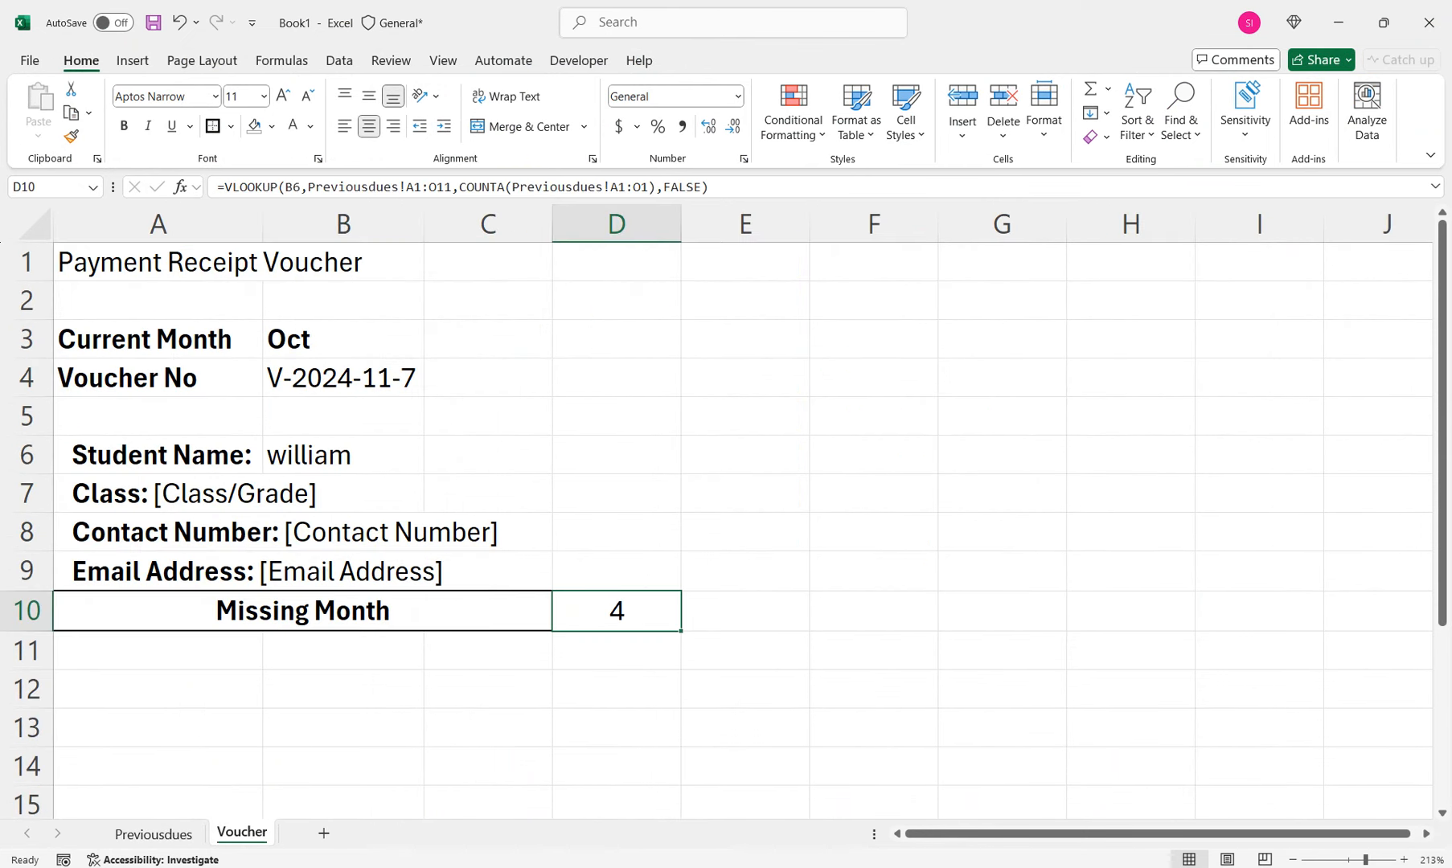
Enter the column headings Month, Amount Paid and Remarks in A11:C11 below the Missing Month row
drag(159, 650, 159, 572)
drag(1442, 549, 1443, 355)
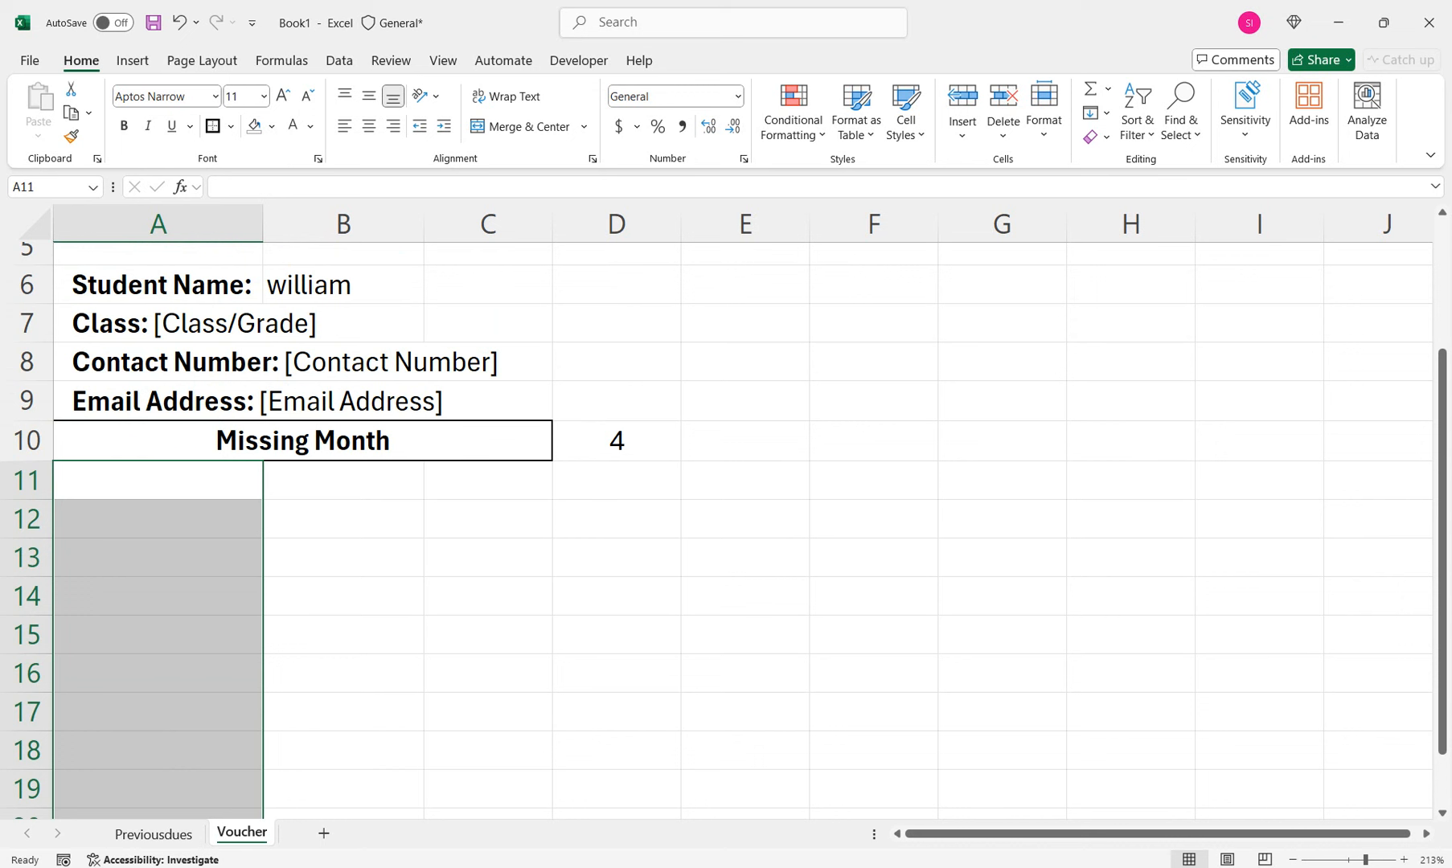
click(158, 481)
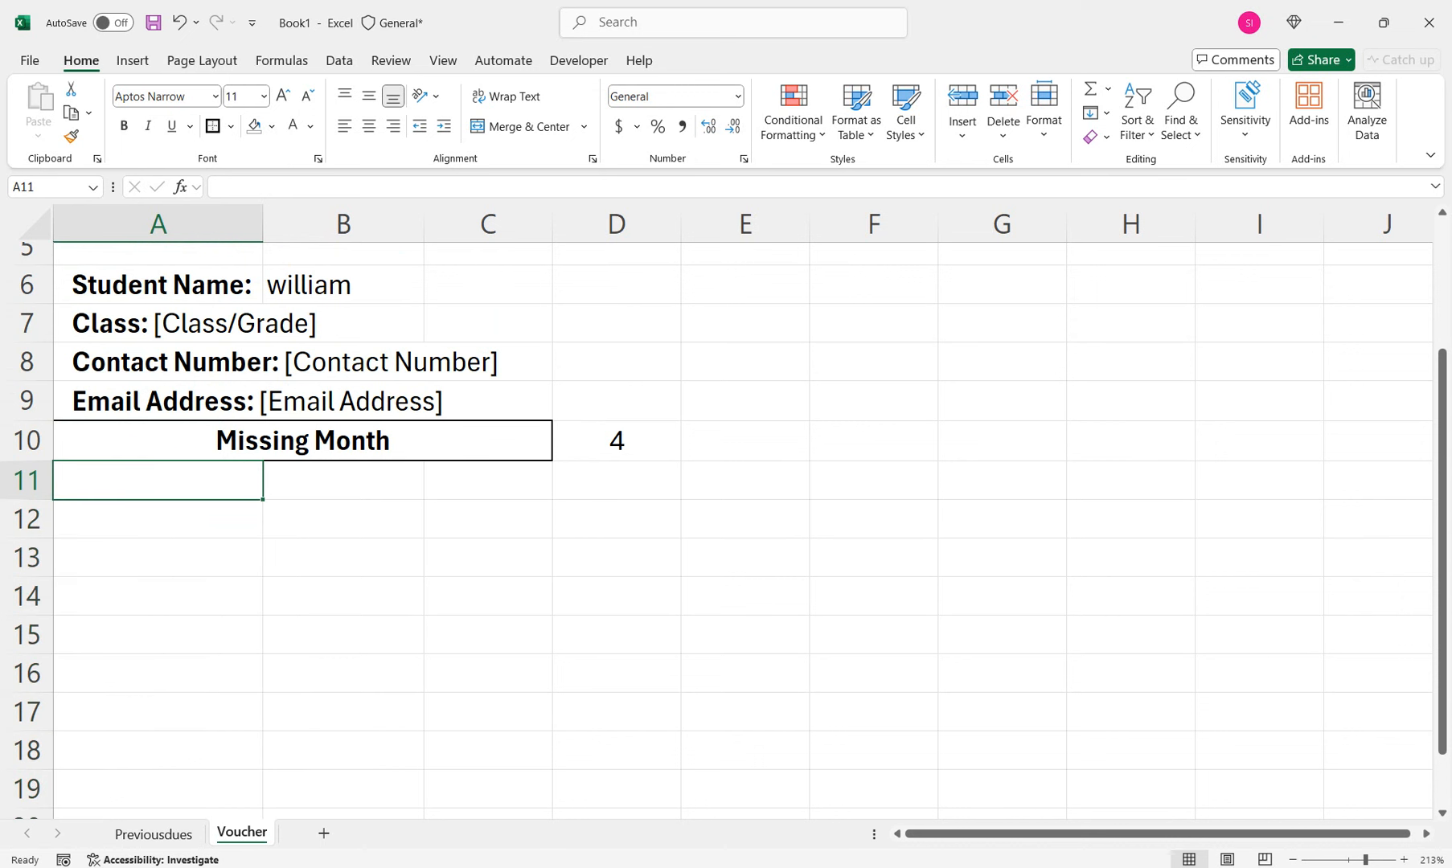
text(MO)
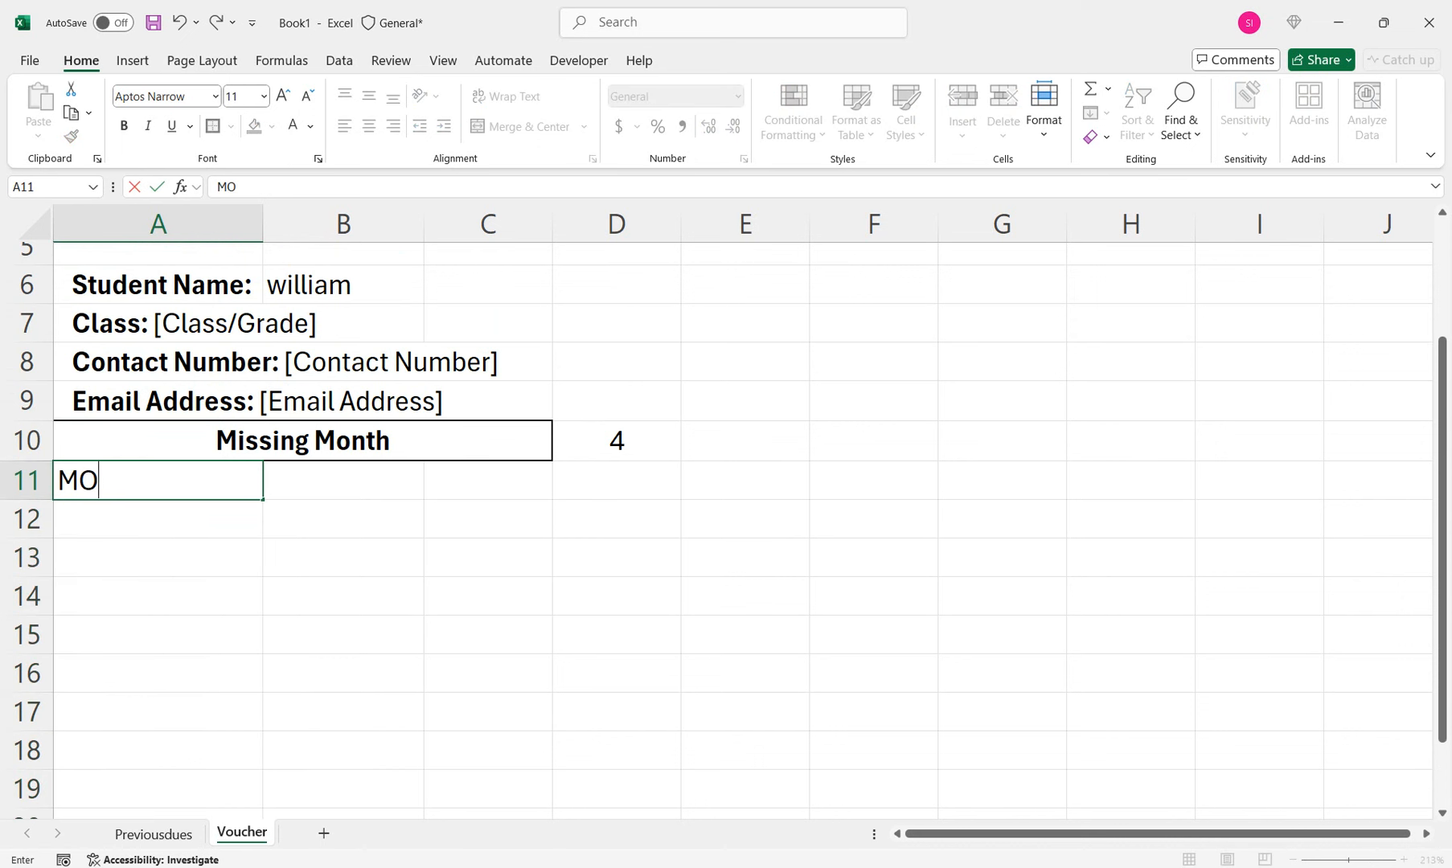
key(BackSpace)
text(onth)
key(Tab)
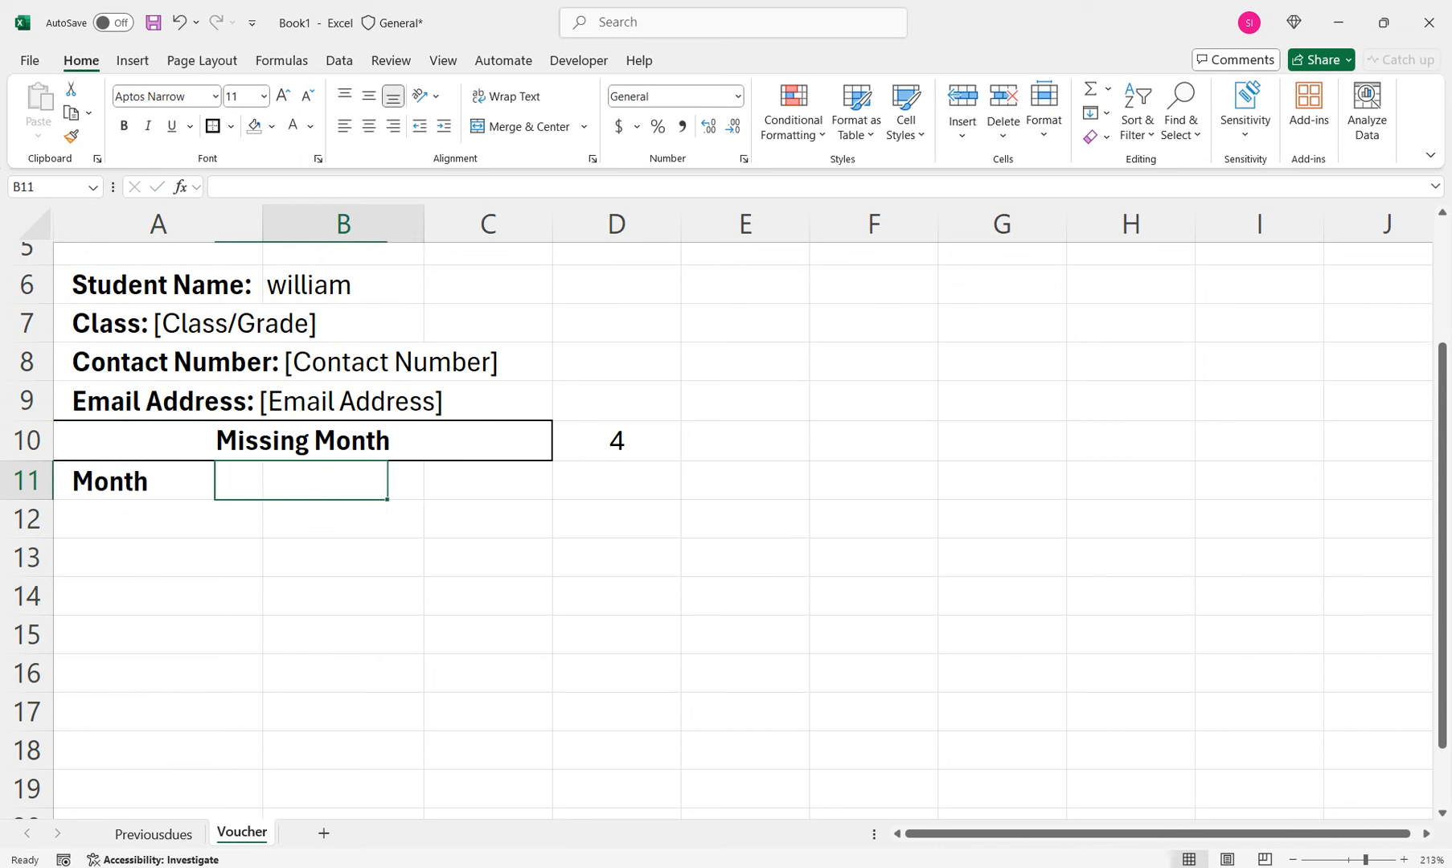
text(Amoun)
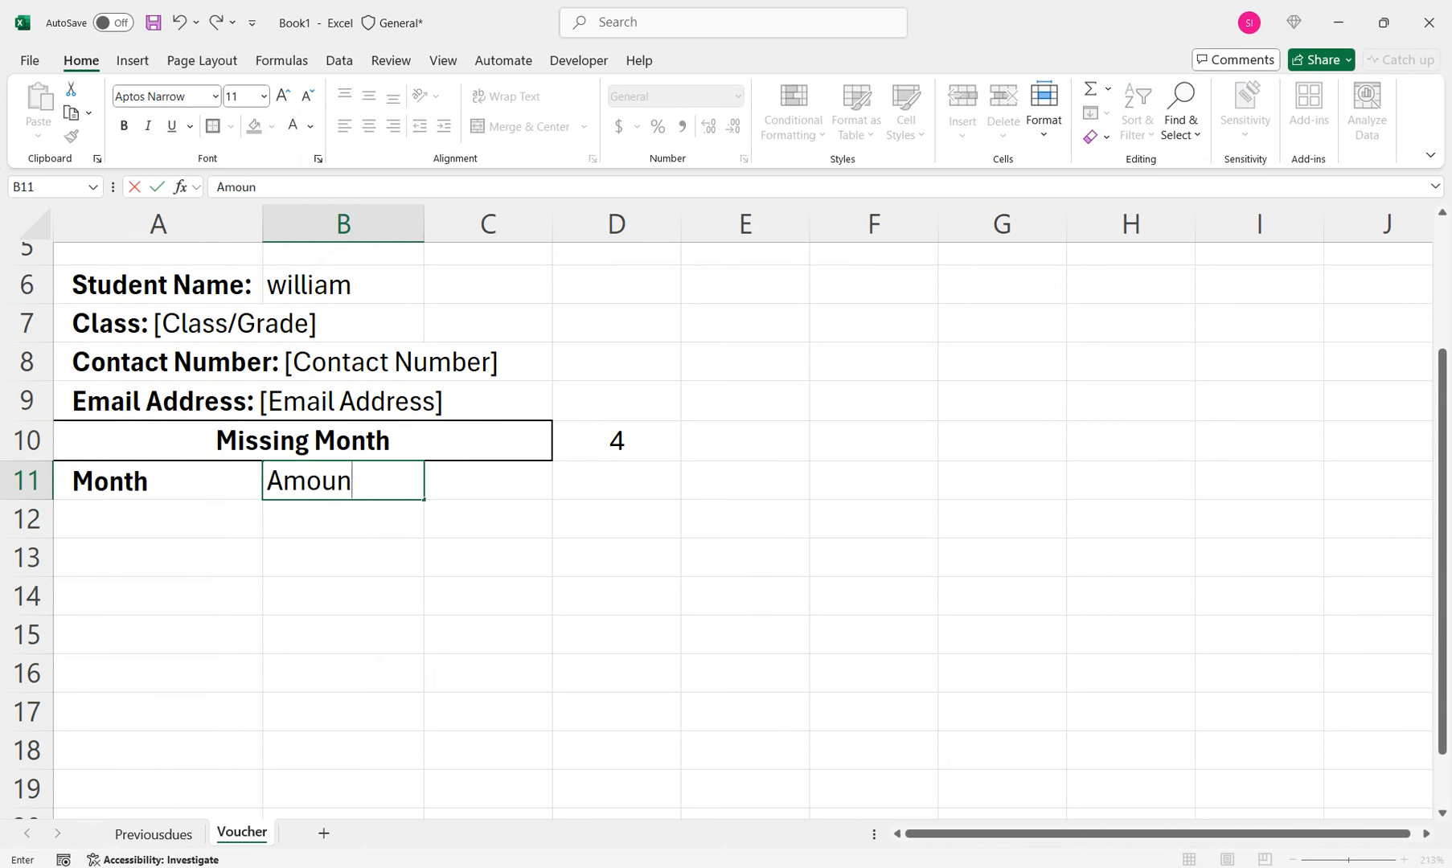
text(t Paid)
key(Tab)
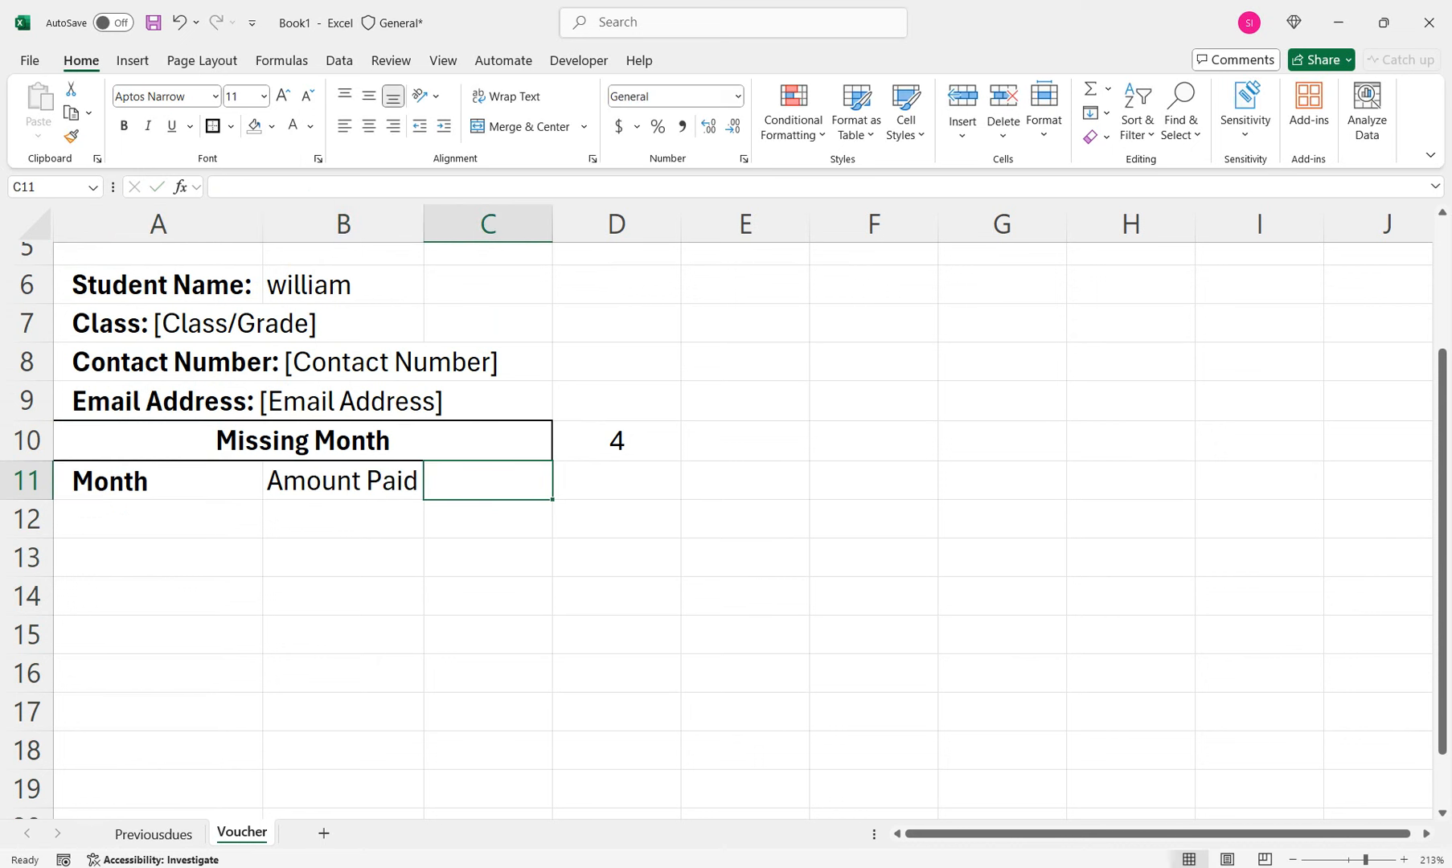
text(Rem)
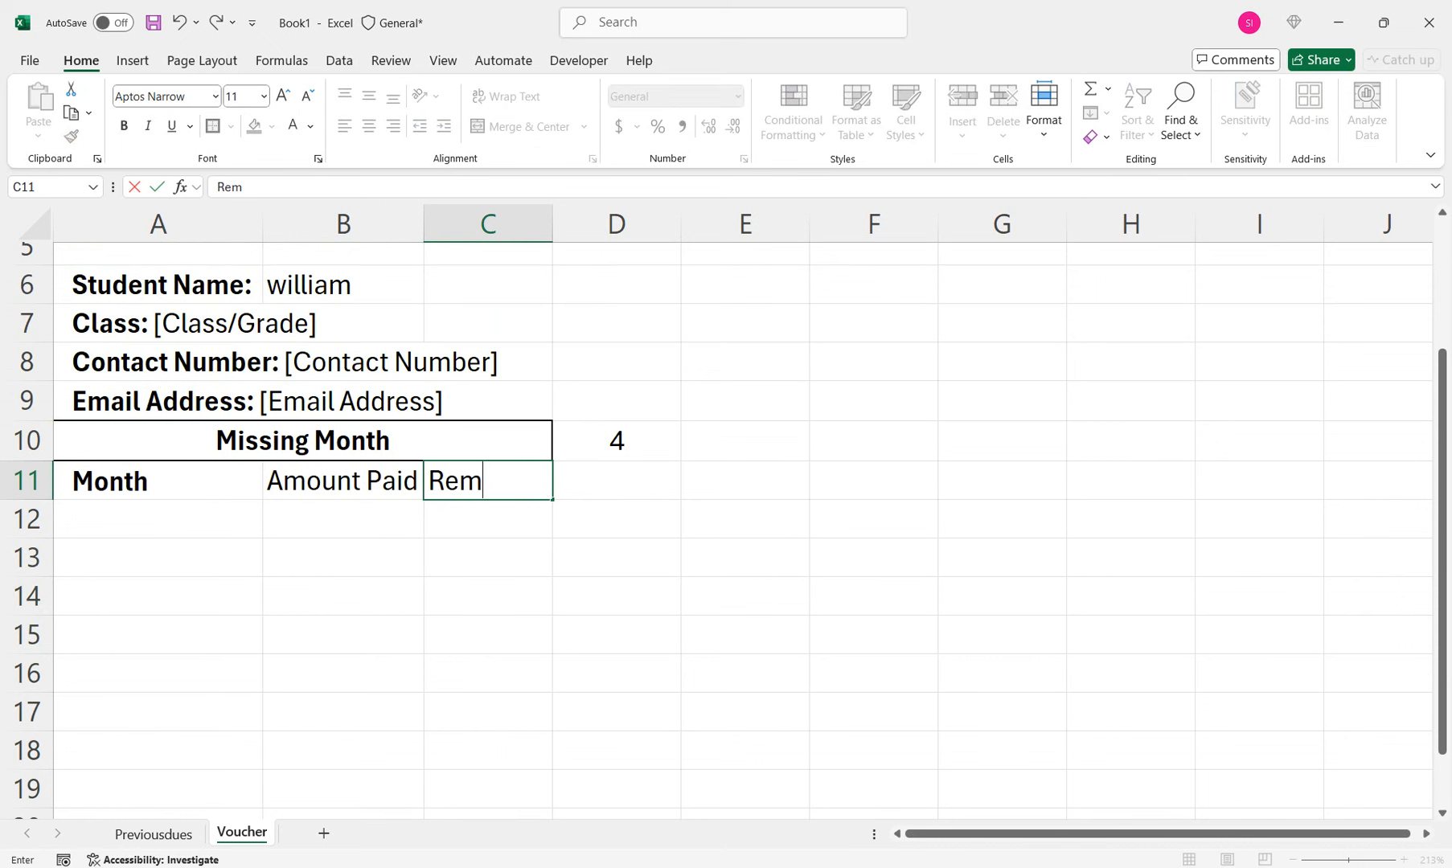
text(arks)
click(488, 558)
Re-merge the Missing Month label across A10:B10 only and move its lookup formula from D10 to C10
click(302, 441)
click(521, 127)
key(shift+Left)
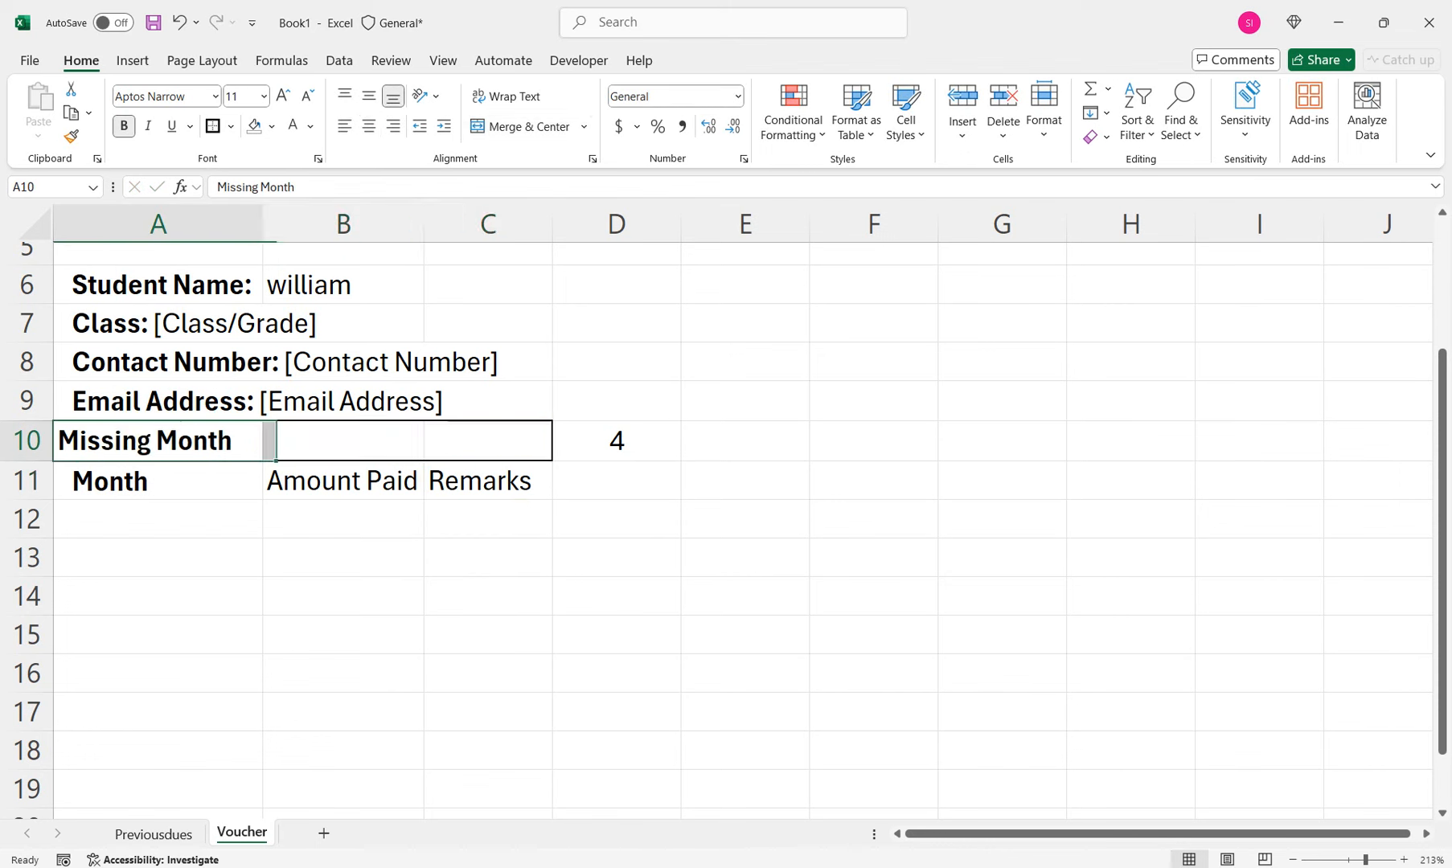
click(521, 127)
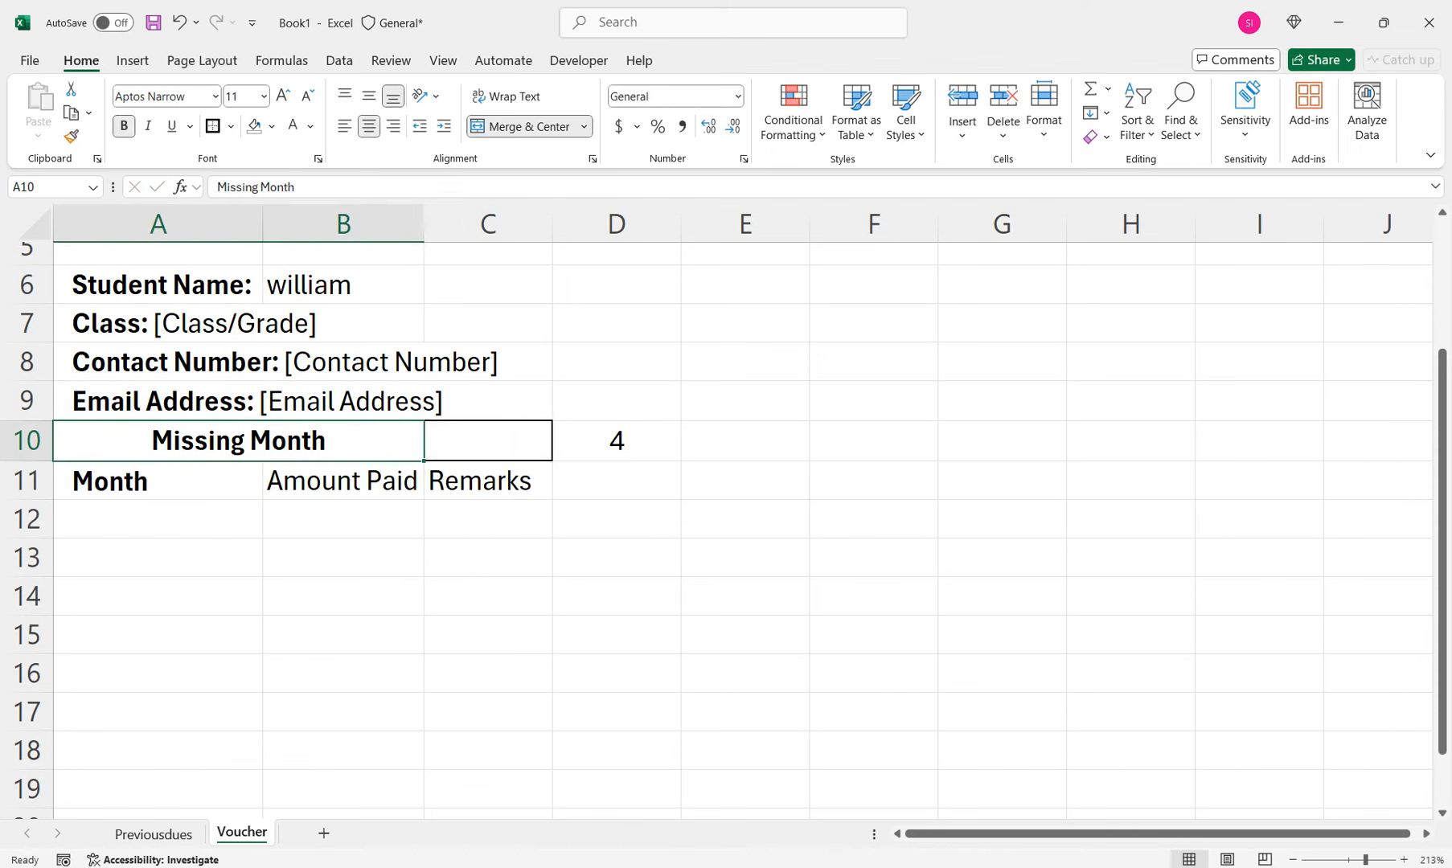
click(617, 440)
drag(600, 462, 472, 465)
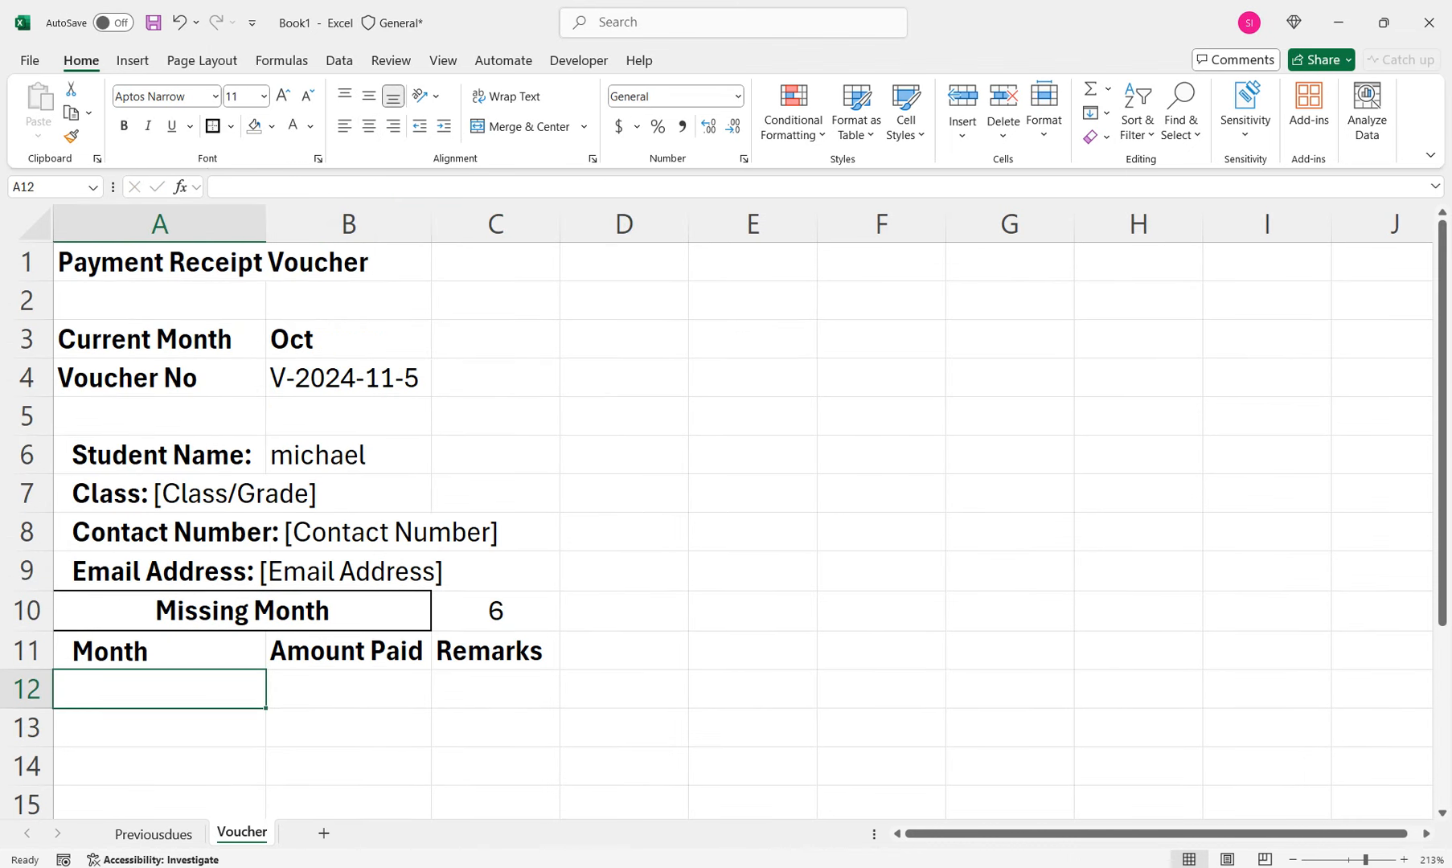
Enter =TRANSPOSE(Previousdues!C1:N1) in A12 to list the months vertically under Month
text(=tr)
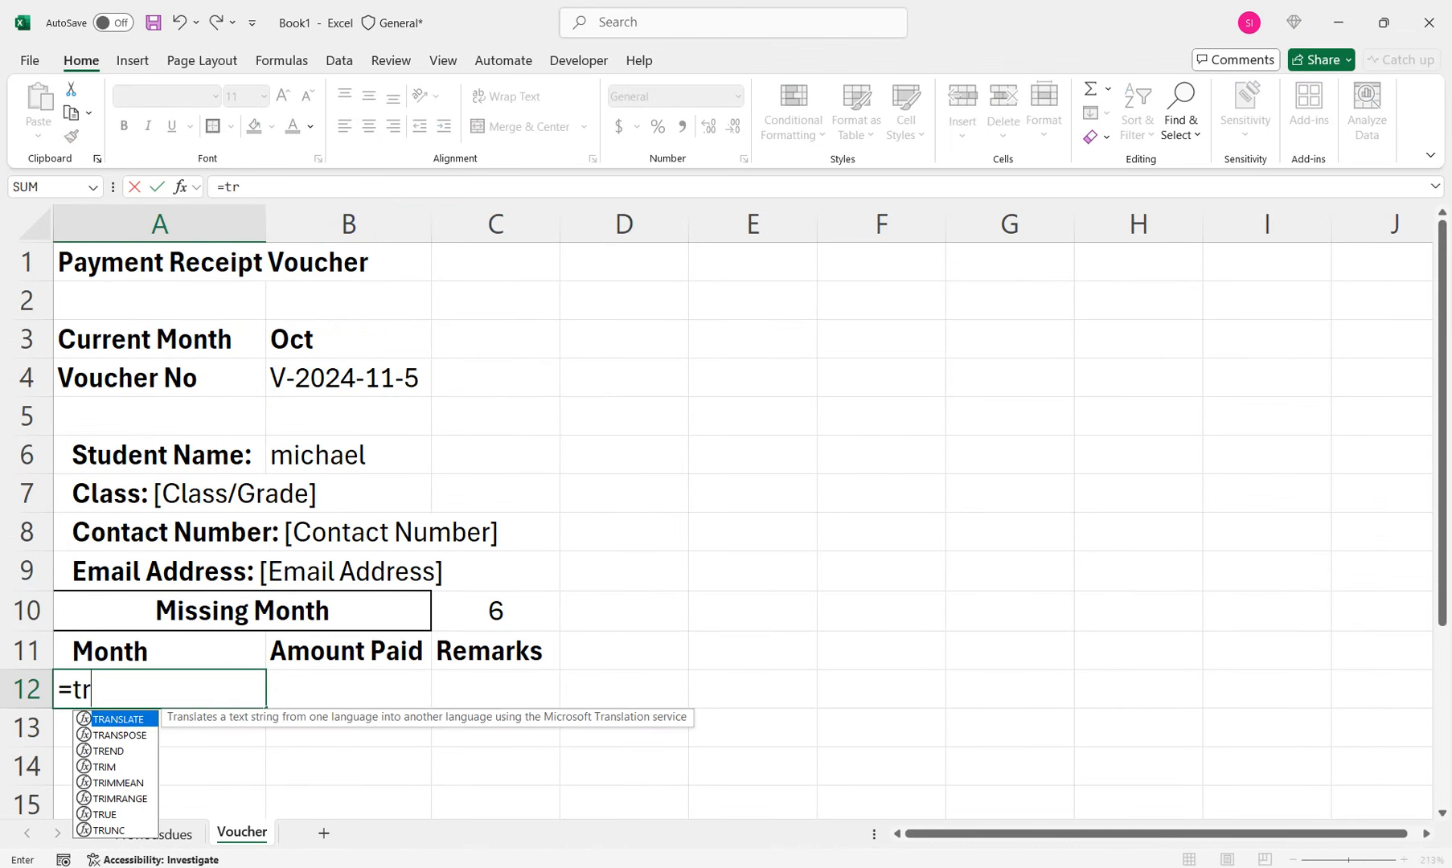
key(Down)
key(Tab)
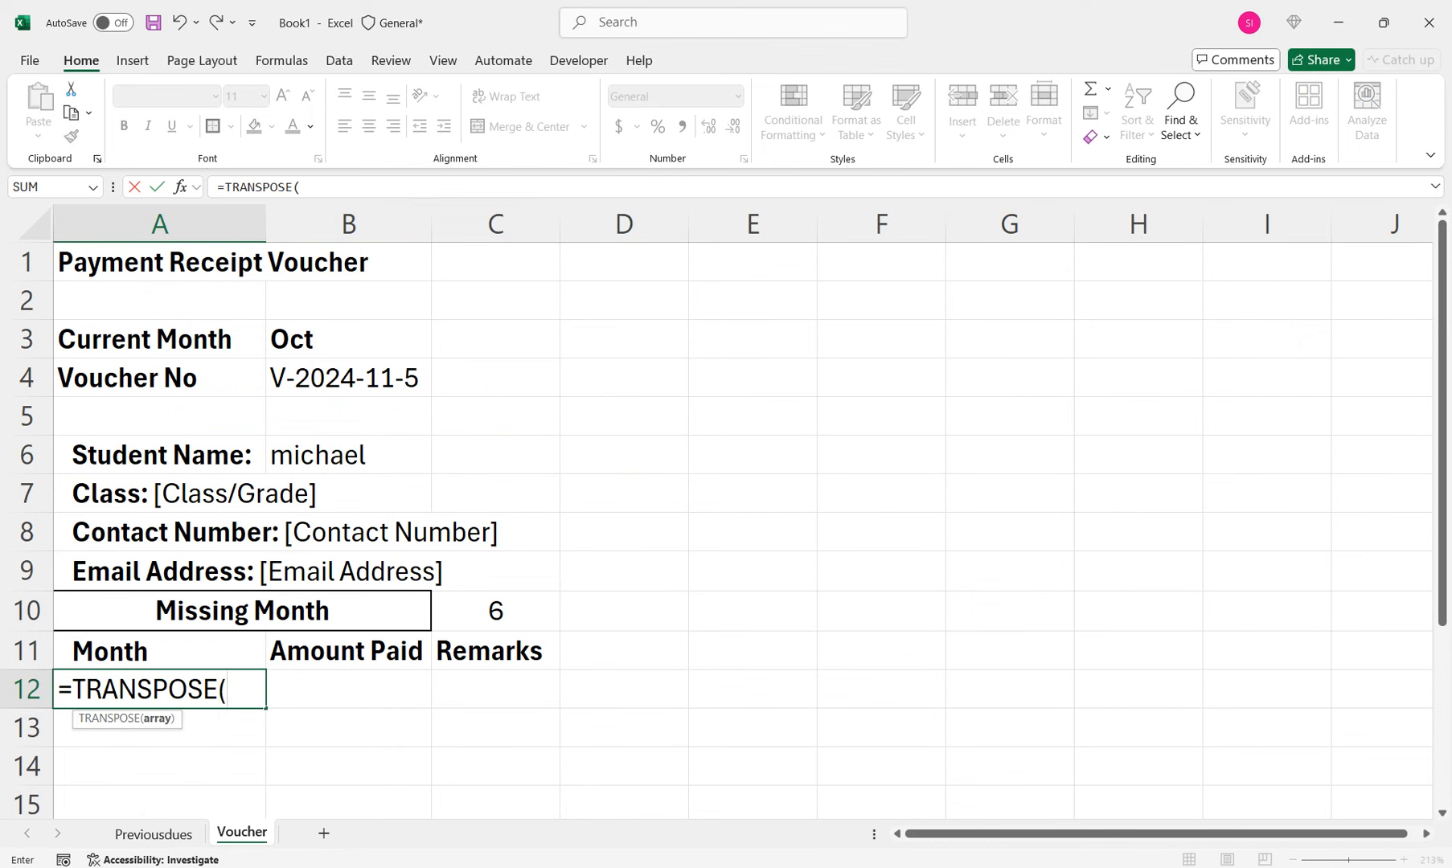
click(153, 833)
drag(347, 254, 861, 254)
key(Return)
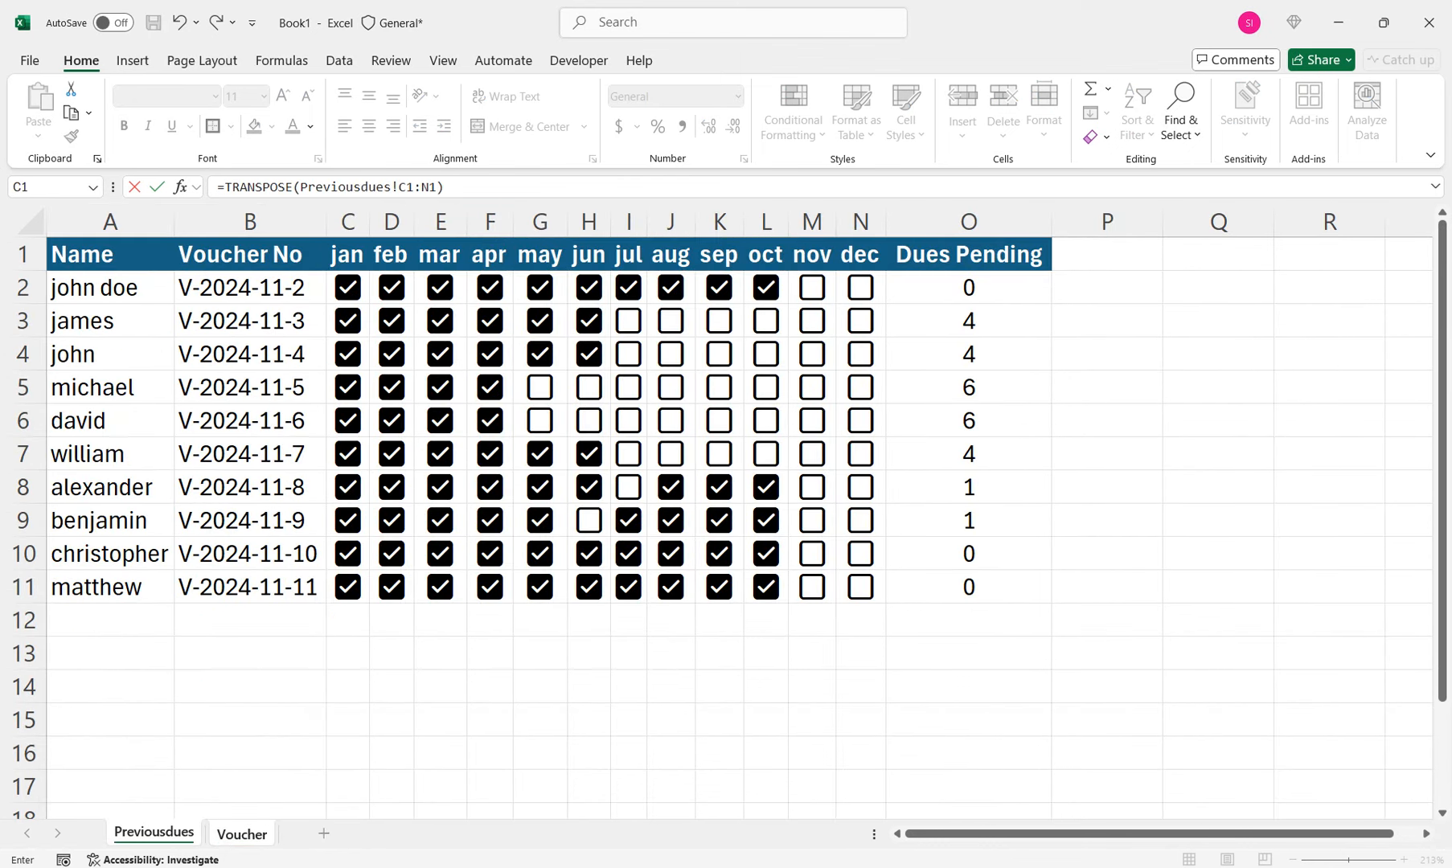
Begin the Amount Paid formula in B12 with the nested functions =IF(TRANSPOSE(XLOOKUP(
drag(348, 804, 348, 728)
click(348, 381)
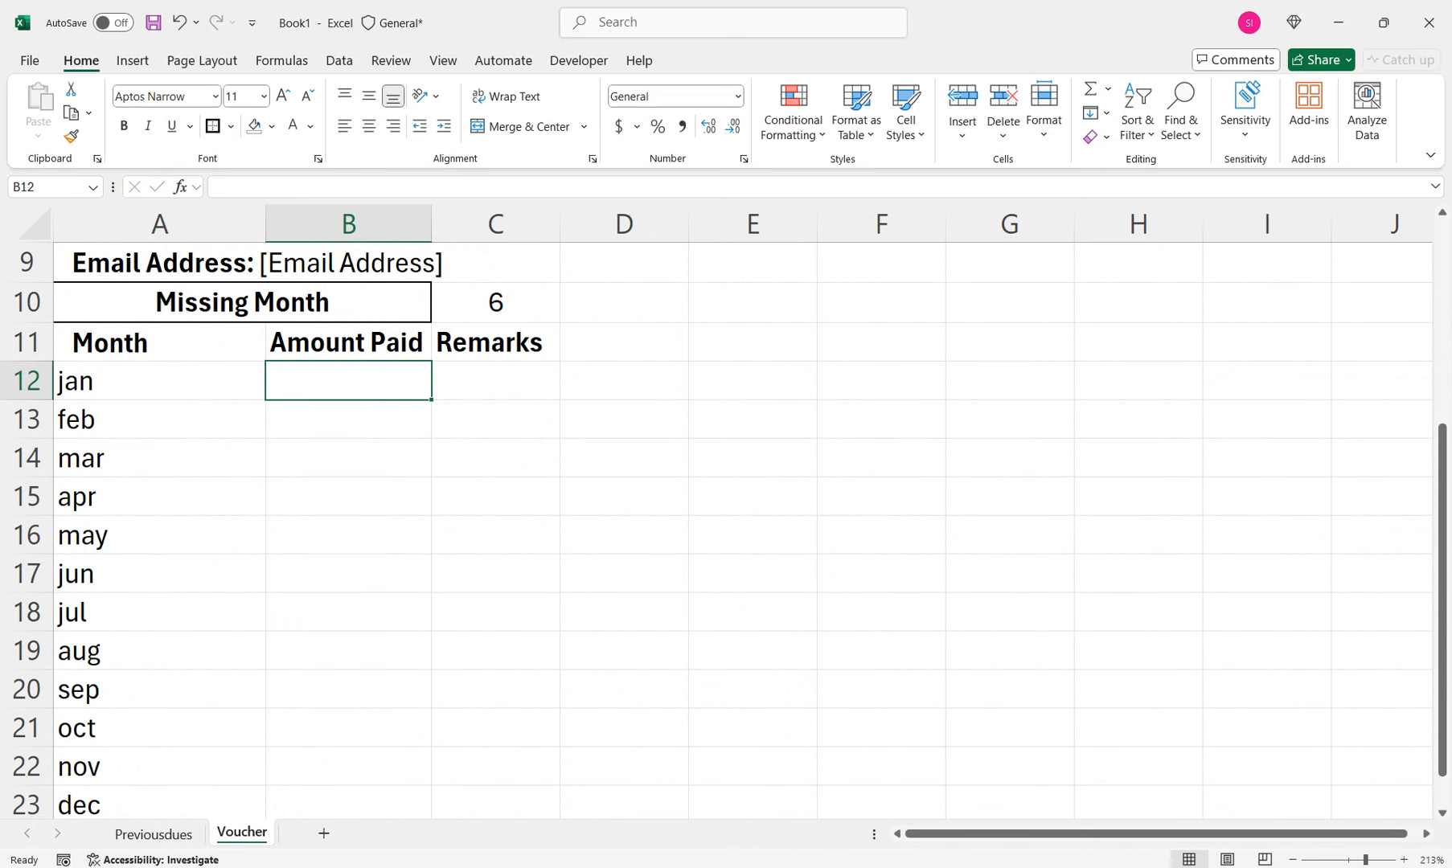
text(=if)
key(Tab)
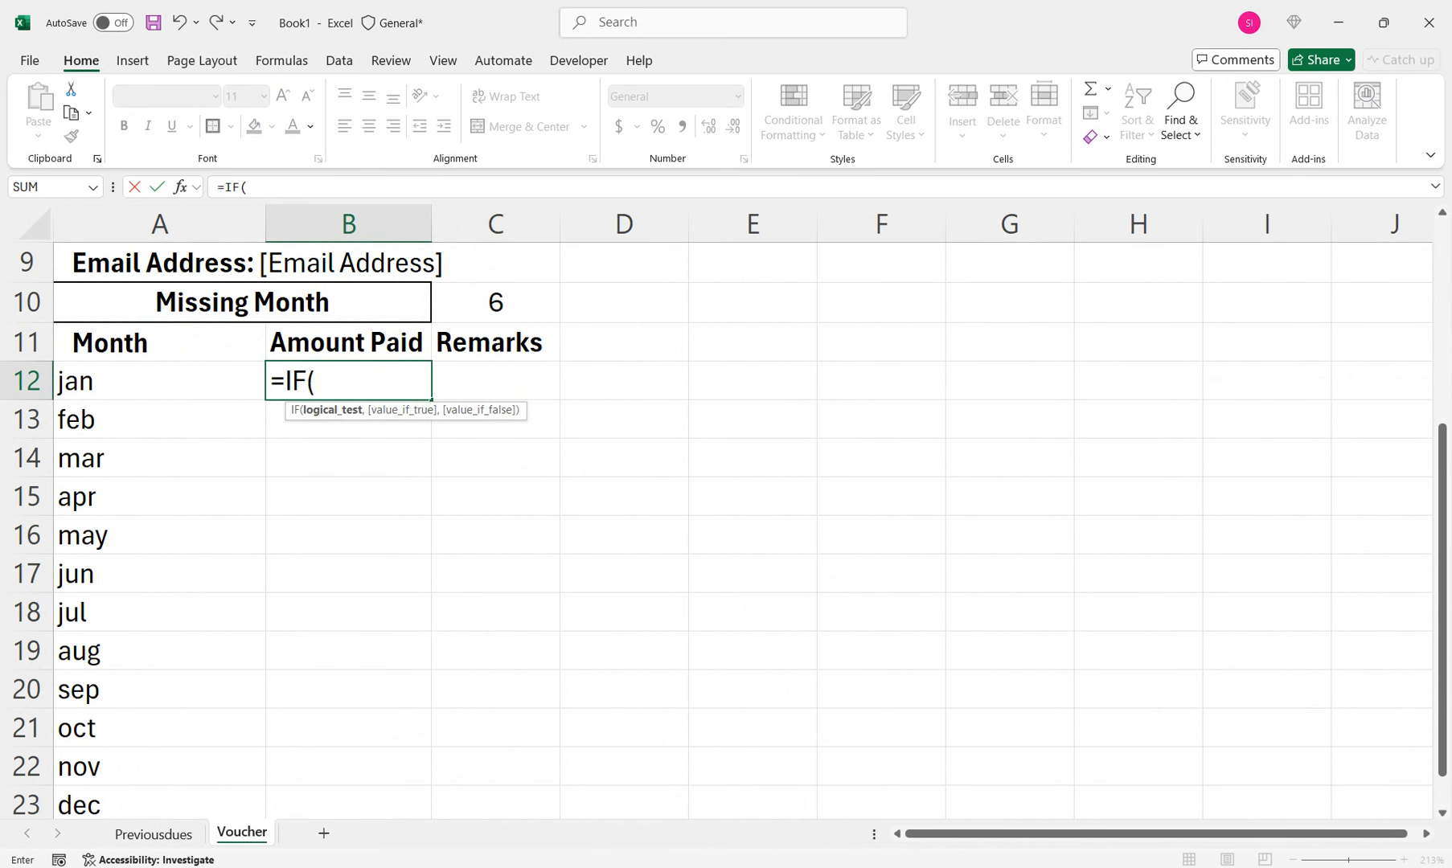
text(tra)
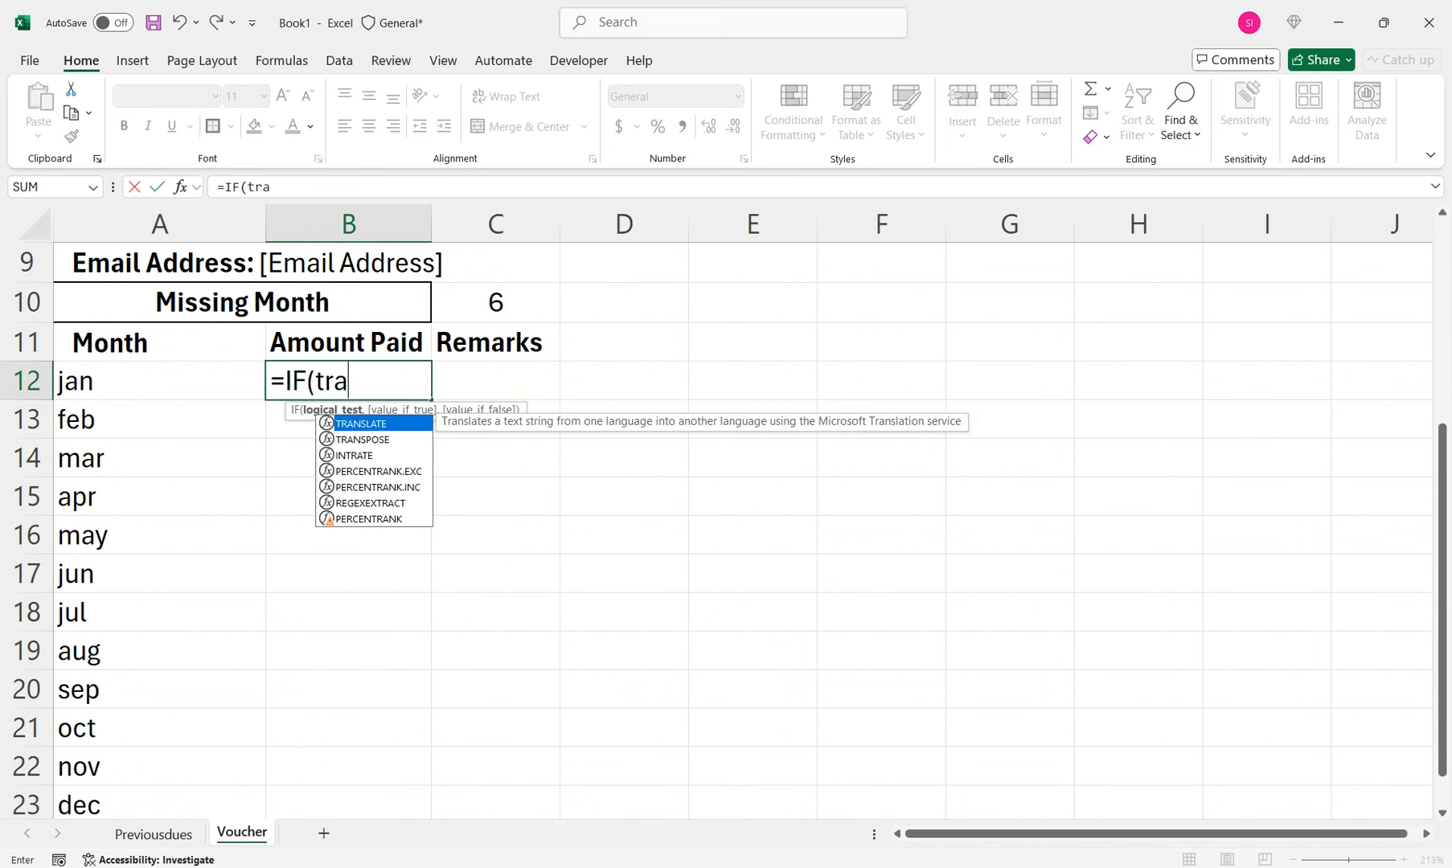
key(Down)
key(Tab)
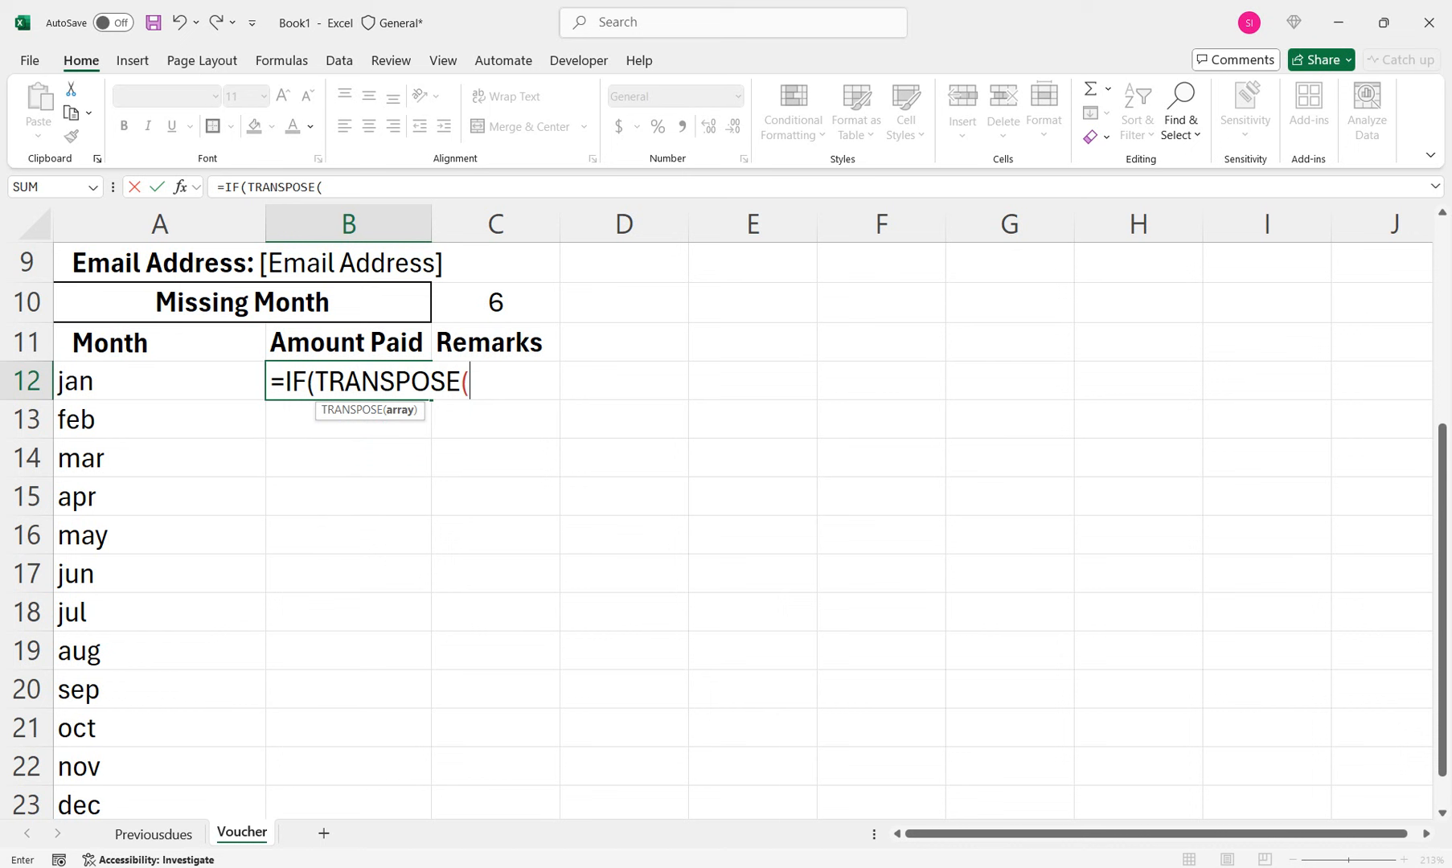
text(x)
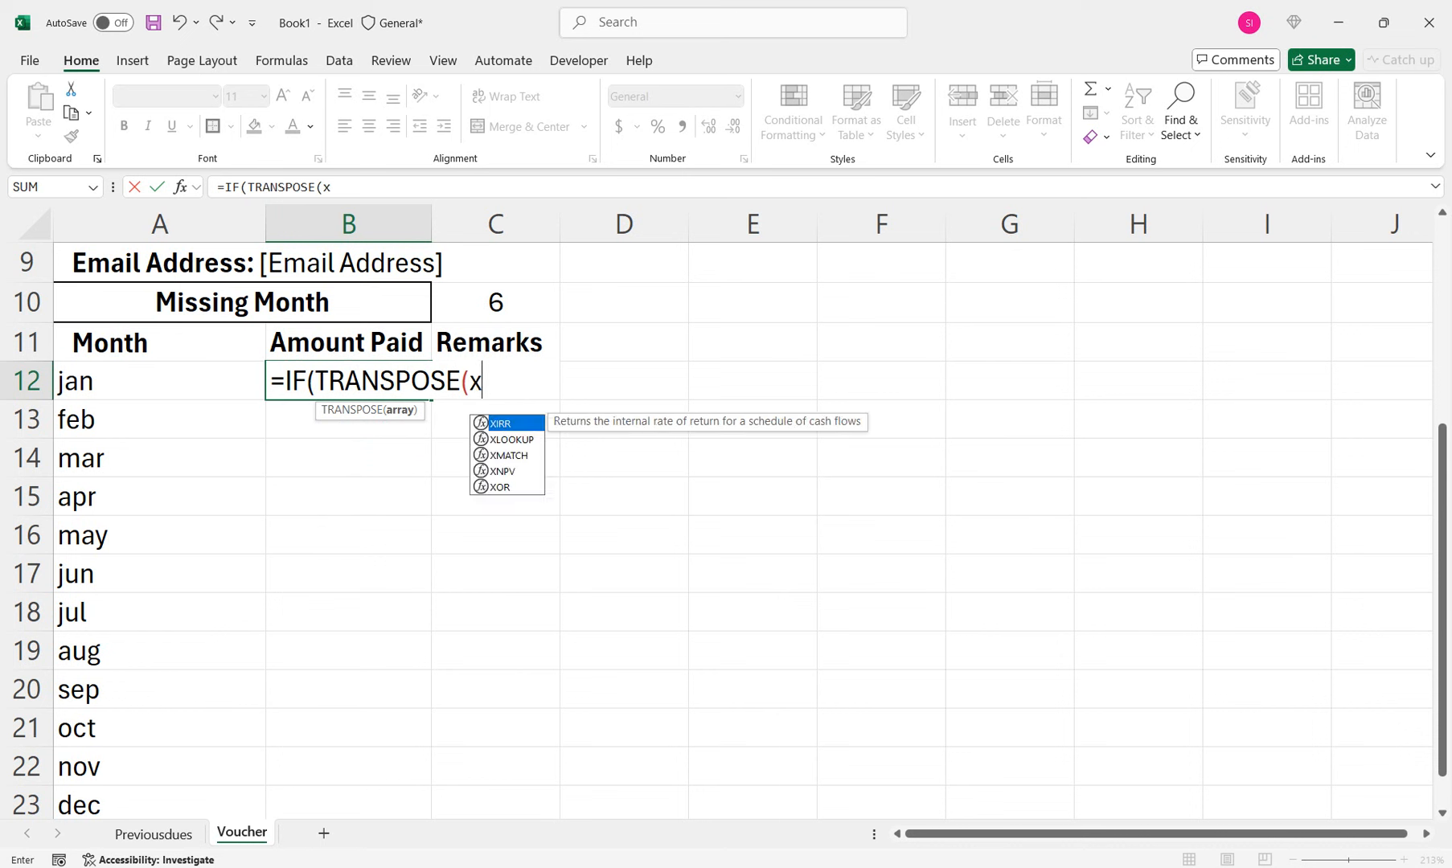
text(lo)
key(Tab)
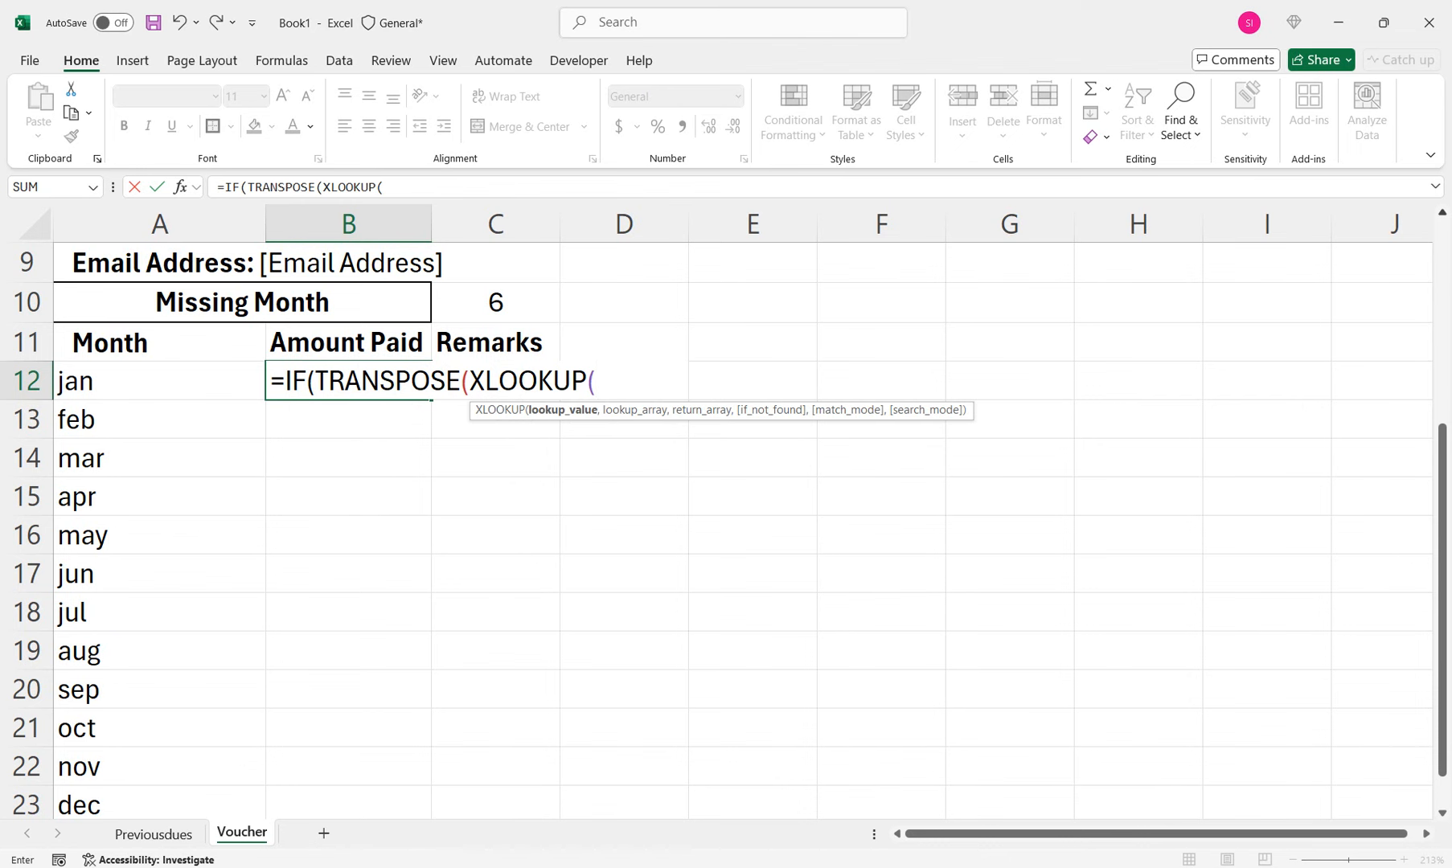
Give XLOOKUP the lookup value B6, lookup array Previousdues!A1:A11 and return array Previousdues!C1:N11
scroll(723, 522, up, 1)
scroll(724, 523, up, 1)
click(348, 340)
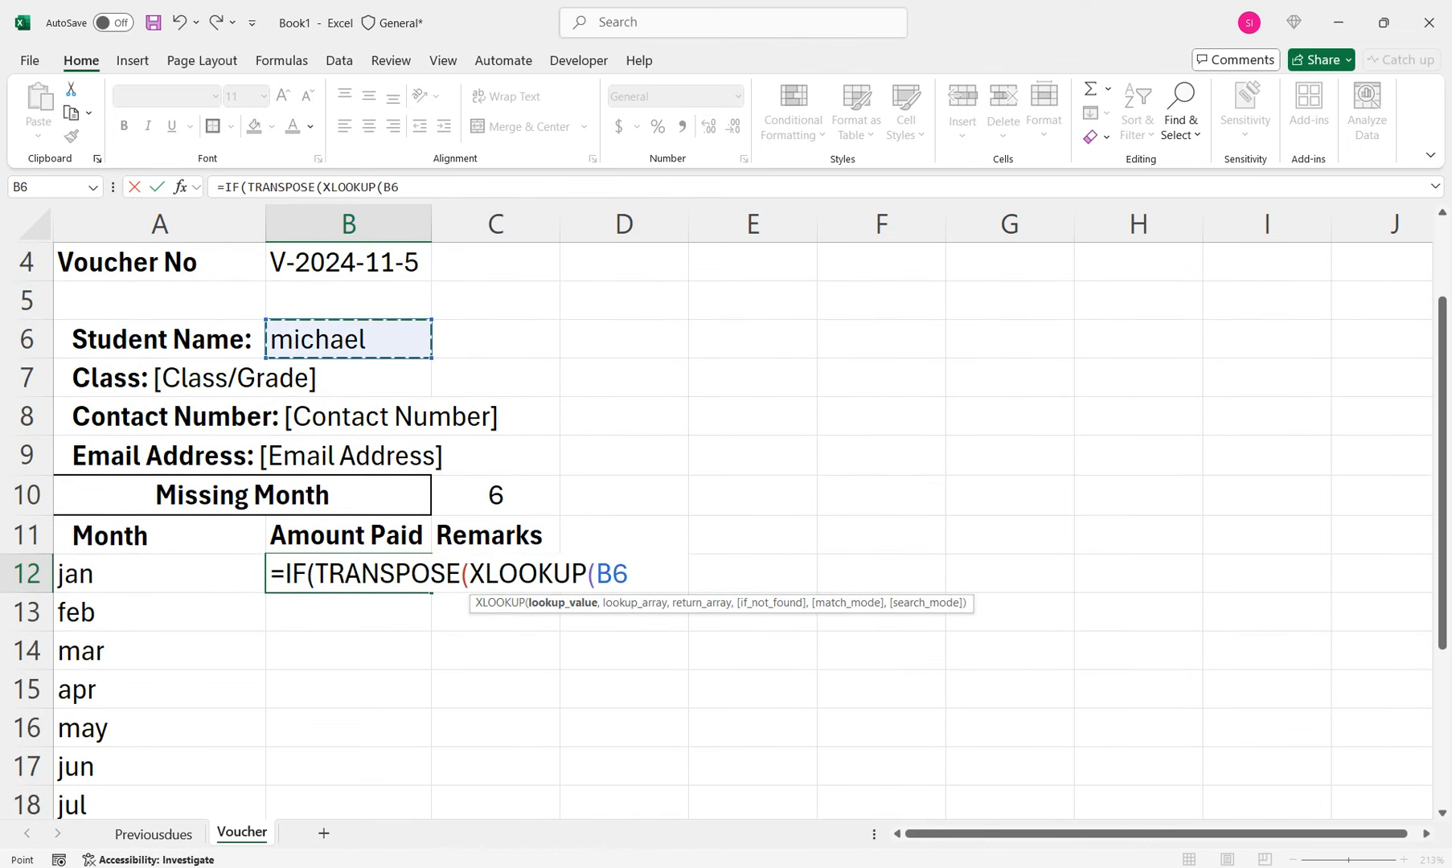
text(,)
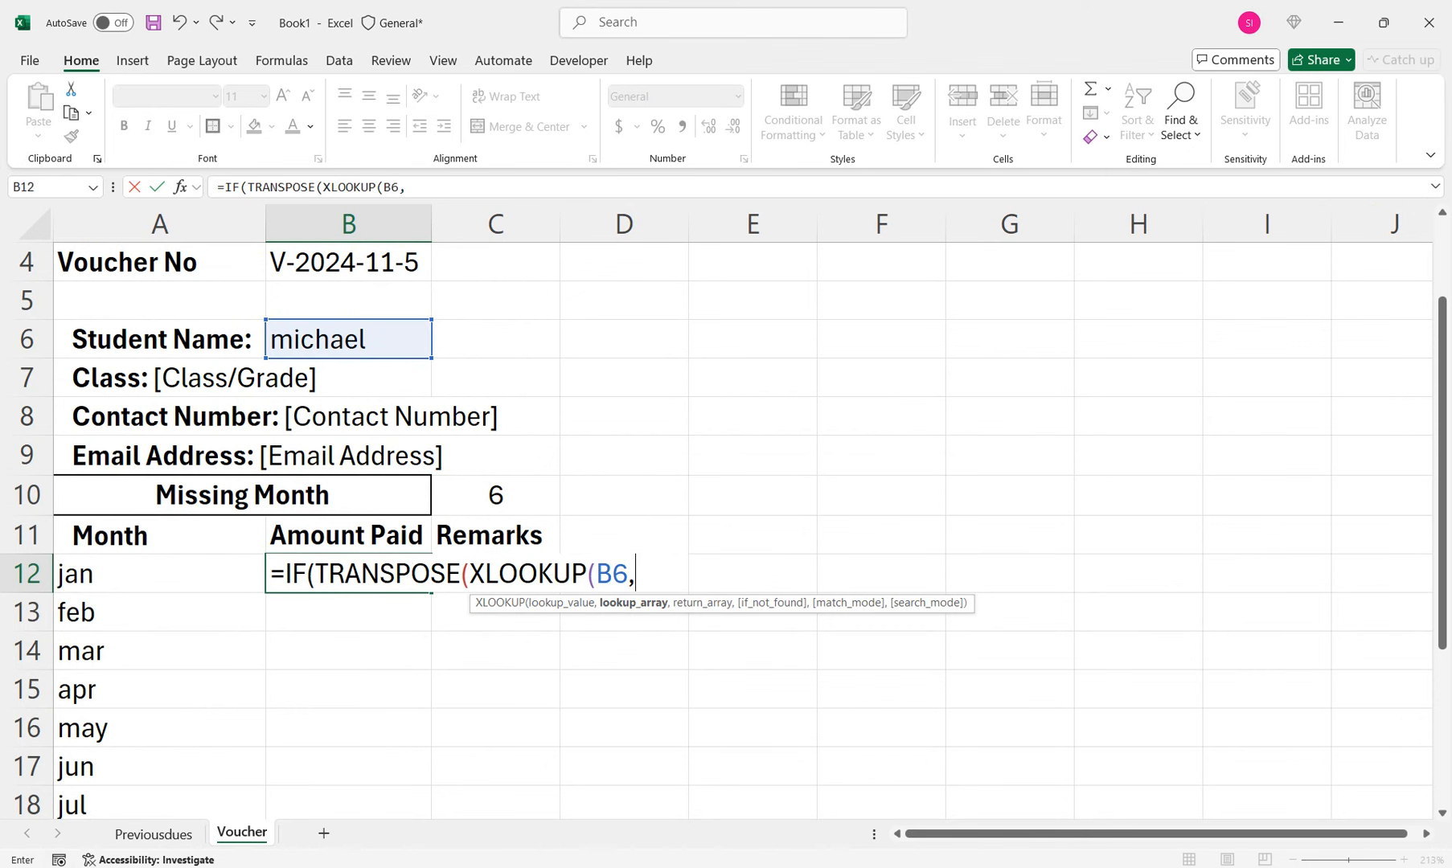
click(153, 834)
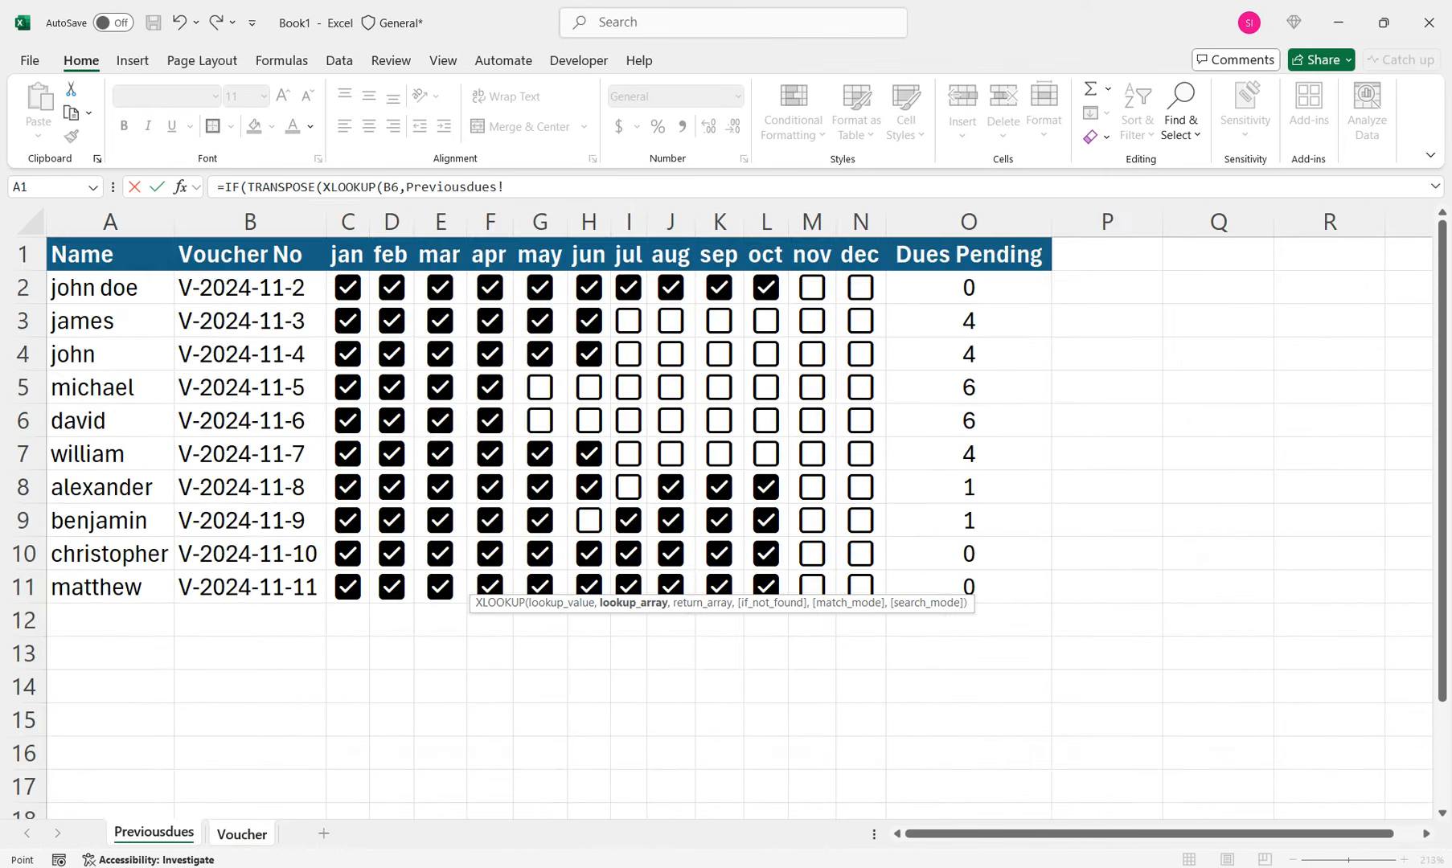
drag(110, 254, 165, 595)
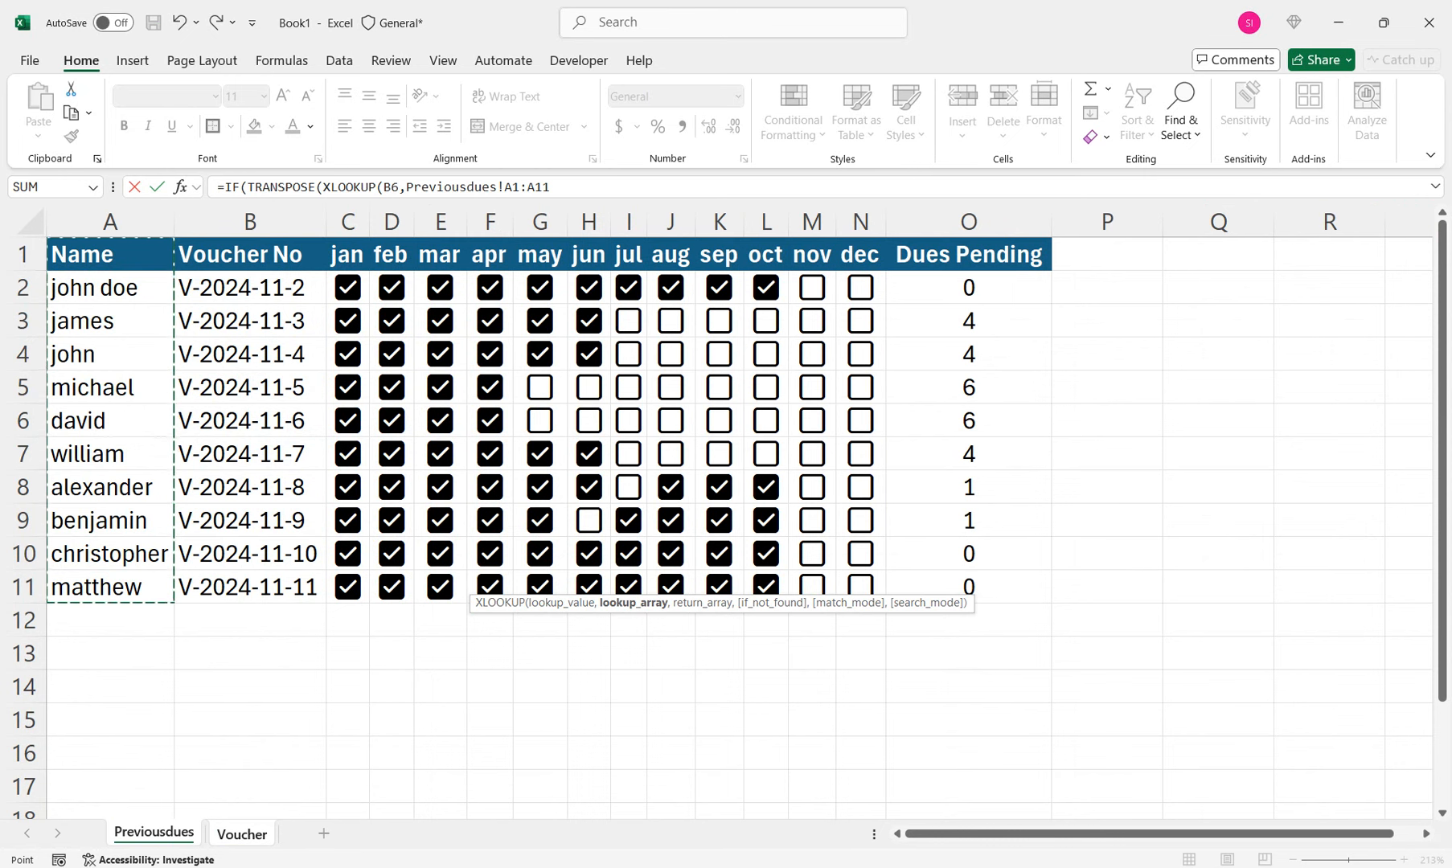
text(,)
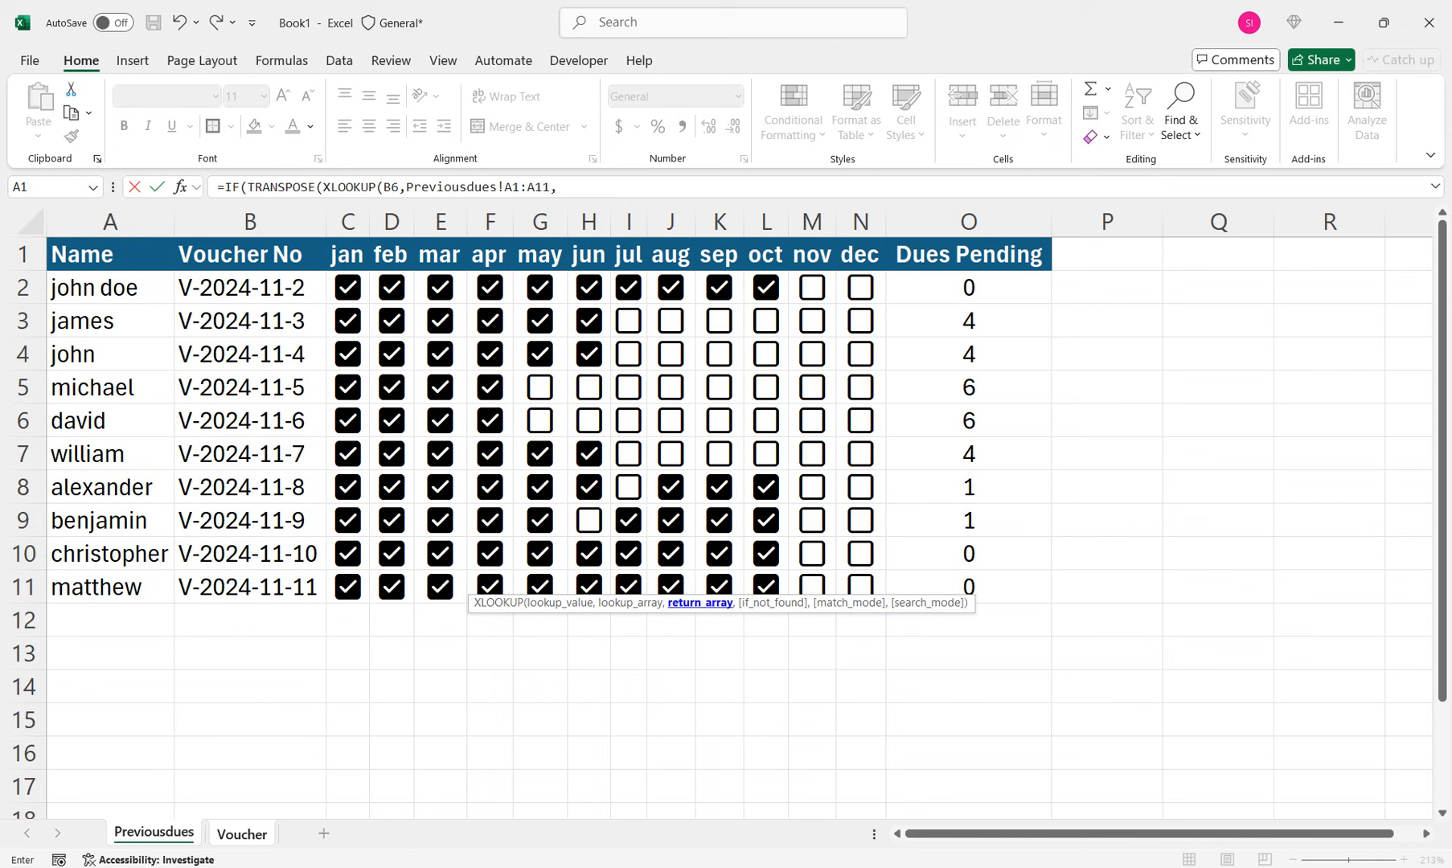
drag(193, 254, 887, 601)
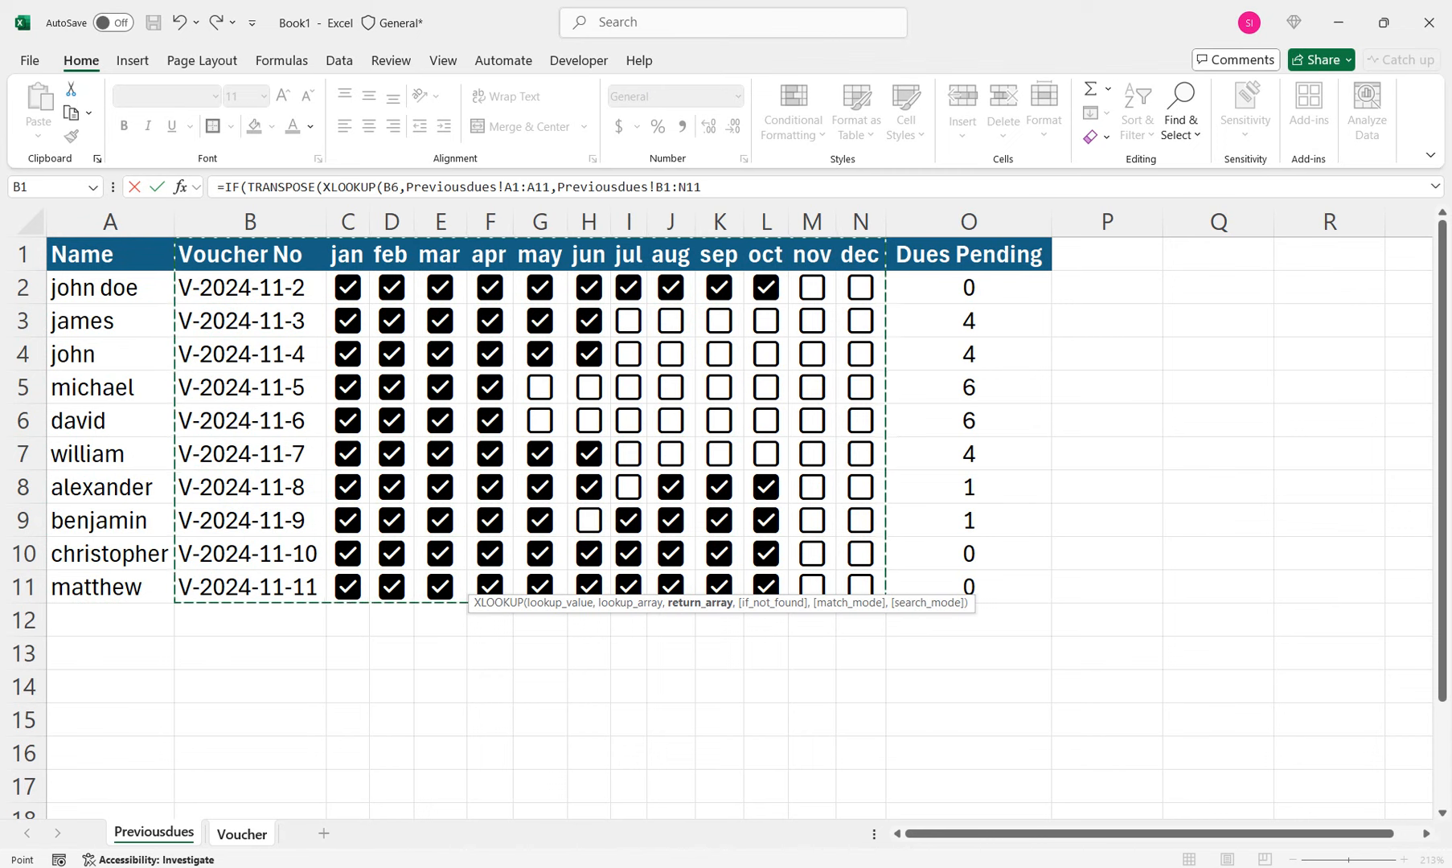
drag(347, 254, 868, 592)
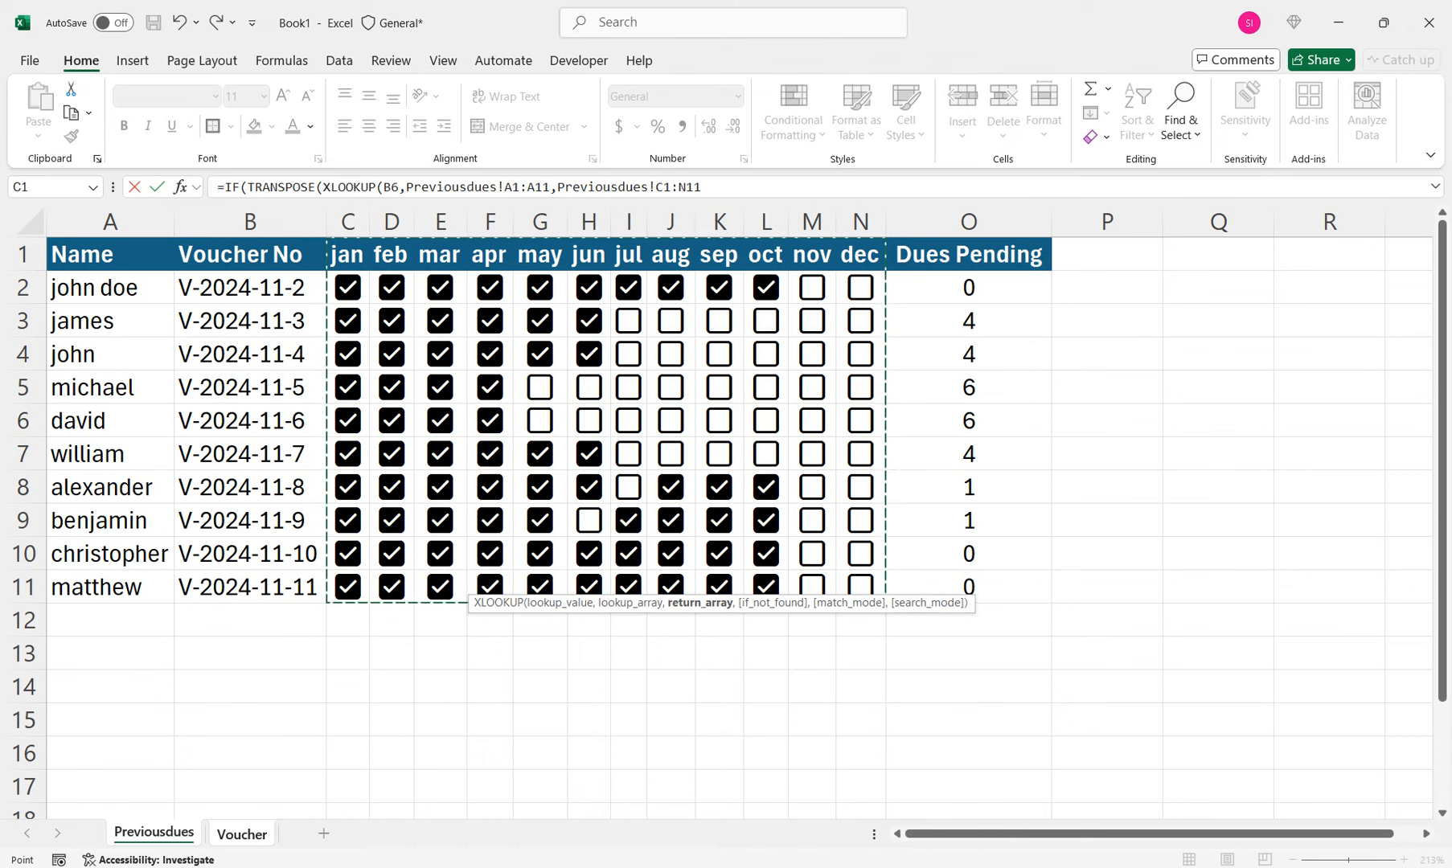
Close the lookup and complete the IF formula with the test =TRUE, returning "Piad" if true and empty text otherwise
text()))
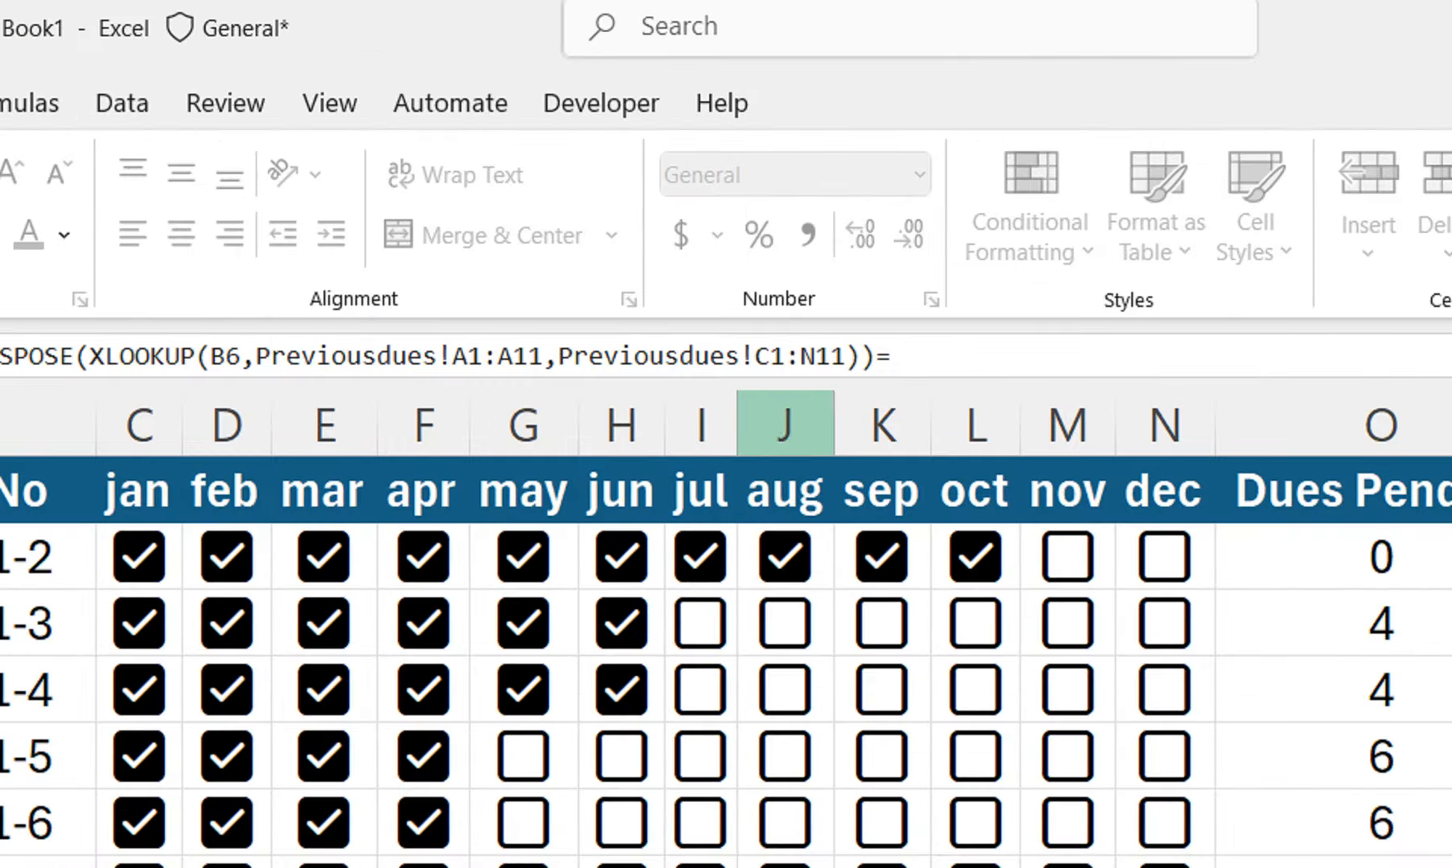
text(=tru)
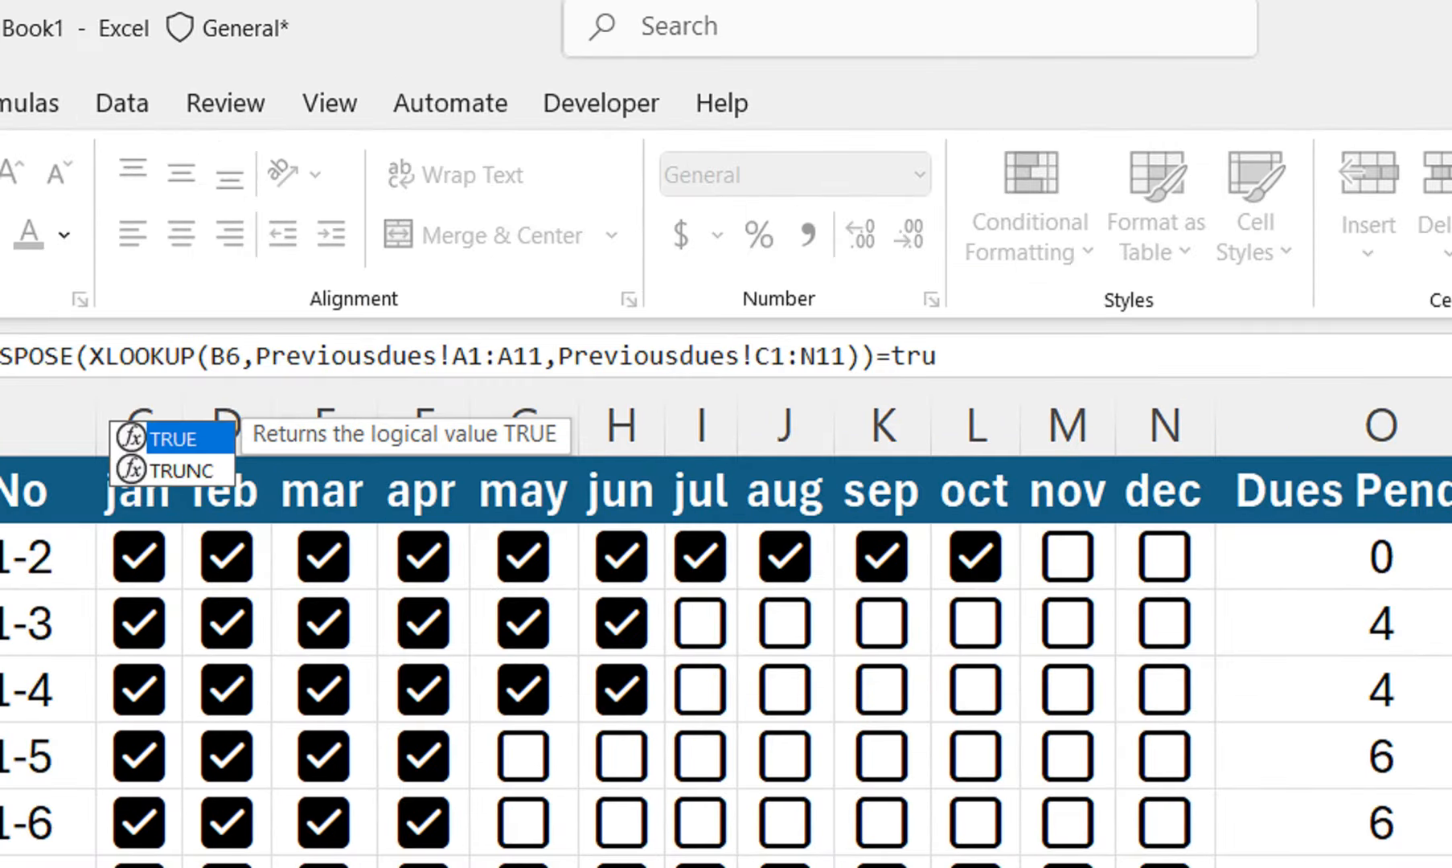
key(Tab)
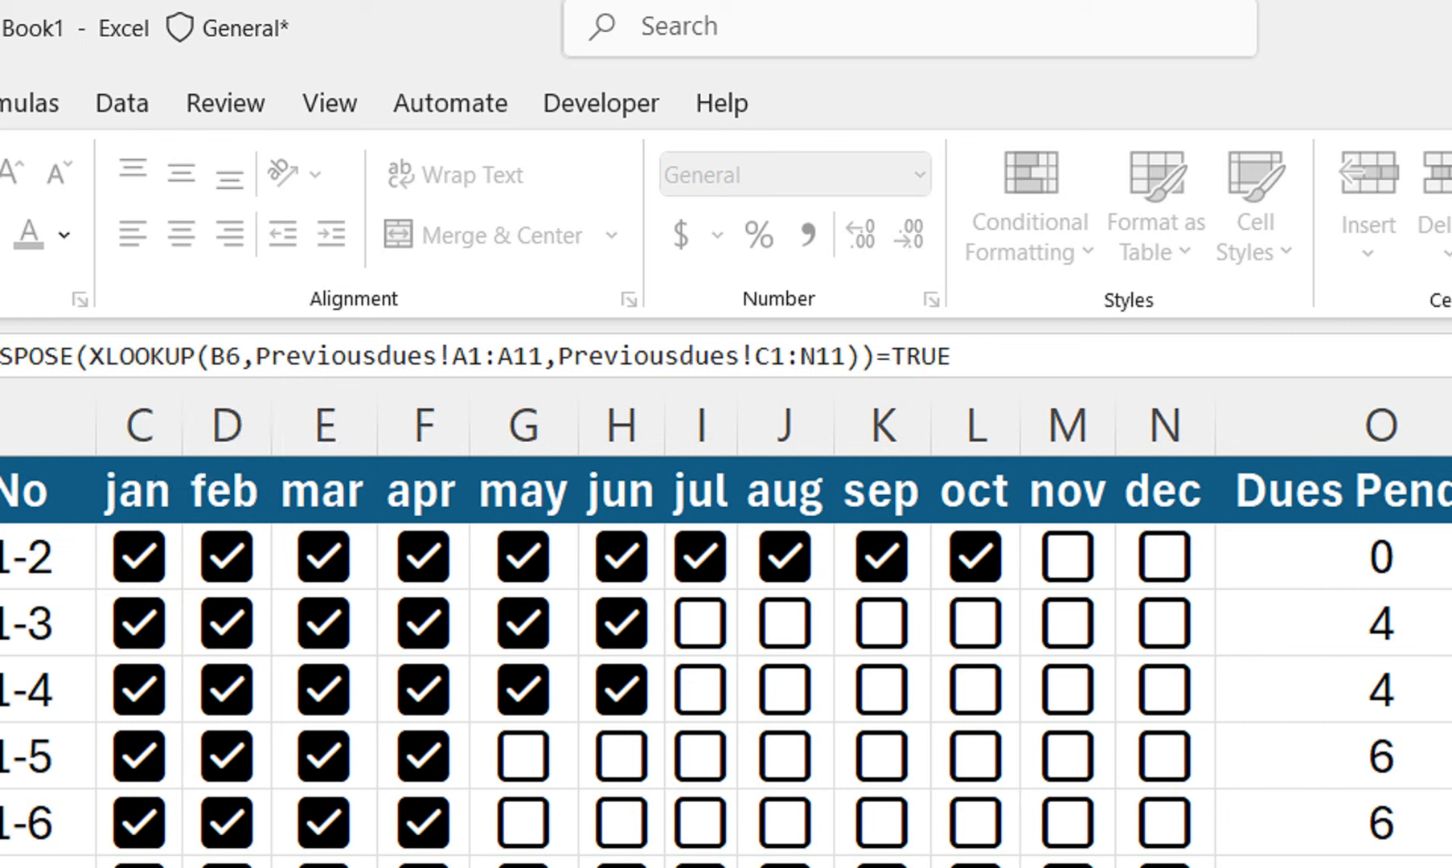
text(,"Piad",""))
key(Return)
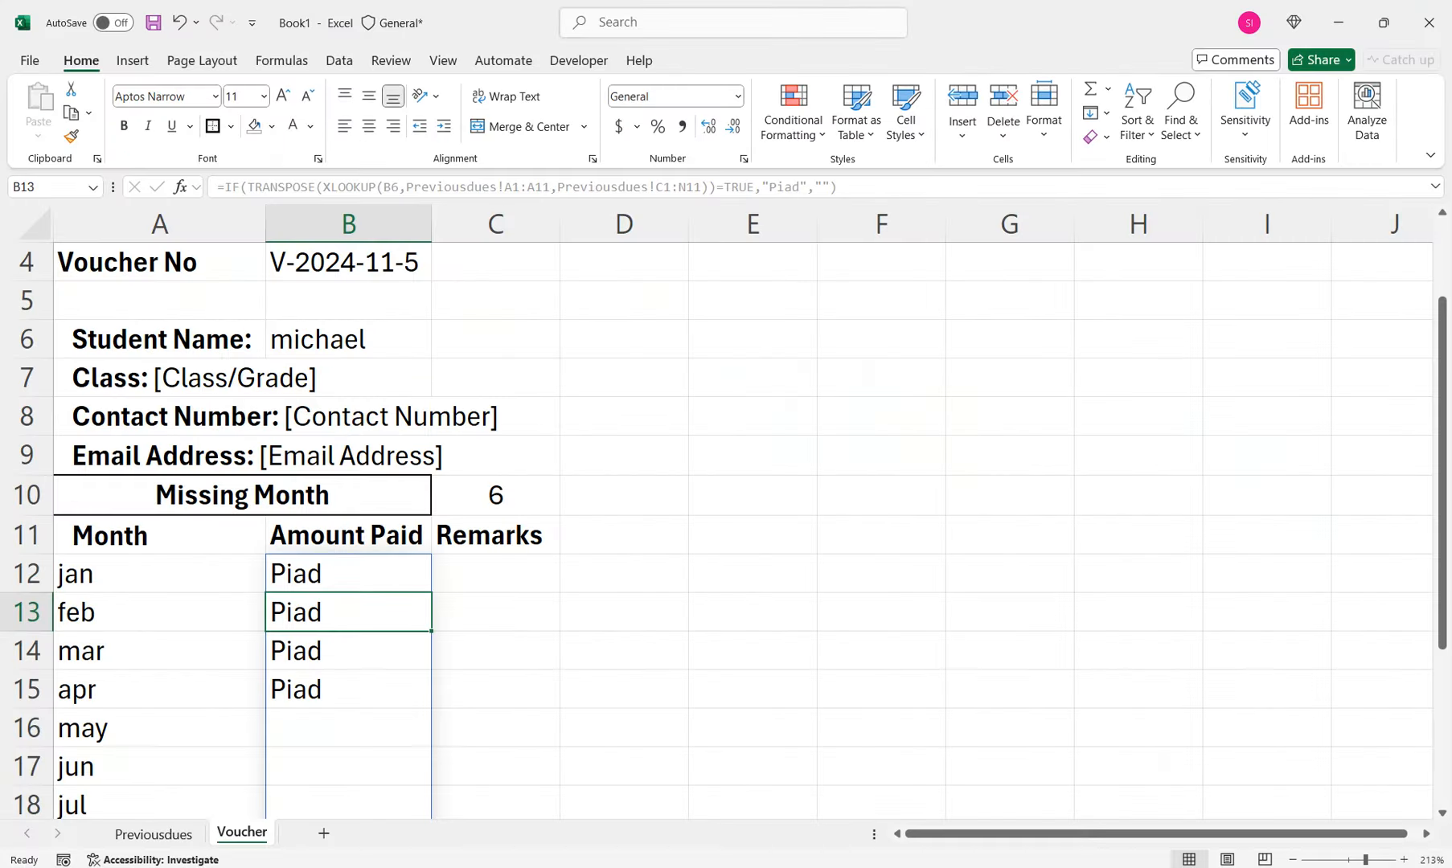
Review the Amount Paid column, then tick the may to oct checkboxes in row 5 of the Previousdues sheet
drag(1442, 538, 1442, 668)
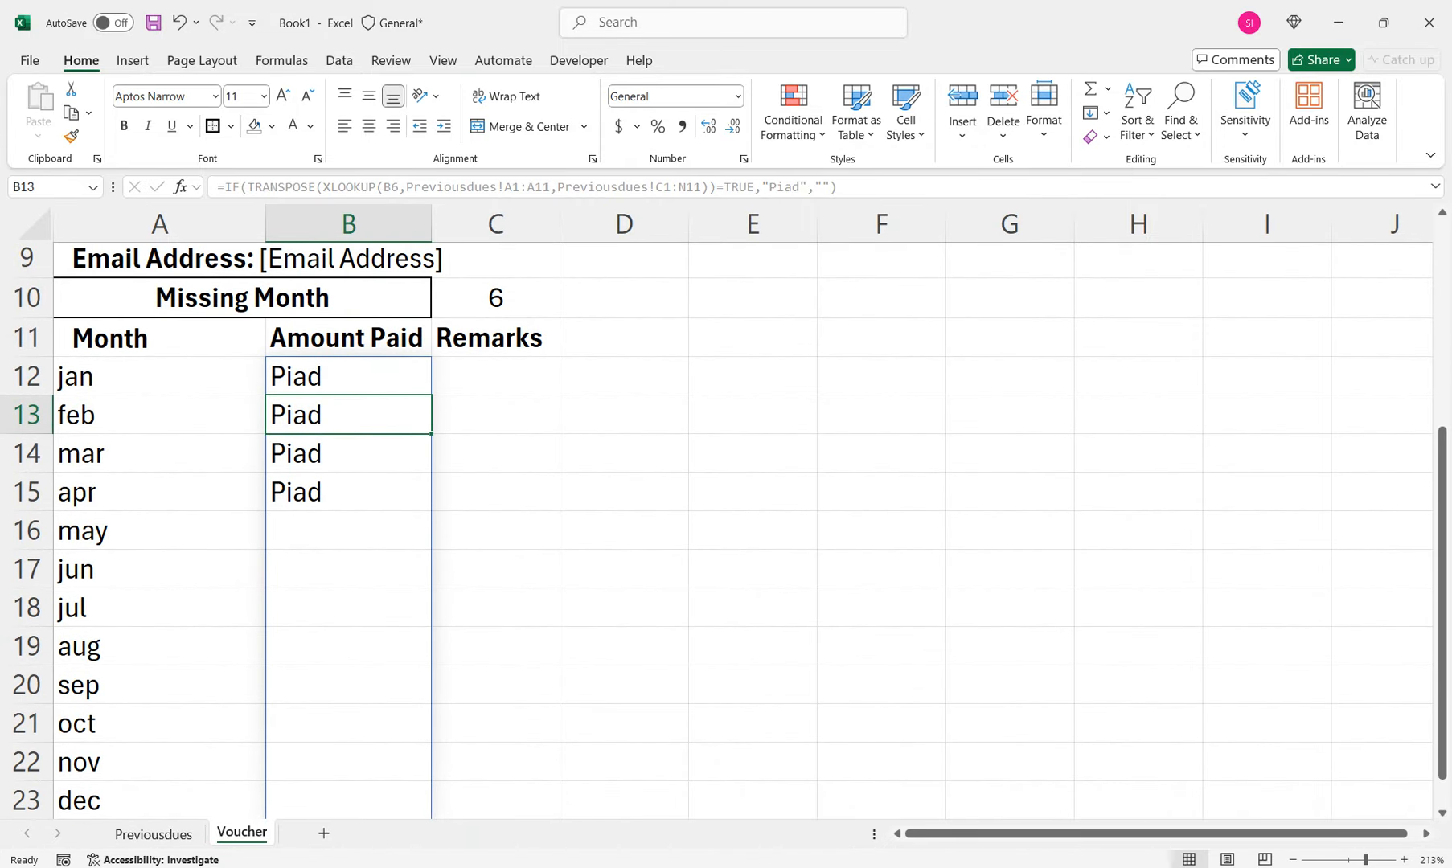
drag(625, 415, 624, 230)
click(348, 455)
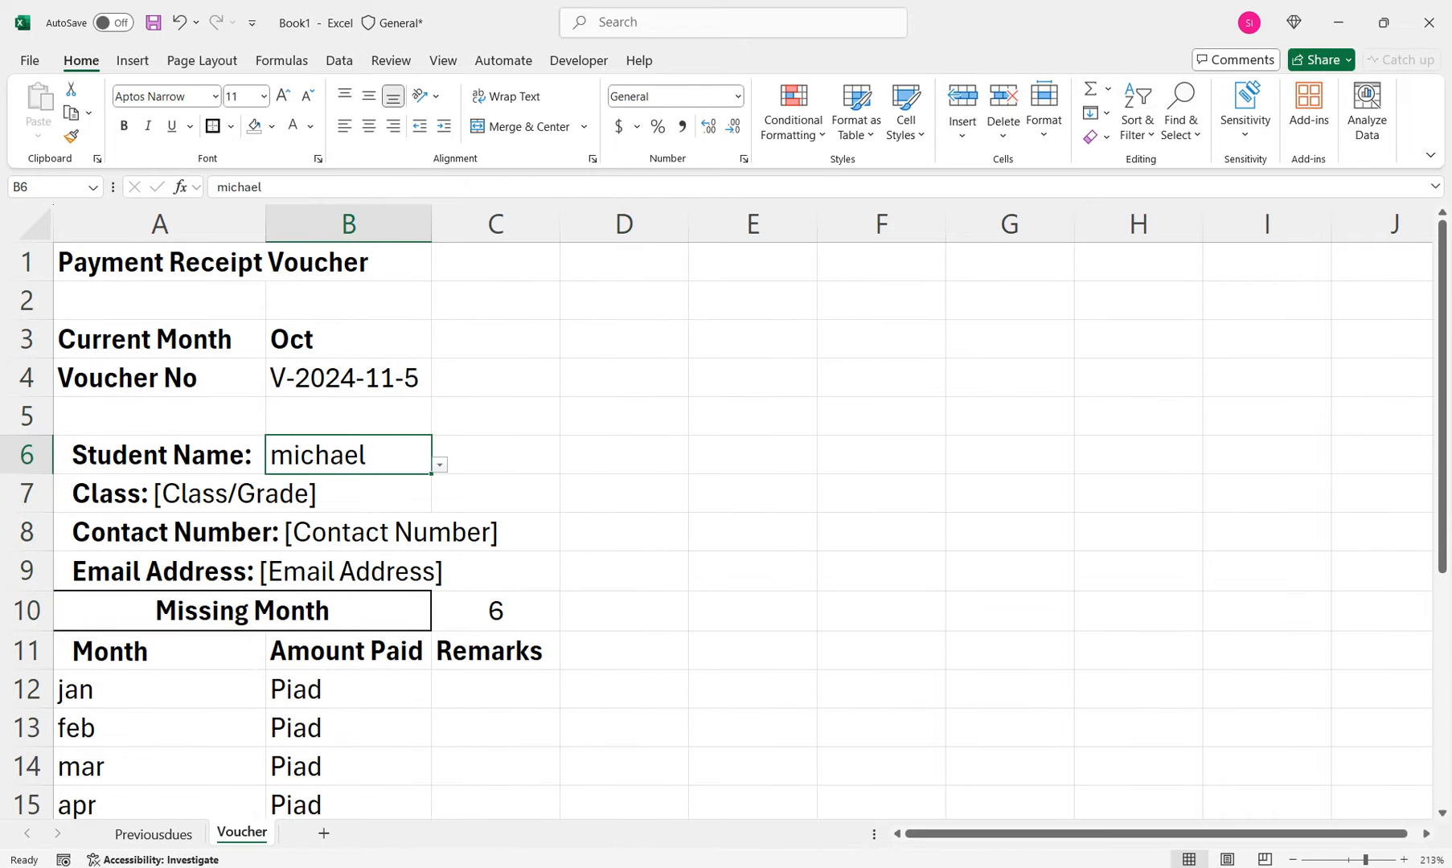
click(153, 835)
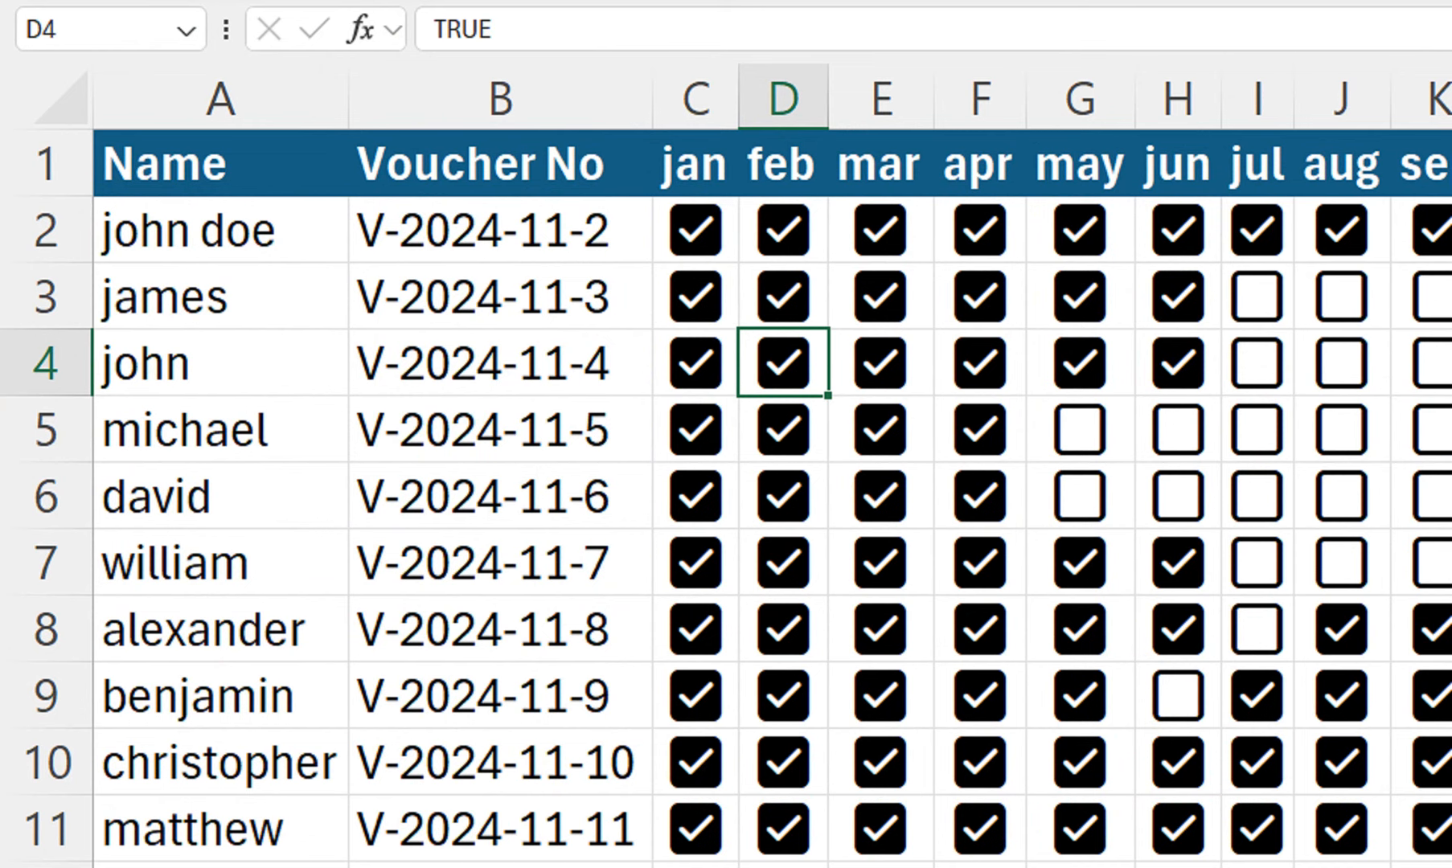
click(1080, 430)
click(1177, 430)
click(1257, 431)
click(1341, 430)
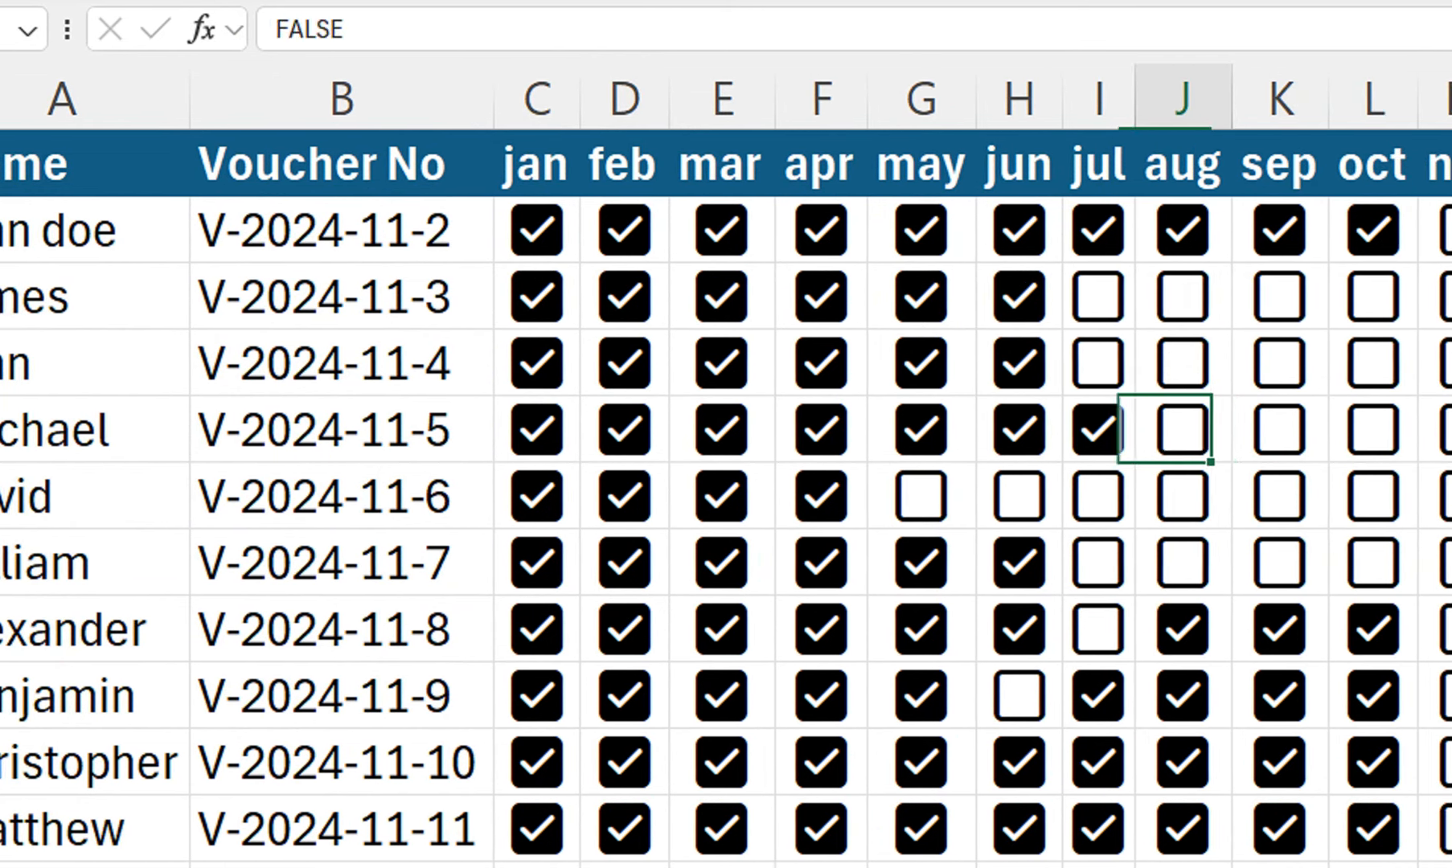
click(1437, 430)
key(space)
key(Right)
key(space)
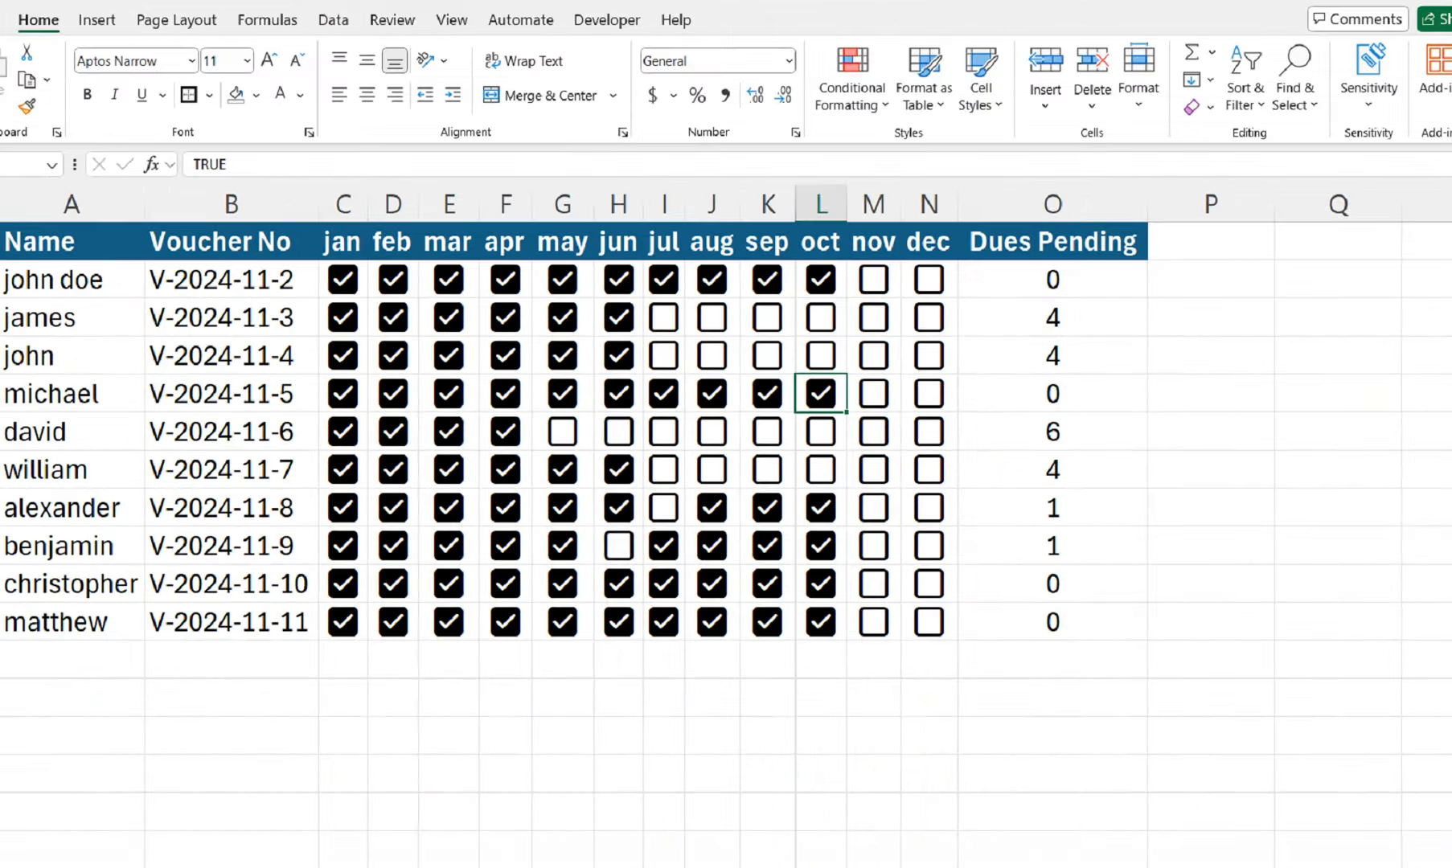
Return to the Voucher sheet and check the Amount Paid entries for every month
click(242, 835)
drag(349, 690, 349, 726)
scroll(349, 736, down, 3)
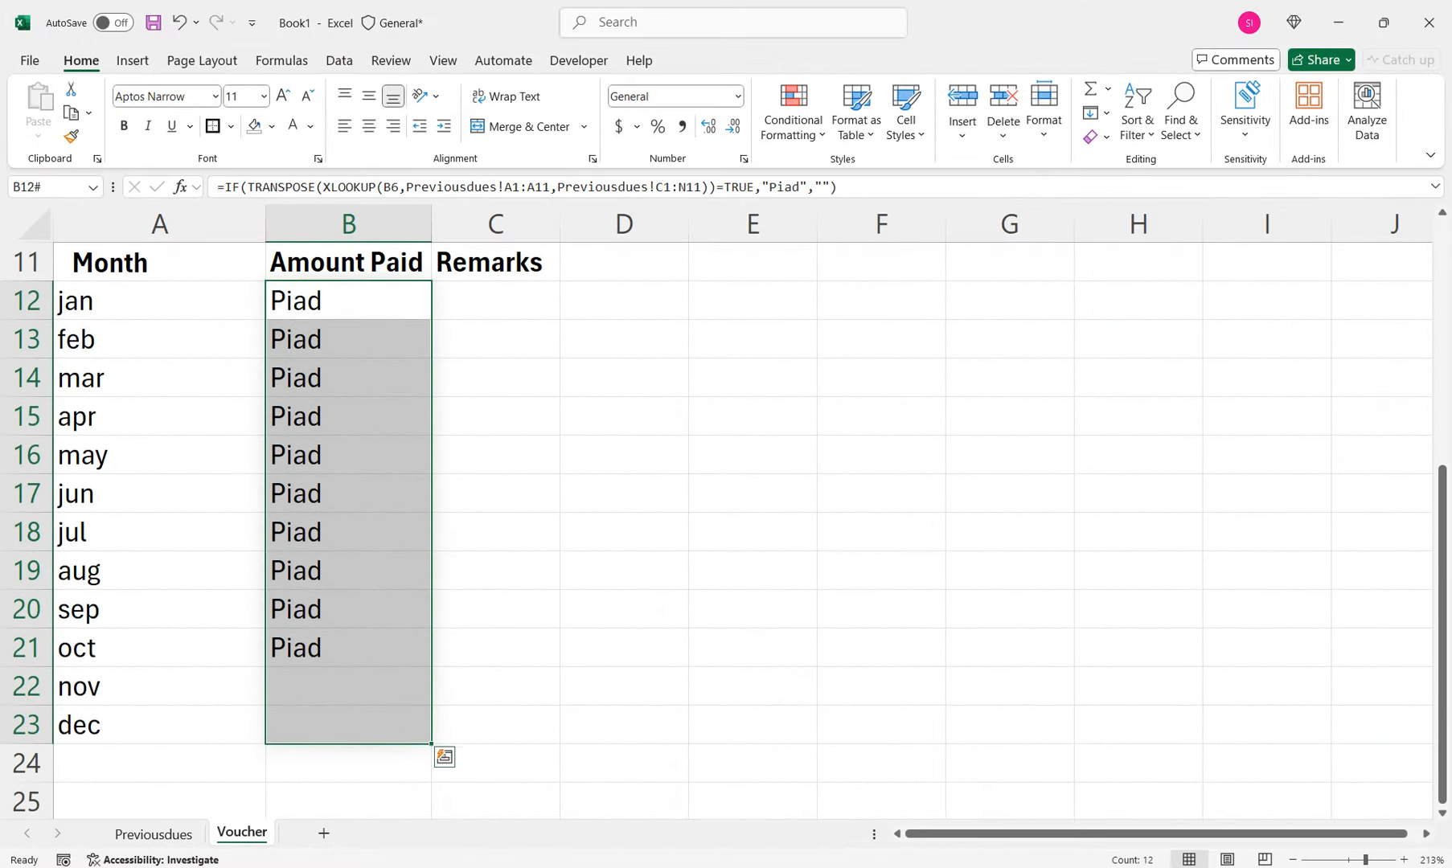
click(349, 648)
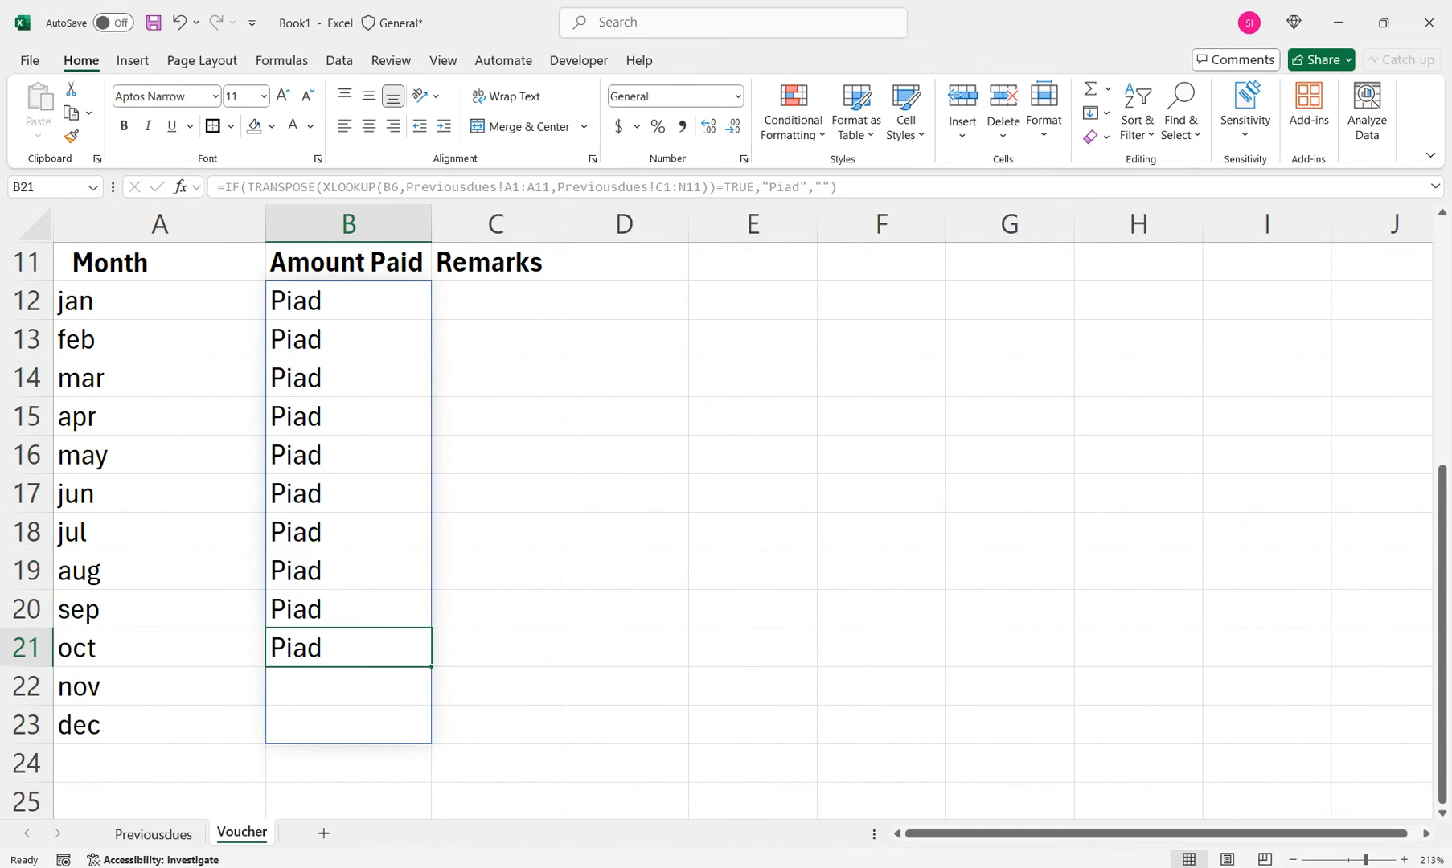
scroll(726, 531, down, 3)
drag(1014, 688, 498, 233)
Merge and center the title across A1:C2 at 16 pt, with an Orange, Accent 2, Lighter 40% fill
drag(127, 251, 396, 251)
shift+click(395, 281)
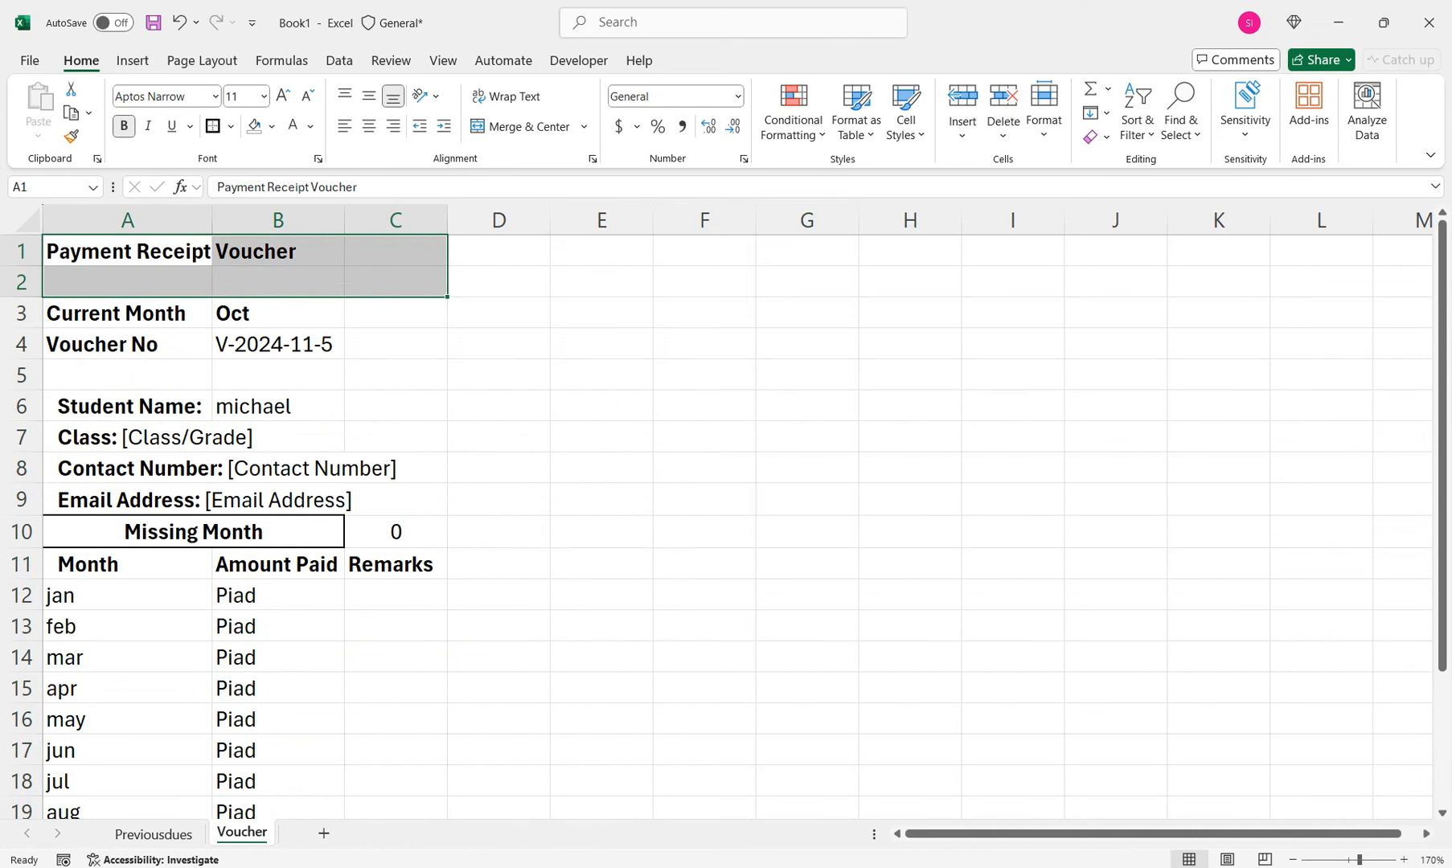
click(523, 126)
click(369, 96)
click(282, 95)
click(282, 96)
click(282, 95)
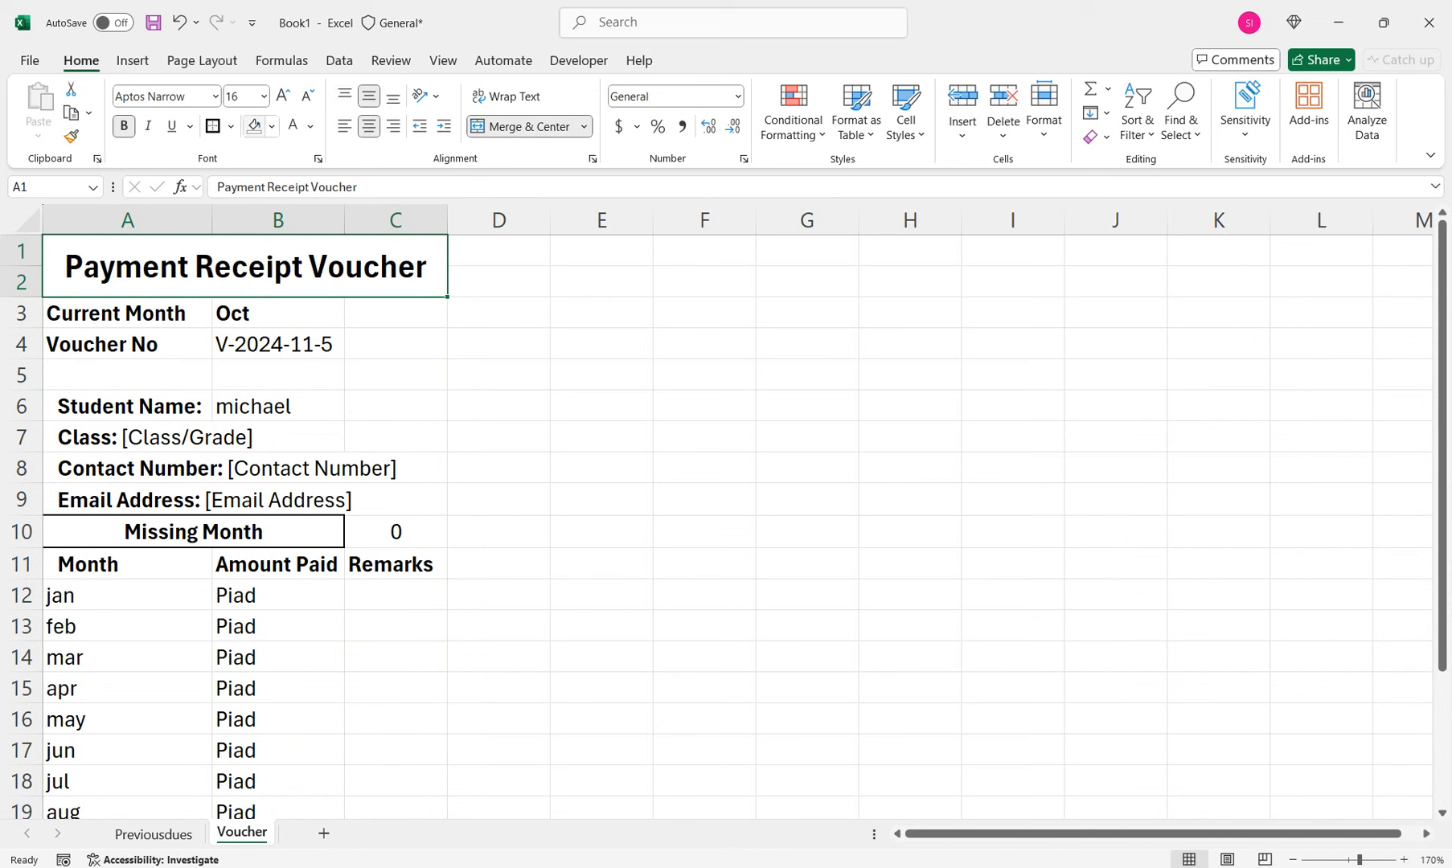
click(272, 126)
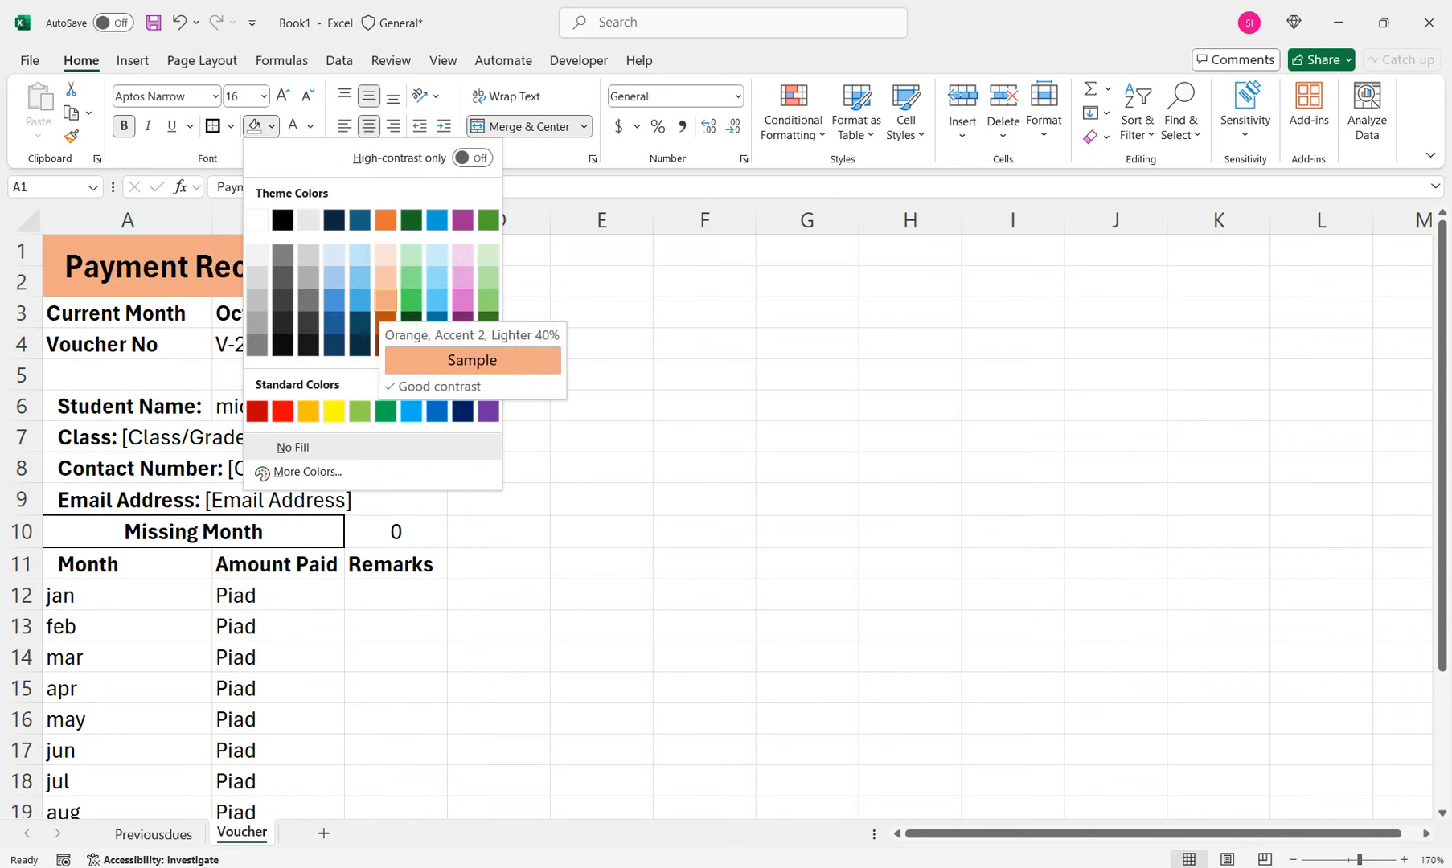
click(385, 300)
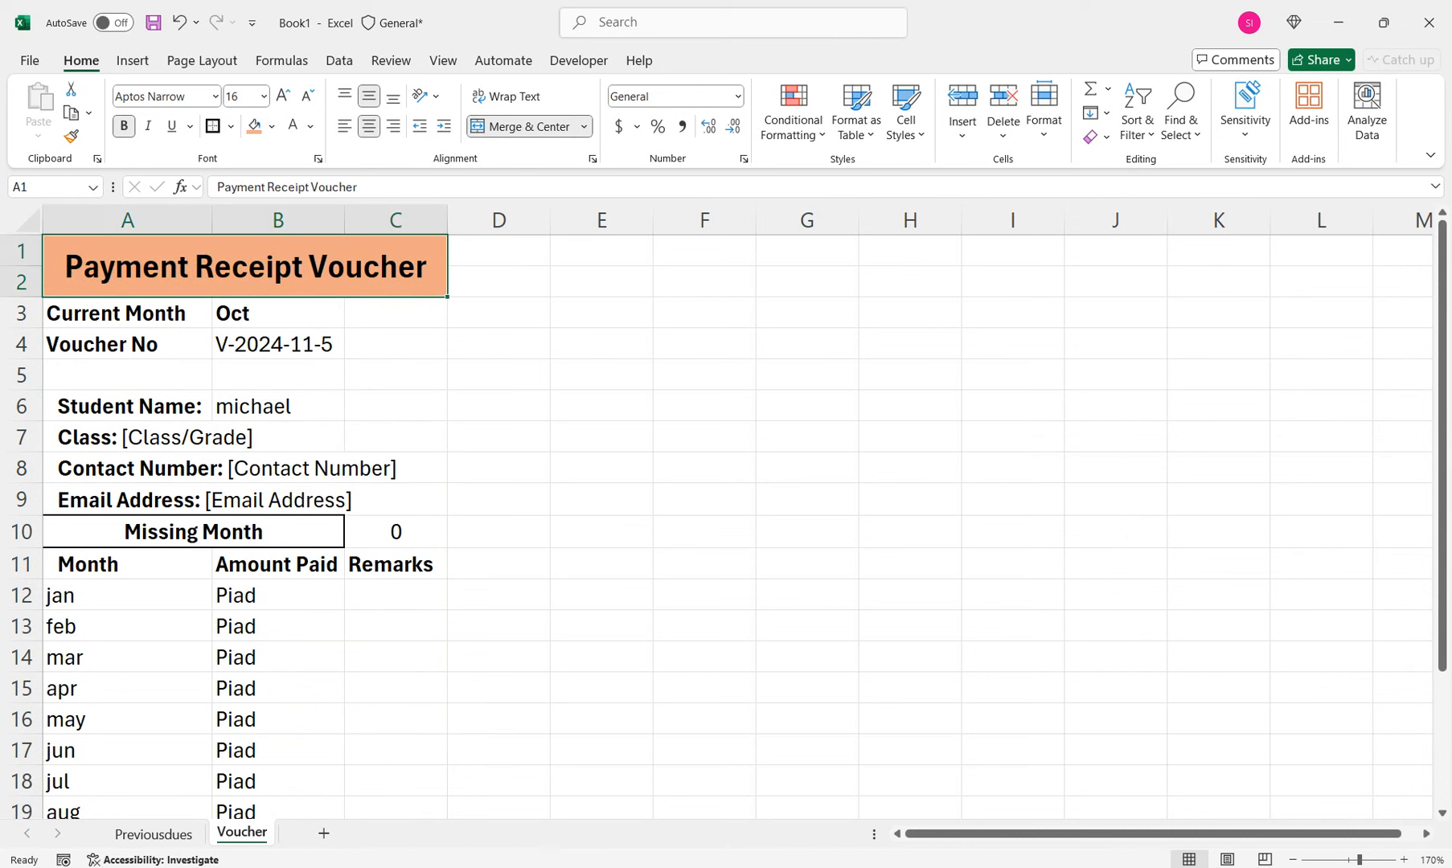
Format the header row A11:C11 with a black fill and white text
drag(88, 563, 394, 564)
click(271, 126)
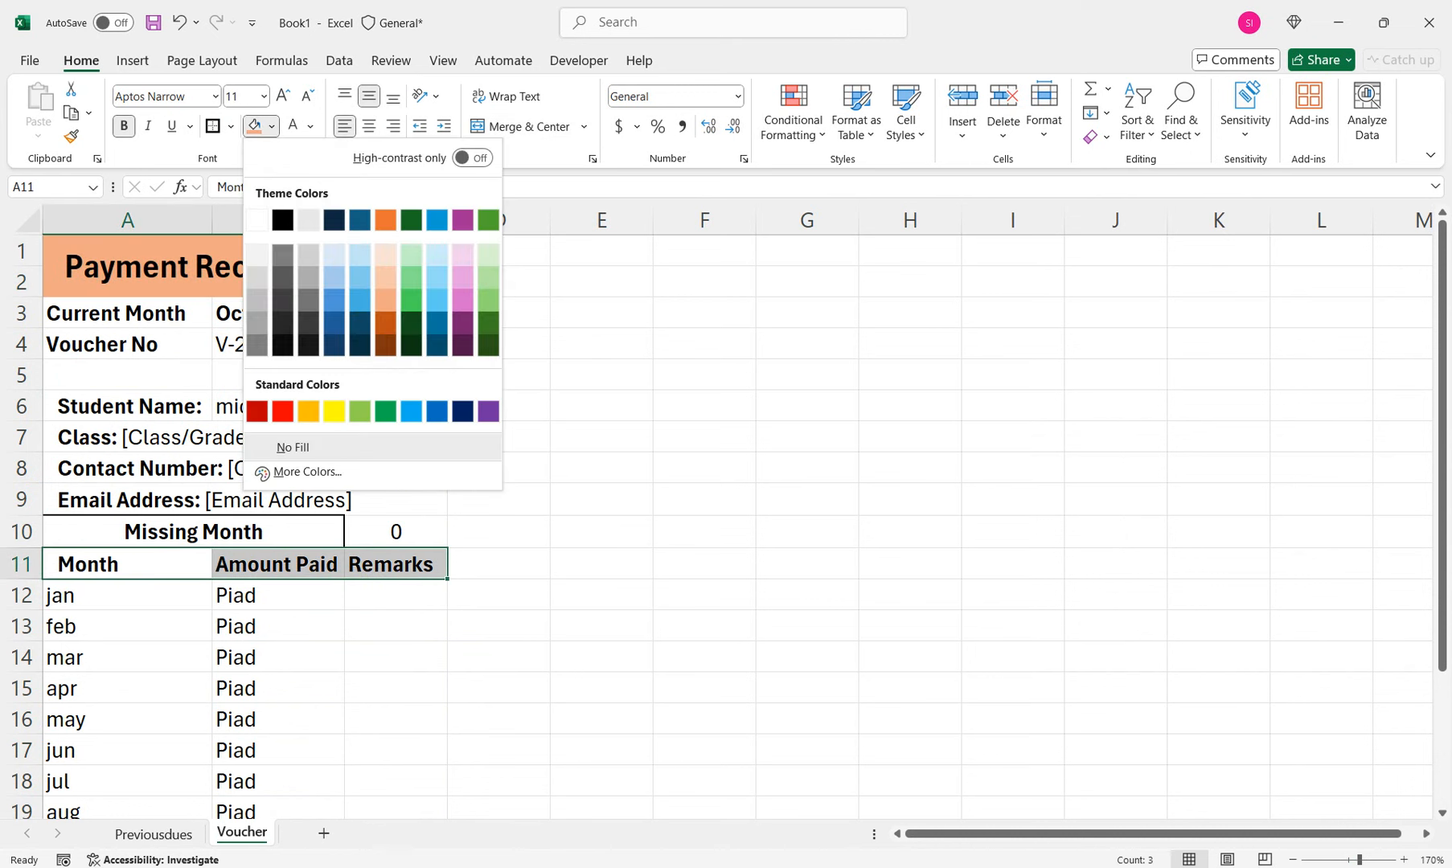
click(282, 220)
click(292, 126)
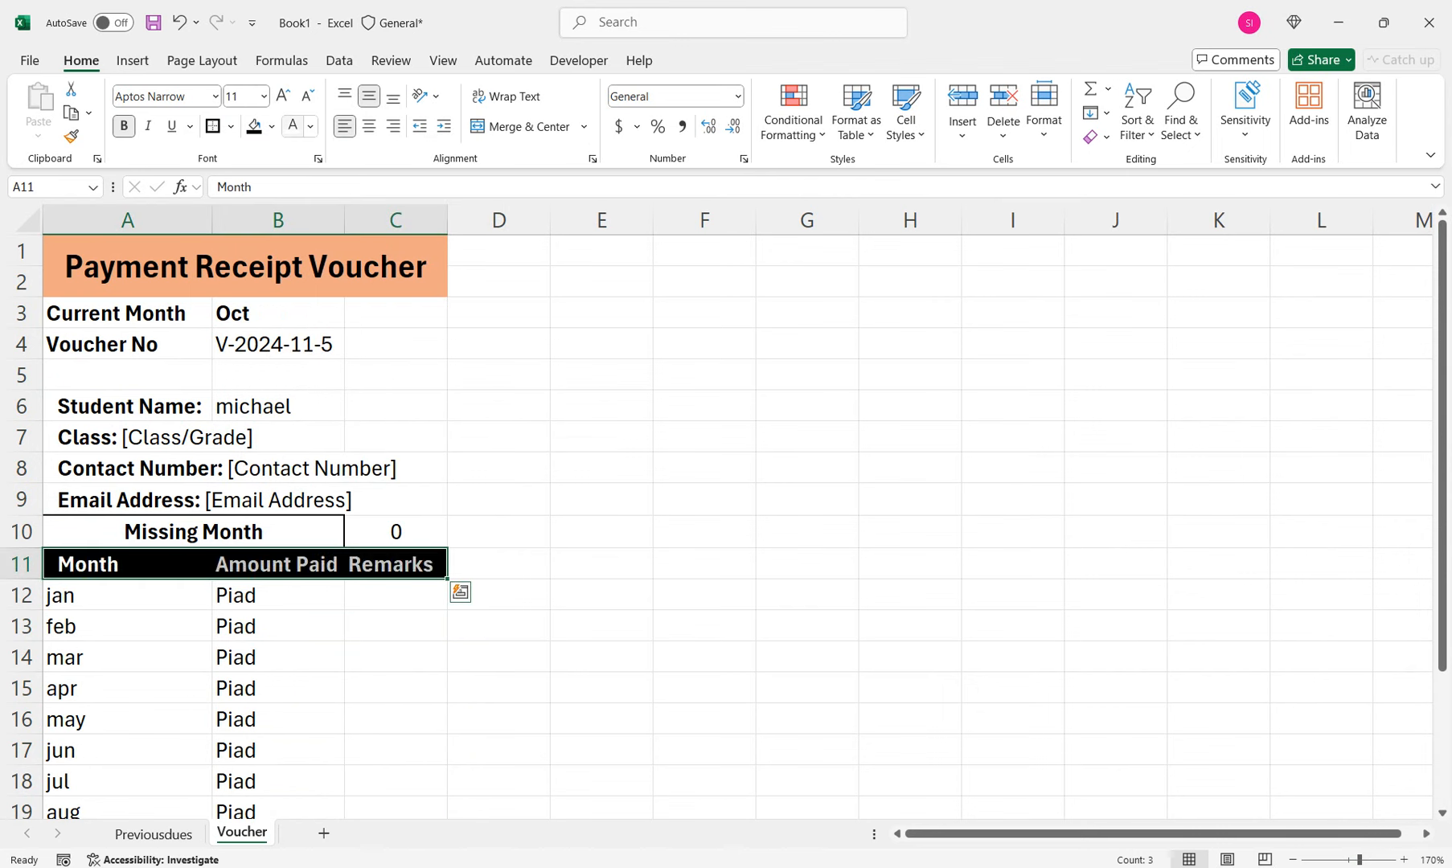
click(394, 626)
Center the months and payment statuses in A12:B23 horizontally
drag(127, 595, 277, 720)
click(368, 127)
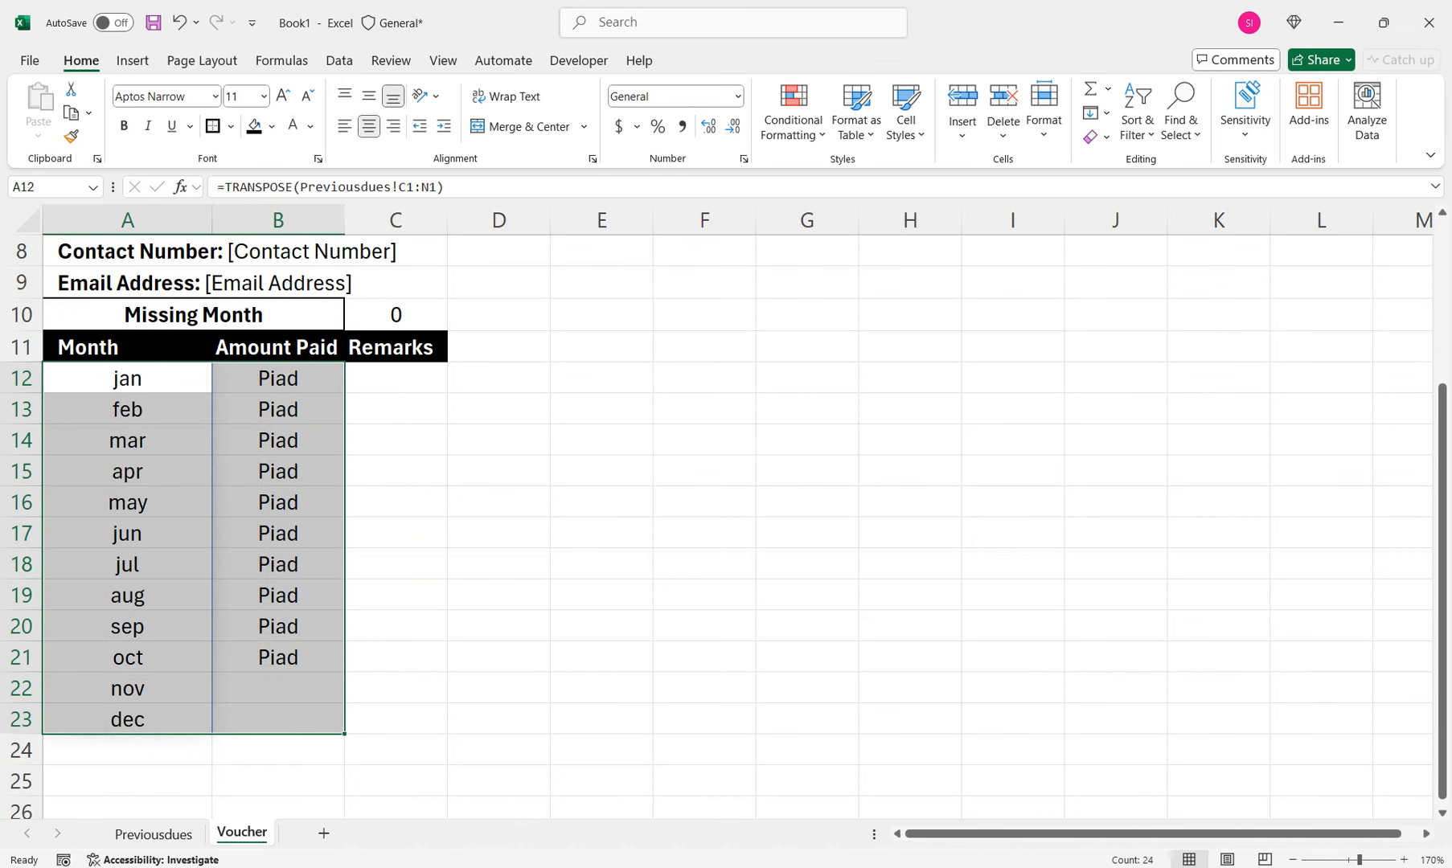
drag(498, 314, 498, 281)
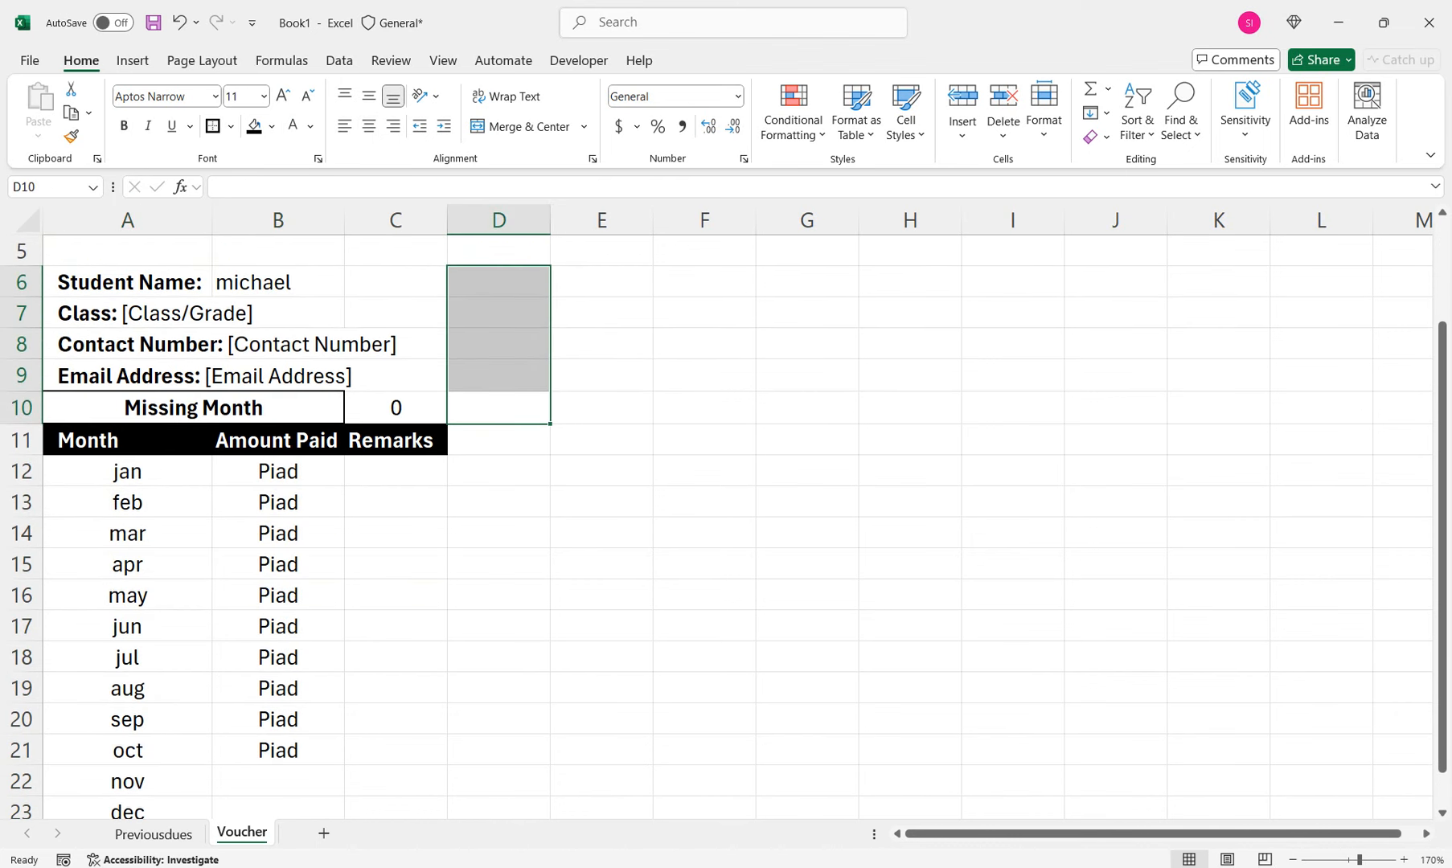
drag(601, 314, 601, 241)
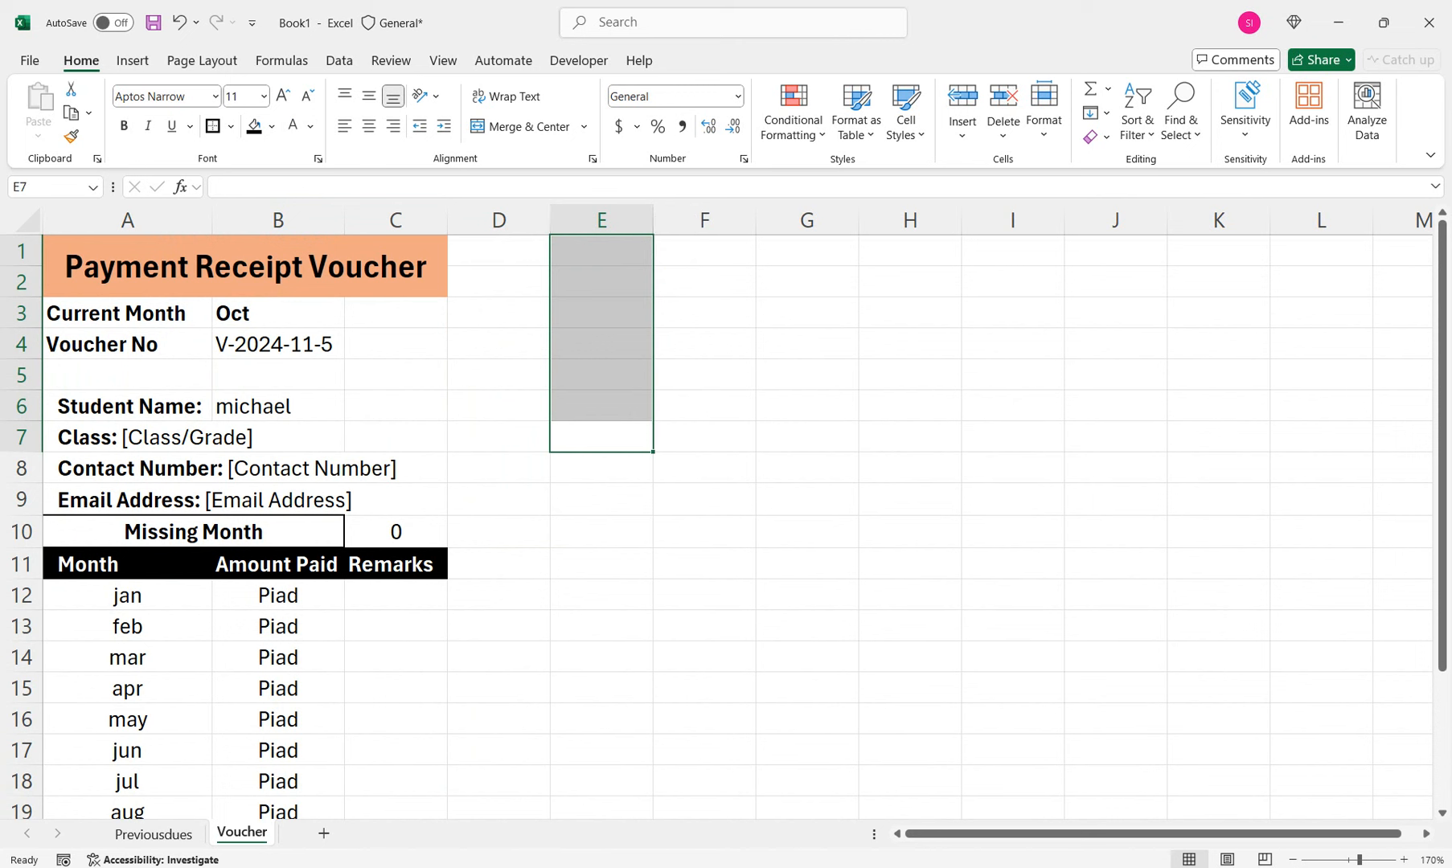
Format the Missing Month row A10:C10 with the darkest orange theme shade and white text
click(395, 532)
drag(193, 532, 395, 533)
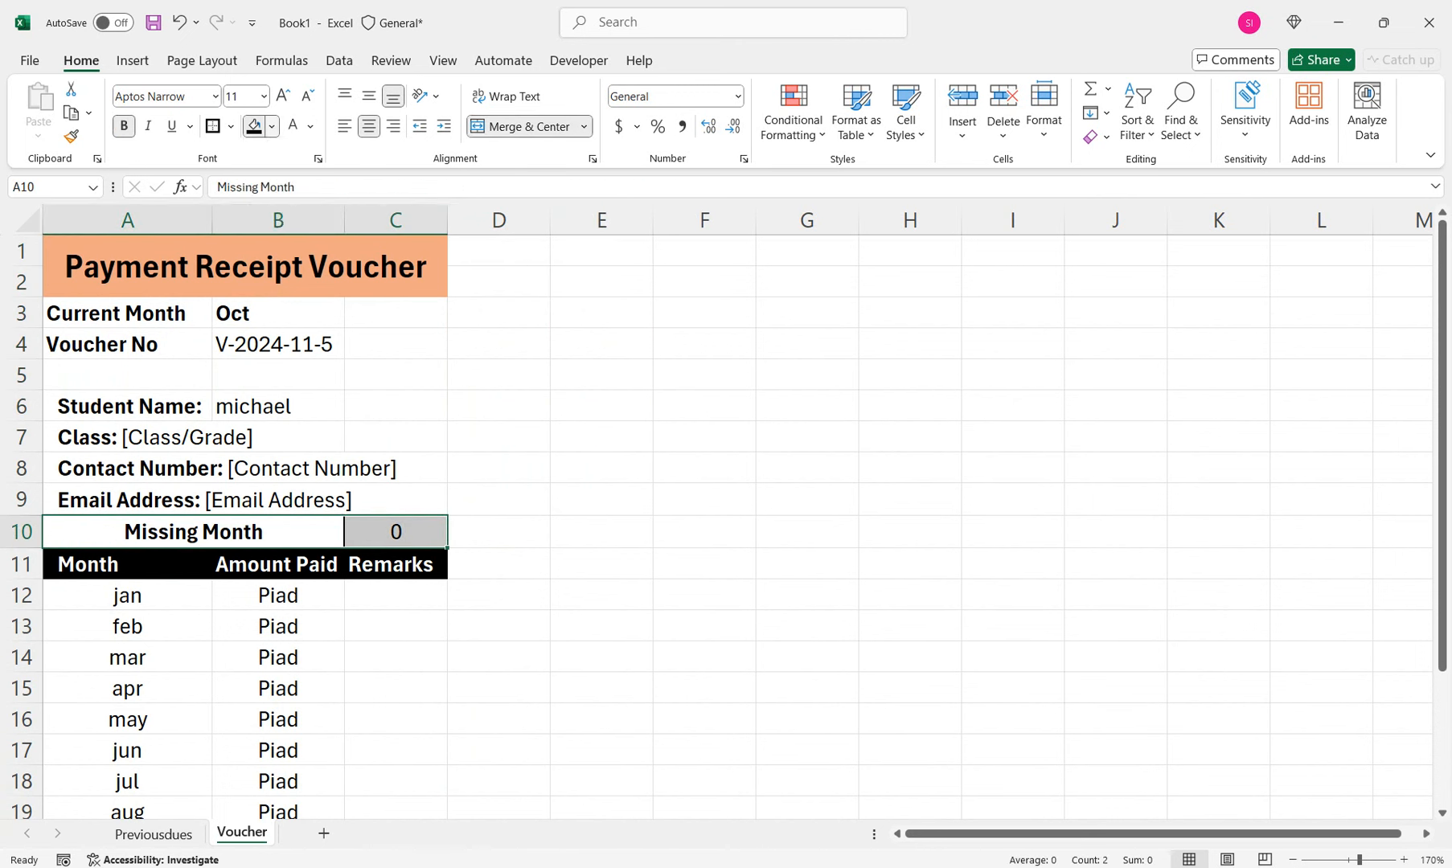
click(272, 126)
click(385, 345)
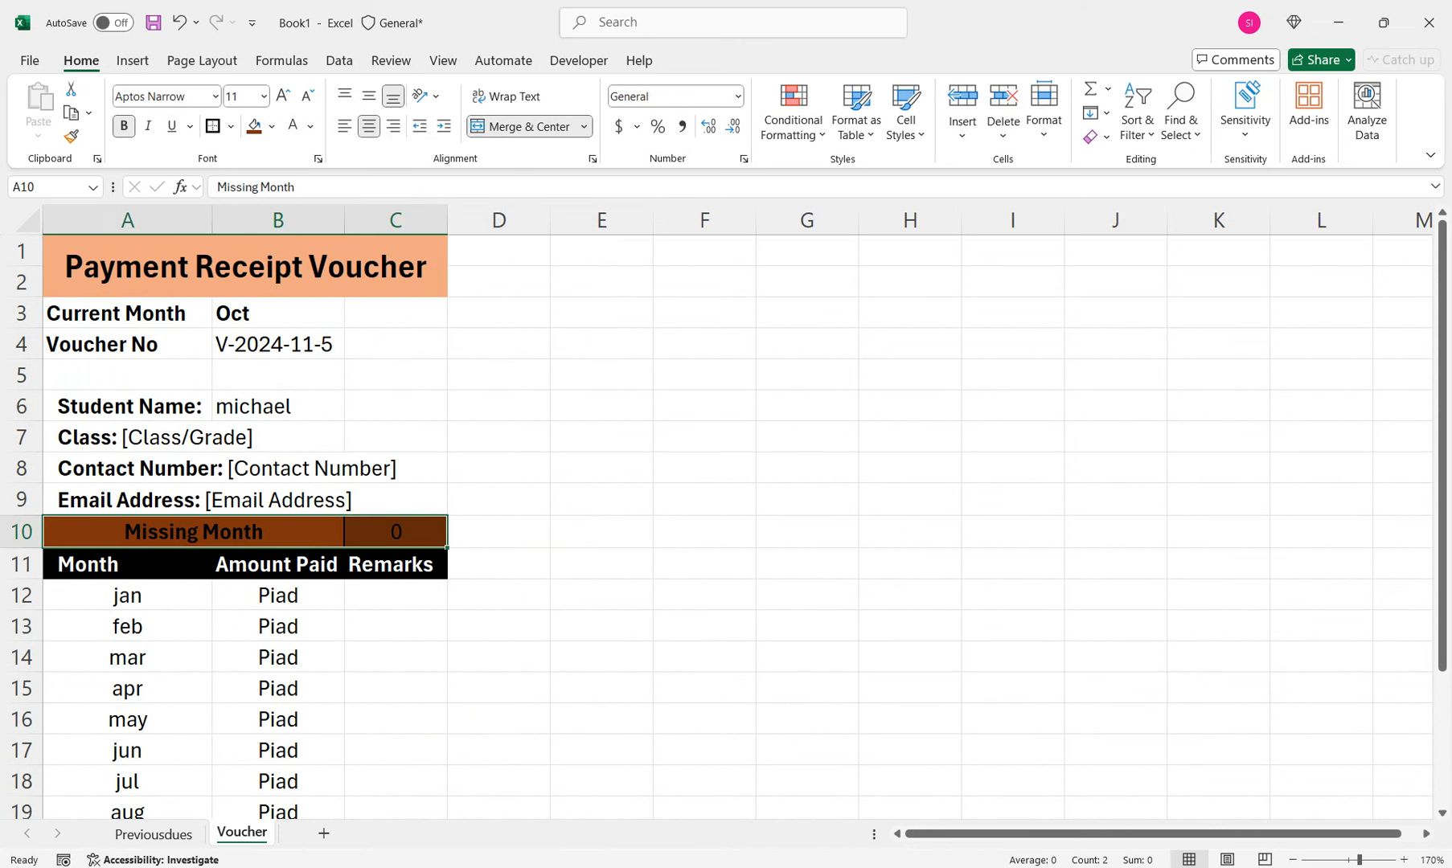
click(602, 531)
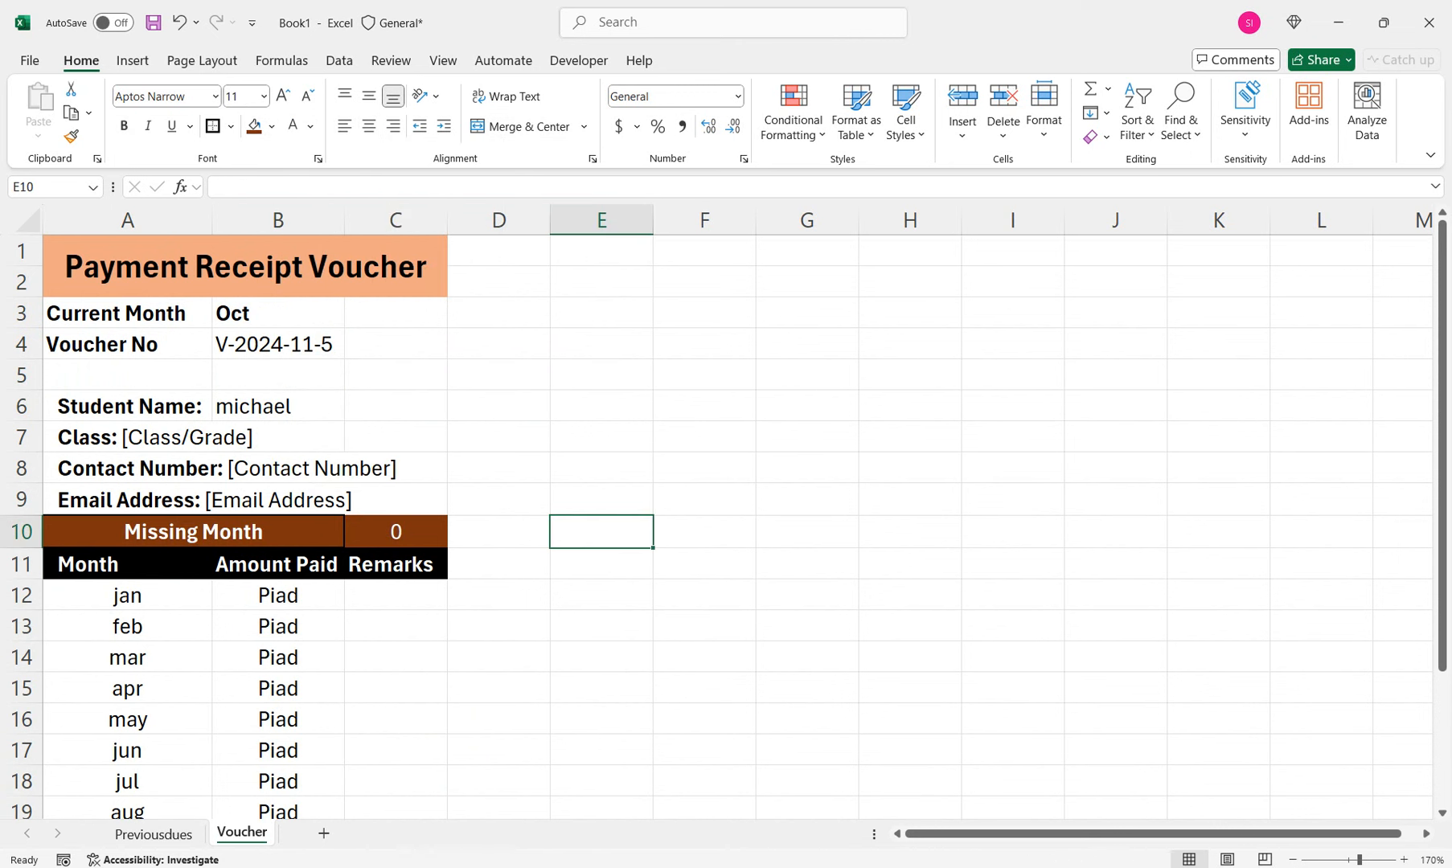
click(395, 596)
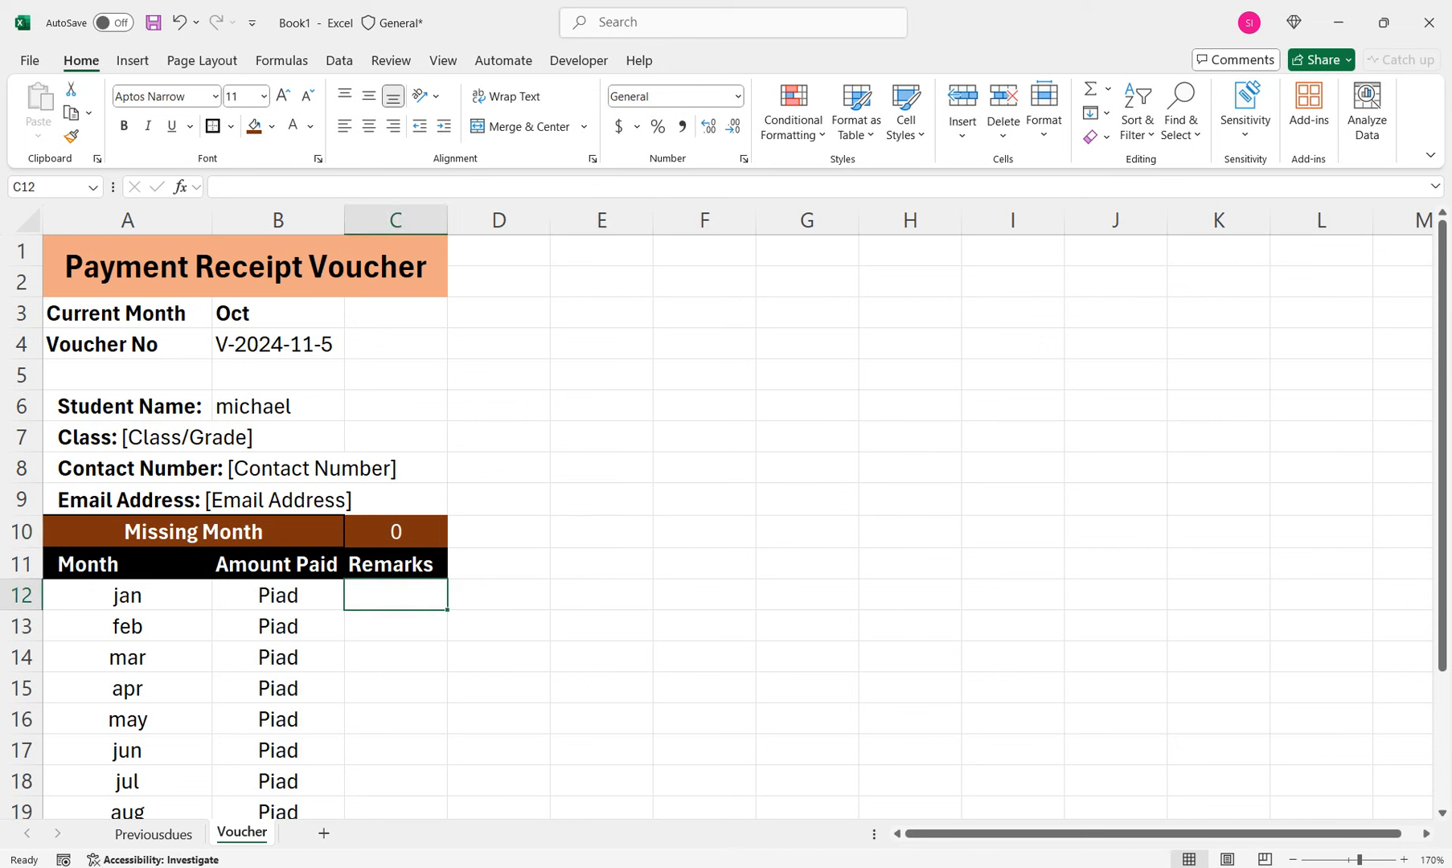
Give the Payment Receipt Voucher title the same dark orange fill and white text
click(245, 266)
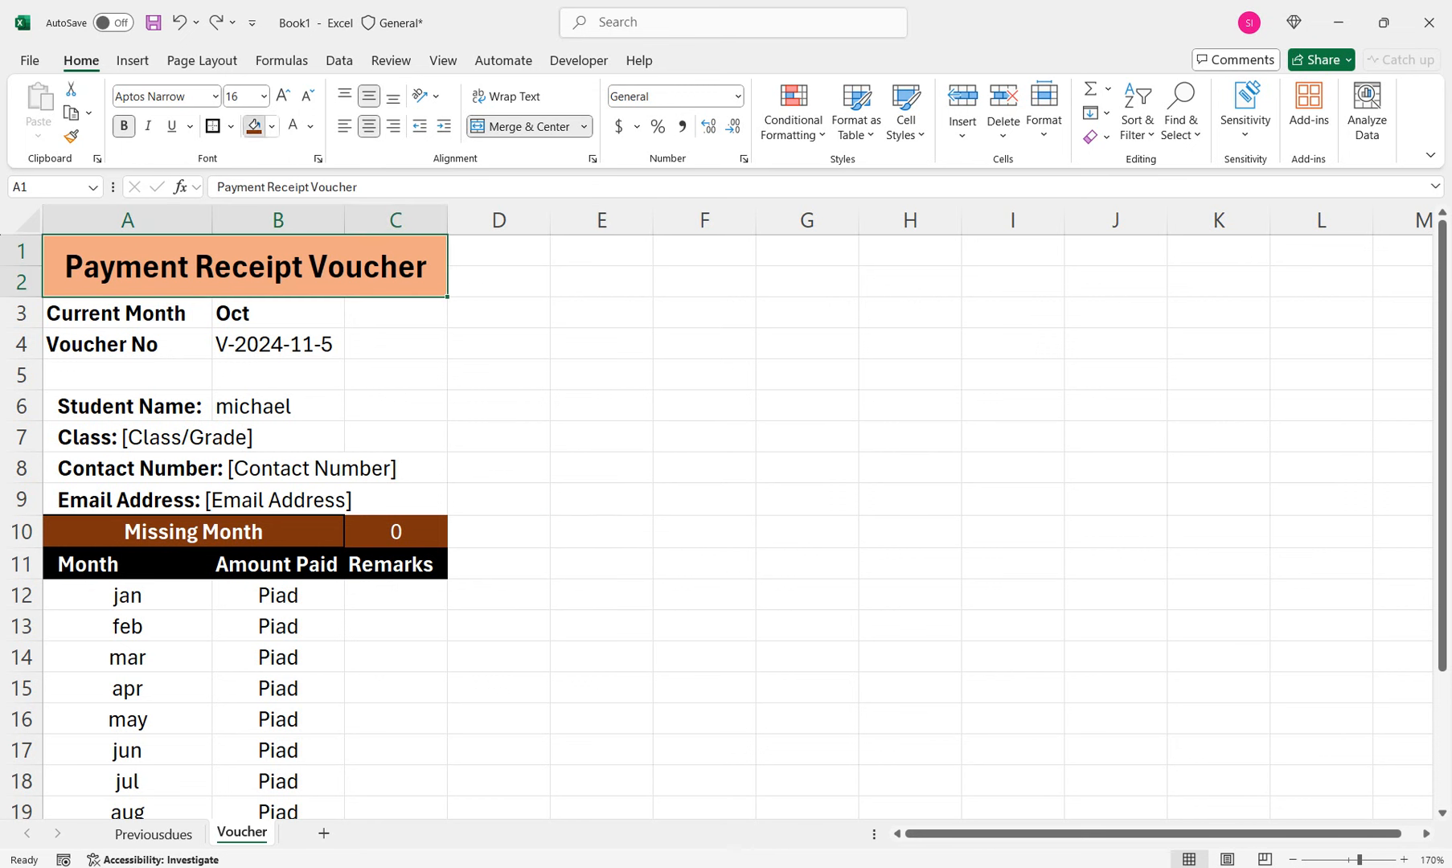
click(254, 126)
click(293, 126)
Fill the details block A3:C9 with the lightest orange theme shade and slightly widen column B
drag(81, 314, 394, 500)
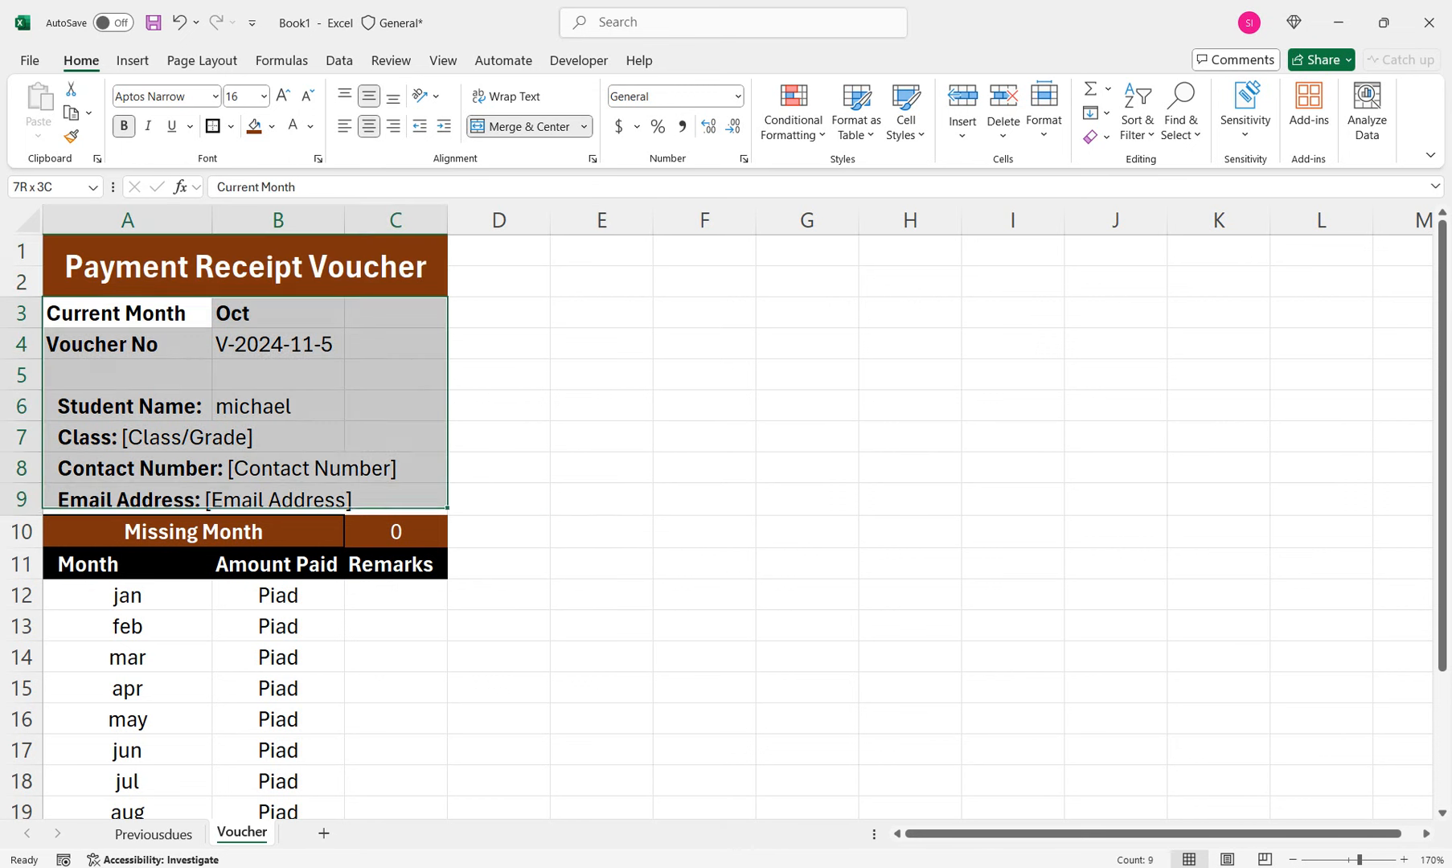
click(272, 126)
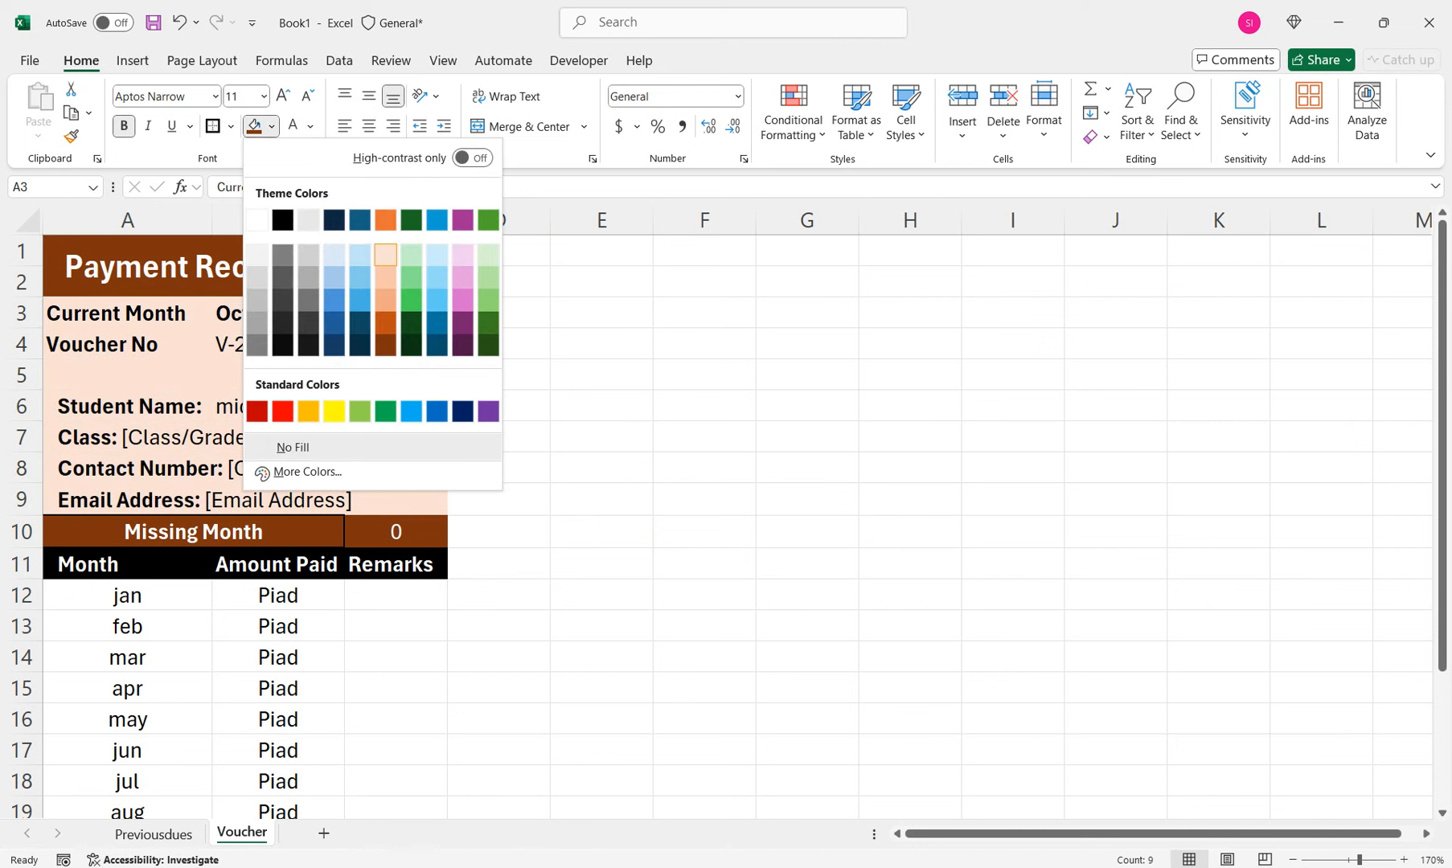
click(386, 255)
click(499, 595)
drag(344, 220, 356, 220)
Correct the spelling in the B12 formula so that it returns "Paid" when the test is true
click(407, 596)
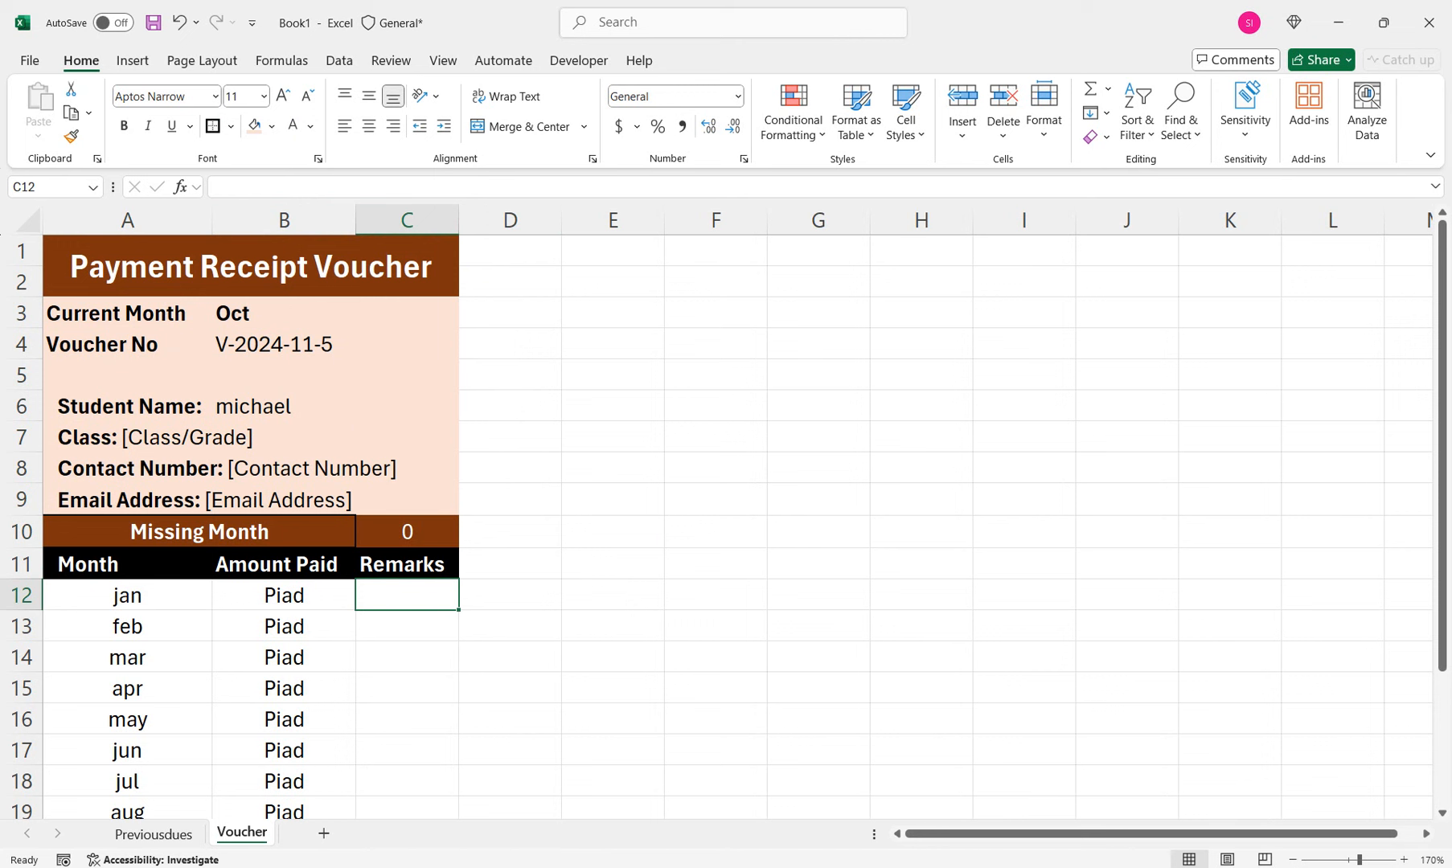
text(=)
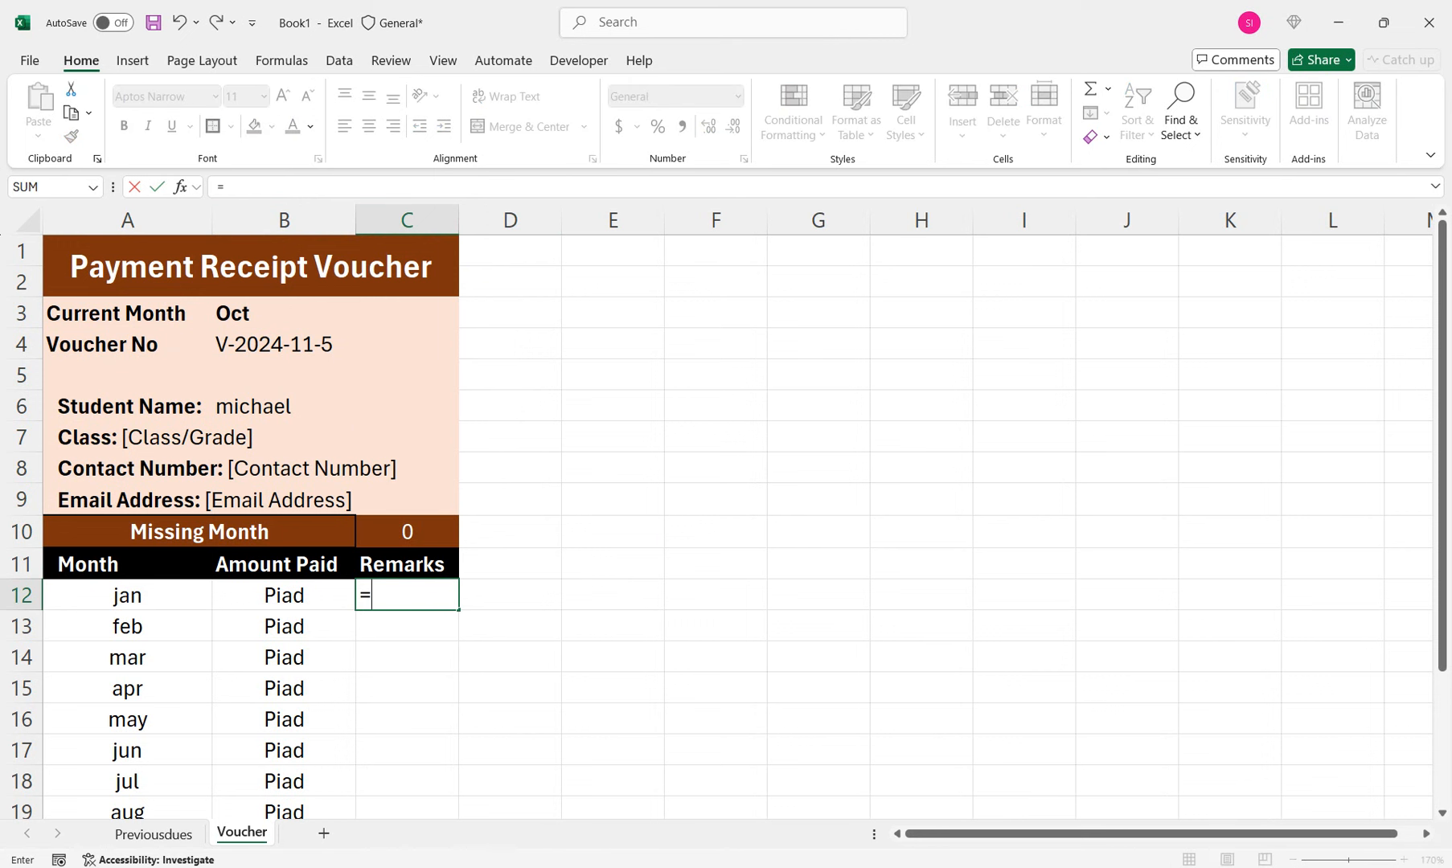
text(IF(TRANSPOSE(XLOOKUP(B6,Previousdues!A1:A11,Previousdues!C1:N11))=TRUE,"Piad",""))
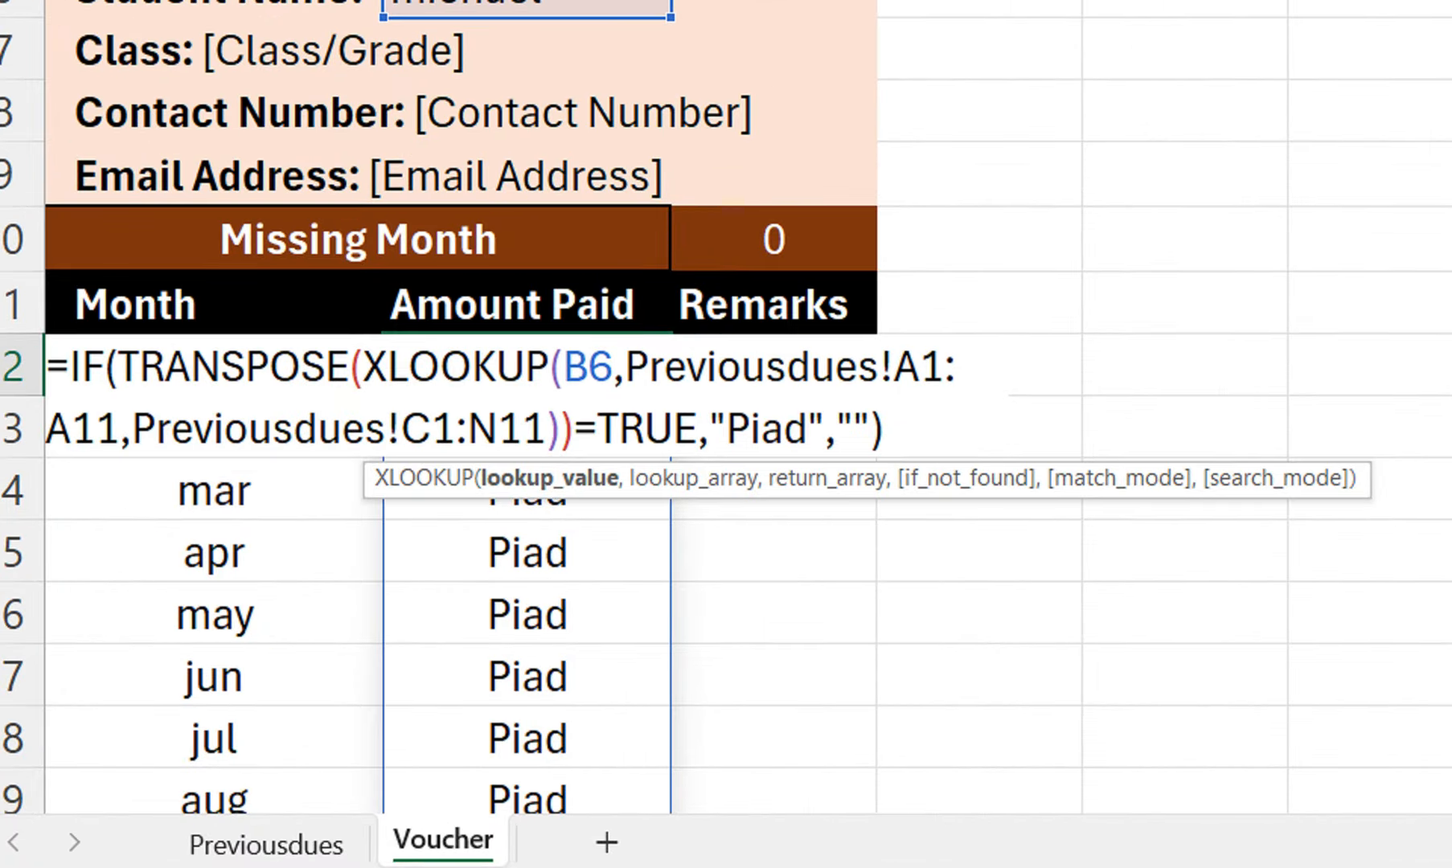
click(400, 627)
key(BackSpace)
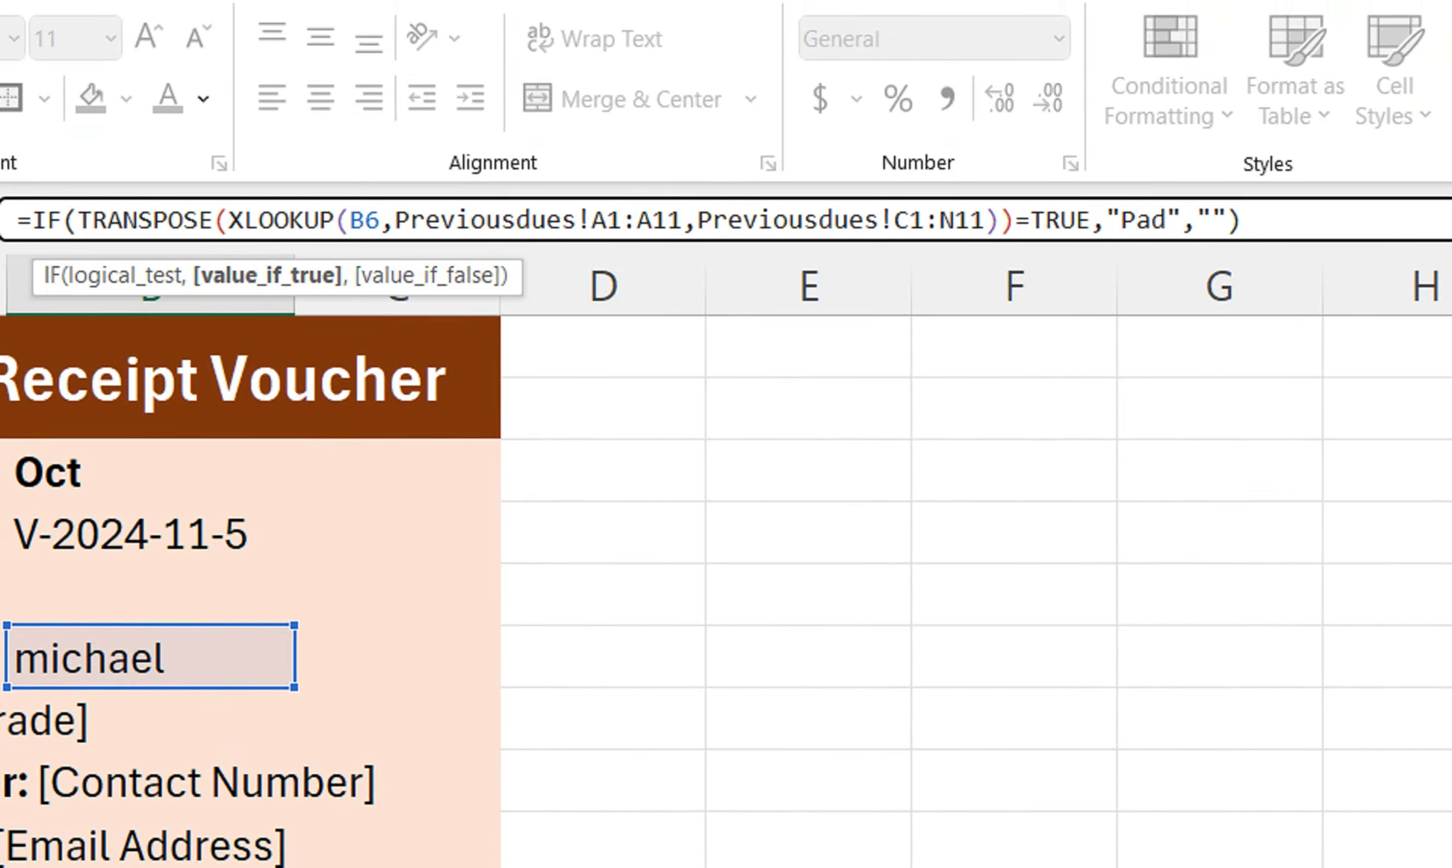
text(i)
key(Return)
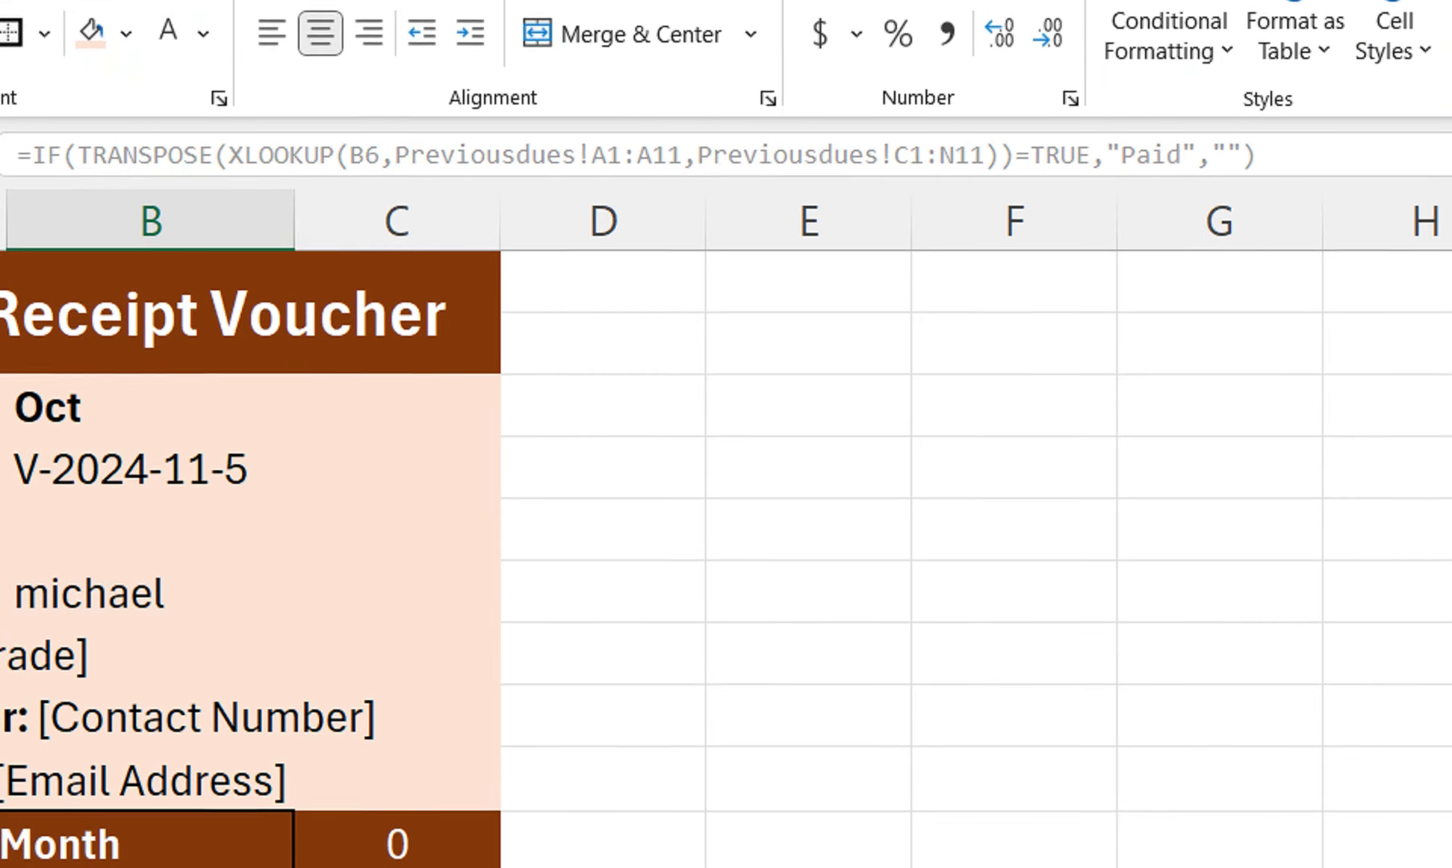
Begin the Remarks formula in C12 with an IF function testing B12="Paid"
key(Up)
key(Right)
text(=if)
key(Tab)
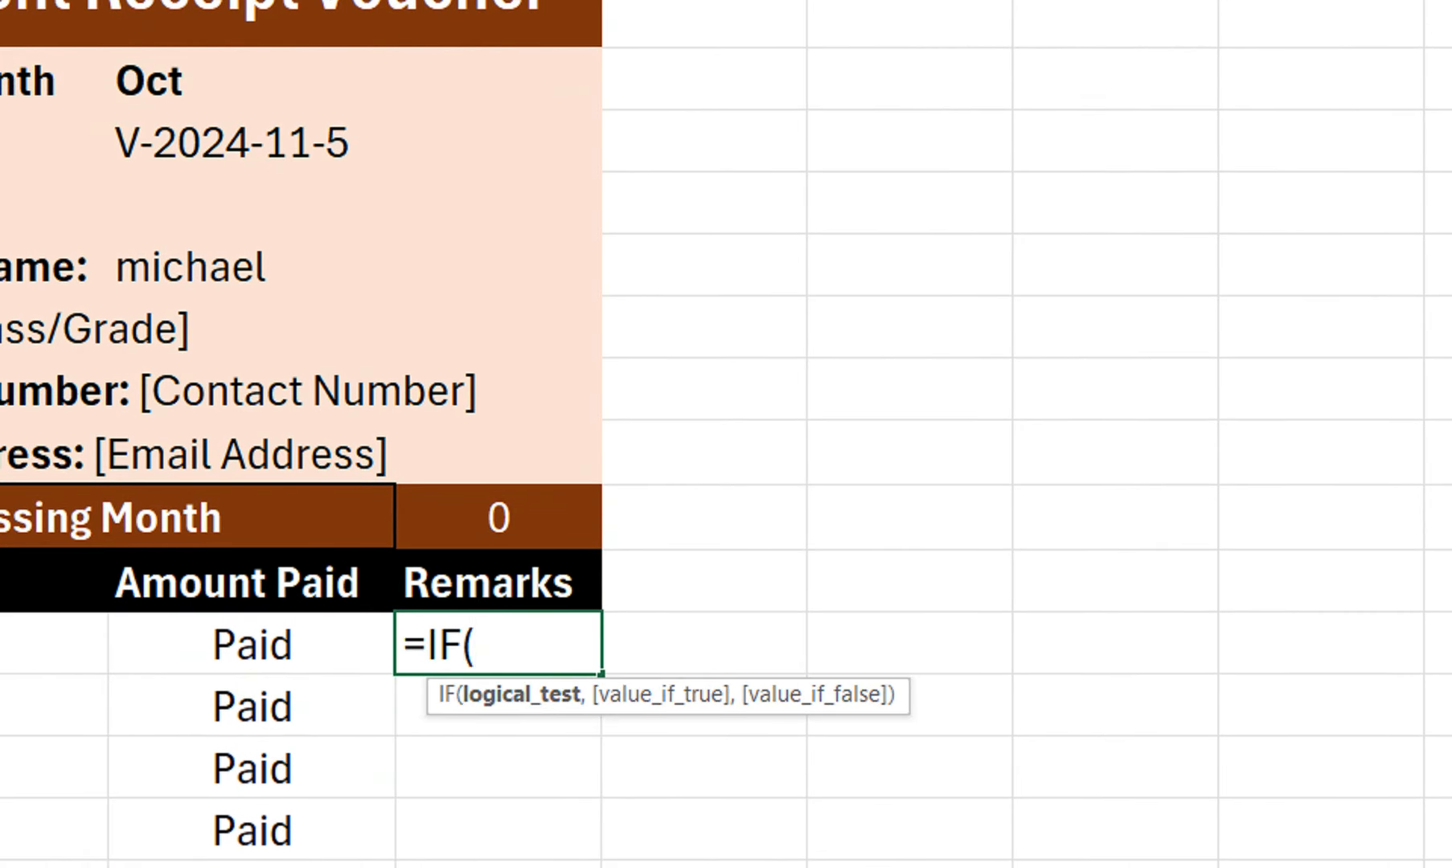
key(Left)
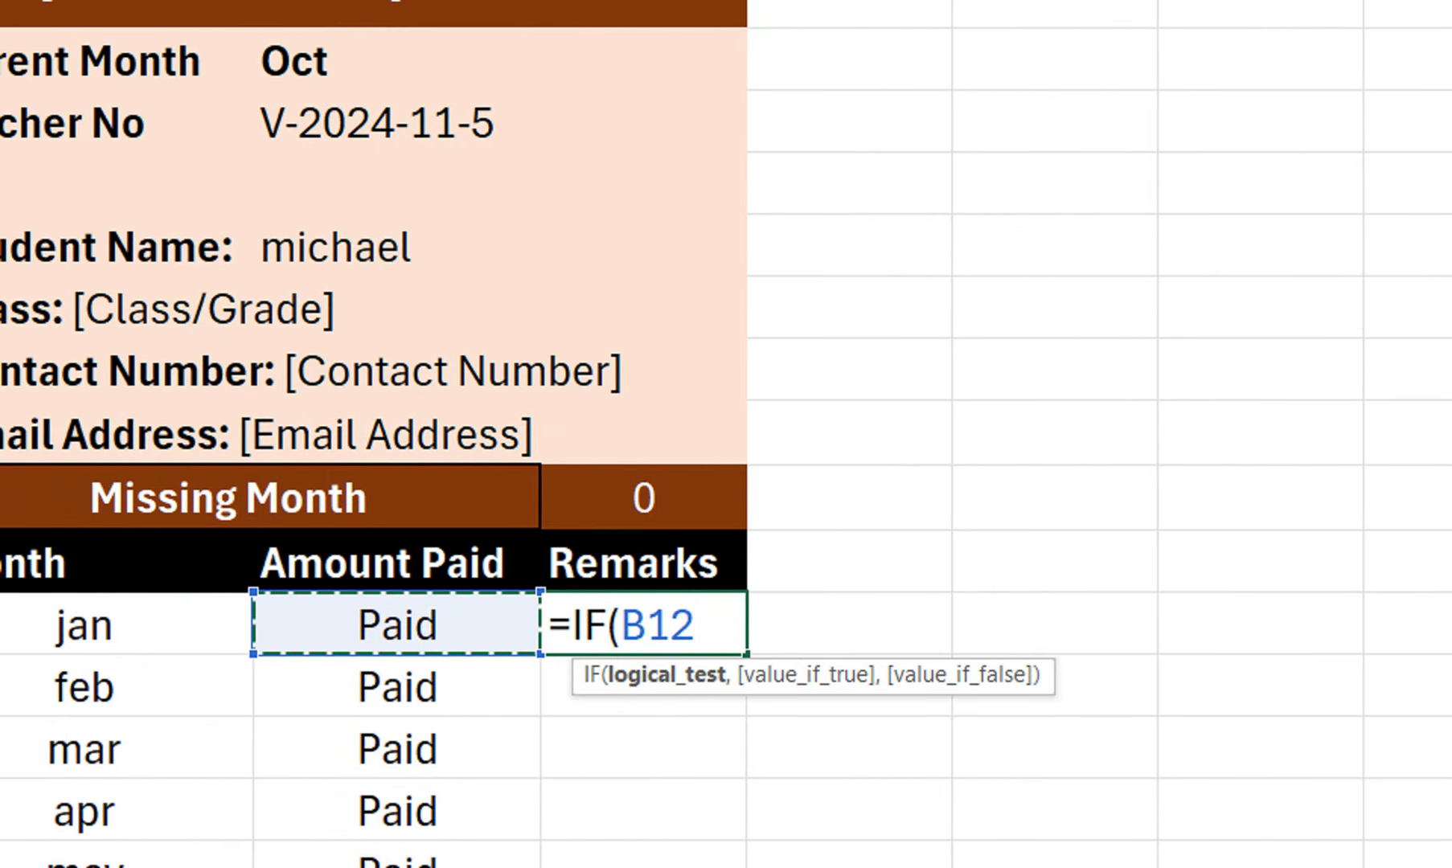
text(=)
text("Pasi)
key(BackSpace)
key(BackSpace)
text(id")
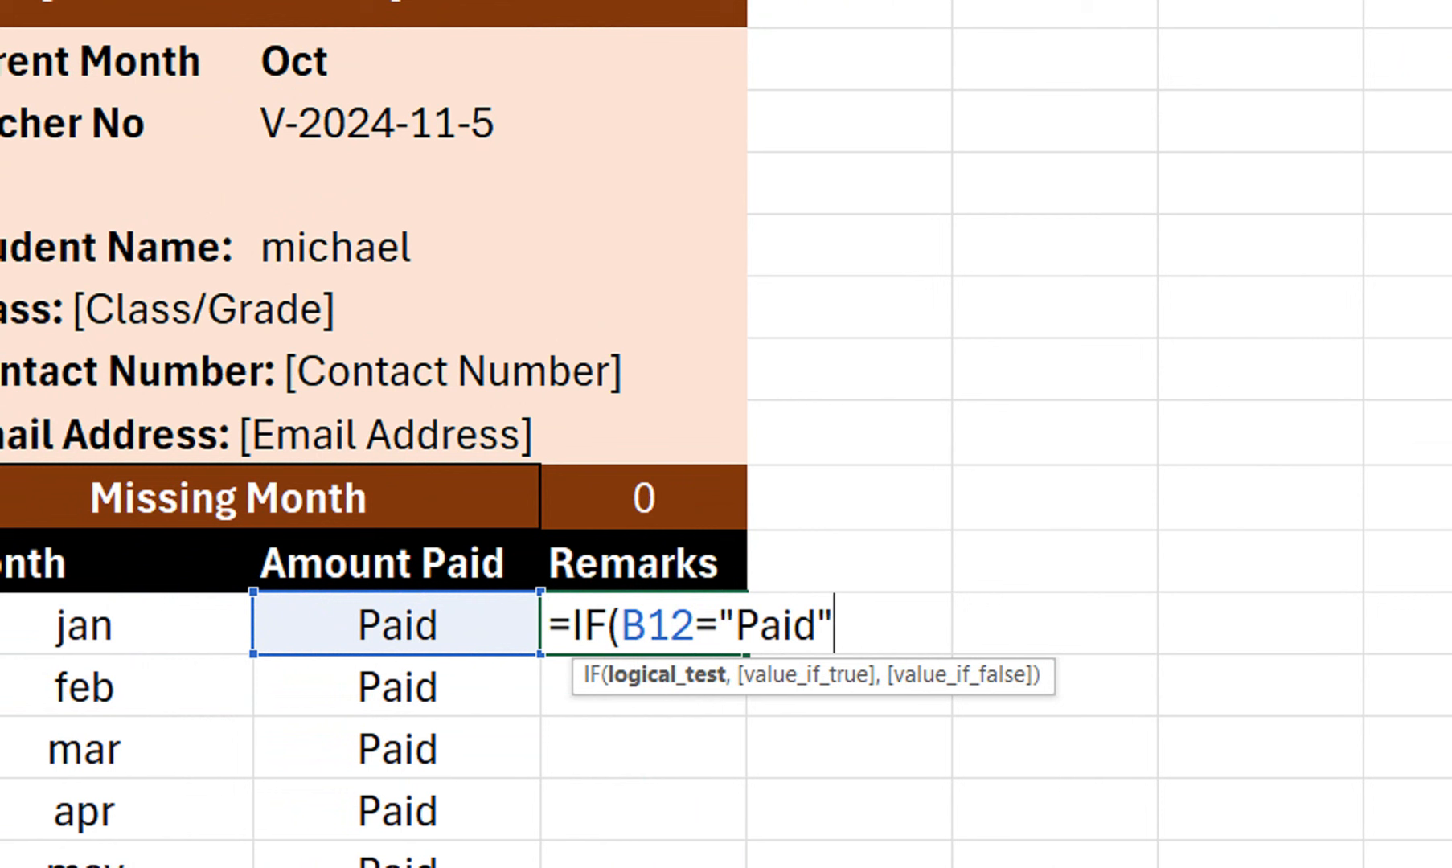
Set the IF formula's value if true to "Payments For "&A12
text(,)
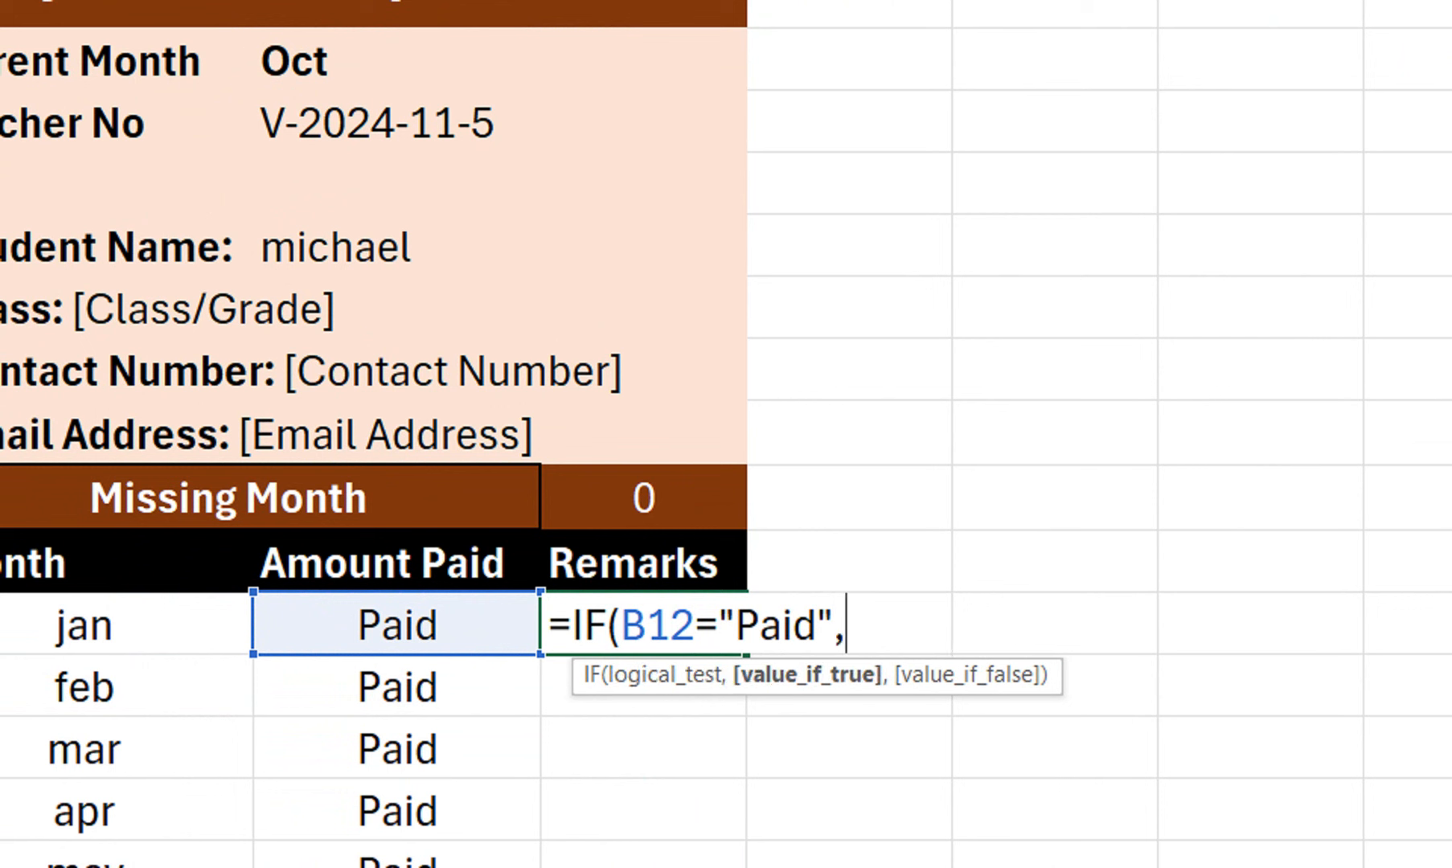
text("Payments)
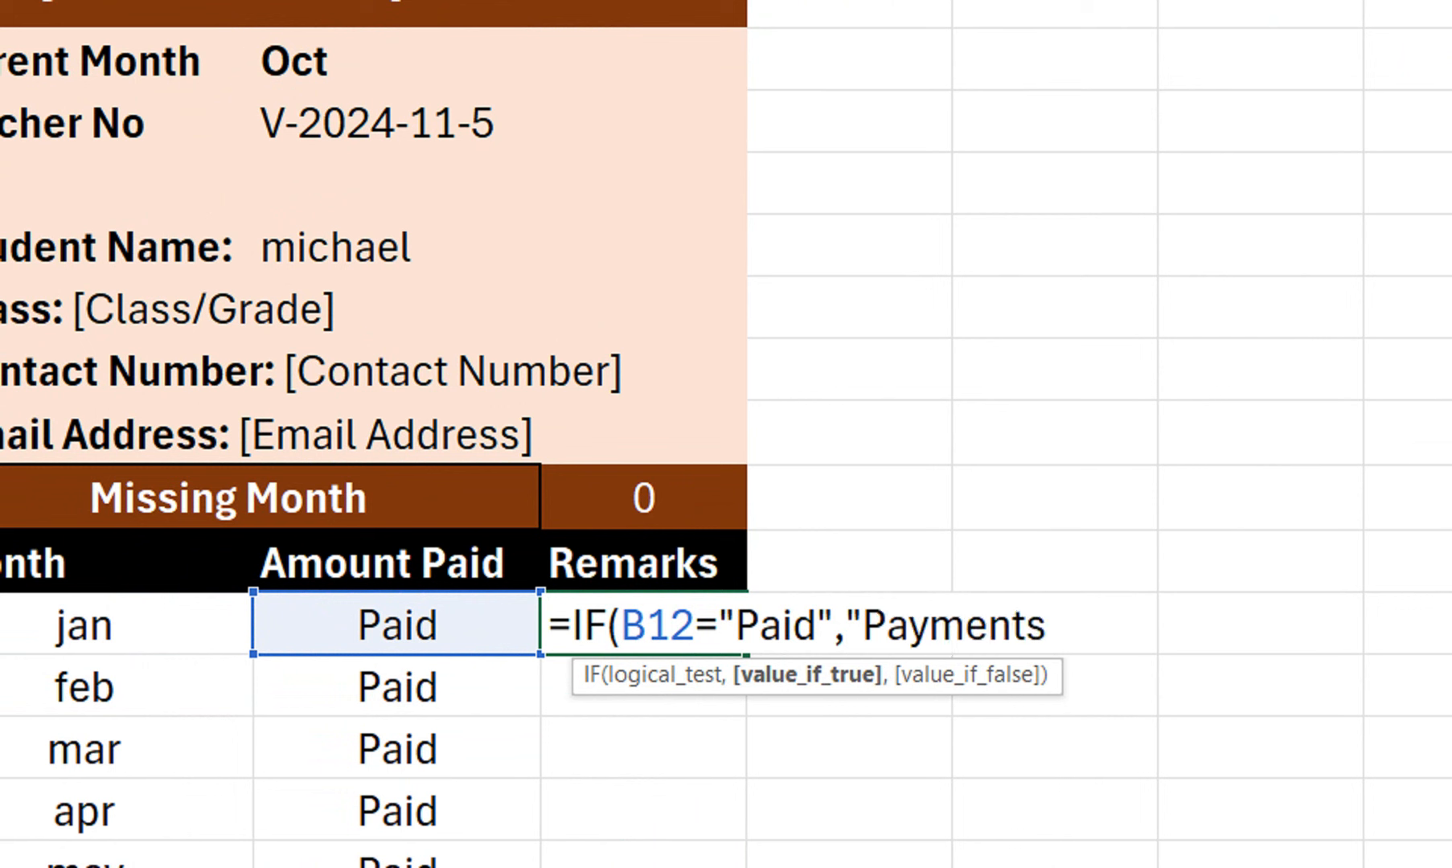
text( For "&)
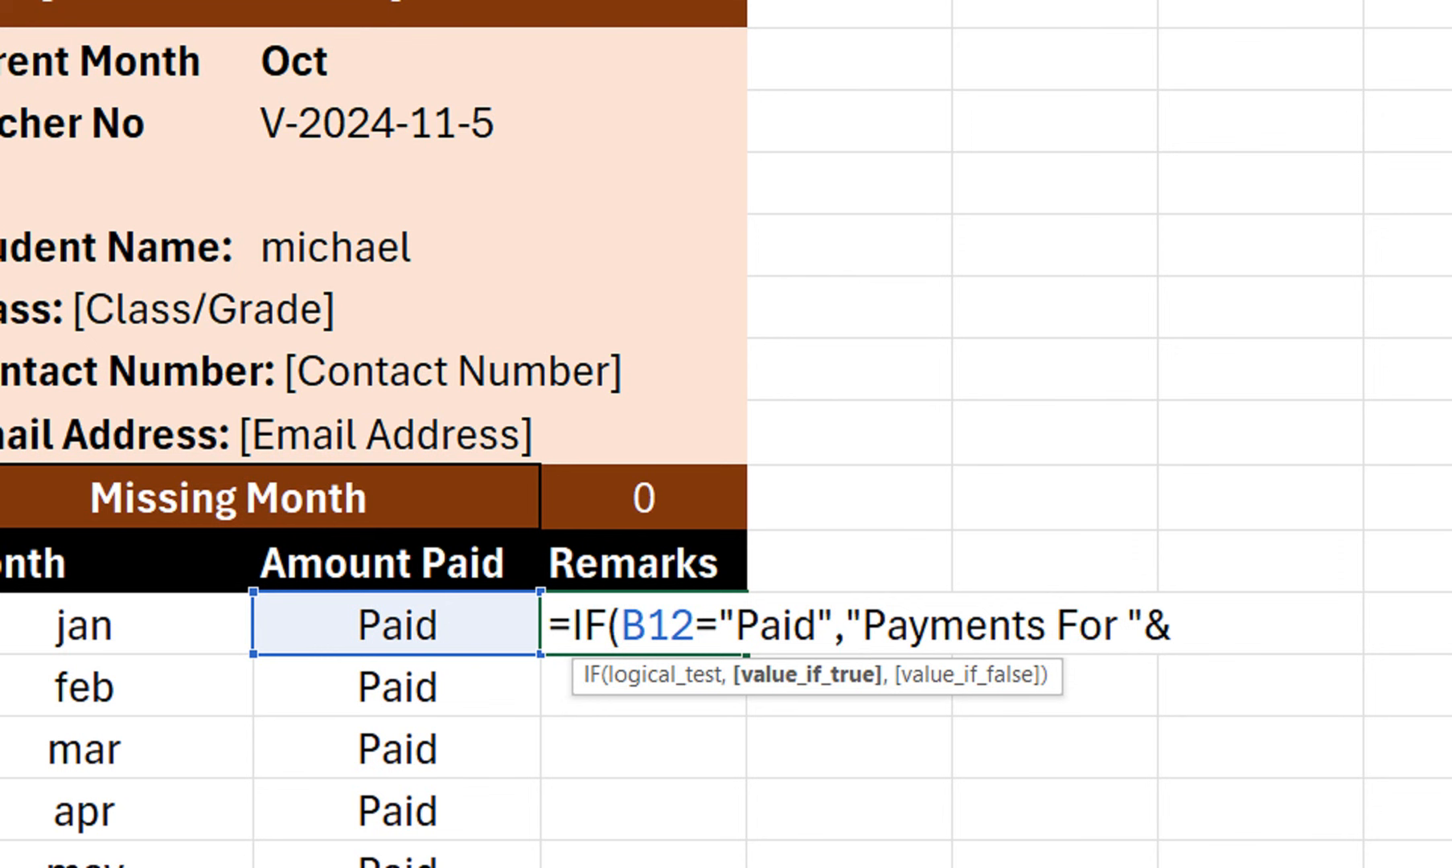
click(84, 626)
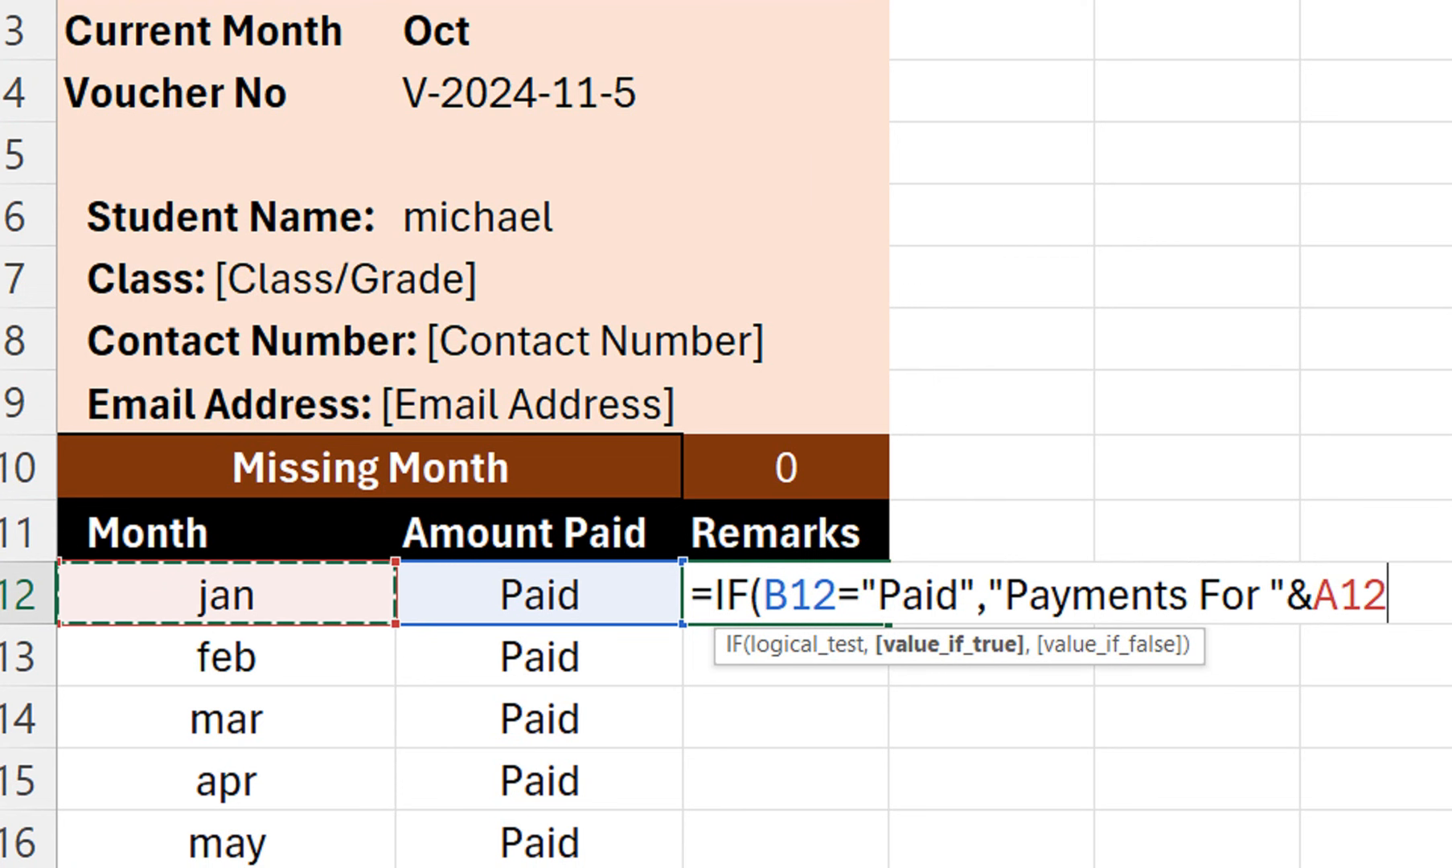
Complete the C12 formula with empty text "" as its value if false
text(,)
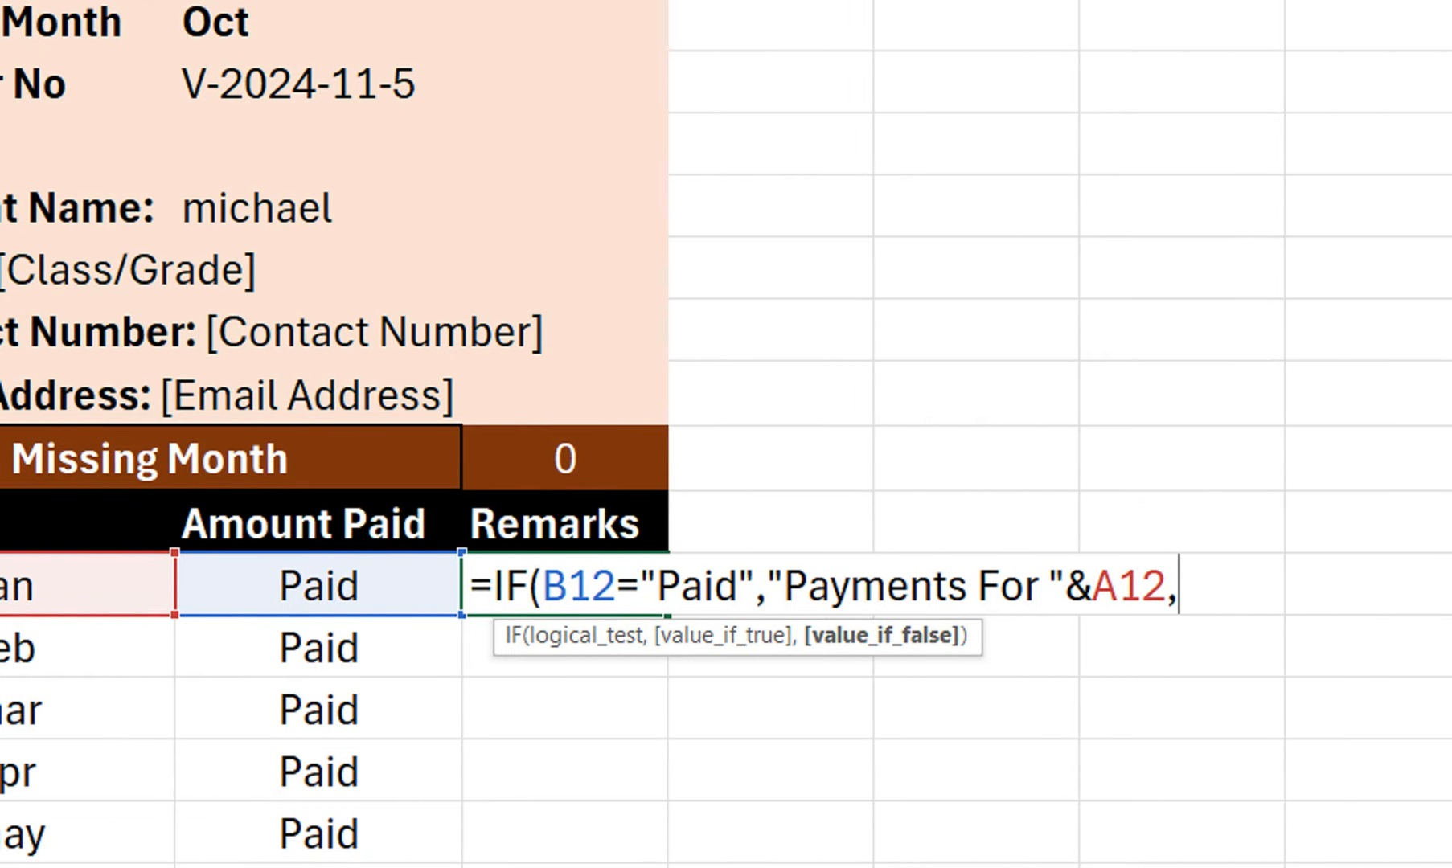
key(shift+Return)
double_click(612, 587)
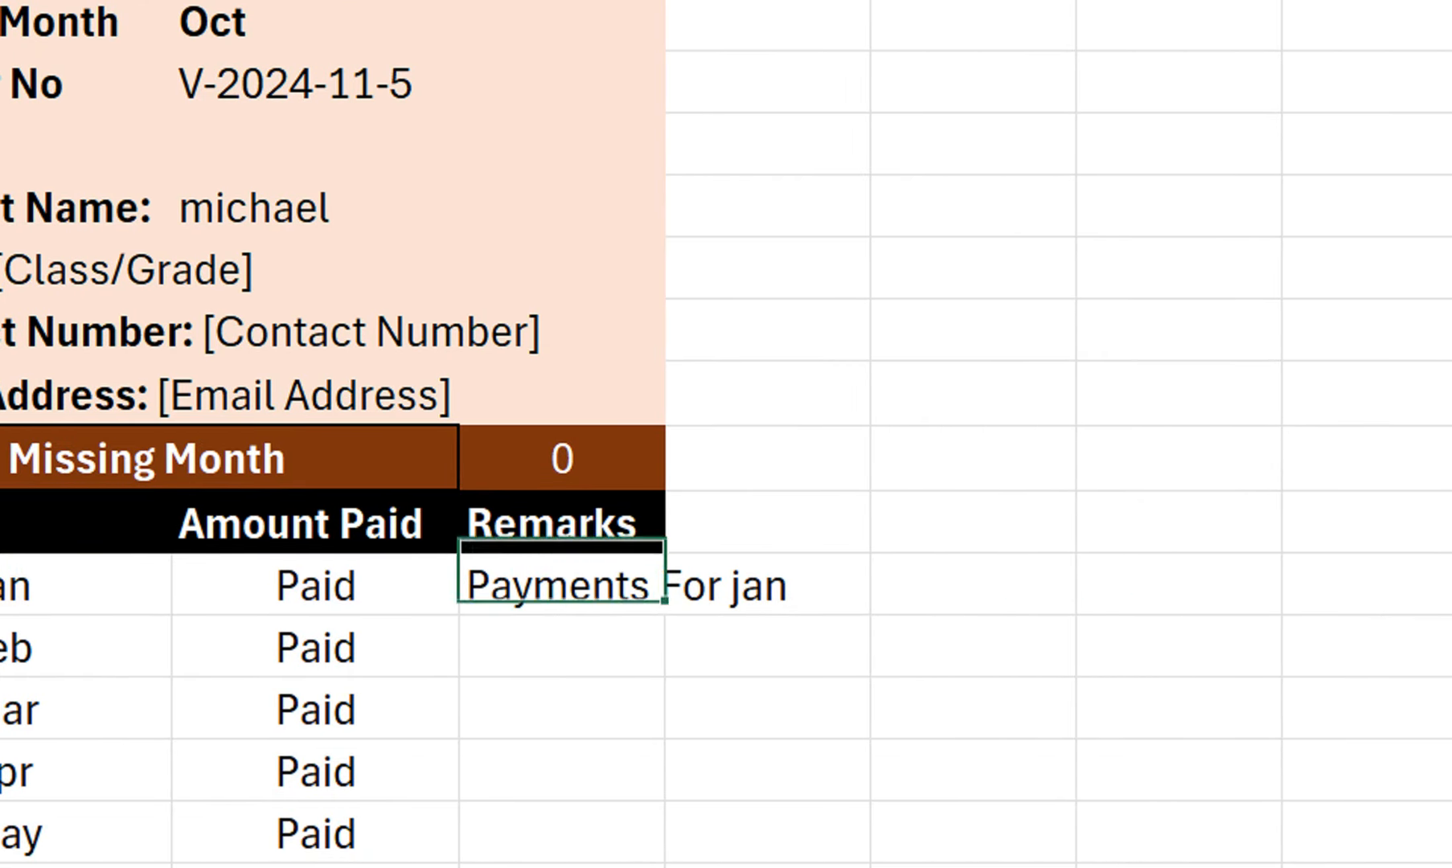
click(1176, 586)
text("")
key(Return)
Autofit column C to the remark text and fill the C12 formula down the month rows
click(531, 586)
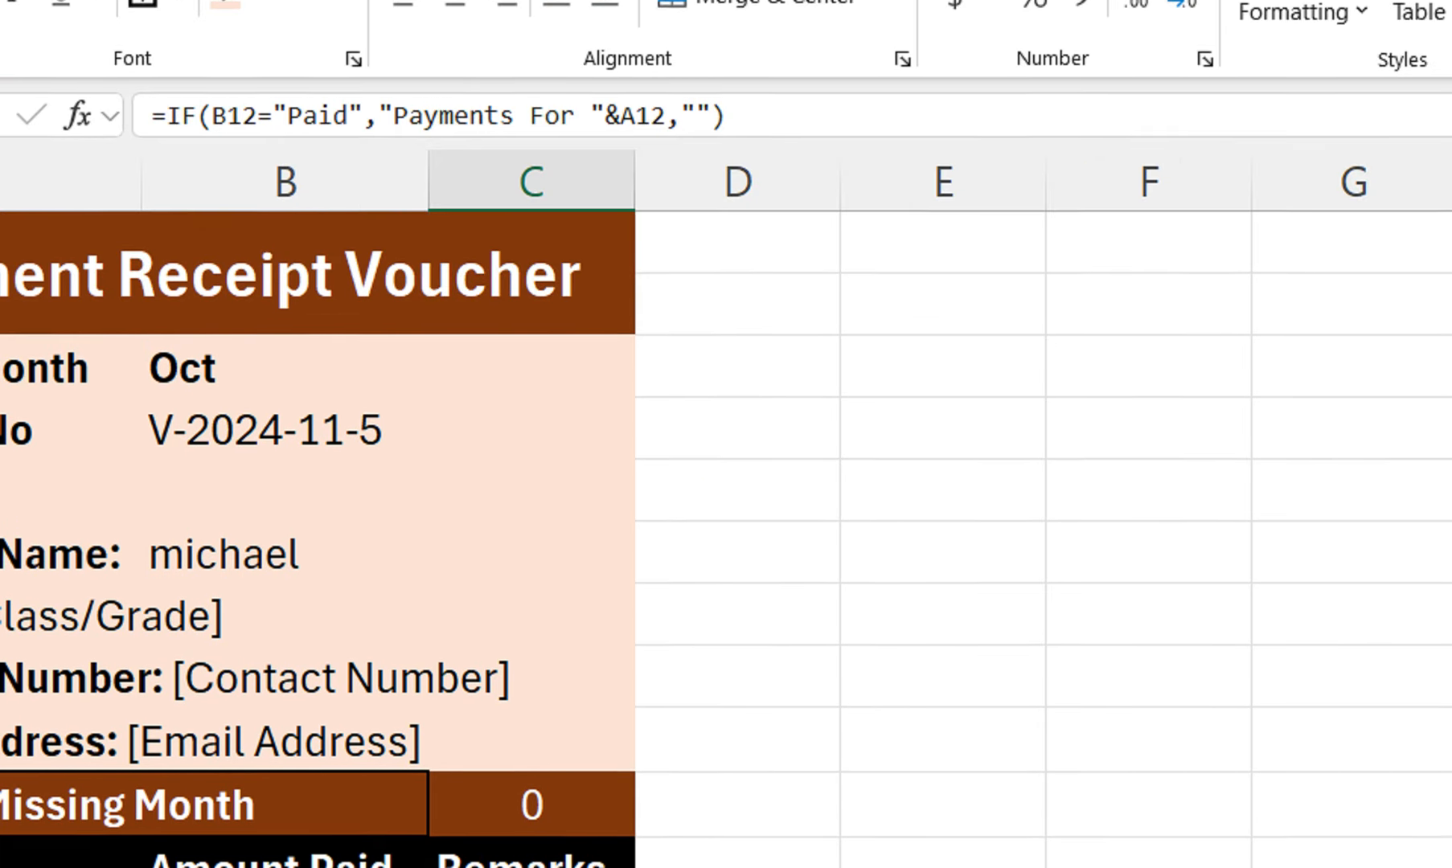
double_click(635, 211)
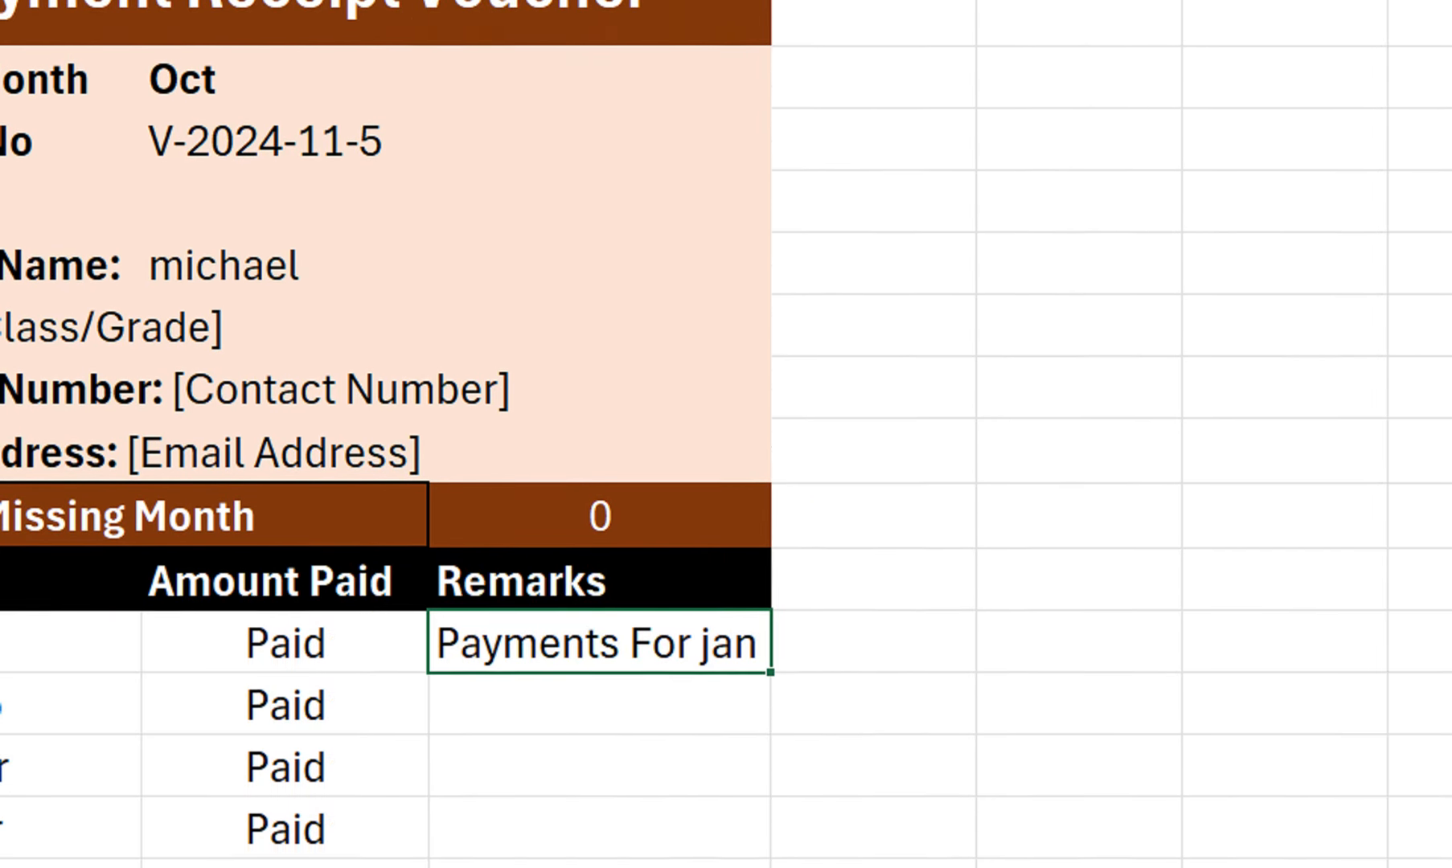
double_click(770, 627)
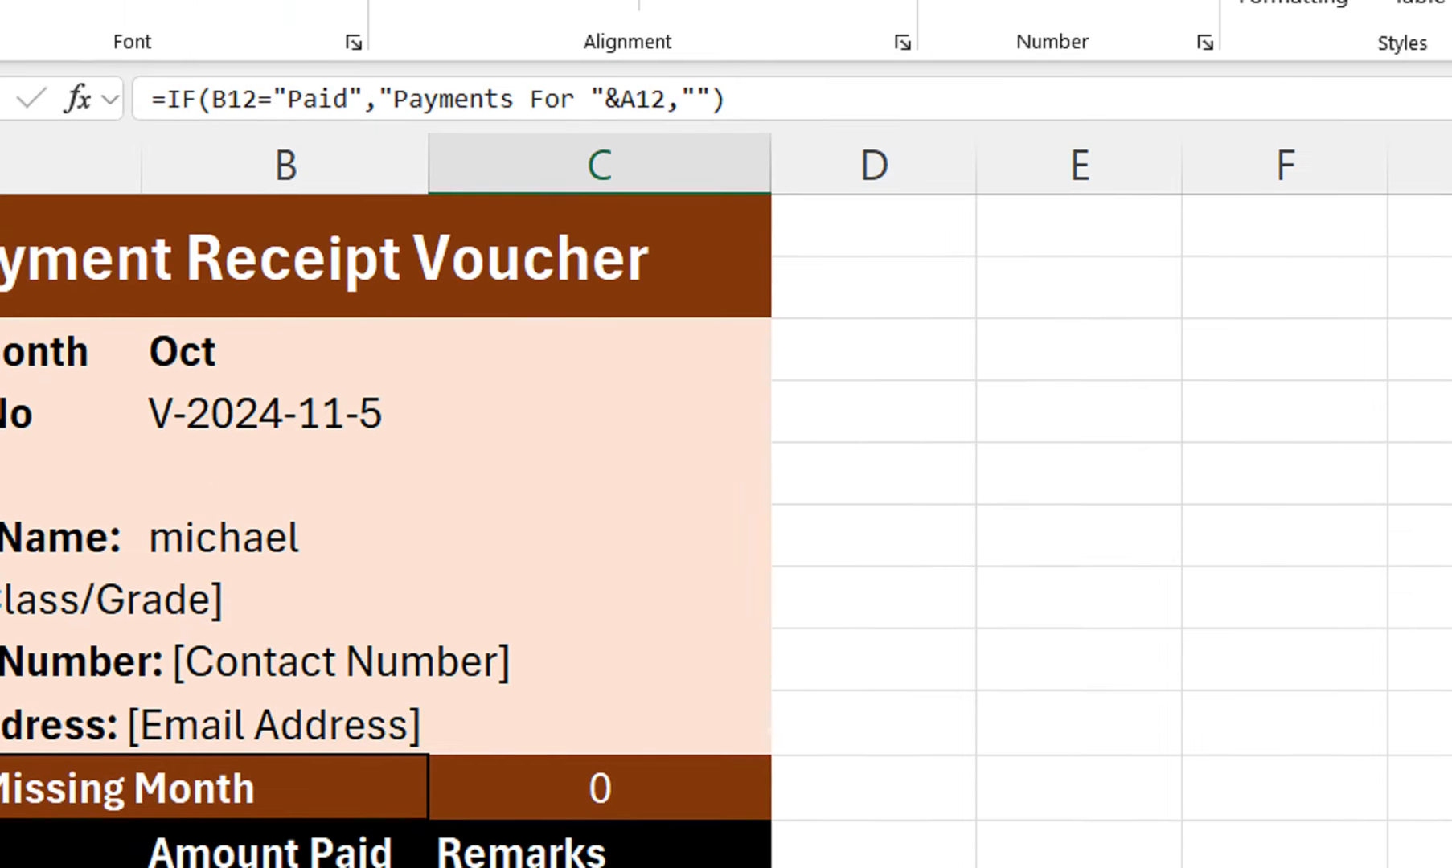
Wrap the month list formula in A12 in PROPER so it reads =PROPER(TRANSPOSE(Previousdues!C1:N1))
double_click(771, 207)
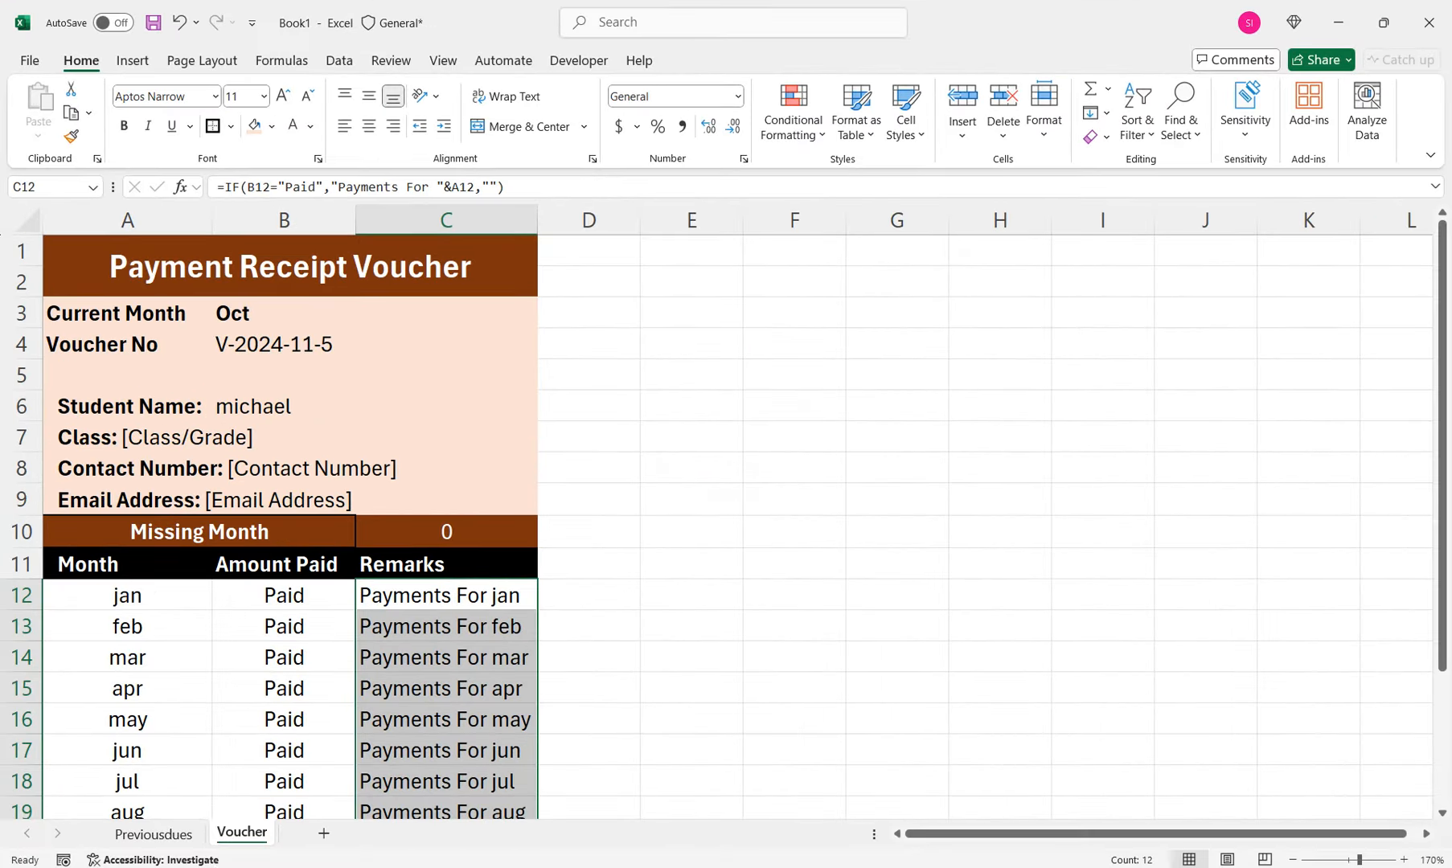
drag(1442, 411, 1443, 542)
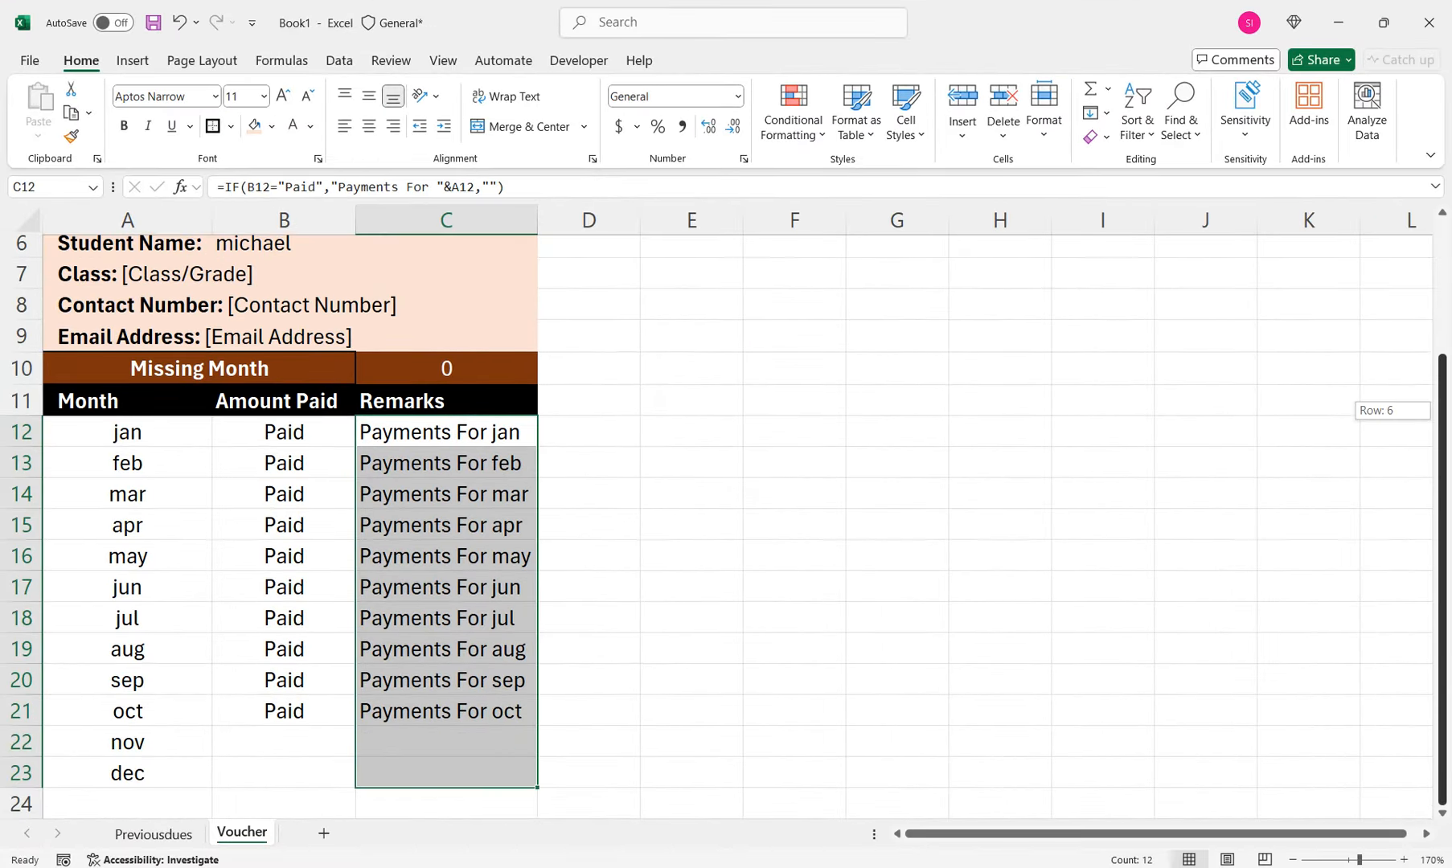
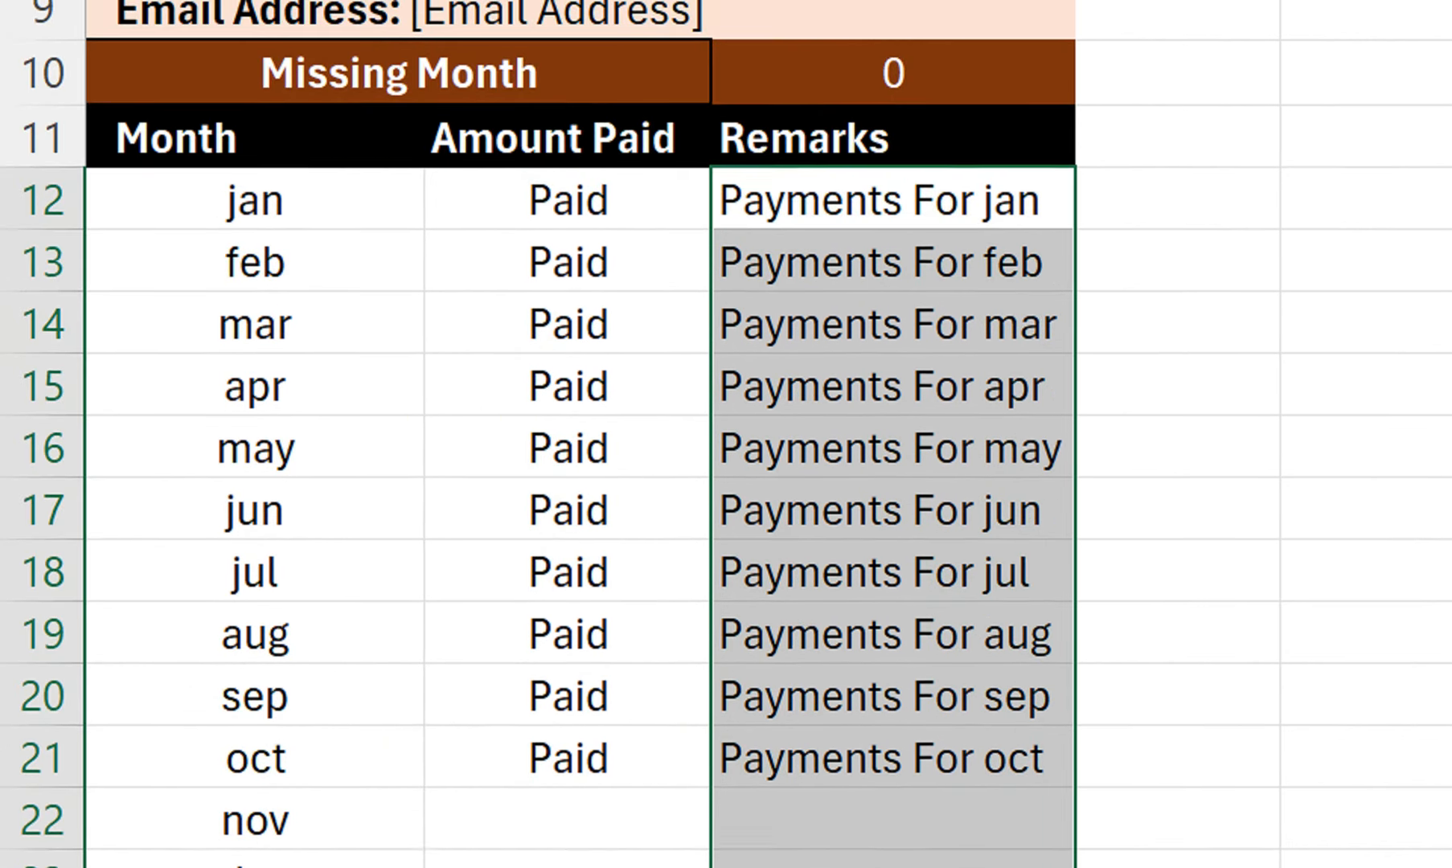
click(171, 5)
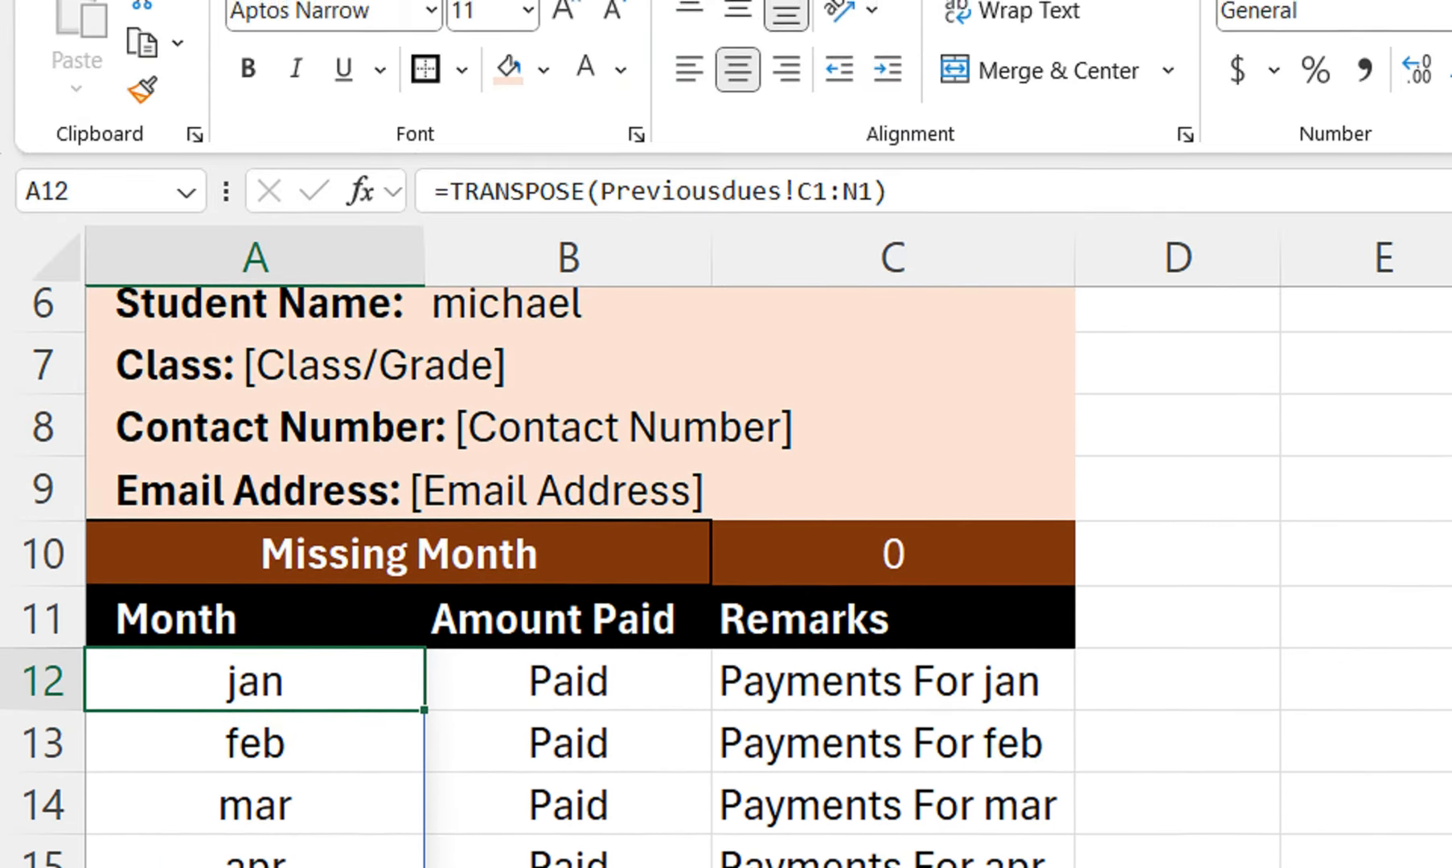
click(450, 126)
text(proTRANSPOSE(Previousdues!C1:N1)
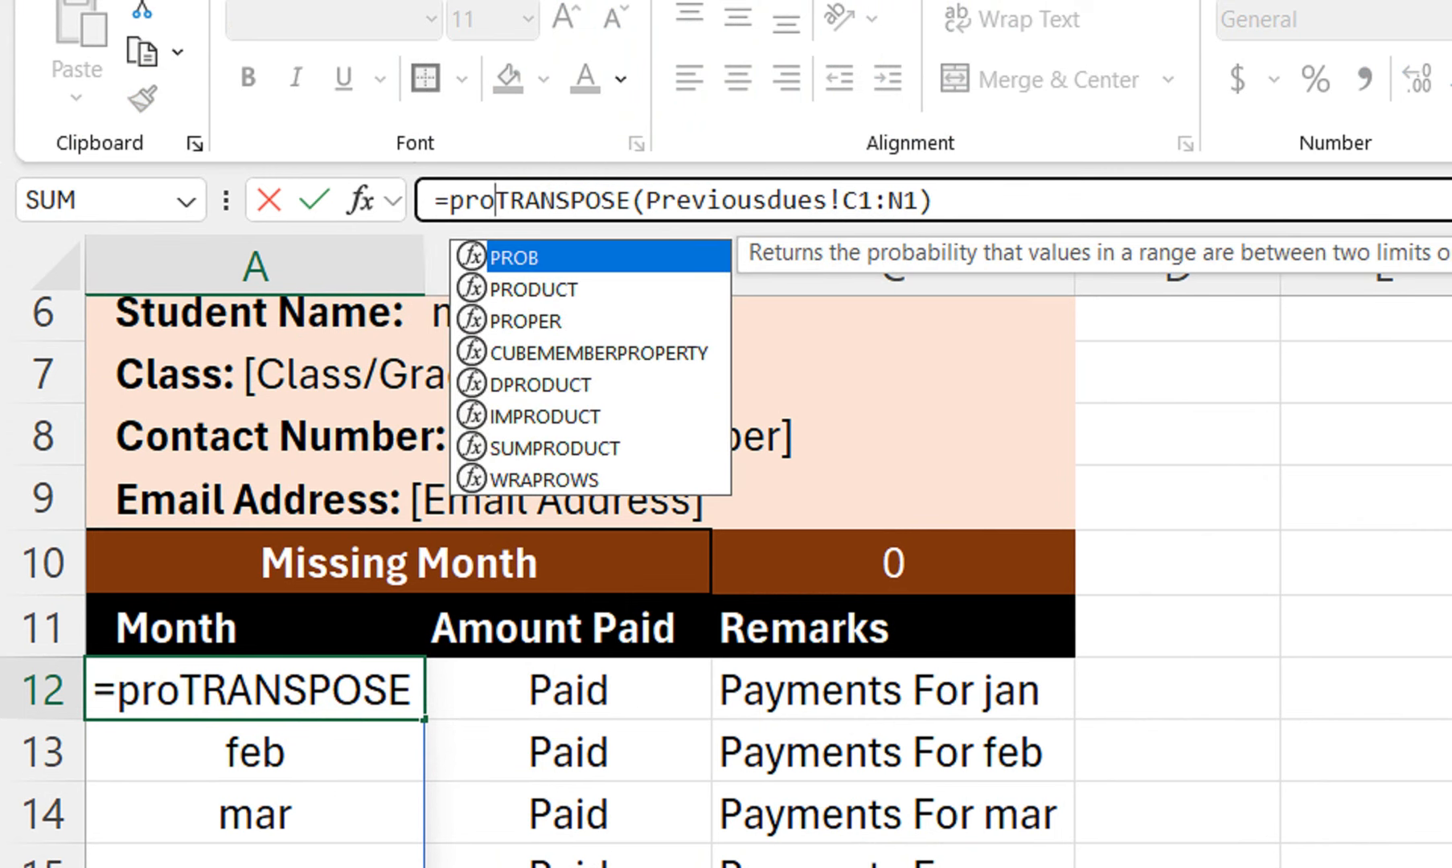
key(Down)
key(Down)
key(Tab)
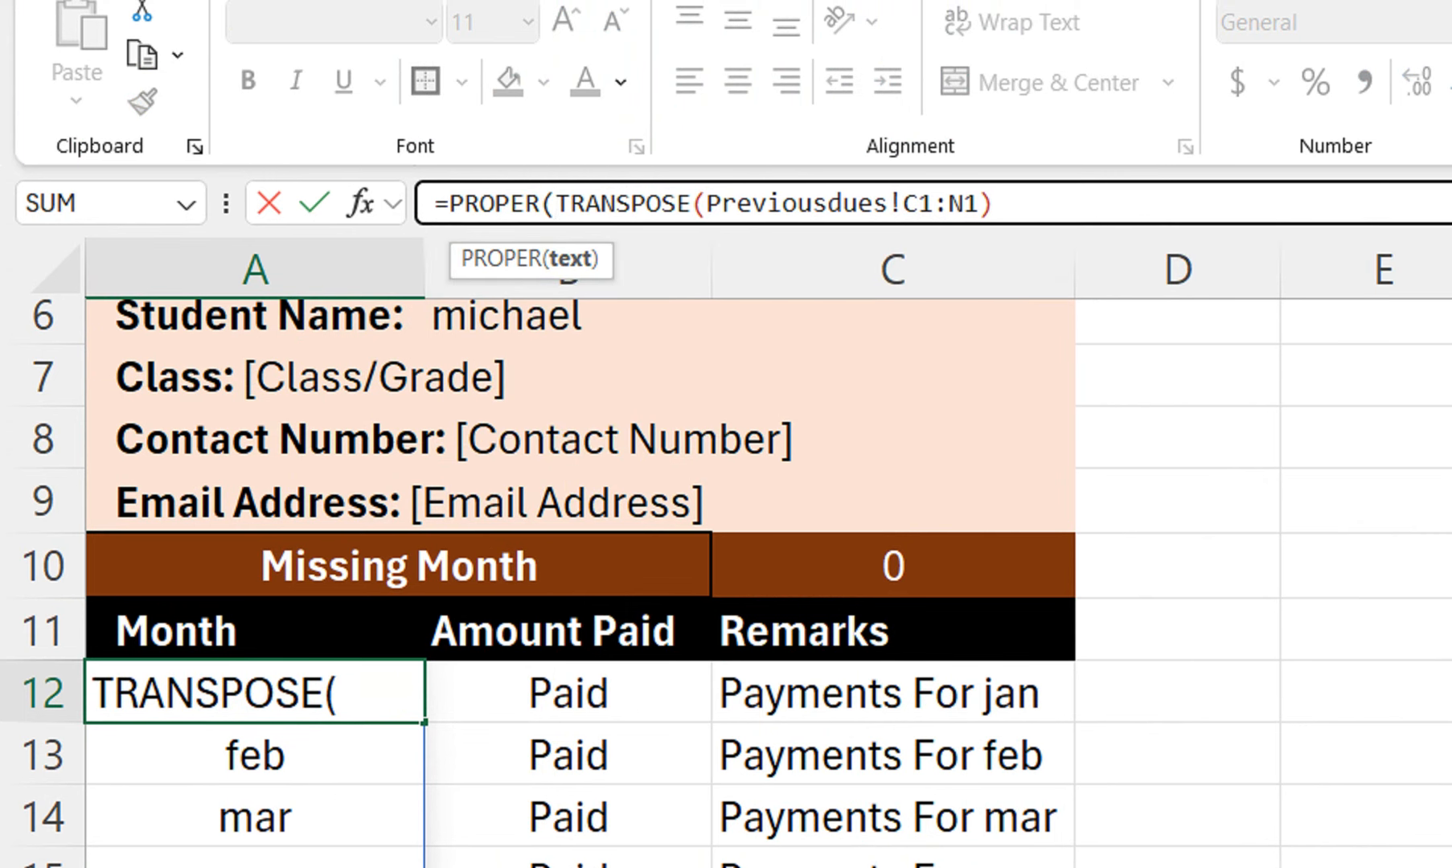
key(End)
text())
key(Return)
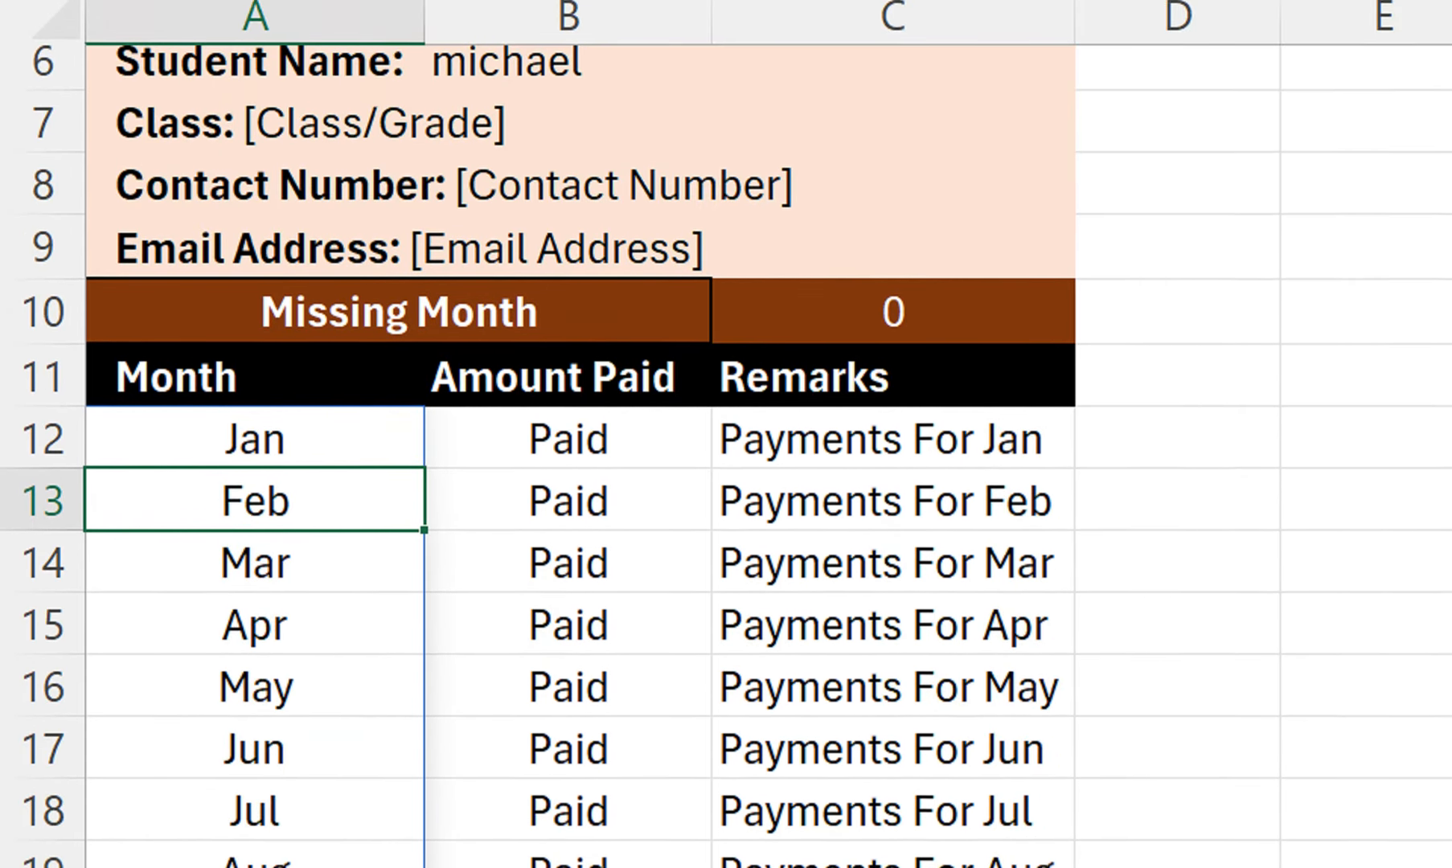
Center the Month, Amount Paid and Remarks headings in A11:C11 horizontally
click(892, 147)
drag(893, 385, 255, 384)
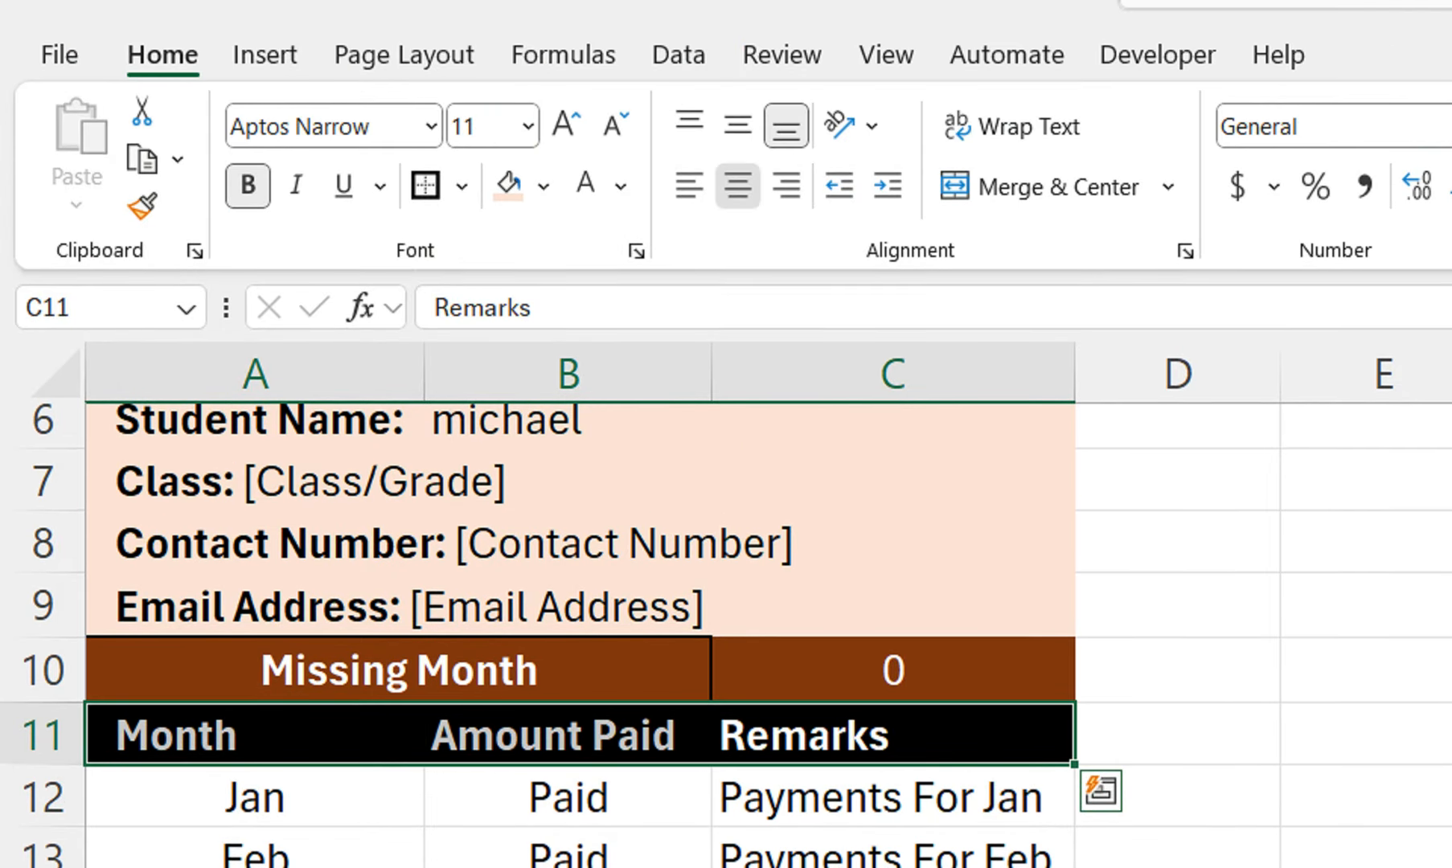
click(737, 186)
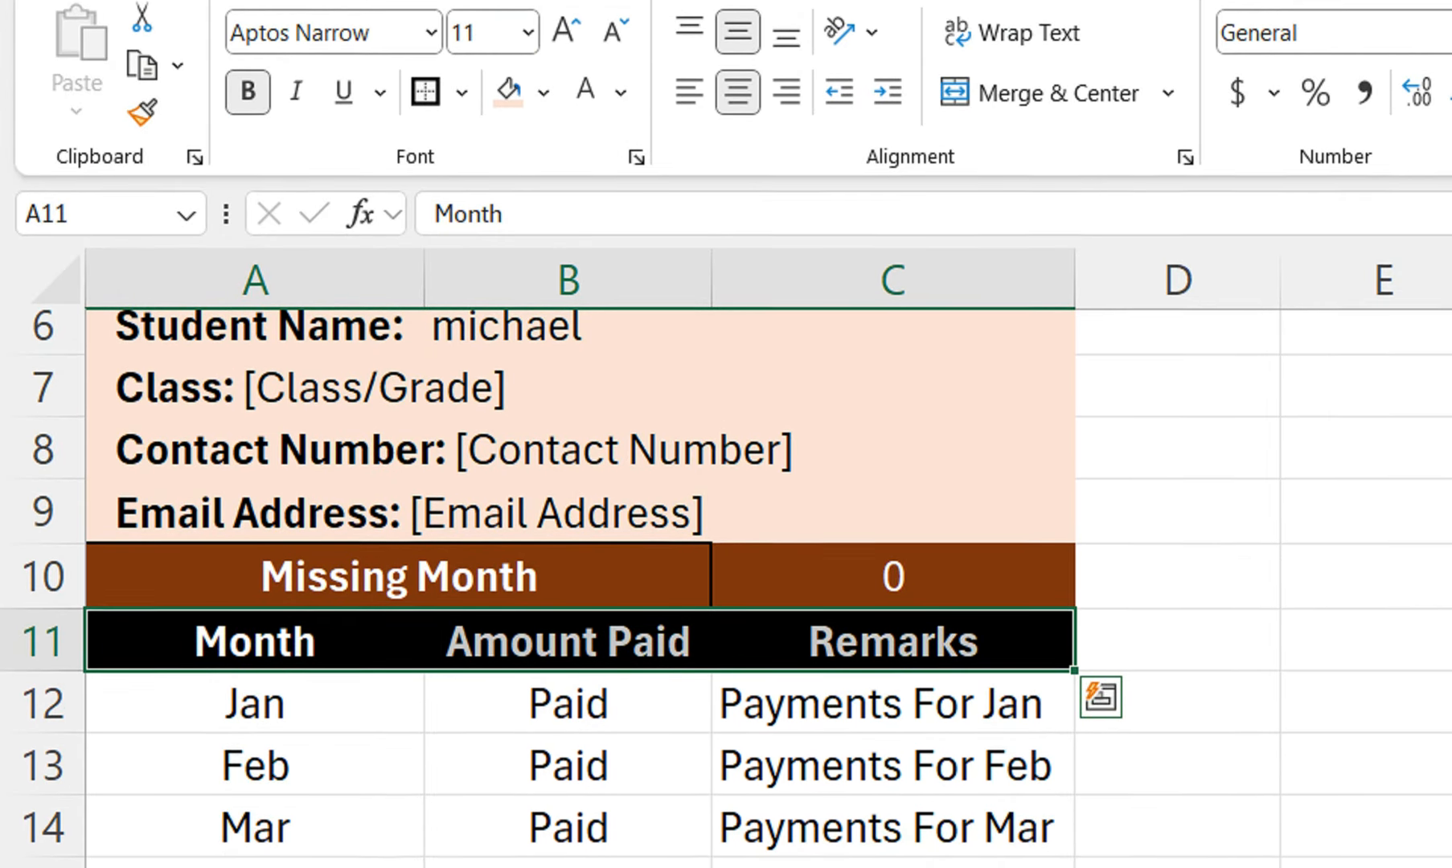
Make heading row 11 taller and align its headings vertically to the middle
drag(42, 765, 43, 790)
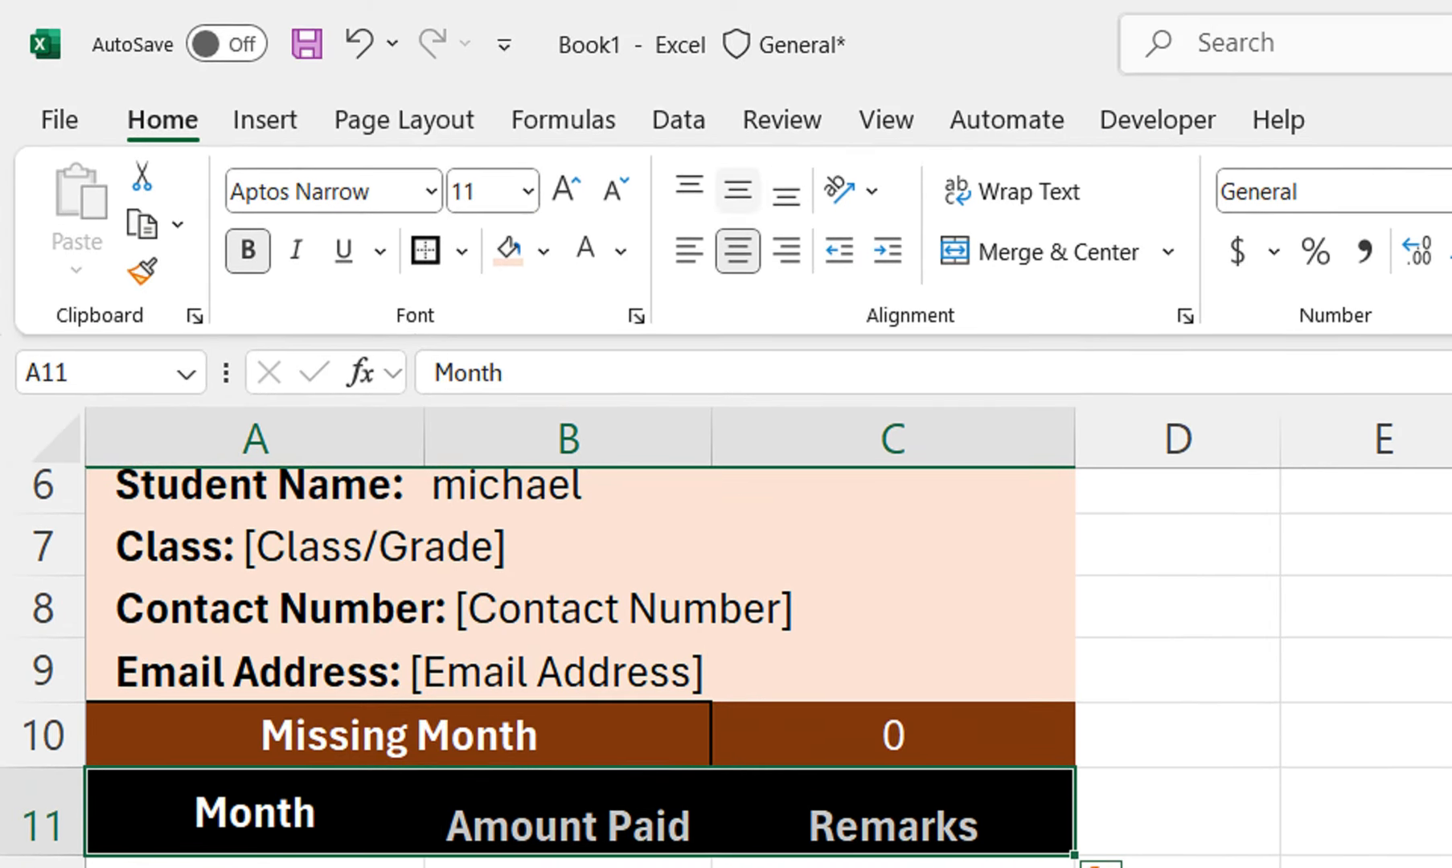
click(737, 192)
click(738, 192)
drag(1178, 611, 1178, 441)
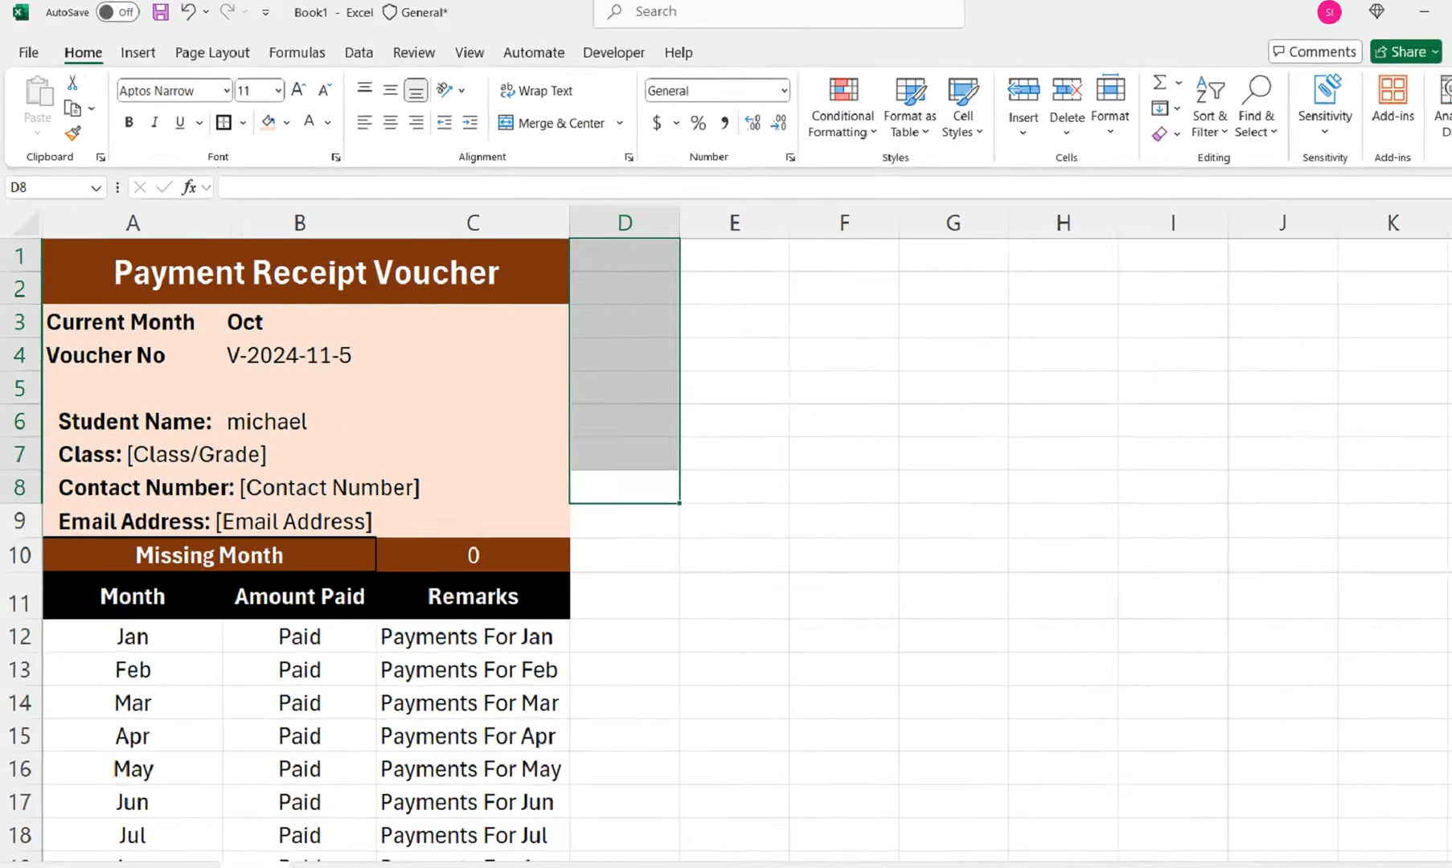
Insert from A25 the lines "Authorized By: [Name/Signature]", "Notes:", "1. Payment Method: Cash / Bank Transfer / Check" and "2. Please retain this voucher for your records."
click(472, 555)
drag(954, 702, 897, 804)
click(127, 697)
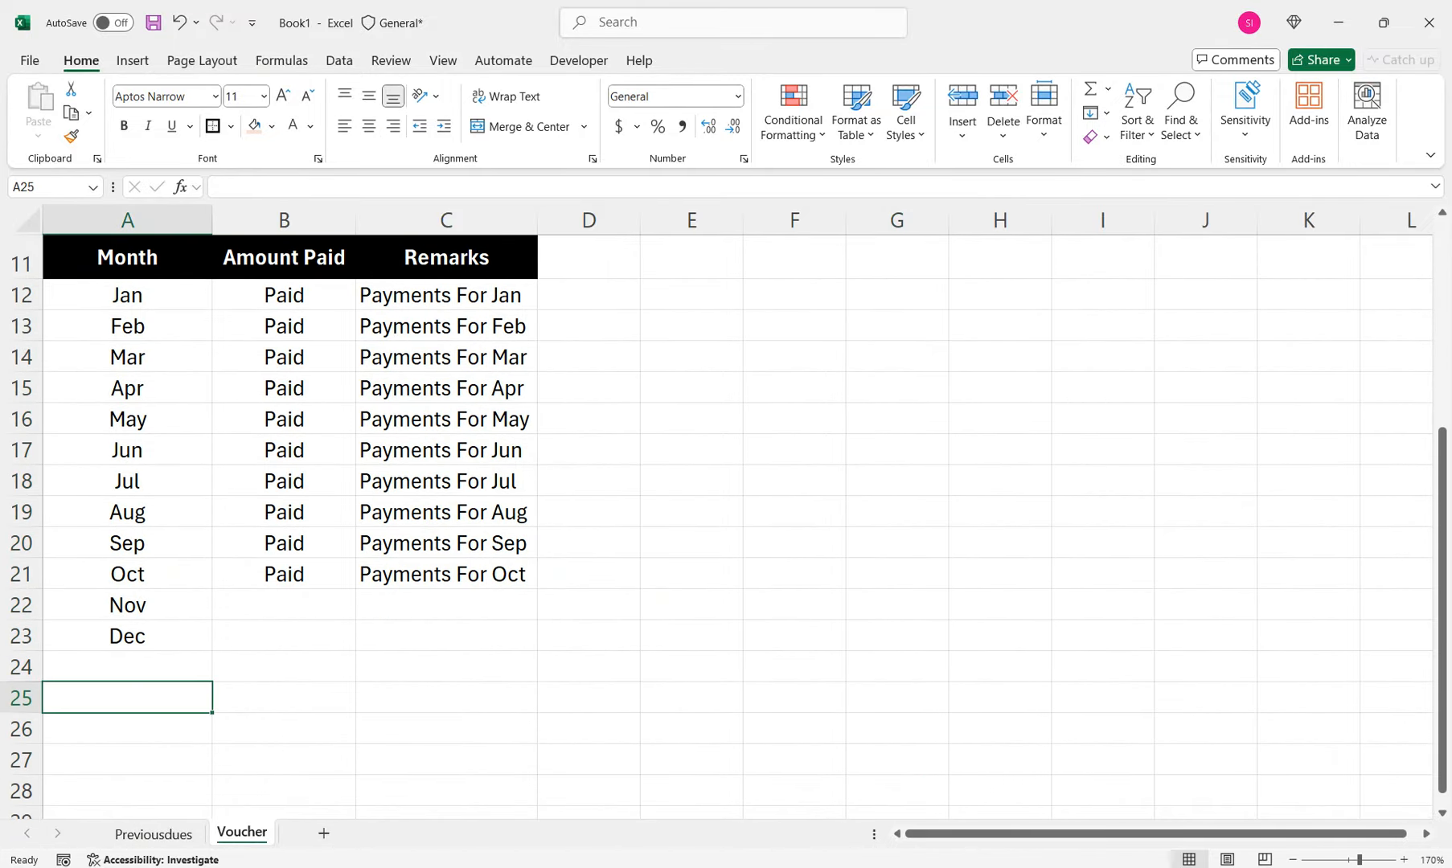
text(Authorized By: [Name/Signature]  Notes:  1. Payment Method: Cash / Bank Transfer / Check 2. Please retain this voucher for your records.)
mouse_move(284, 729)
mouse_down()
mouse_move(284, 808)
mouse_move(284, 750)
mouse_up()
key(ctrl+v)
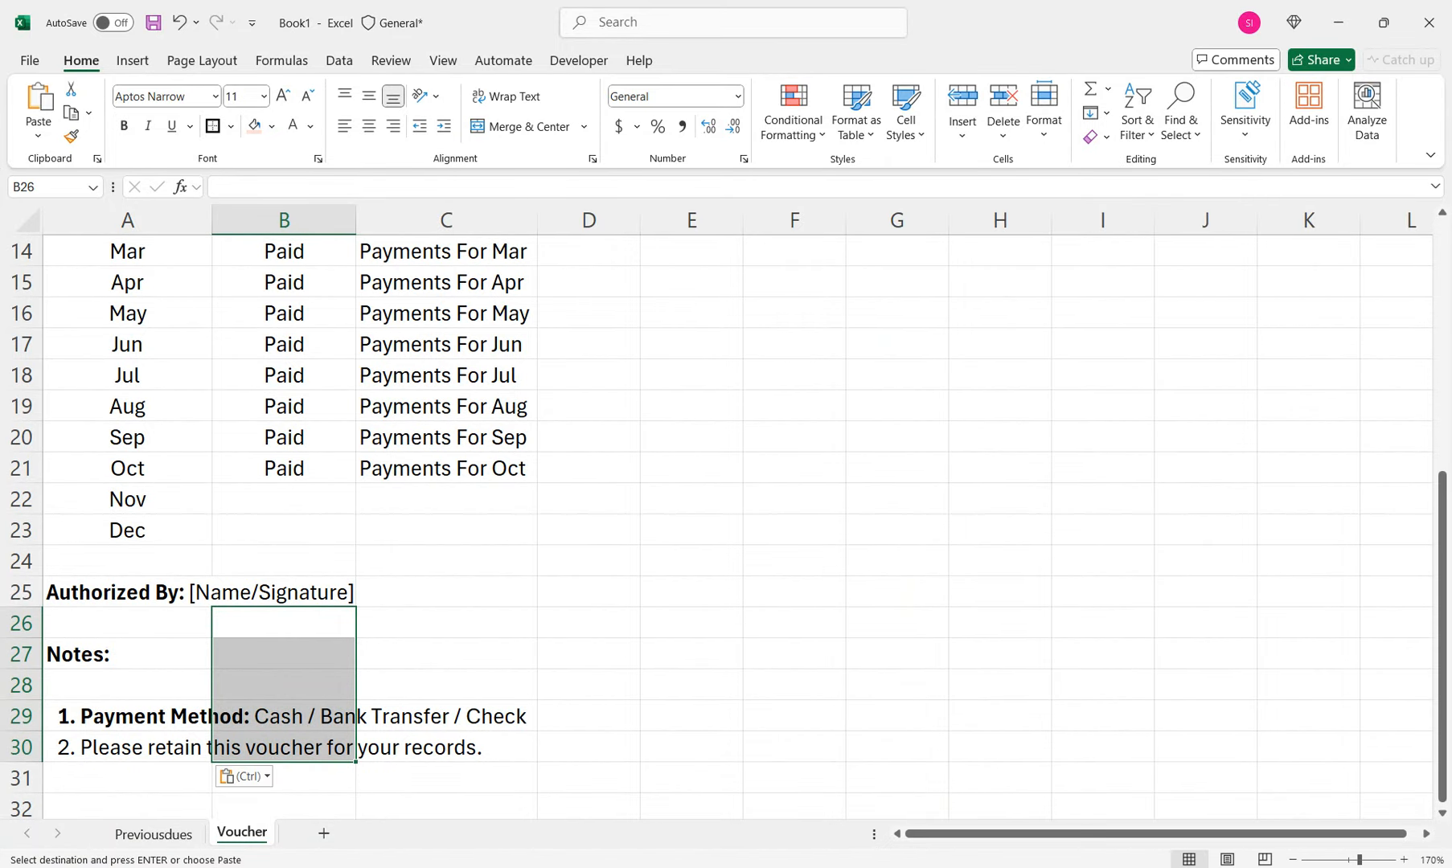
click(127, 748)
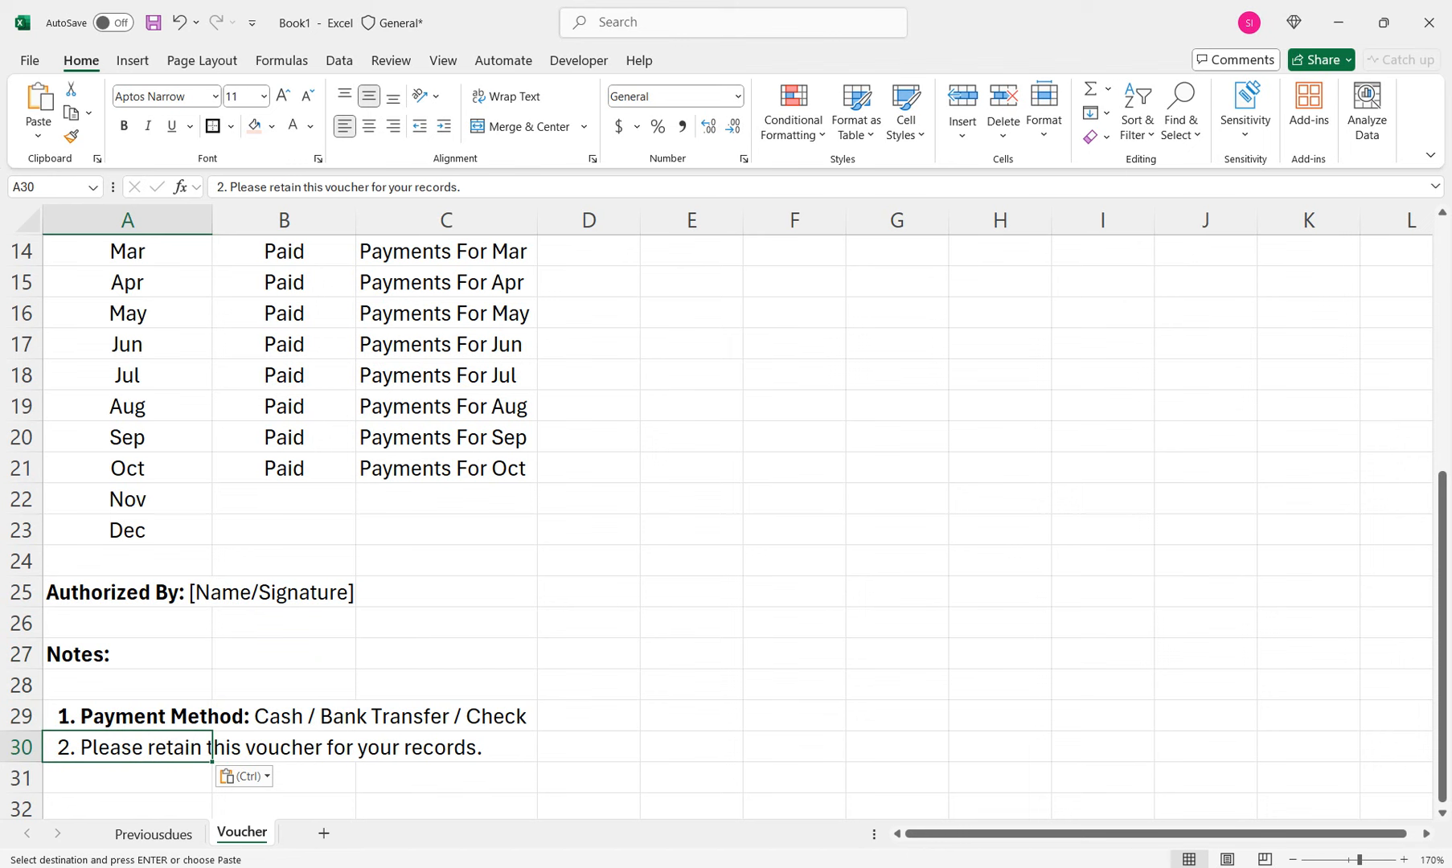
Fill the authorization and notes block A25:C30 with the light orange of the student details area
drag(692, 468, 588, 251)
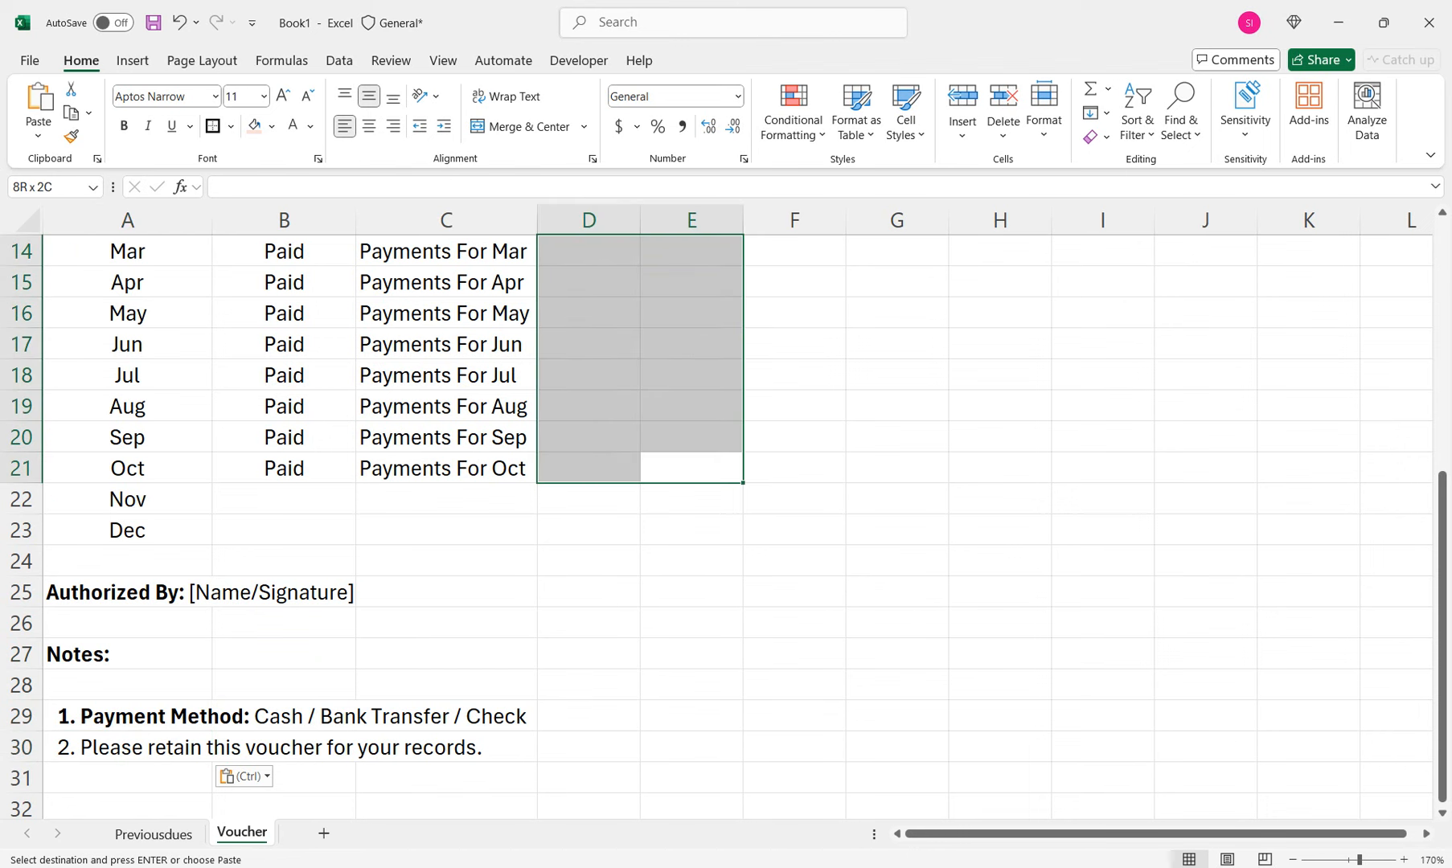
drag(127, 593, 446, 747)
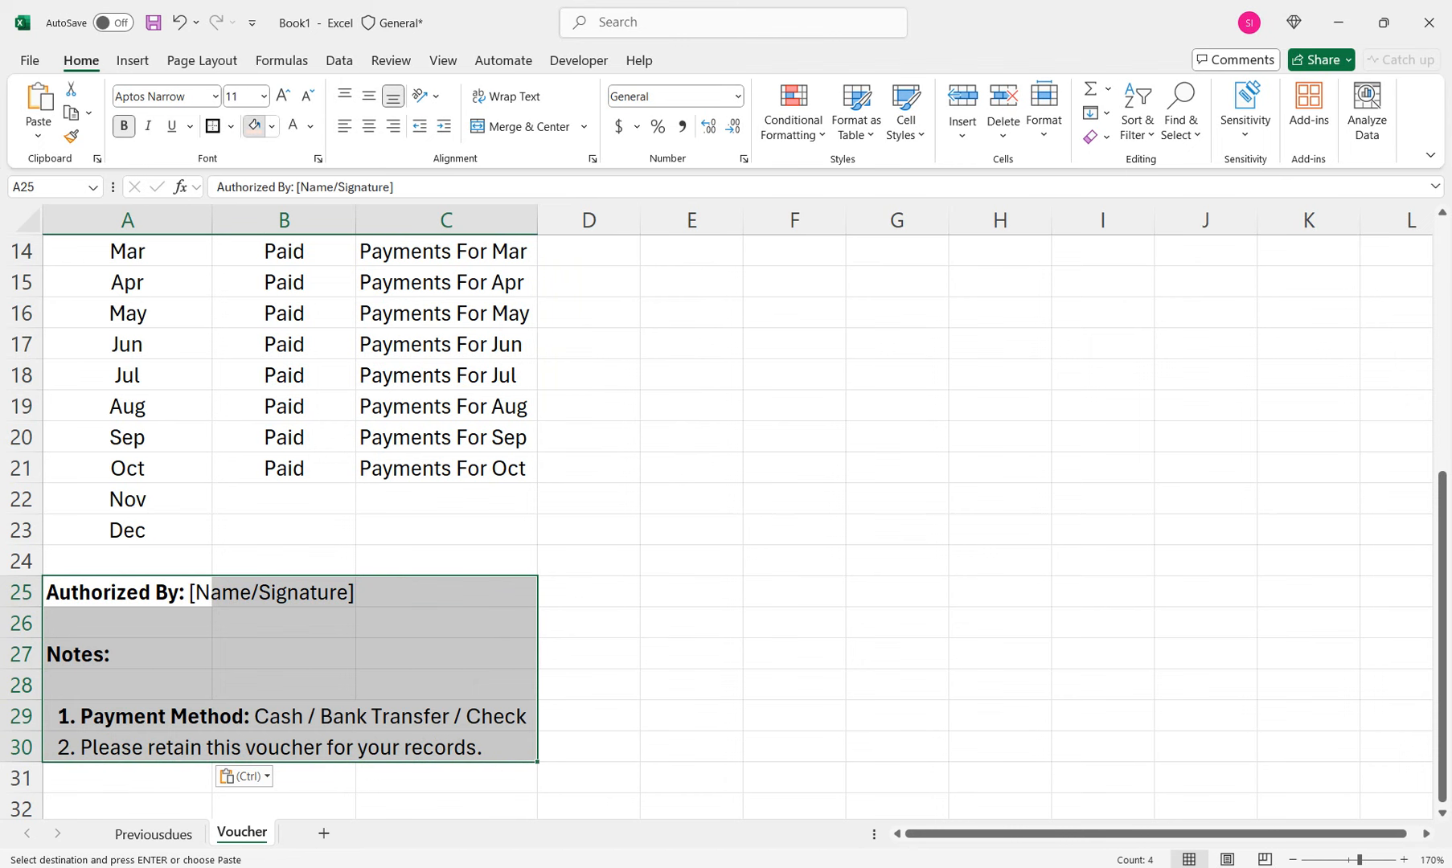
click(256, 126)
Fill A31:C31 below the notes and A24:C24 above them with the dark brown of the voucher title
drag(127, 778, 447, 778)
click(272, 126)
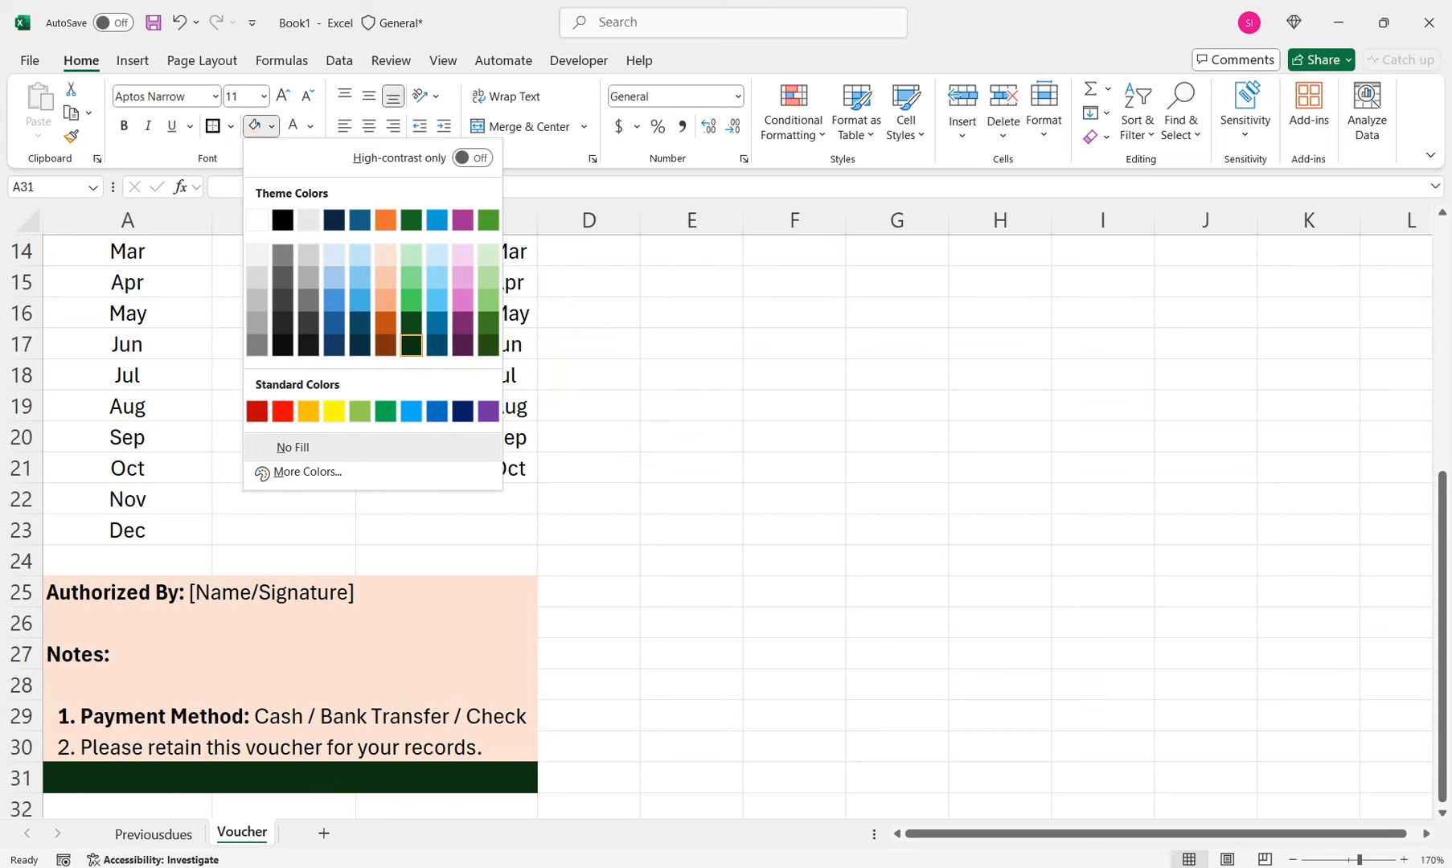
click(411, 345)
drag(588, 345, 589, 274)
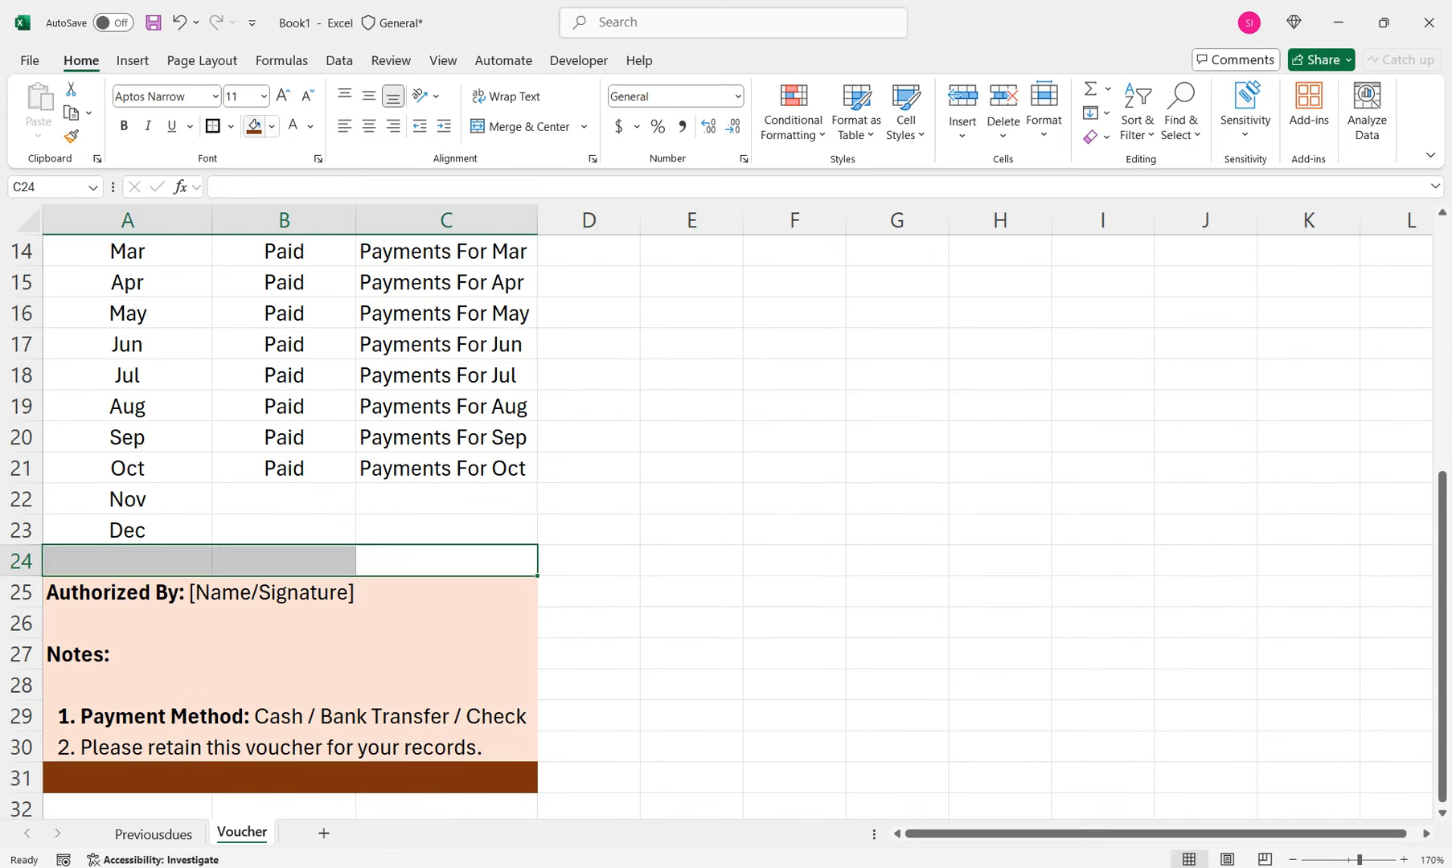
click(255, 127)
drag(589, 499, 127, 241)
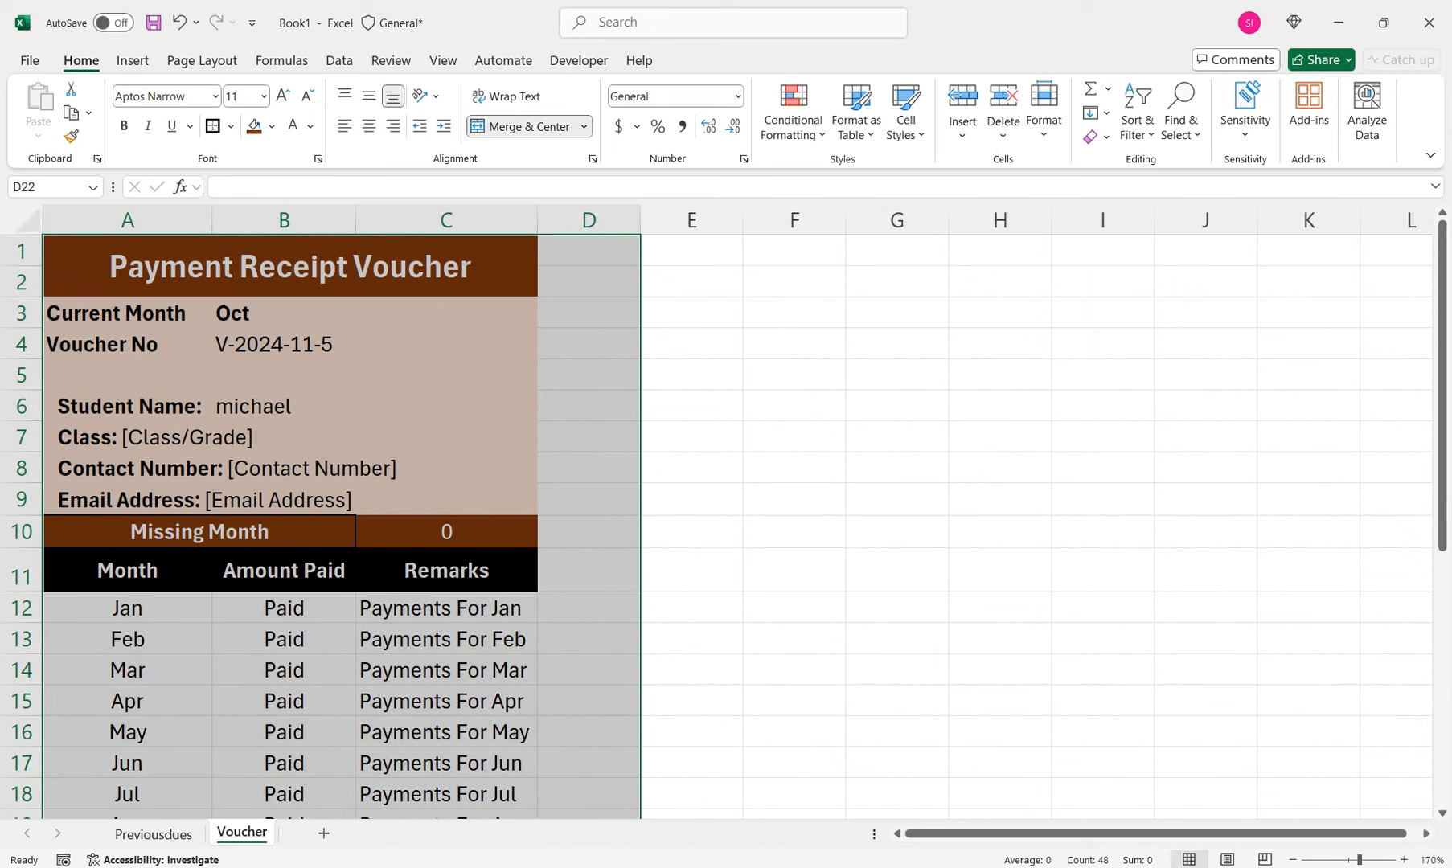
click(446, 376)
Check the voucher's layout on the page in the print preview and return to the sheet
click(30, 61)
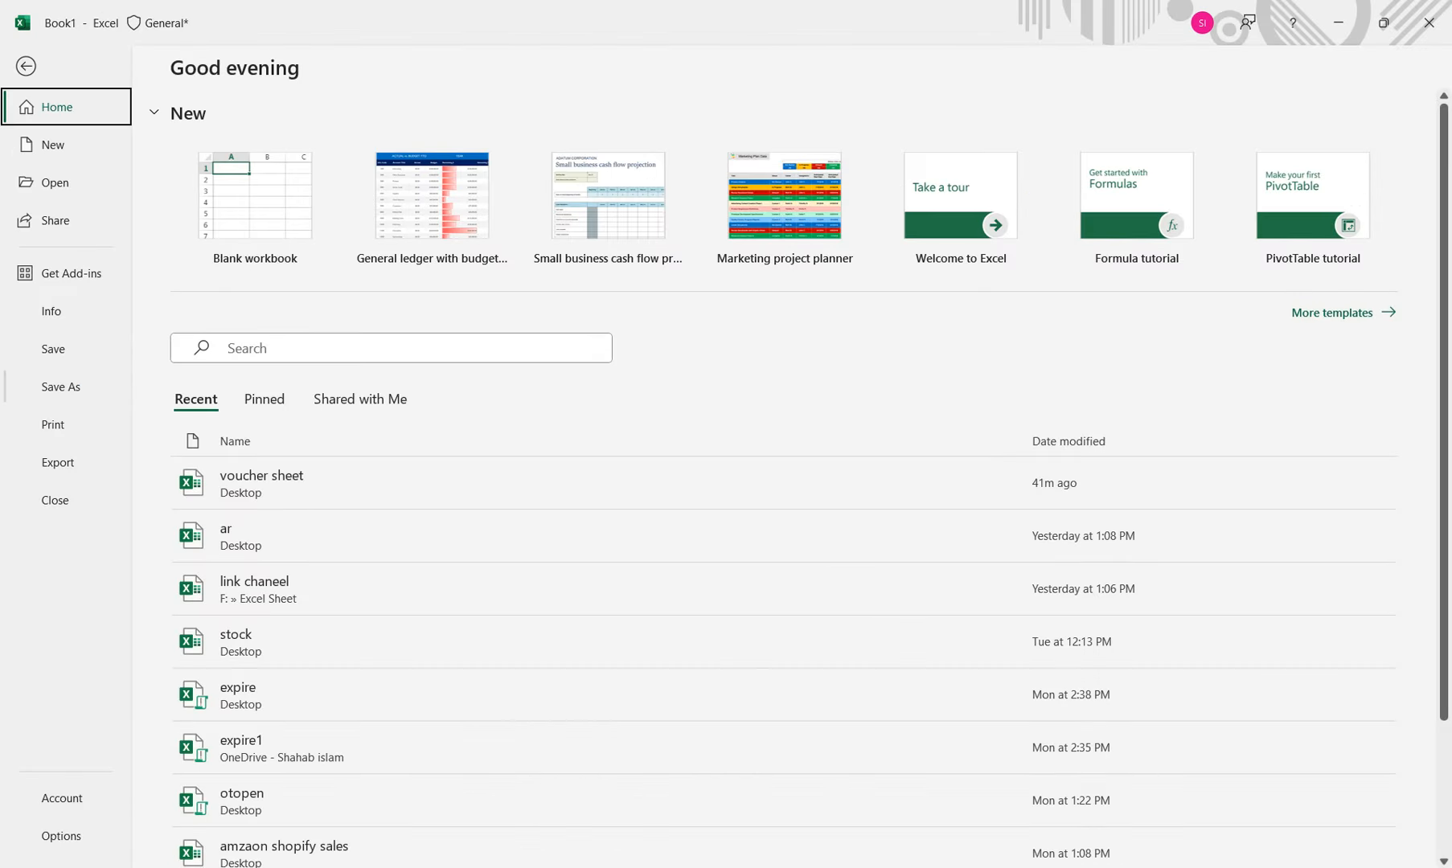
click(53, 424)
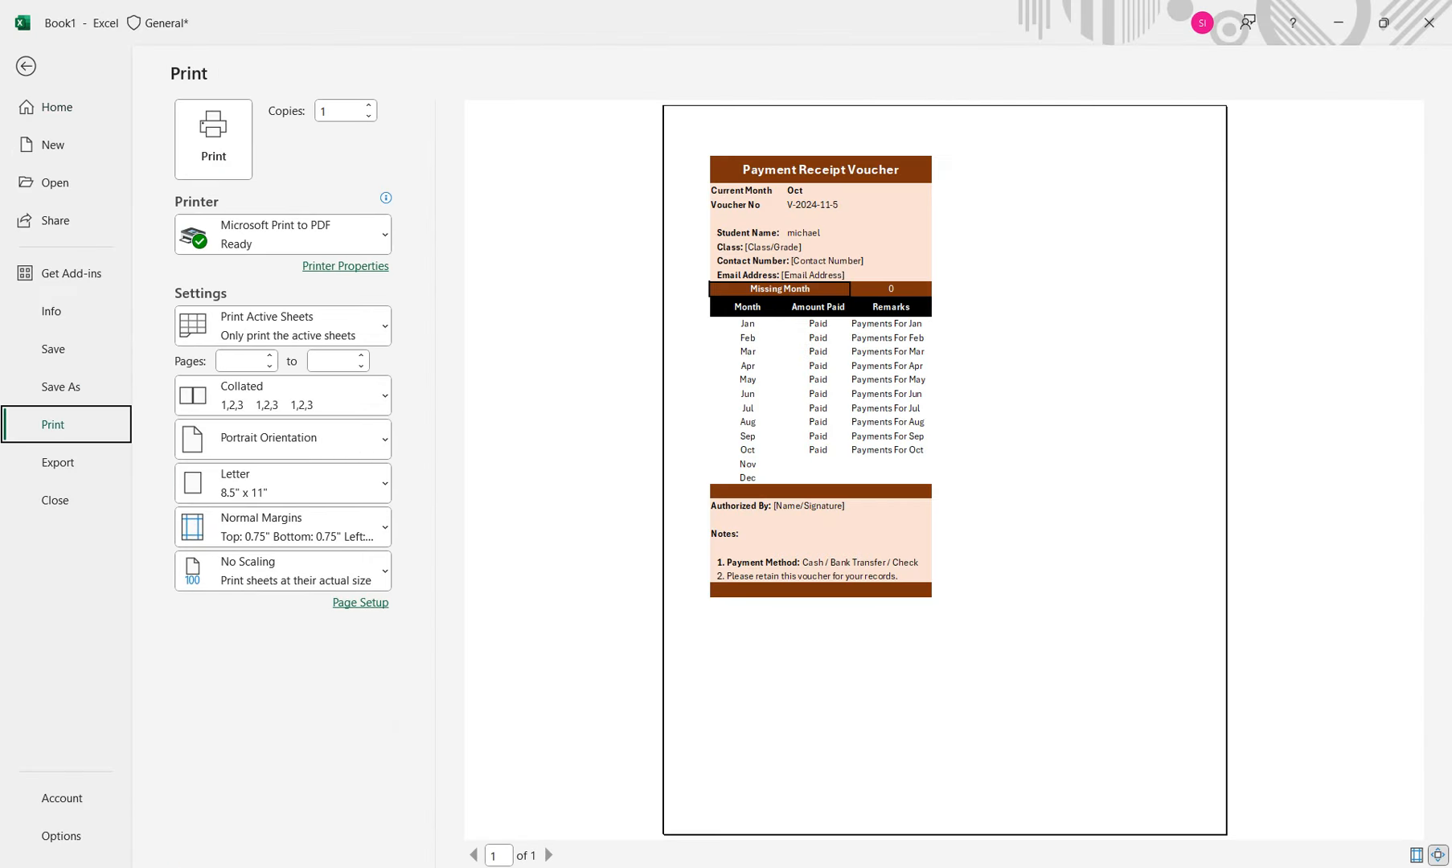
key(Escape)
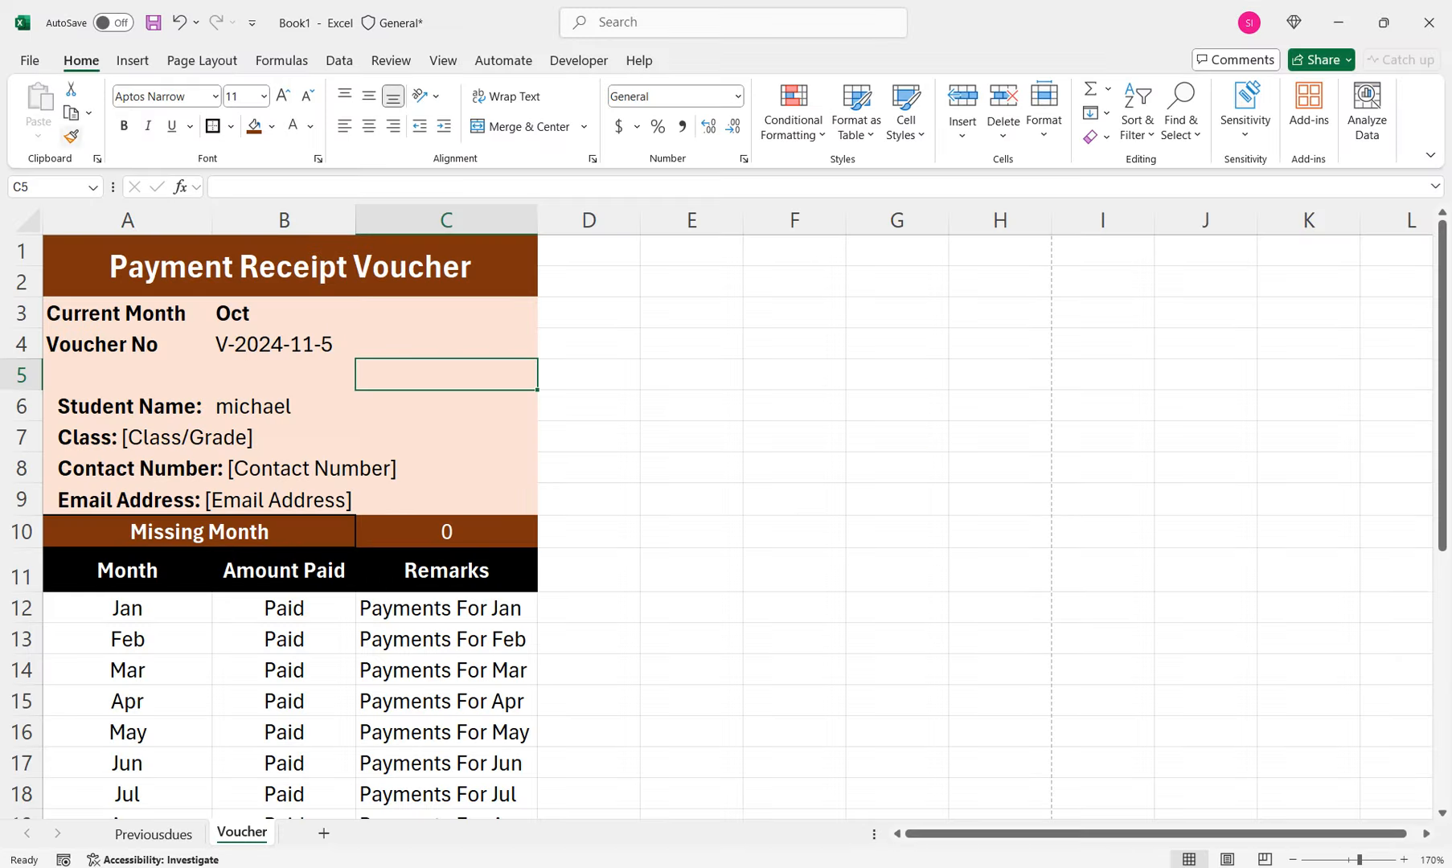
Widen columns A to C to an equal width and make column C slightly wider still
drag(127, 221, 483, 220)
drag(355, 220, 409, 220)
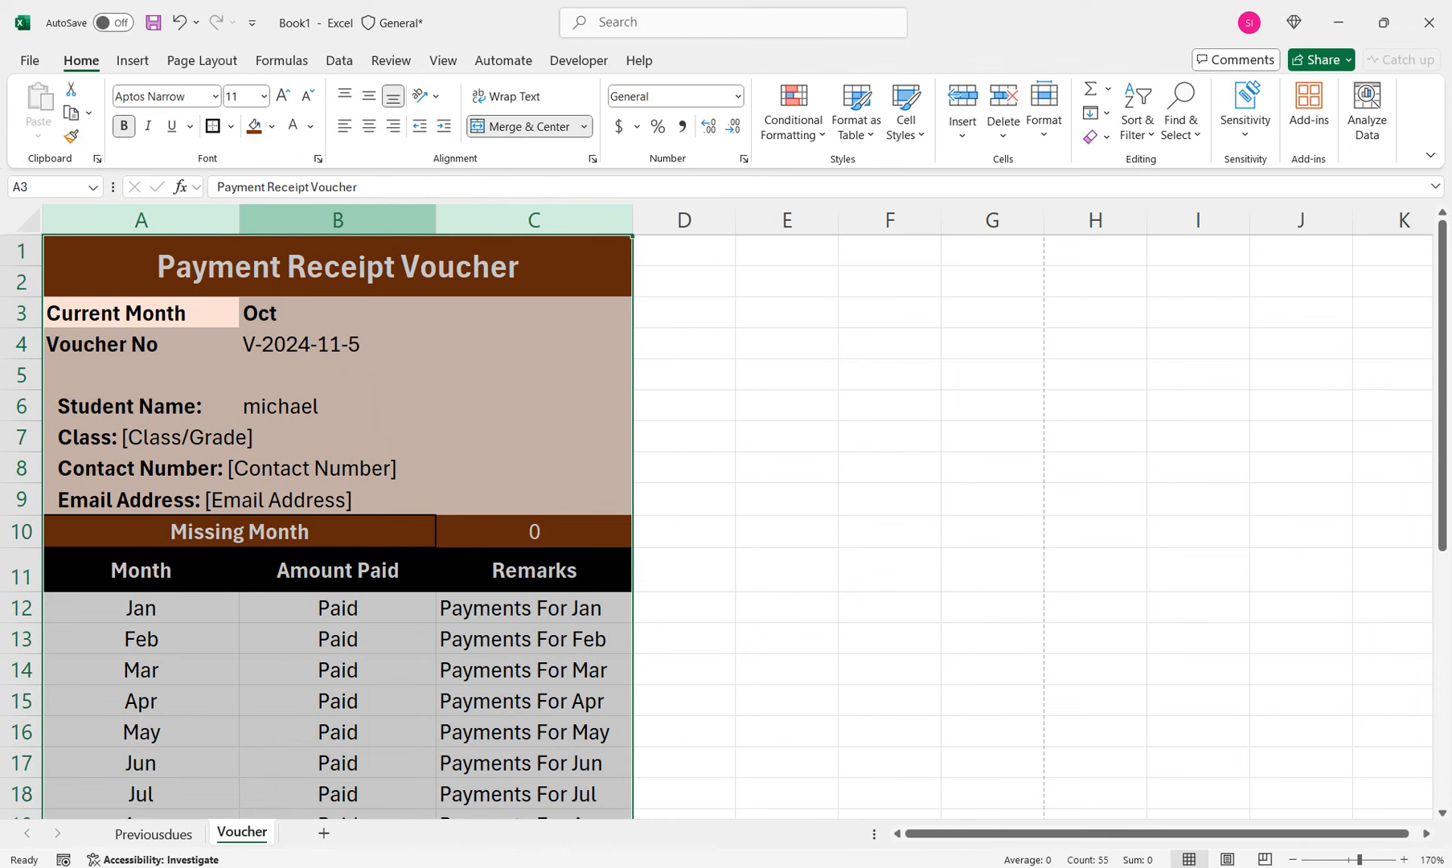
drag(338, 640, 338, 814)
drag(632, 221, 662, 220)
drag(337, 577, 338, 764)
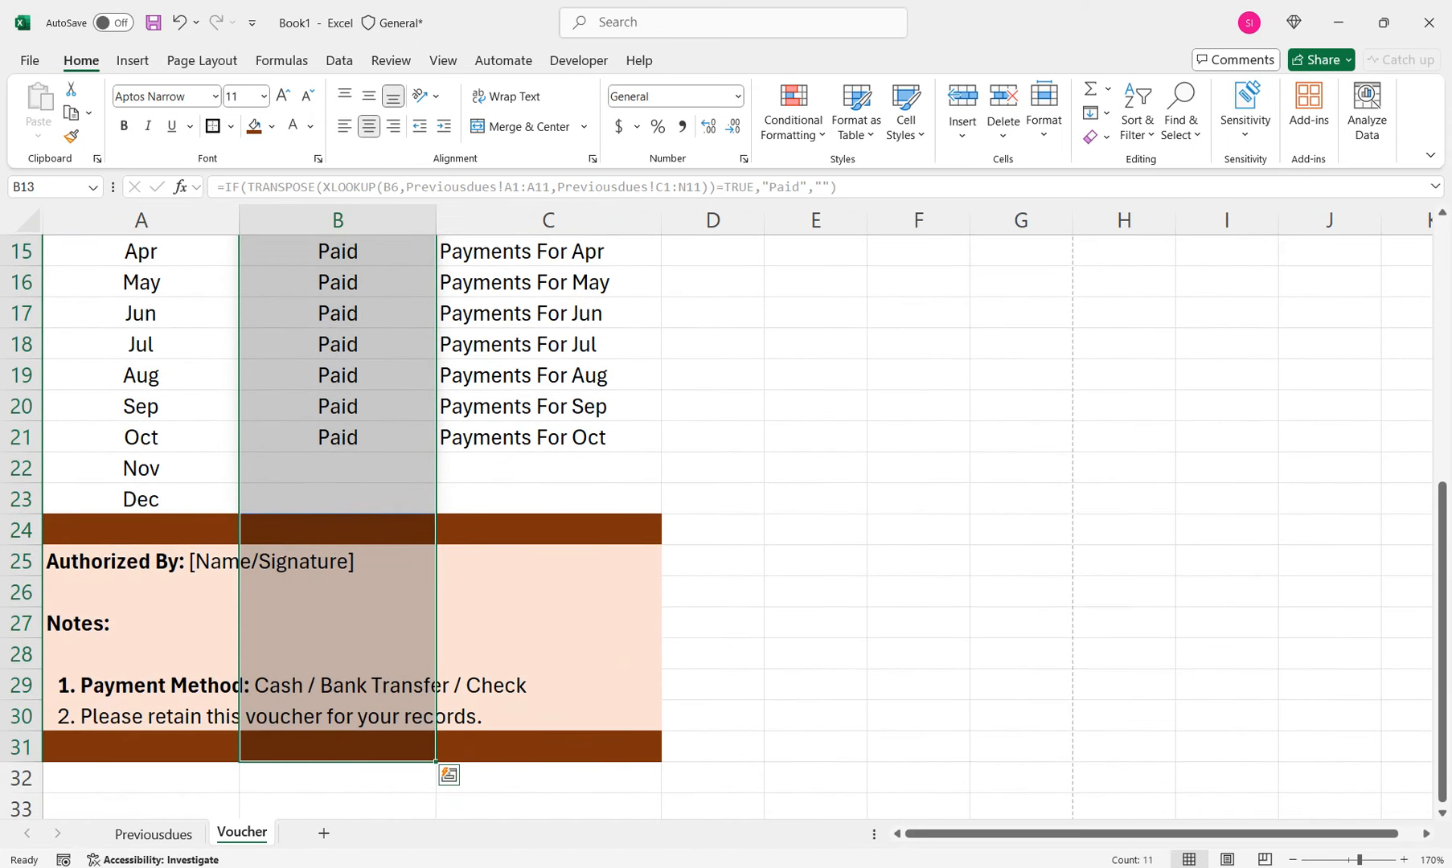
Preview the widened voucher for printing and look at the page setup's paper options without changing them
click(29, 61)
click(53, 425)
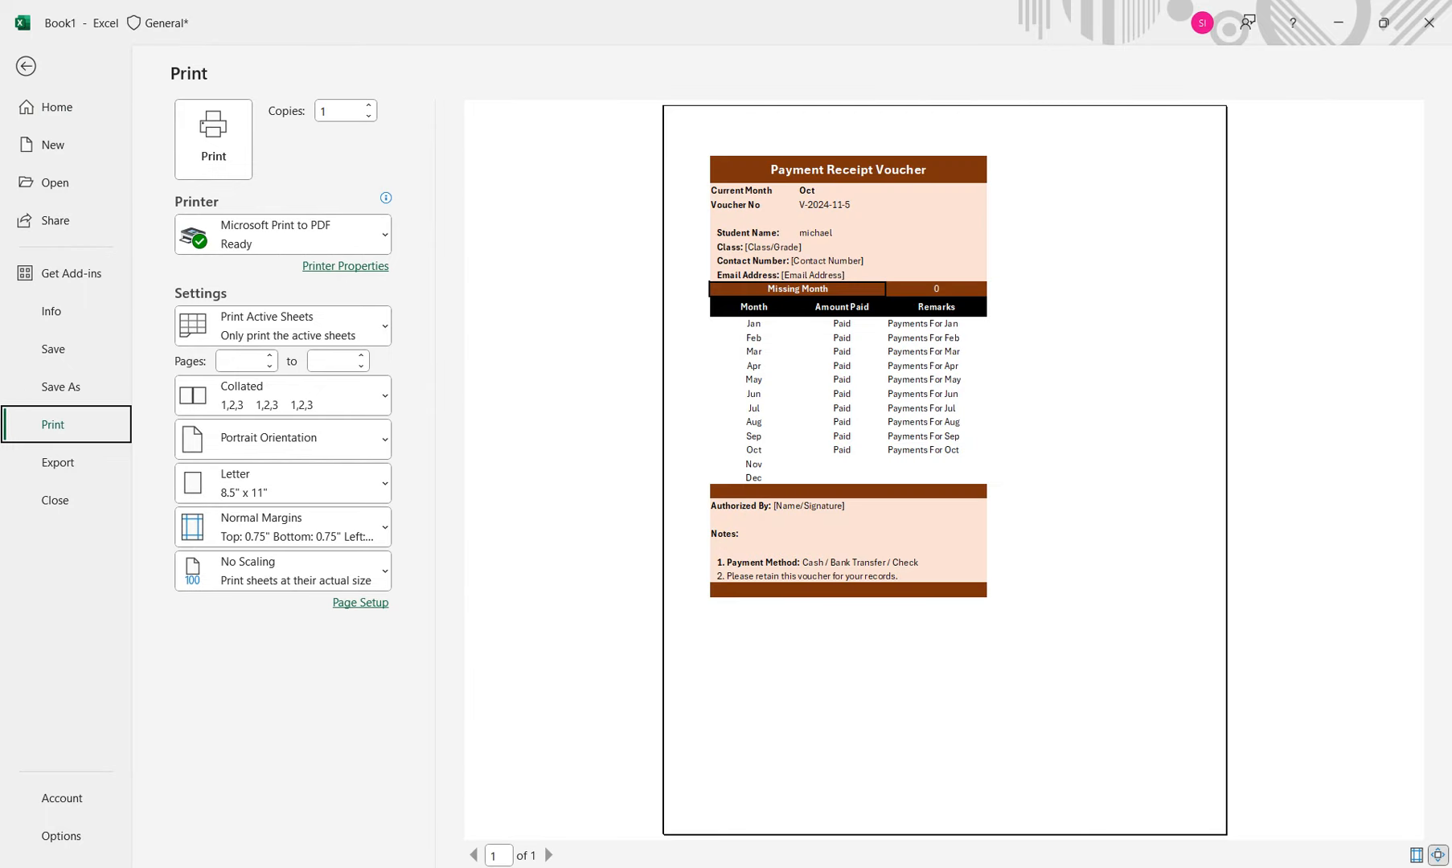
click(283, 483)
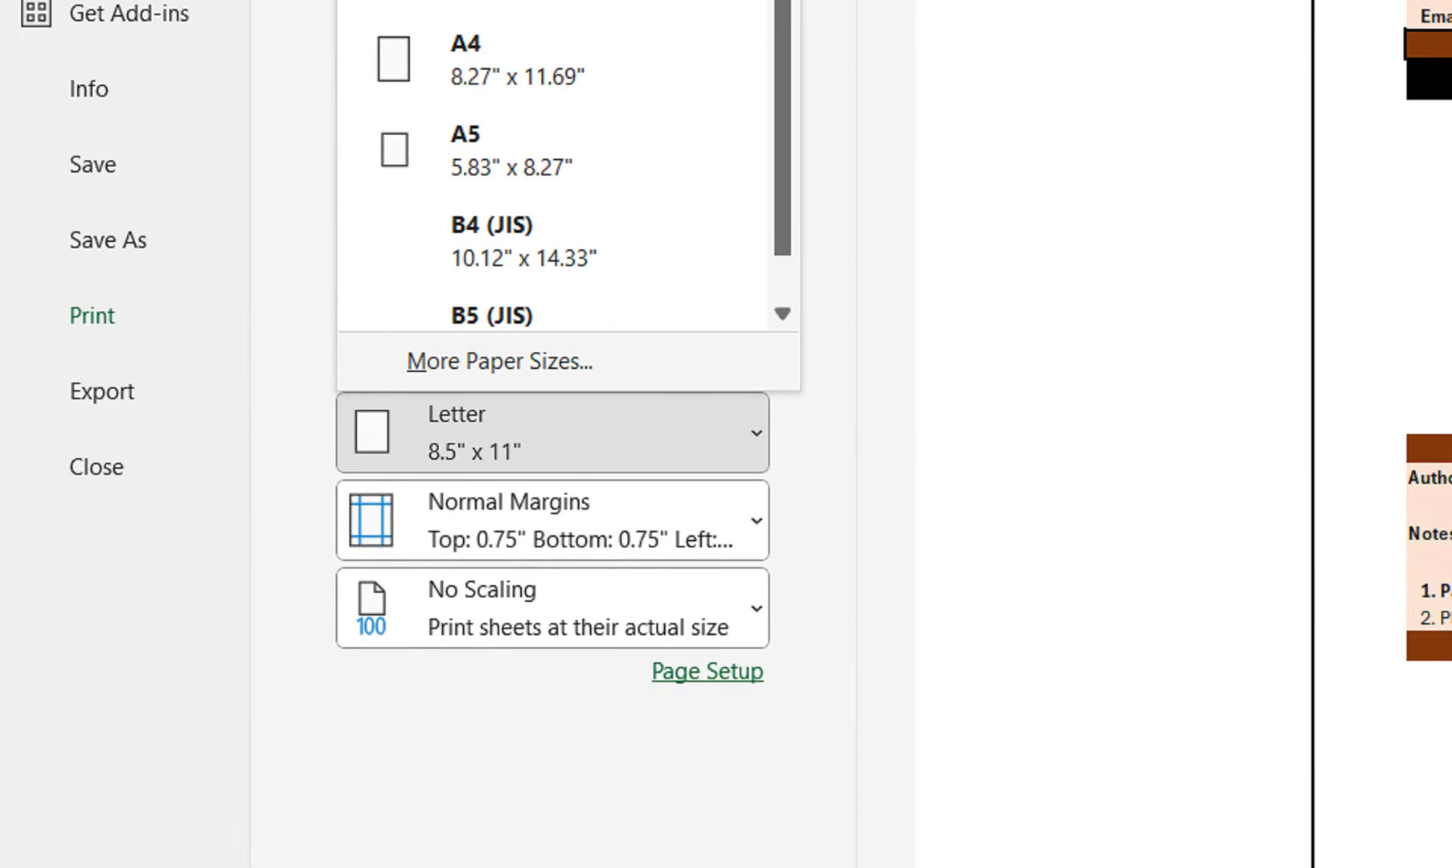
click(499, 361)
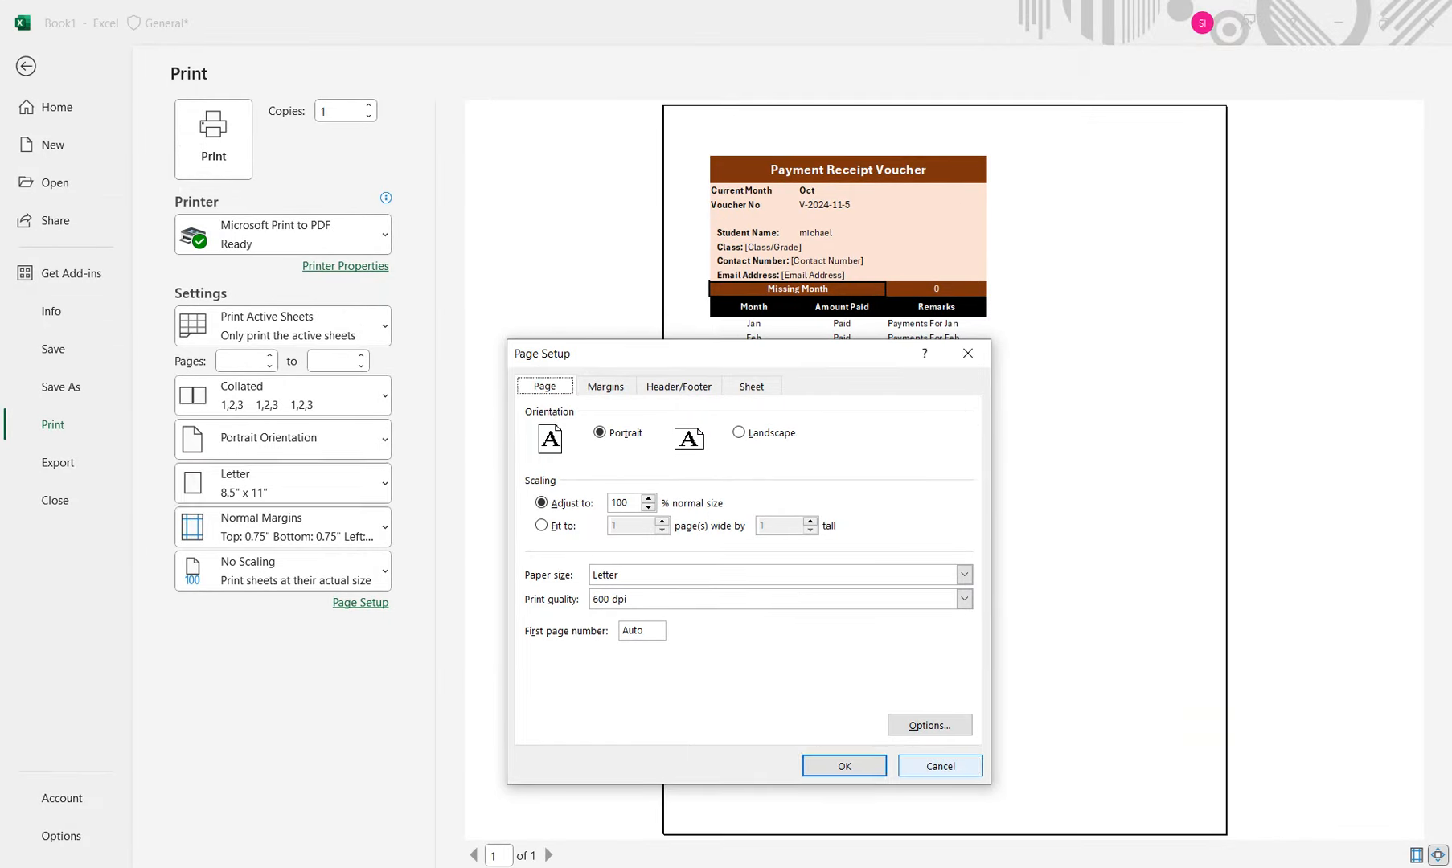
click(940, 767)
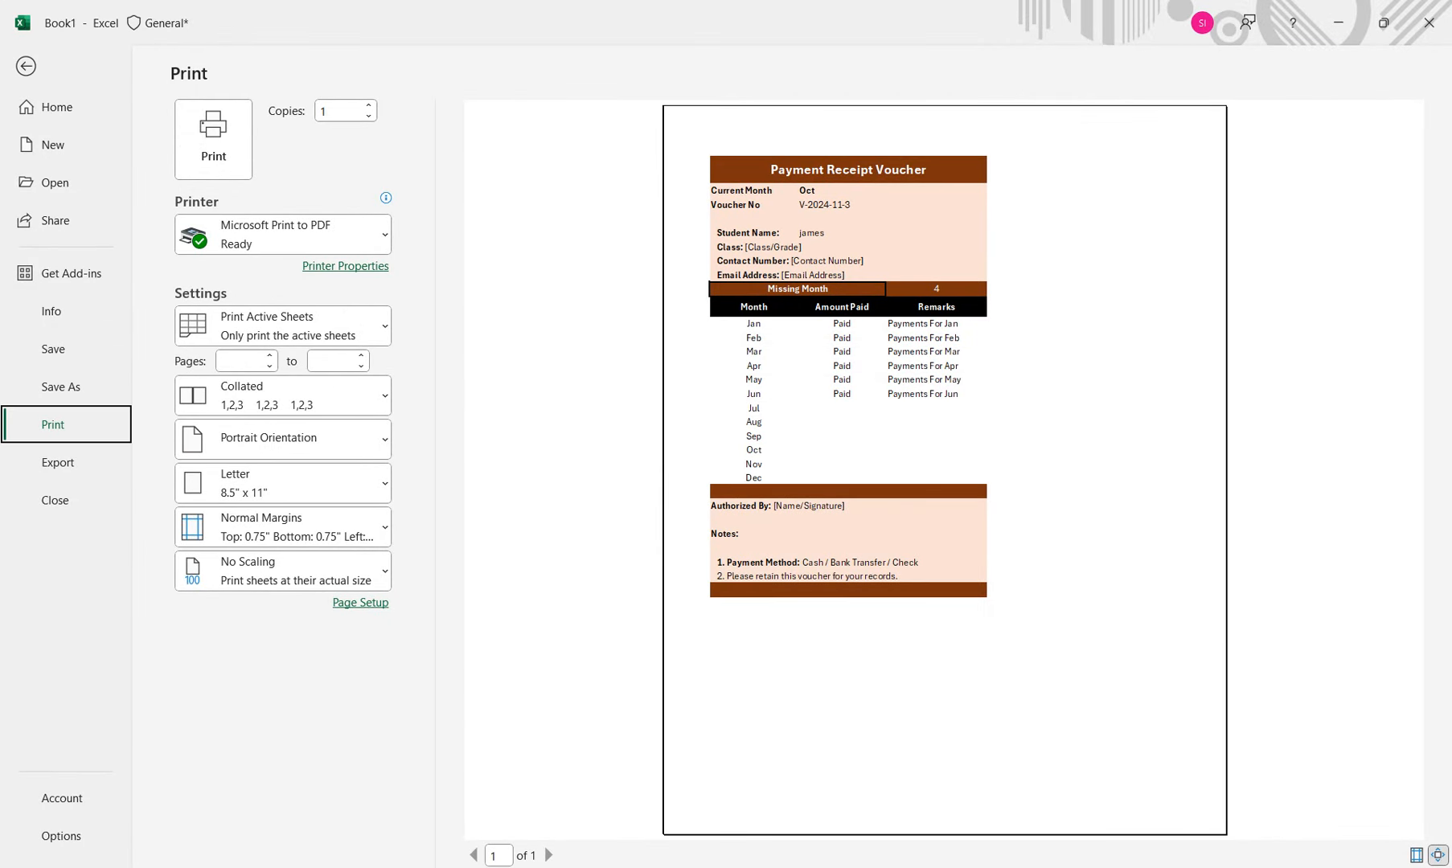
key(Escape)
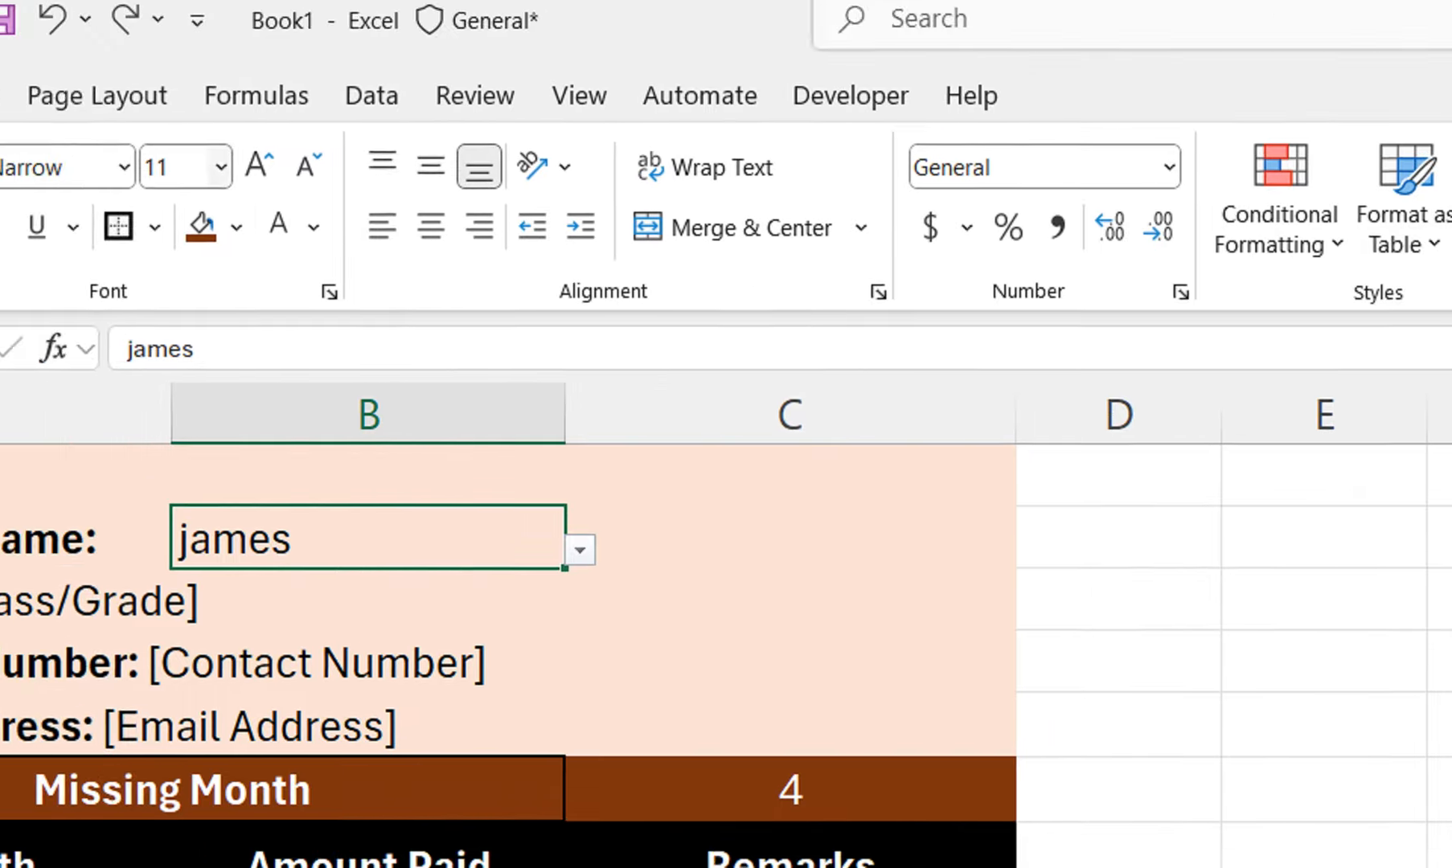
Set the Voucher sheet's page orientation to Landscape
click(97, 94)
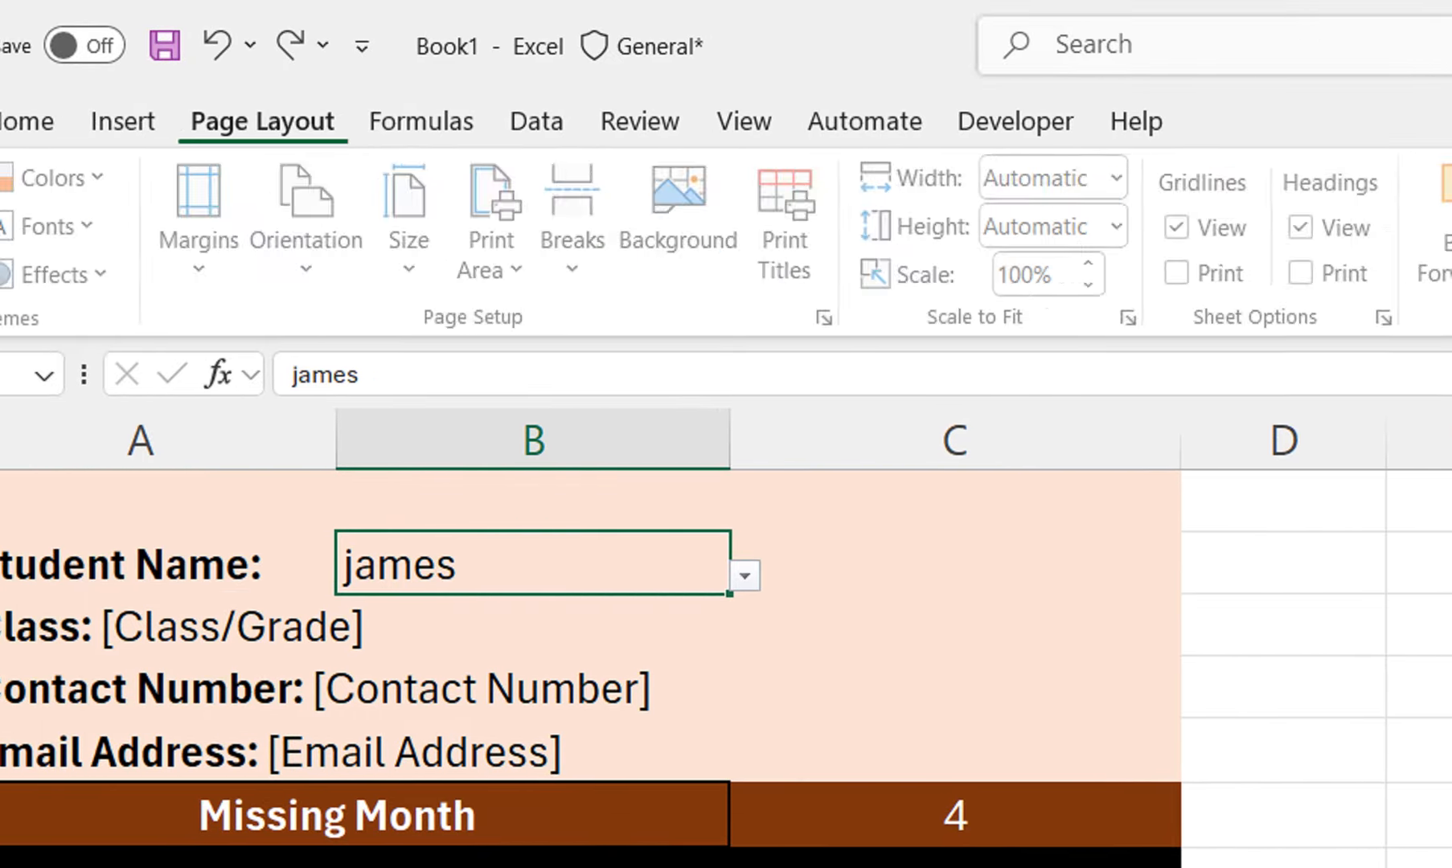
click(341, 229)
click(434, 438)
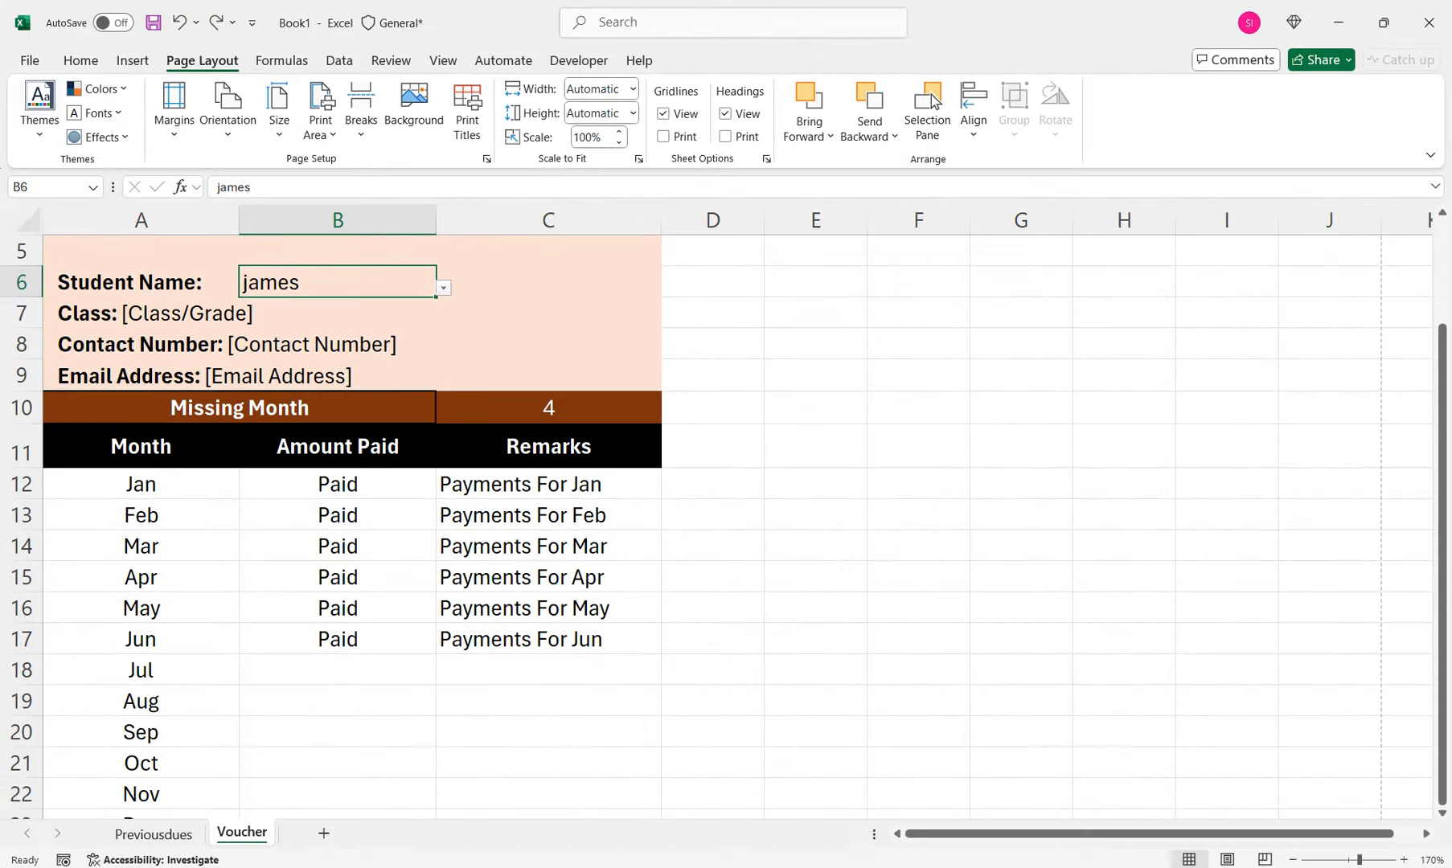
Check the landscape voucher in the print preview and return to the sheet
click(29, 59)
click(52, 425)
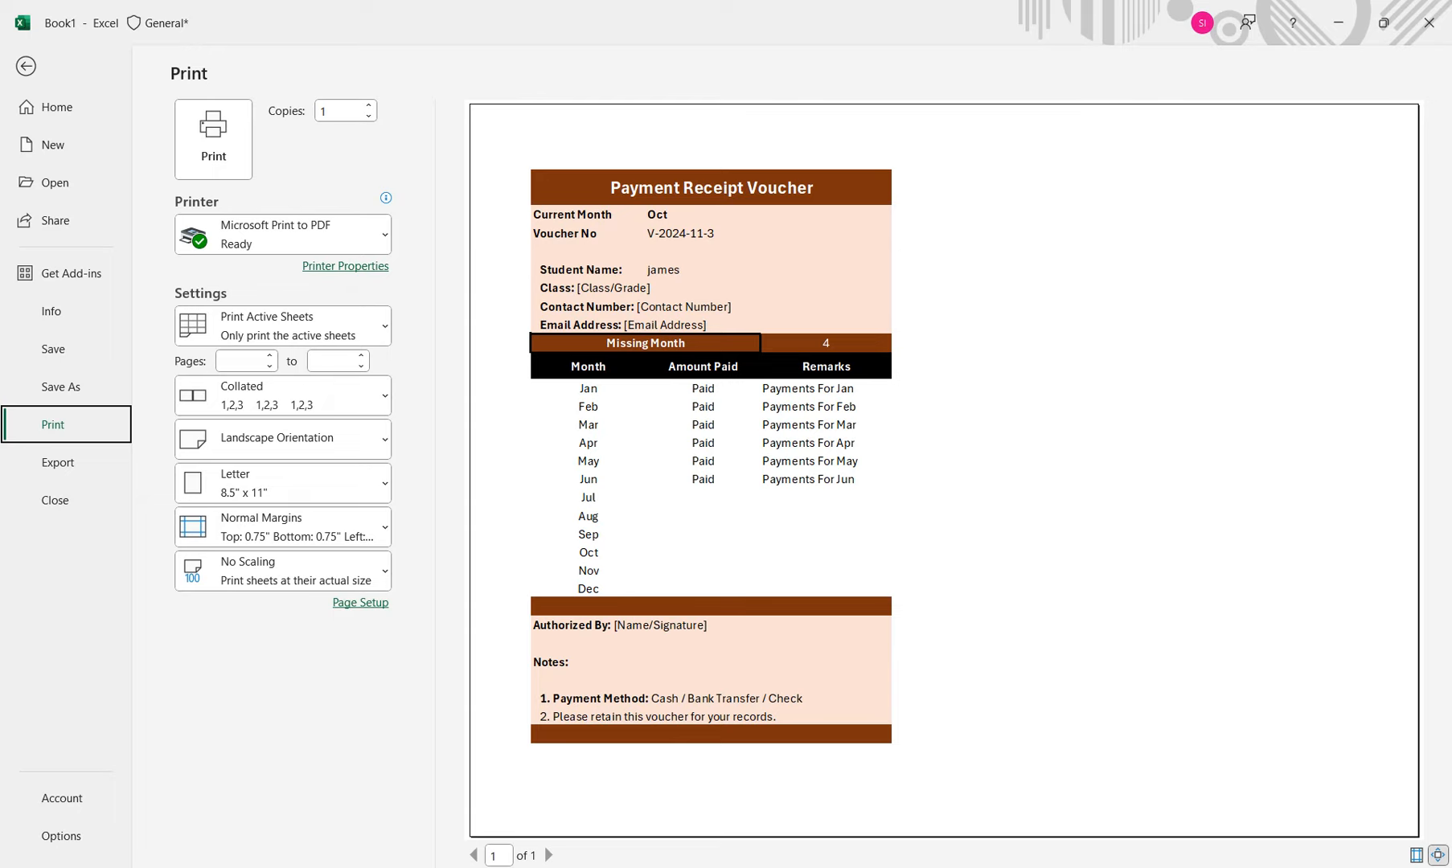
key(Escape)
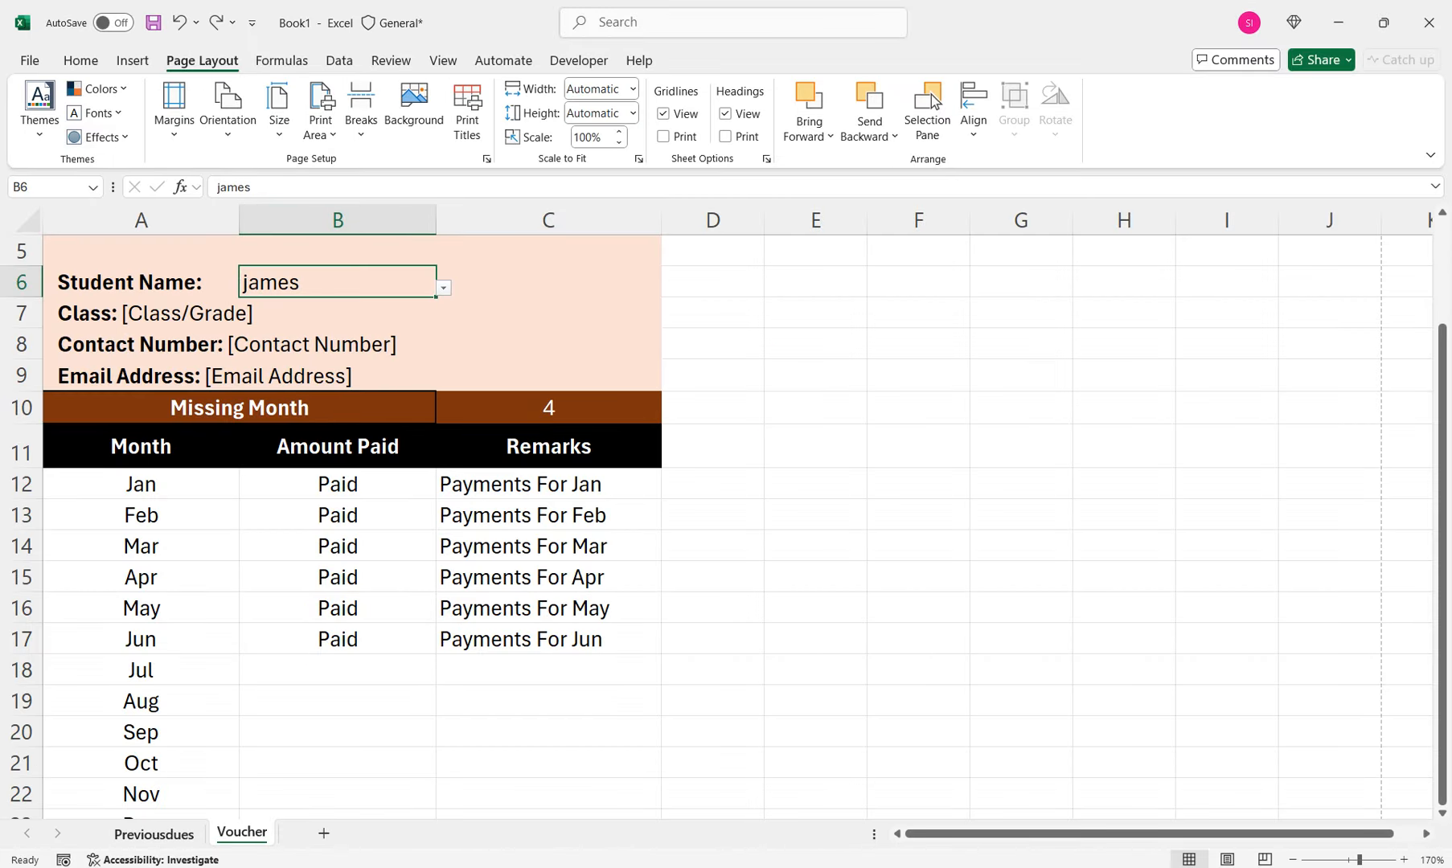
Insert five blank rows above the header row of the Previousdues sheet
click(154, 834)
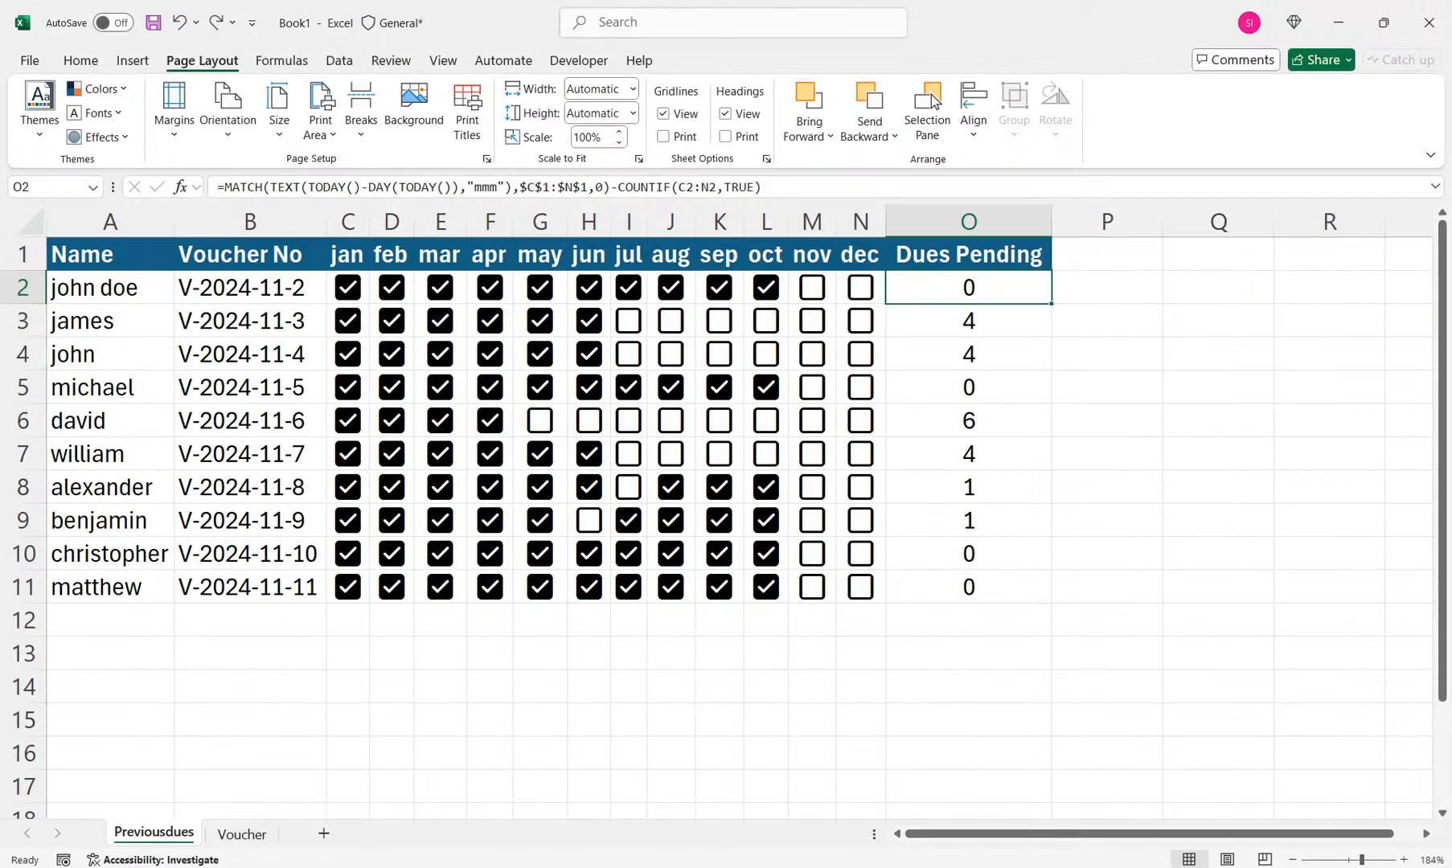
right_click(24, 256)
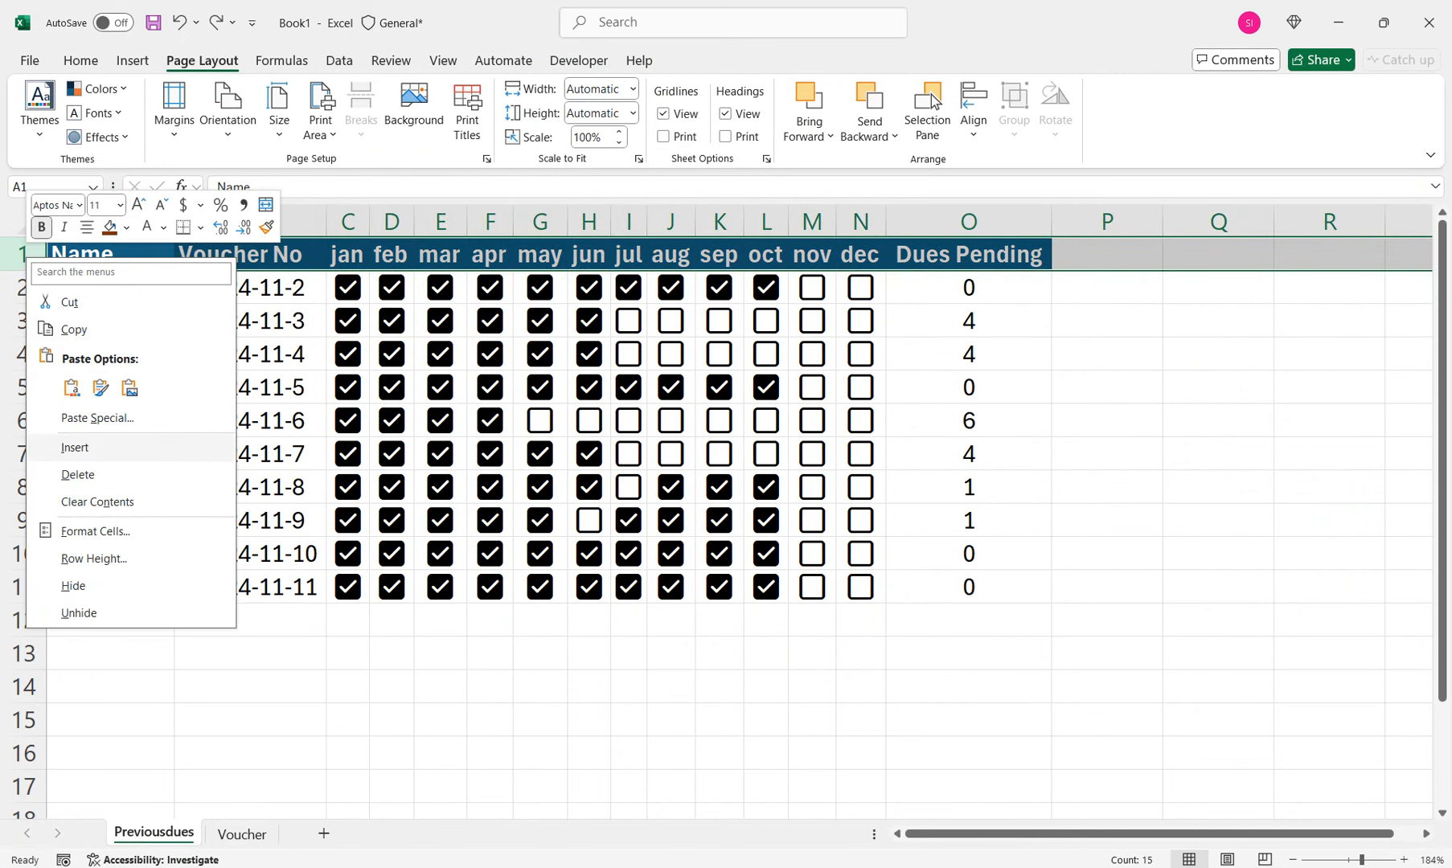
click(75, 448)
key(F4)
key(F4)
key(F4)
key(F4)
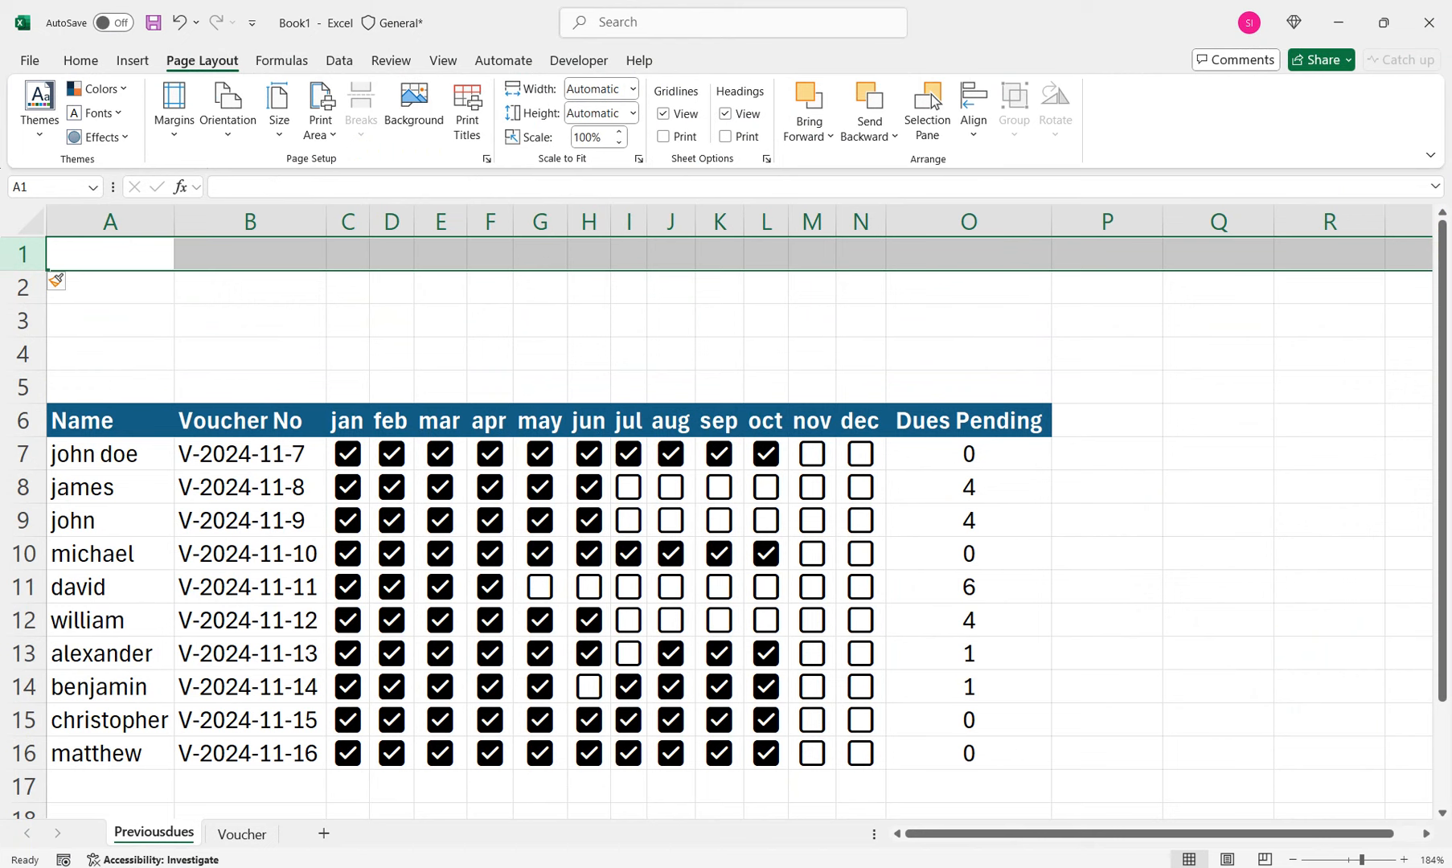
Format the dues data in A6:O16 as a blue banded table with headers
click(250, 420)
click(250, 387)
drag(110, 421, 969, 753)
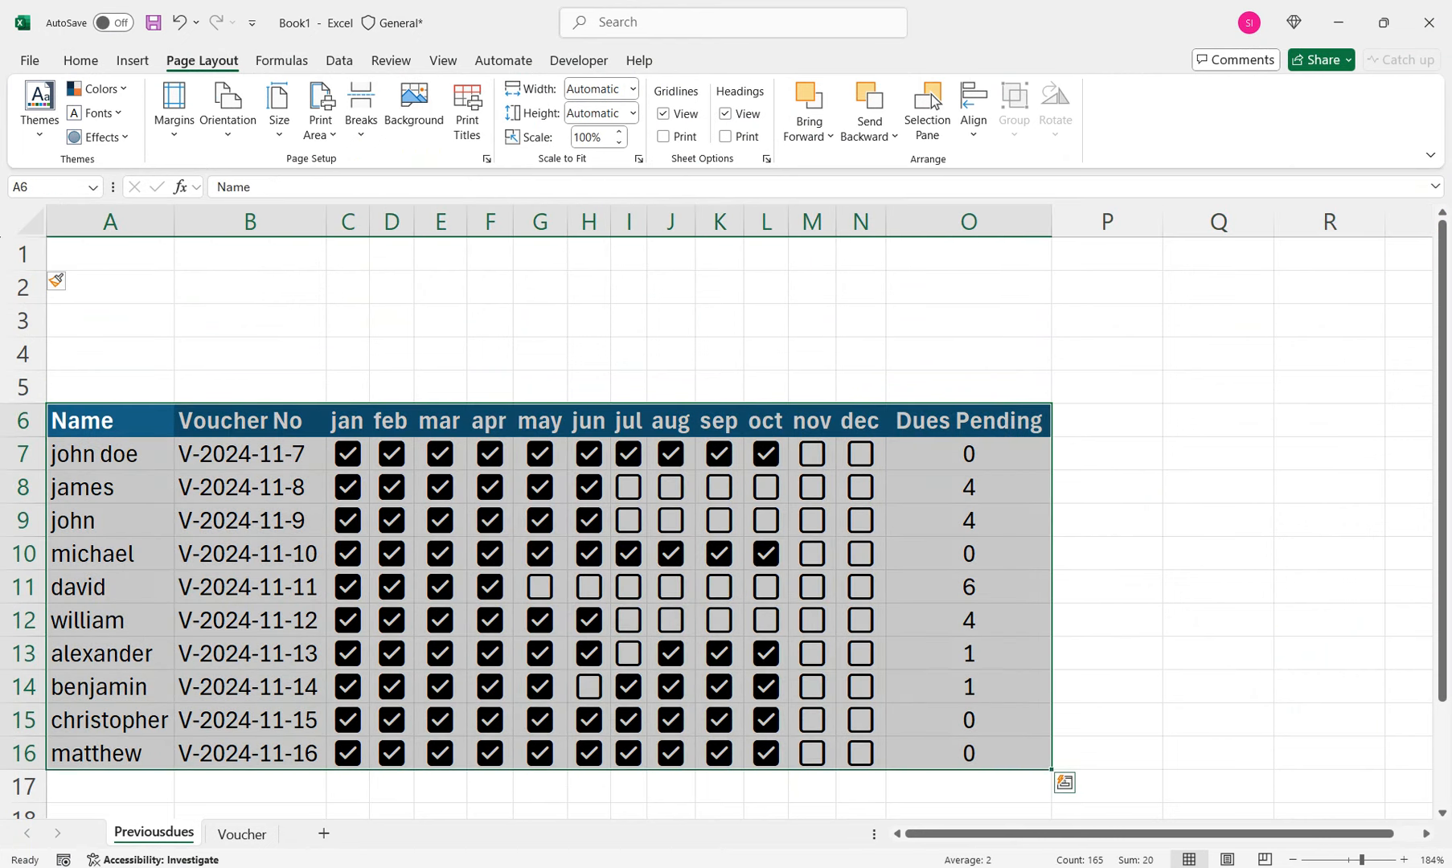
click(81, 60)
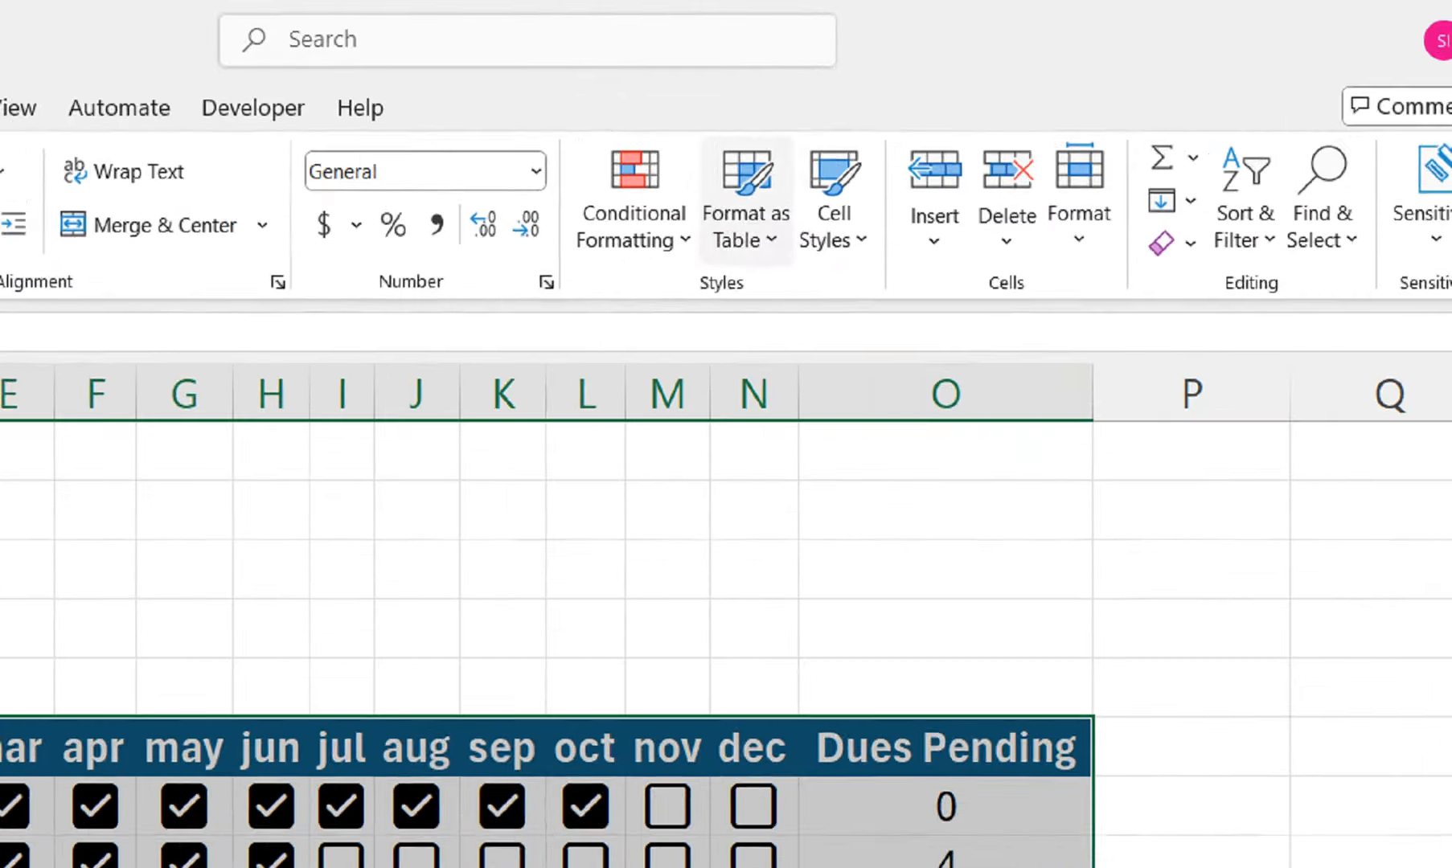
click(746, 201)
click(859, 408)
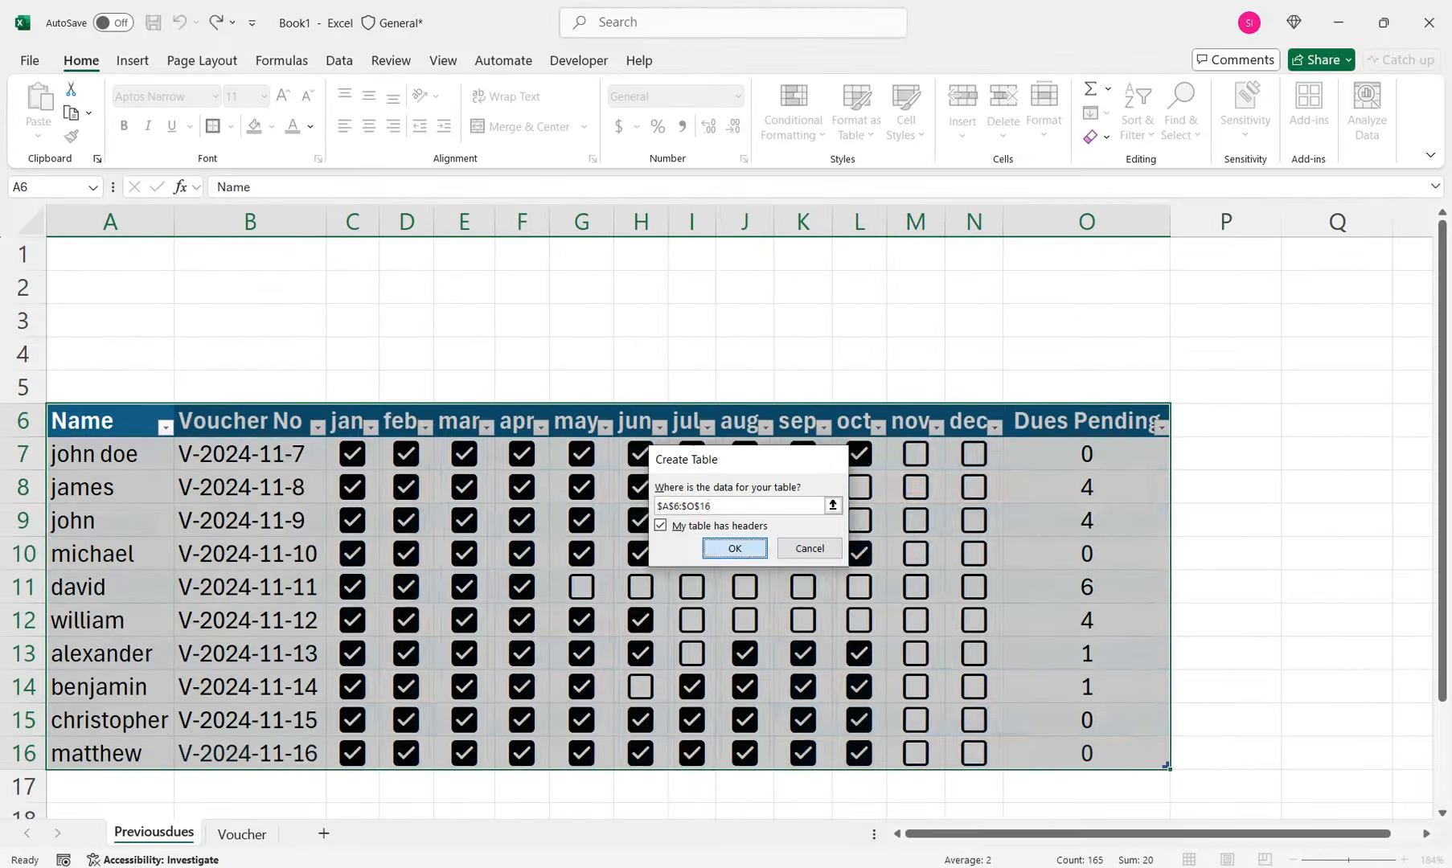
key(Return)
click(250, 255)
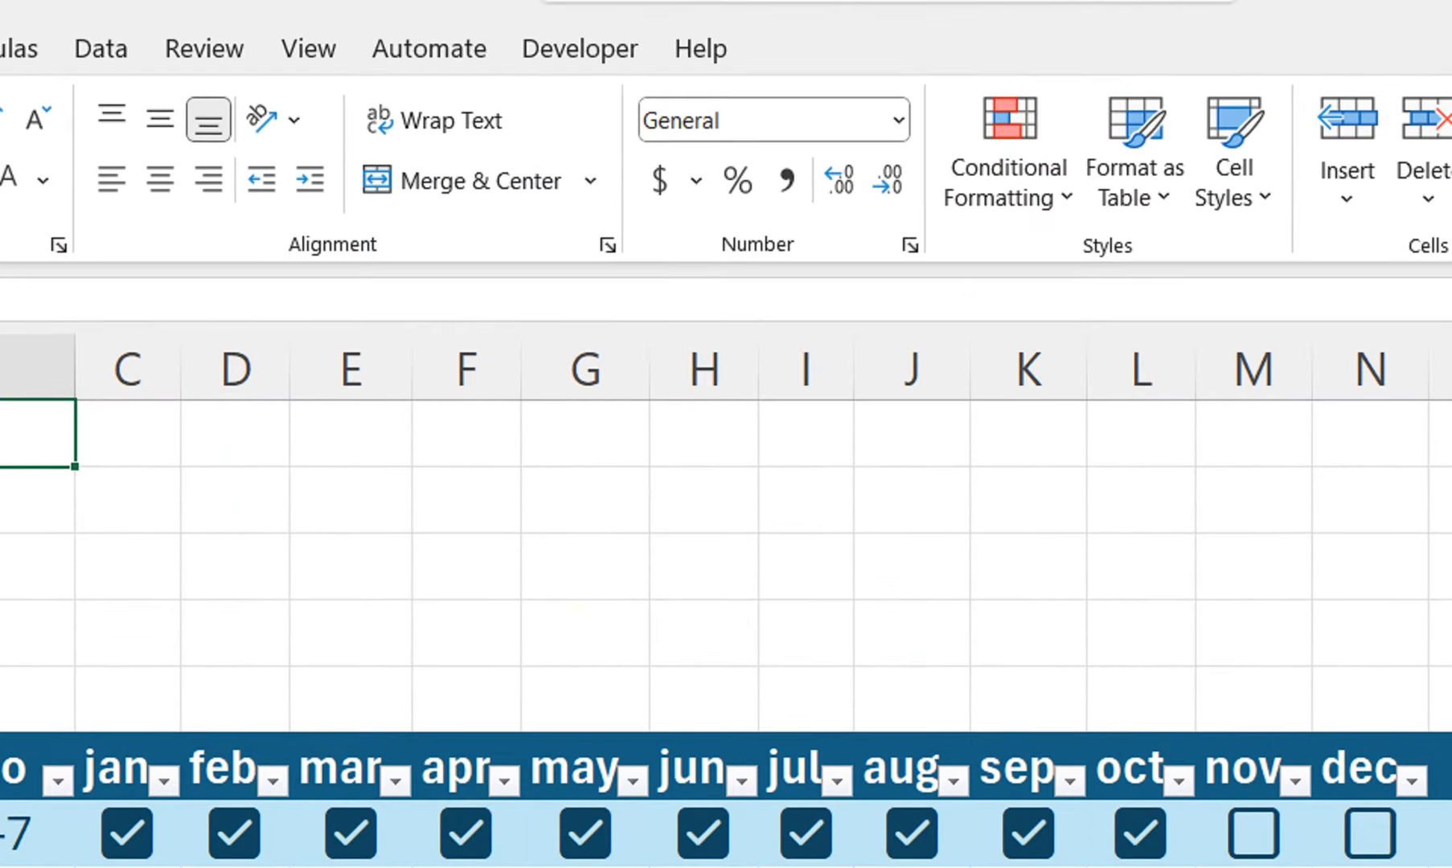
Insert a slicer for the table's Name field
drag(521, 454, 522, 487)
click(466, 701)
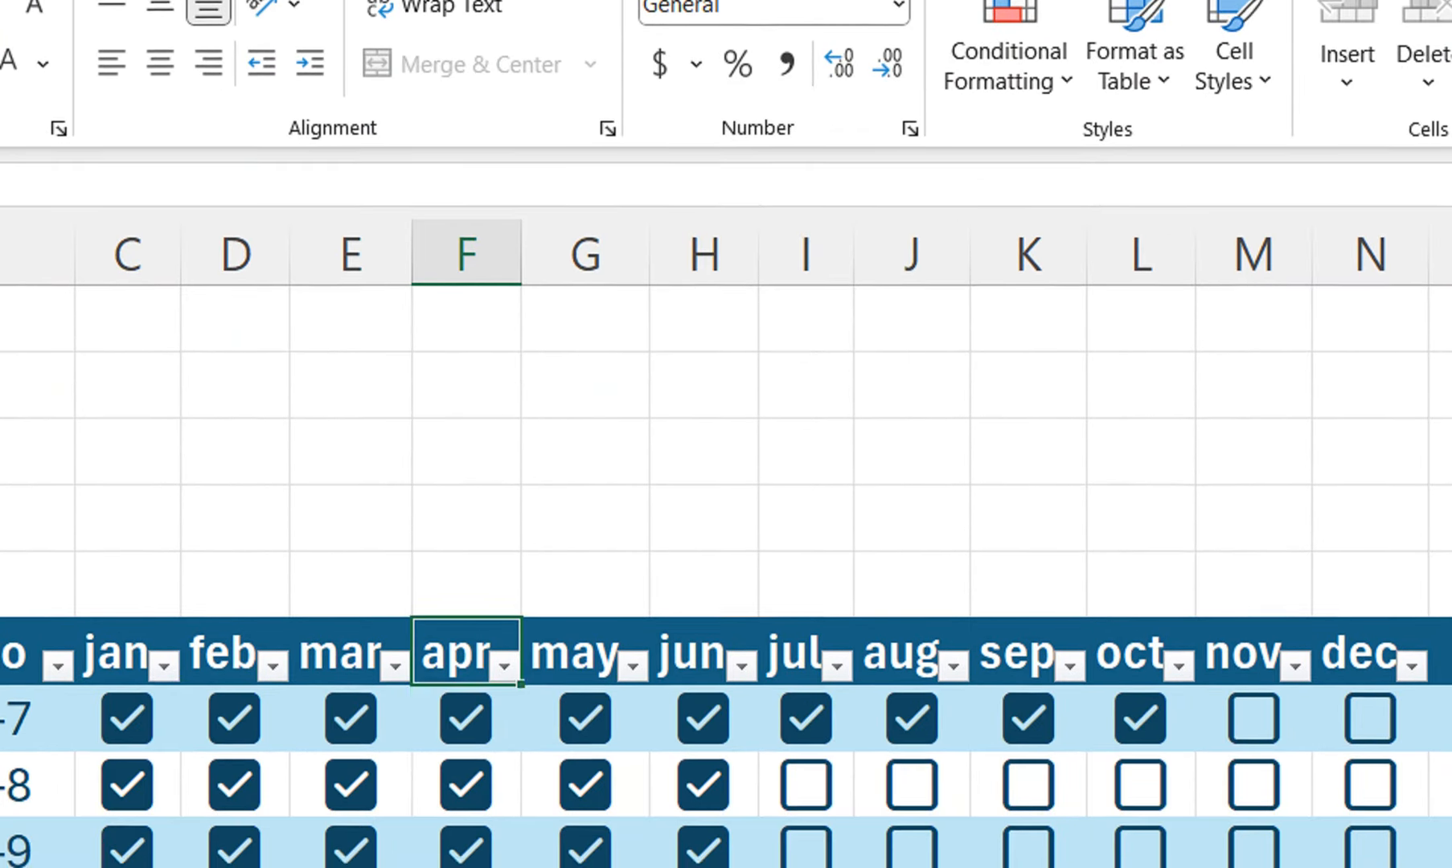
click(837, 122)
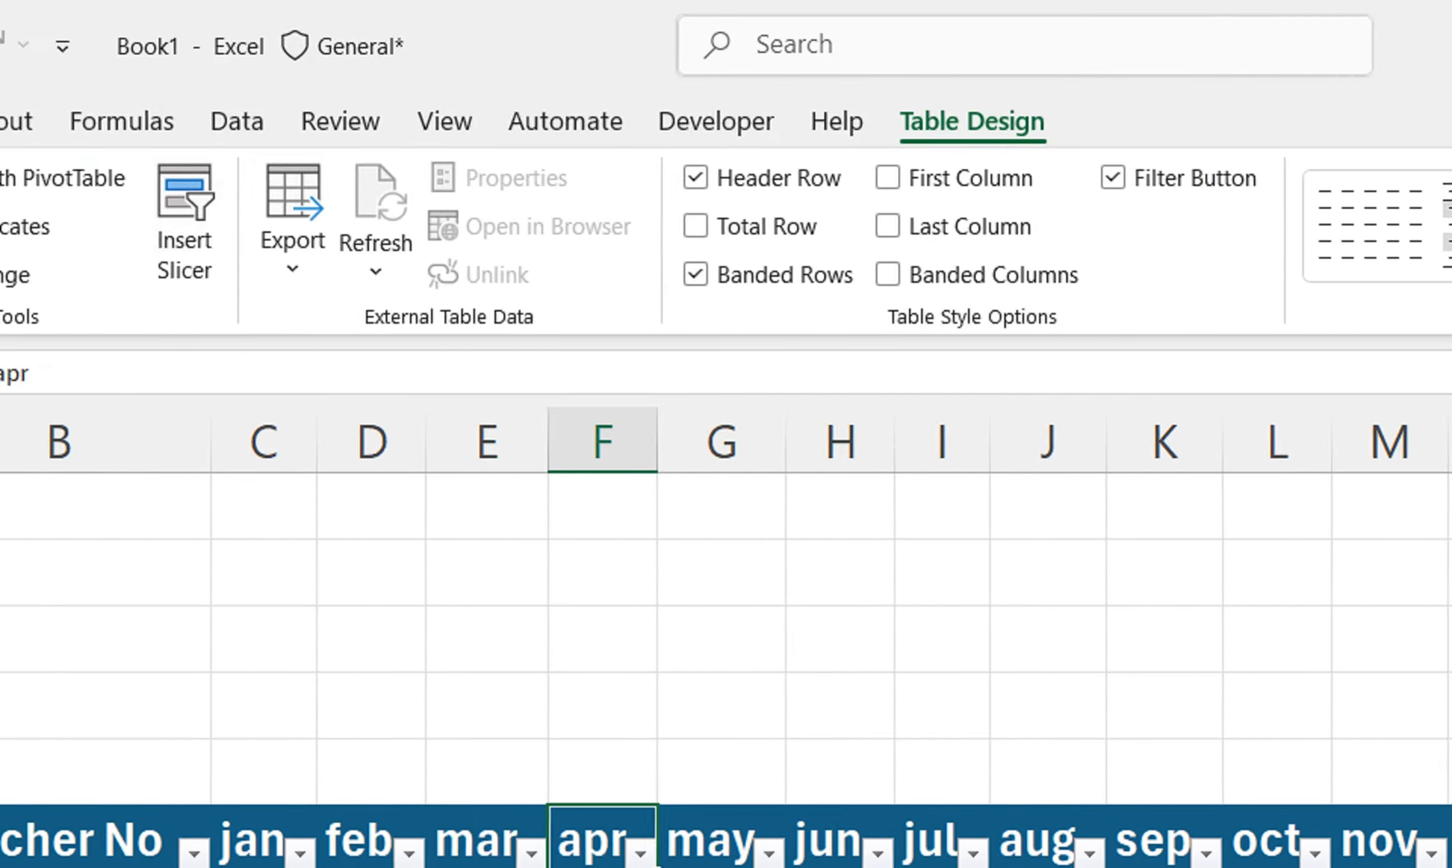
click(49, 221)
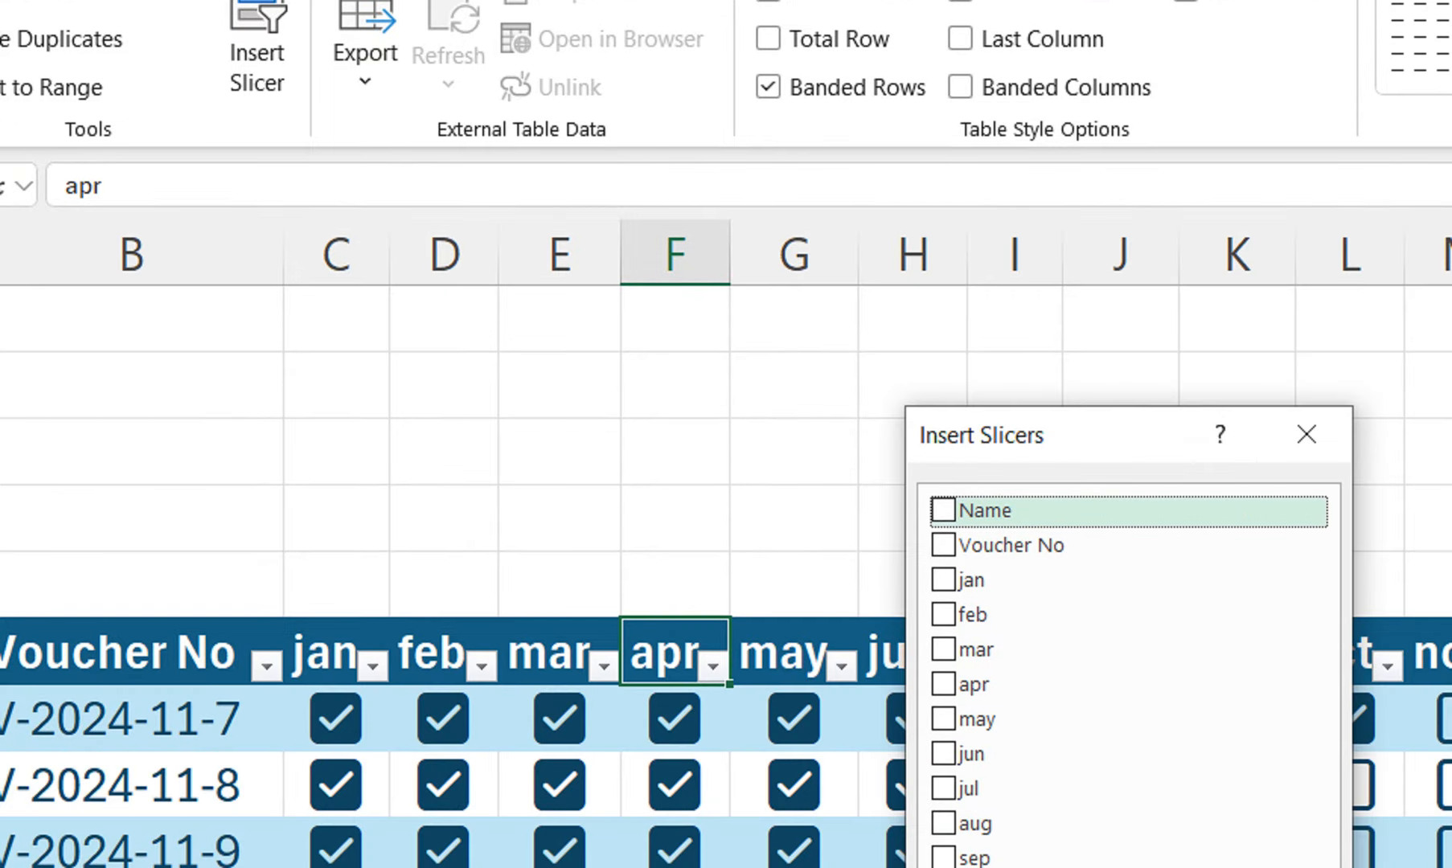
click(943, 511)
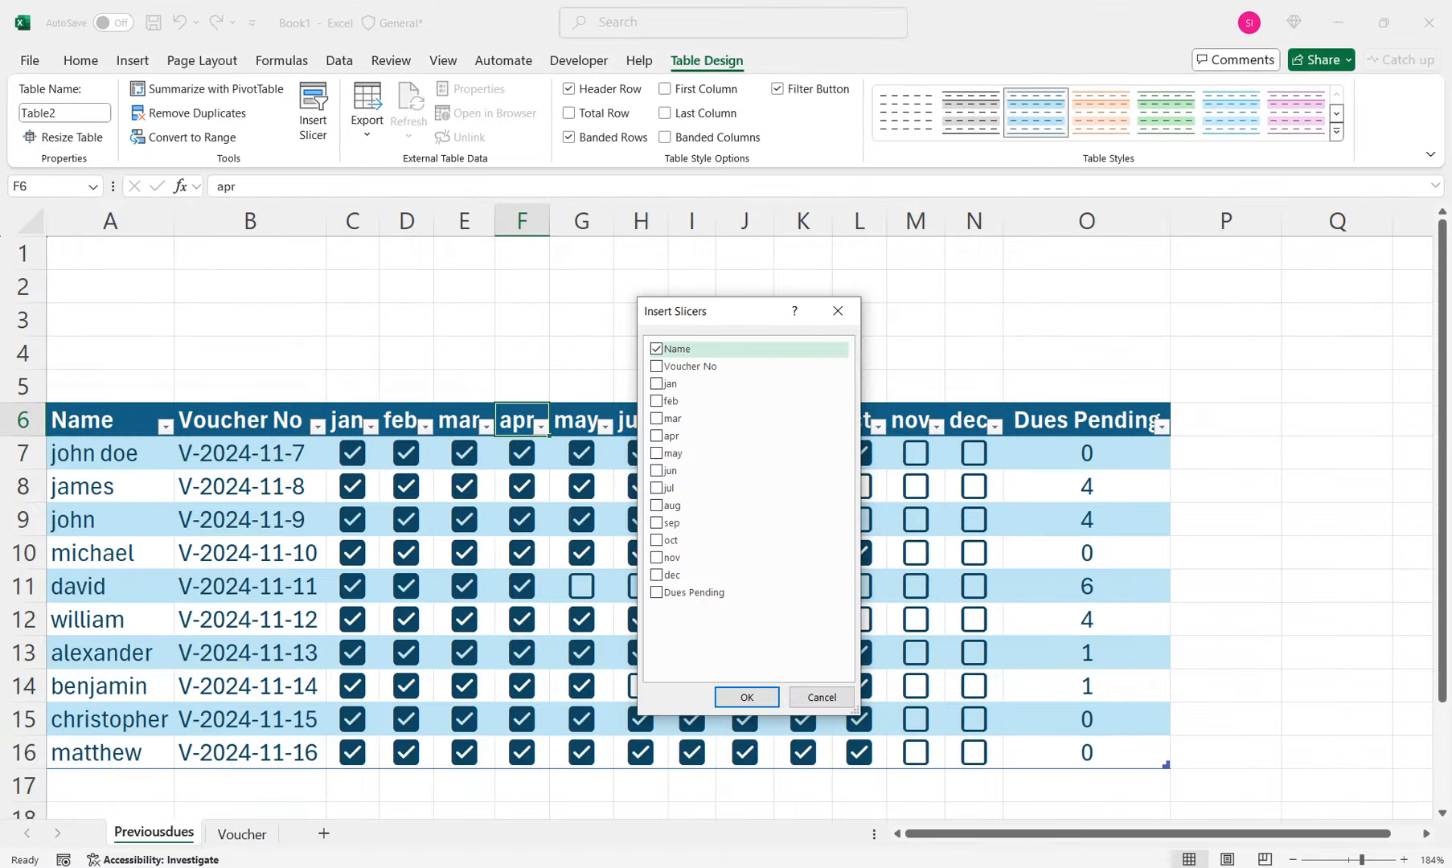
click(747, 697)
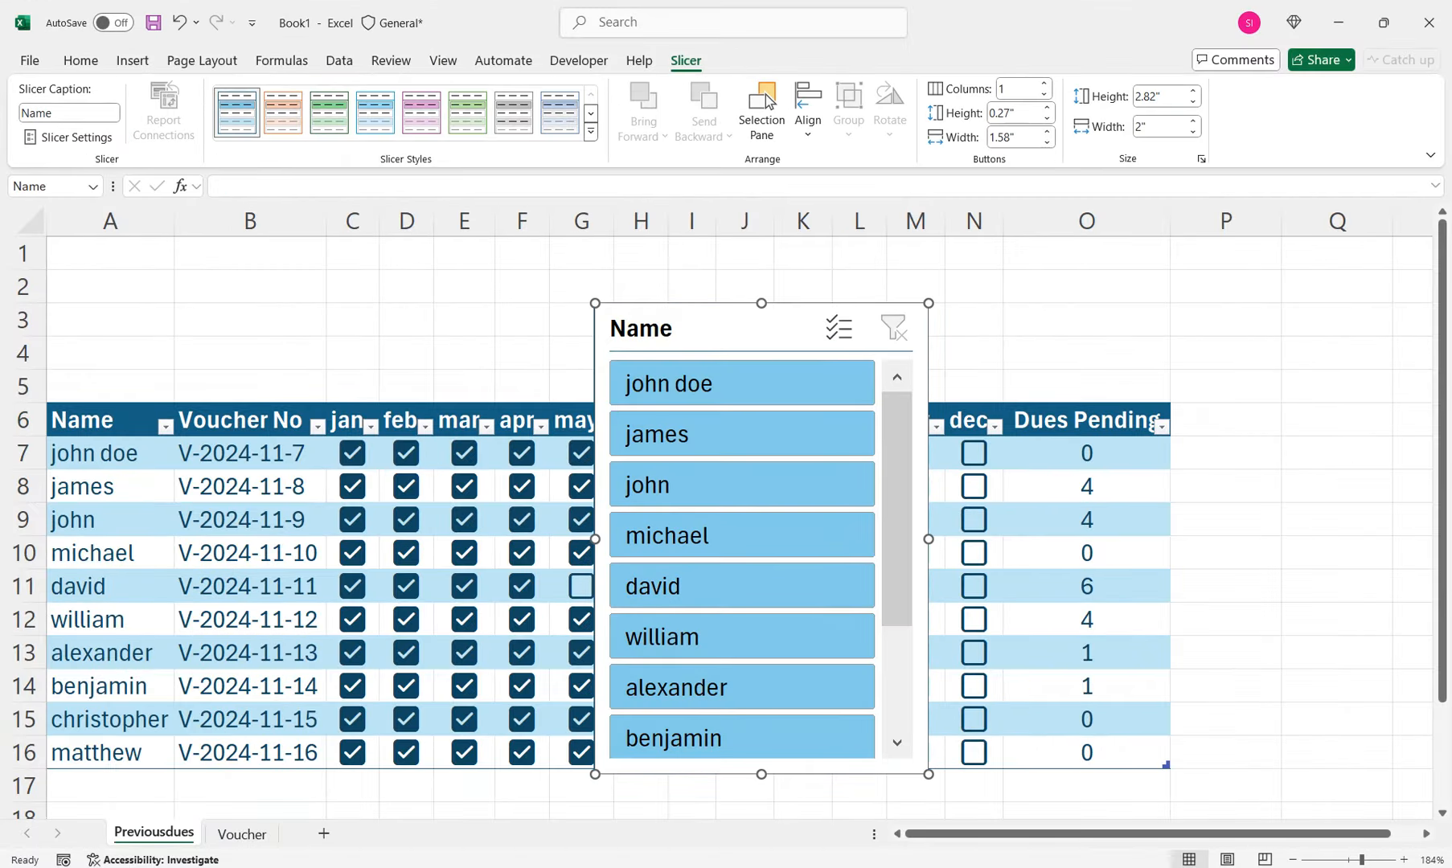
Fit the Name slicer above the table across columns A to O, about 6.74" wide and 1.04" high, with its buttons in 5 columns
drag(643, 323, 99, 270)
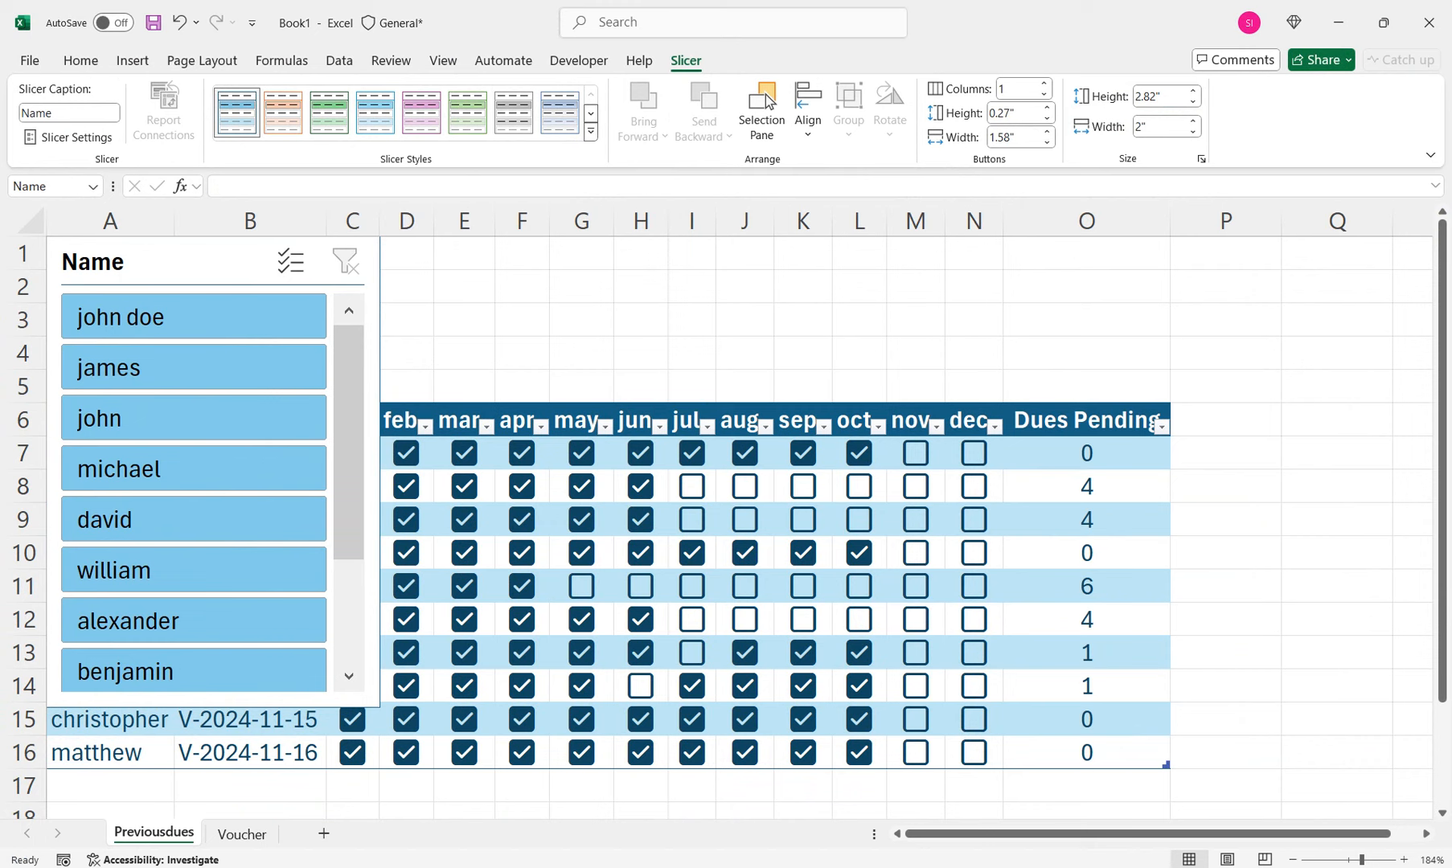
drag(381, 473, 1172, 473)
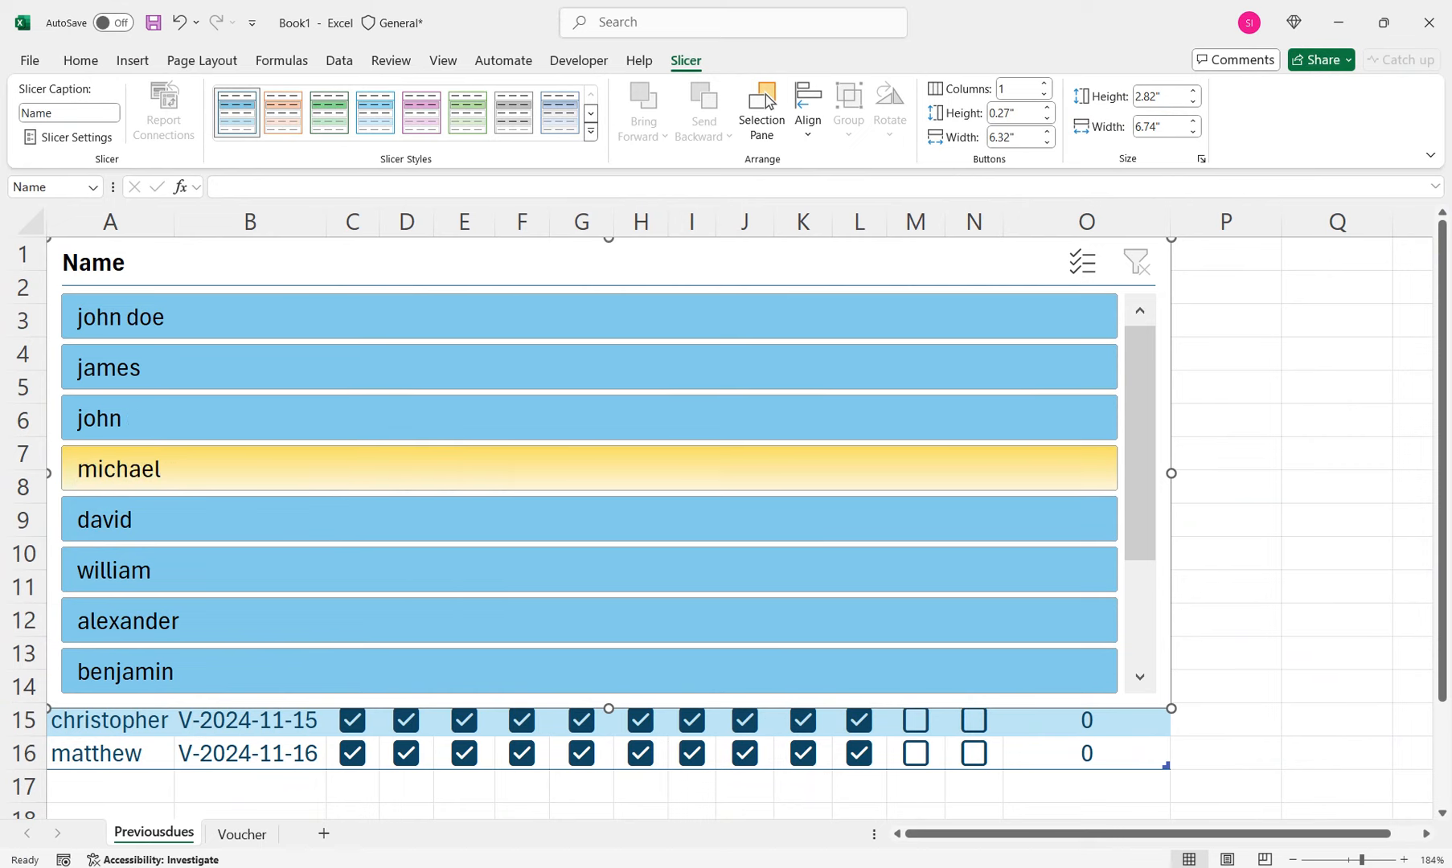
click(1045, 83)
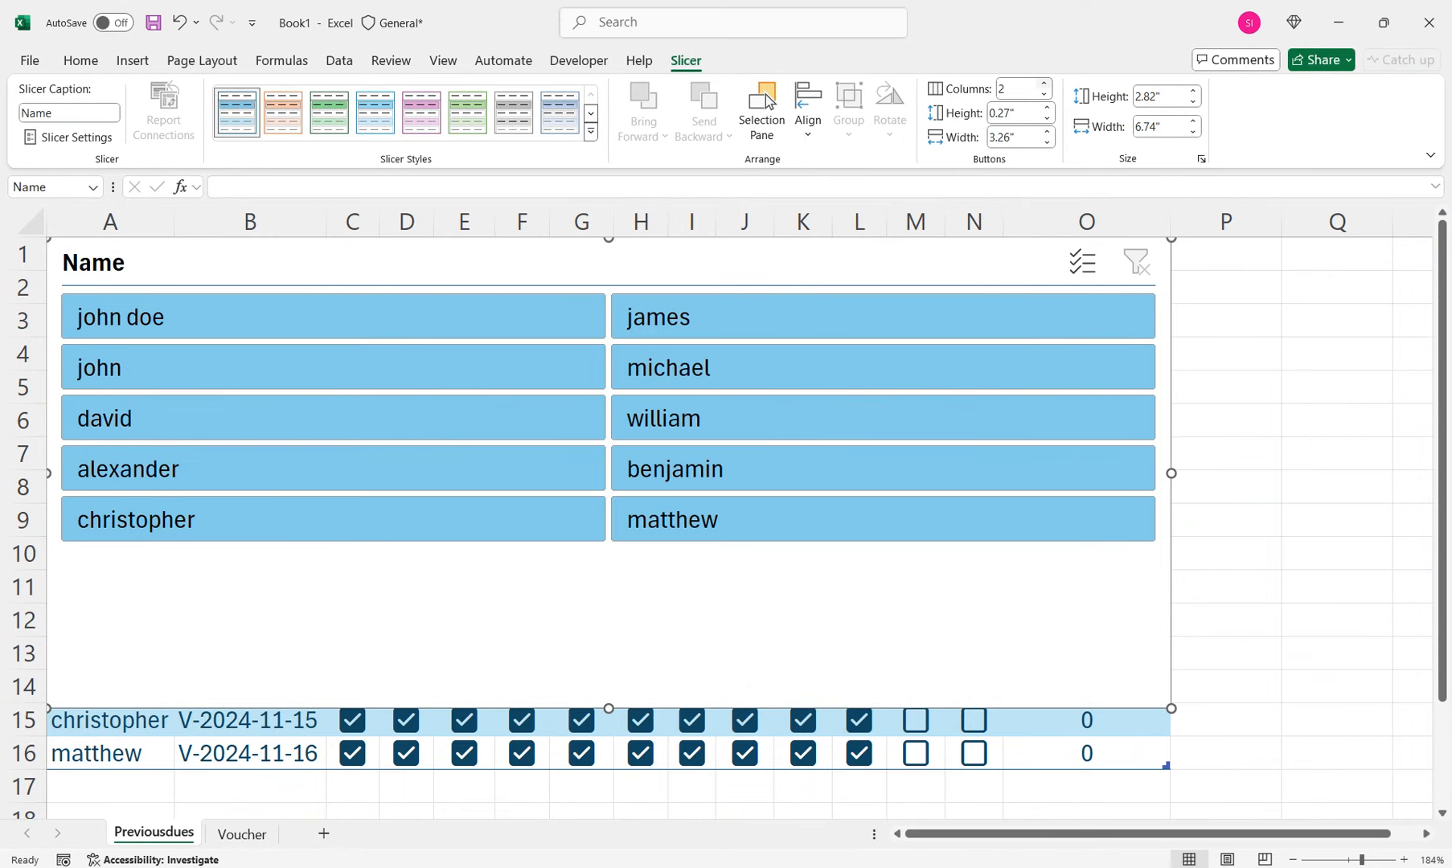
click(1045, 84)
click(1044, 84)
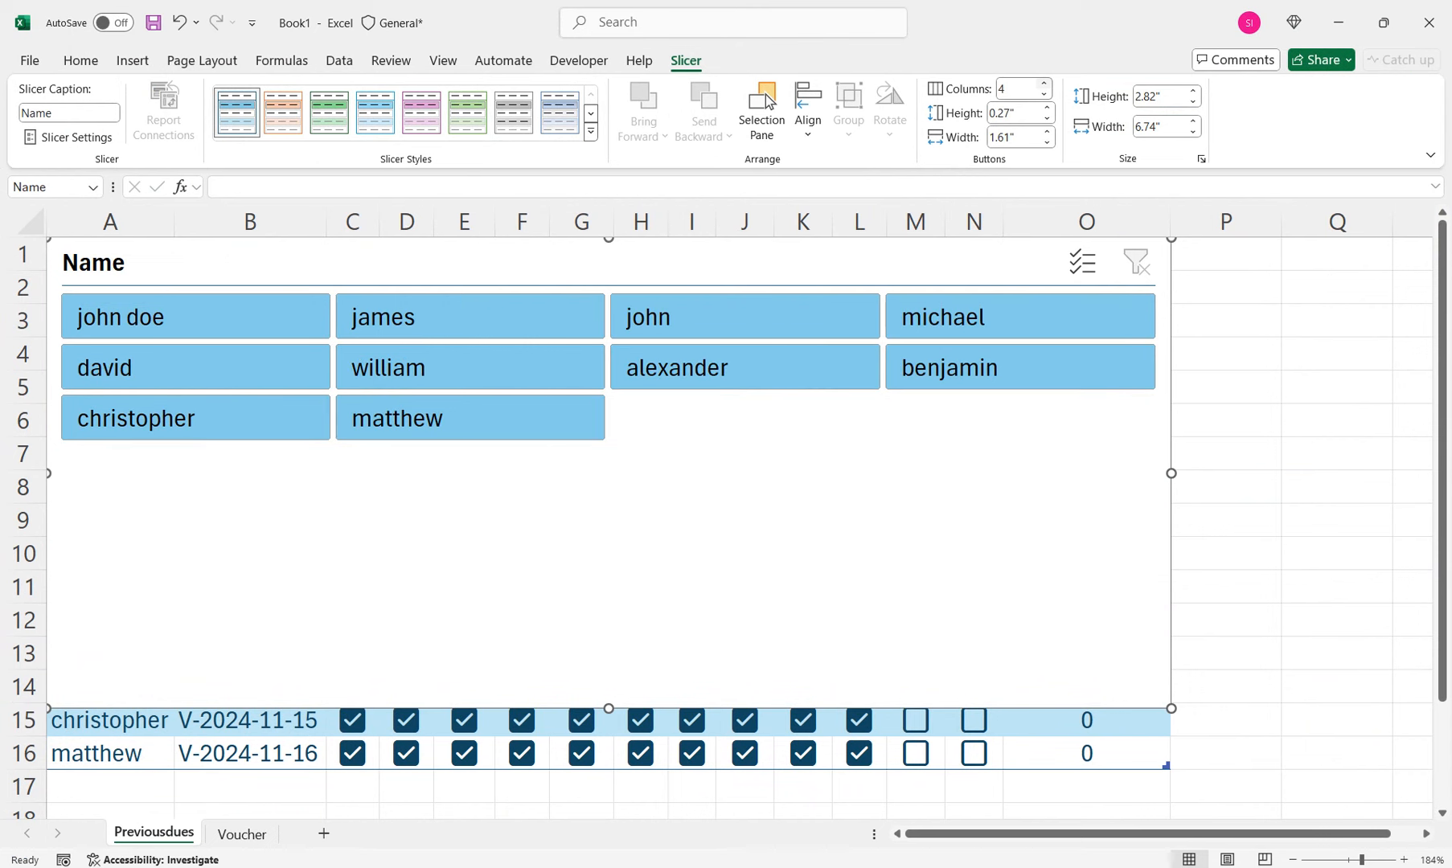
click(1044, 84)
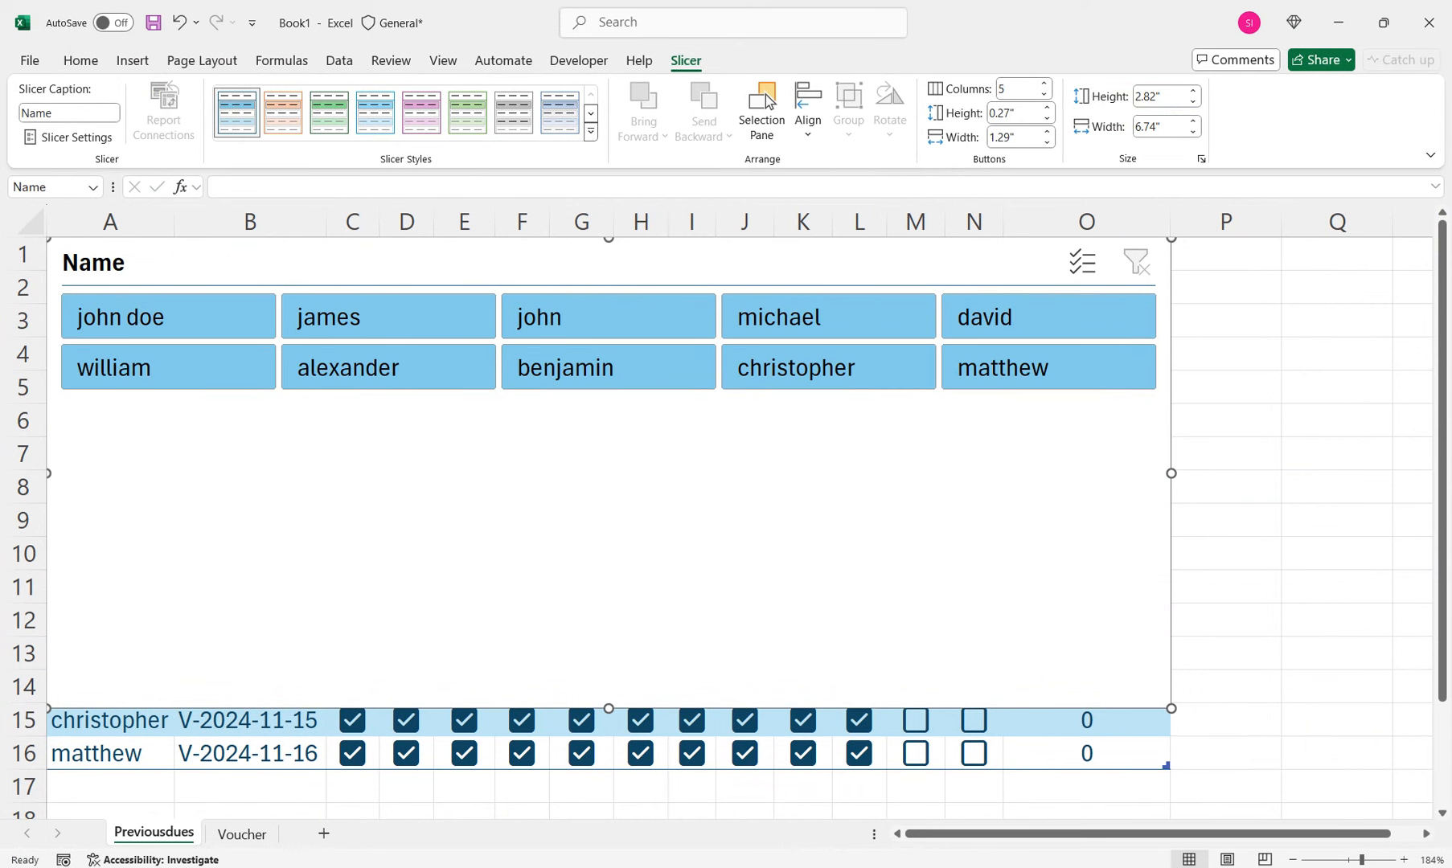
drag(609, 708, 608, 409)
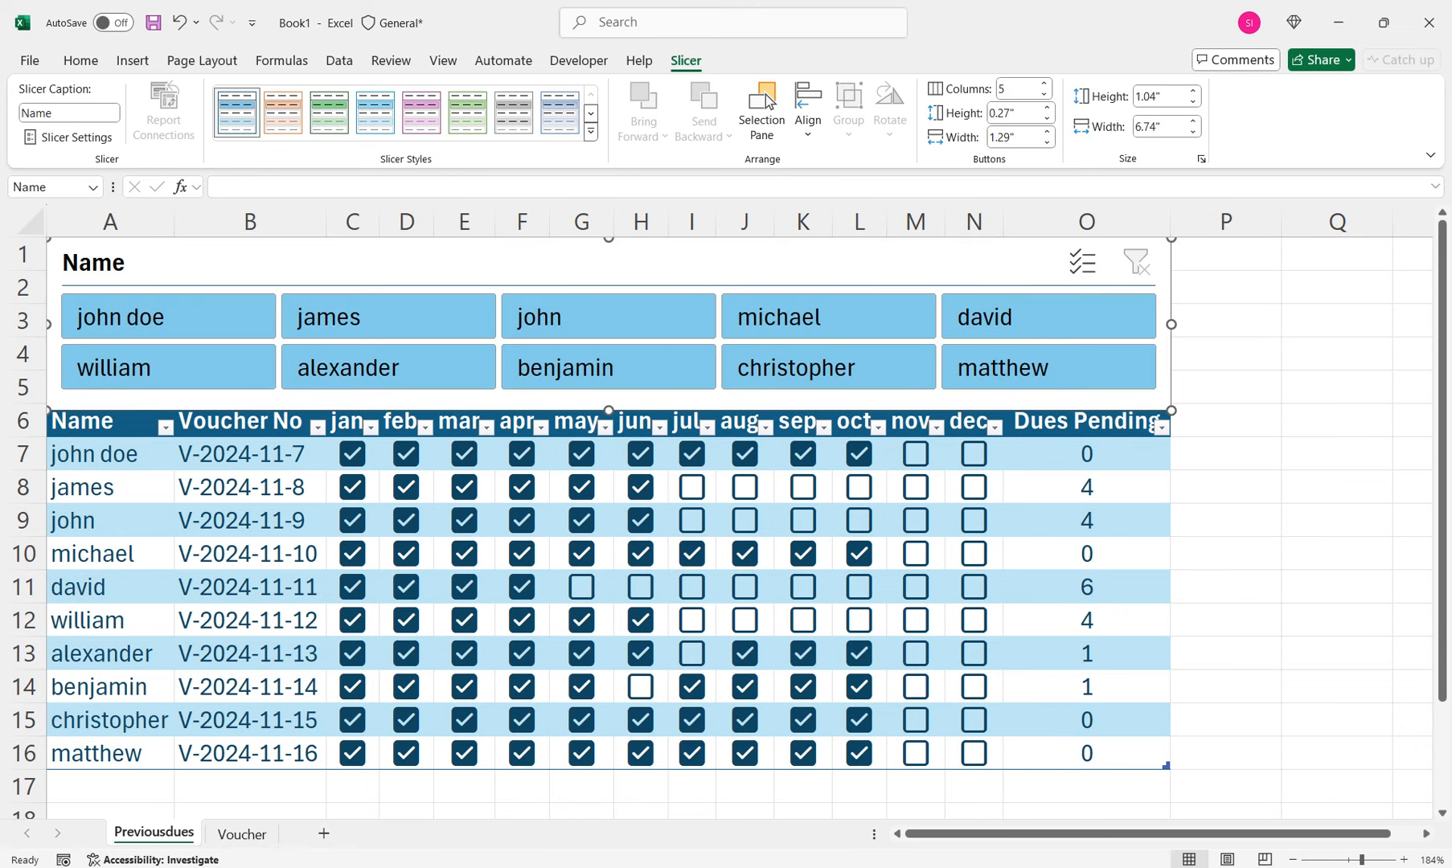
click(796, 523)
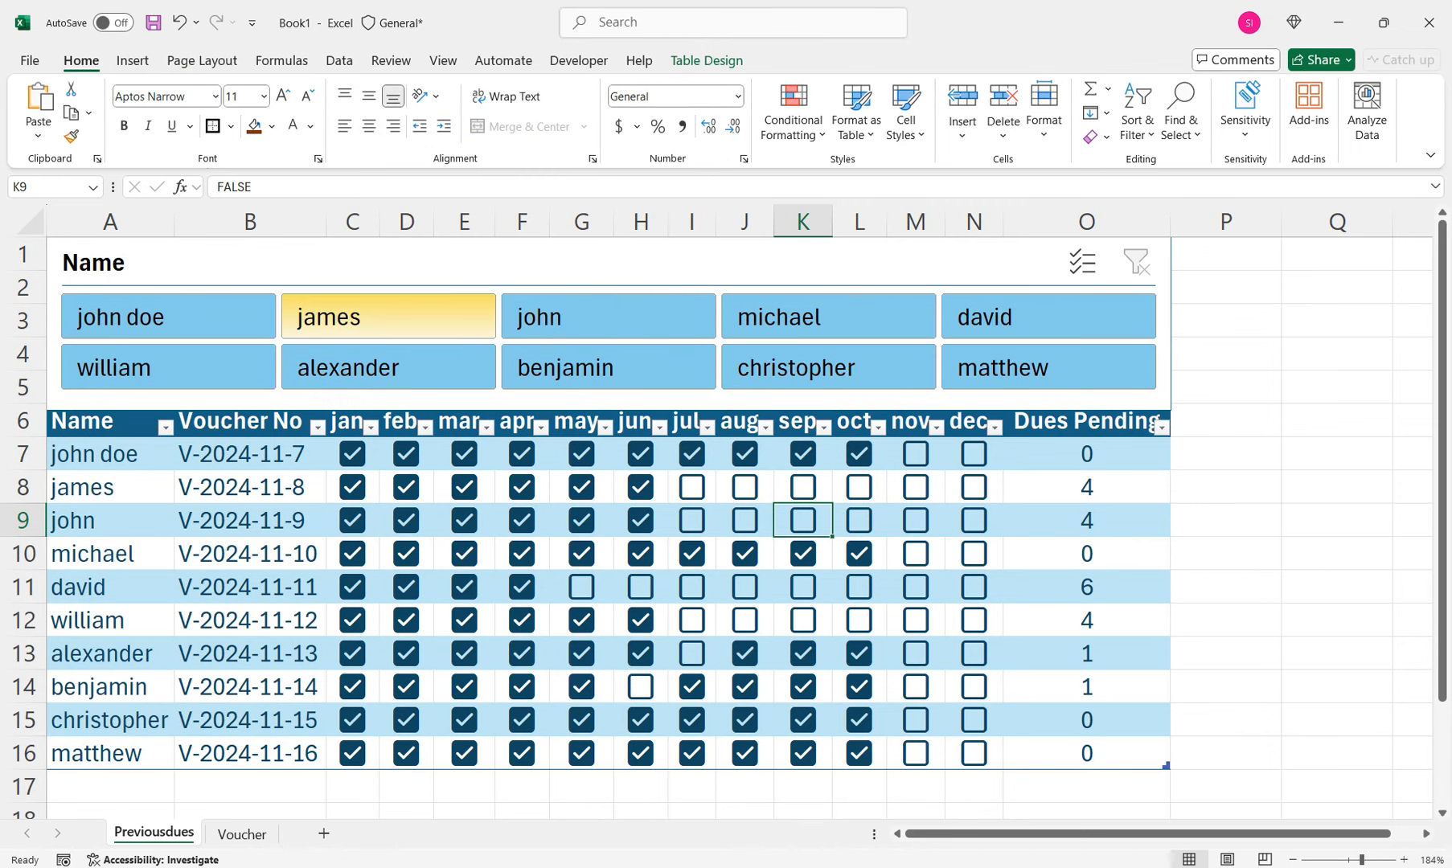
Isolate the row 8 student with the slicer to tick jul and aug, then clear the filter and check the Voucher sheet
click(388, 316)
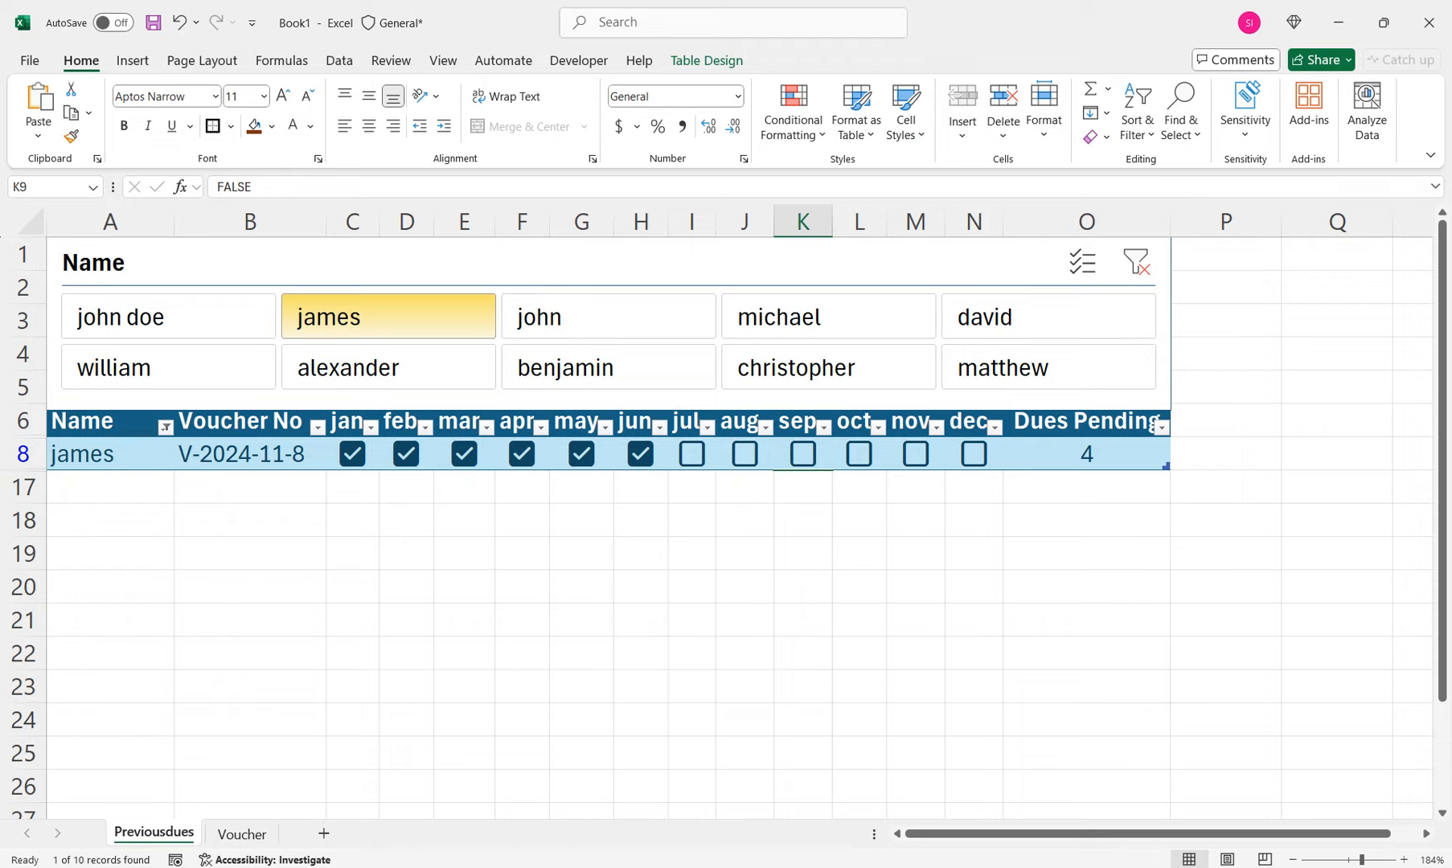
click(1384, 421)
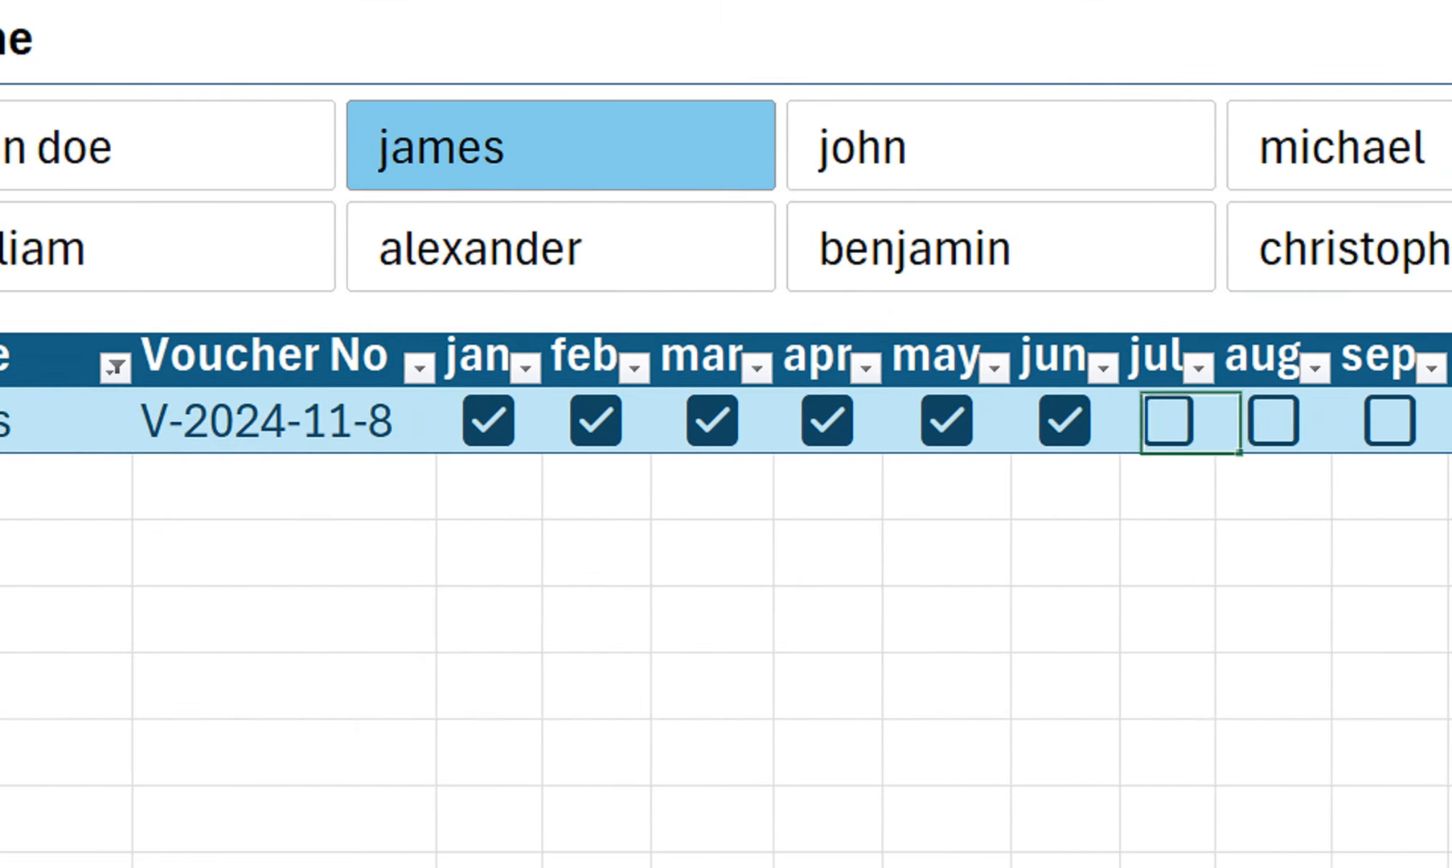
click(1125, 421)
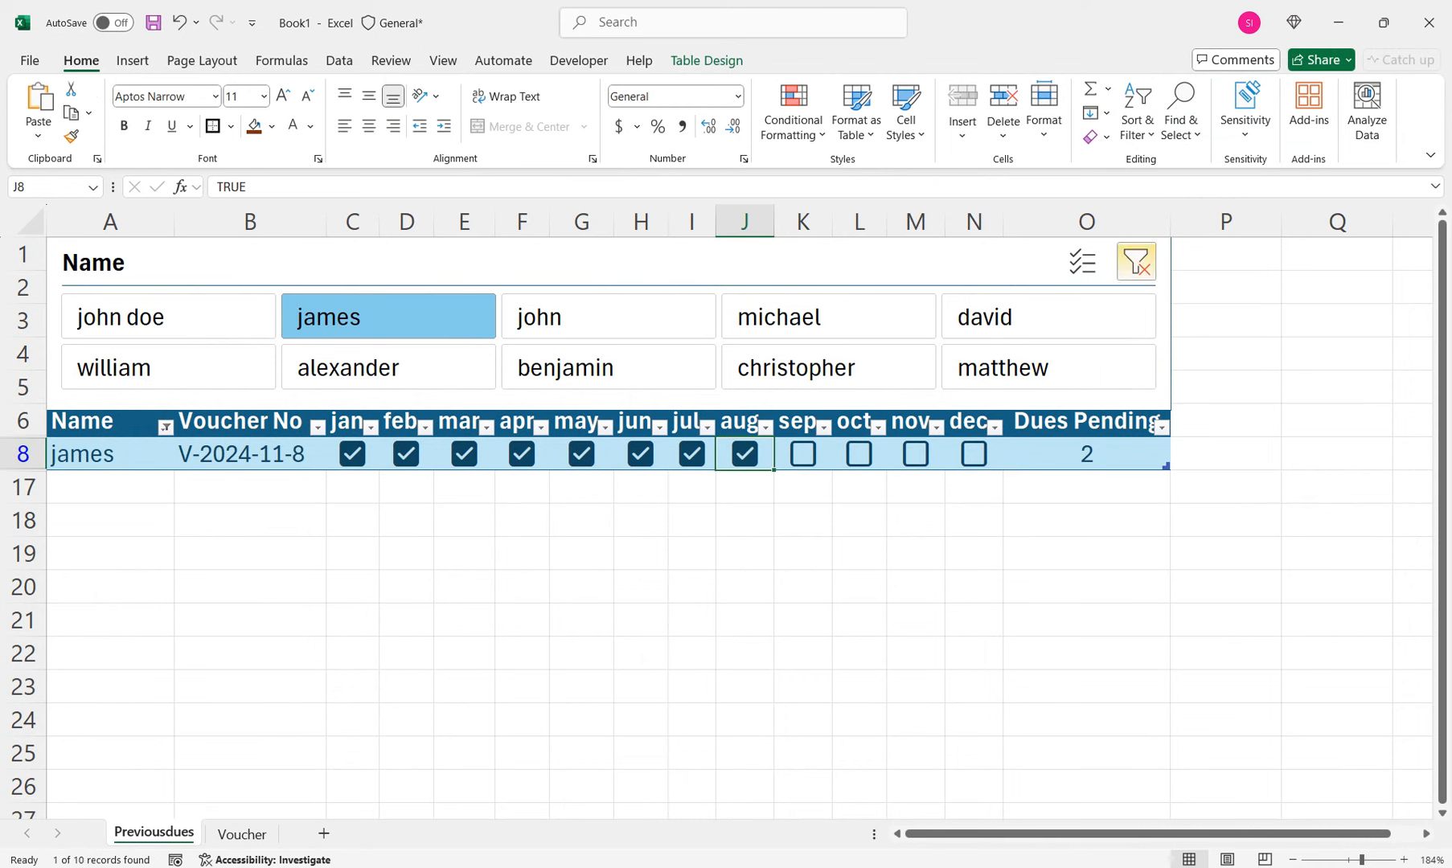
click(1210, 36)
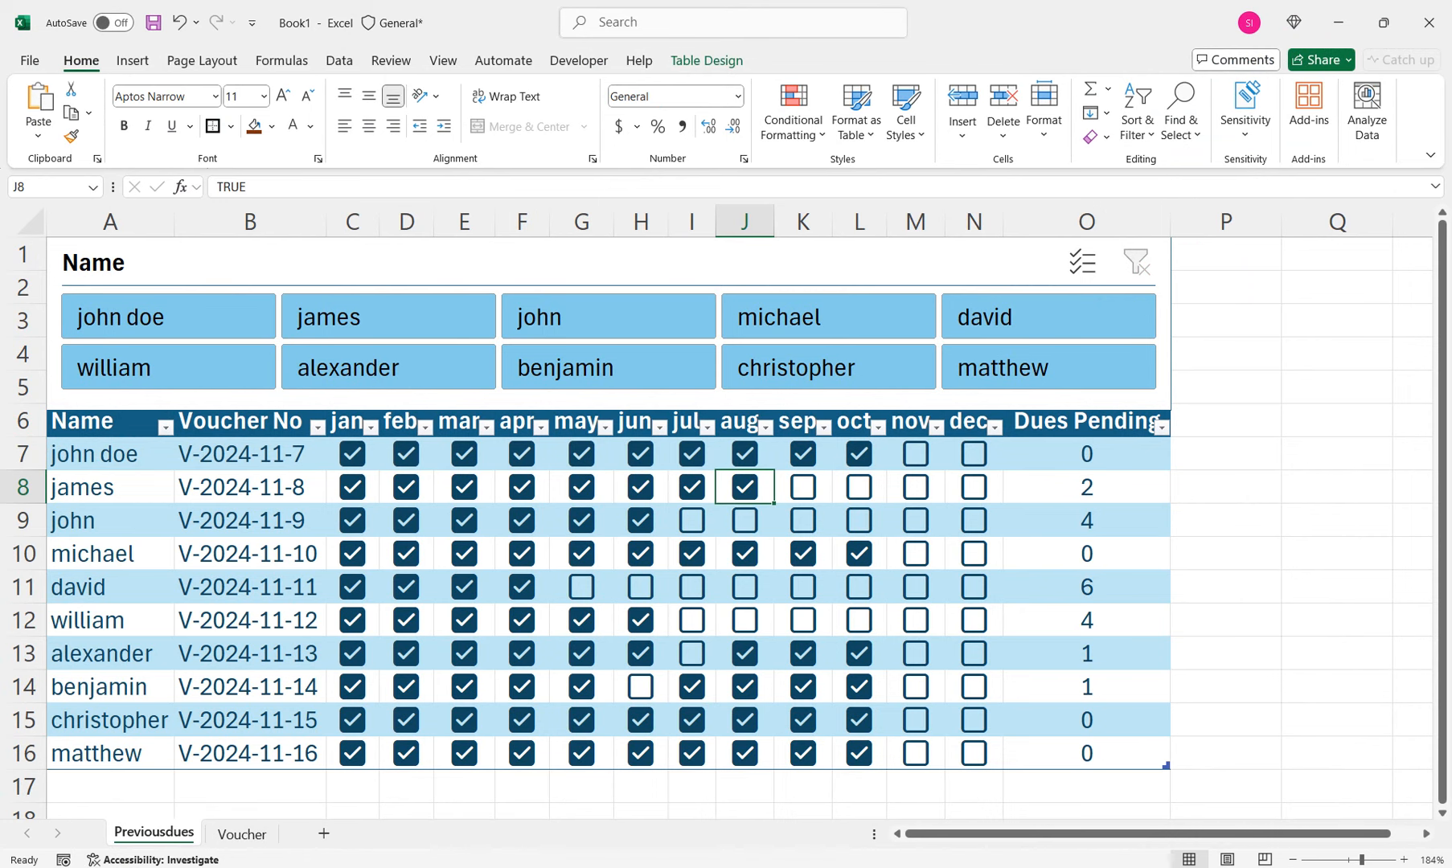
click(241, 834)
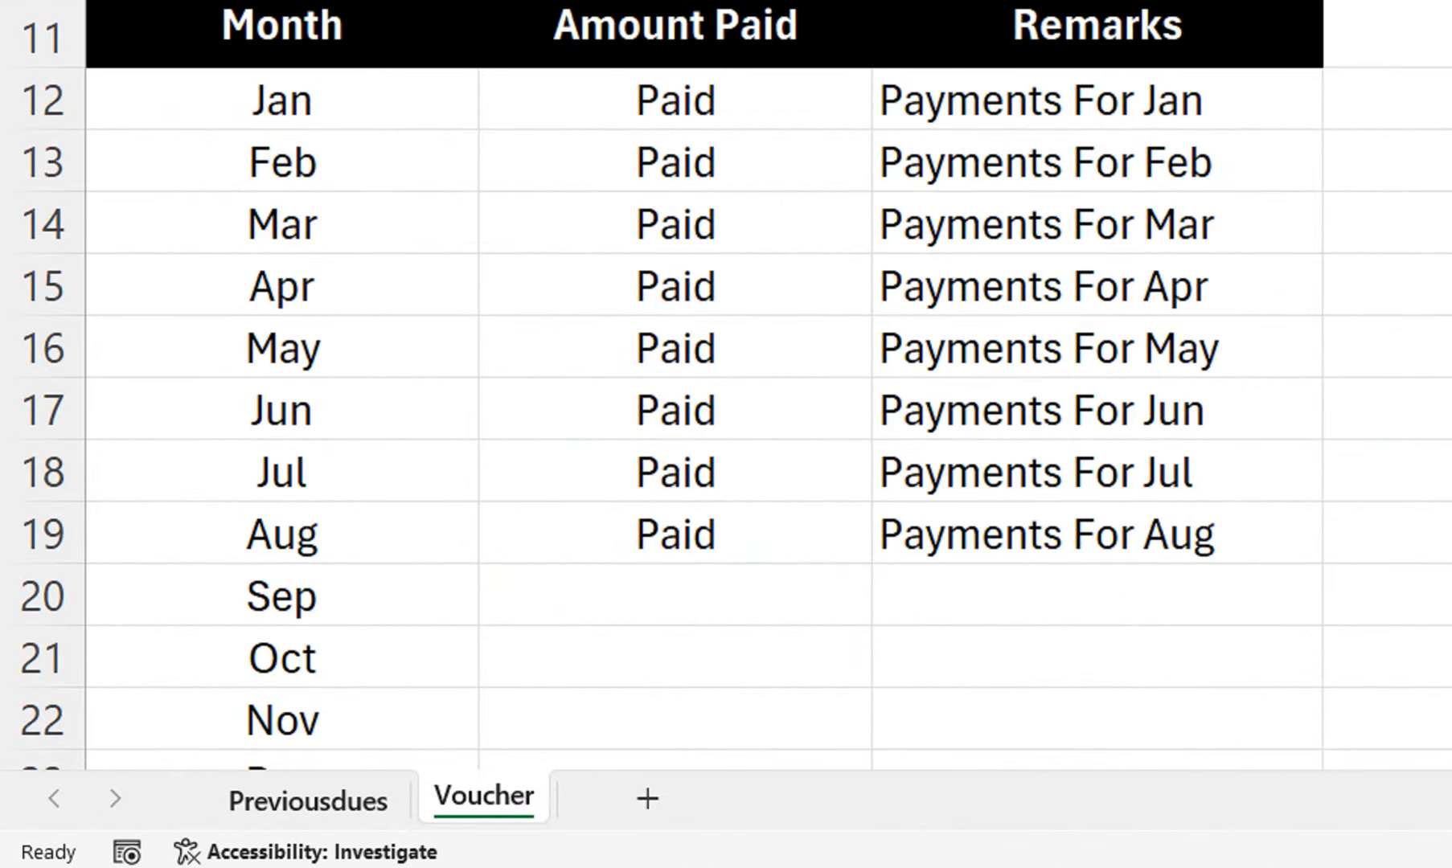
Tick sep and oct for the row 8 student on Previousdues using the slicer, clear the filter, and review the voucher's month list
click(306, 801)
click(663, 211)
click(1277, 486)
click(1391, 486)
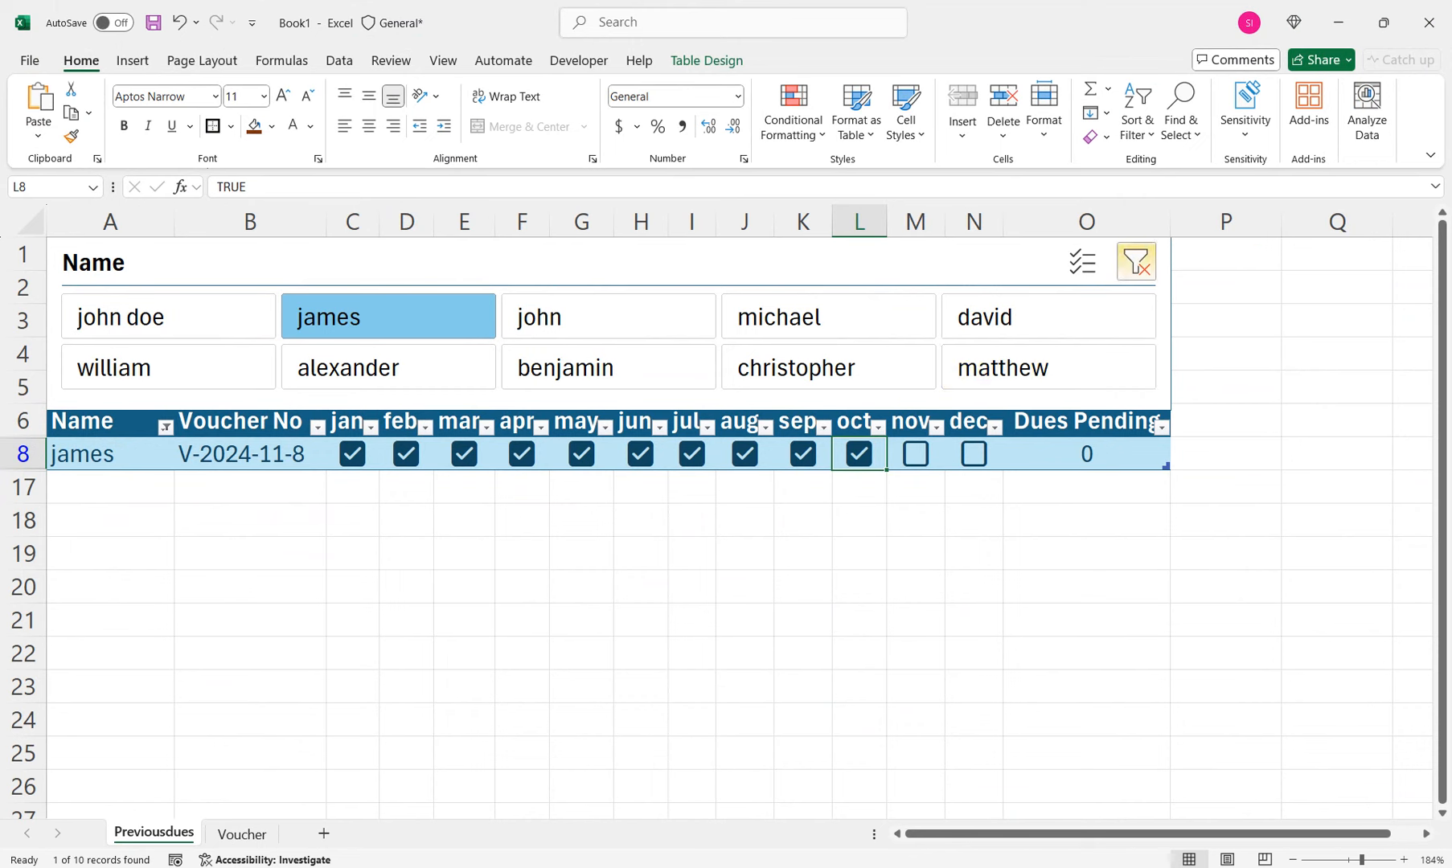
click(1173, 252)
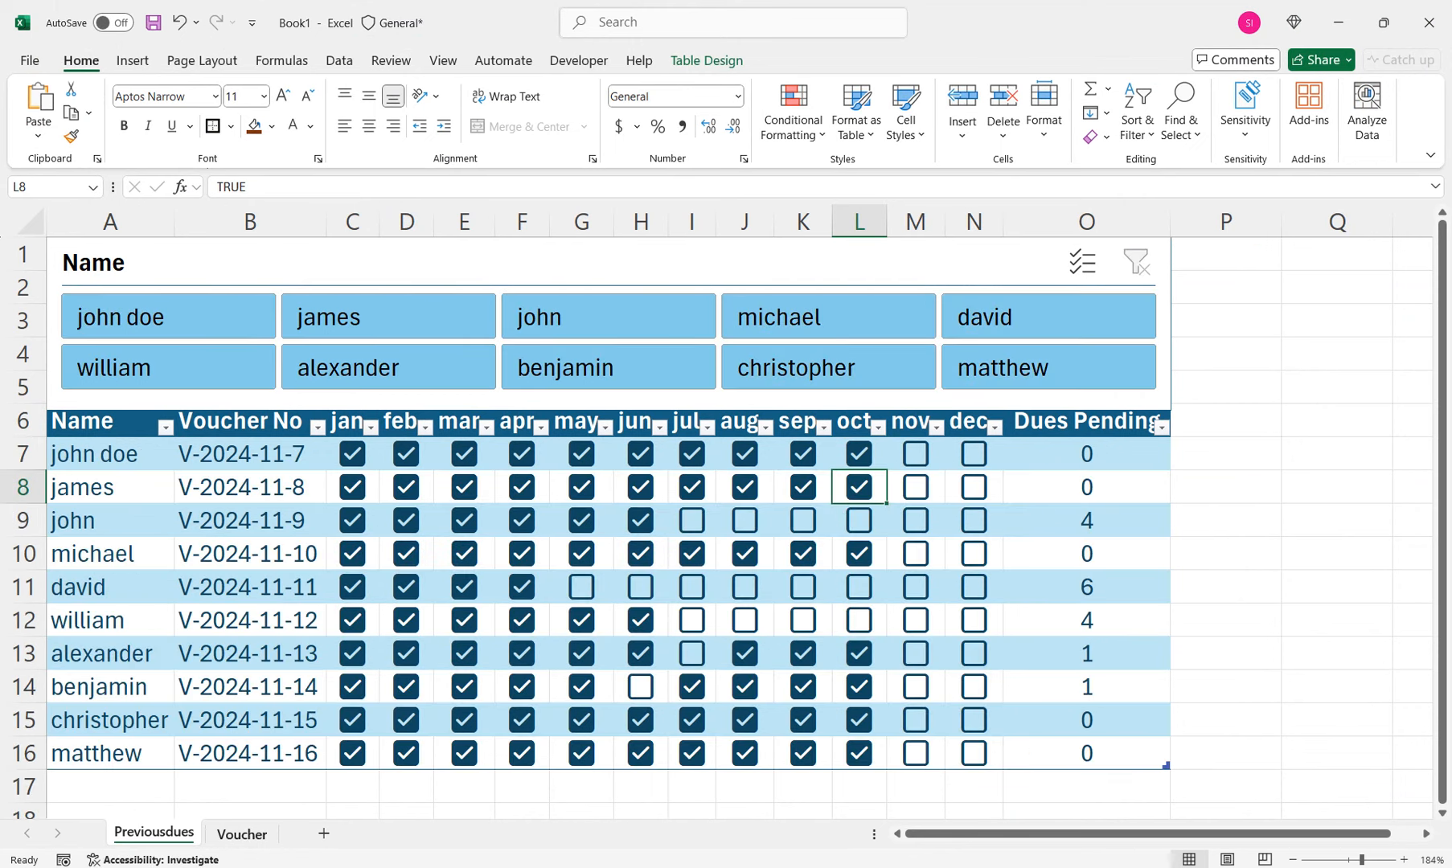
click(242, 834)
drag(815, 700, 815, 764)
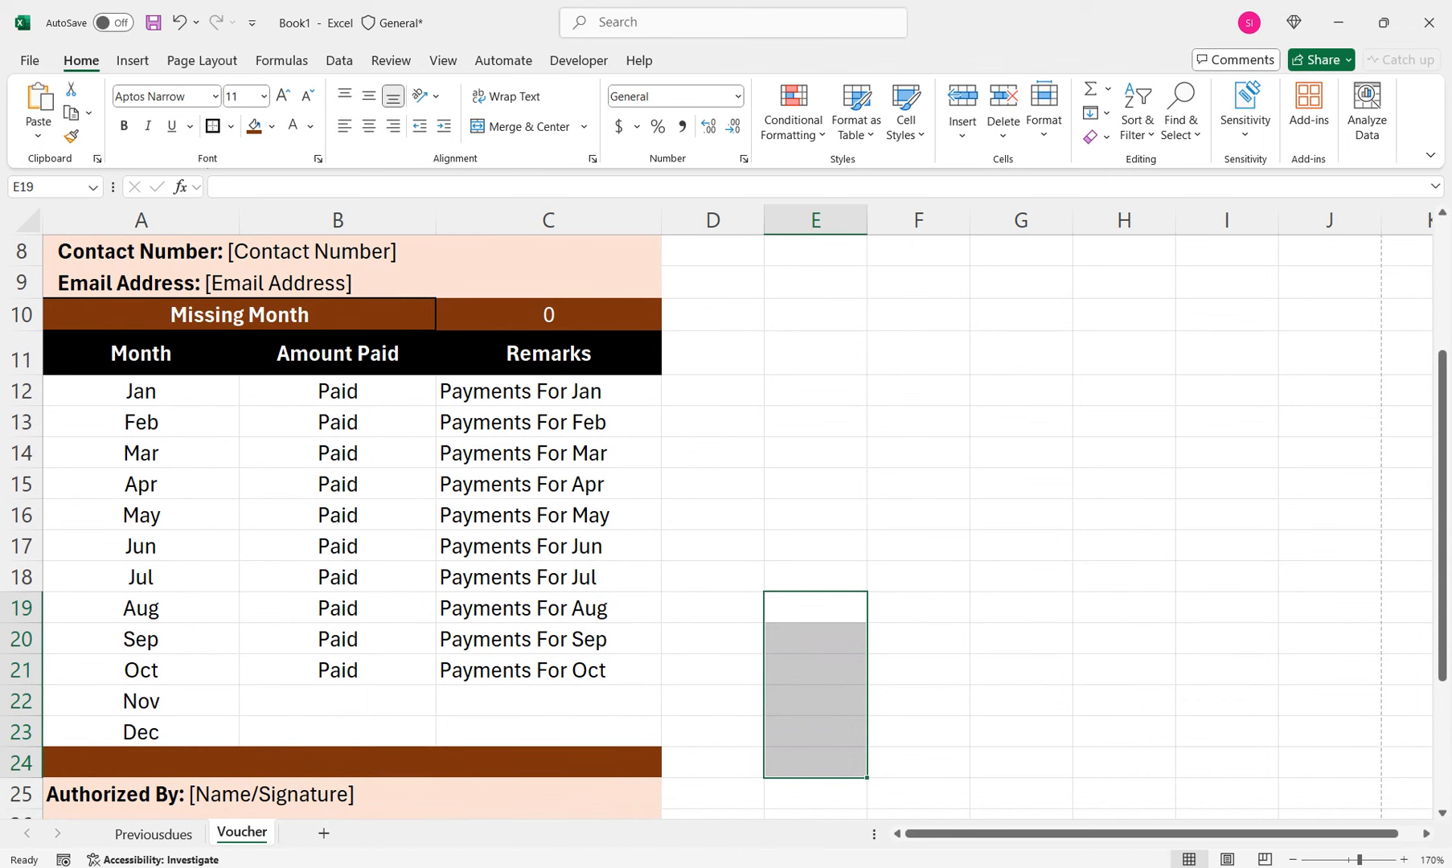
Choose the student listed in row 9 of Previousdues as the voucher's Student Name in B6 and review the paid months
click(154, 834)
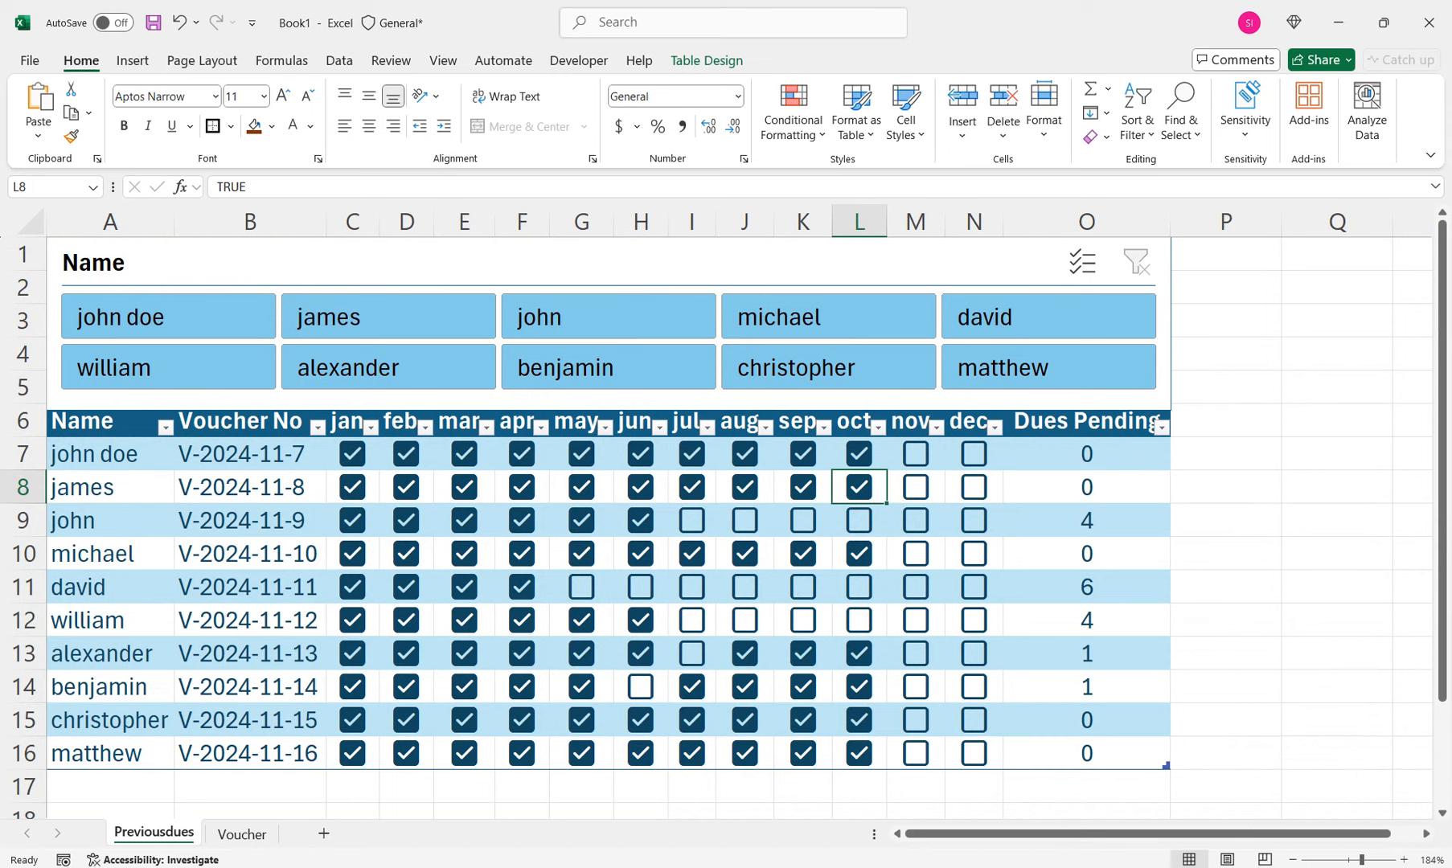
click(242, 834)
scroll(724, 499, up, 3)
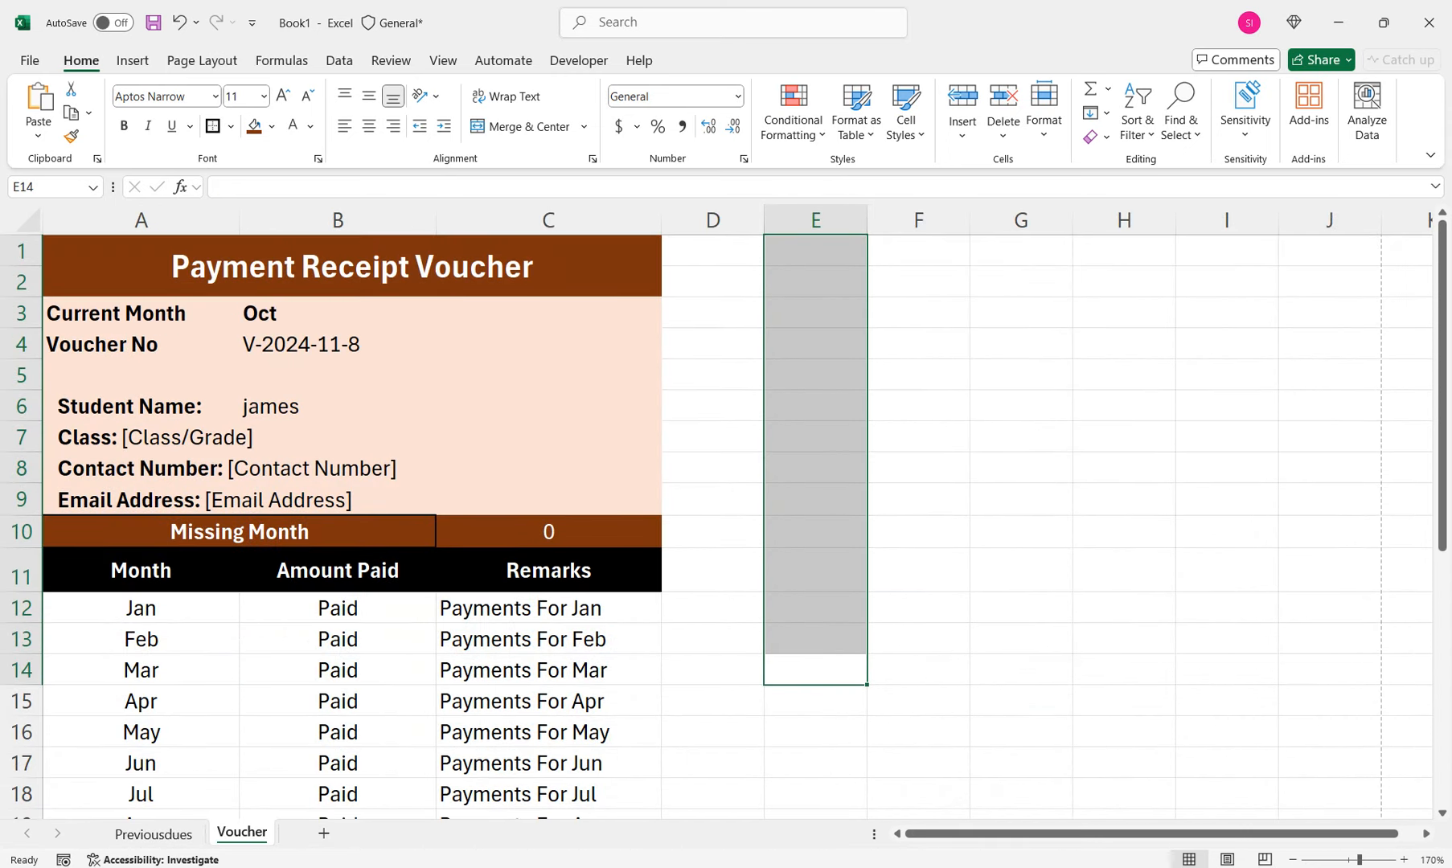
click(338, 406)
key(alt+Down)
key(Down)
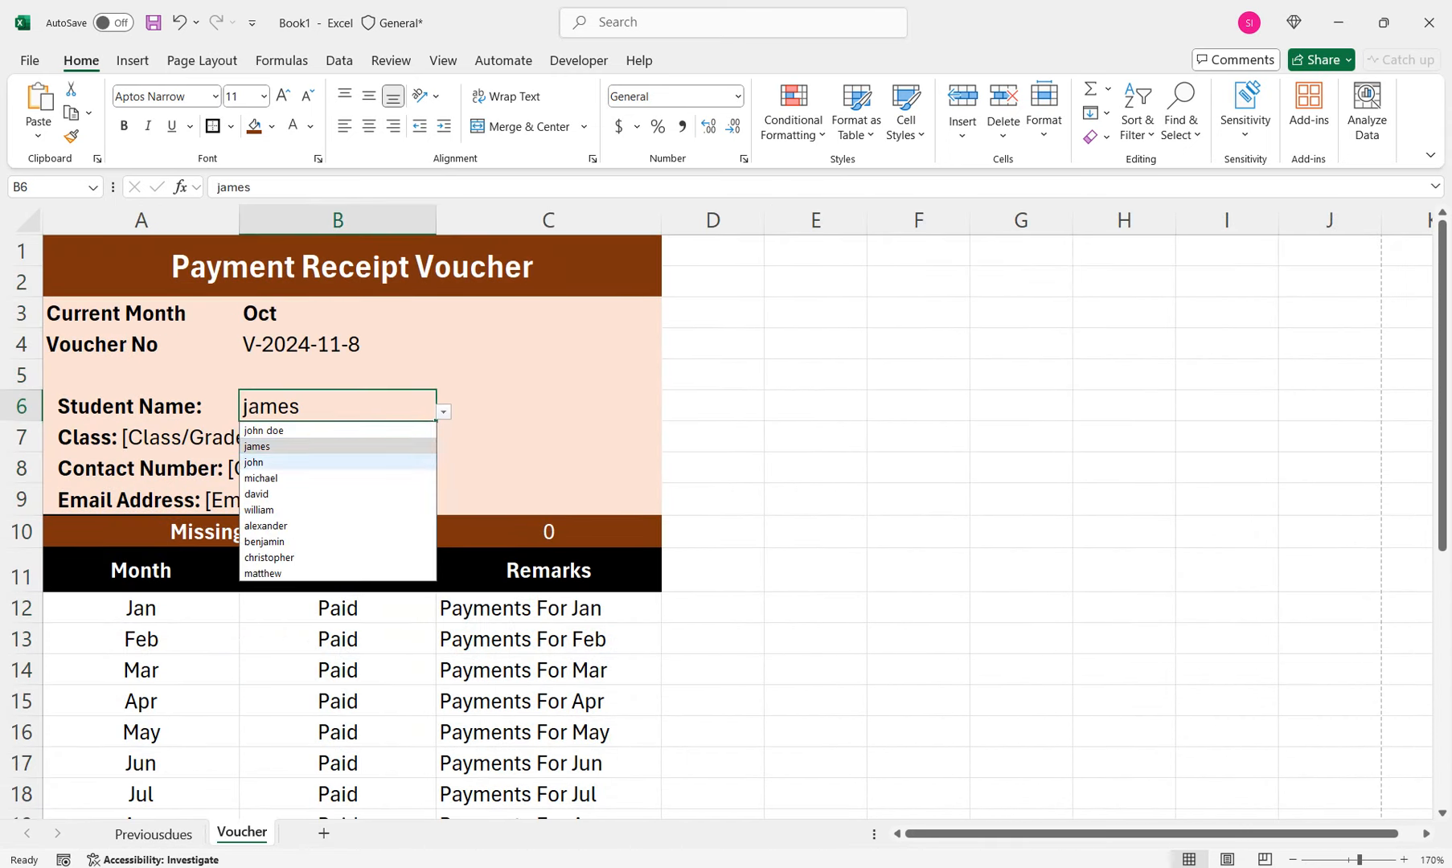
key(Return)
drag(815, 639, 816, 764)
click(141, 577)
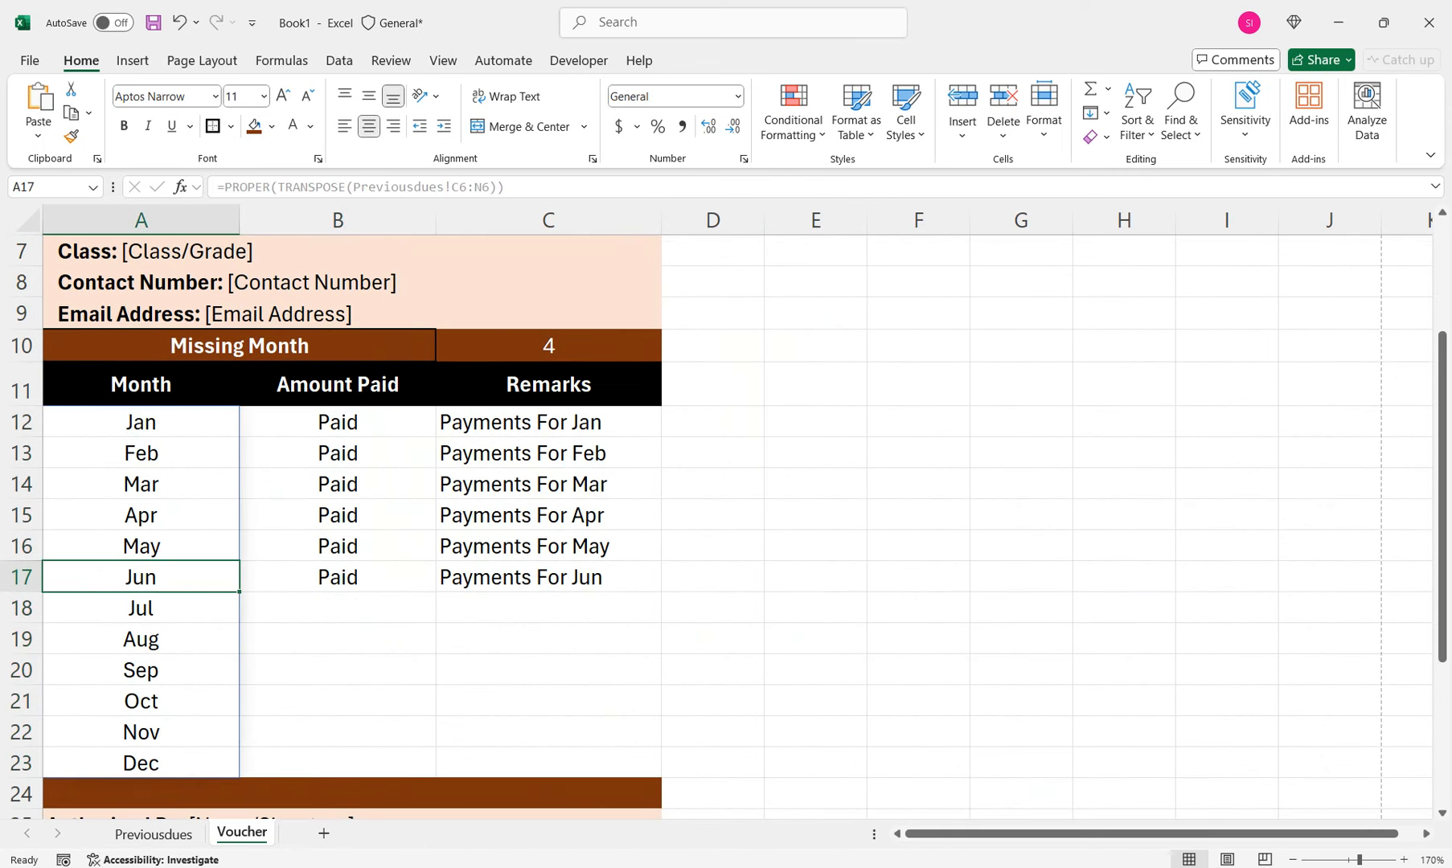
Filter Previousdues to the row 9 student with the slicer, tick jul through oct, and clear the filter
click(153, 834)
click(609, 316)
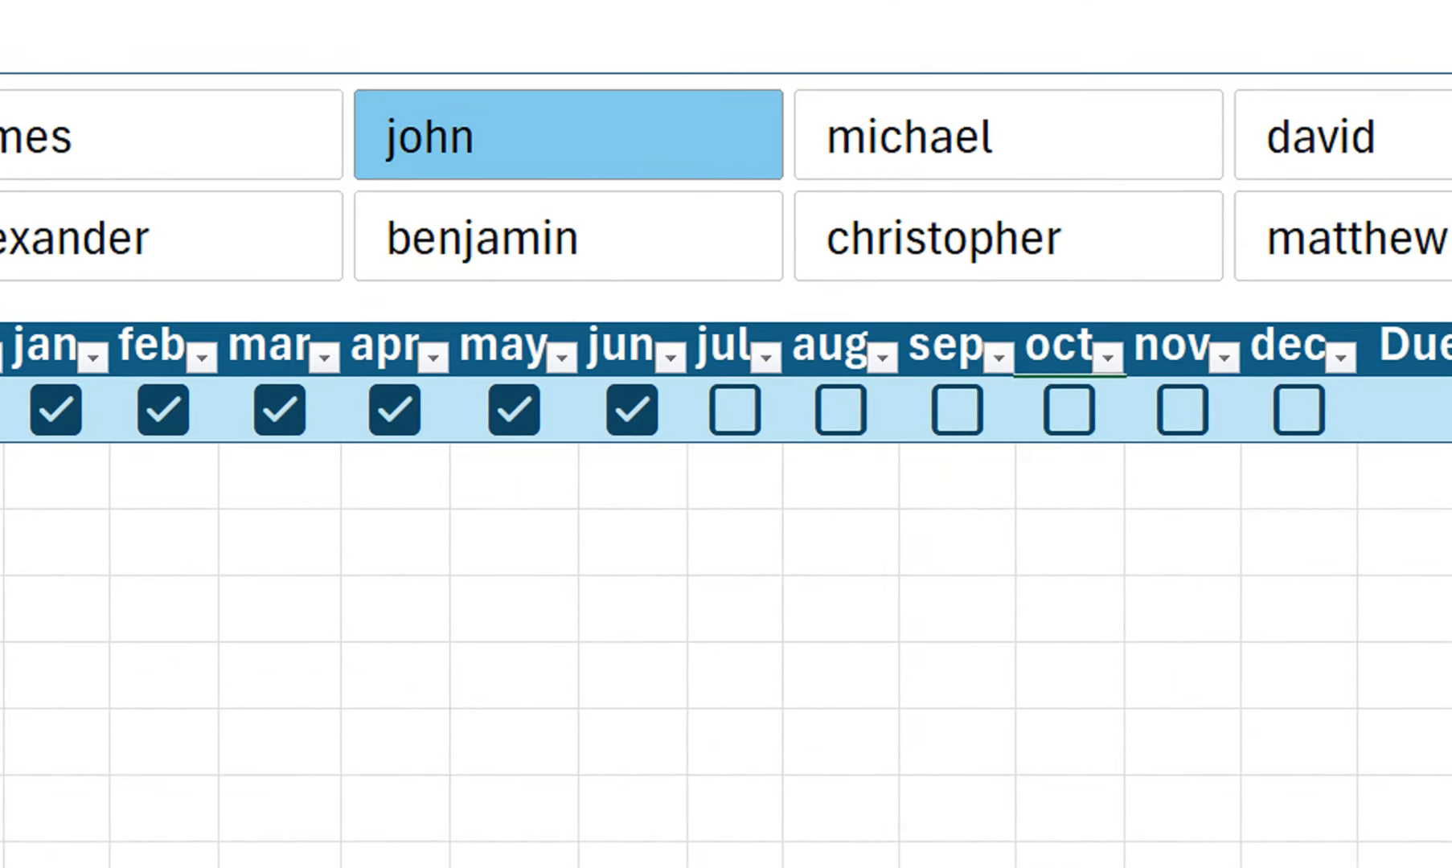
click(692, 455)
click(745, 454)
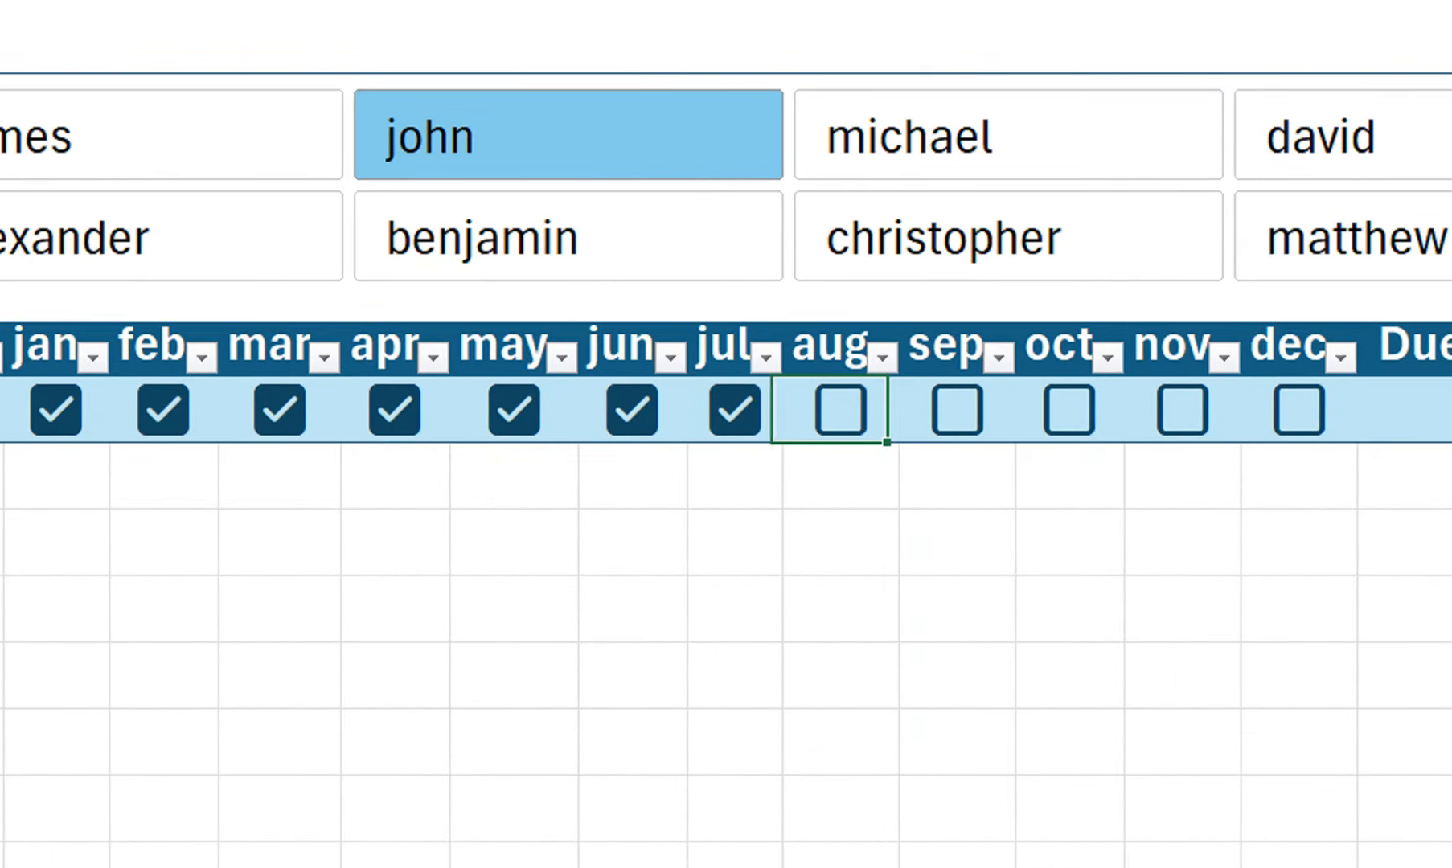
click(802, 455)
click(956, 410)
click(1068, 410)
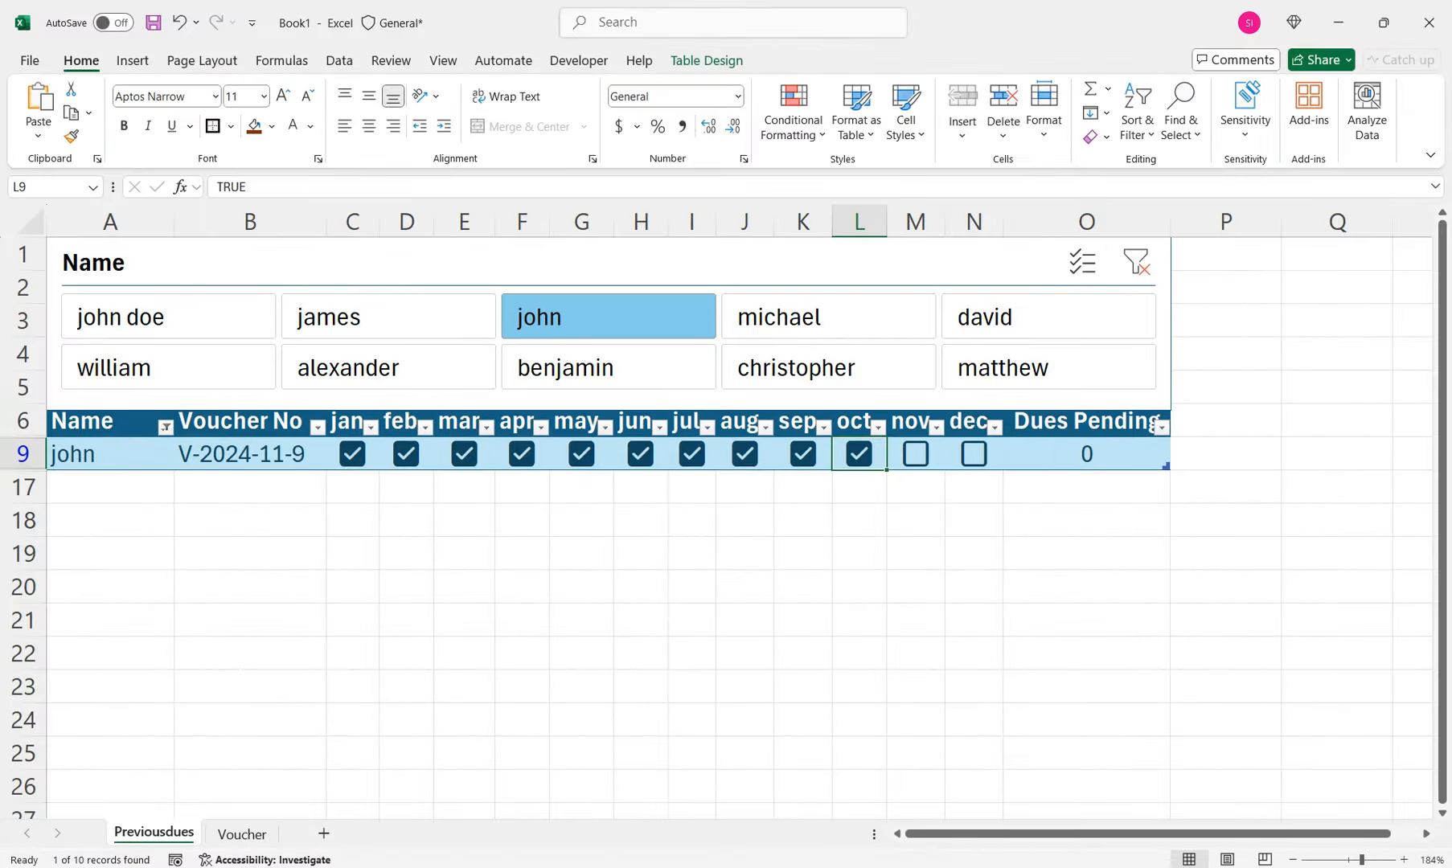
click(1136, 261)
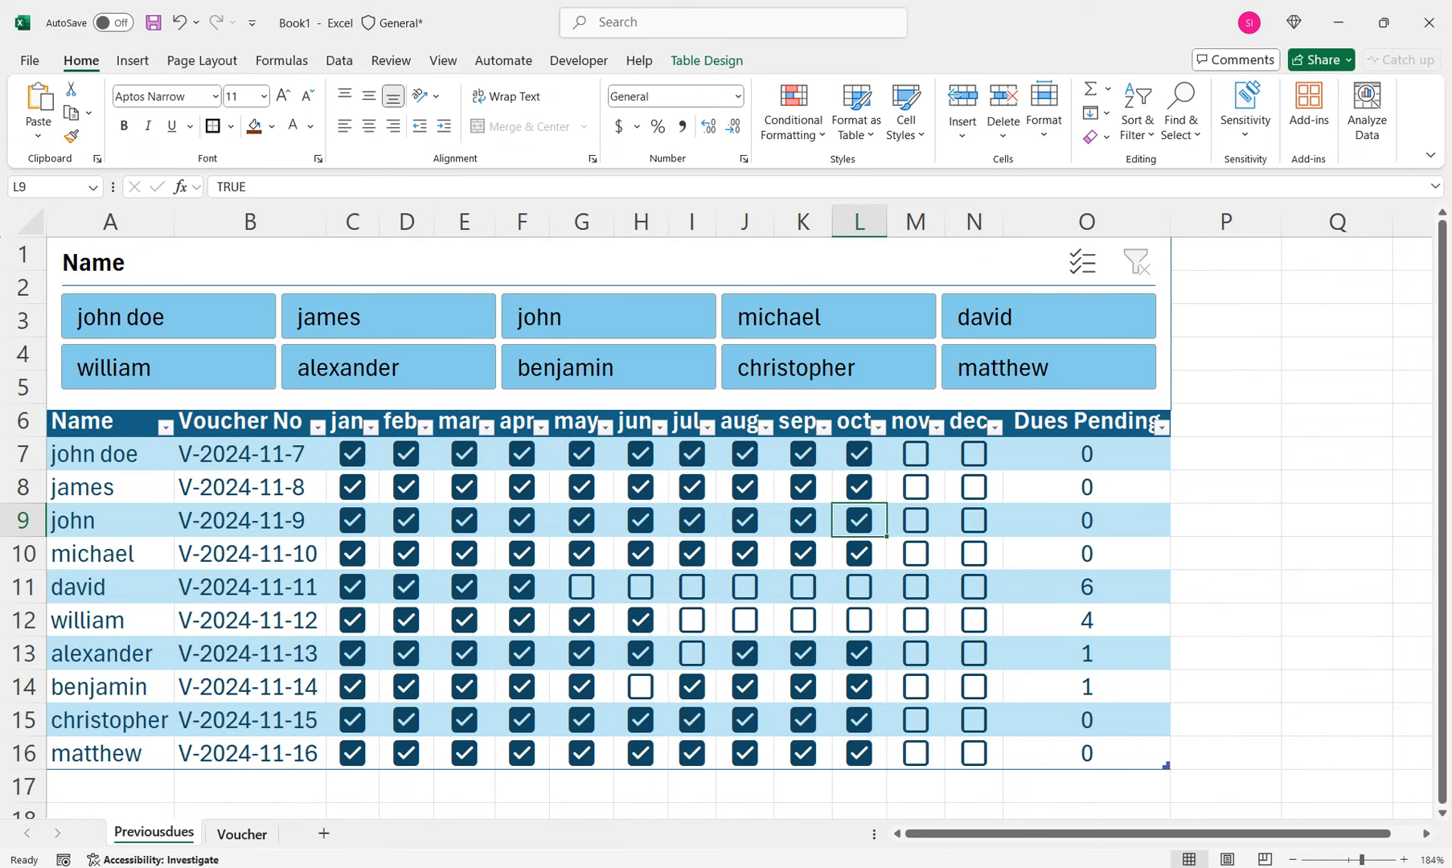
Review the Voucher sheet's paid months and header details for the student listed in row 9 of Previousdues
click(241, 835)
click(338, 702)
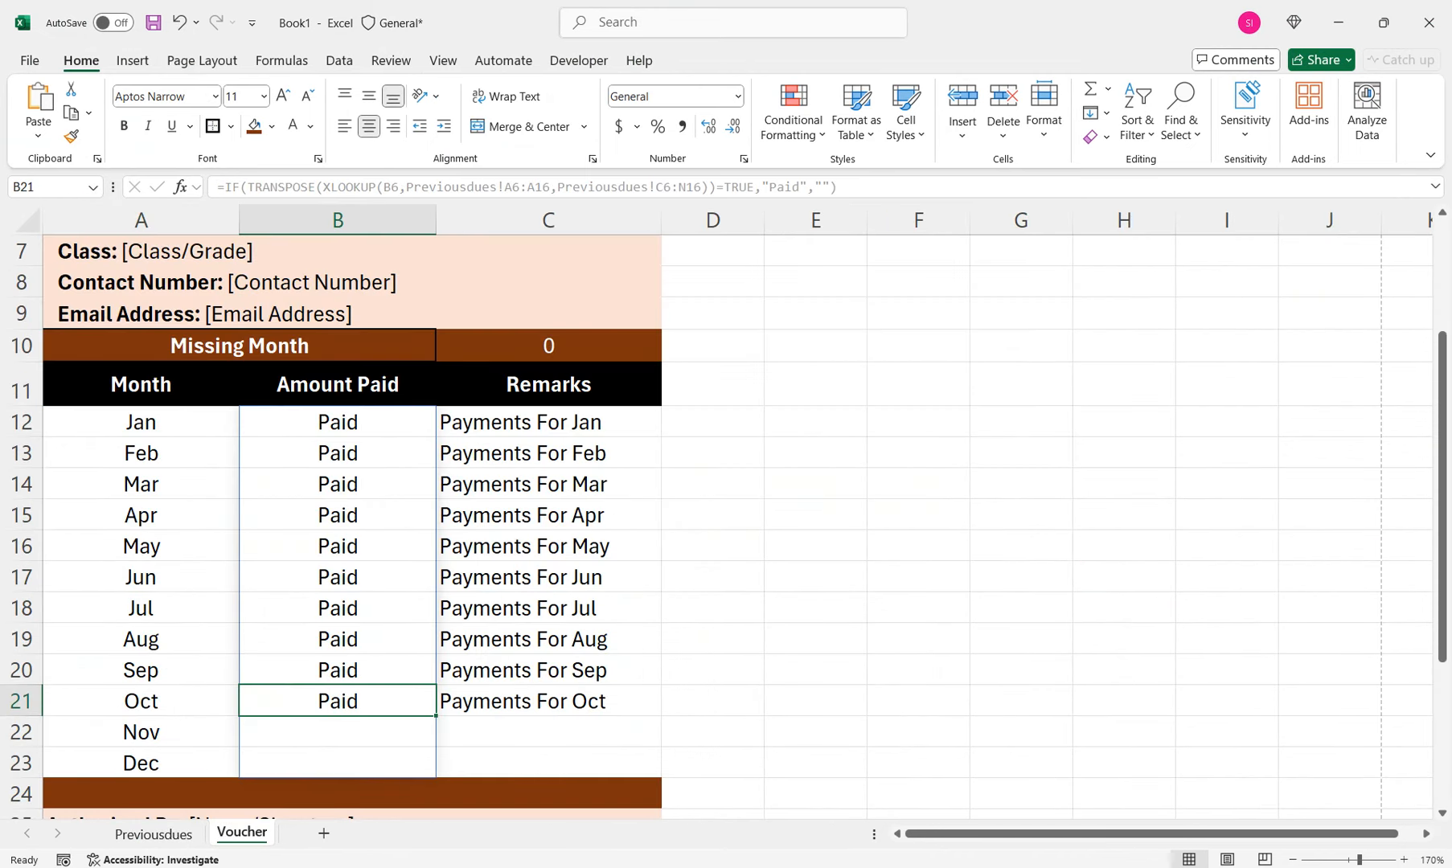
drag(815, 422, 815, 234)
click(337, 437)
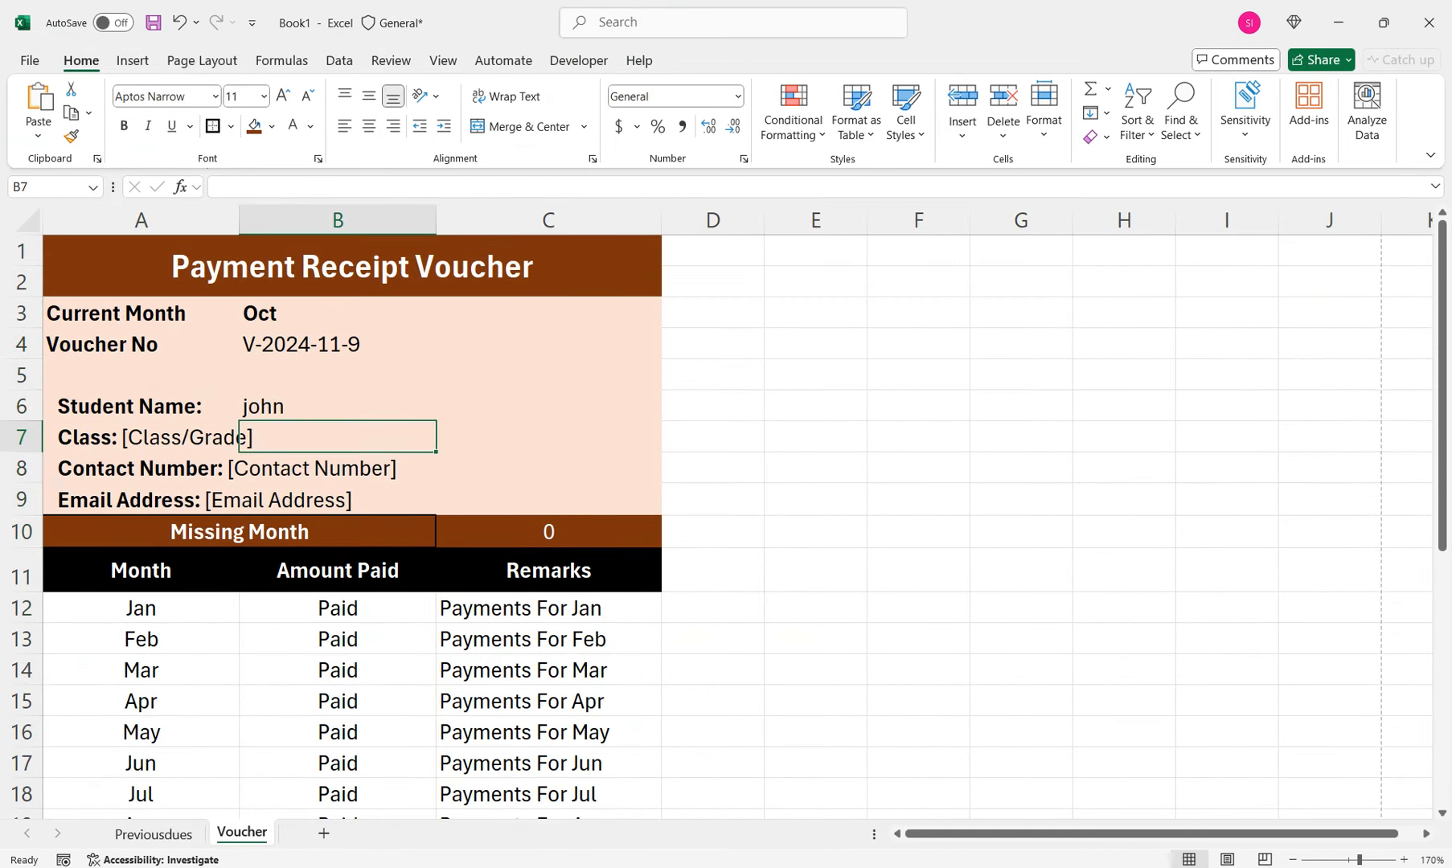
click(548, 313)
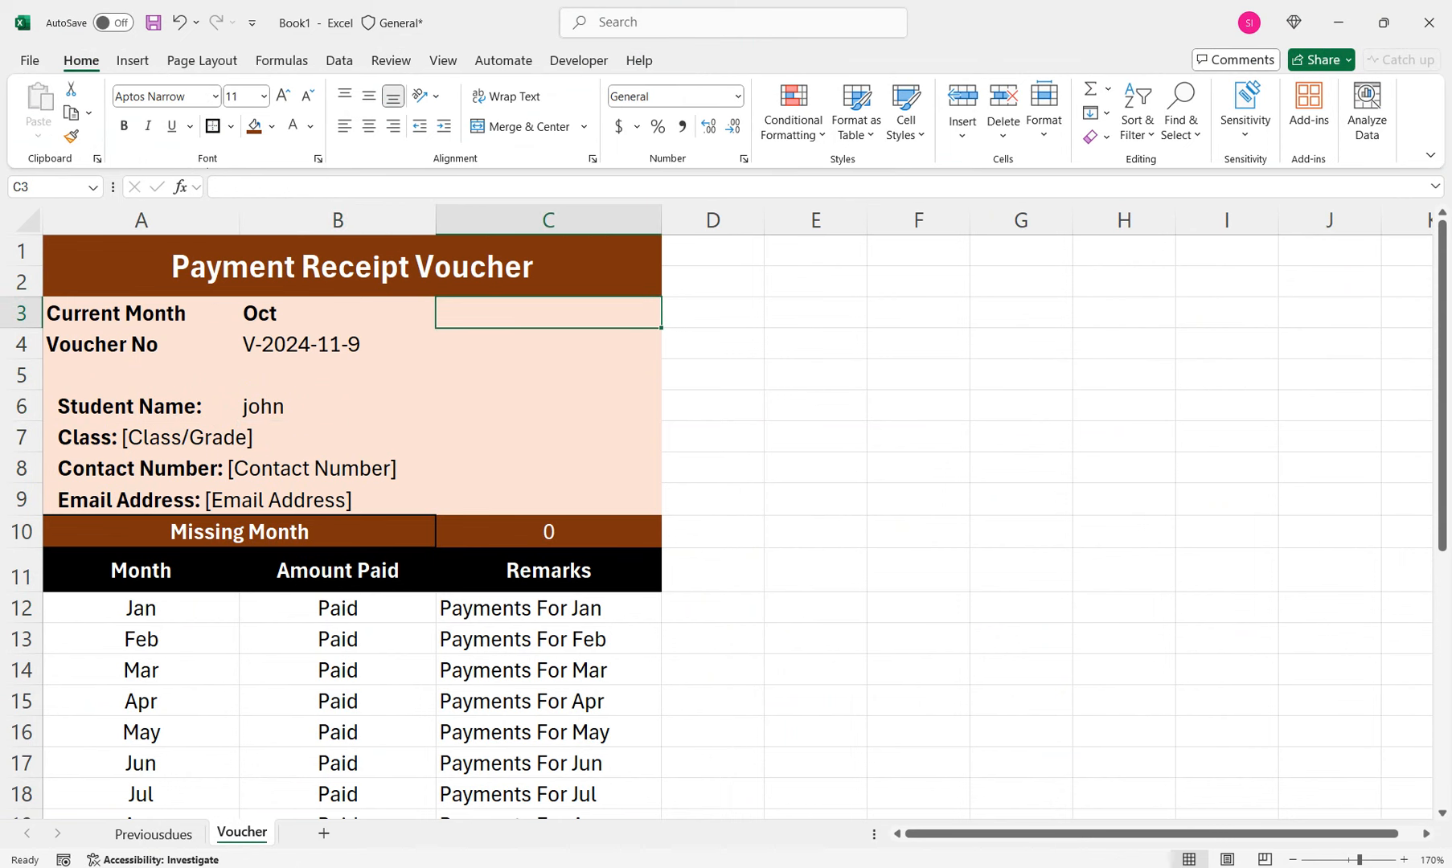
Copy the whole voucher range A1:C31 and paste it as a linked picture starting at E1 on the Voucher sheet
drag(547, 269, 655, 757)
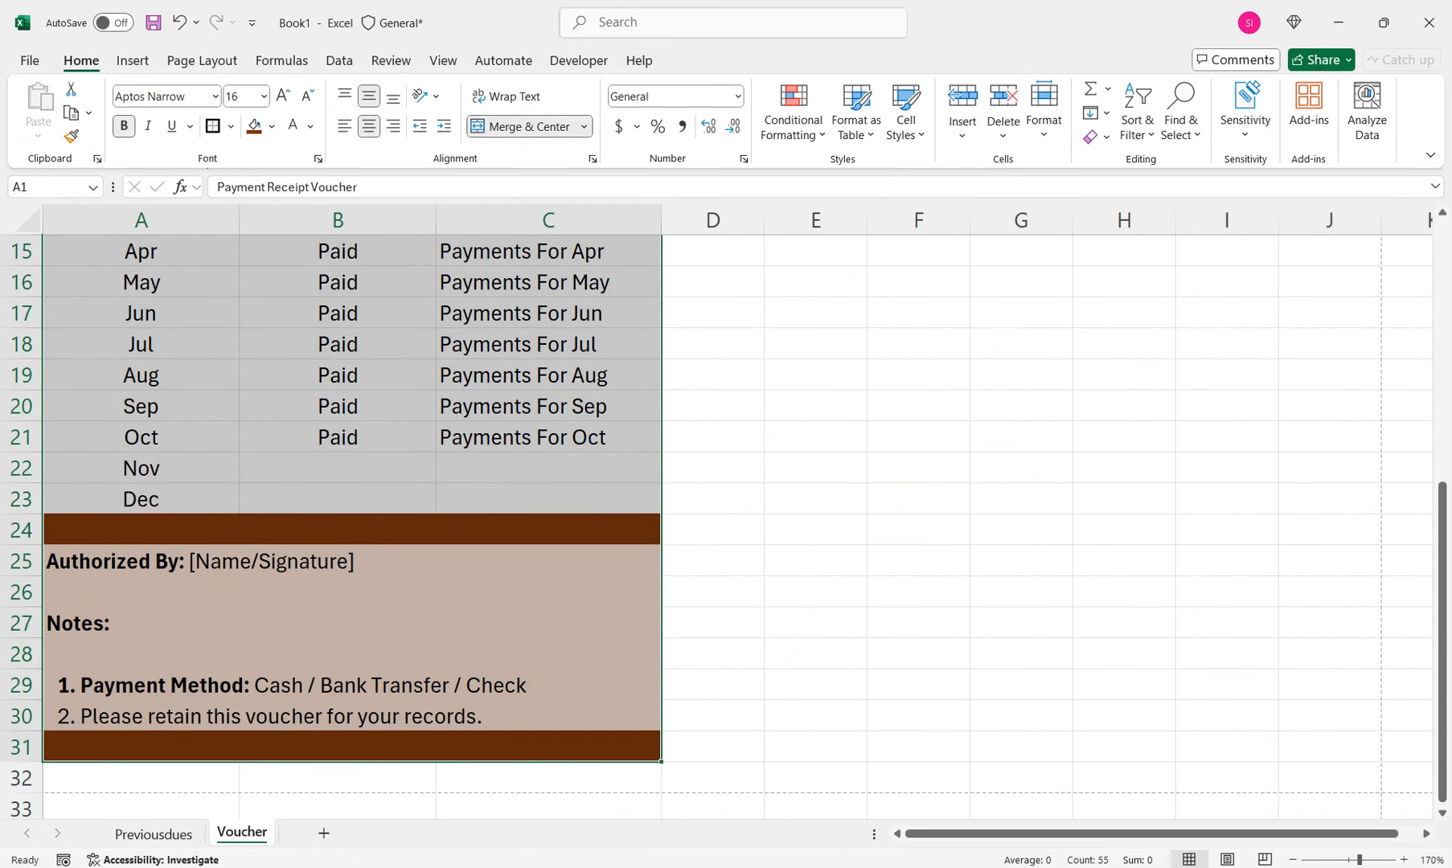
click(88, 113)
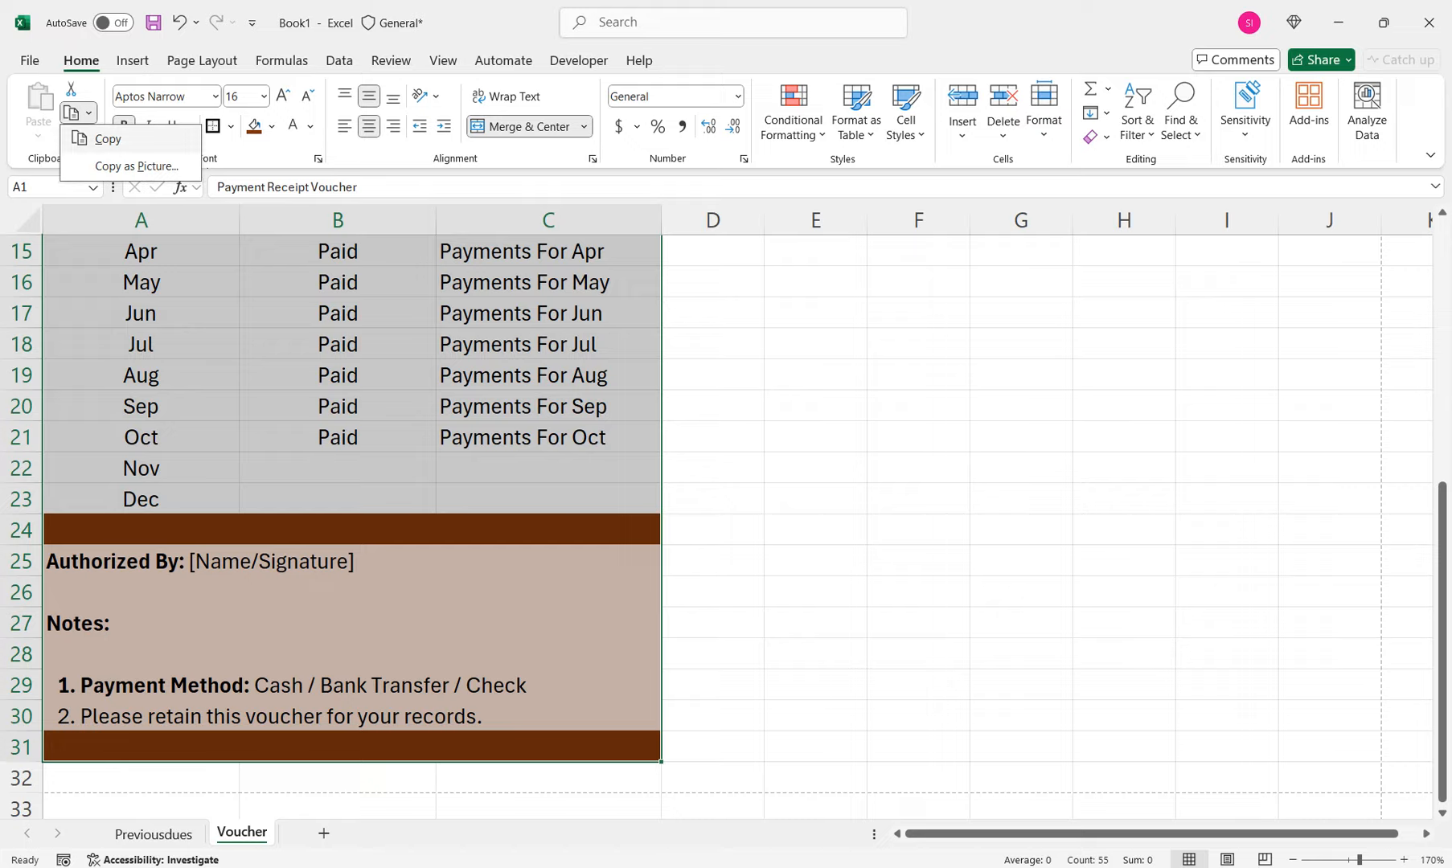
click(107, 139)
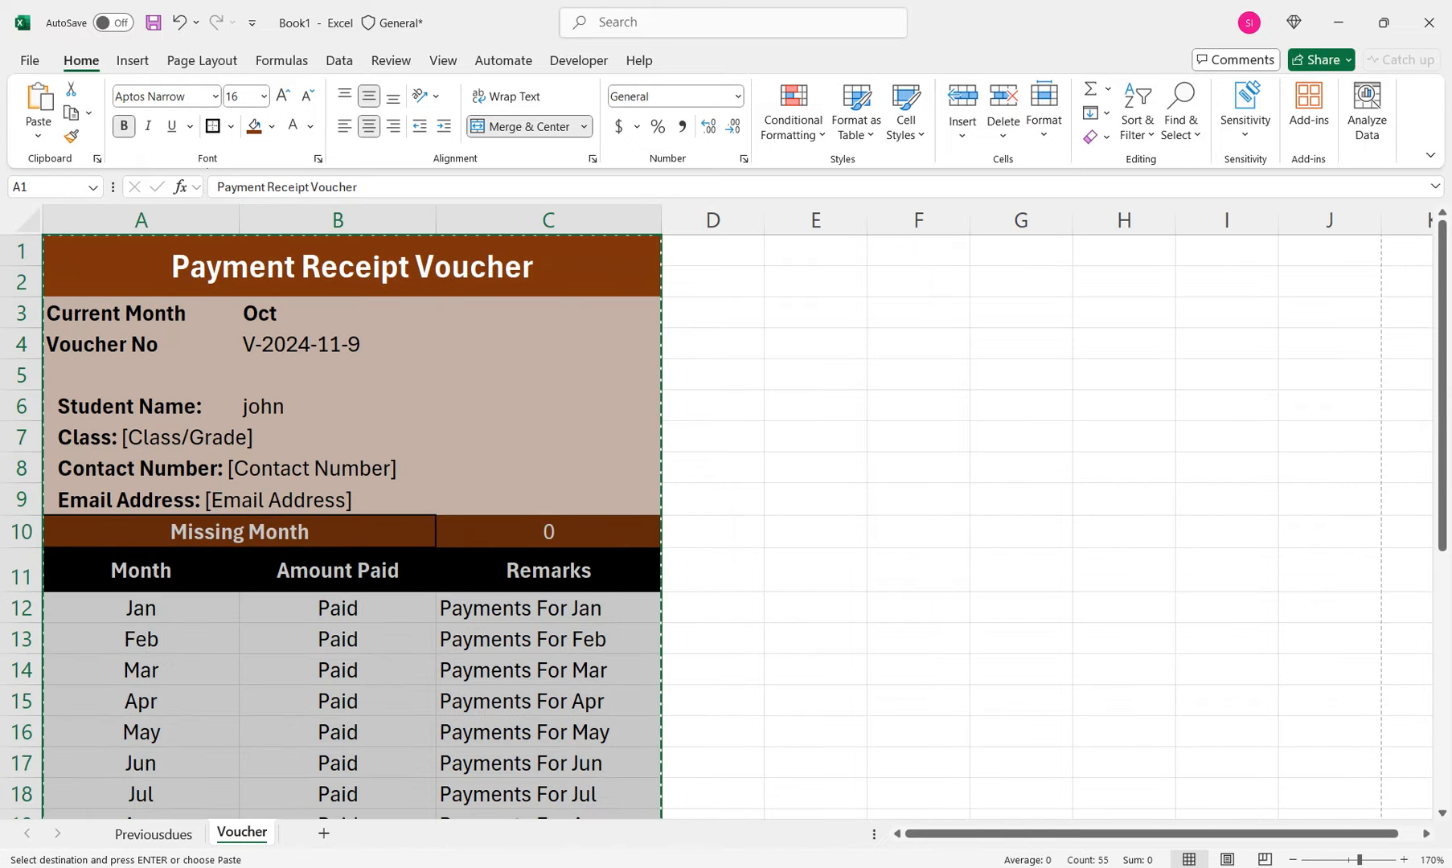
click(816, 250)
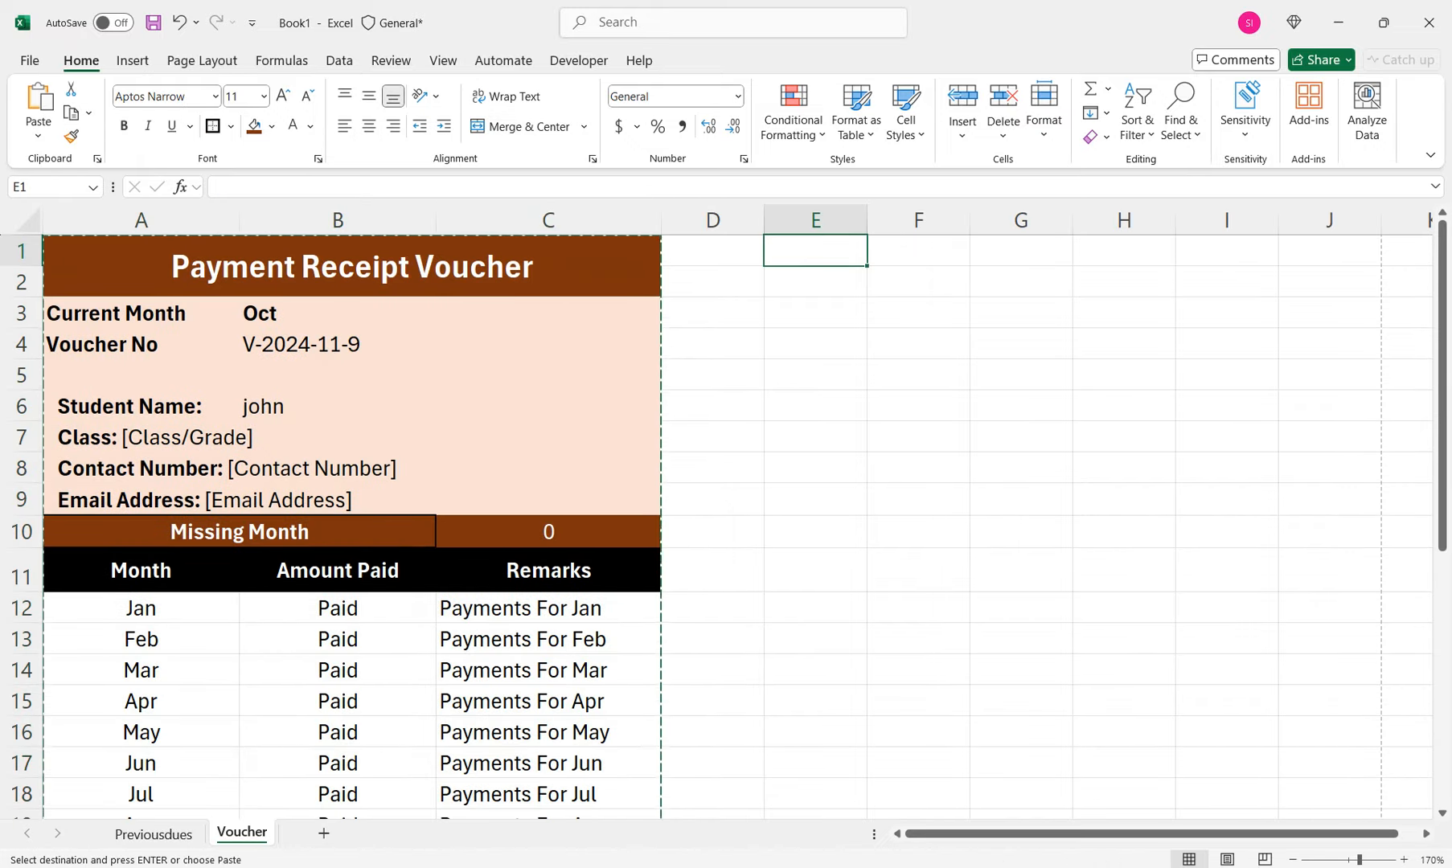
click(38, 135)
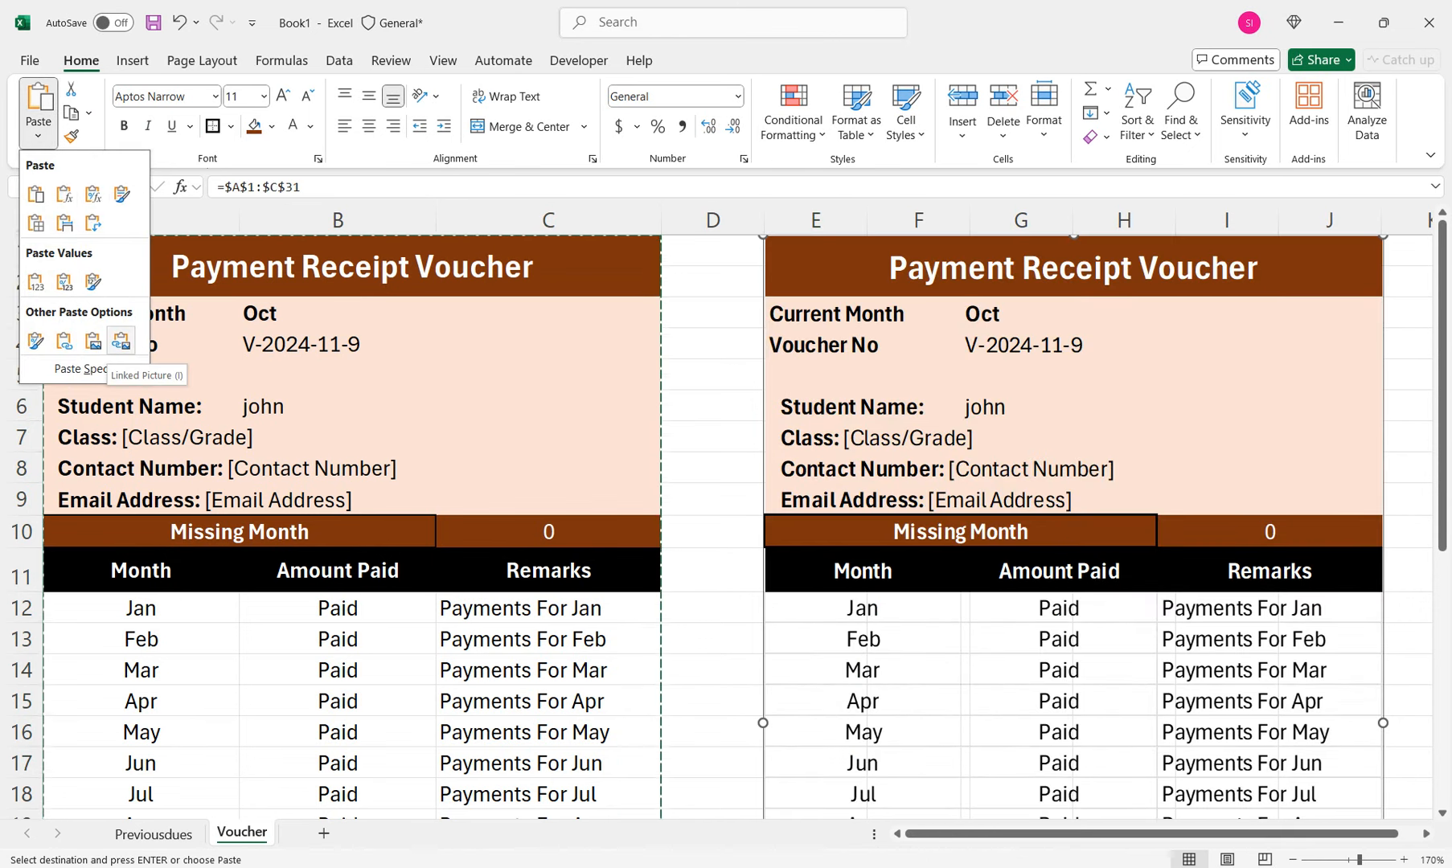
click(121, 341)
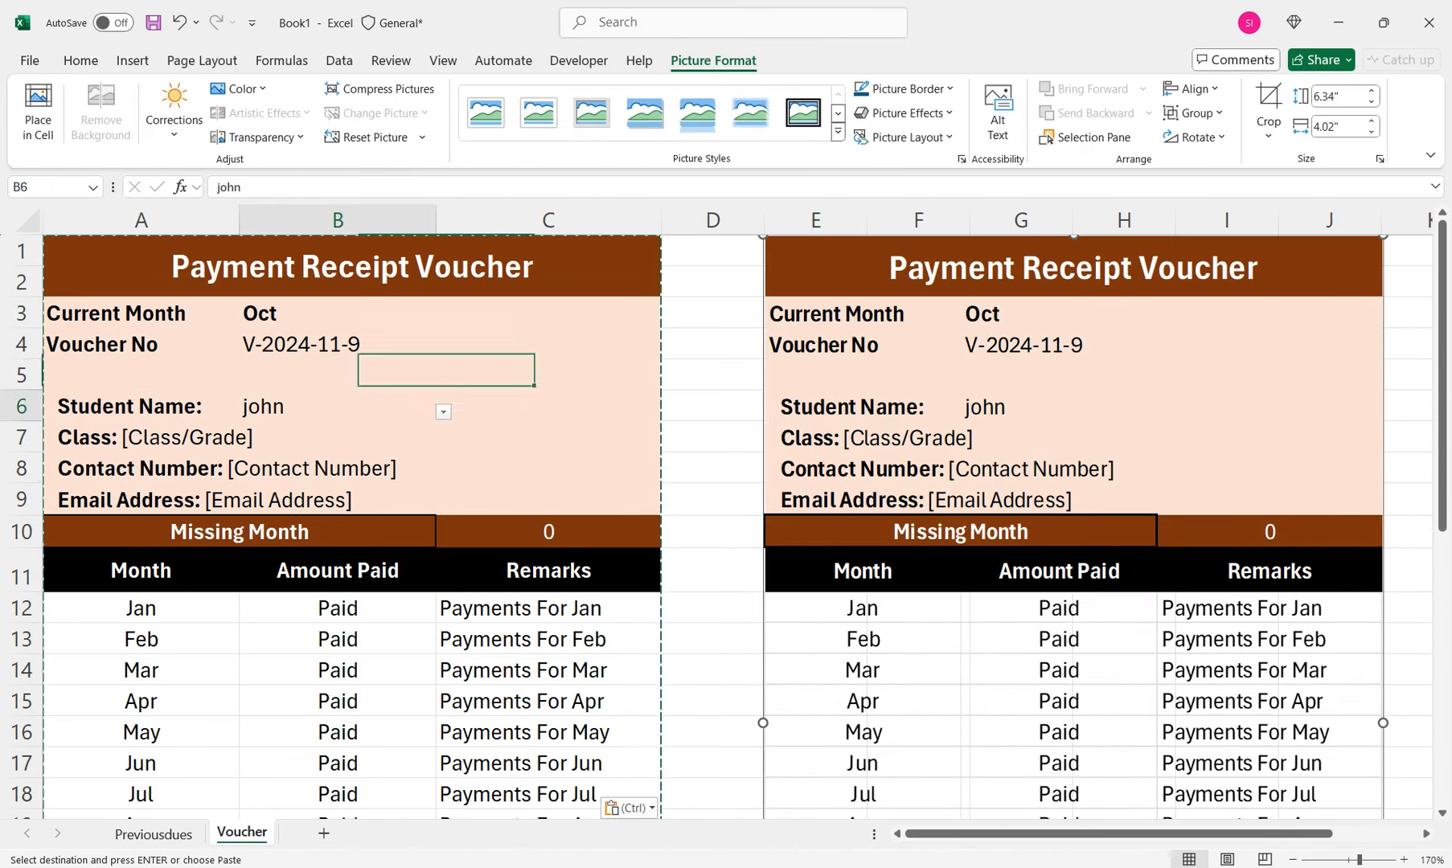
click(337, 407)
click(713, 406)
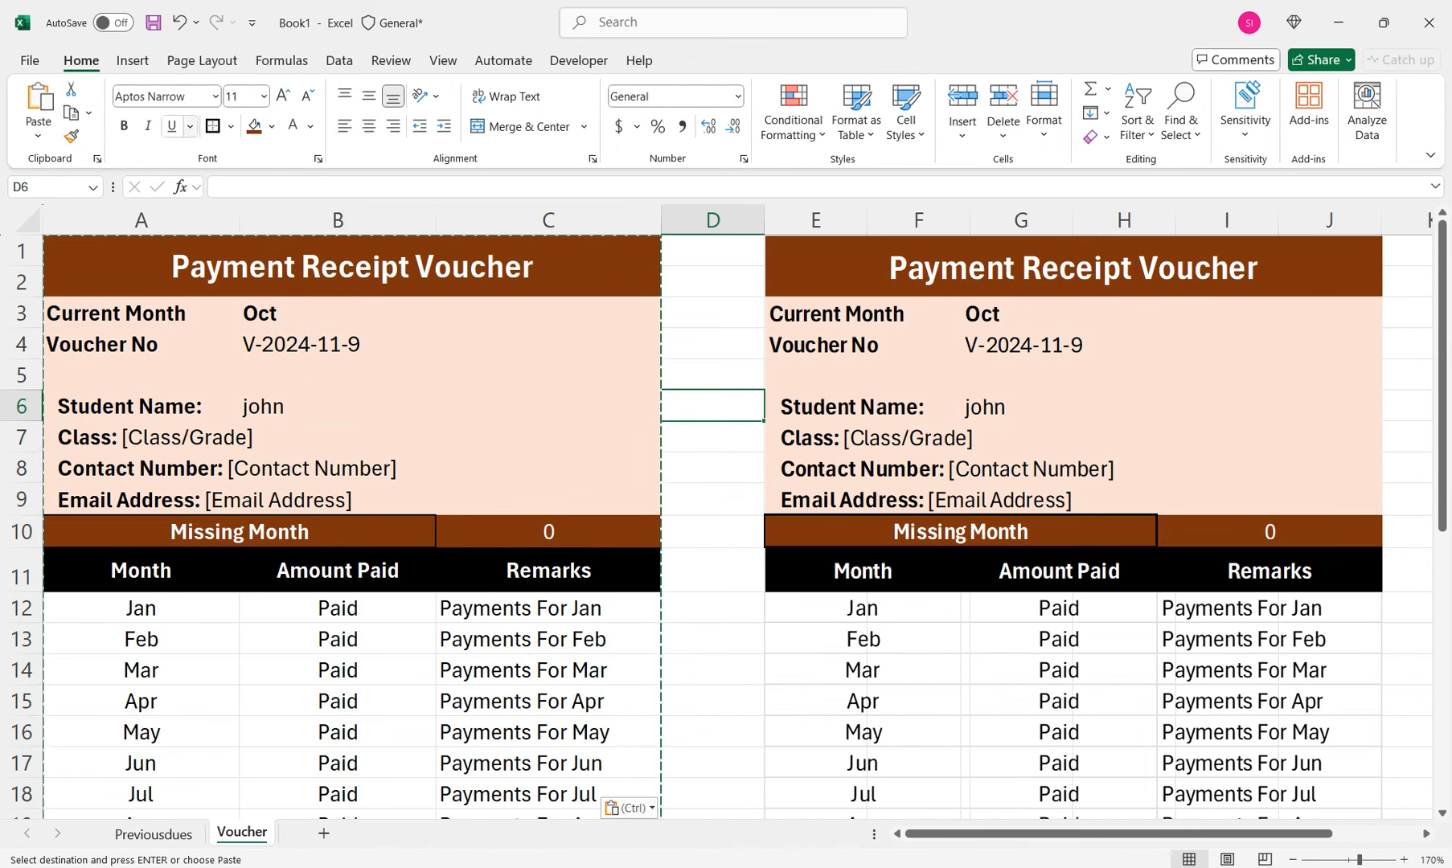
Check in the print preview how the voucher and its linked picture sit side by side, and return to the sheet
click(30, 61)
click(53, 424)
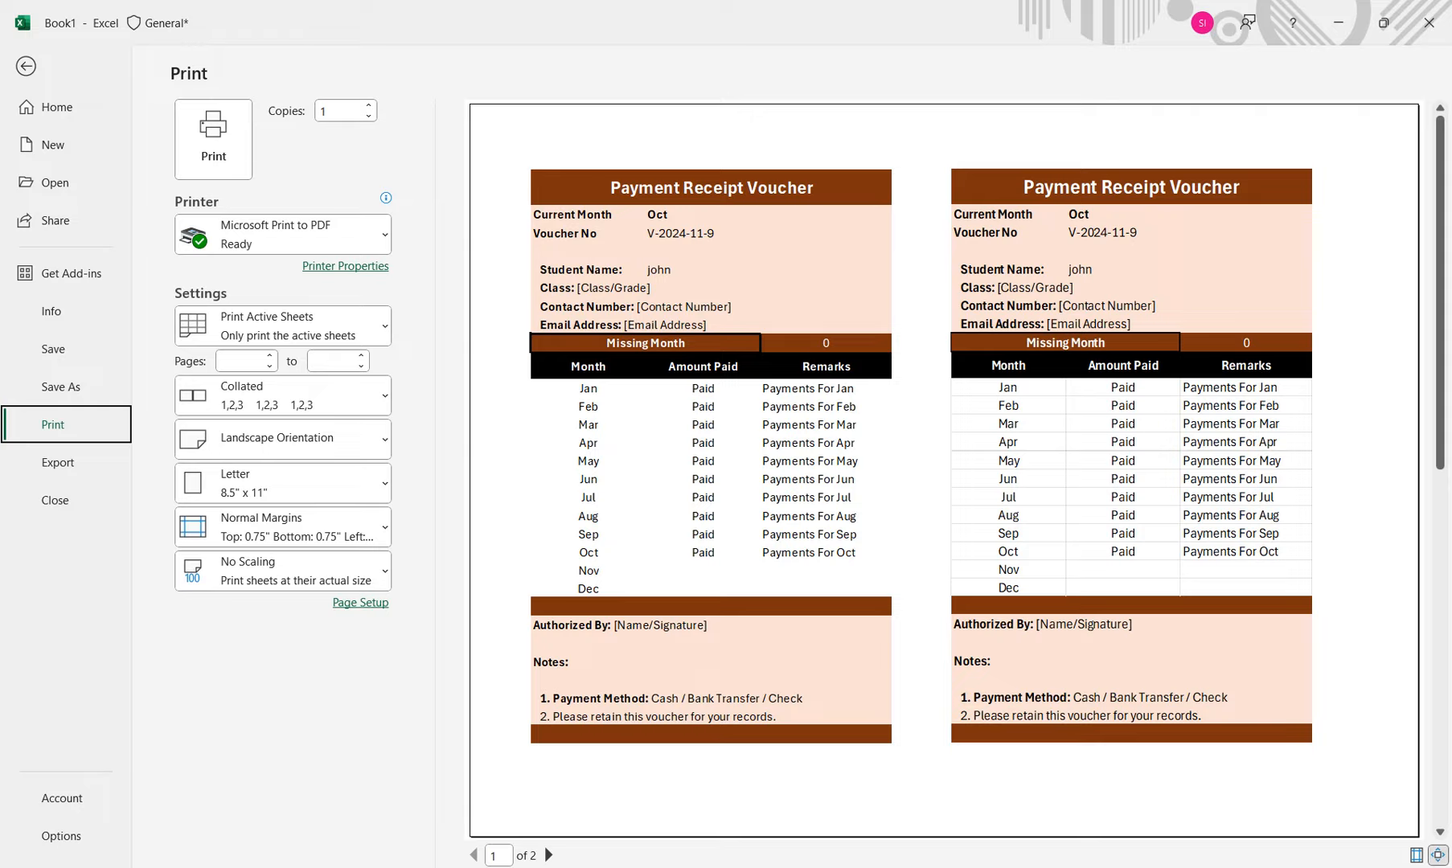
key(Escape)
Switch the Student Name in B6 to the students in Previousdues rows 8, 7 and 15 to test the linked picture
click(338, 407)
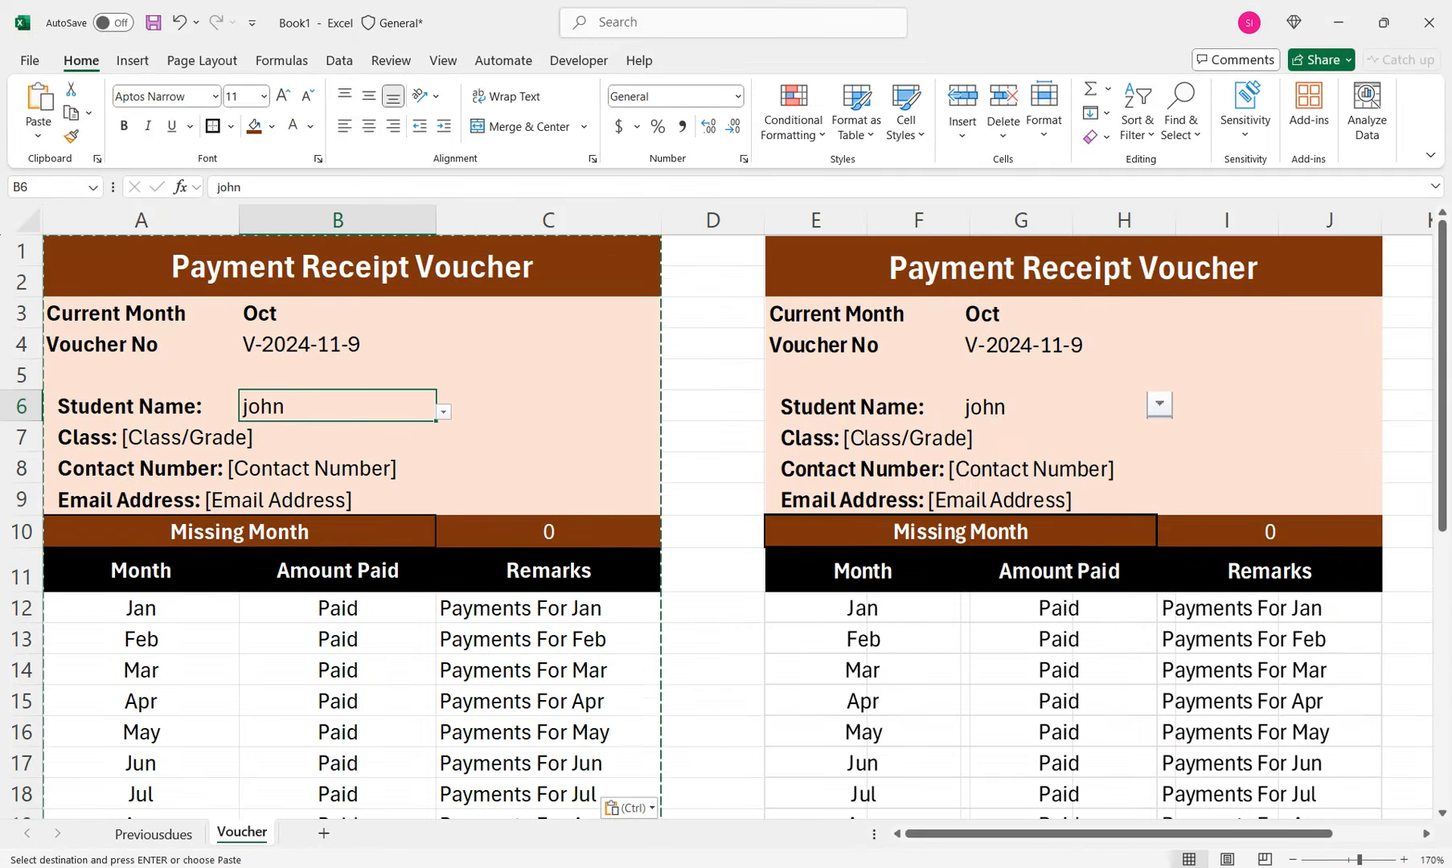
click(443, 411)
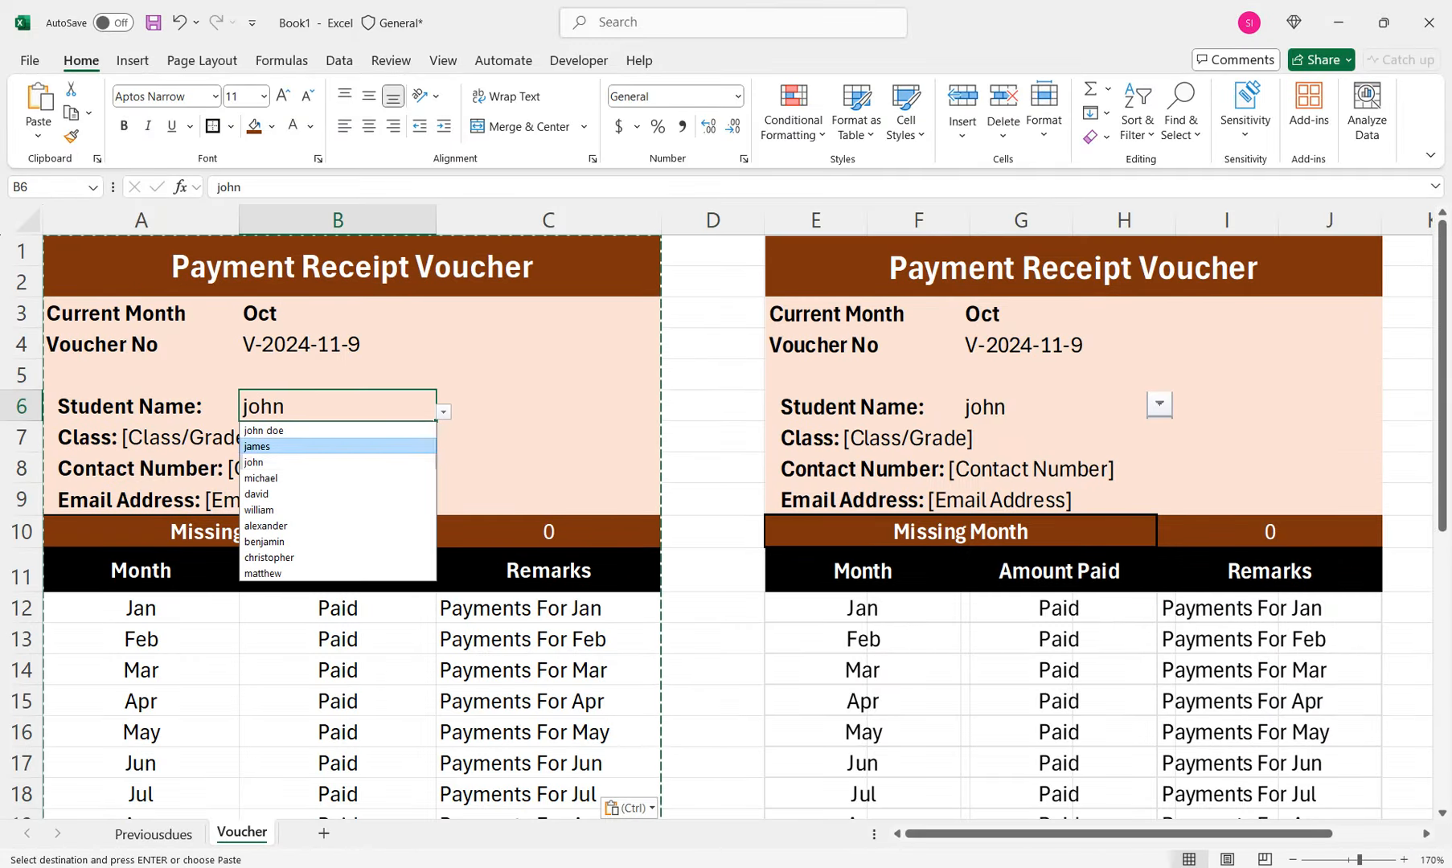
click(266, 446)
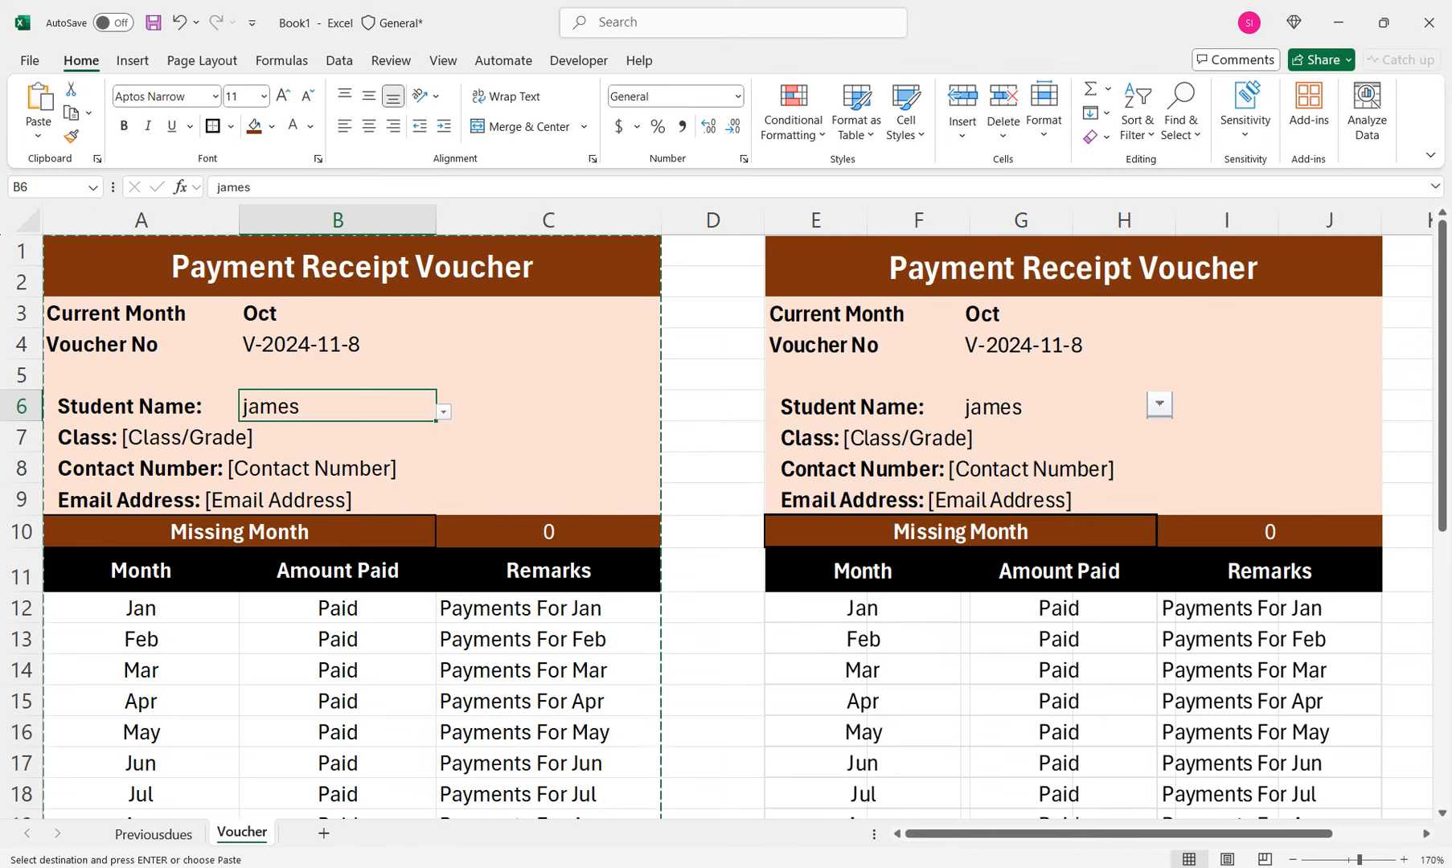
click(443, 412)
click(322, 431)
click(443, 411)
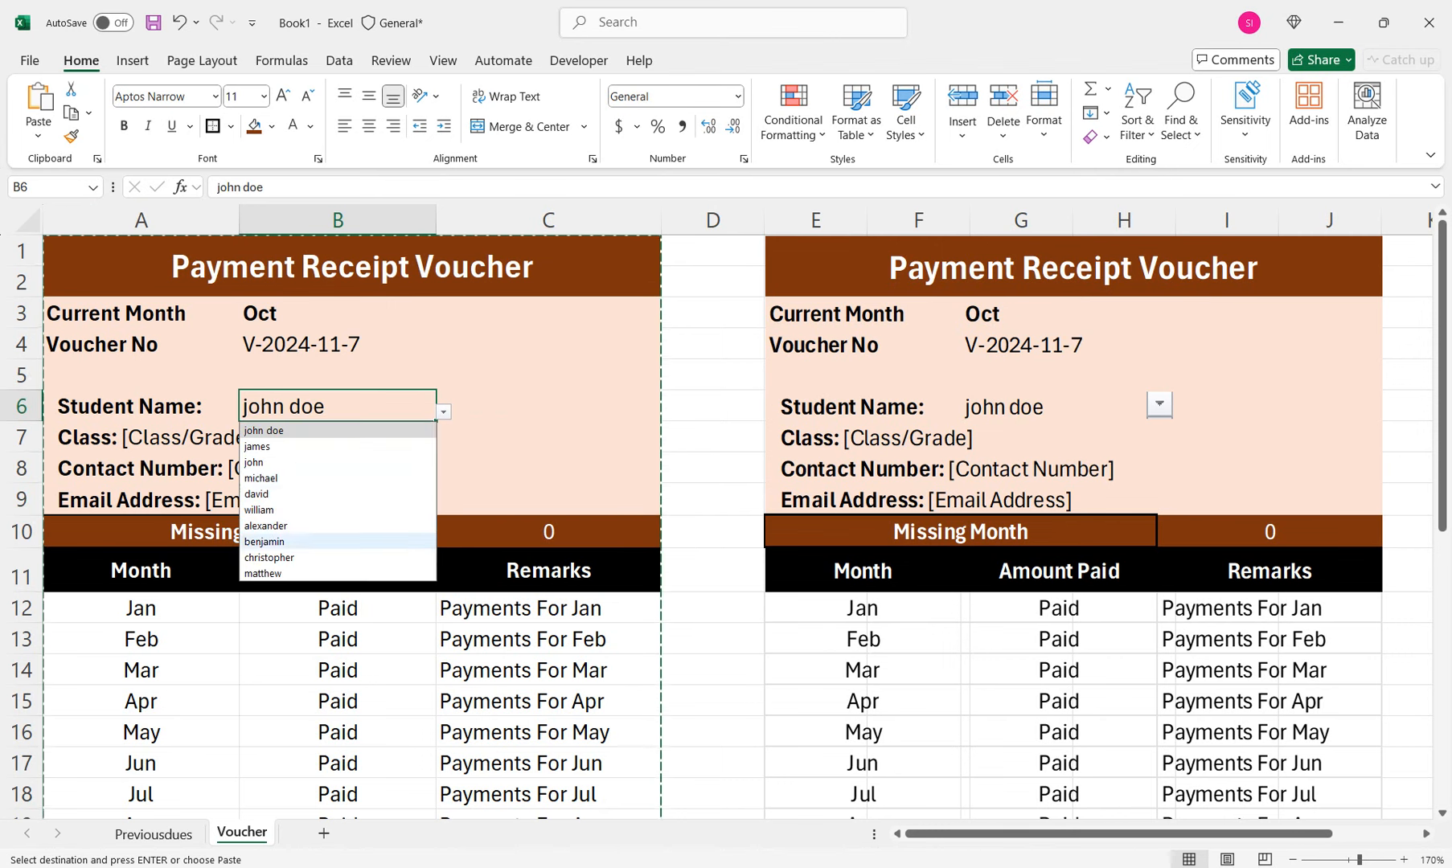
click(322, 557)
Compare the paid months on the voucher and its linked picture with the ticked months on Previousdues
drag(712, 670, 713, 770)
click(549, 671)
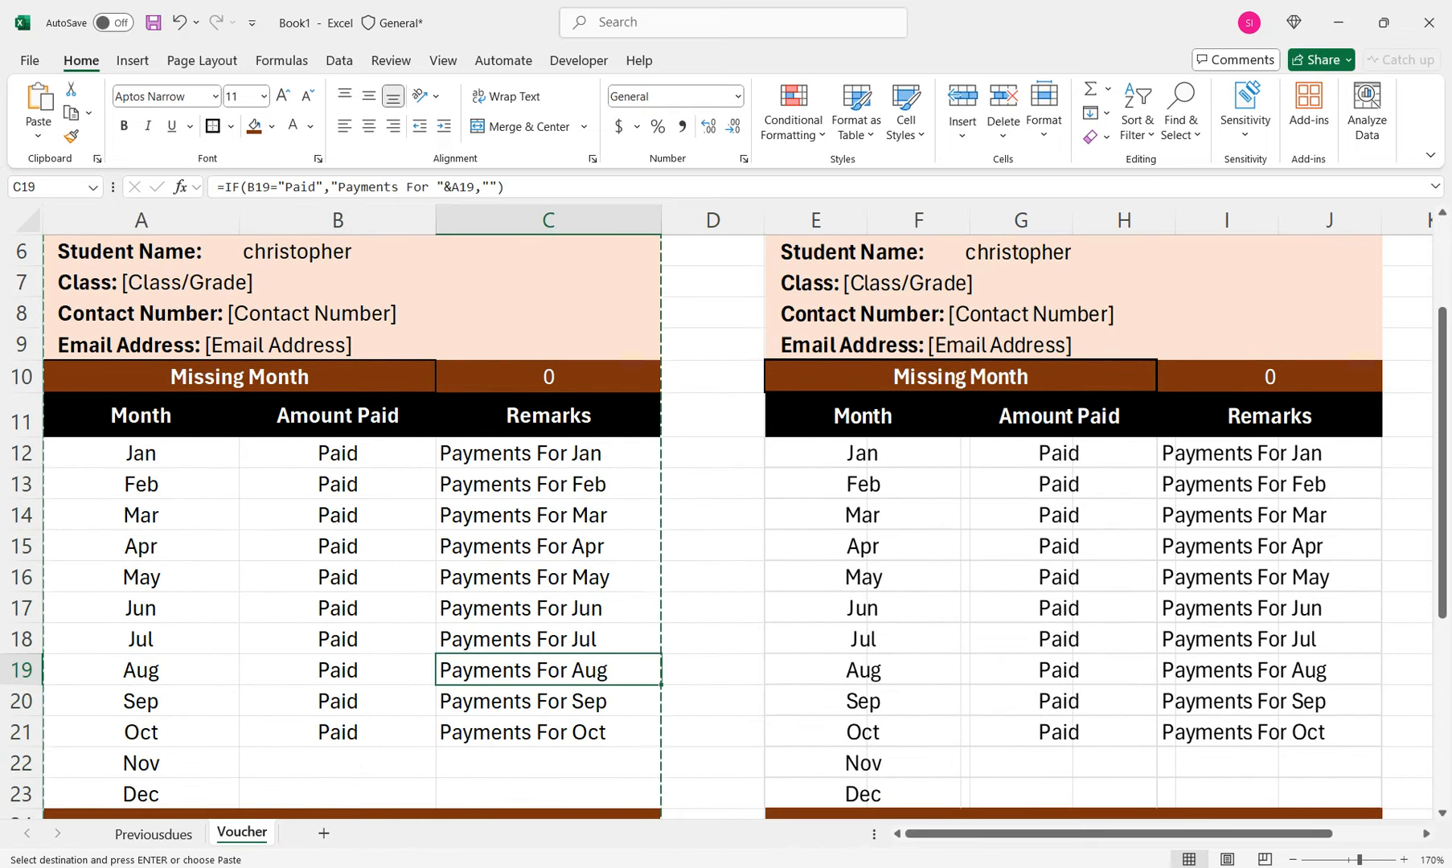
drag(153, 814, 153, 768)
click(153, 834)
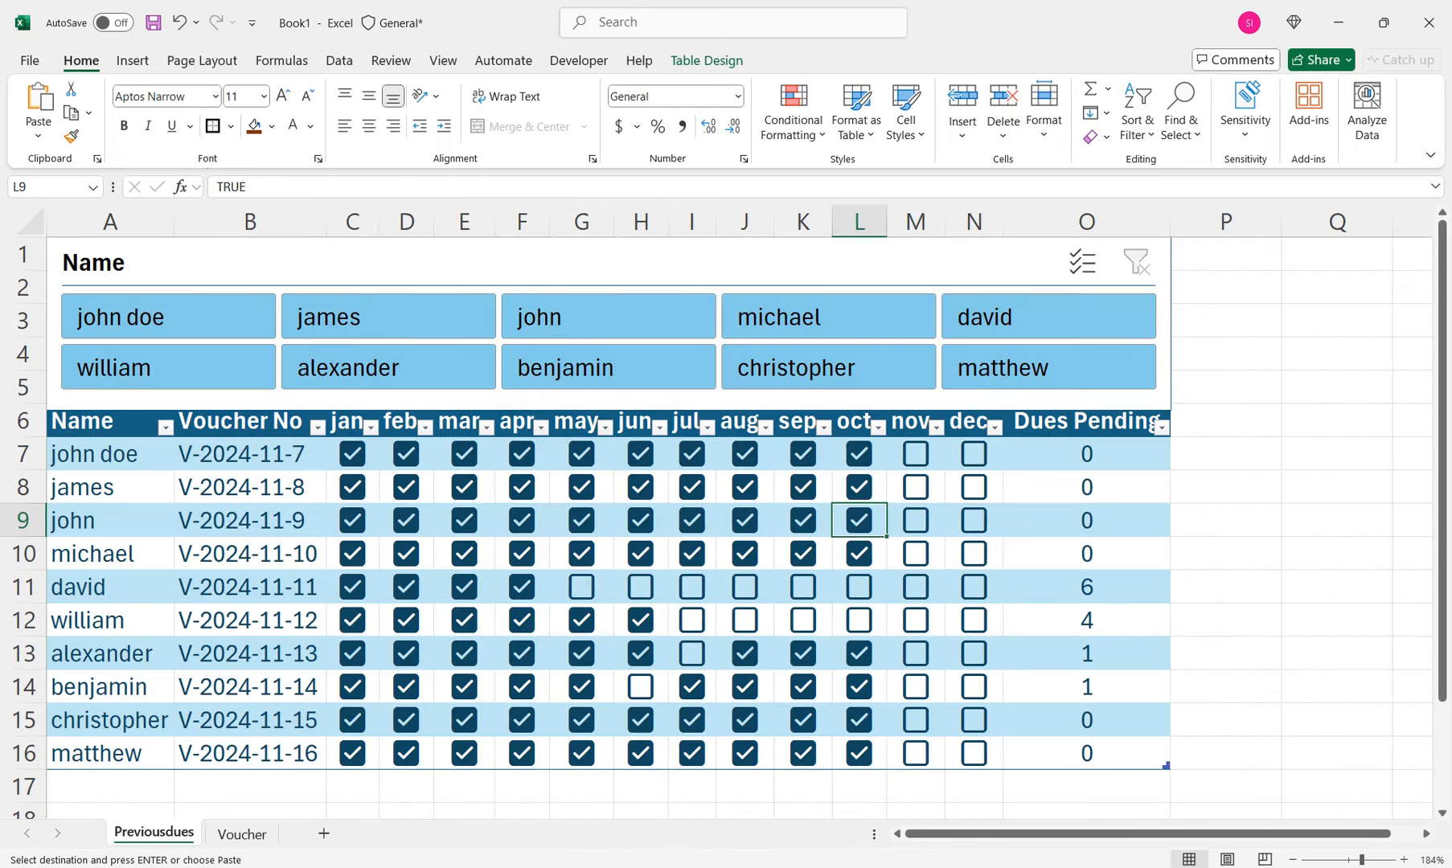
click(241, 834)
Choose the student listed in row 11 of Previousdues as the voucher's Student Name in B6
drag(338, 282, 338, 233)
click(530, 314)
click(354, 313)
click(353, 284)
click(443, 288)
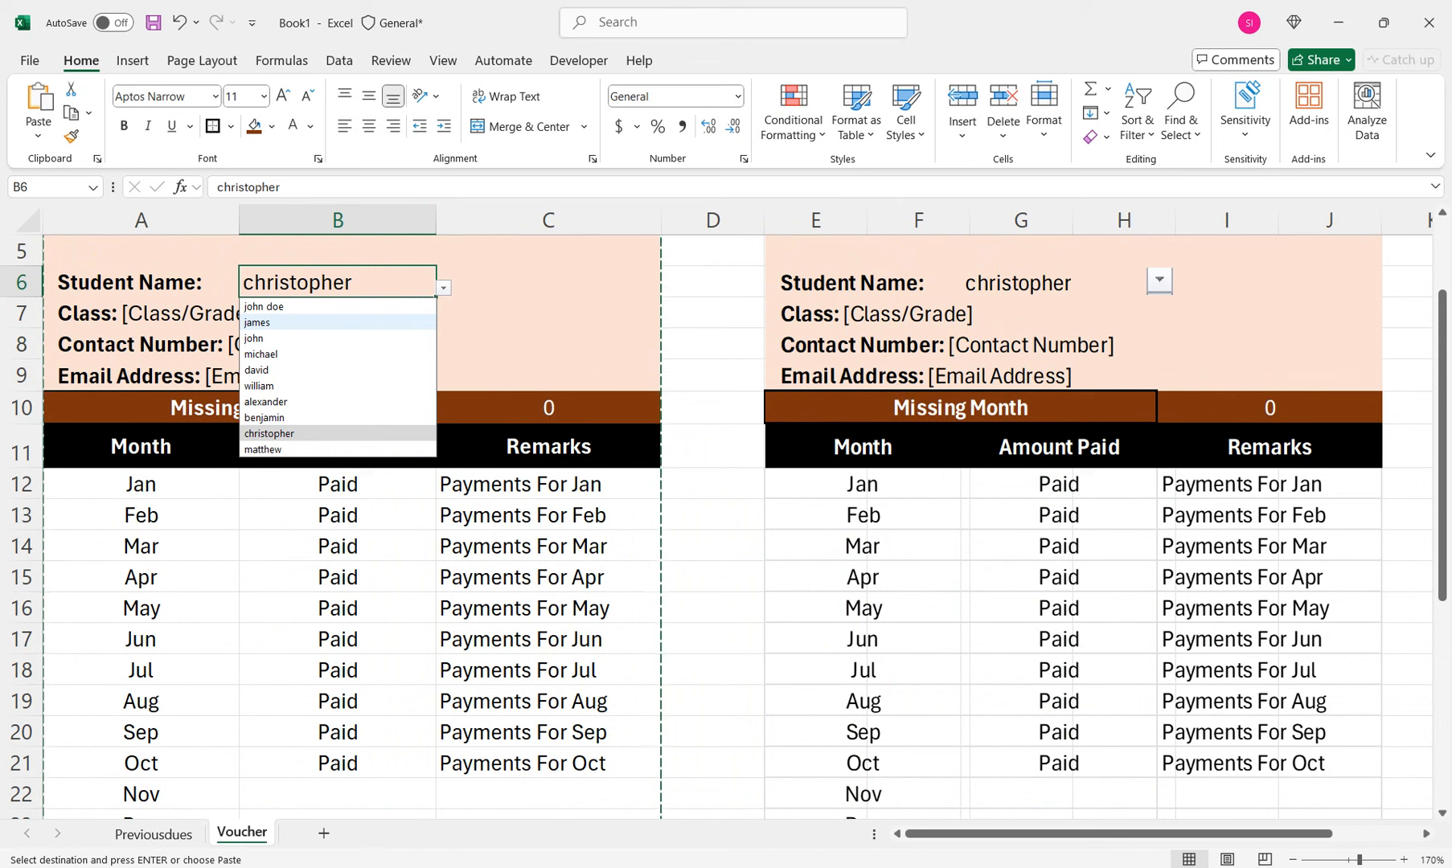
click(338, 370)
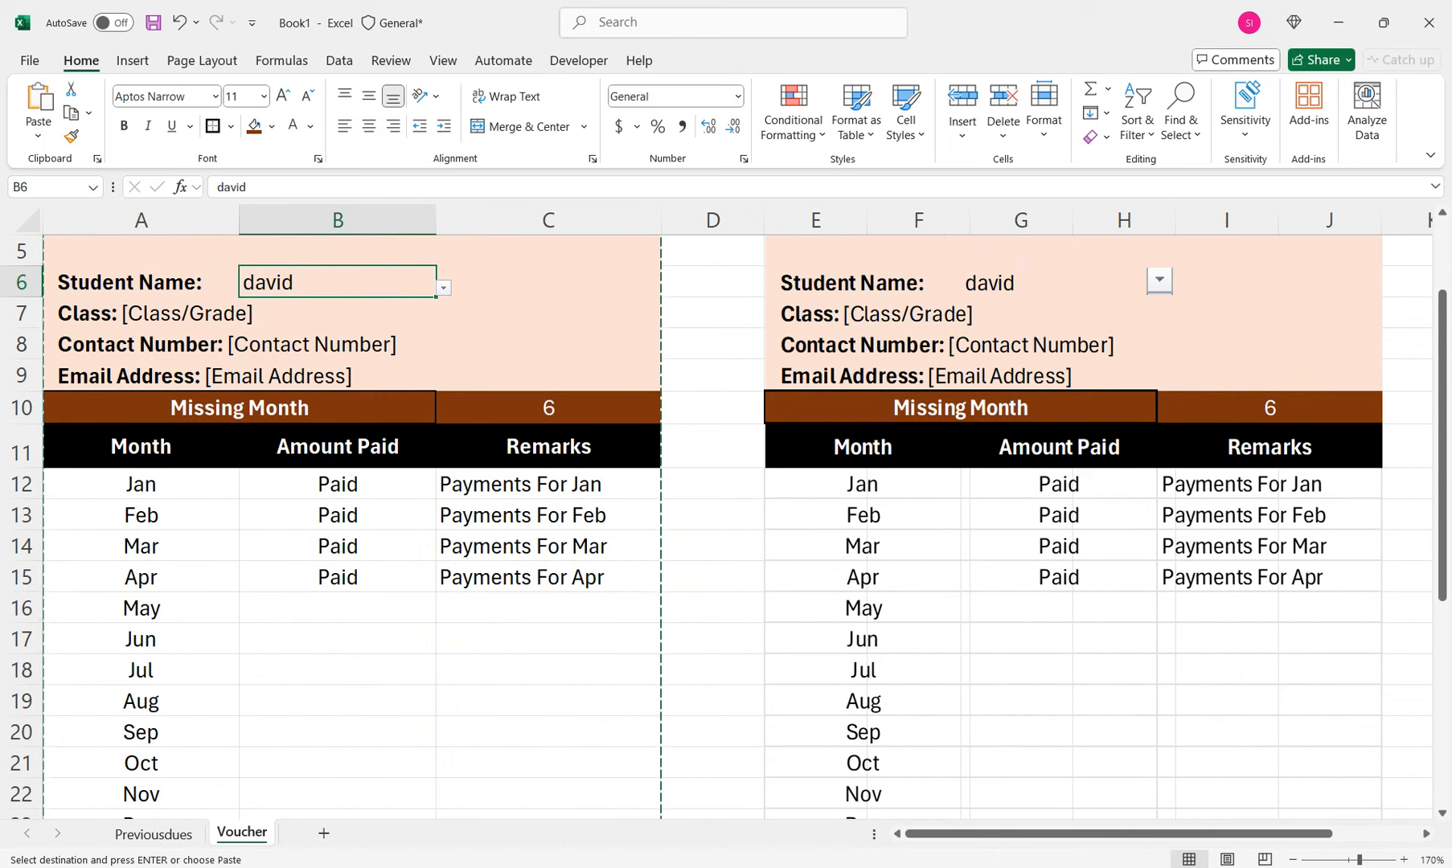
Hide the gridlines on the Voucher sheet
click(443, 61)
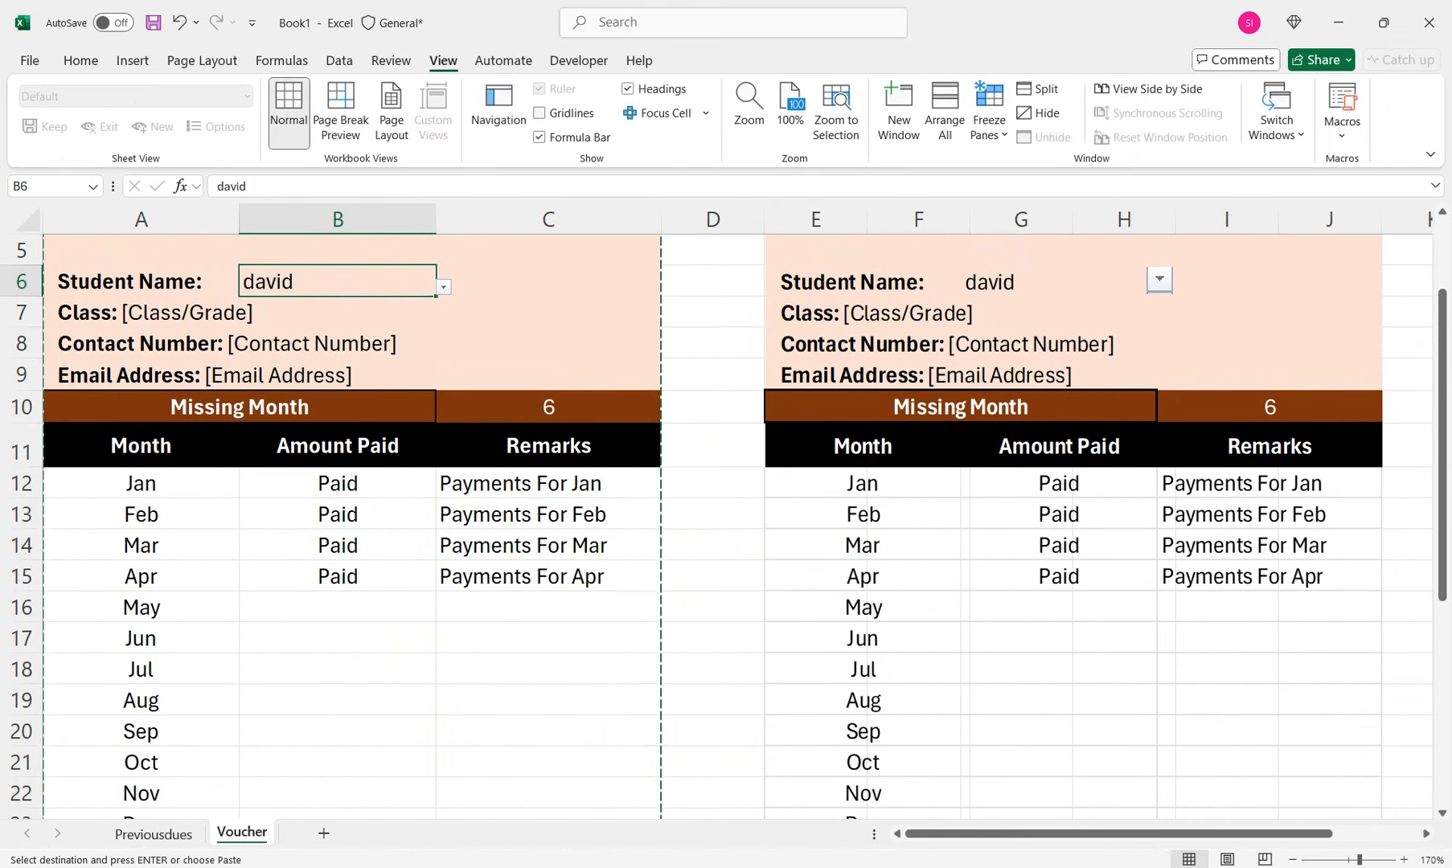
click(713, 545)
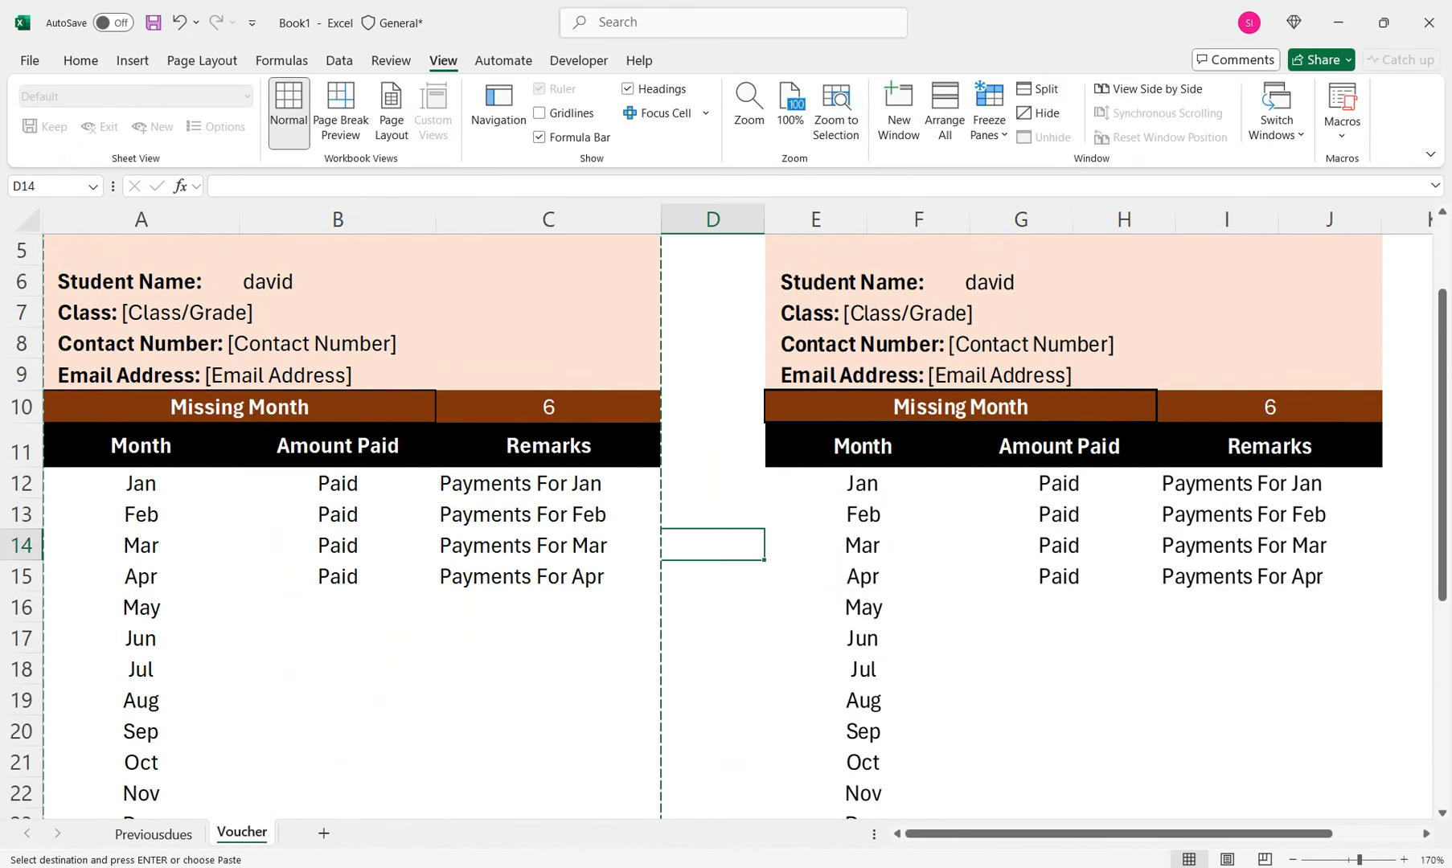
click(713, 483)
text(u)
click(840, 515)
click(713, 484)
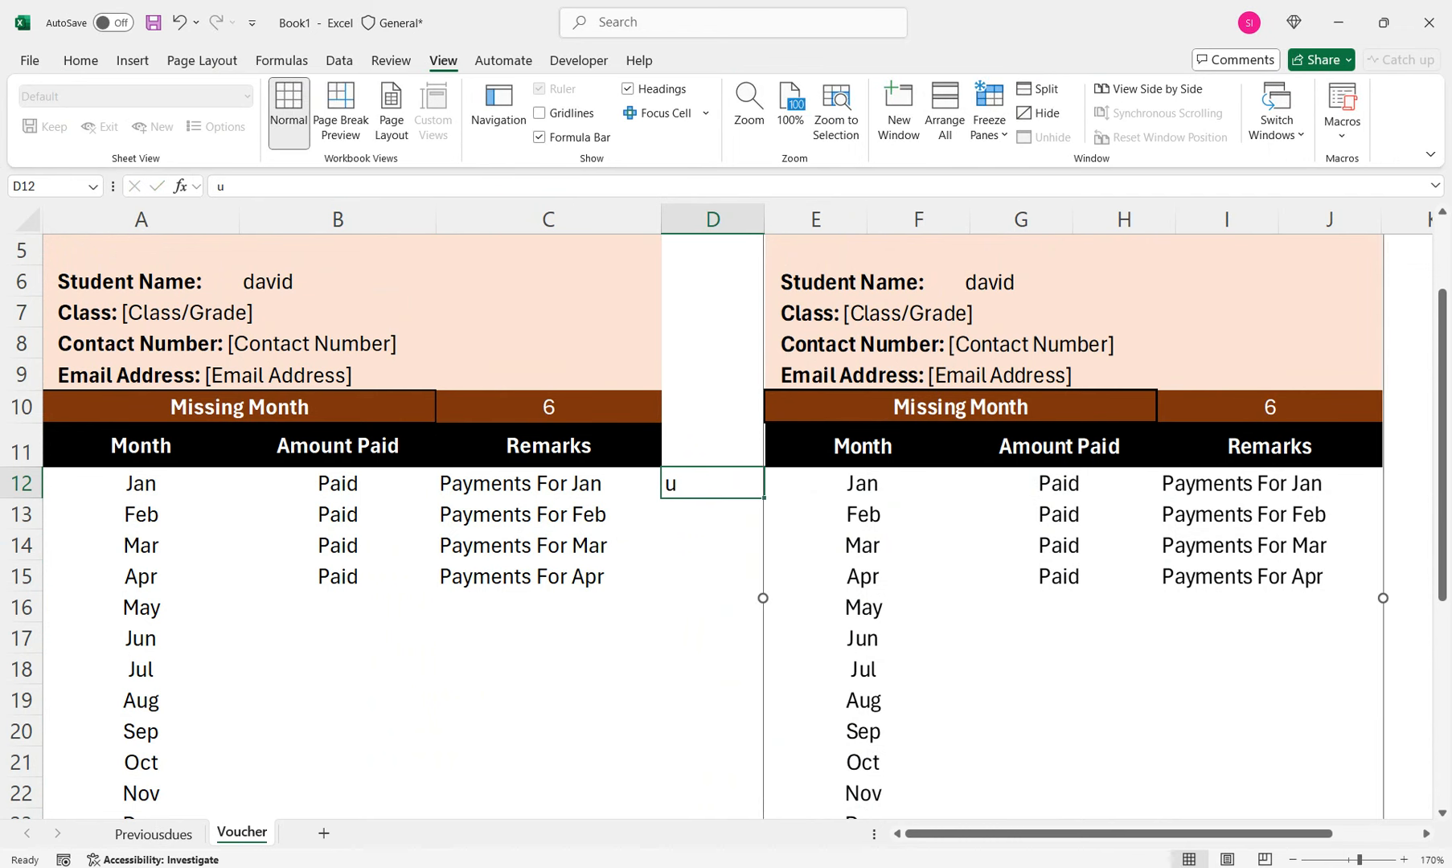
Review the voucher and its linked picture from the title down to the month table
click(338, 282)
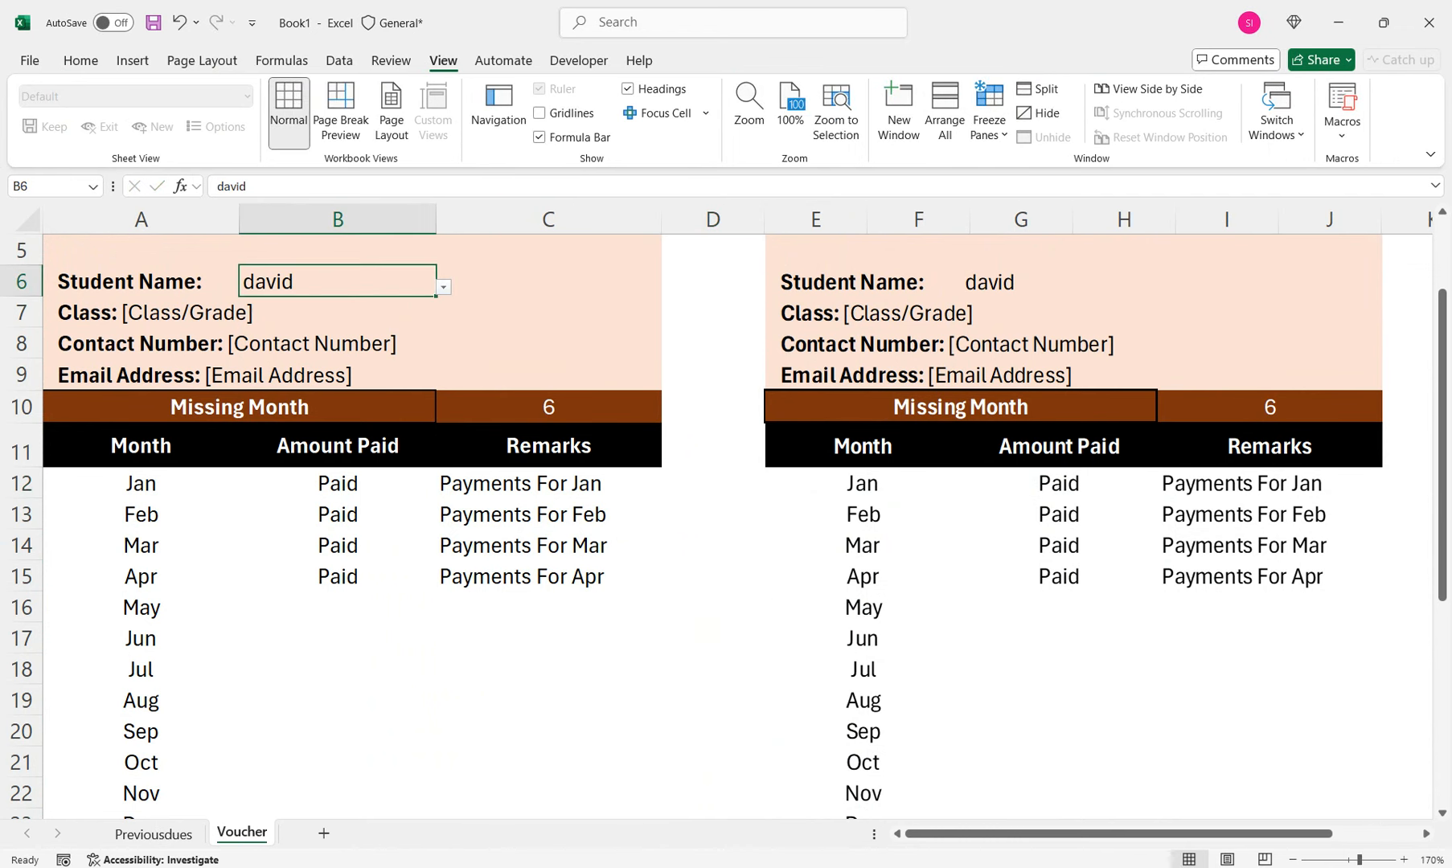
click(80, 60)
drag(549, 313, 548, 233)
click(549, 571)
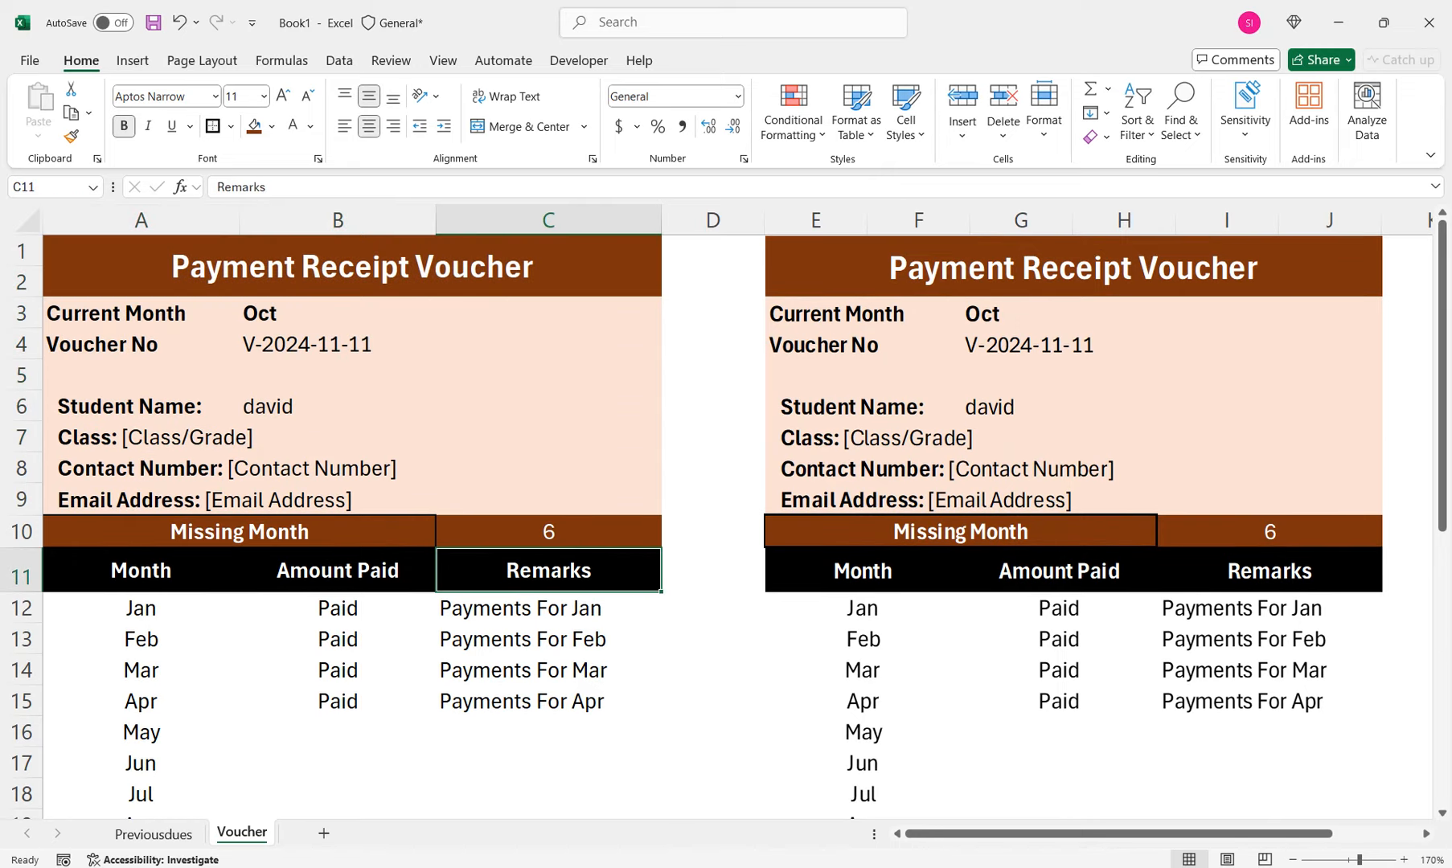